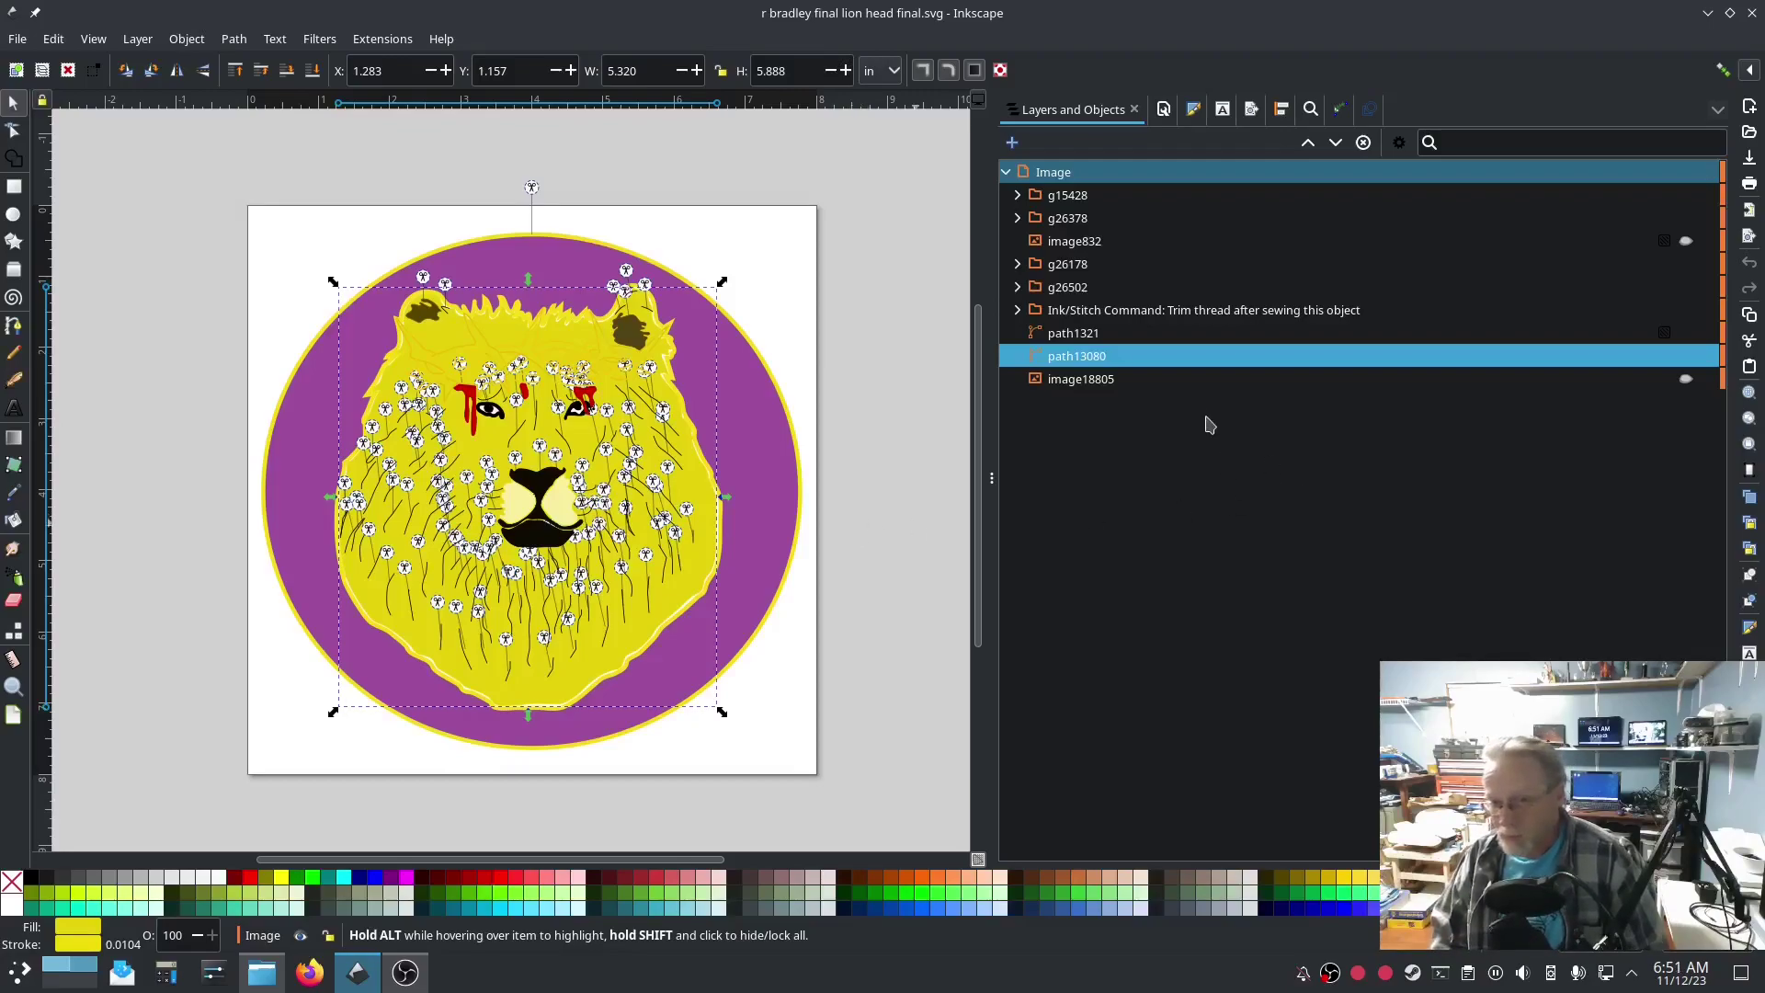
Step: Examine the paths and groups in the Image layer one by one to identify which part of the lion design each is
{"action": "left_click", "coordinate": [1124, 334]}
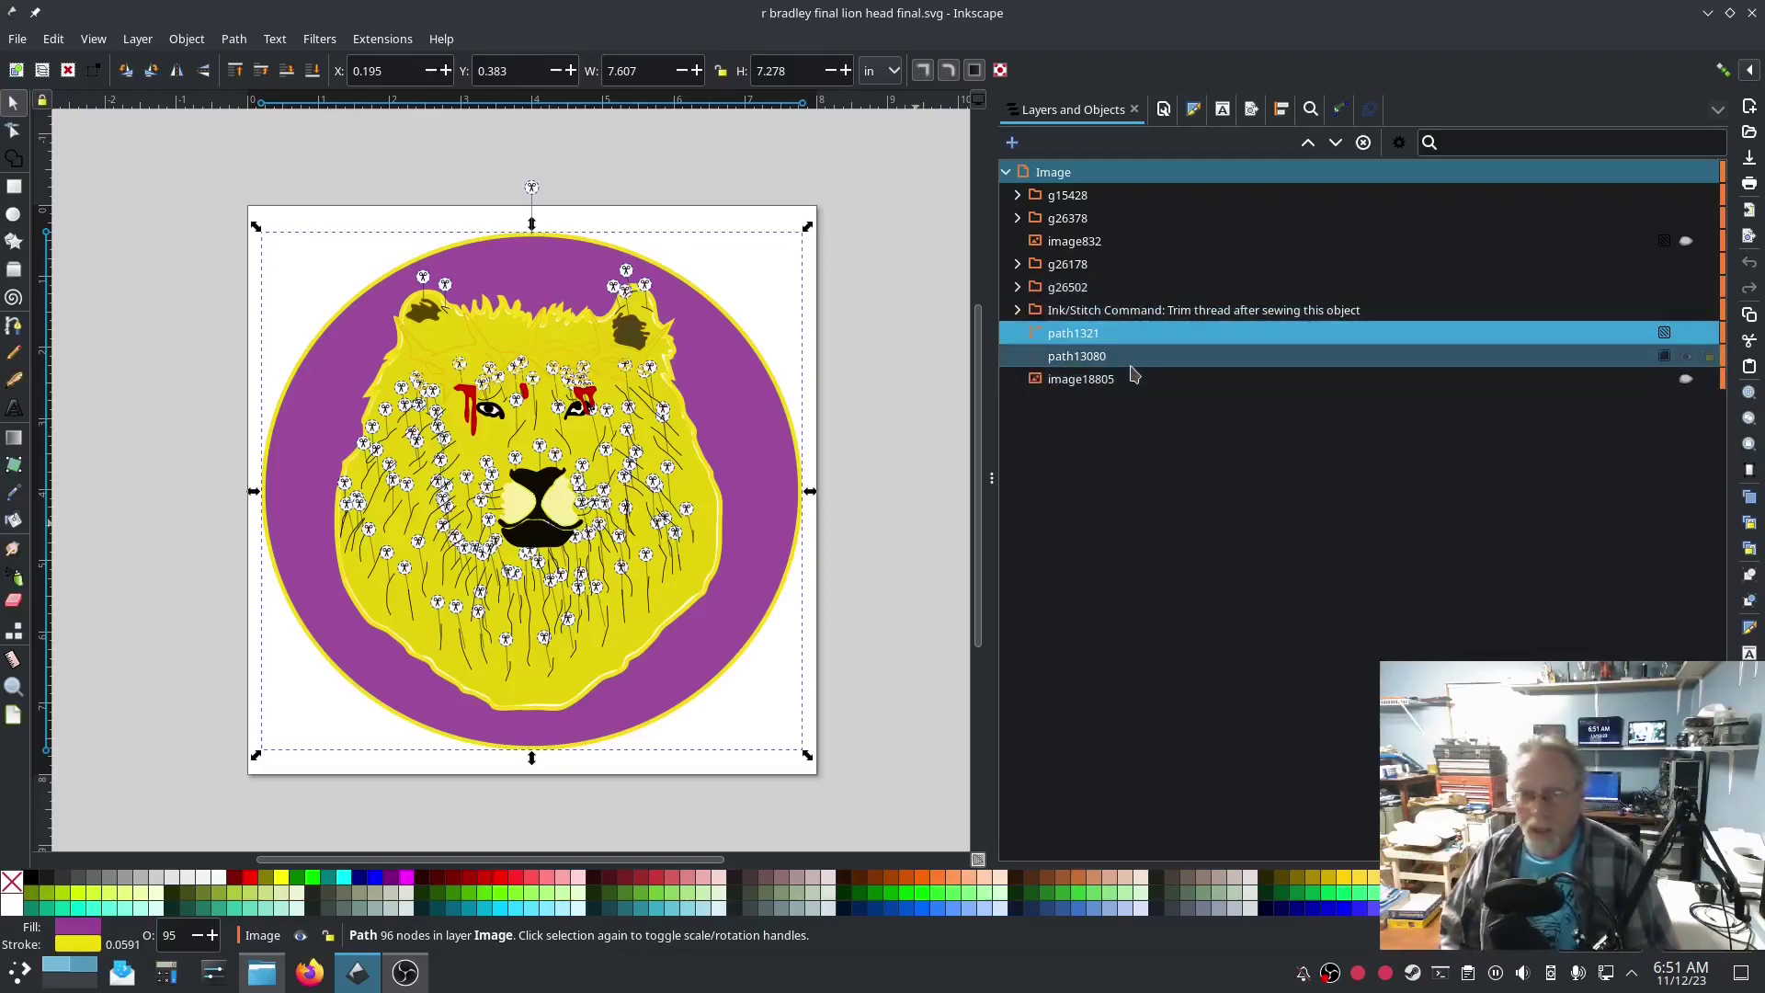
{"action": "left_click", "coordinate": [1133, 367]}
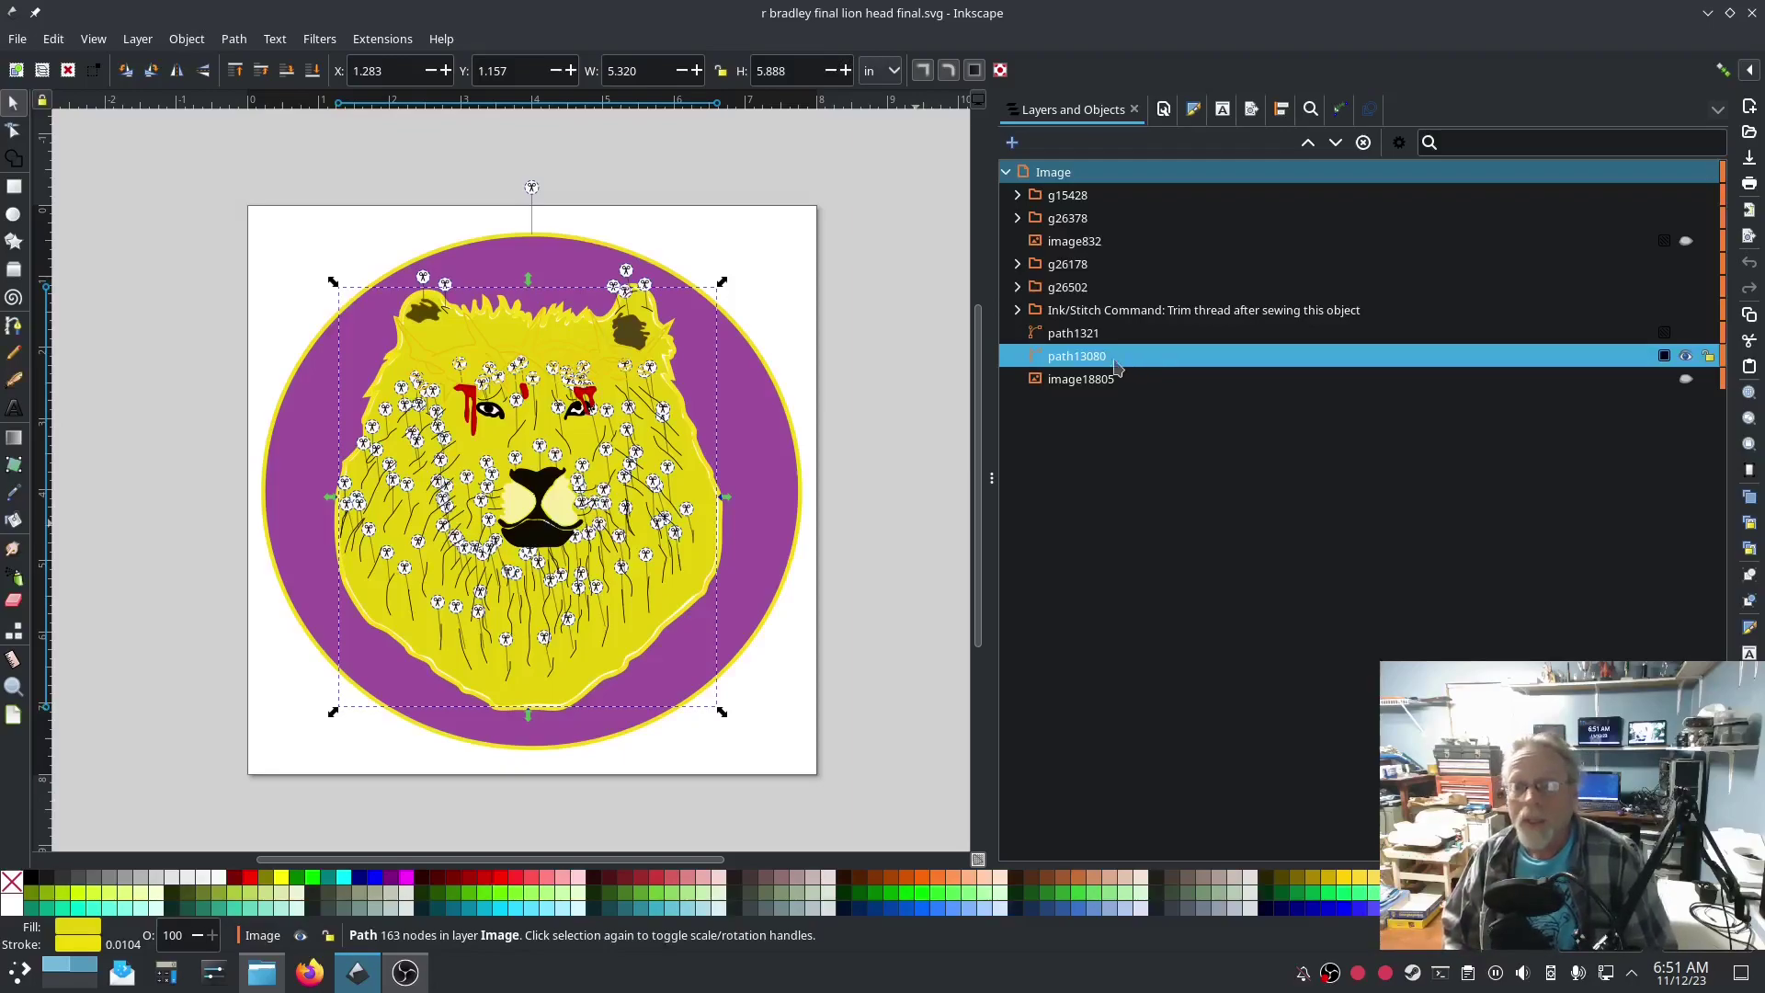
{"action": "left_click", "coordinate": [1166, 333]}
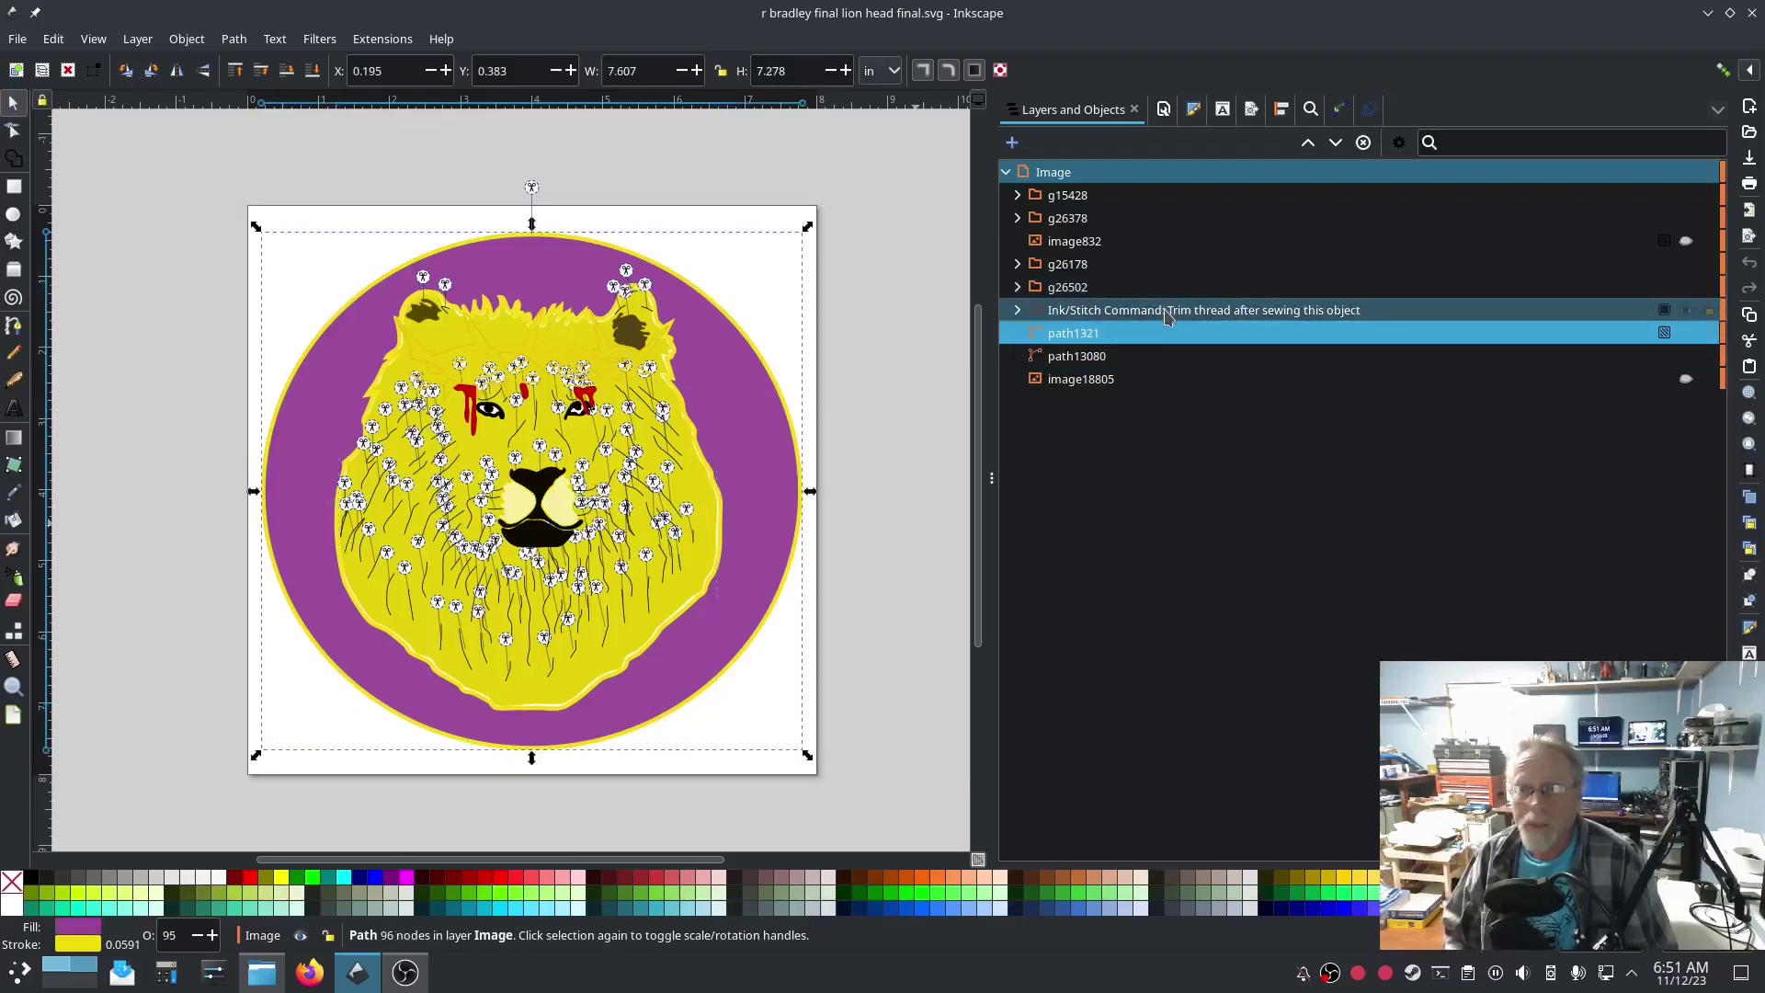
{"action": "left_click", "coordinate": [1162, 309]}
{"action": "left_click", "coordinate": [1162, 287]}
{"action": "left_click", "coordinate": [1163, 266]}
{"action": "left_click", "coordinate": [1163, 244]}
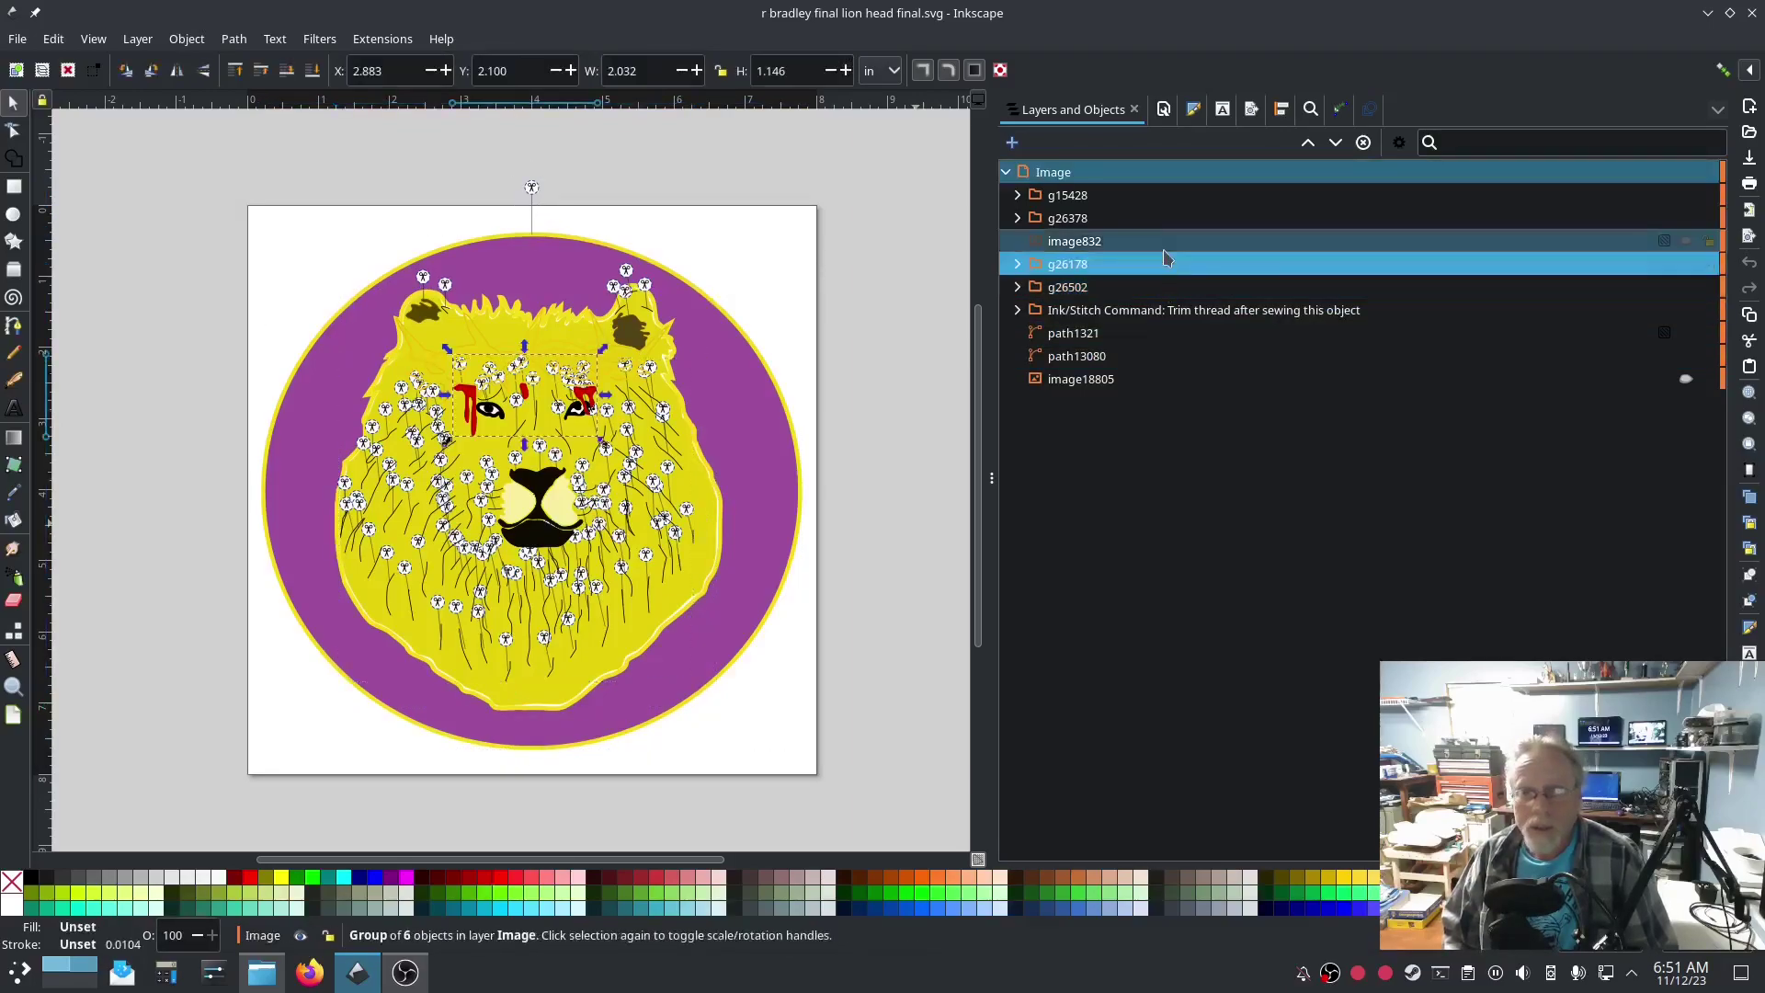
Step: Toggle the visibility of image18805 and path13080 to check what each contributes to the design
{"action": "left_click", "coordinate": [1171, 379]}
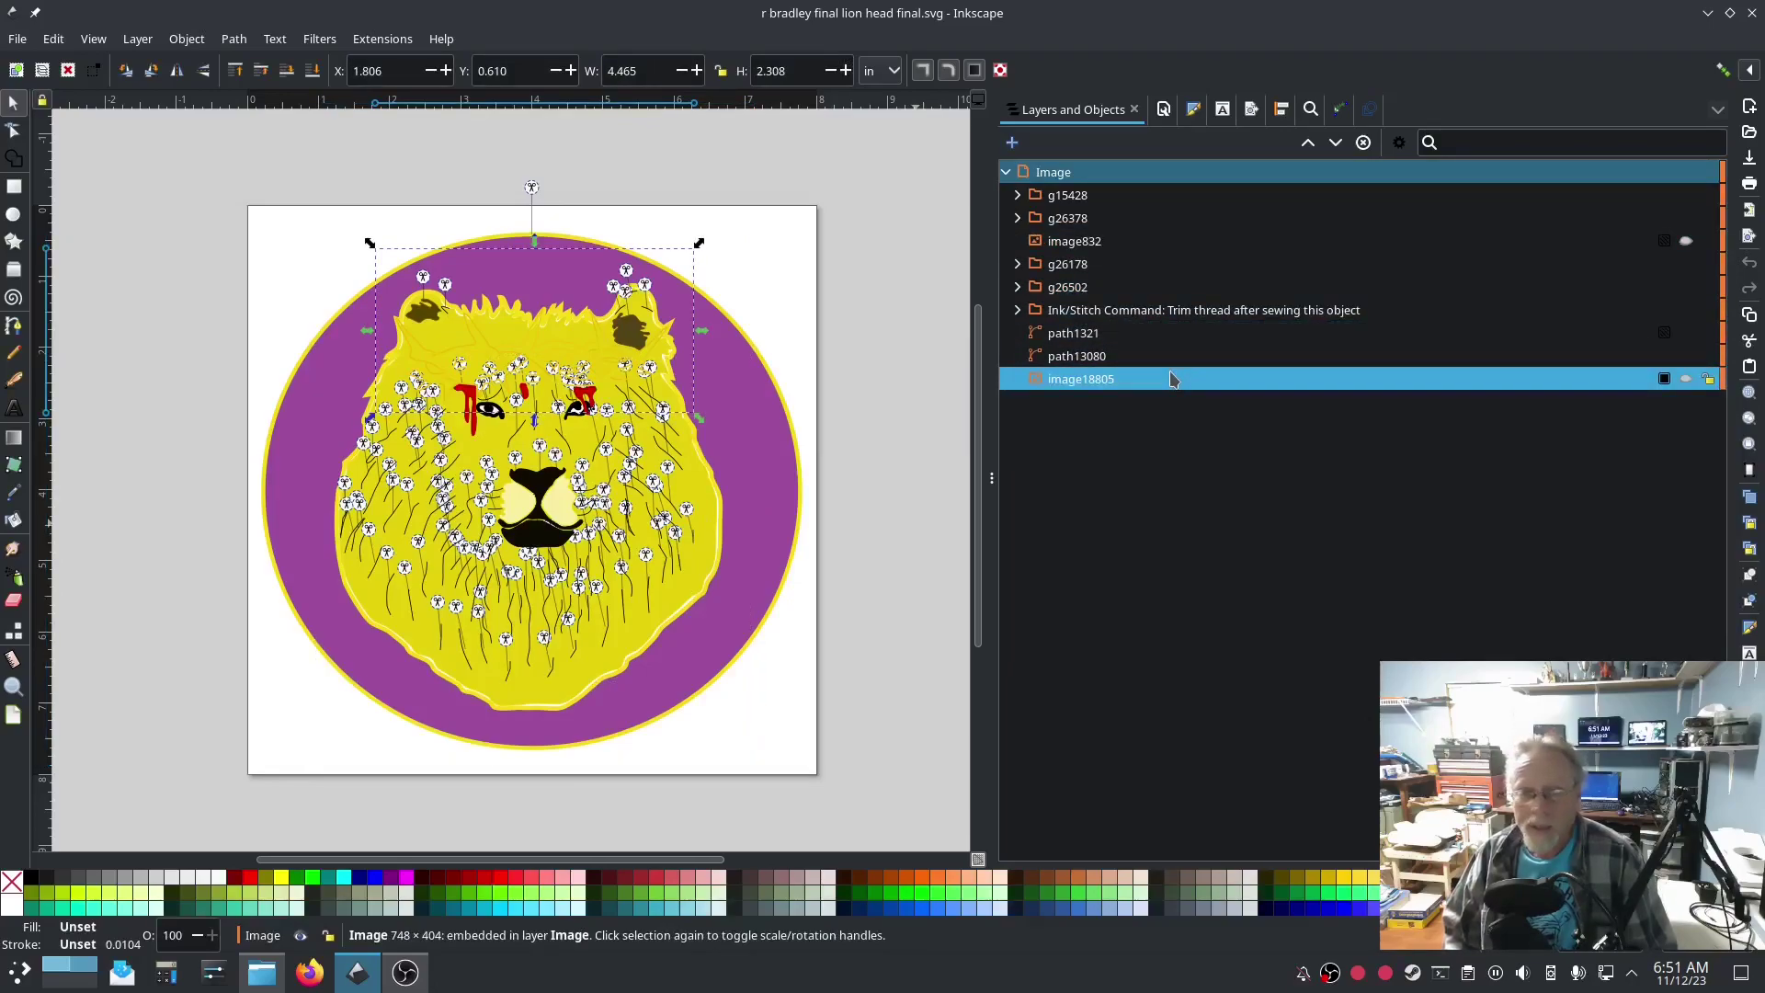
{"action": "left_click", "coordinate": [1688, 379]}
{"action": "left_click", "coordinate": [1693, 380]}
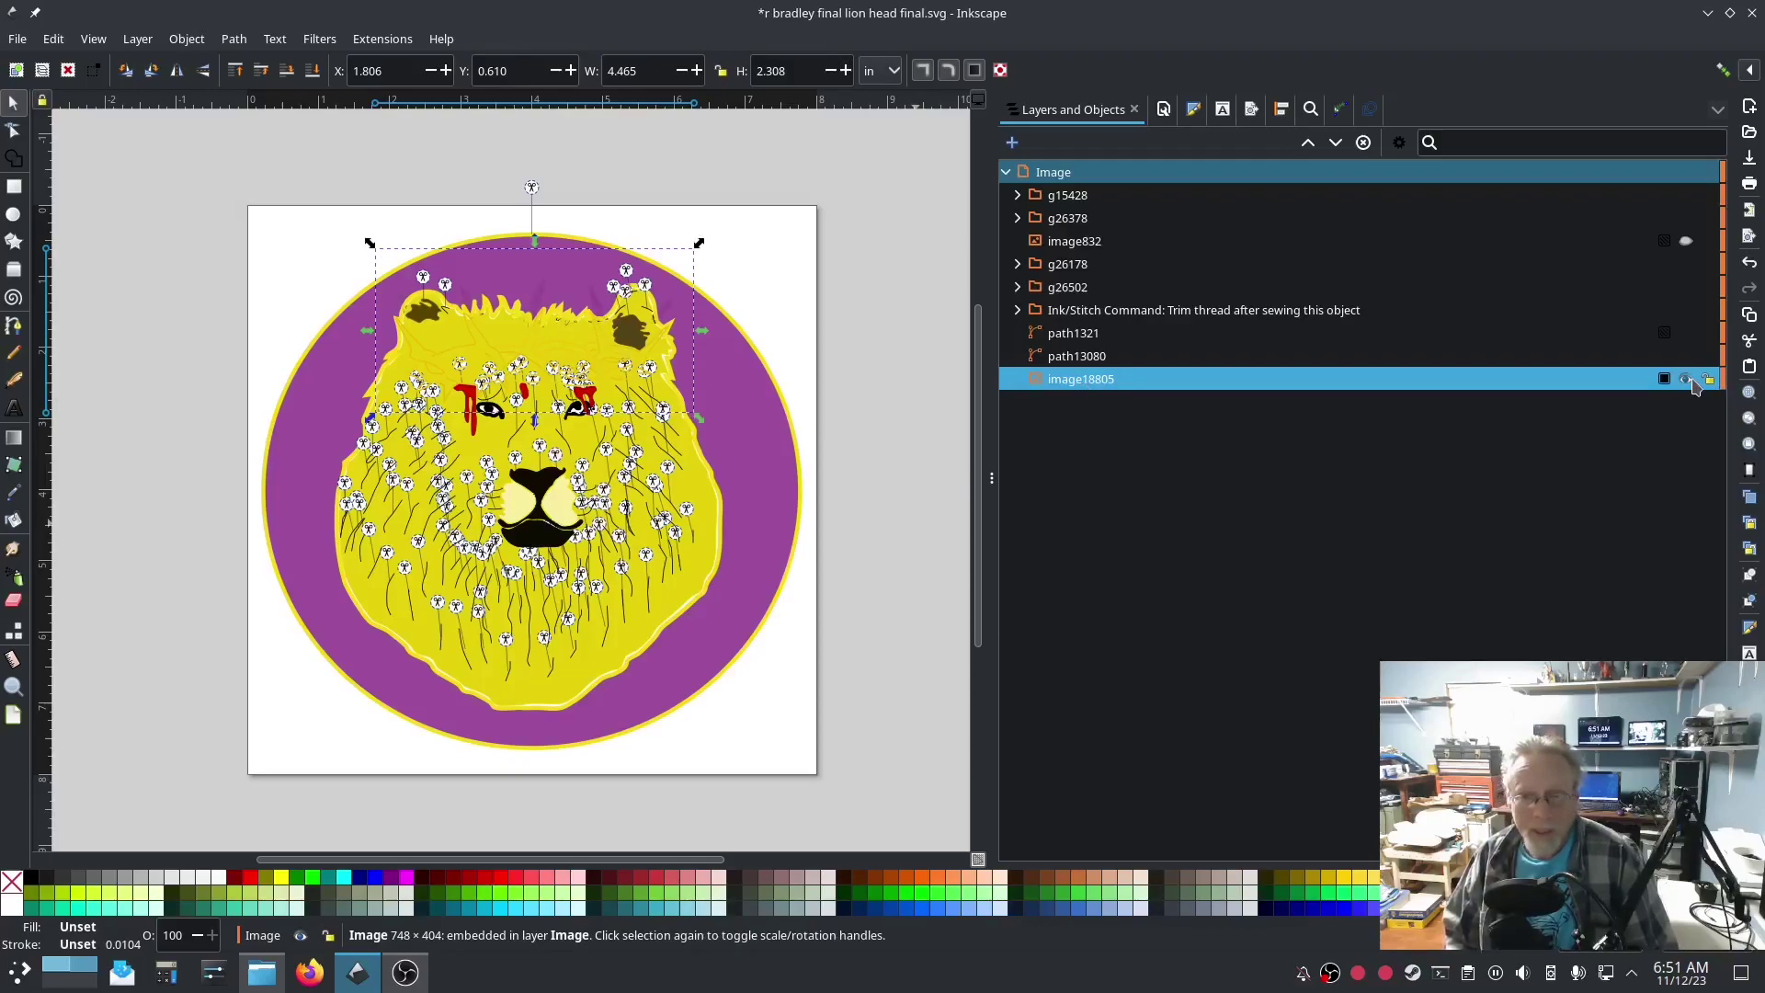
{"action": "left_click", "coordinate": [1118, 360]}
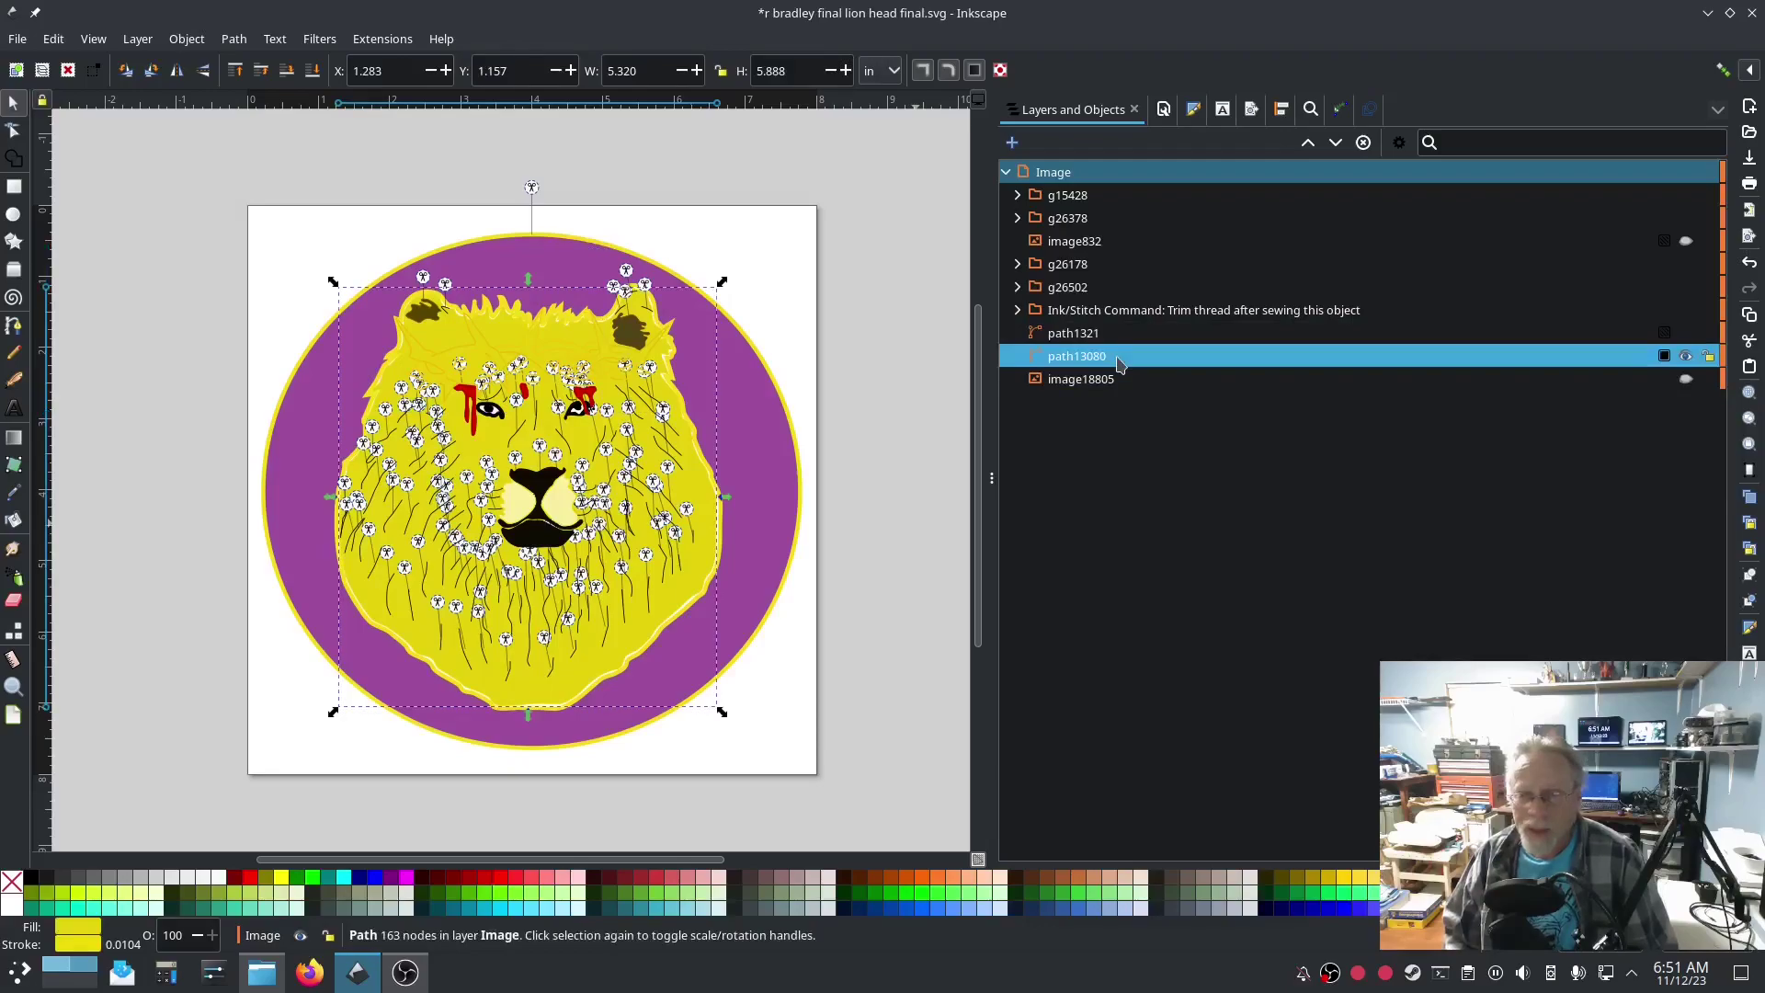
{"action": "left_click", "coordinate": [1686, 357]}
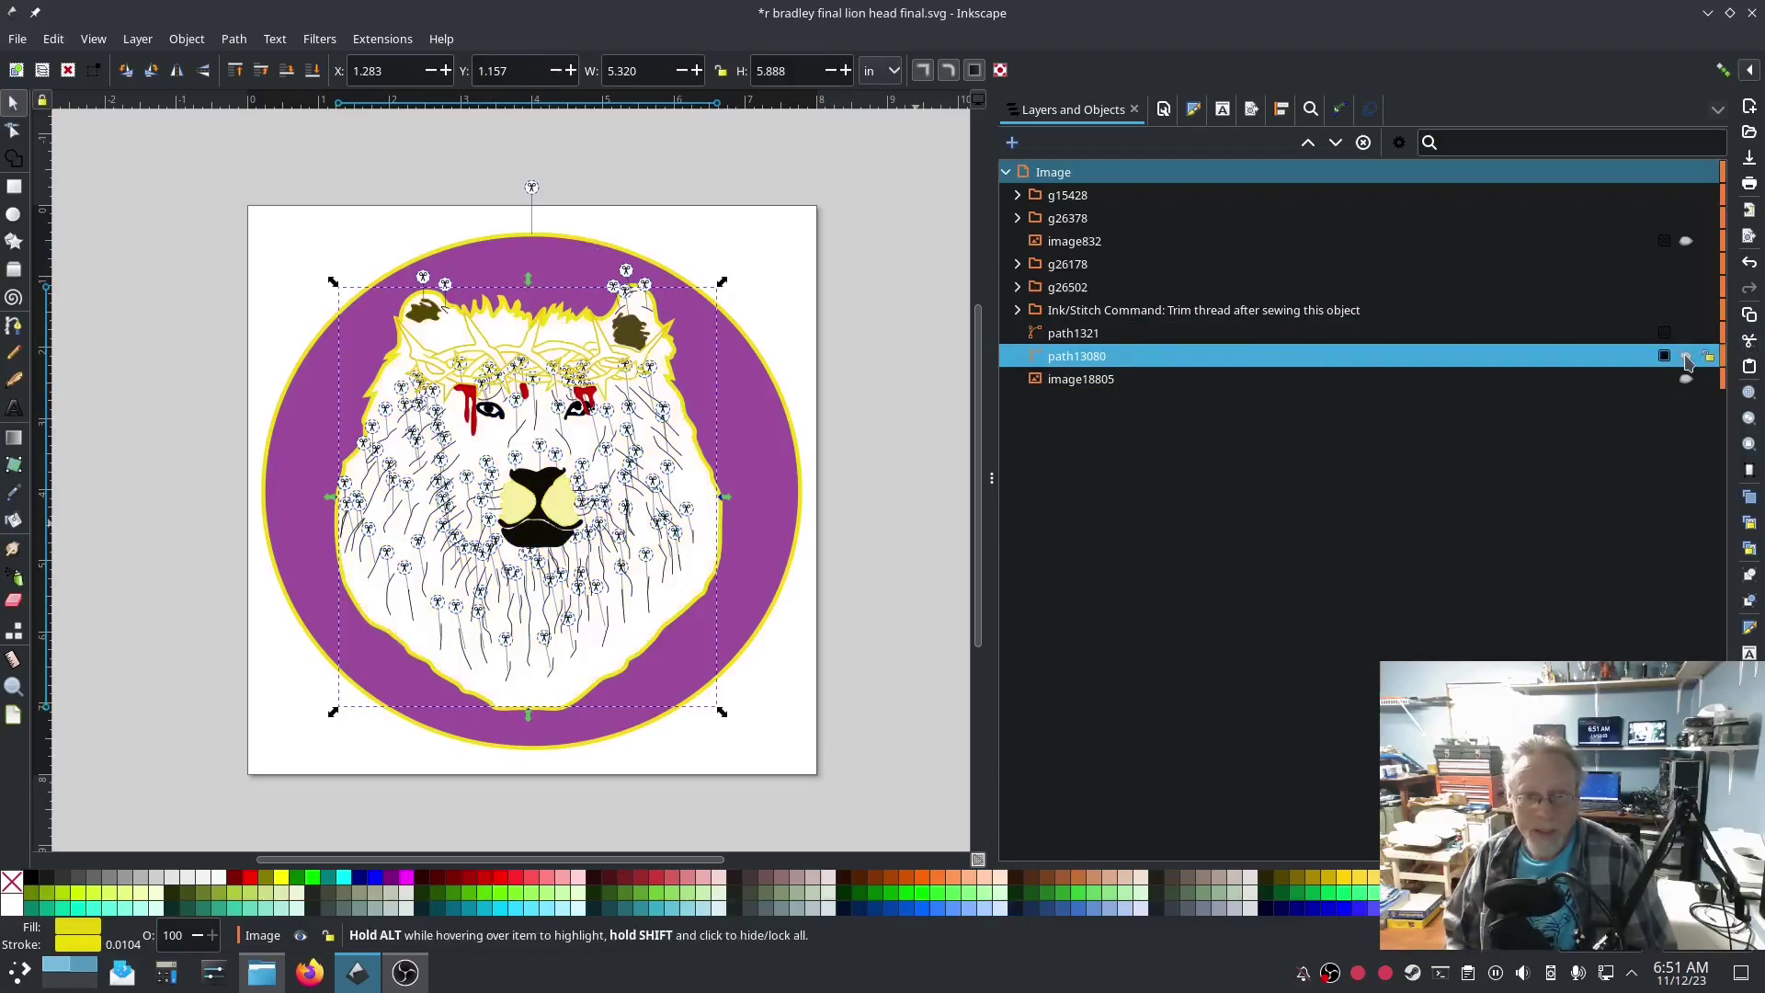
{"action": "left_click", "coordinate": [1686, 358]}
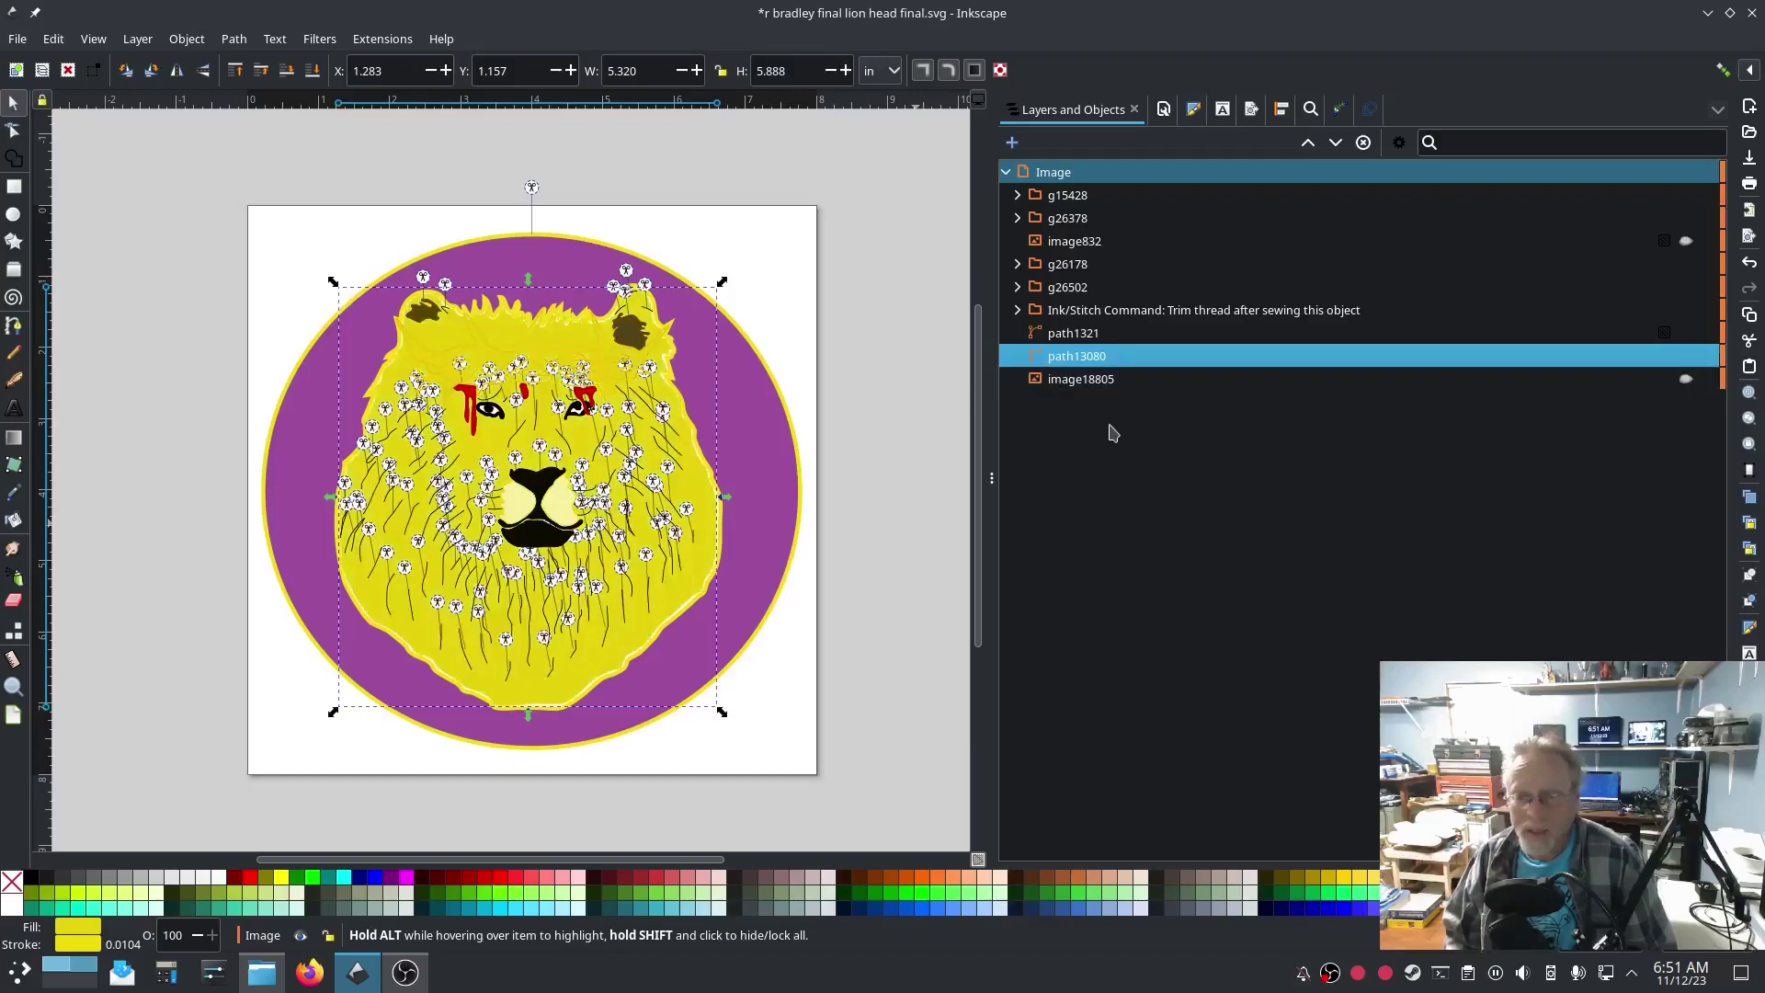
Step: Change the ID of the yellow lion head path, path13080, to lionfill in its object properties
{"action": "right_click", "coordinate": [1081, 359]}
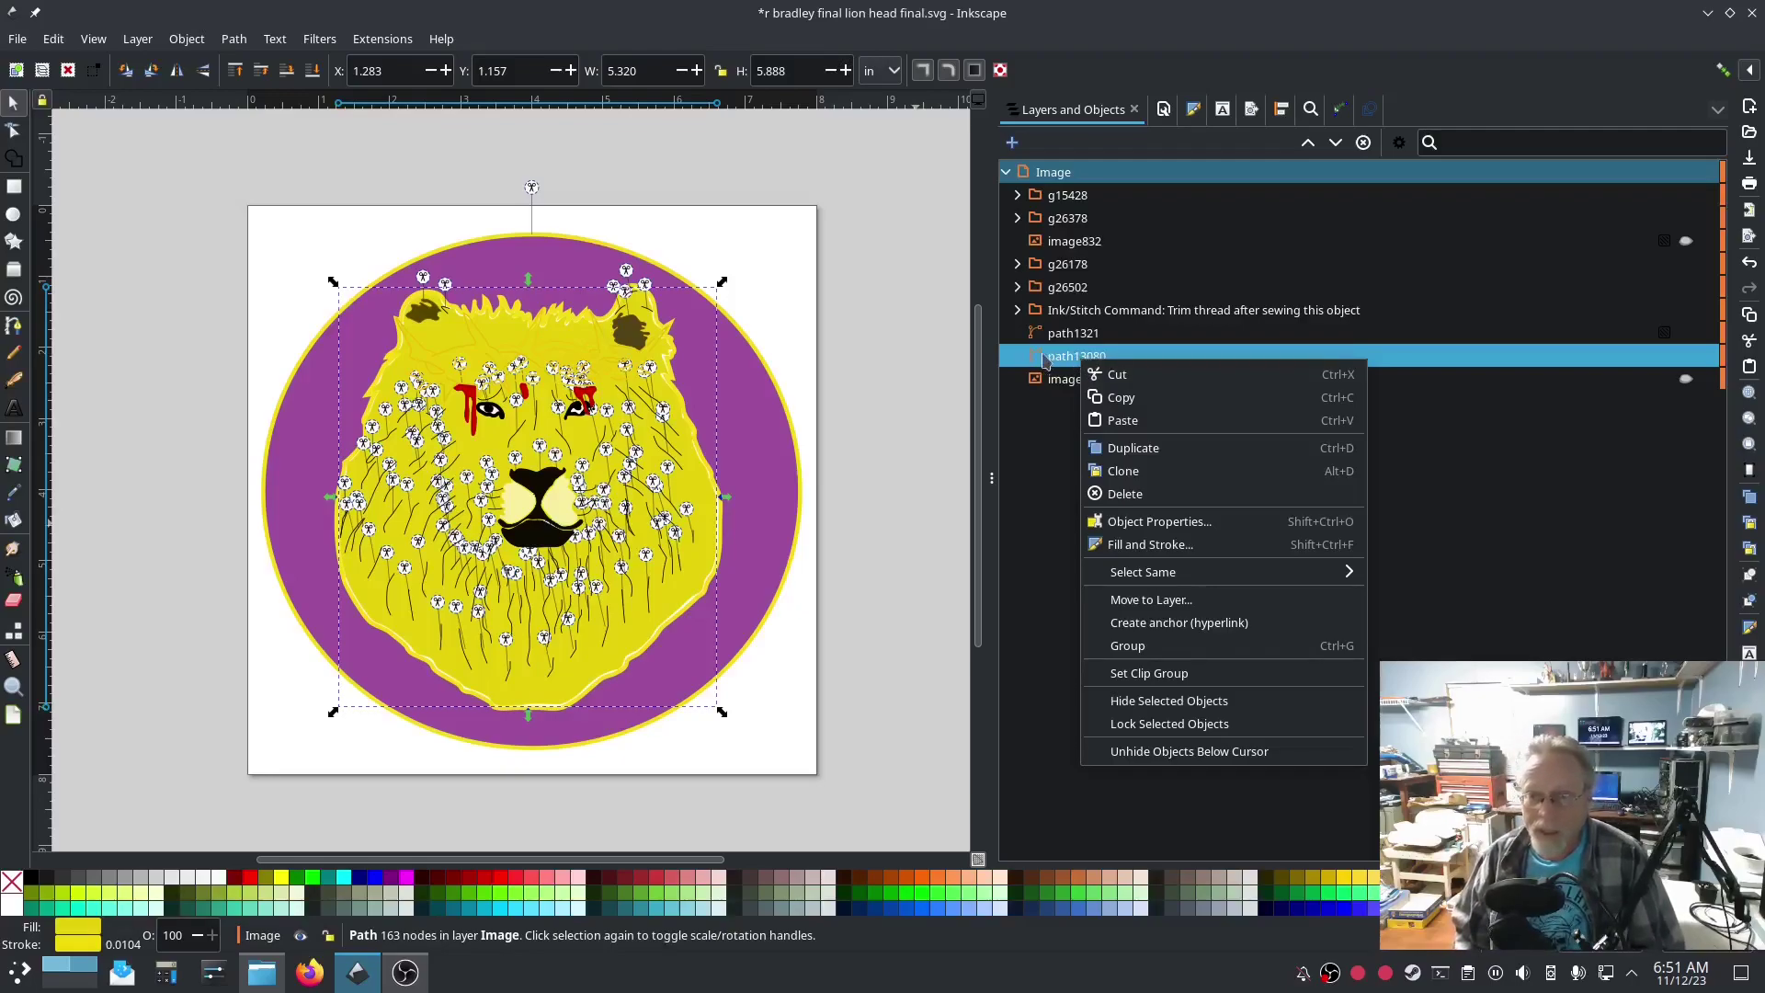
{"action": "left_click", "coordinate": [1166, 520]}
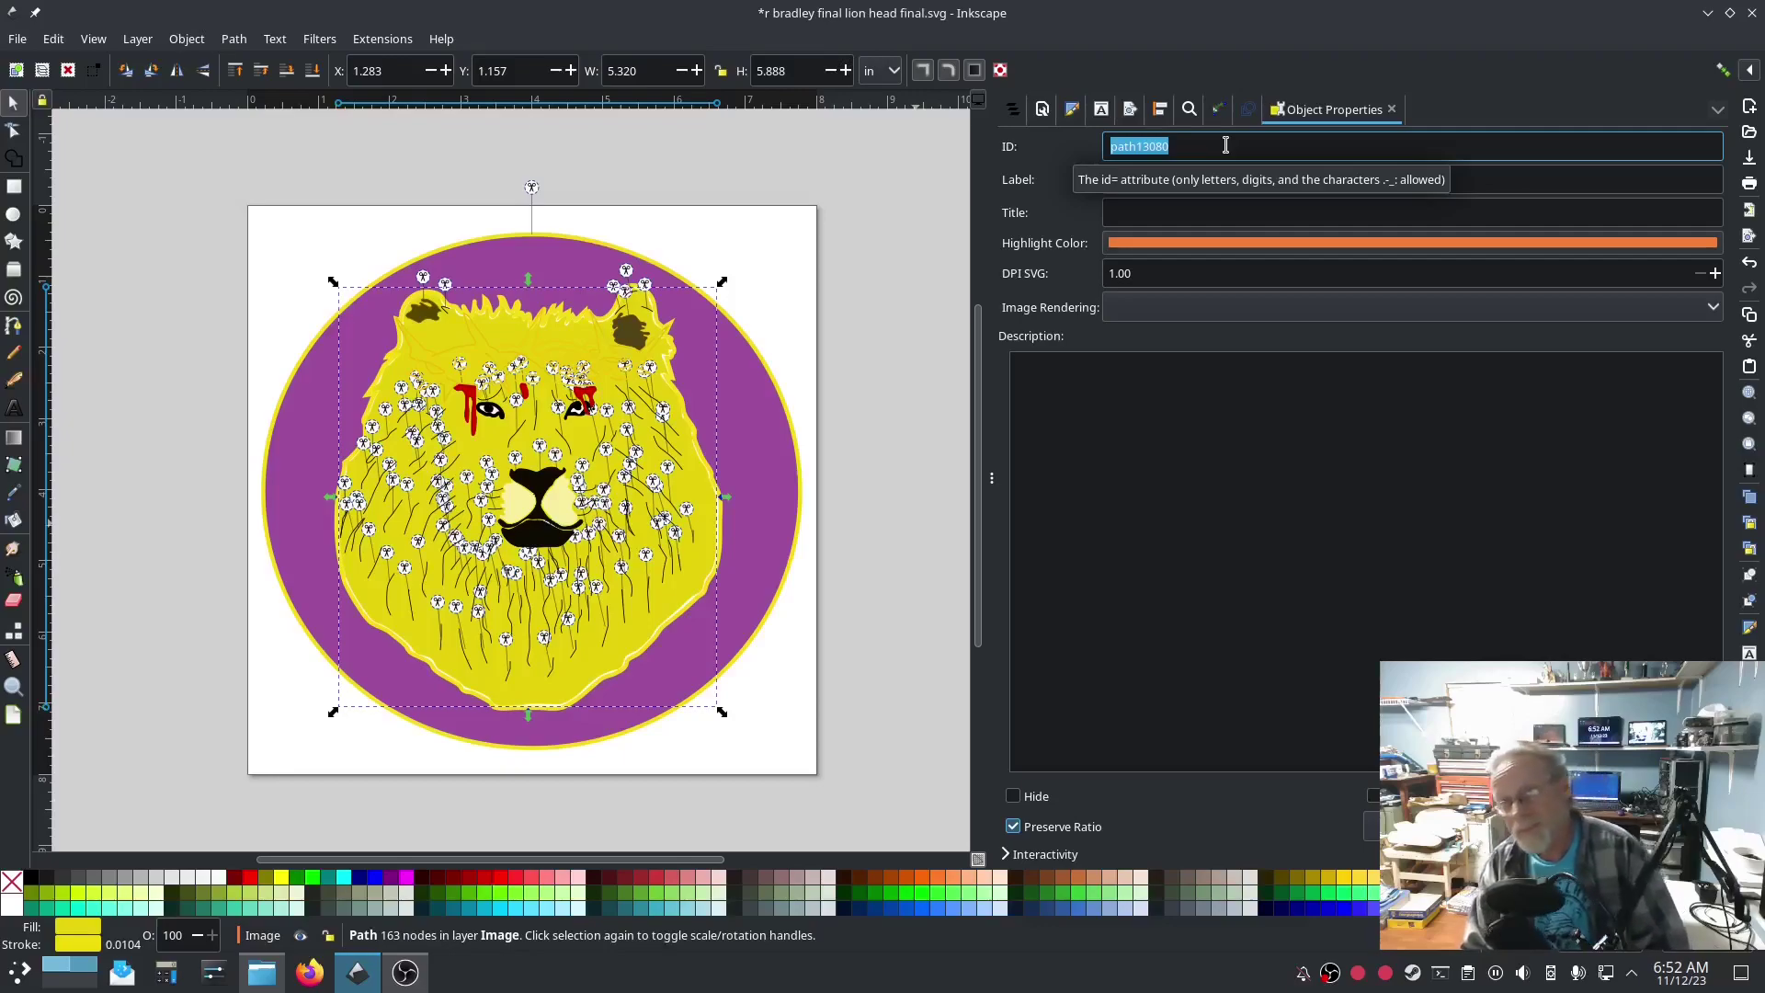
{"action": "type", "text": "lion"}
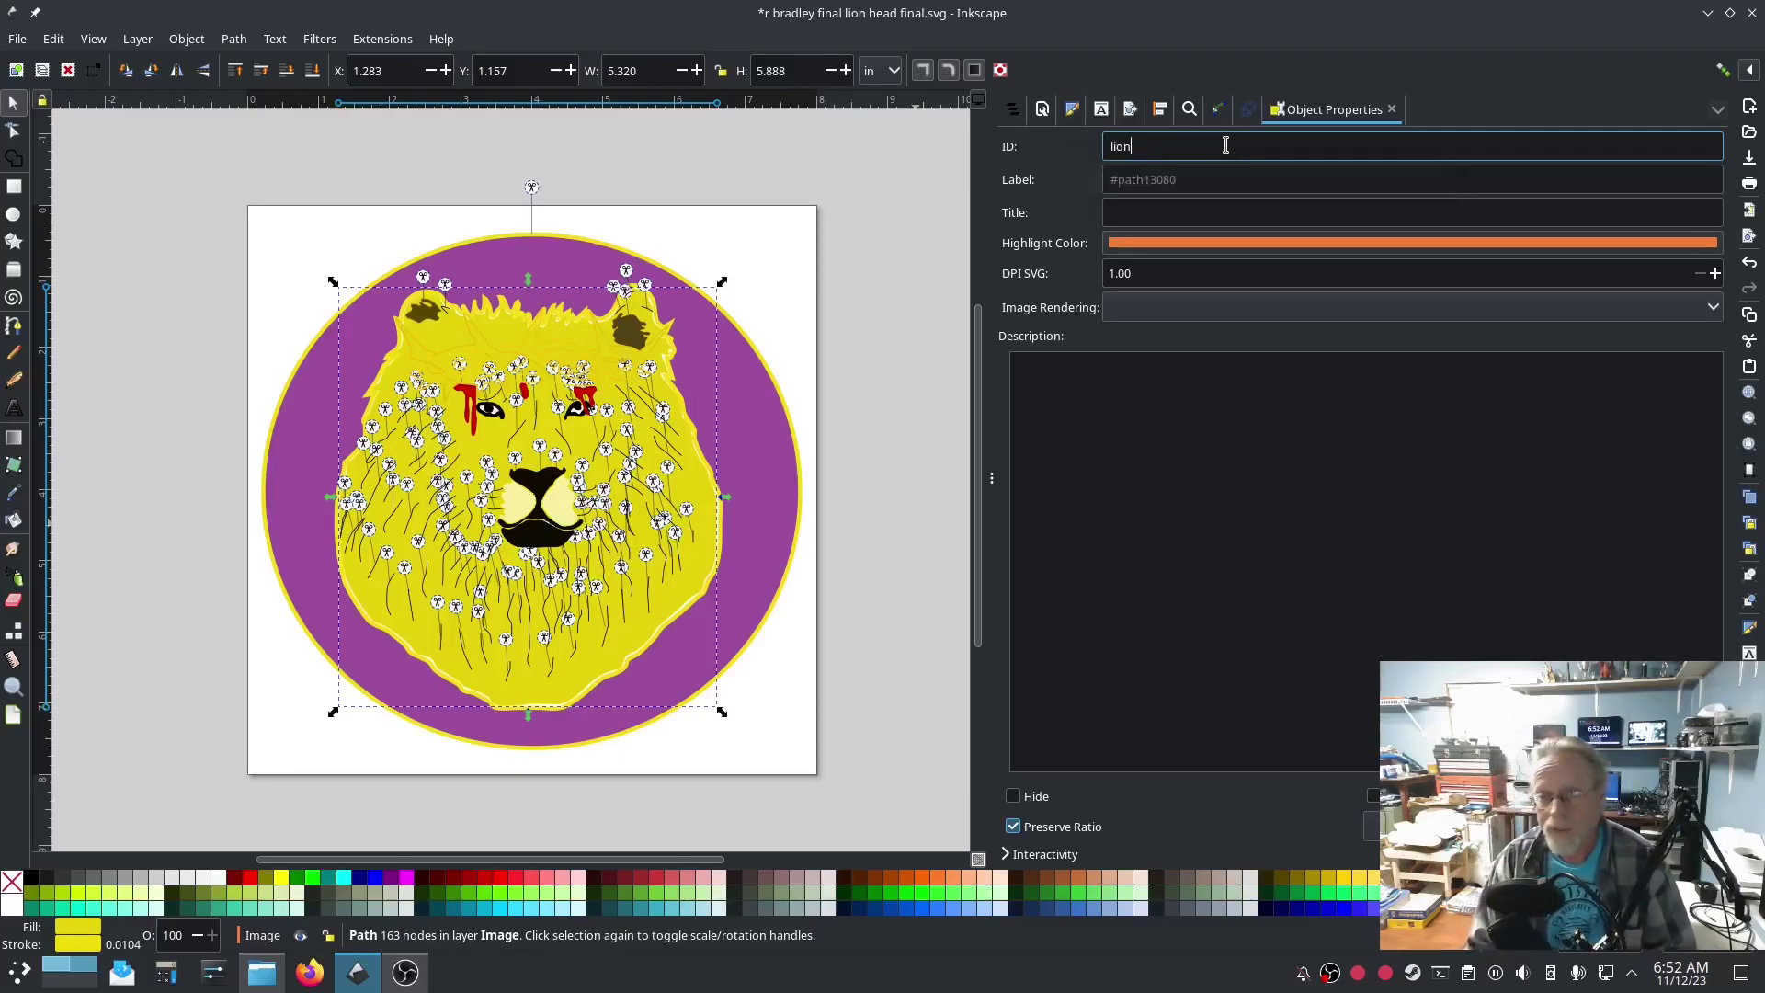
{"action": "type", "text": "fill"}
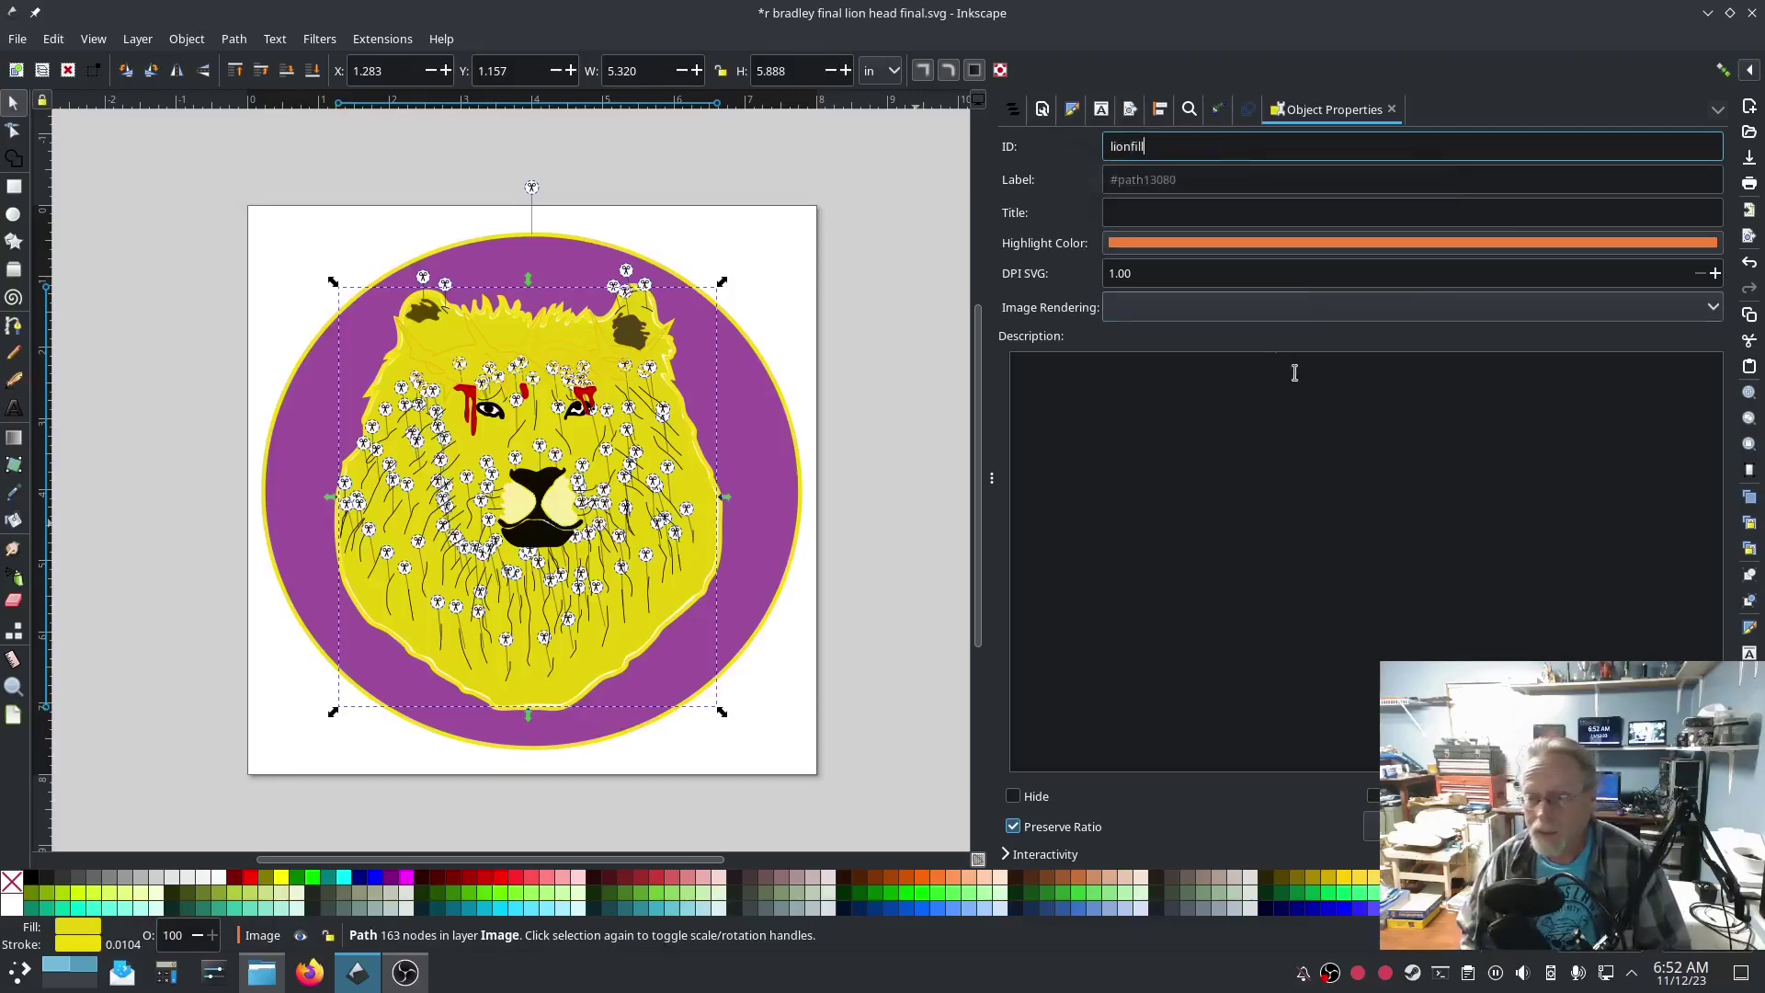
{"action": "left_click", "coordinate": [1373, 827]}
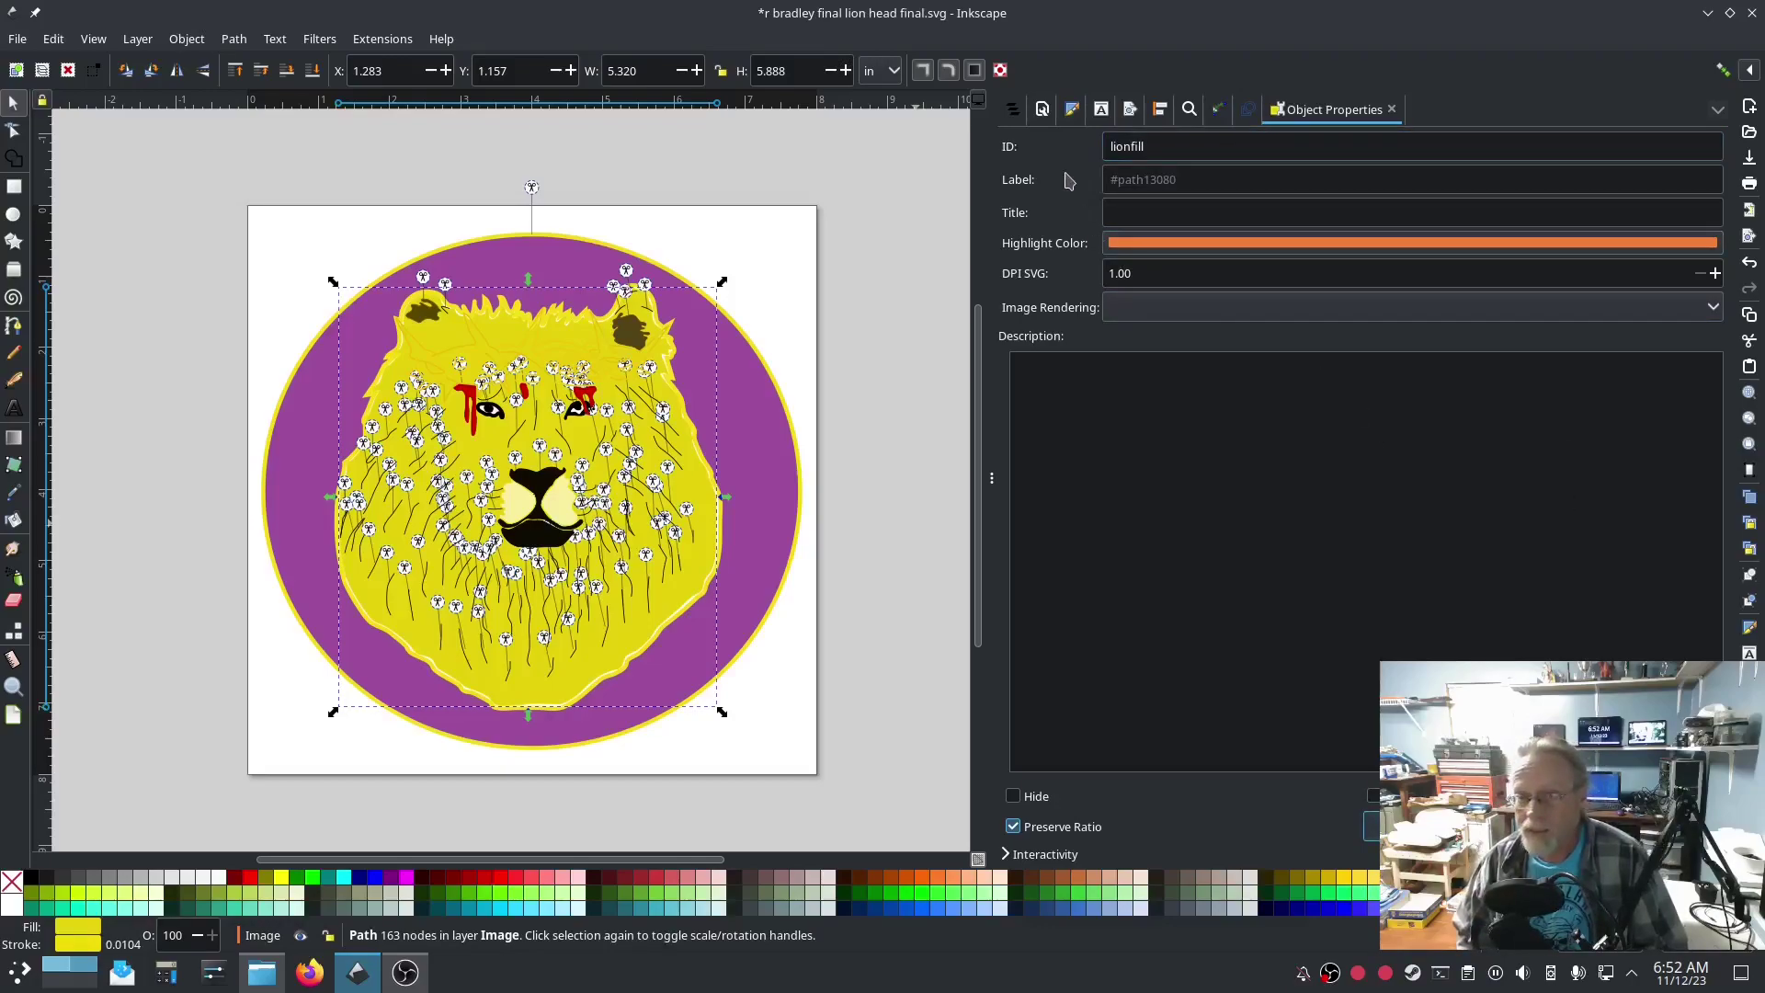
{"action": "left_click", "coordinate": [1012, 111]}
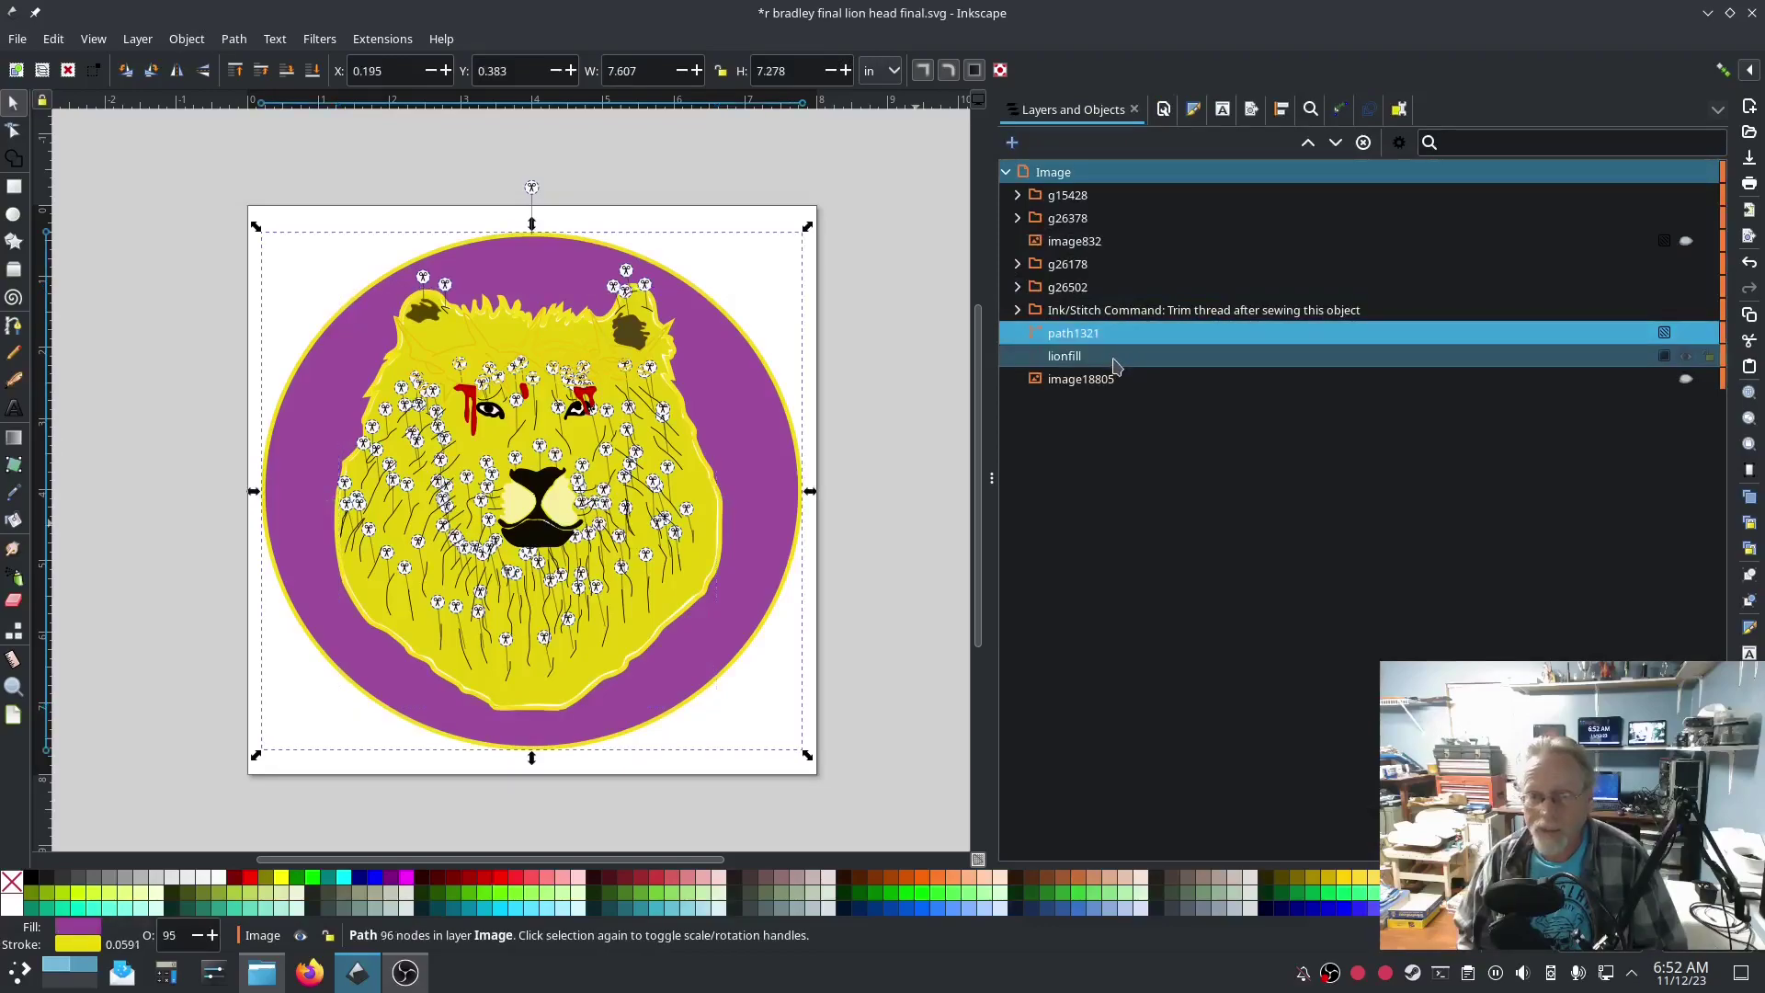
Step: Toggle the visibility of path1321 to check which part of the design it covers
{"action": "left_click", "coordinate": [1110, 337]}
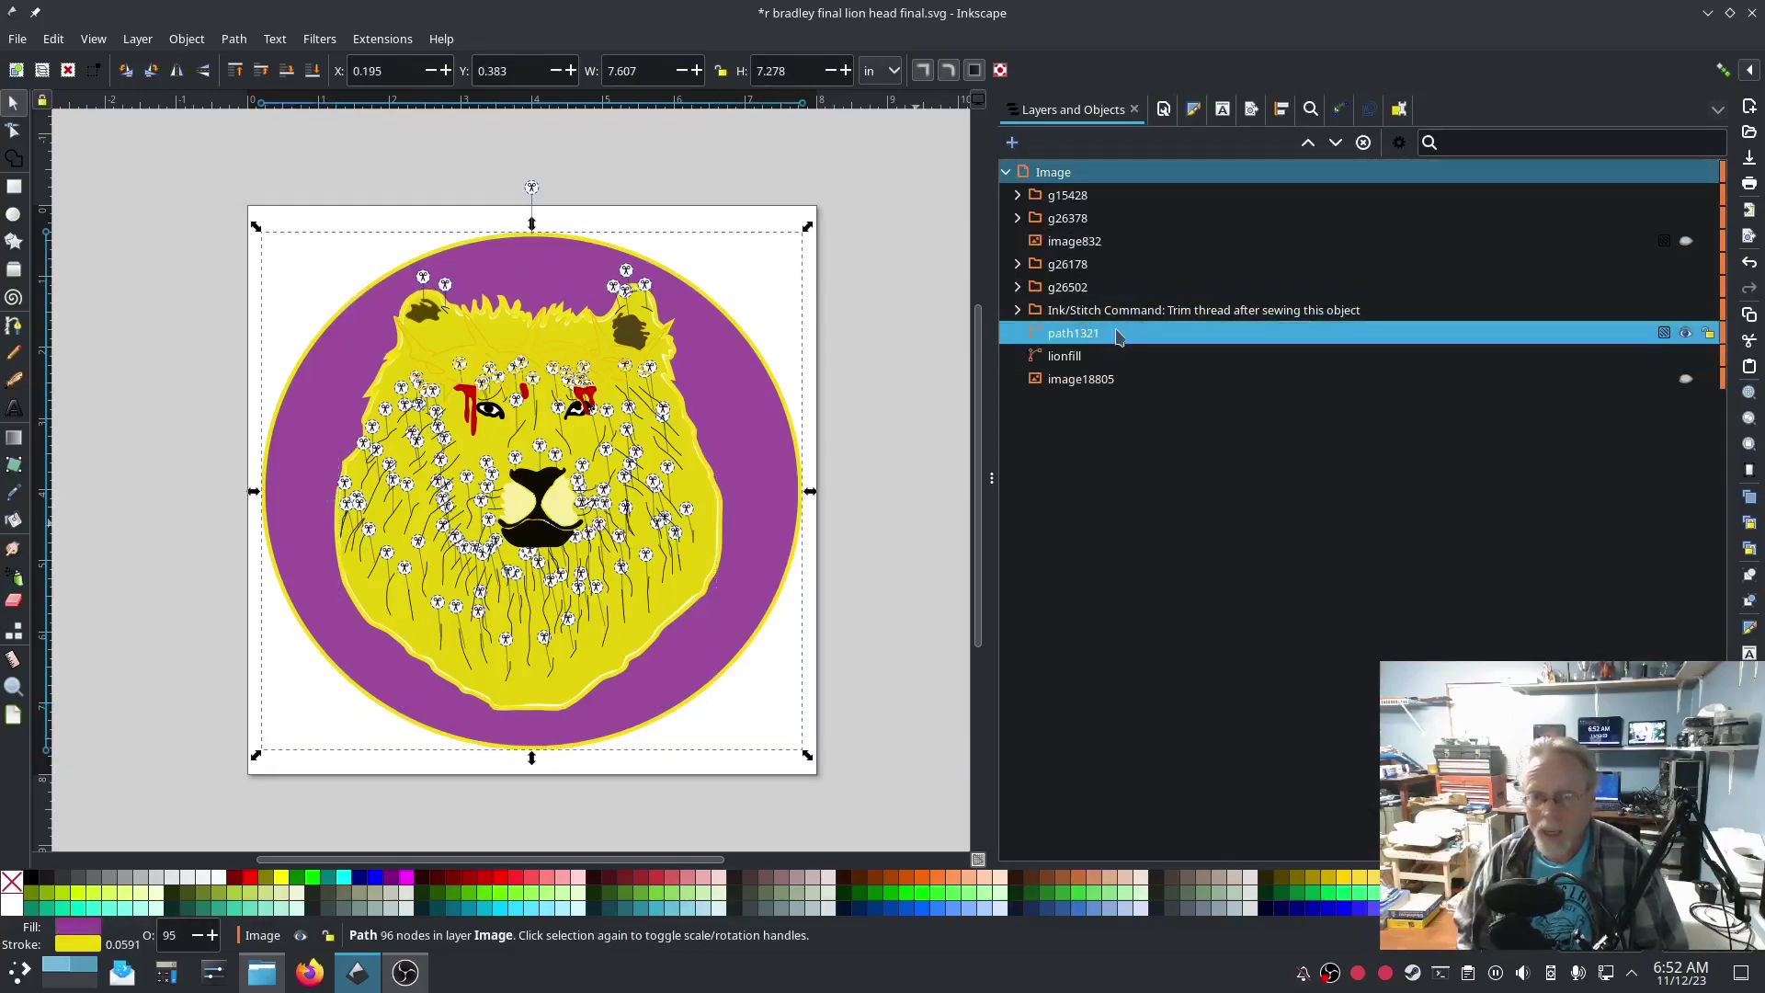
{"action": "left_click", "coordinate": [1687, 335]}
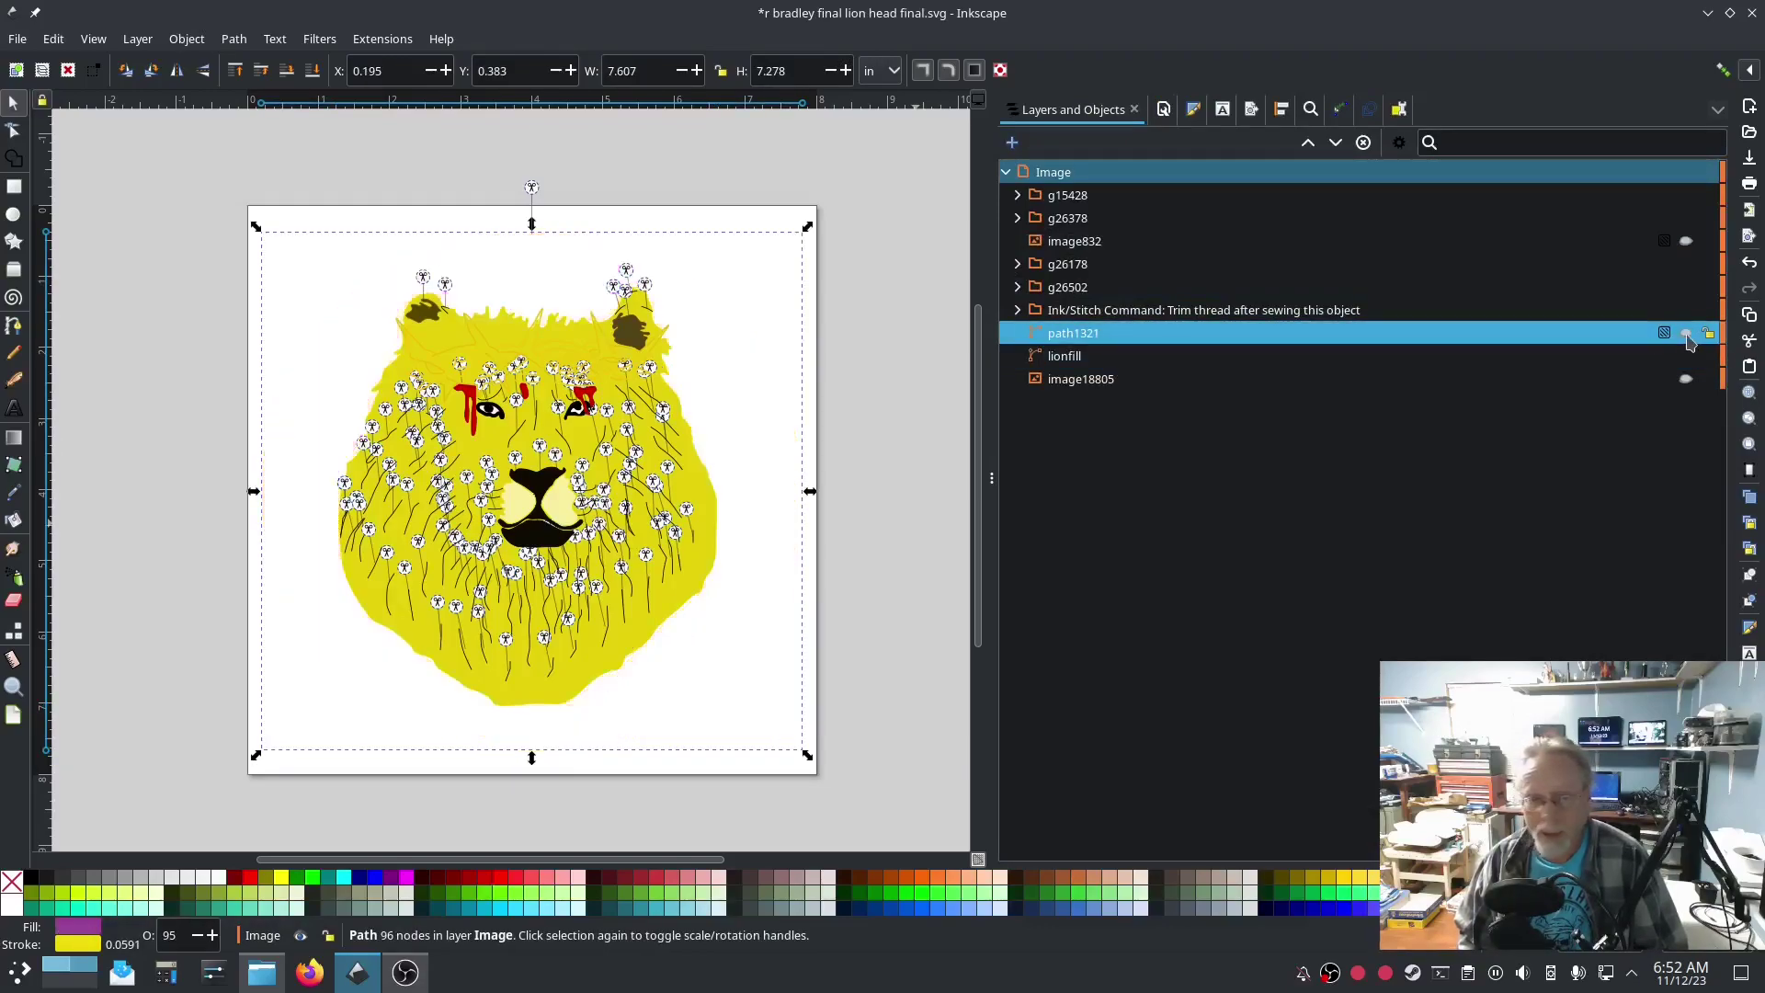
{"action": "left_click", "coordinate": [1686, 334]}
{"action": "left_click", "coordinate": [1687, 335]}
{"action": "left_click", "coordinate": [1687, 335]}
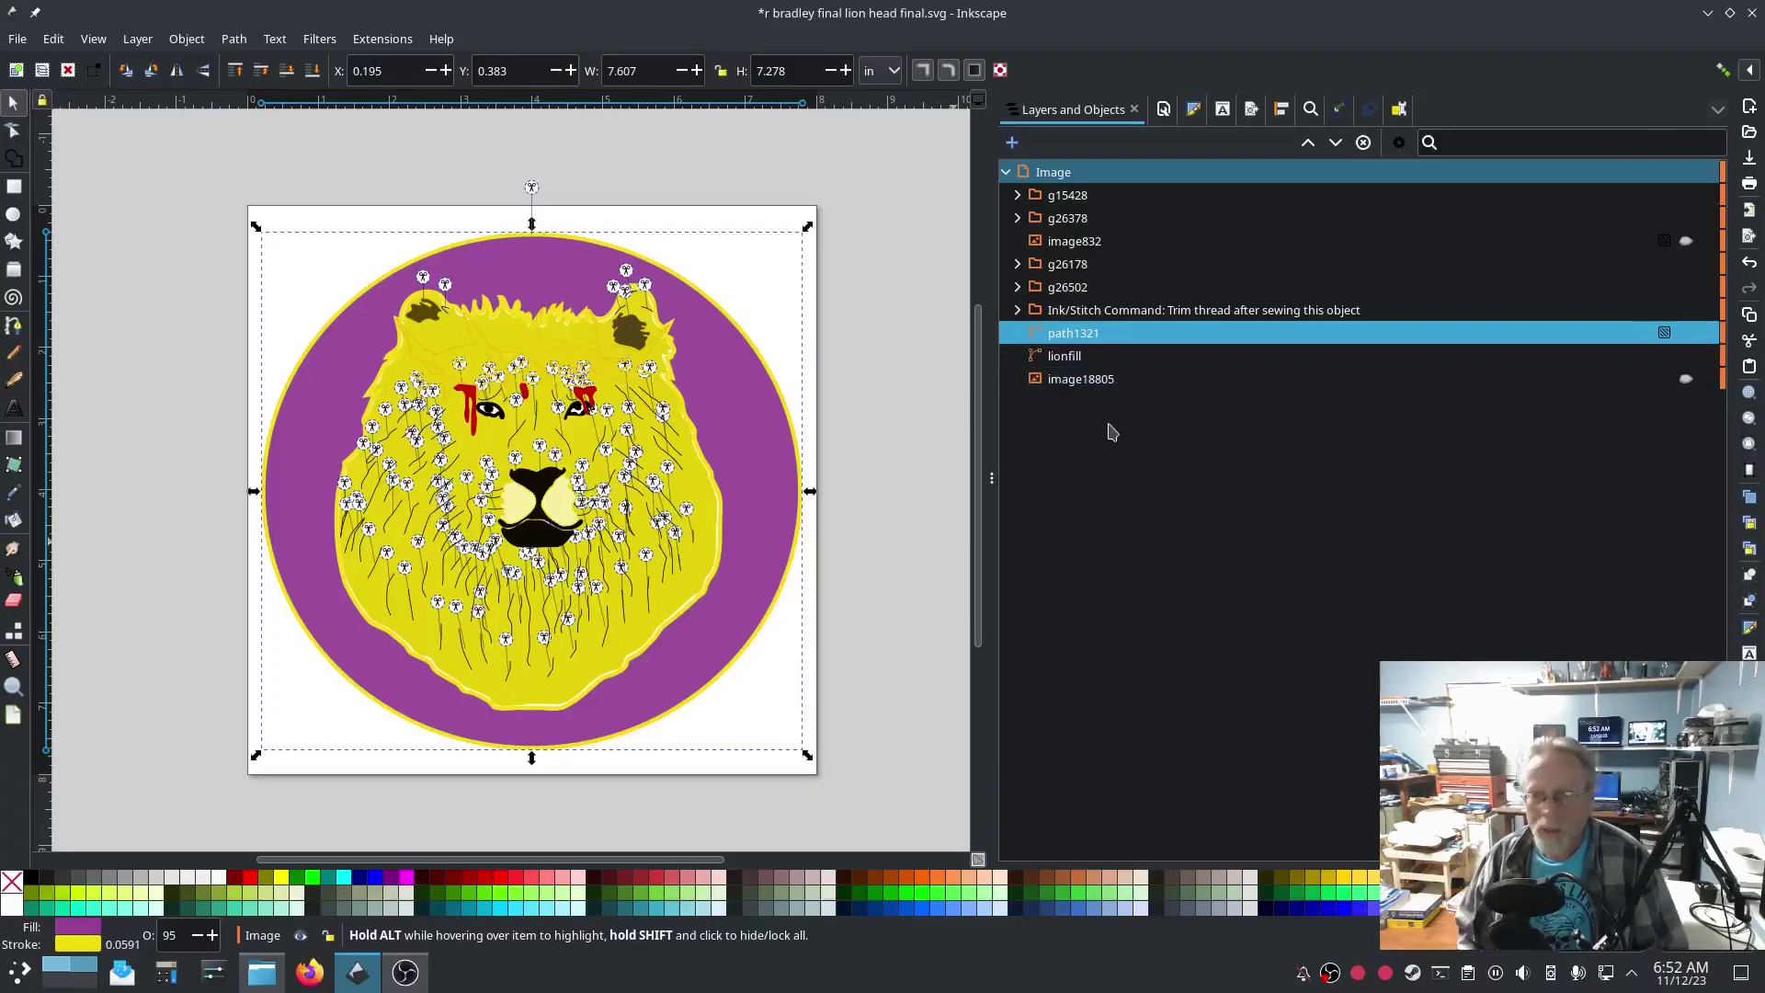
Step: Change the ID of the purple background path, path1321, to pbg in its object properties
{"action": "right_click", "coordinate": [1091, 335]}
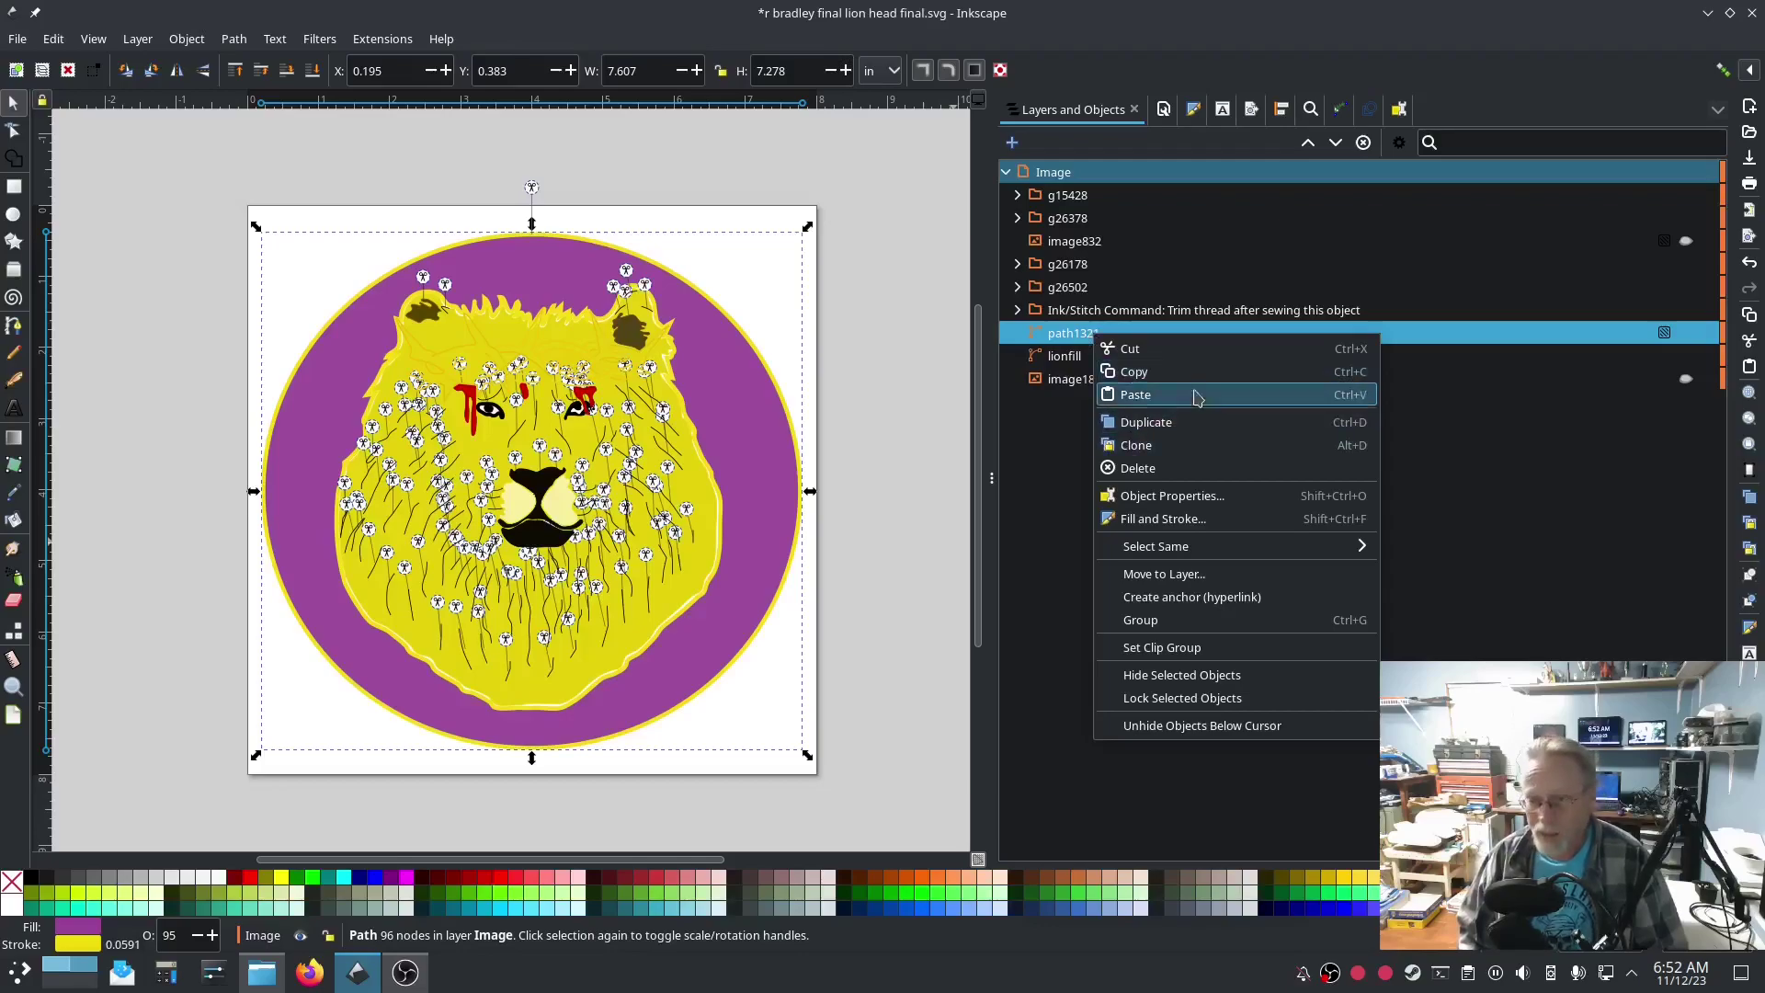
{"action": "left_click", "coordinate": [1195, 495]}
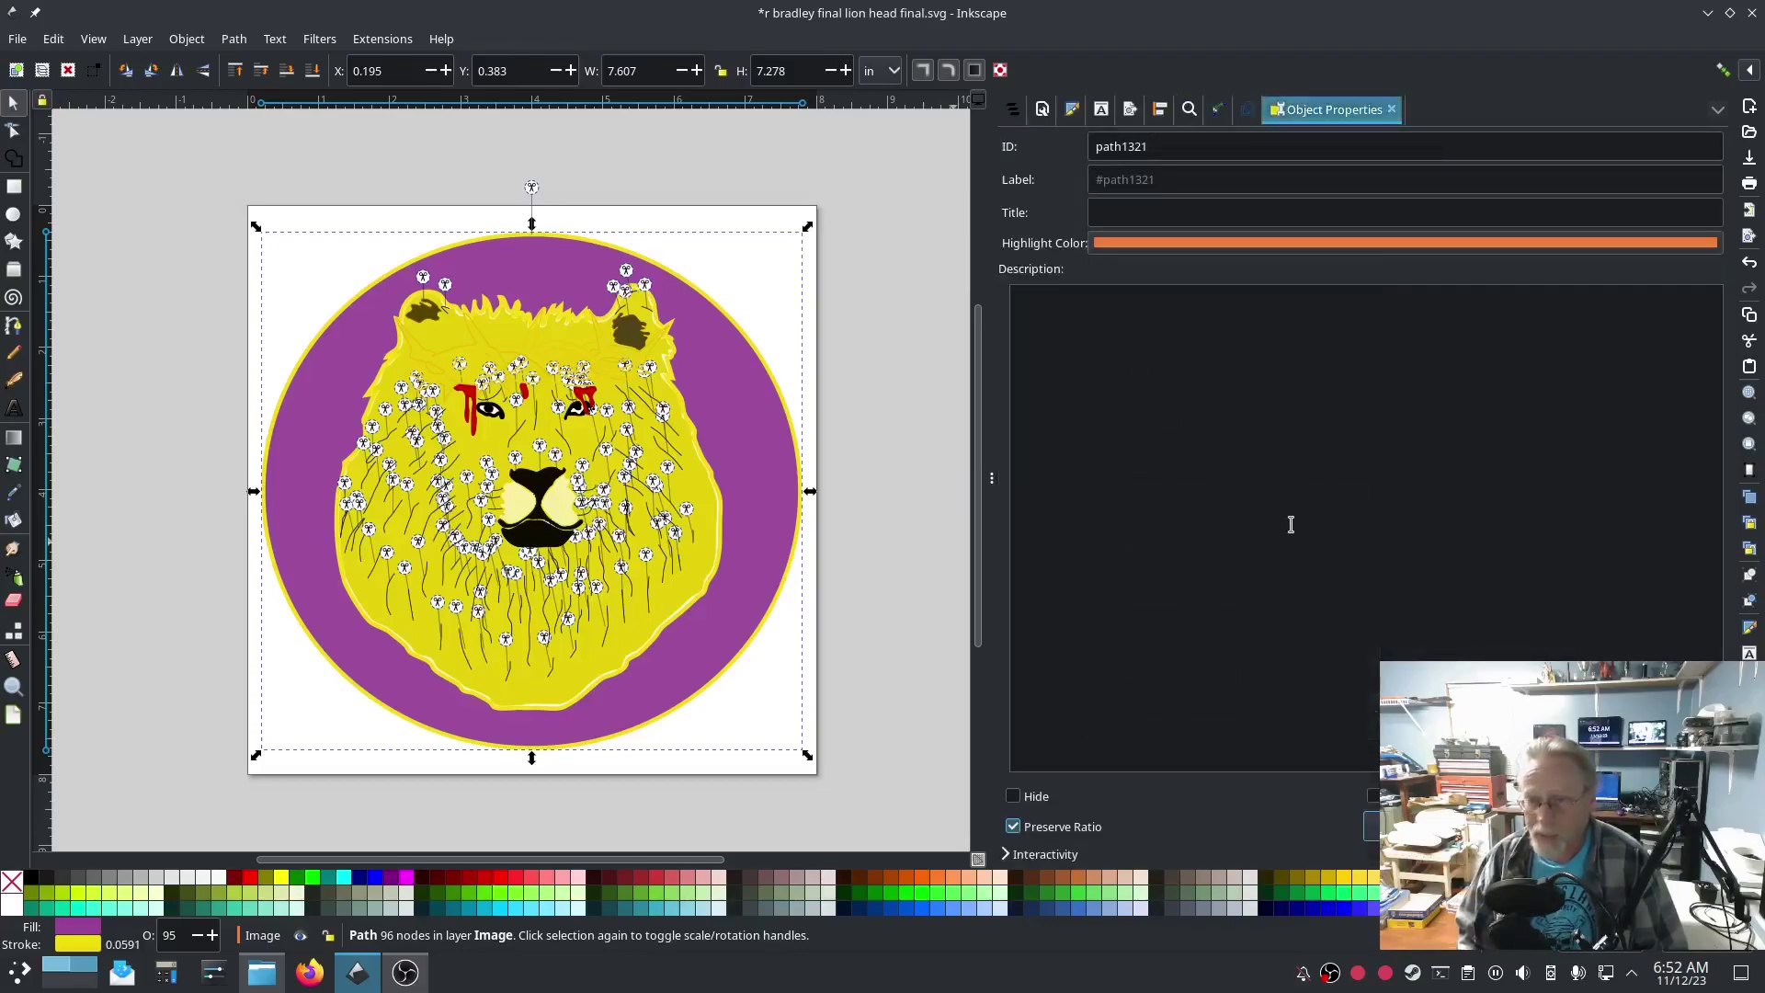
{"action": "double_click", "coordinate": [1151, 149]}
{"action": "type", "text": "pbg"}
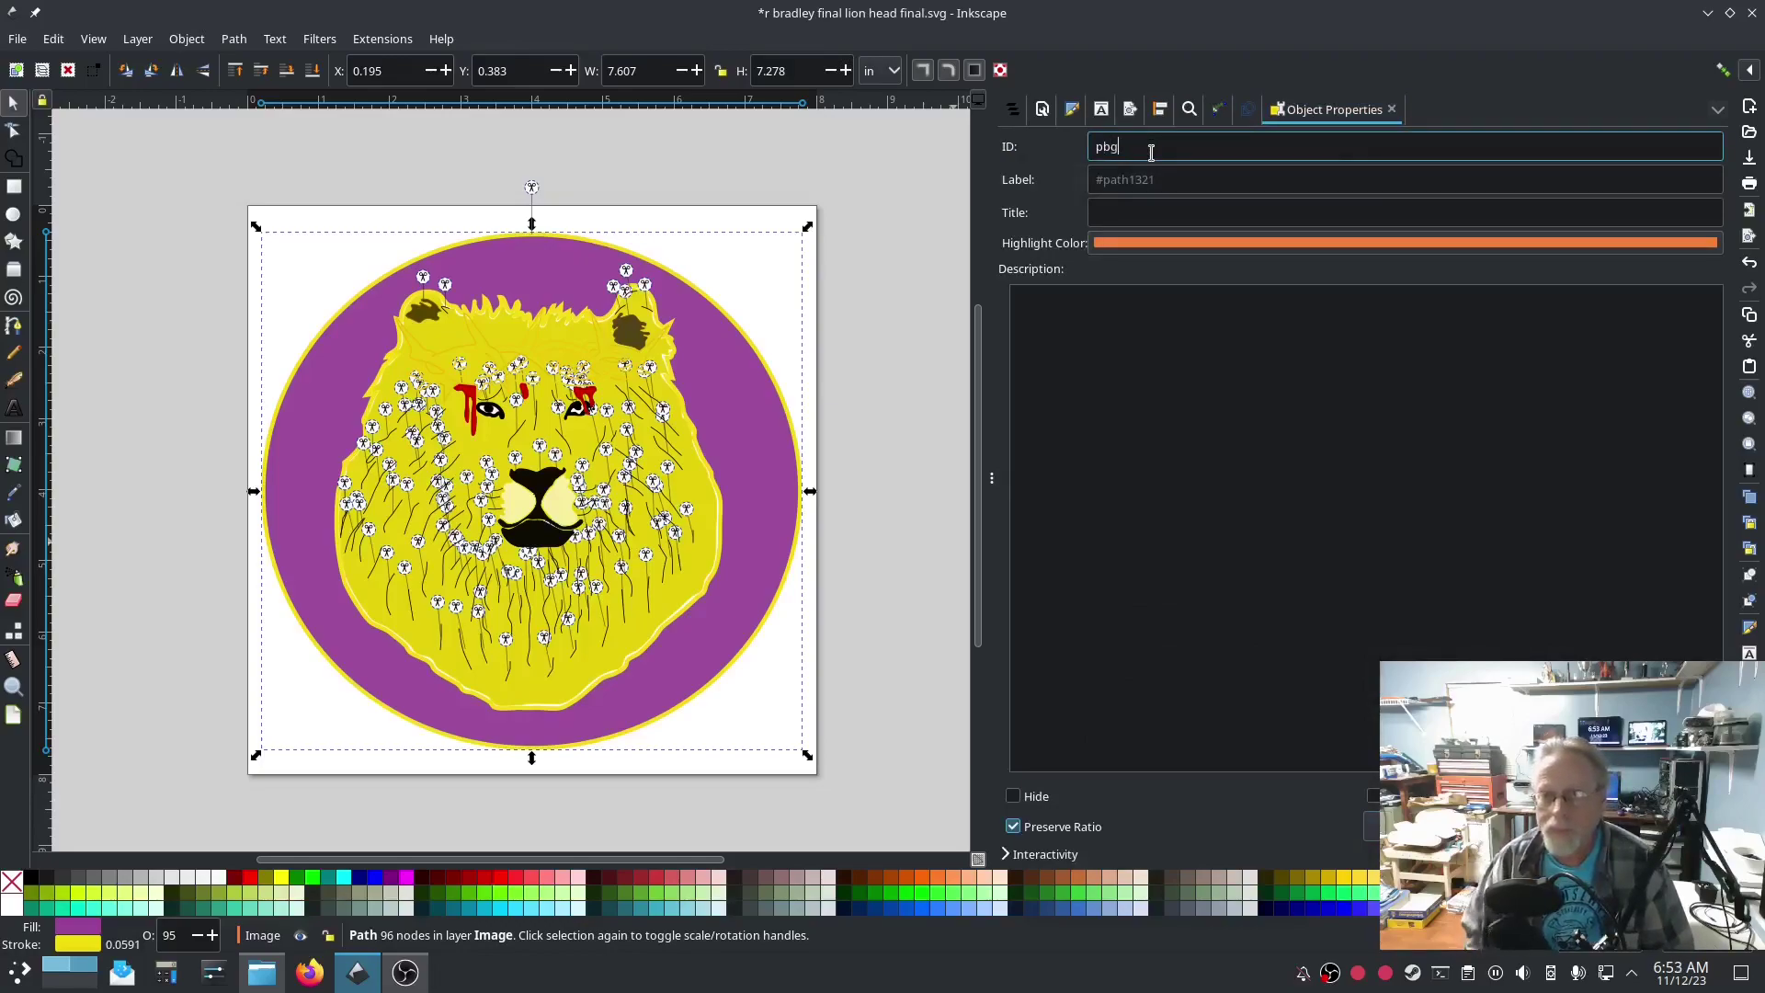
{"action": "left_click", "coordinate": [1507, 826]}
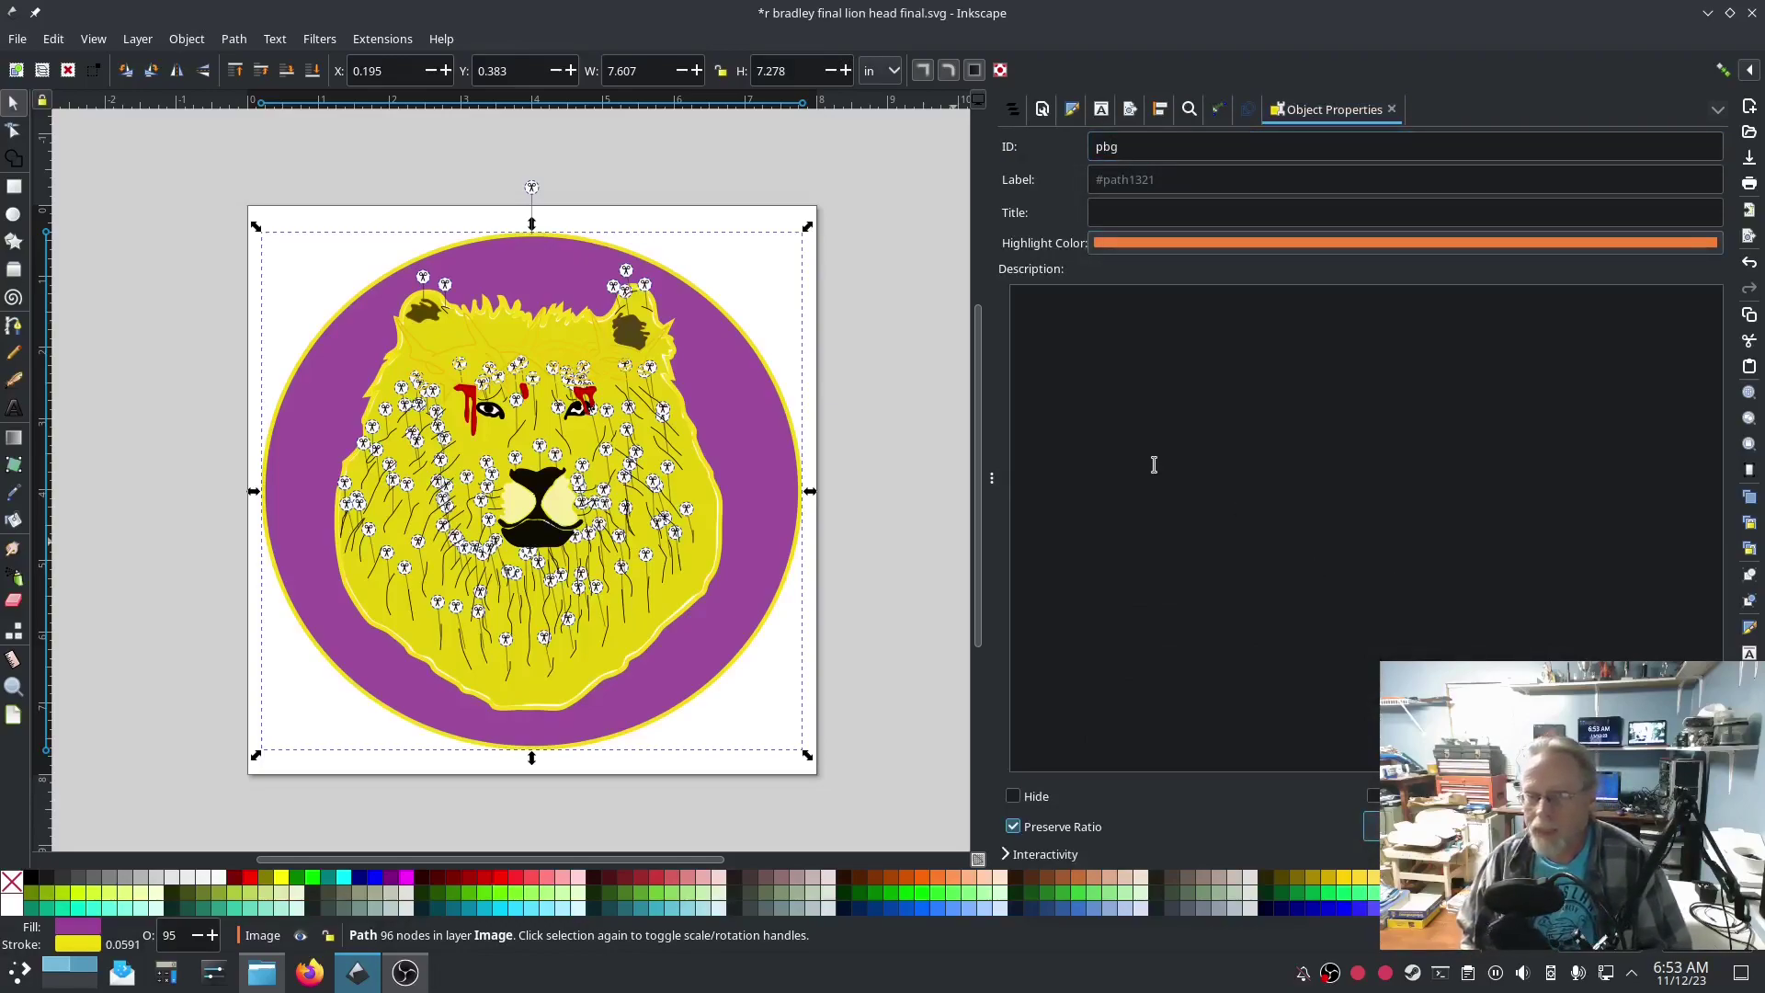
{"action": "left_click", "coordinate": [1015, 109]}
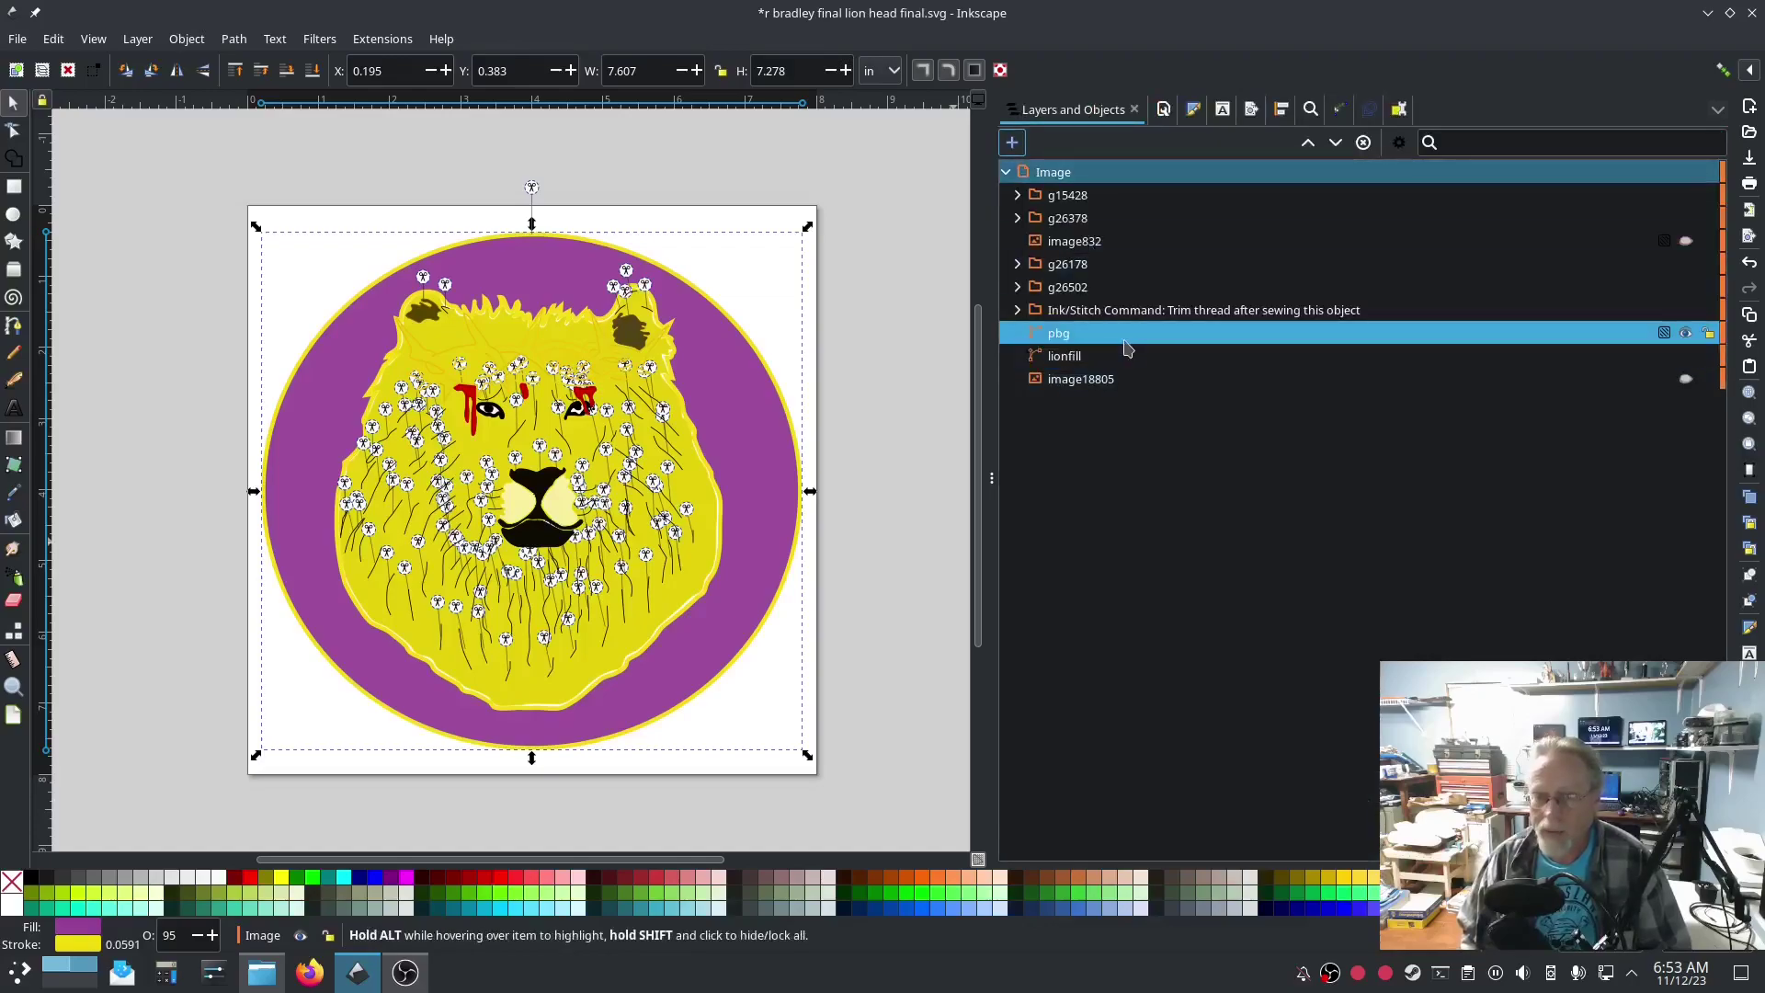
Step: Lower pbg beneath lionfill in the stacking order and place a duplicate of it directly above lionfill
{"action": "left_click", "coordinate": [1337, 145]}
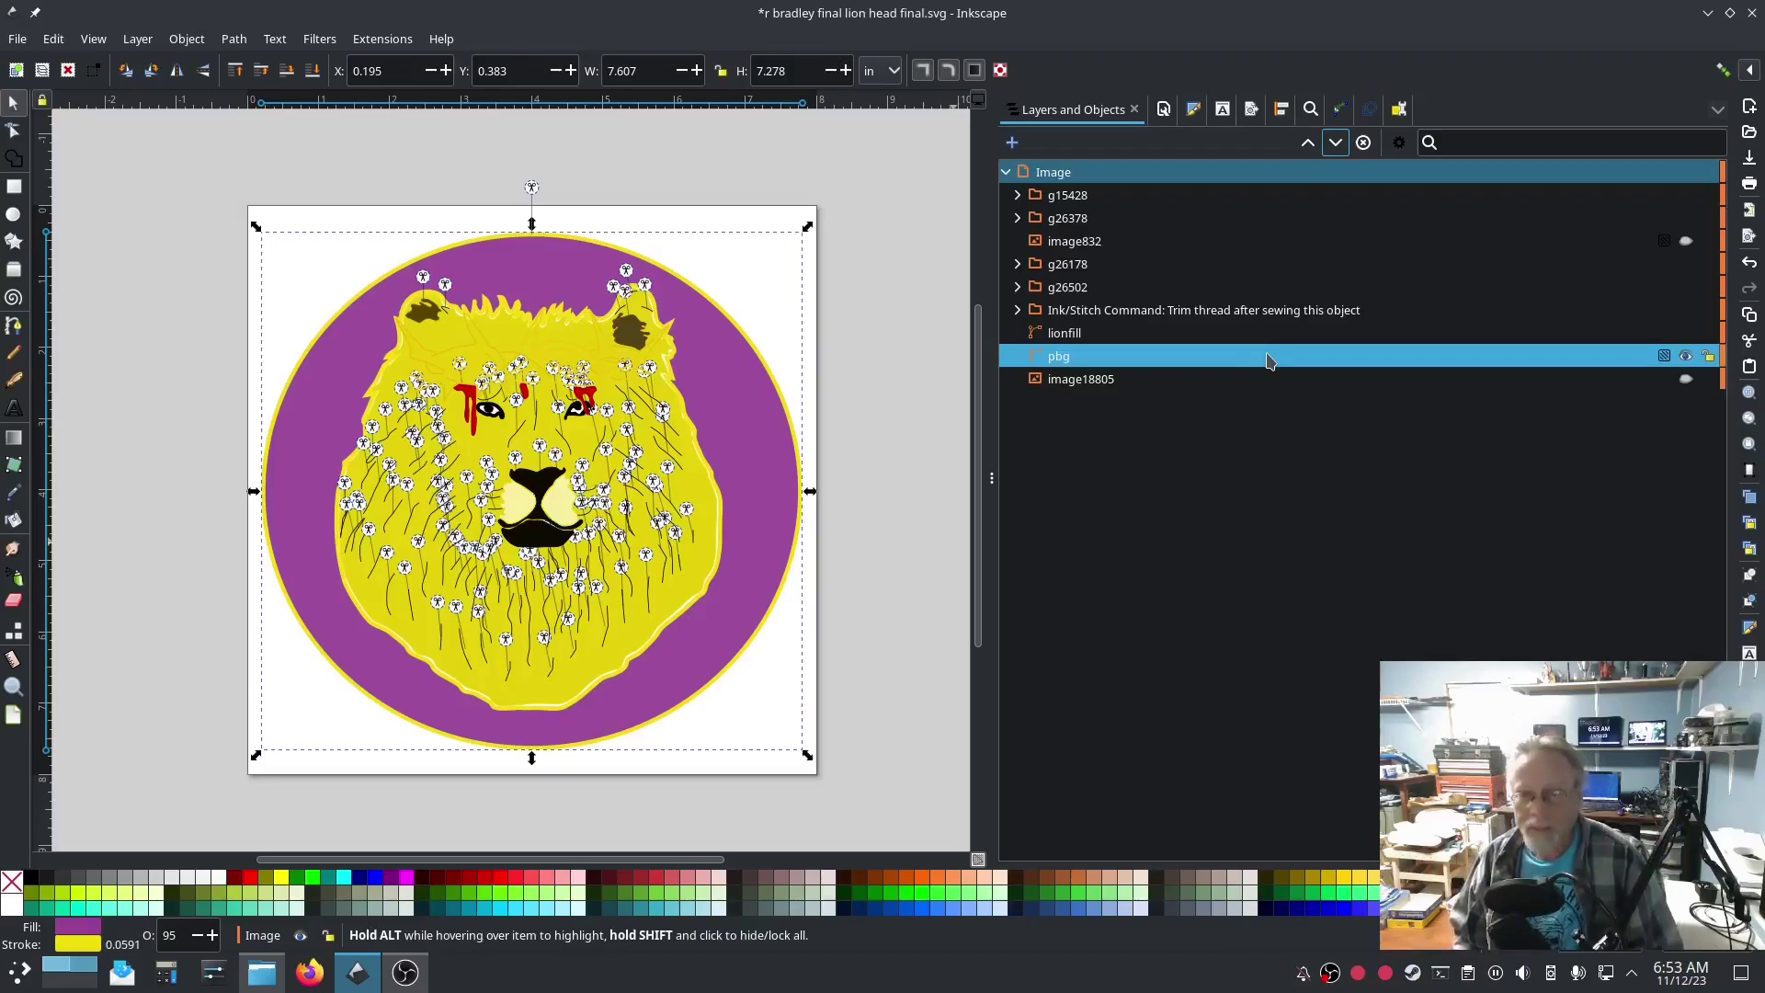
{"action": "key", "text": "ctrl+d"}
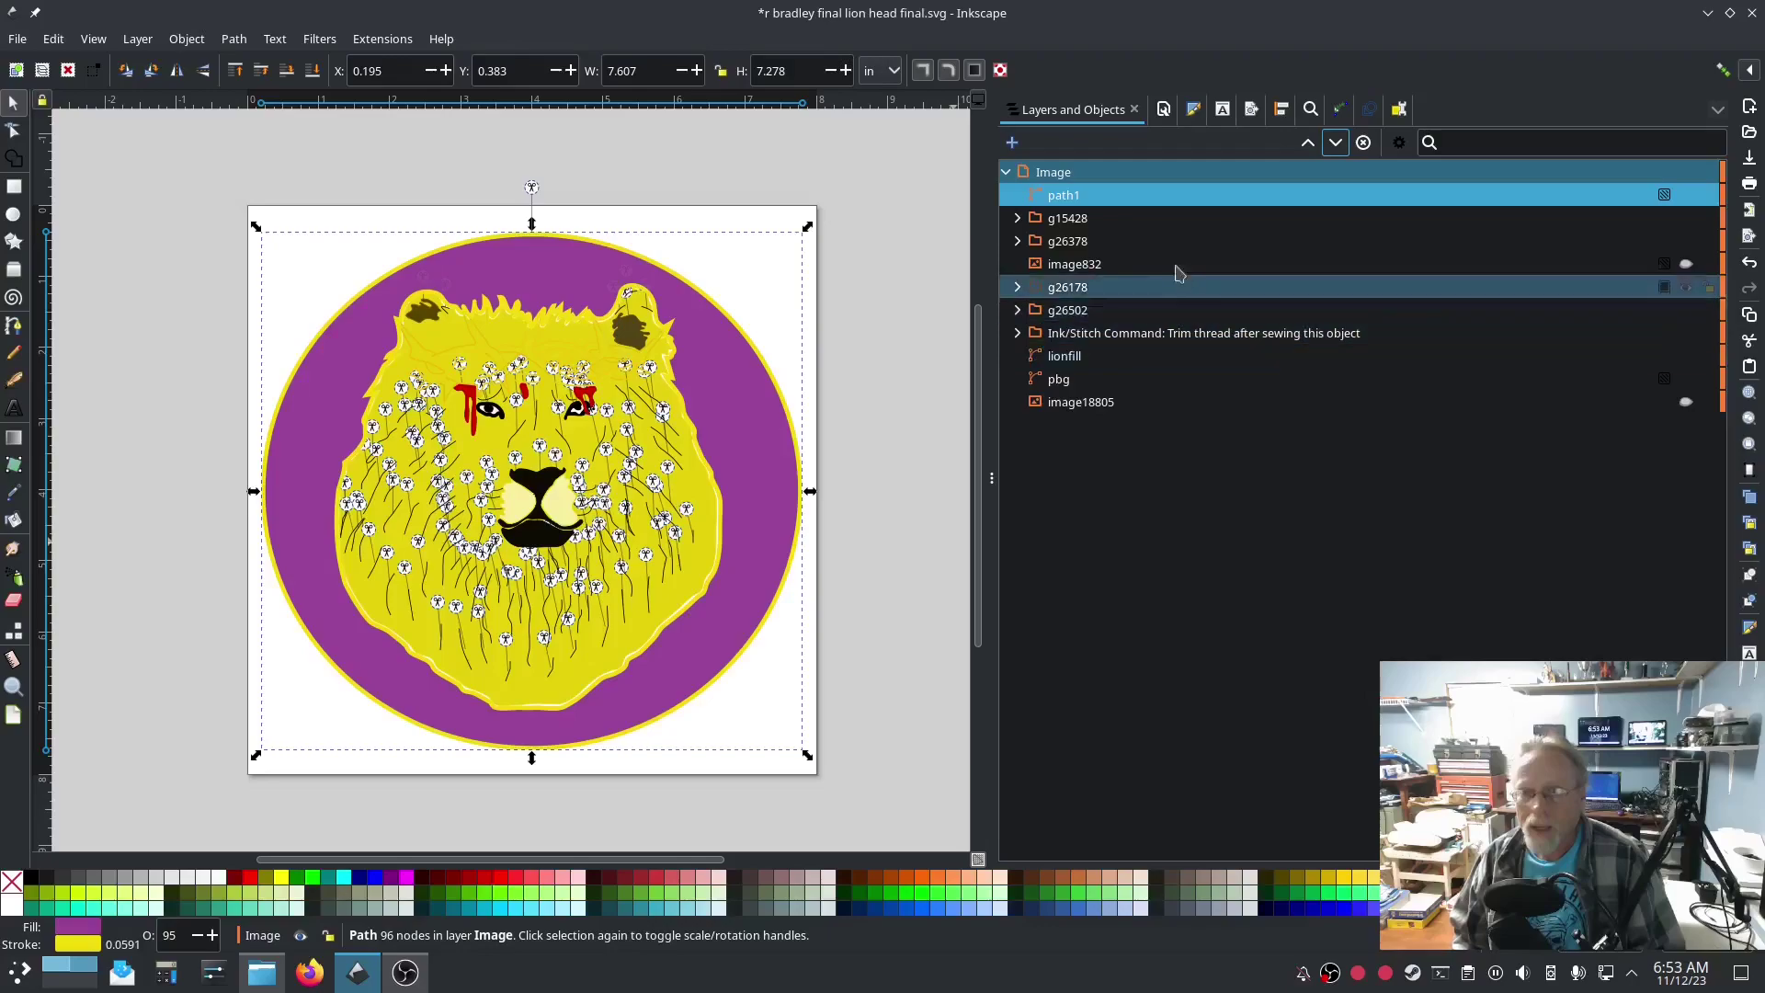
{"action": "mouse_move", "coordinate": [1095, 196]}
{"action": "left_mouse_down"}
{"action": "mouse_move", "coordinate": [1156, 346]}
{"action": "mouse_move", "coordinate": [1123, 356]}
{"action": "left_mouse_up"}
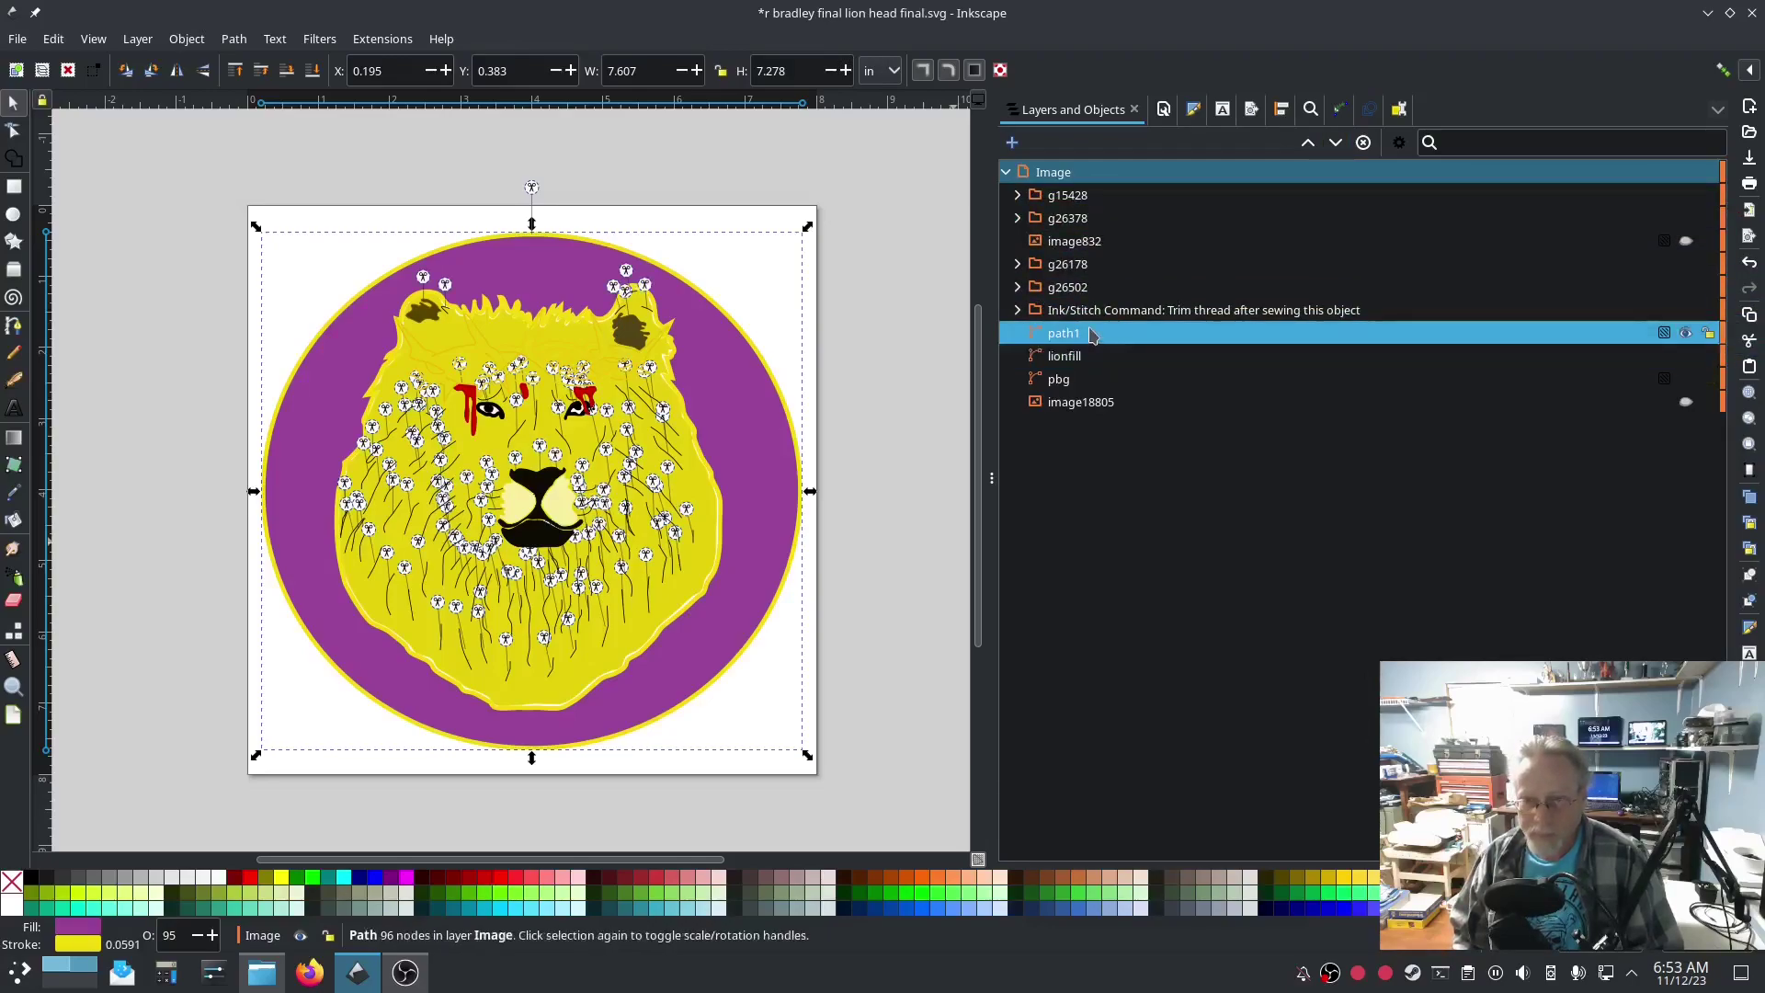
Step: Change the ID of the duplicated background path above lionfill to bgborder
{"action": "right_click", "coordinate": [1091, 335]}
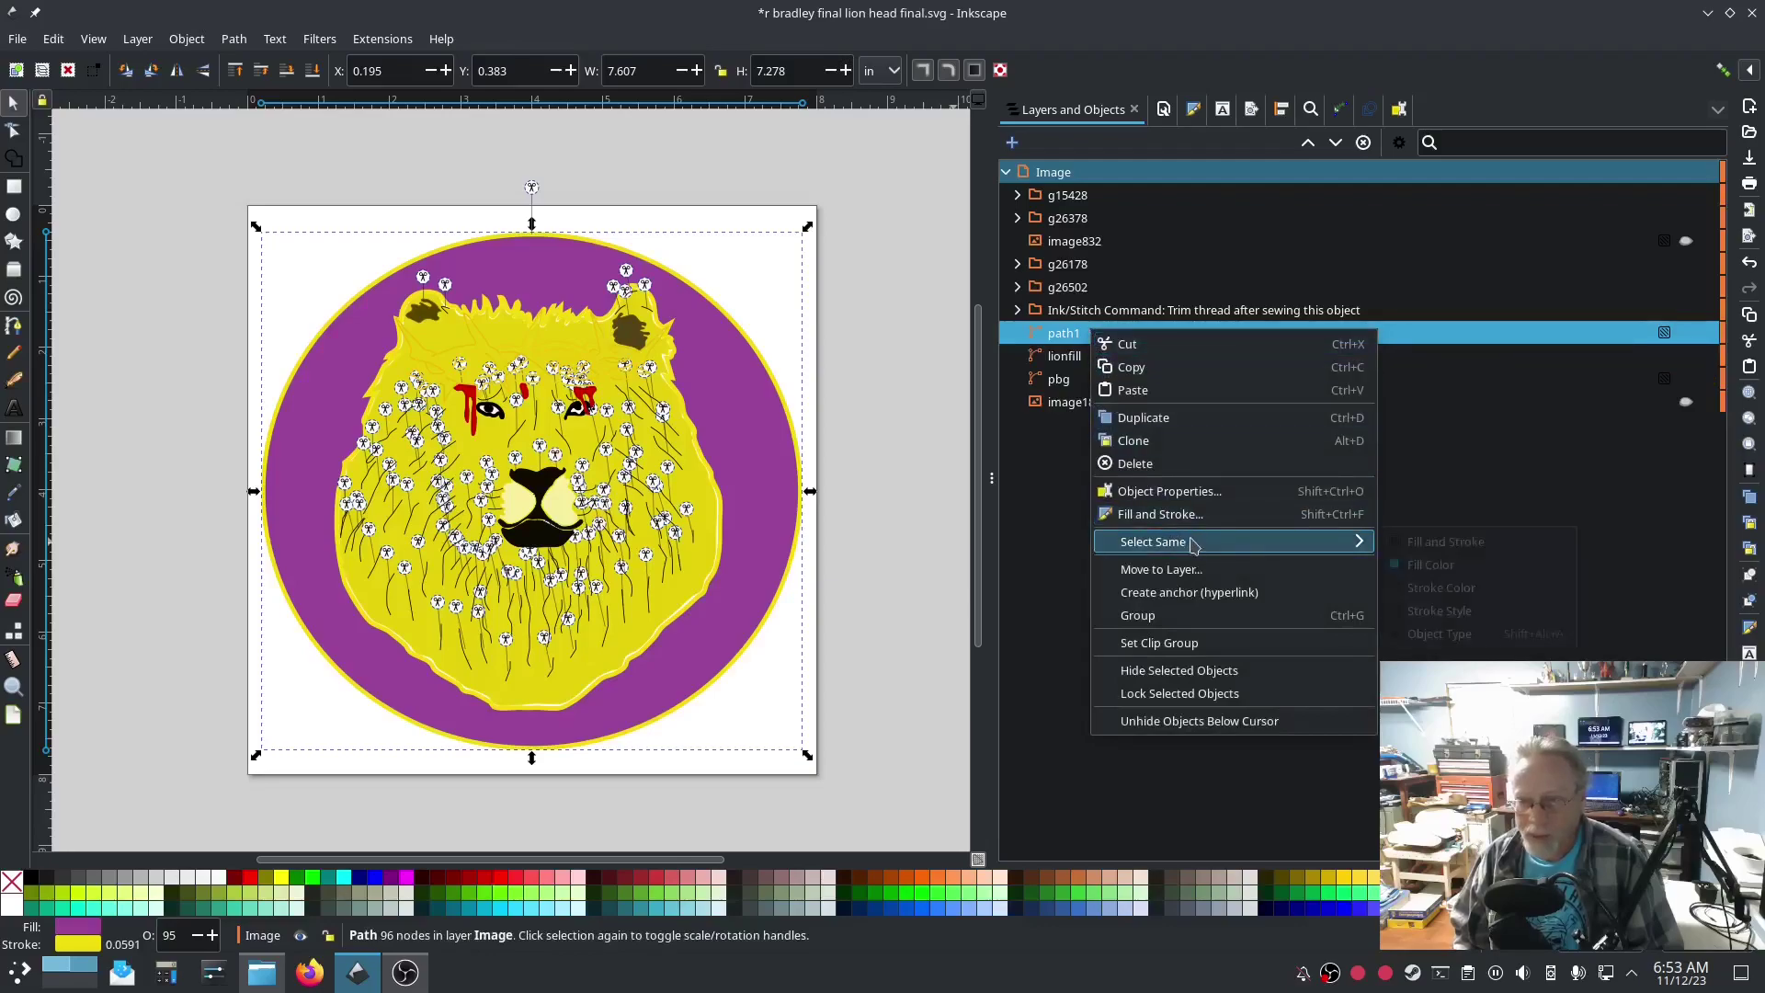
{"action": "left_click", "coordinate": [1200, 490]}
{"action": "double_click", "coordinate": [1143, 147]}
{"action": "type", "text": "bg"}
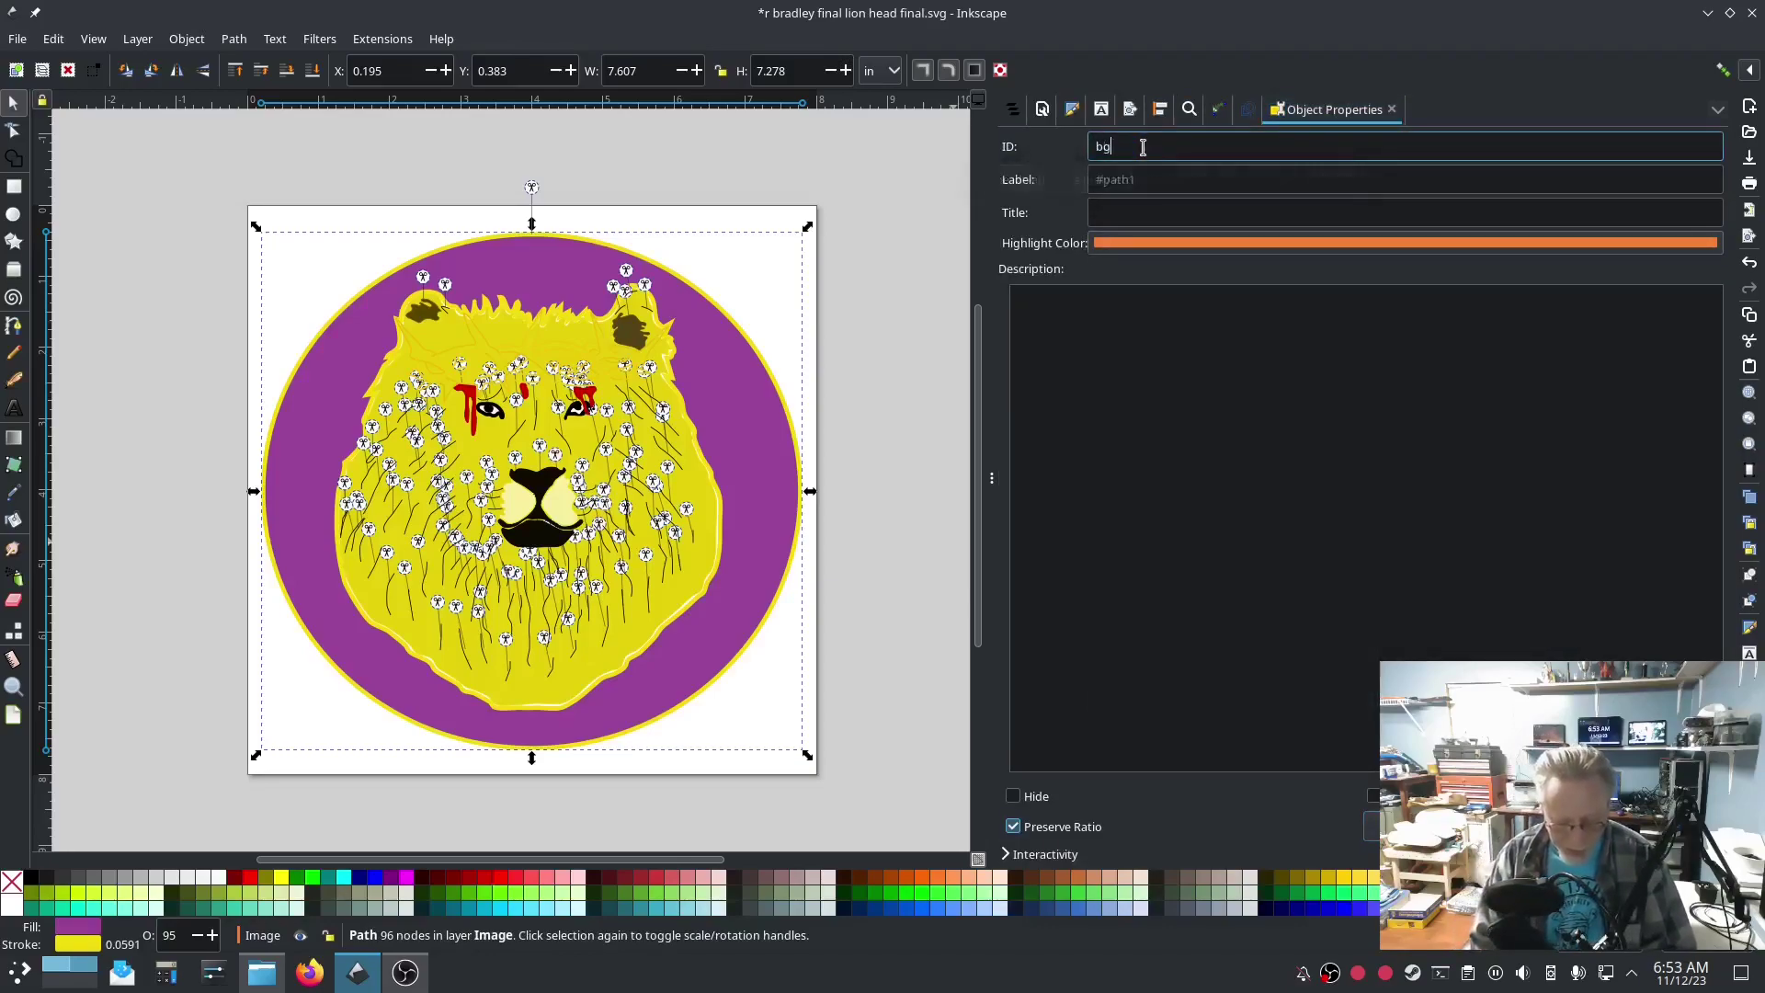
{"action": "type", "text": "border"}
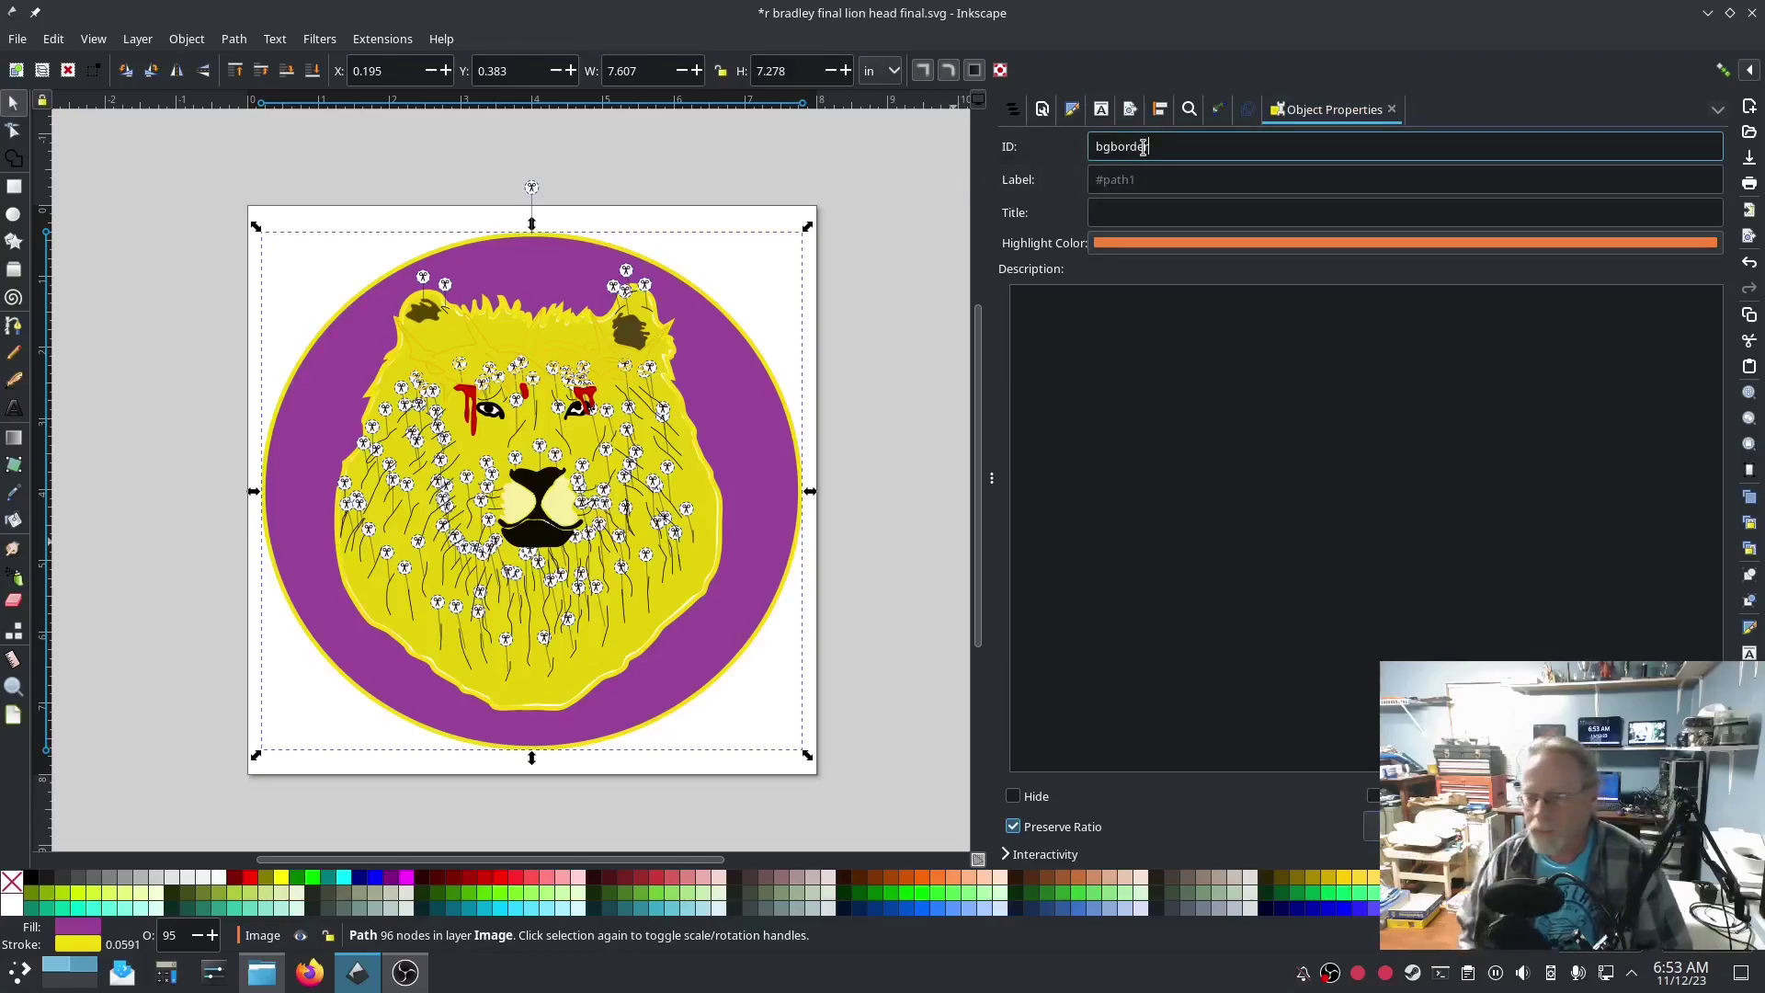
{"action": "key", "text": "Return"}
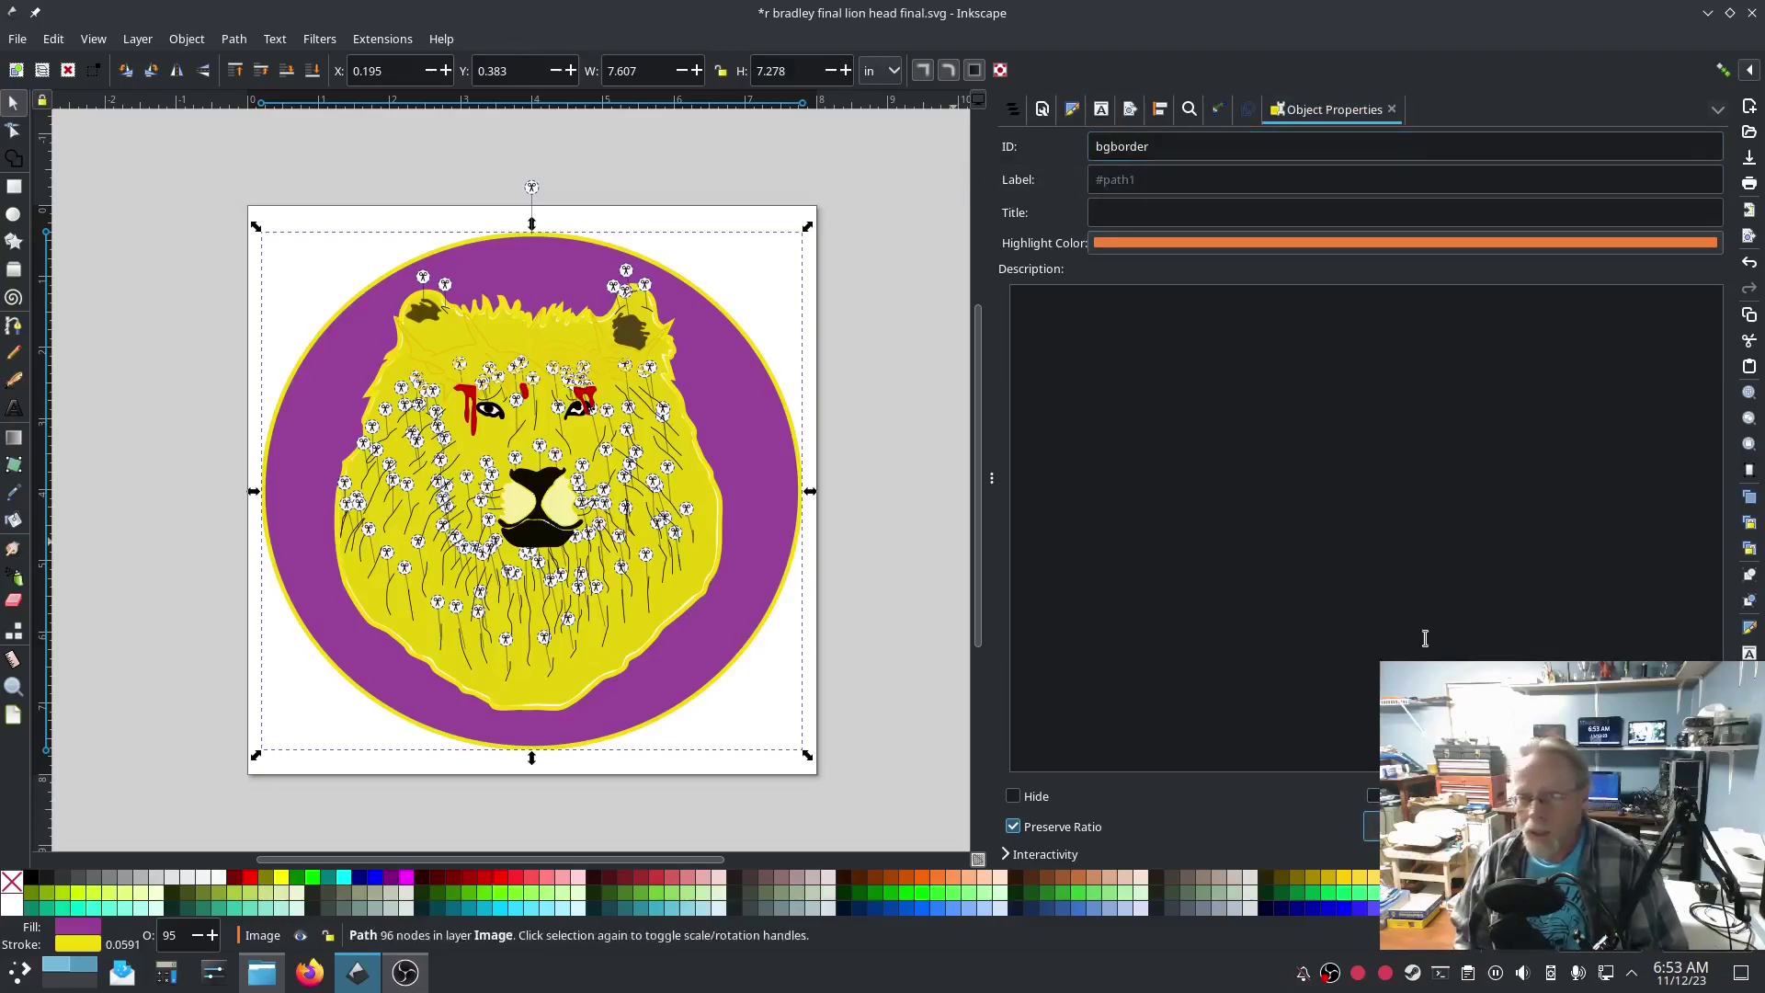
{"action": "left_click", "coordinate": [1012, 109]}
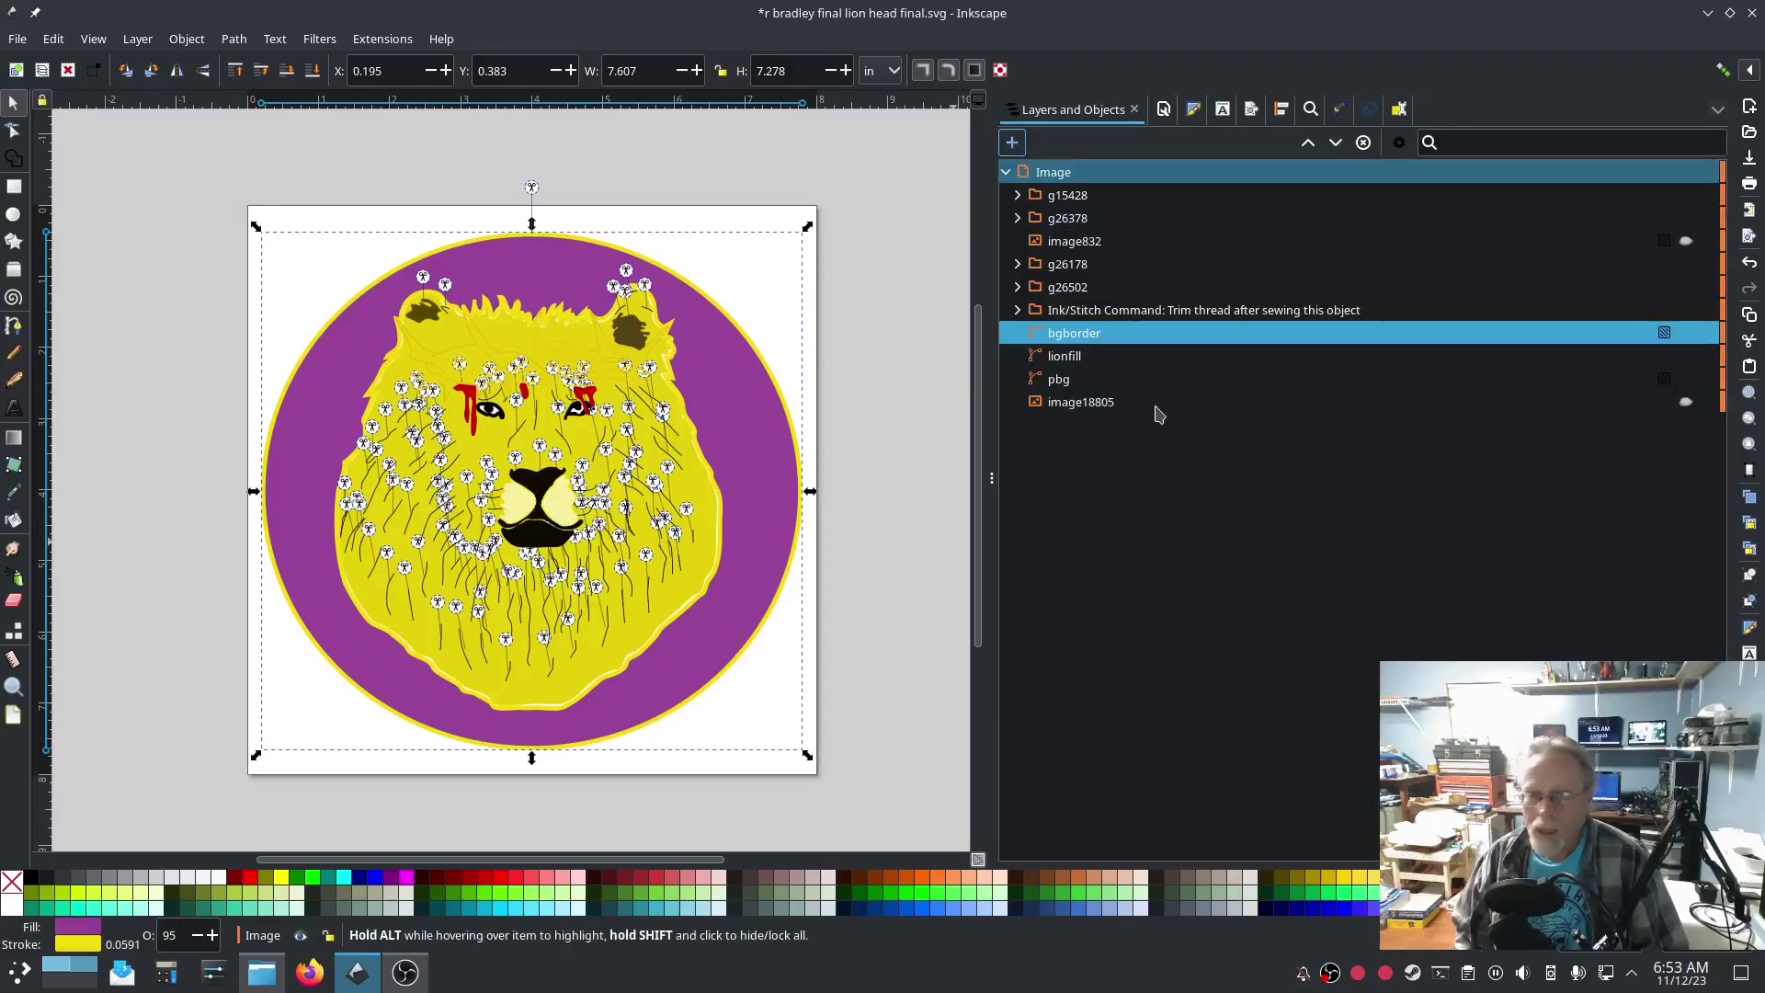
Step: Remove the stroke paint from the pbg path so that it has only its purple fill
{"action": "left_click", "coordinate": [1112, 378]}
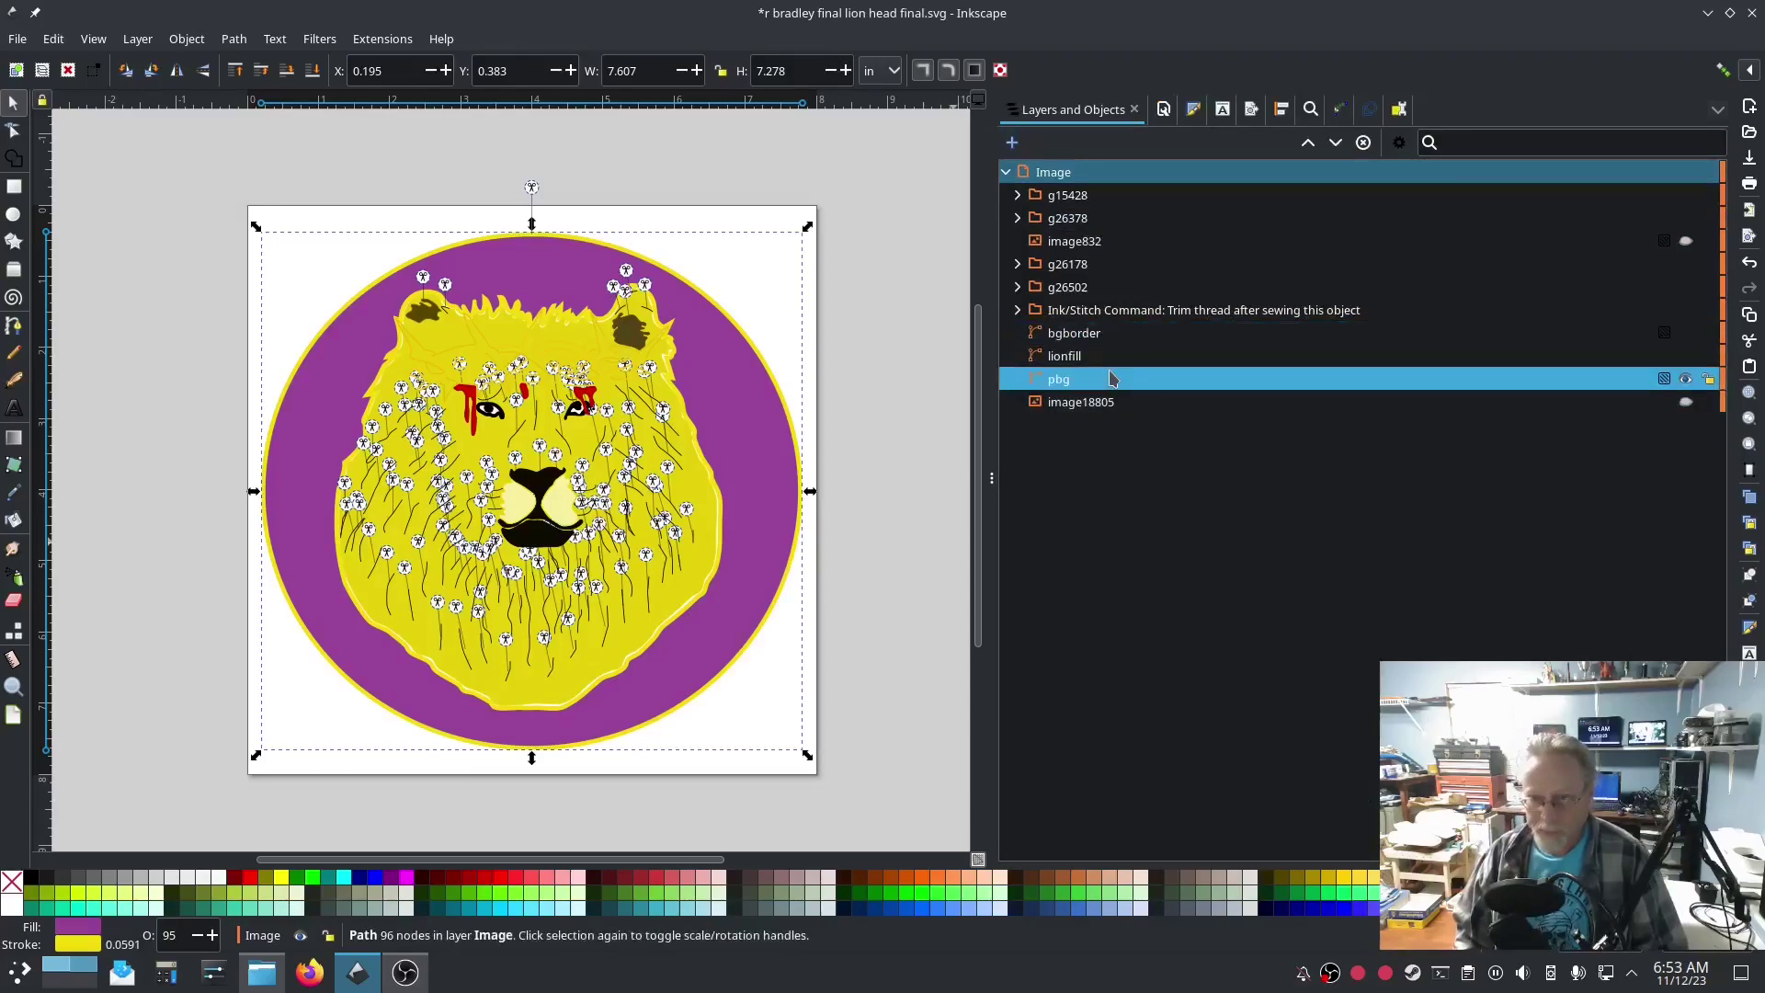
{"action": "left_click", "coordinate": [1193, 109]}
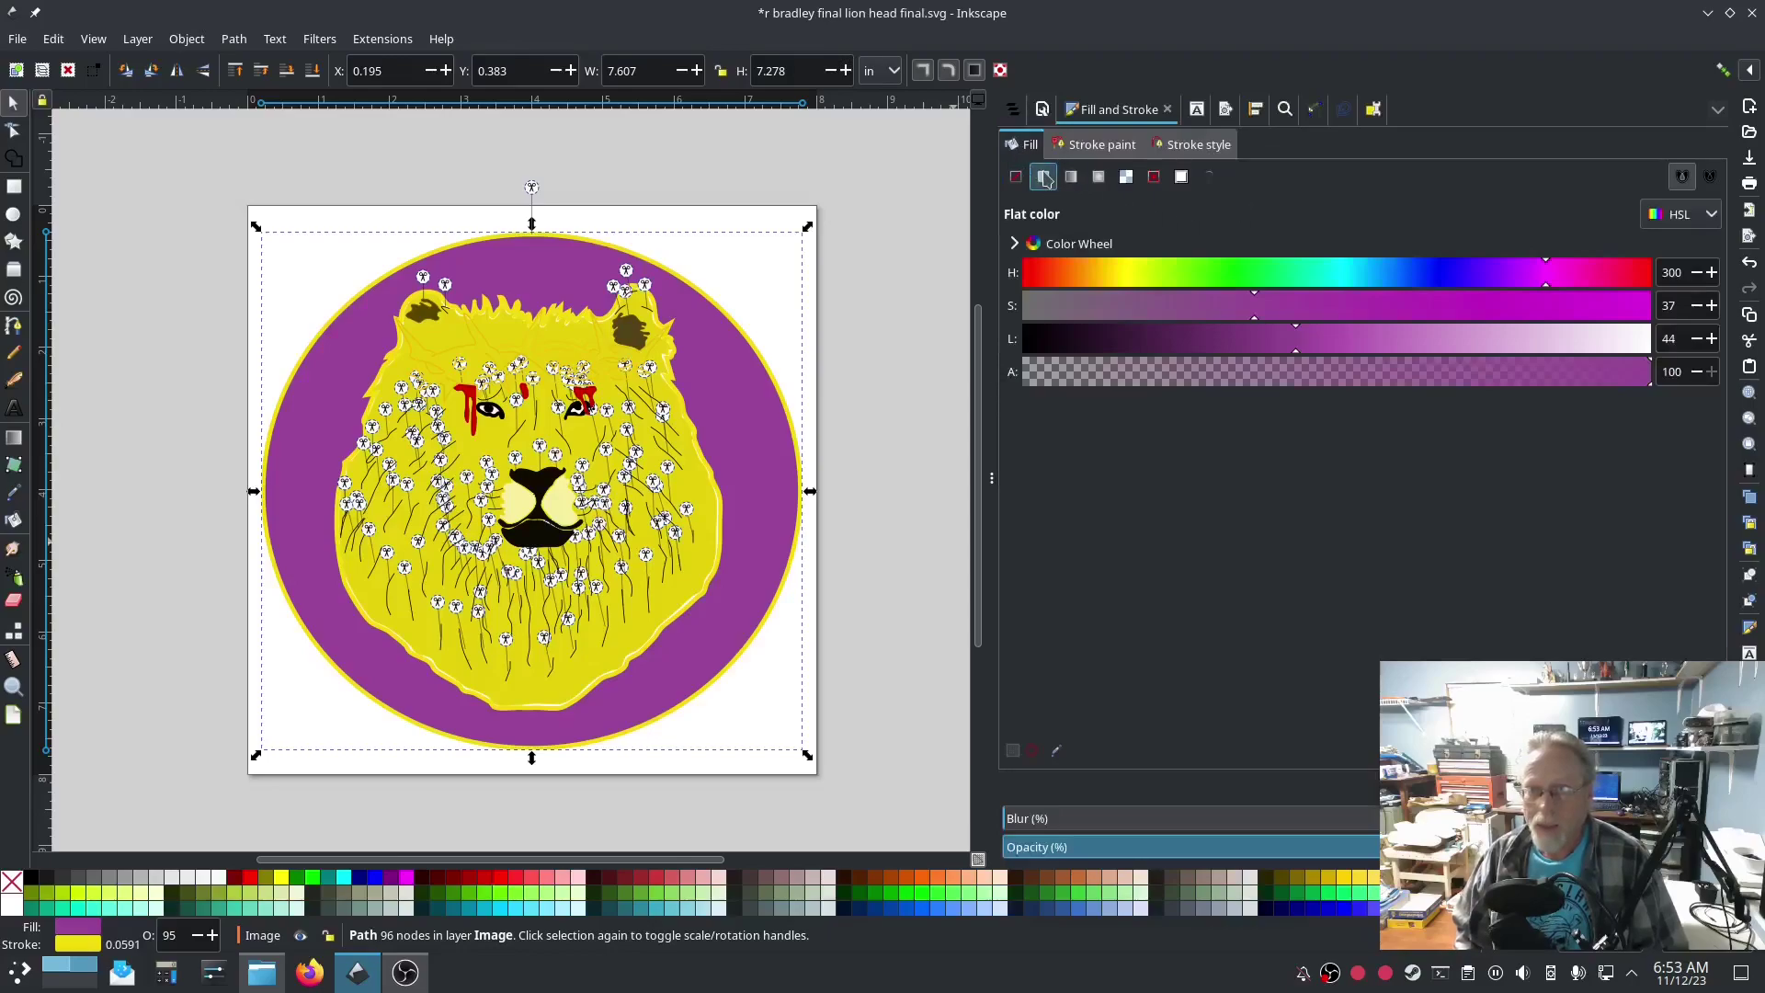
{"action": "left_click", "coordinate": [1101, 145]}
{"action": "left_click", "coordinate": [1016, 177]}
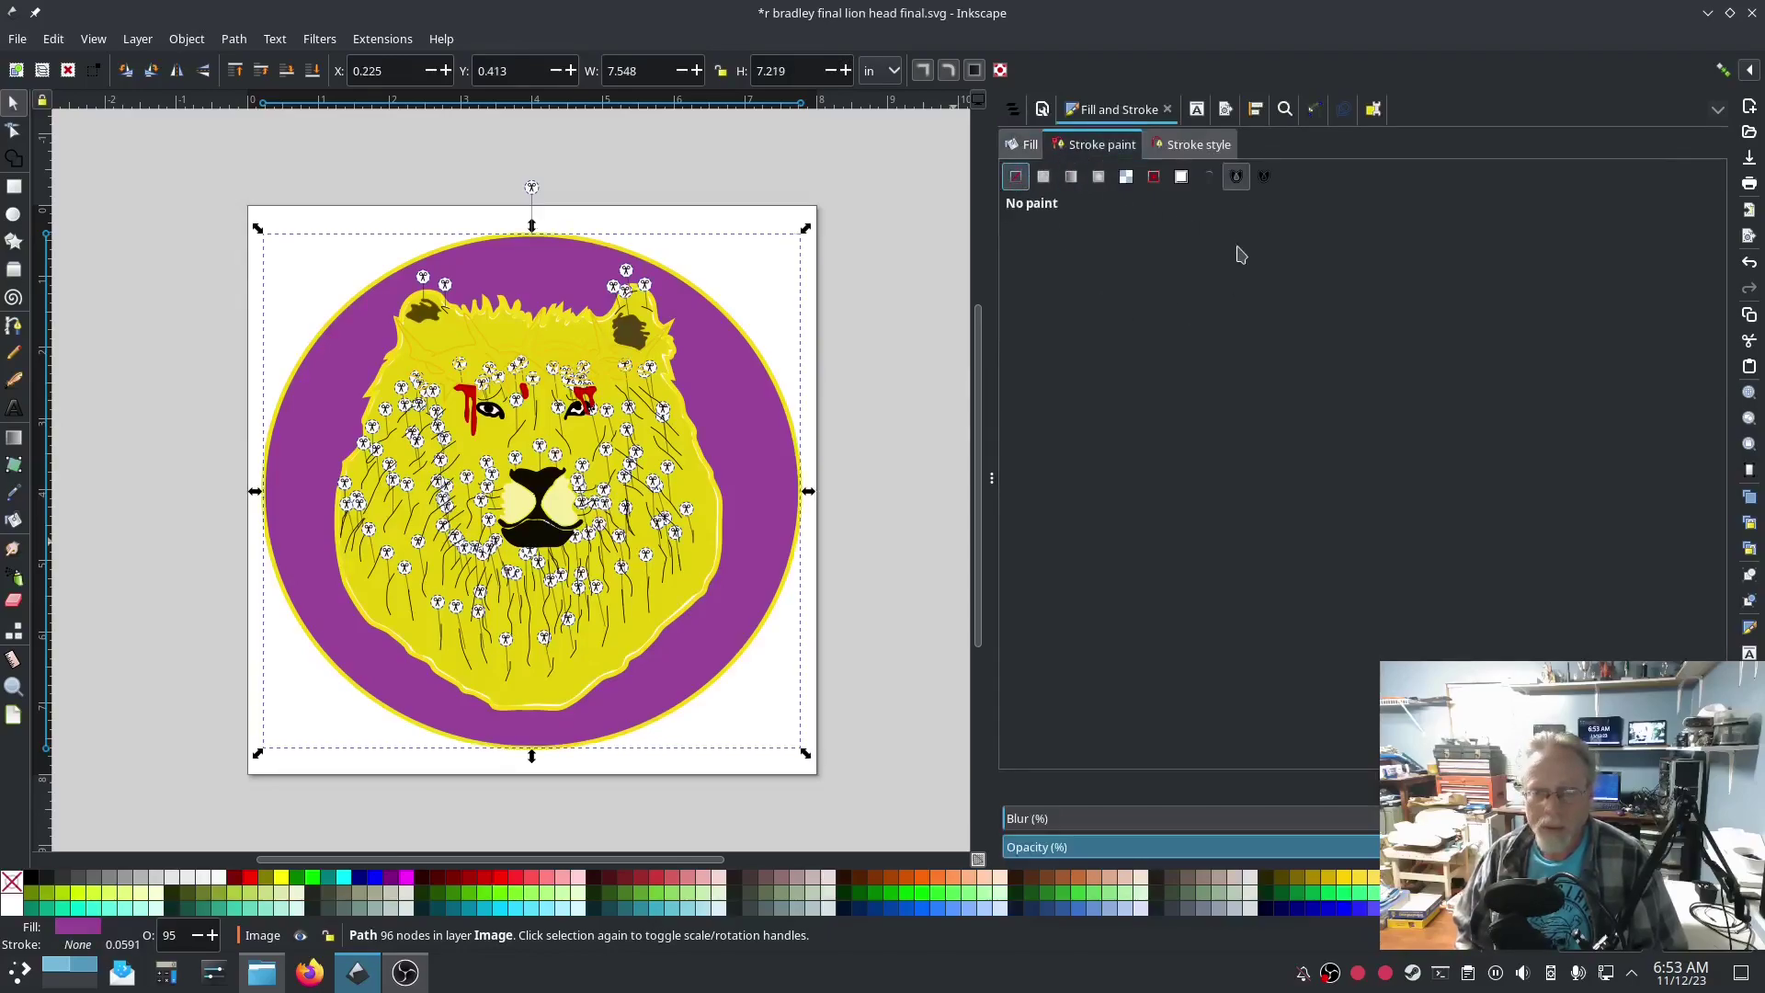
Step: Remove the fill paint from the bgborder path so that only its yellow stroke is left
{"action": "left_click", "coordinate": [1011, 109]}
{"action": "left_click", "coordinate": [1129, 337]}
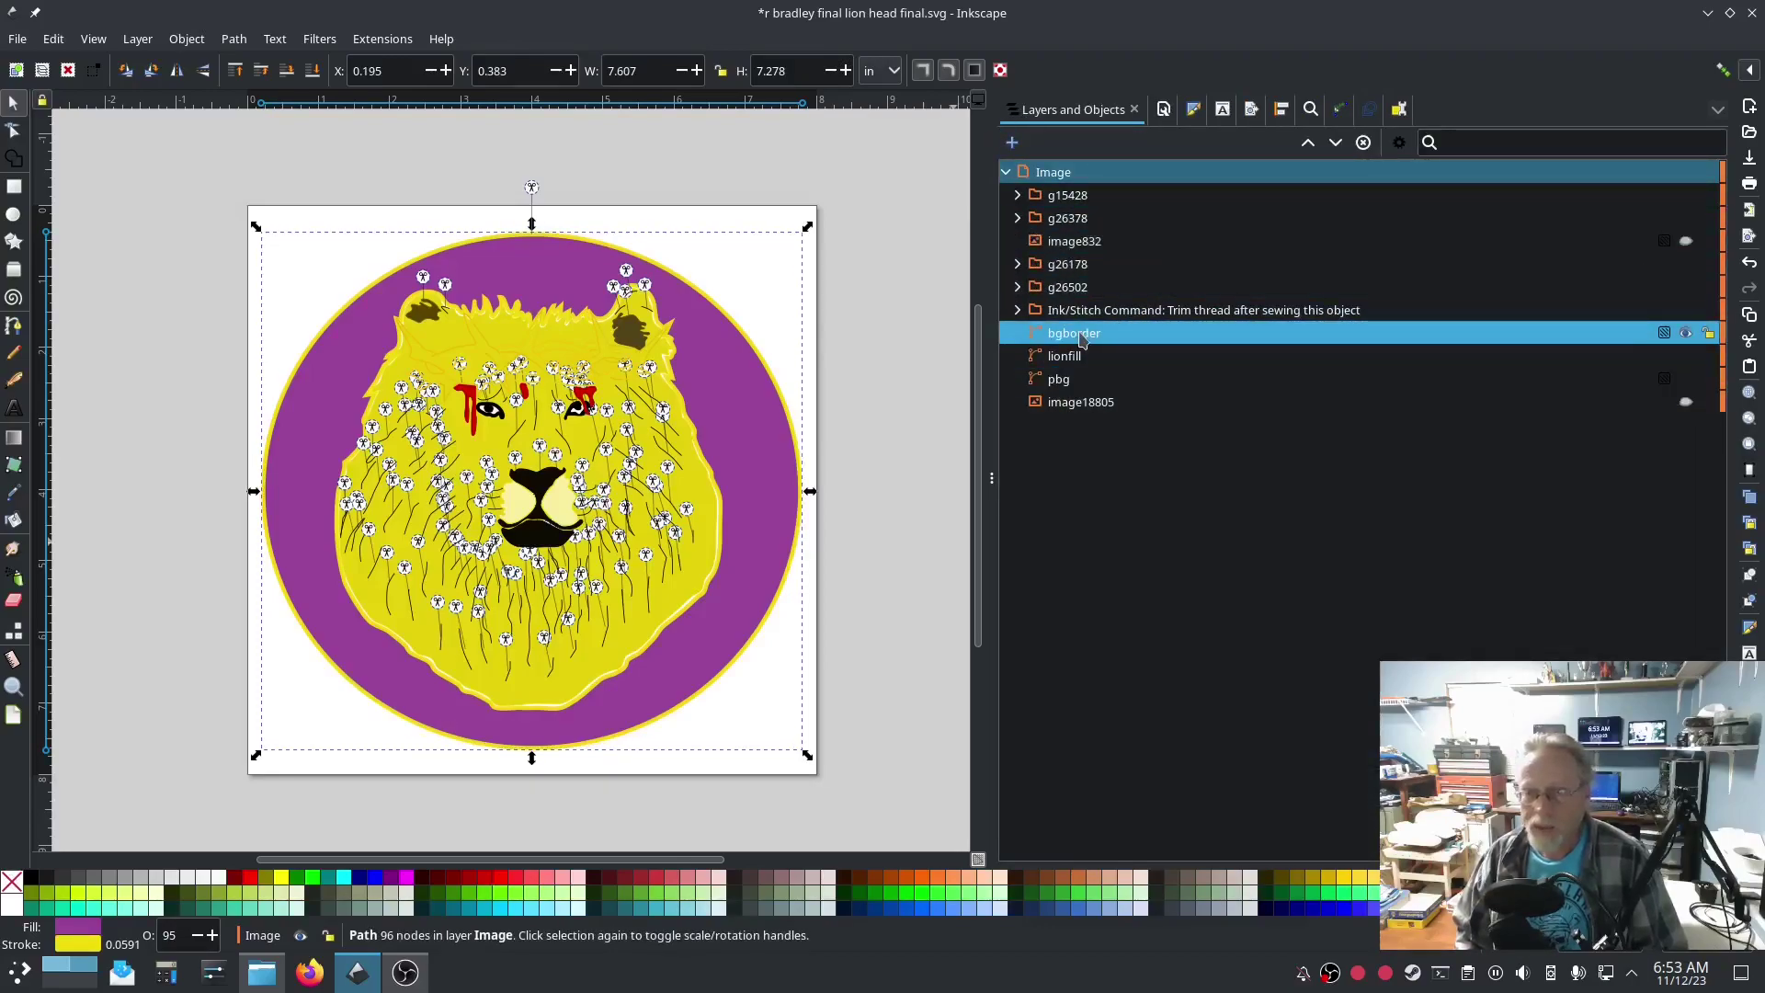
{"action": "left_click", "coordinate": [1193, 109]}
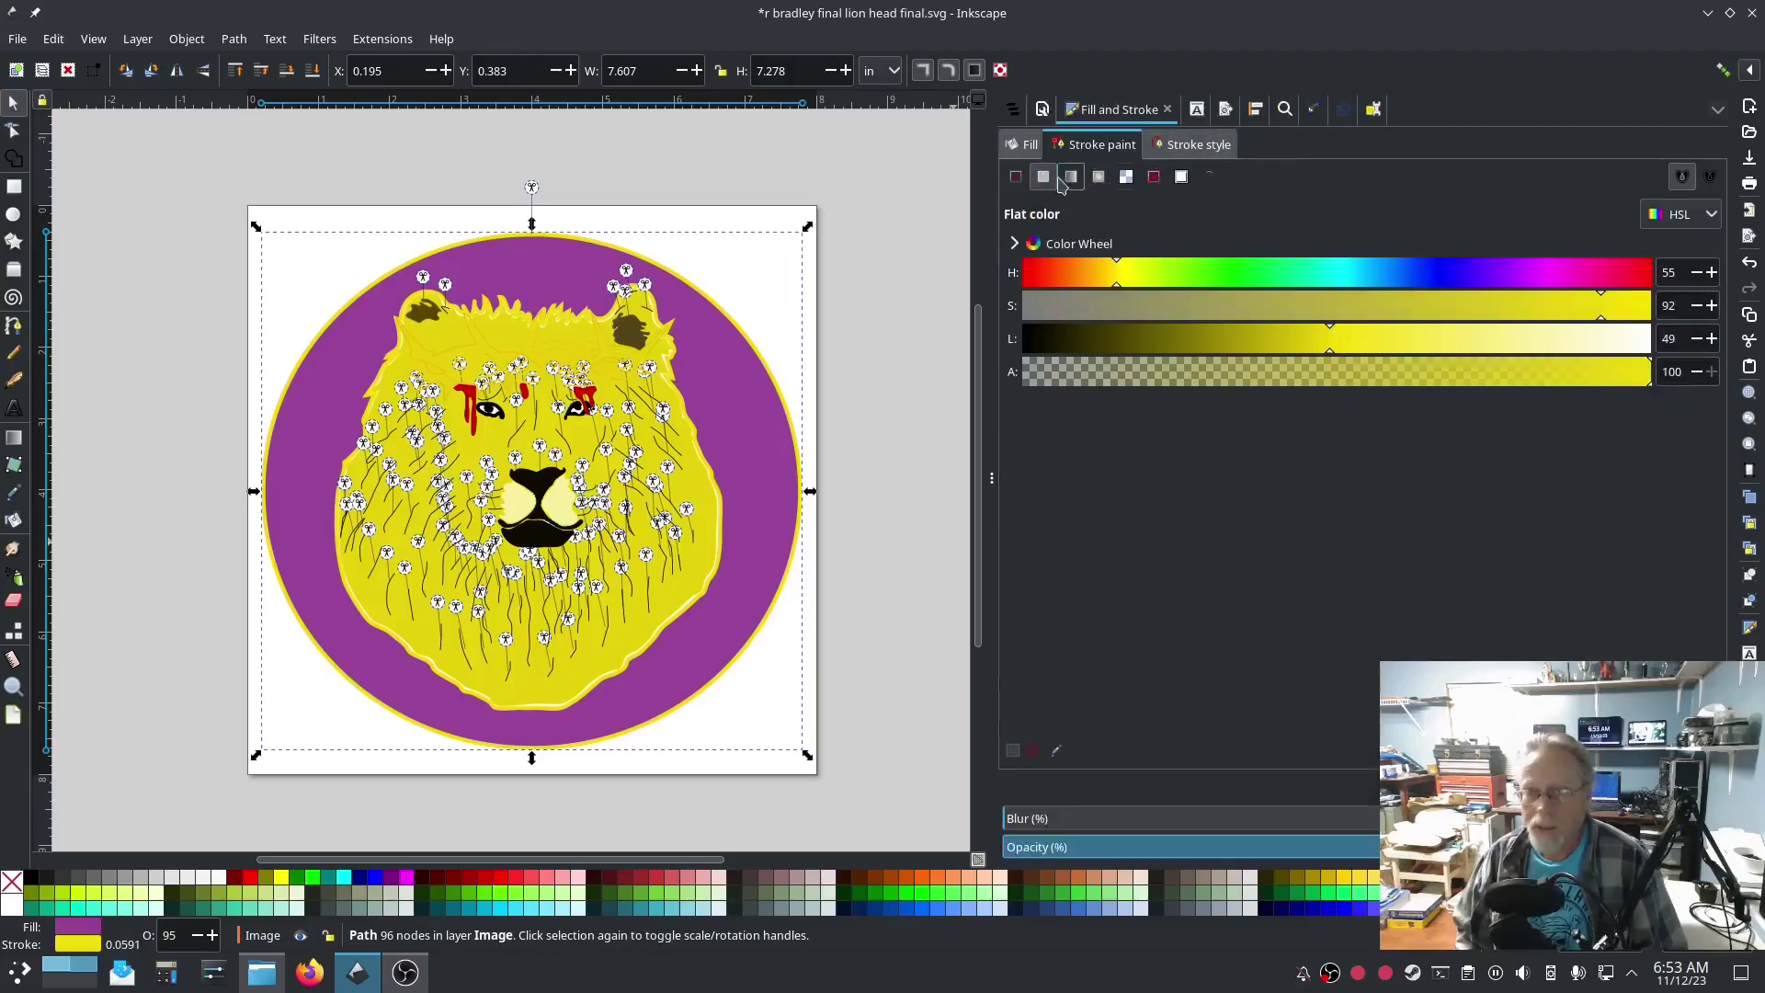
{"action": "left_click", "coordinate": [1027, 147]}
{"action": "left_click", "coordinate": [1015, 175]}
{"action": "left_click", "coordinate": [1114, 145]}
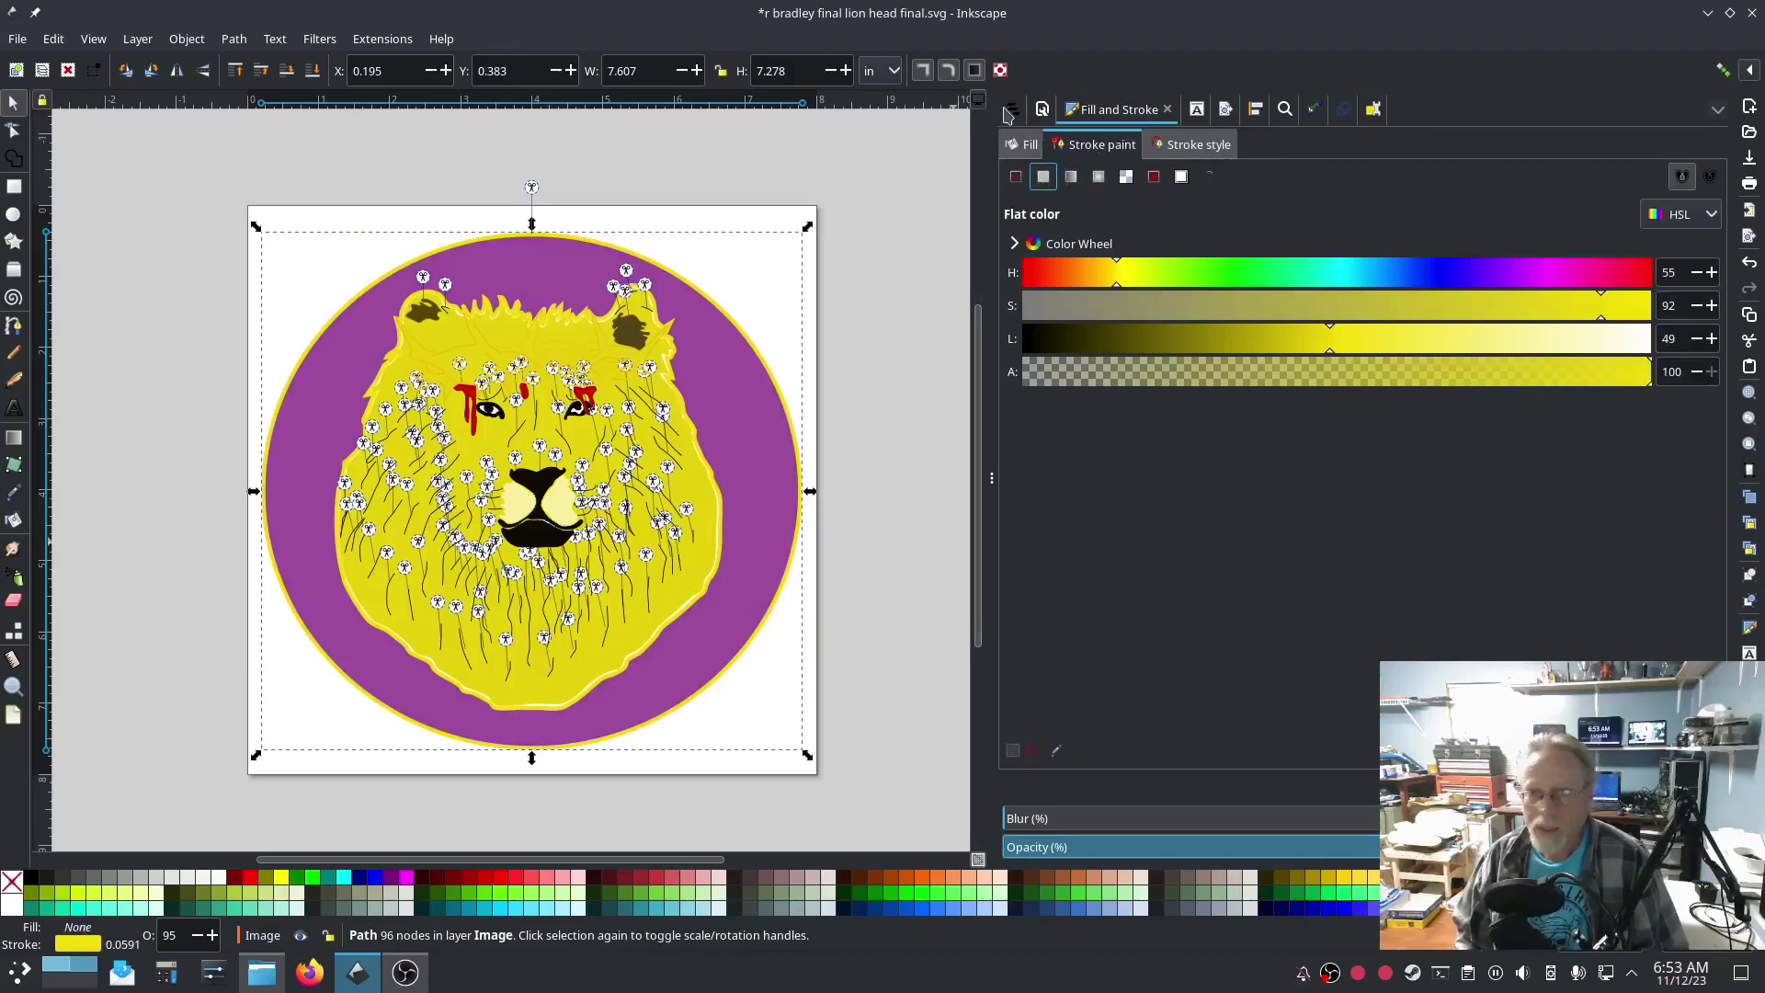
Step: Hide the pbg background and toggle the visibility of bgborder to check the border on its own
{"action": "key", "text": "ctrl+shift+l"}
{"action": "left_click", "coordinate": [1685, 402]}
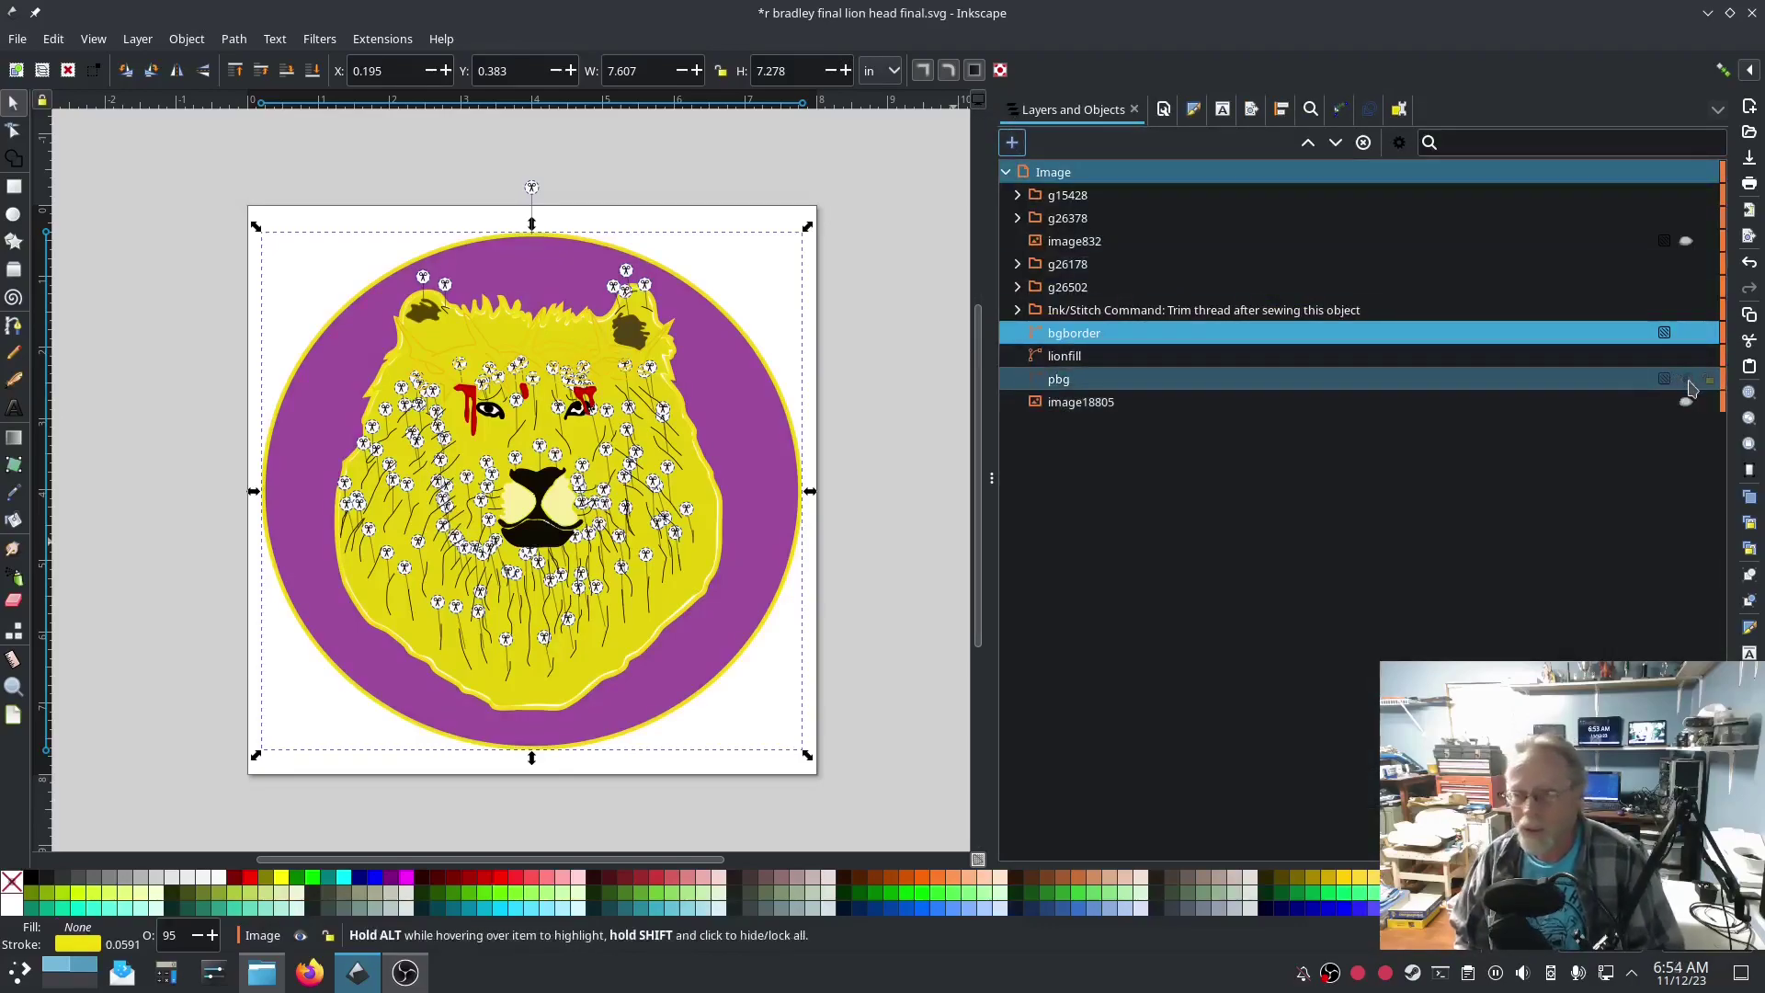
{"action": "left_click", "coordinate": [1688, 380]}
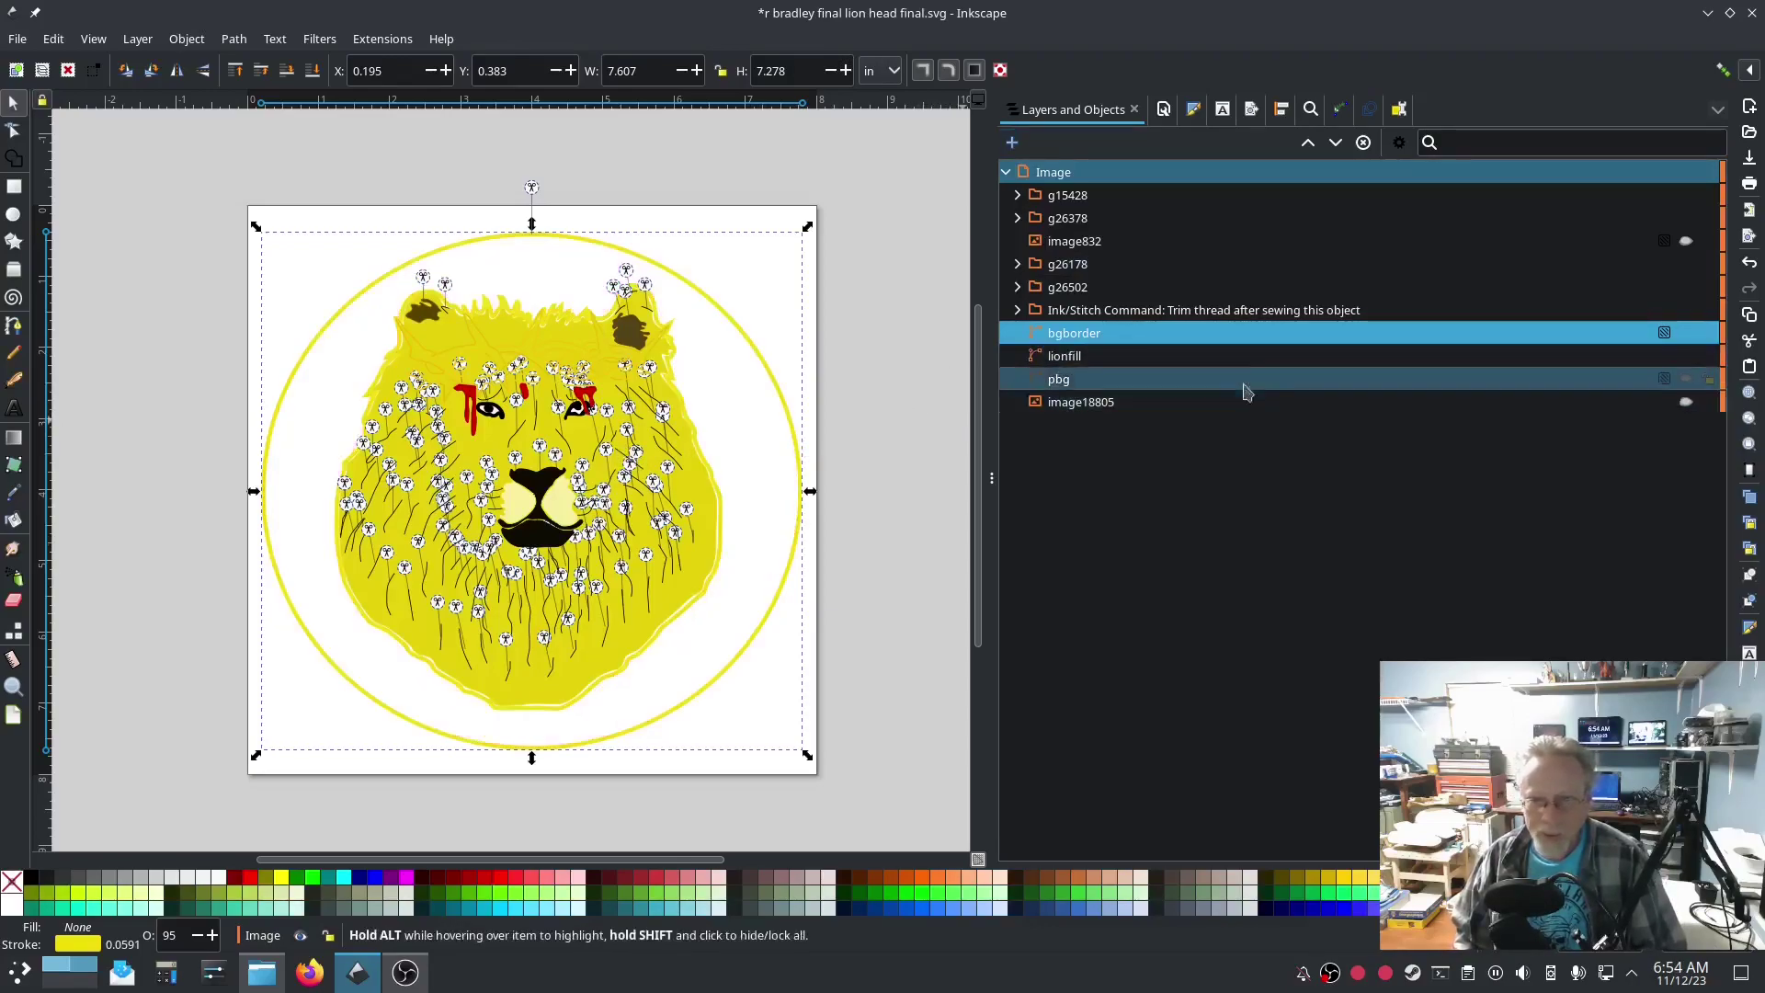
{"action": "left_click", "coordinate": [1687, 334]}
{"action": "left_click", "coordinate": [1688, 334]}
{"action": "left_click", "coordinate": [1688, 334]}
{"action": "left_click", "coordinate": [1687, 334]}
{"action": "left_click", "coordinate": [1688, 334]}
{"action": "left_click", "coordinate": [1687, 334]}
{"action": "left_click", "coordinate": [1688, 334]}
{"action": "left_click", "coordinate": [1687, 333]}
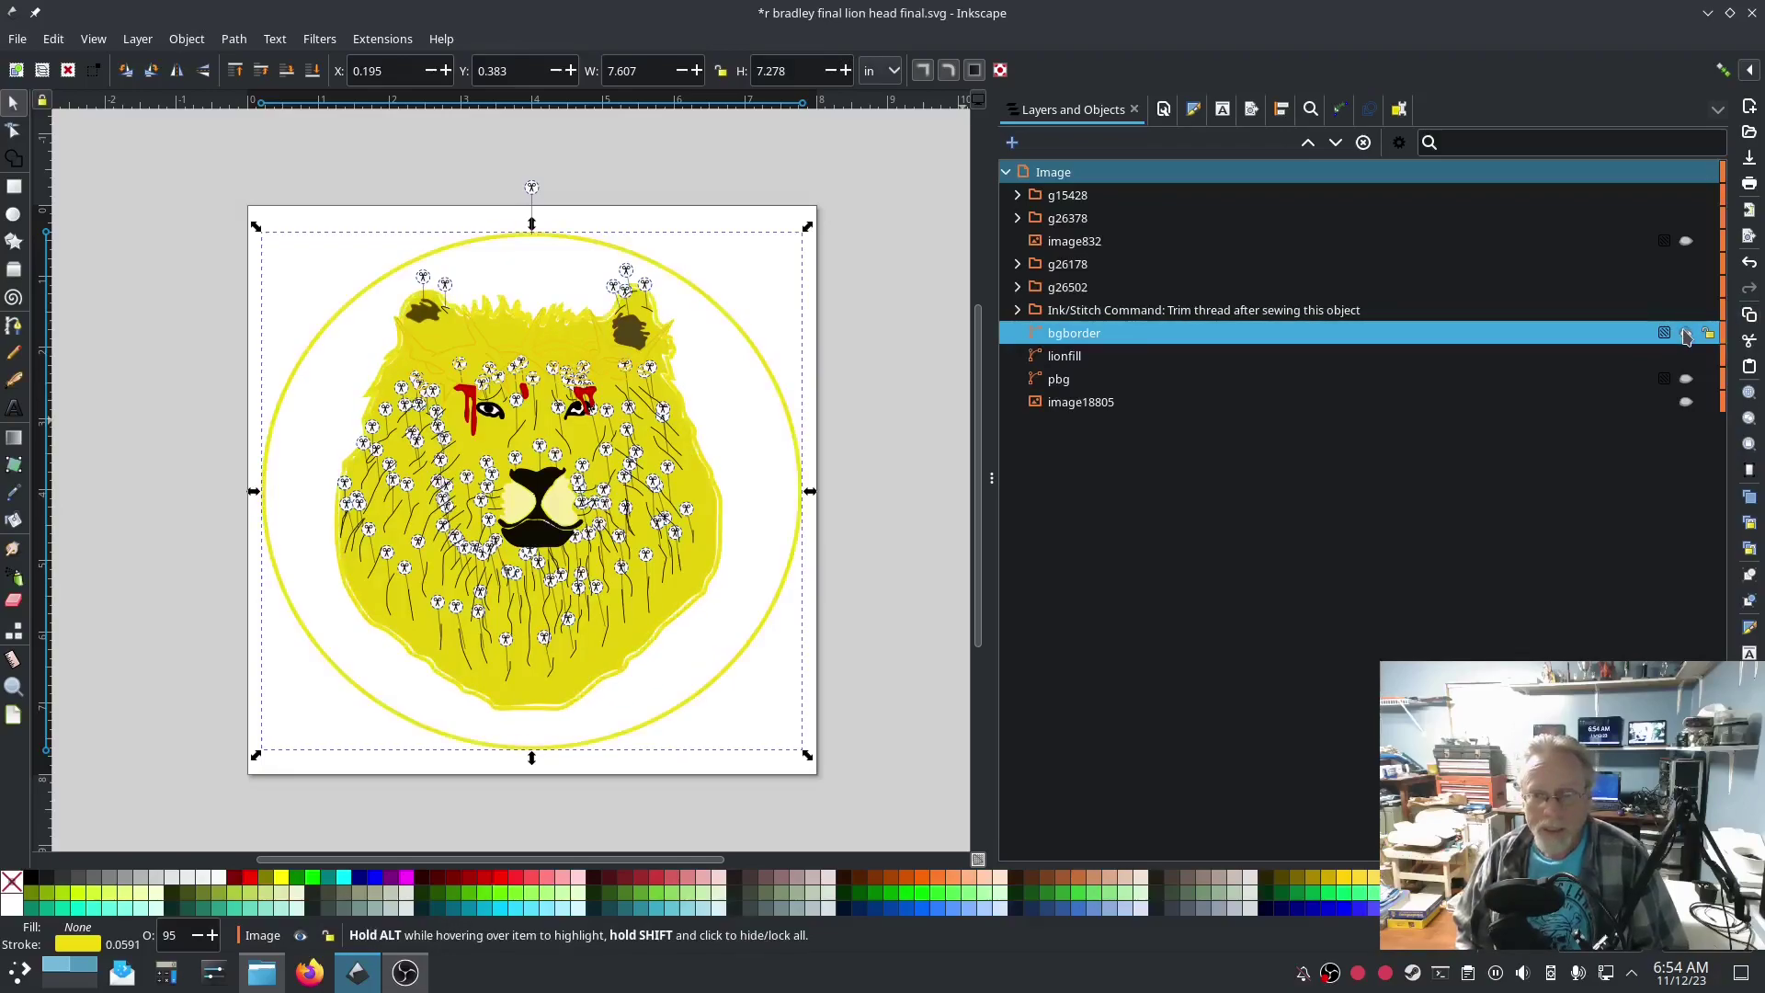
Step: Set the stroke width of the bgborder path to 1.75 mm
{"action": "left_click", "coordinate": [1193, 109]}
{"action": "left_click", "coordinate": [1185, 143]}
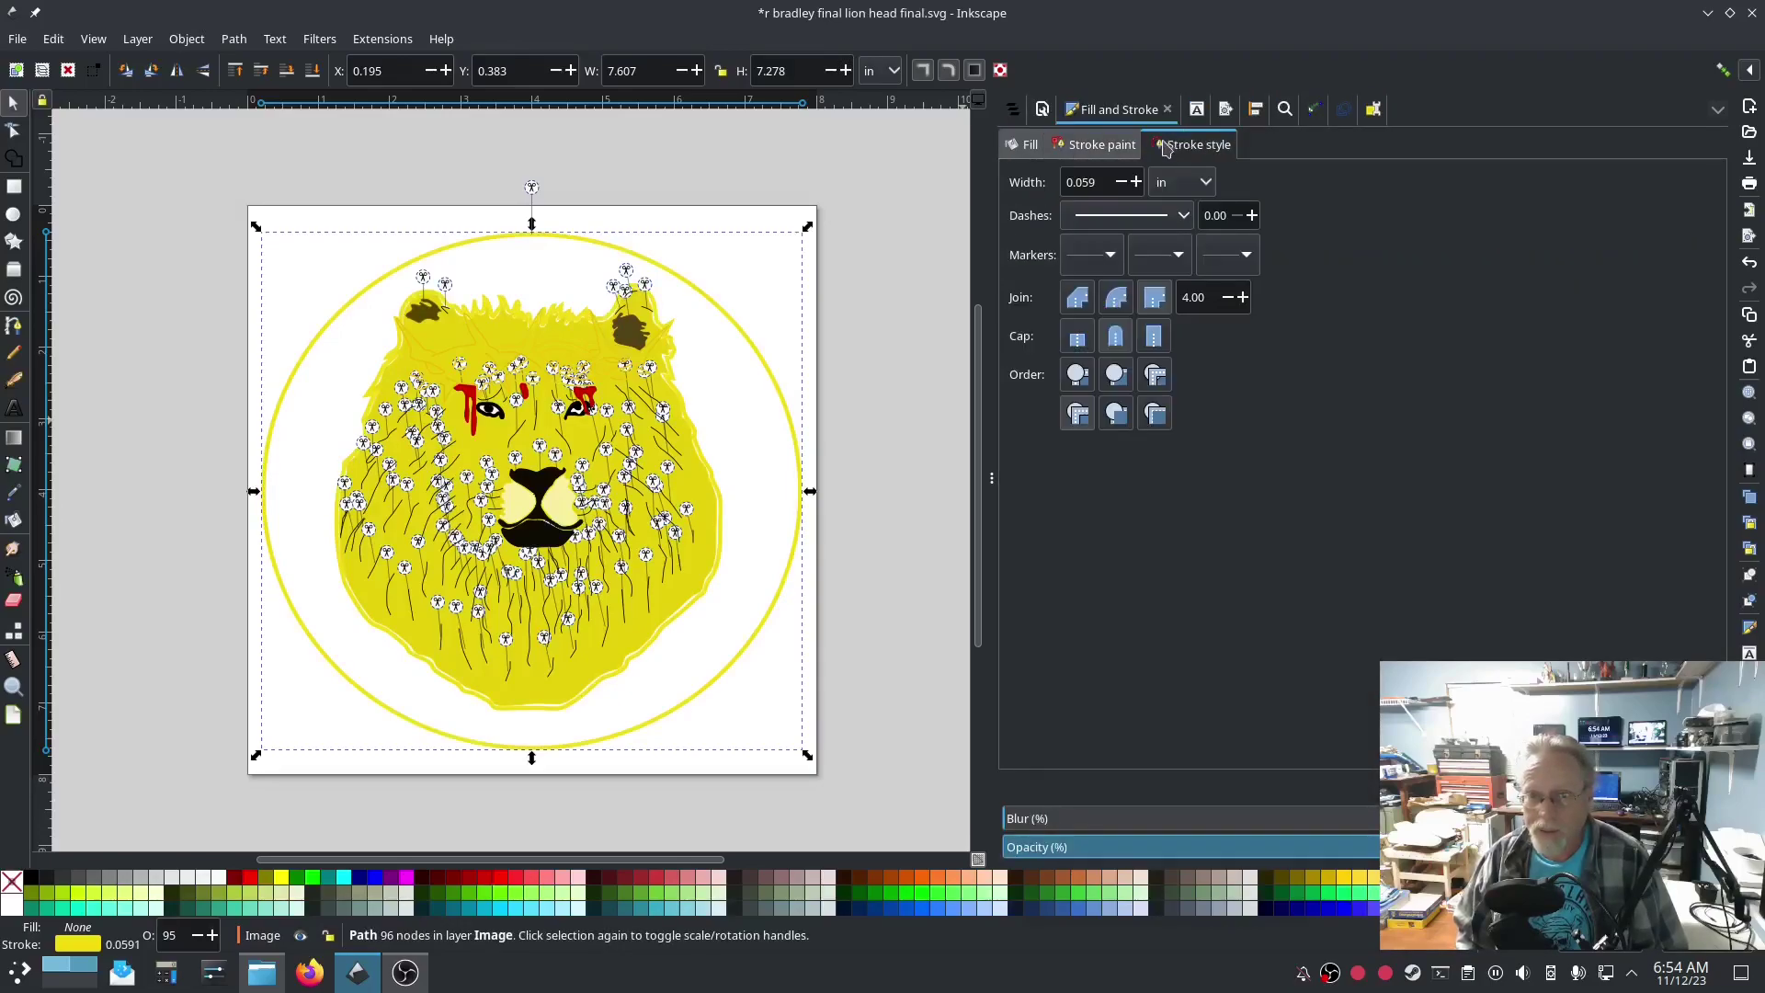
{"action": "left_click_drag", "start_coordinate": [1106, 182], "coordinate": [1038, 181]}
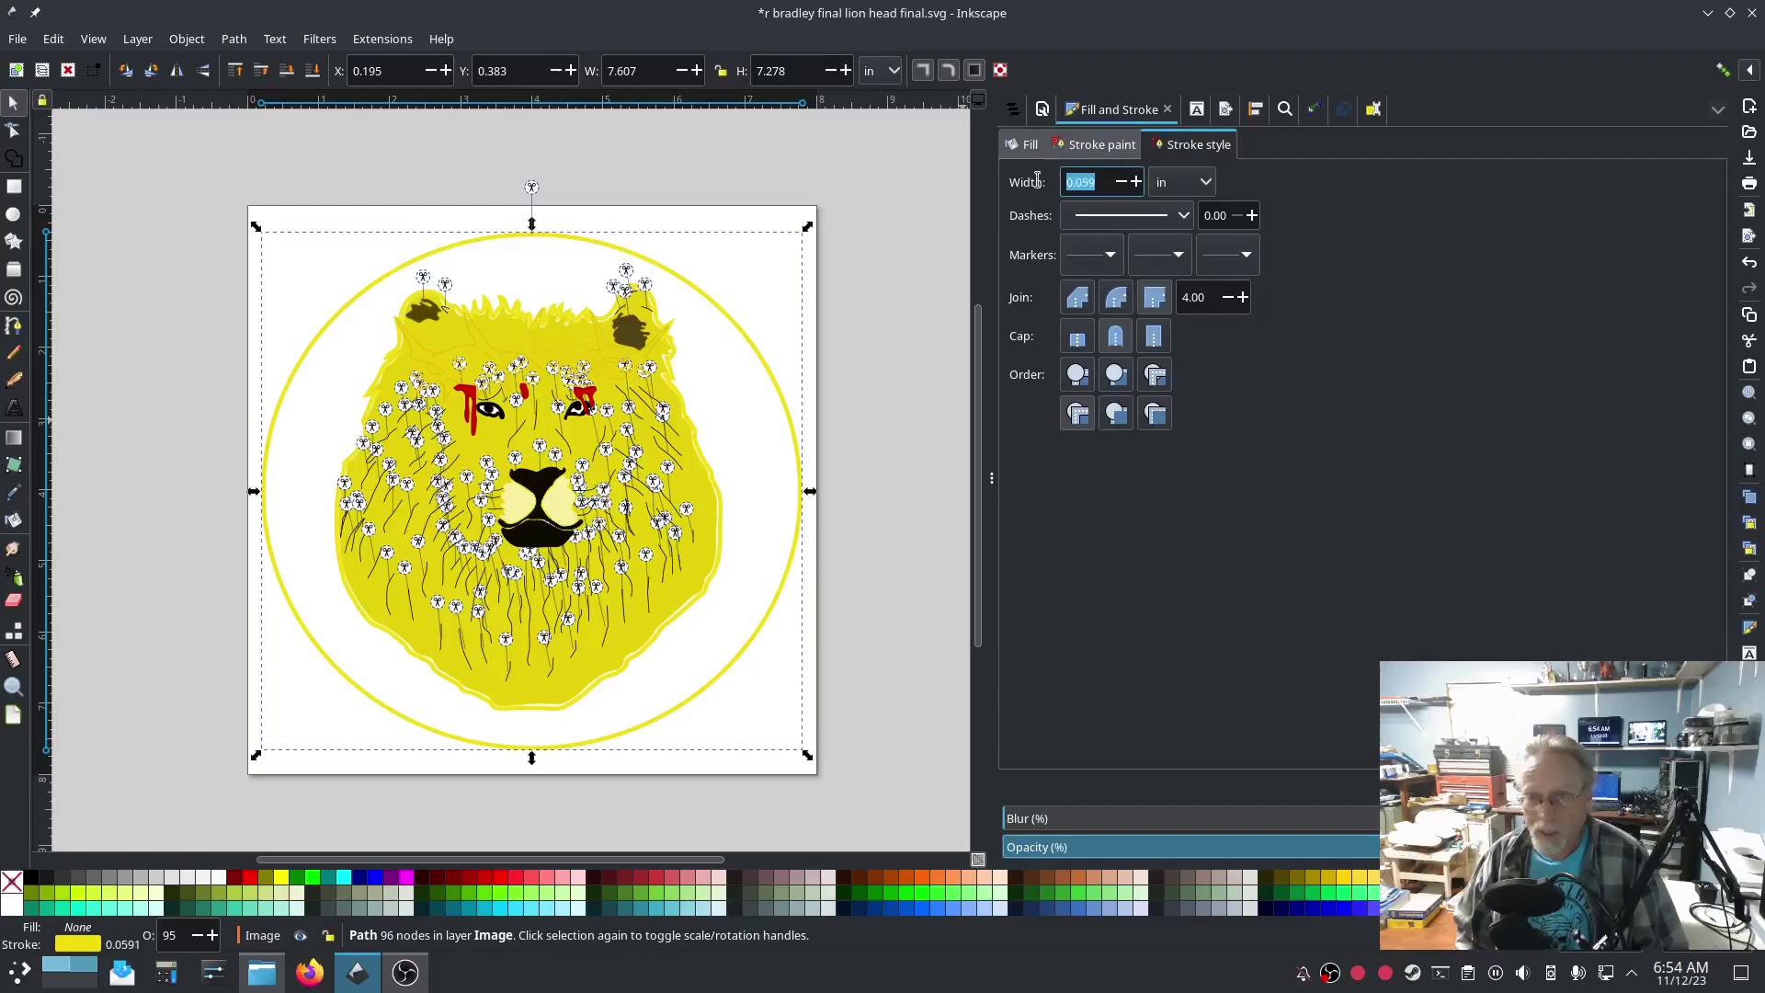
{"action": "left_click", "coordinate": [1186, 182]}
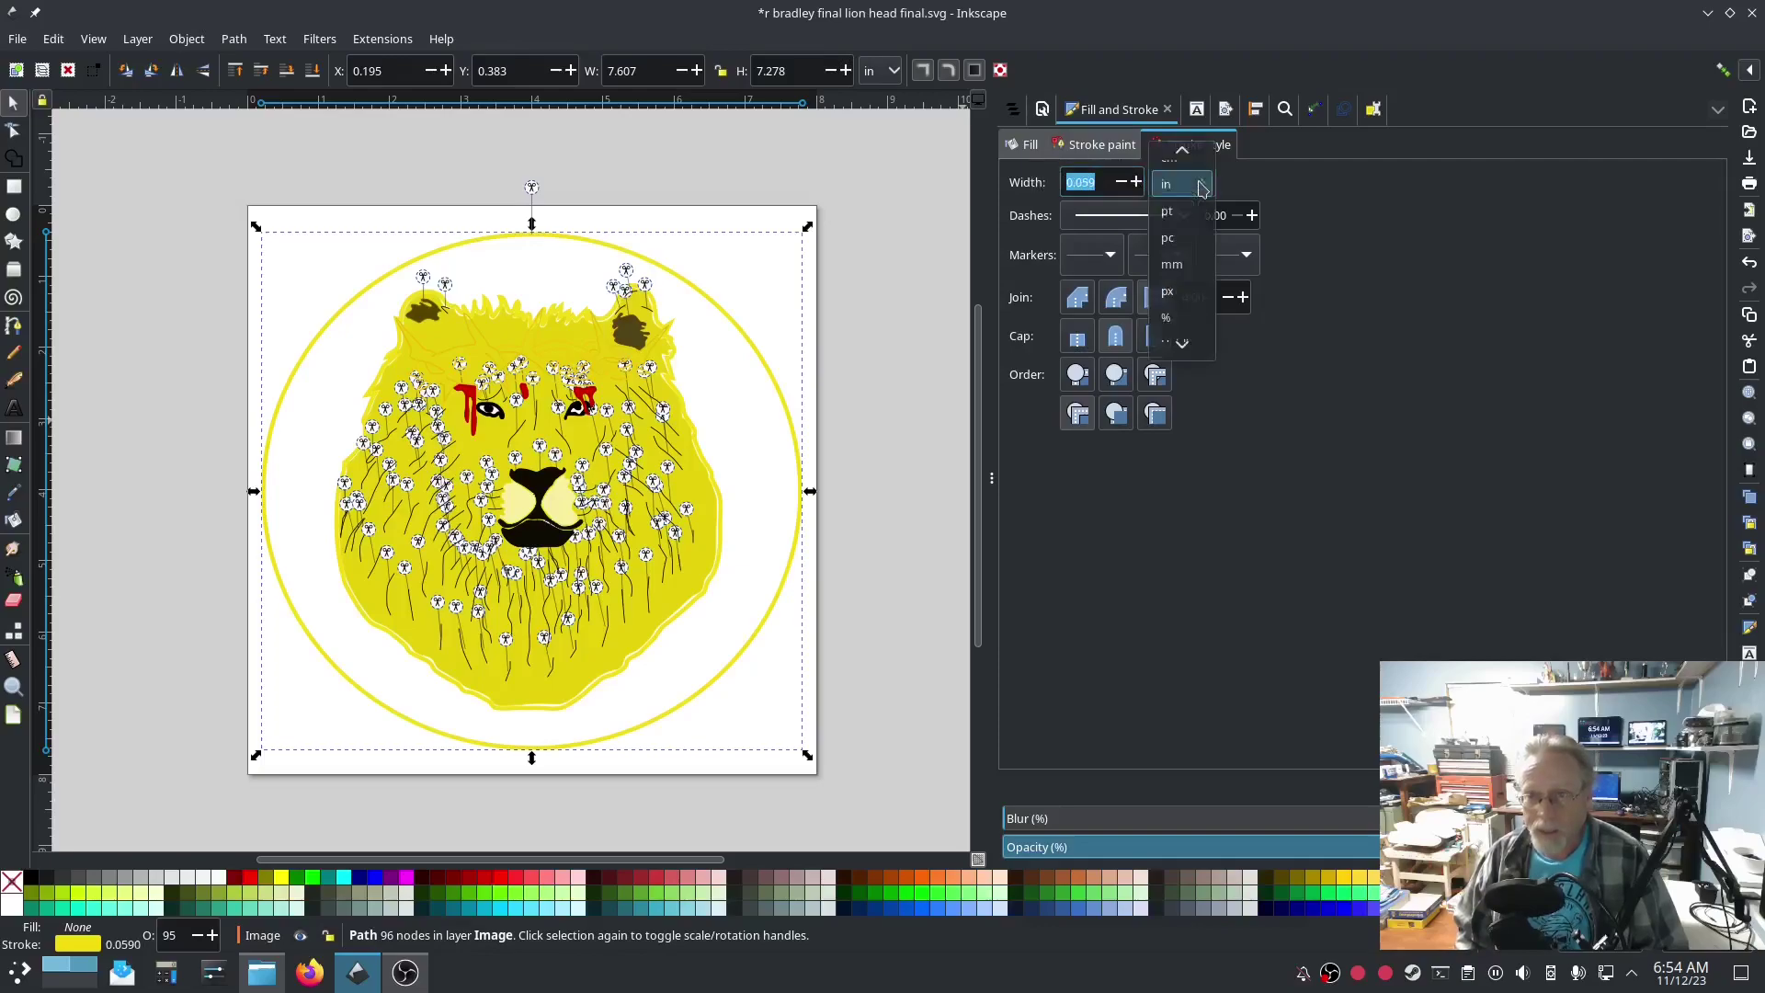
{"action": "left_click", "coordinate": [1171, 264]}
{"action": "left_click_drag", "start_coordinate": [1105, 182], "coordinate": [1055, 183]}
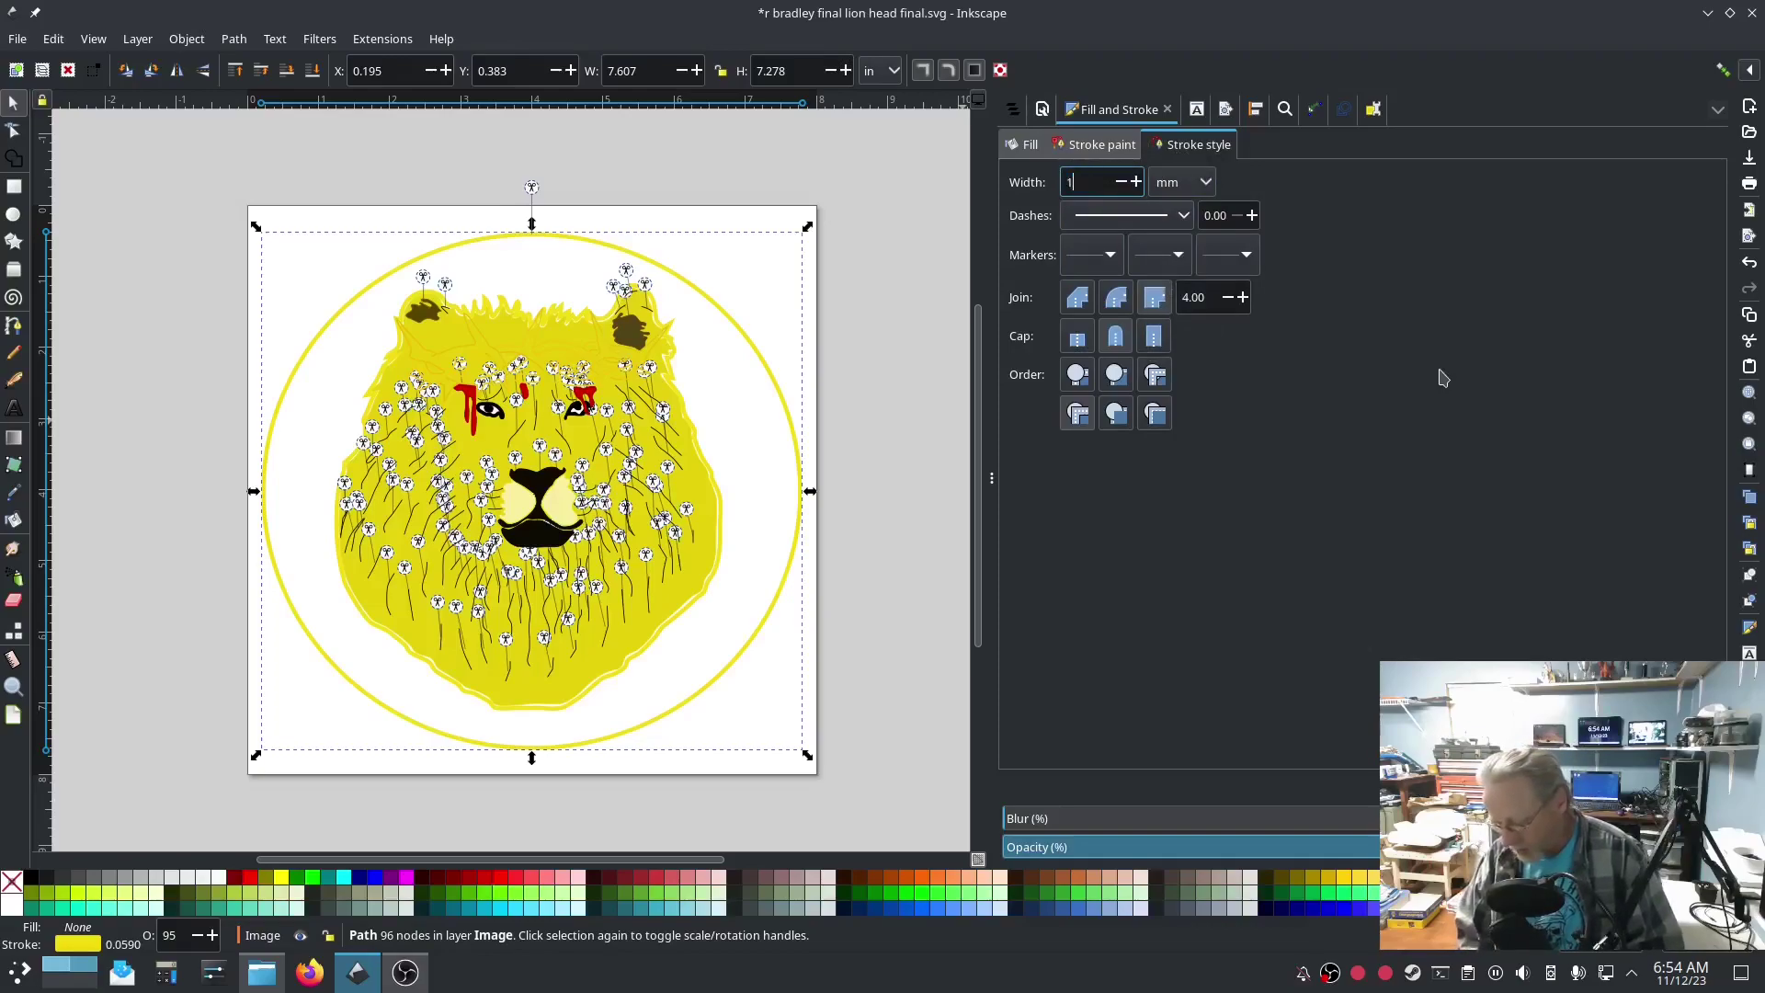
{"action": "type", "text": "1.75"}
{"action": "key", "text": "Tab"}
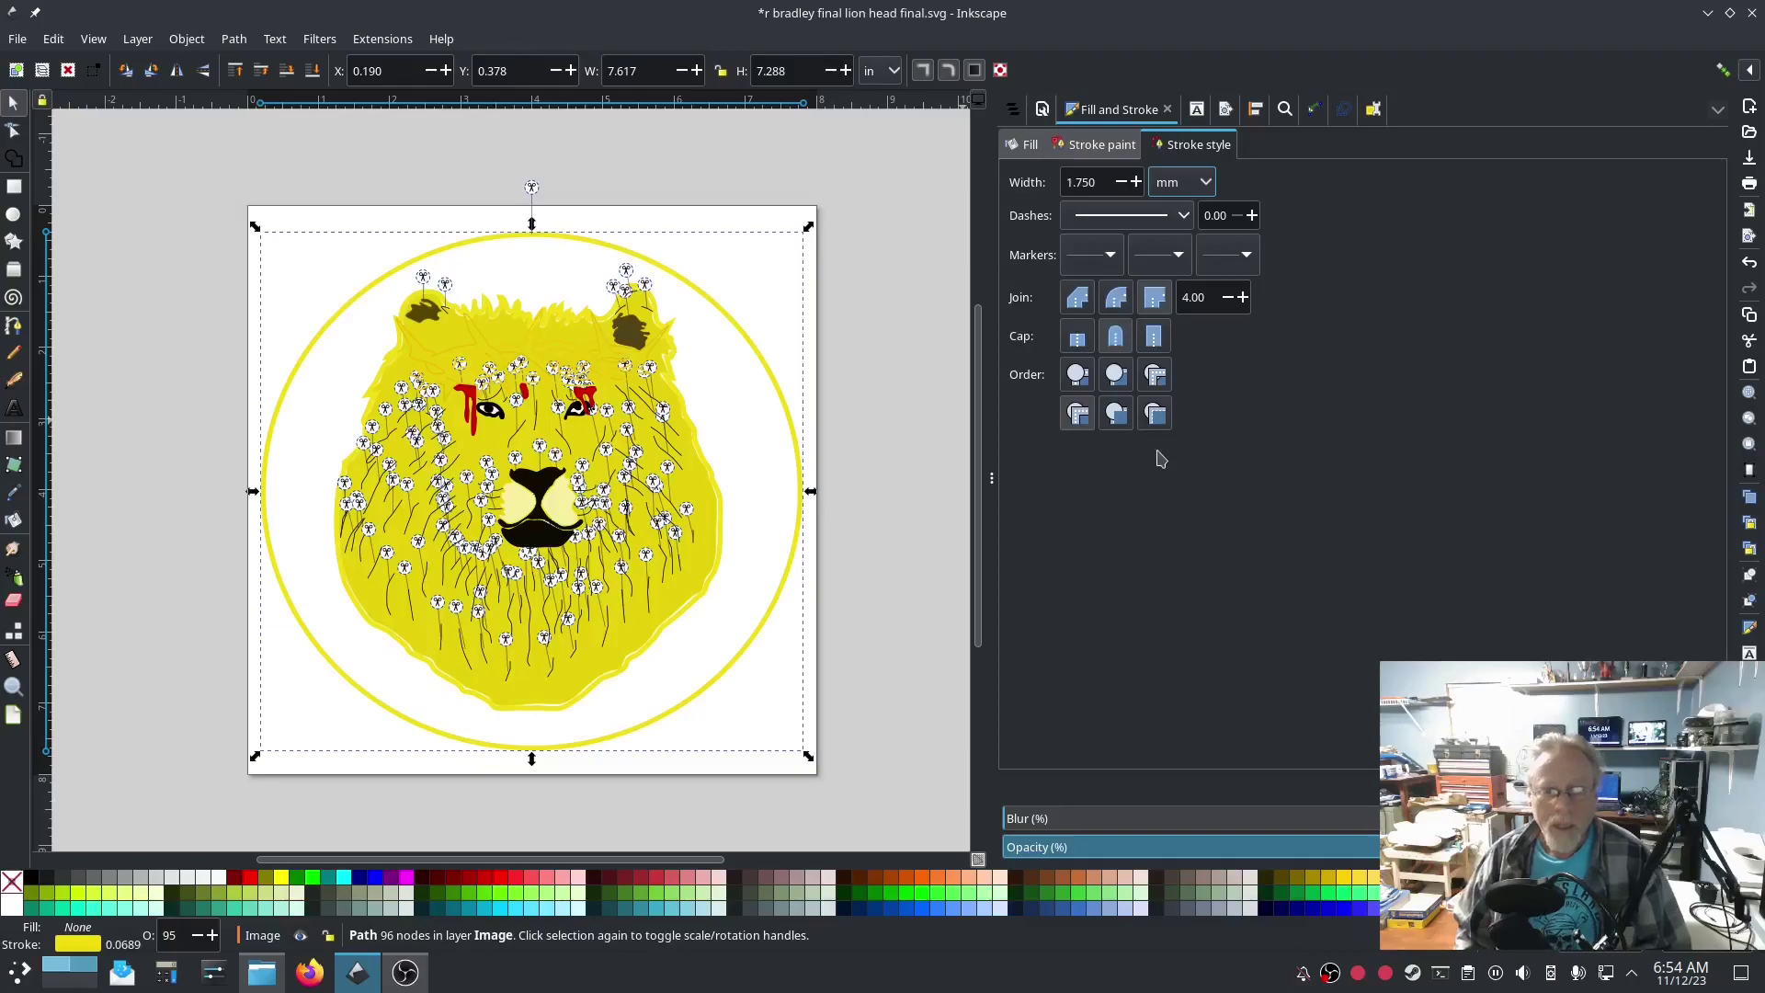
Step: Remove the stroke paint from the lionfill path, leaving only its flat yellow fill
{"action": "left_click", "coordinate": [1013, 109]}
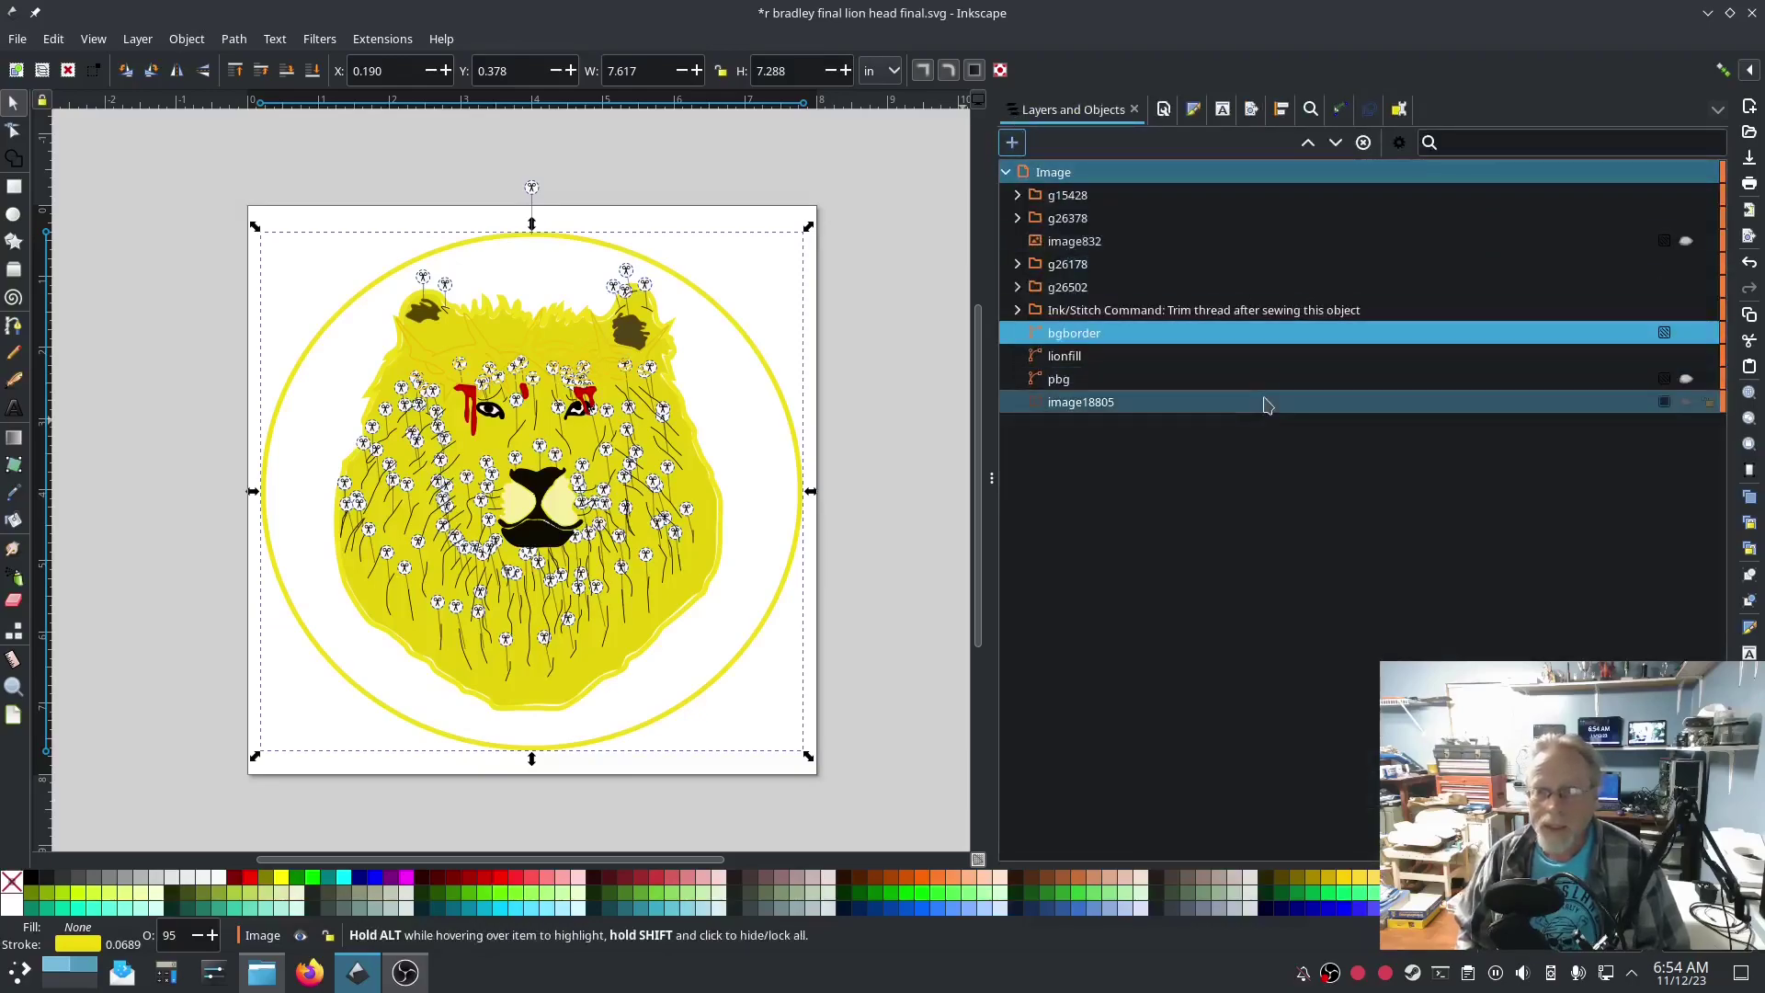
{"action": "left_click", "coordinate": [1235, 367]}
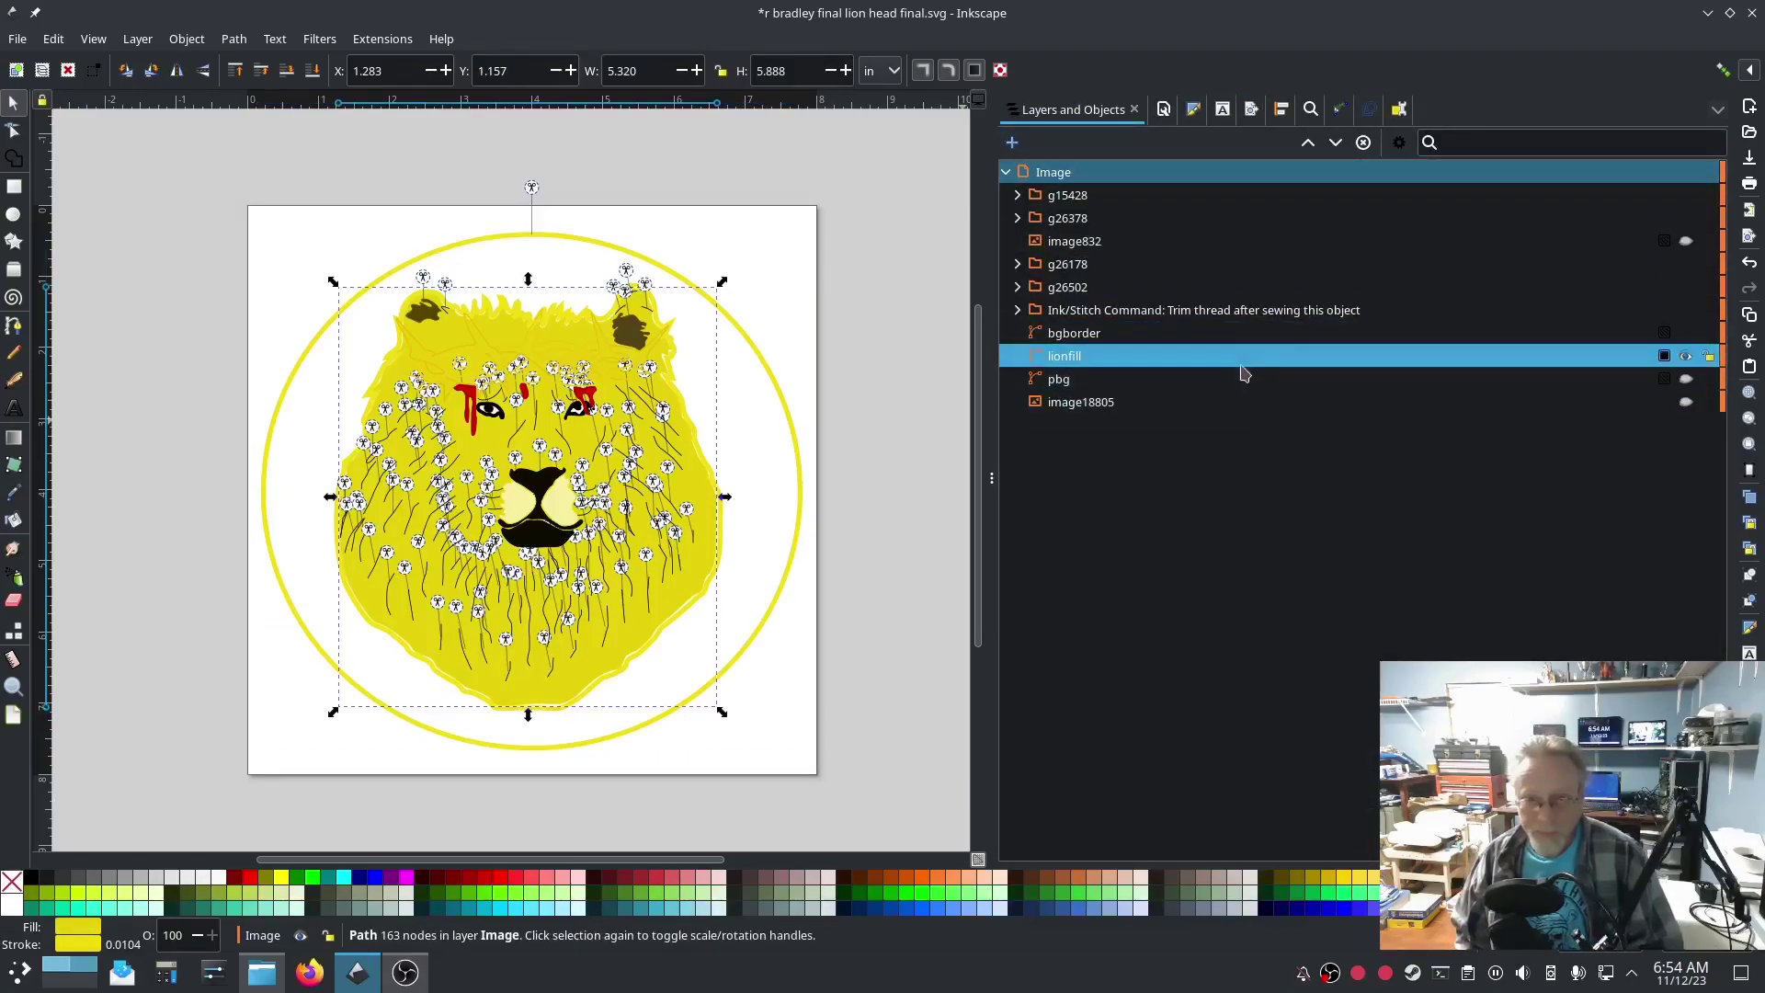
{"action": "left_click", "coordinate": [1194, 111]}
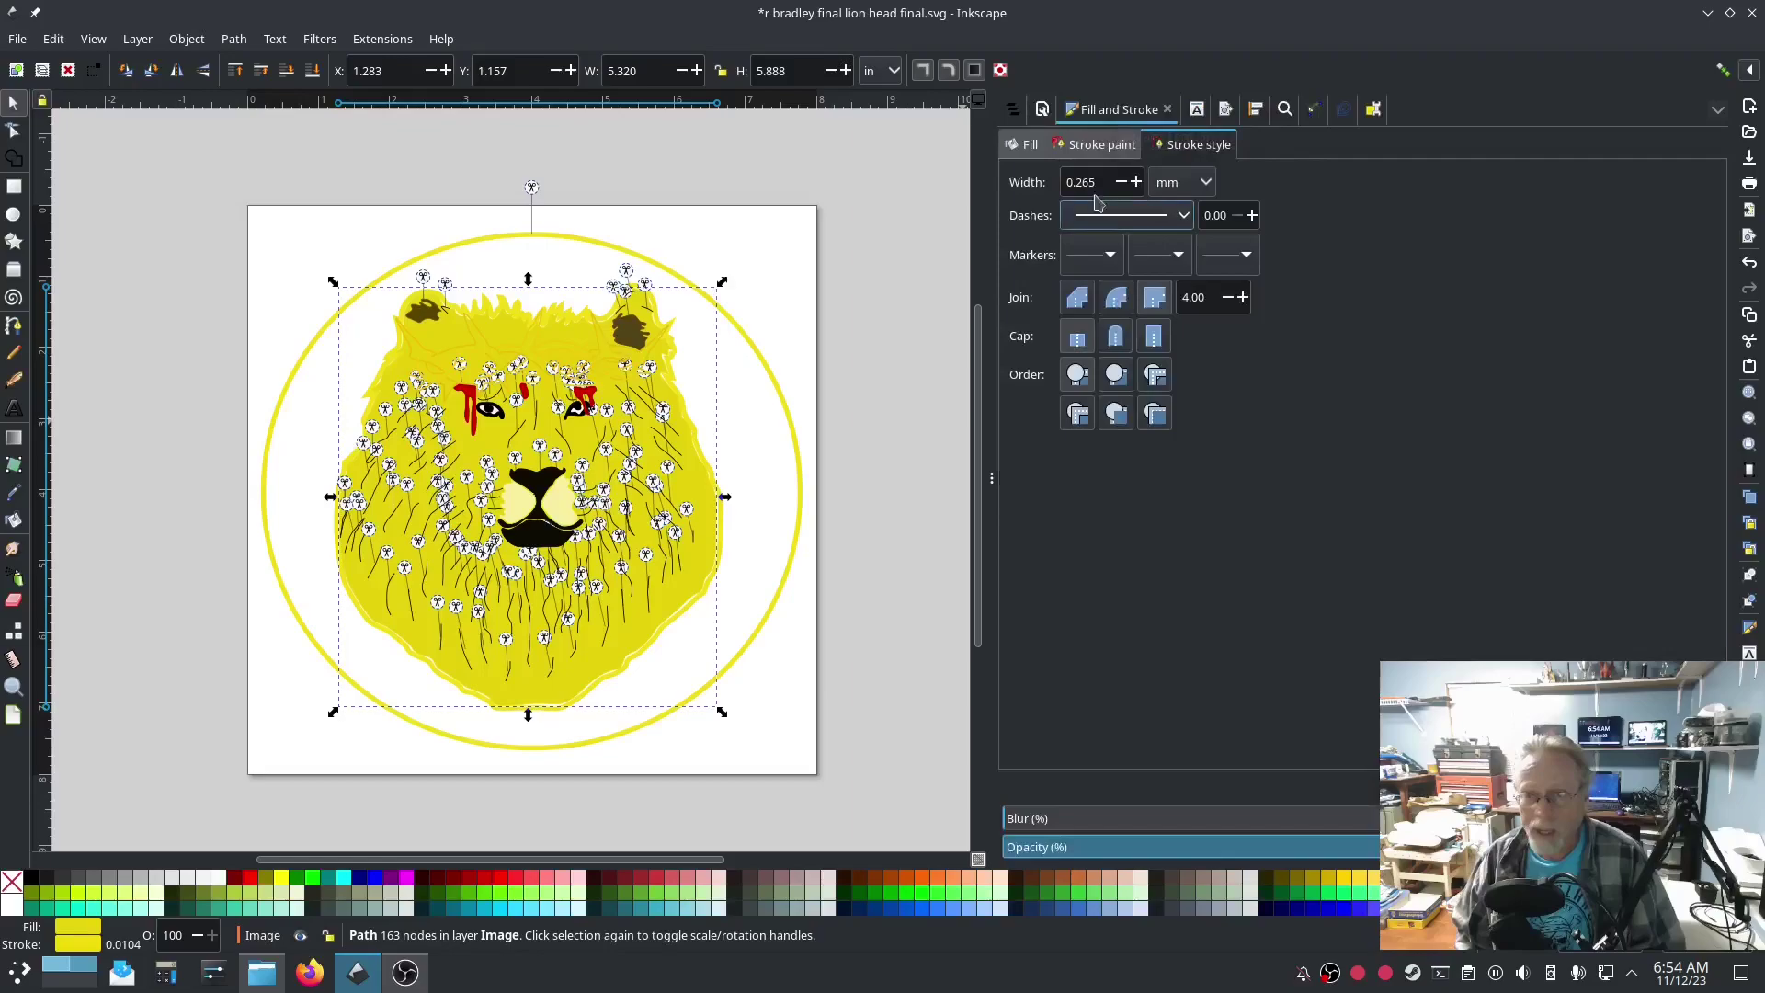
{"action": "left_click", "coordinate": [1129, 147]}
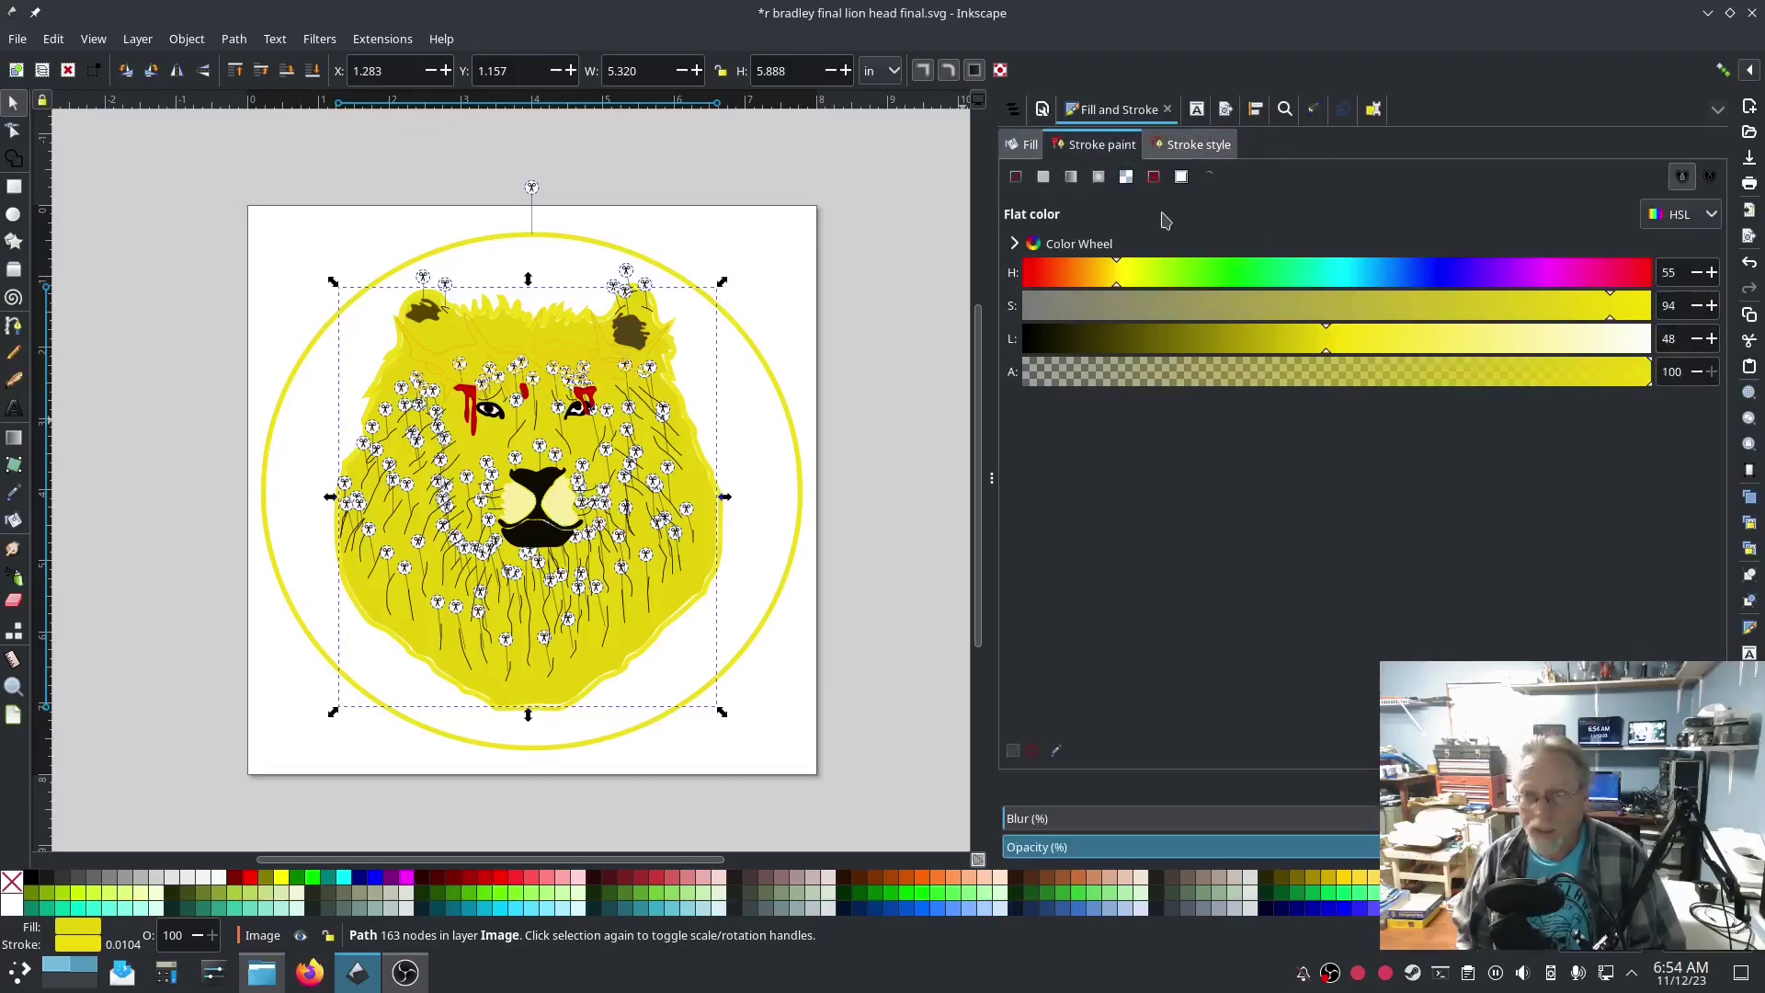
{"action": "left_click", "coordinate": [1015, 178]}
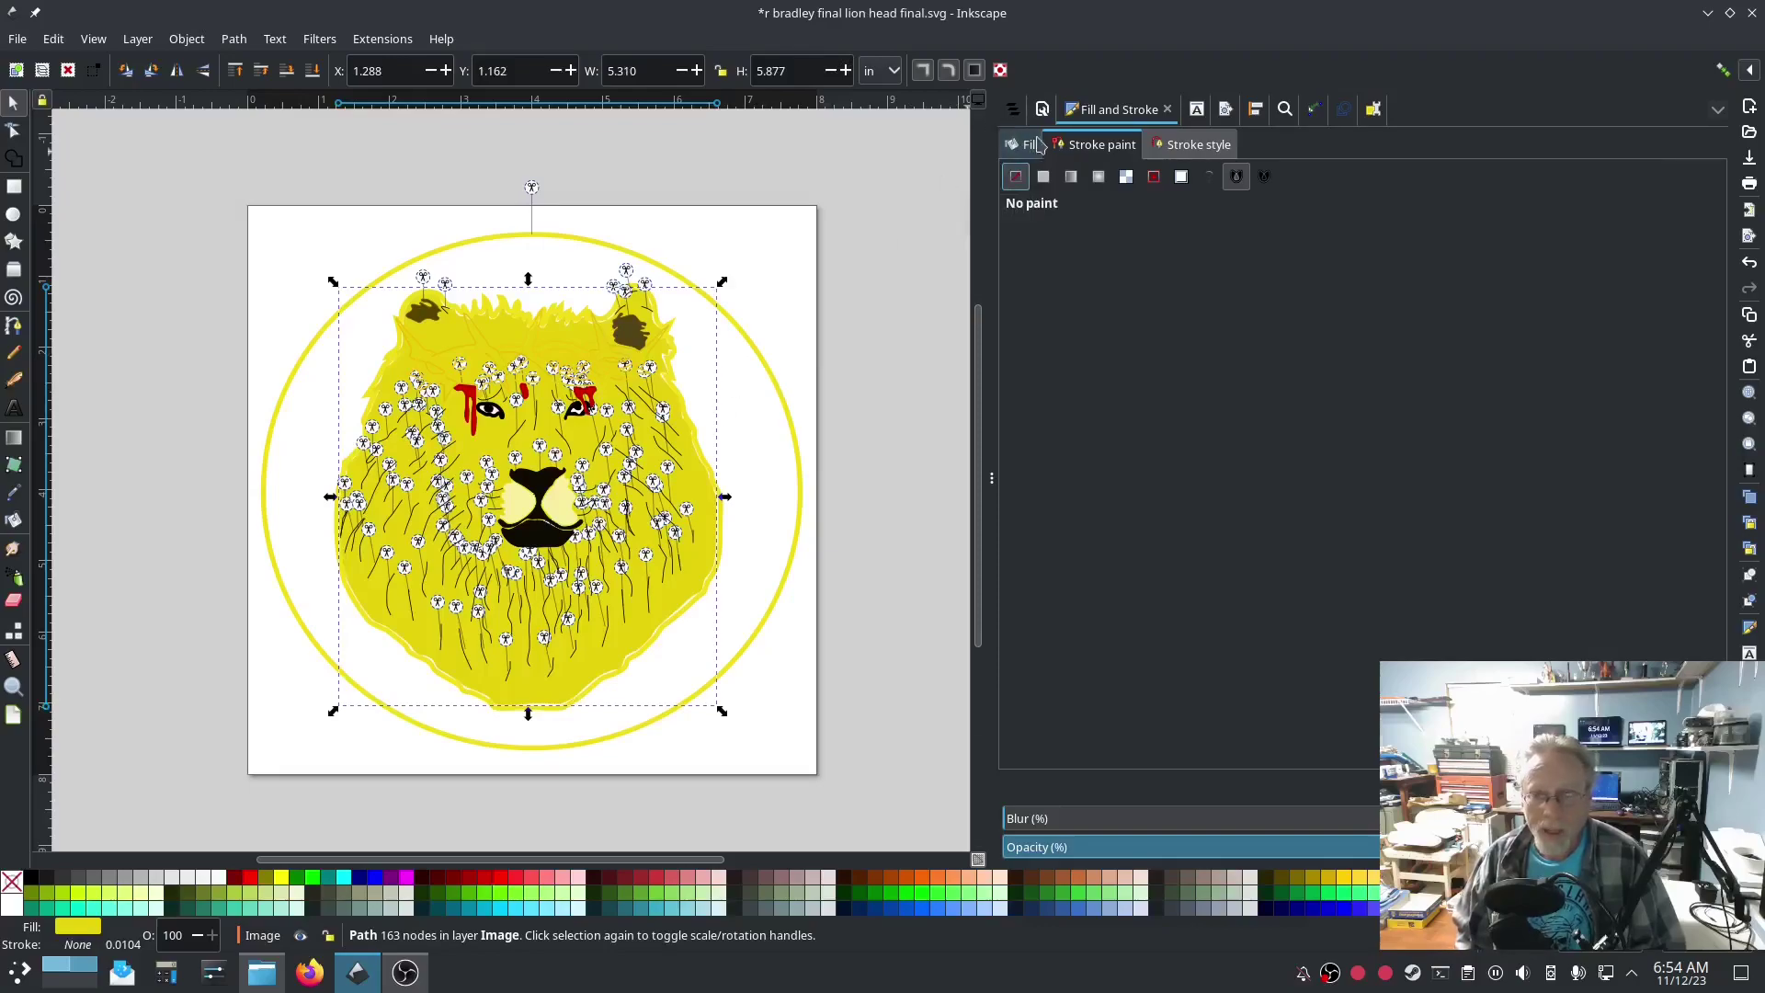
{"action": "left_click", "coordinate": [1028, 147]}
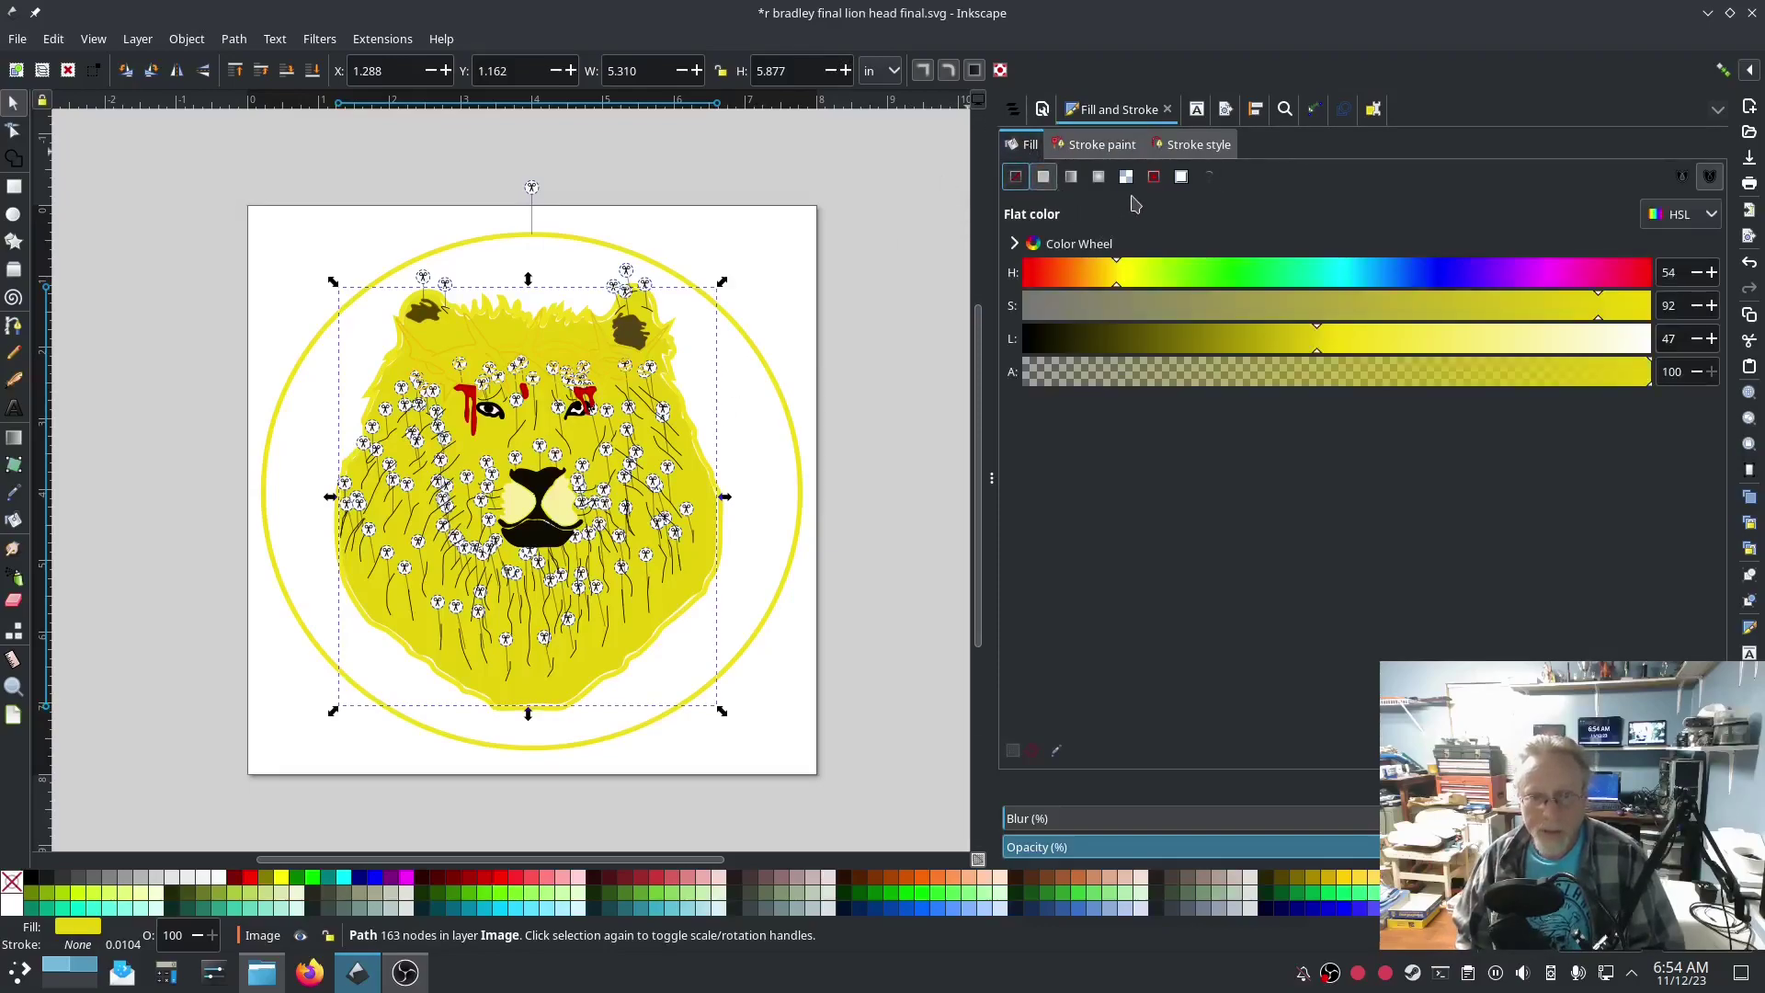
Step: Turn off skipping the last stitch in each row in lionfill's Ink/Stitch embroidery params and apply the settings
{"action": "left_click", "coordinate": [233, 39]}
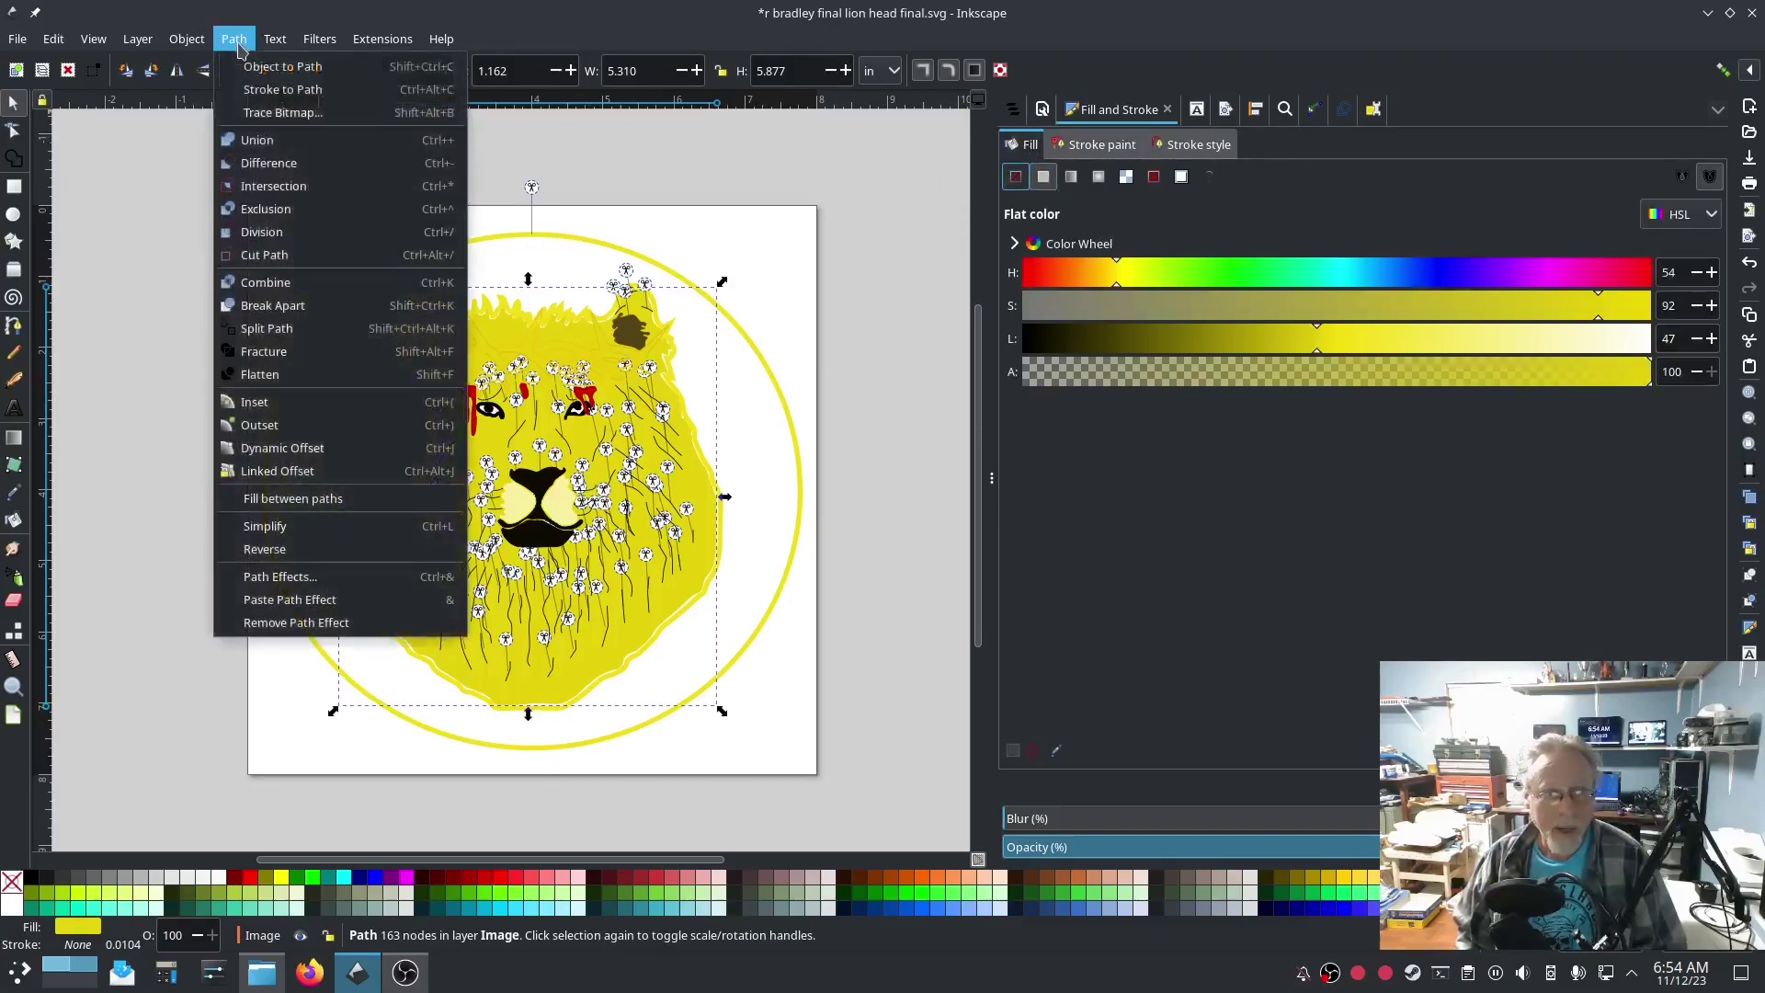
{"action": "mouse_move", "coordinate": [382, 39]}
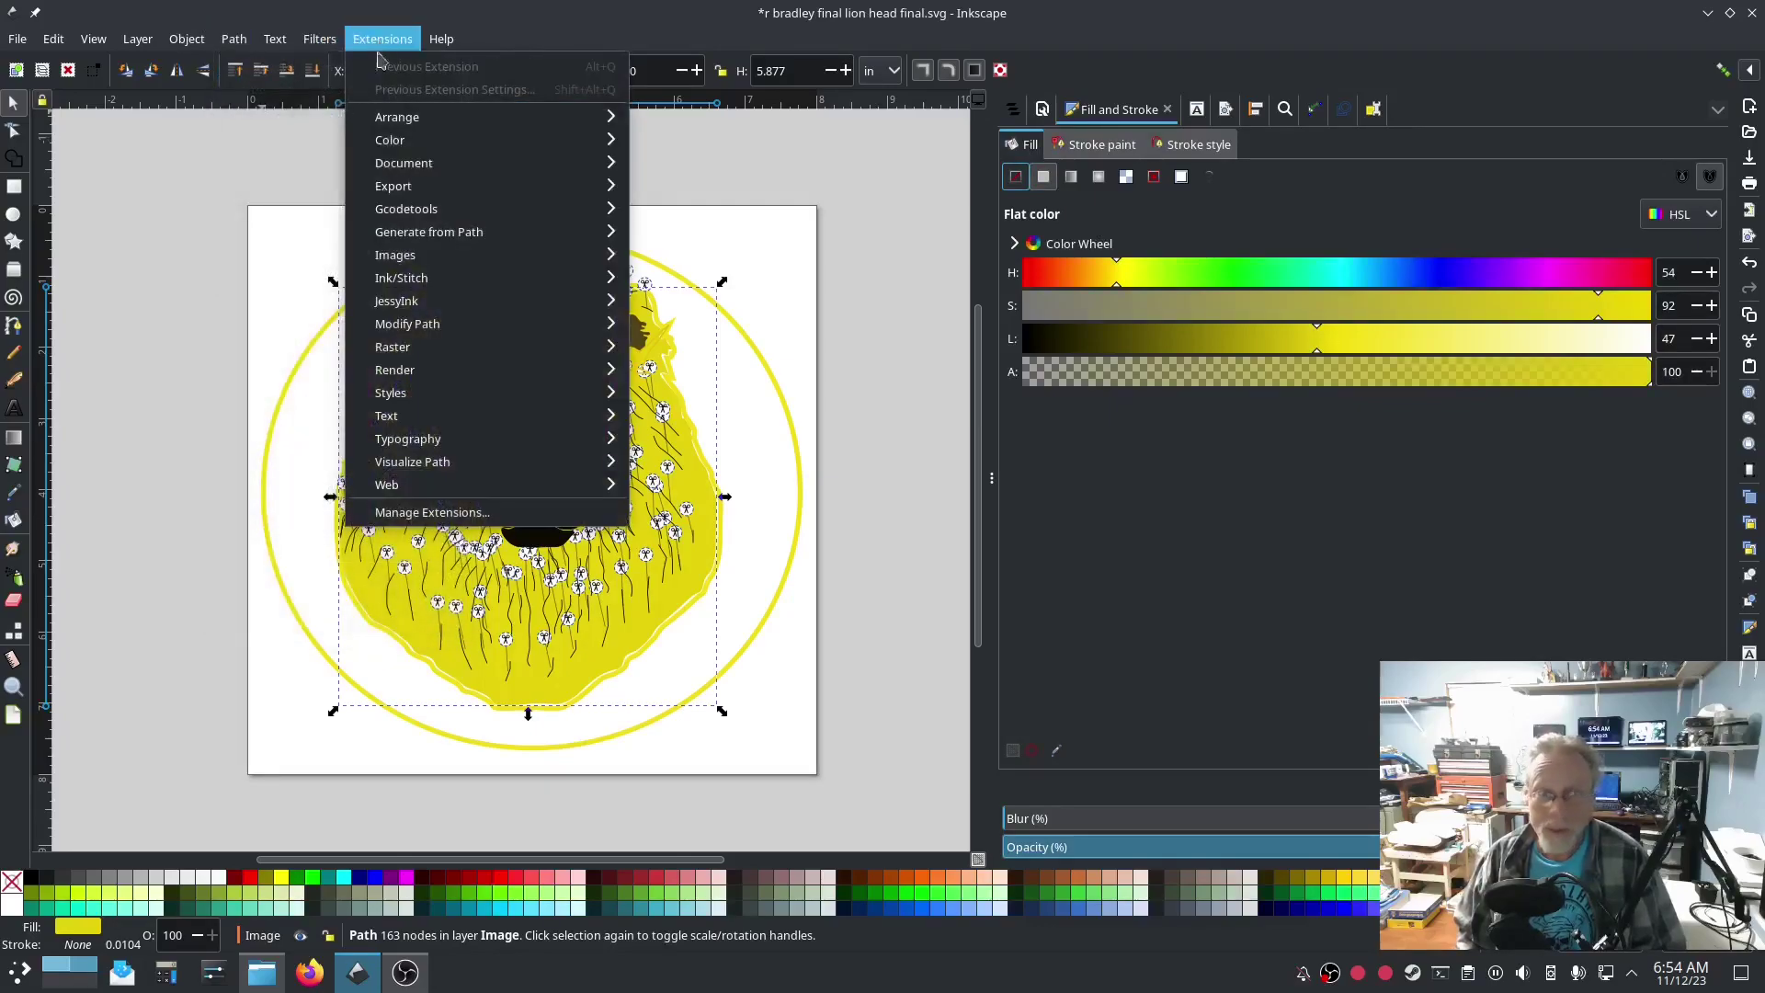
{"action": "mouse_move", "coordinate": [423, 277]}
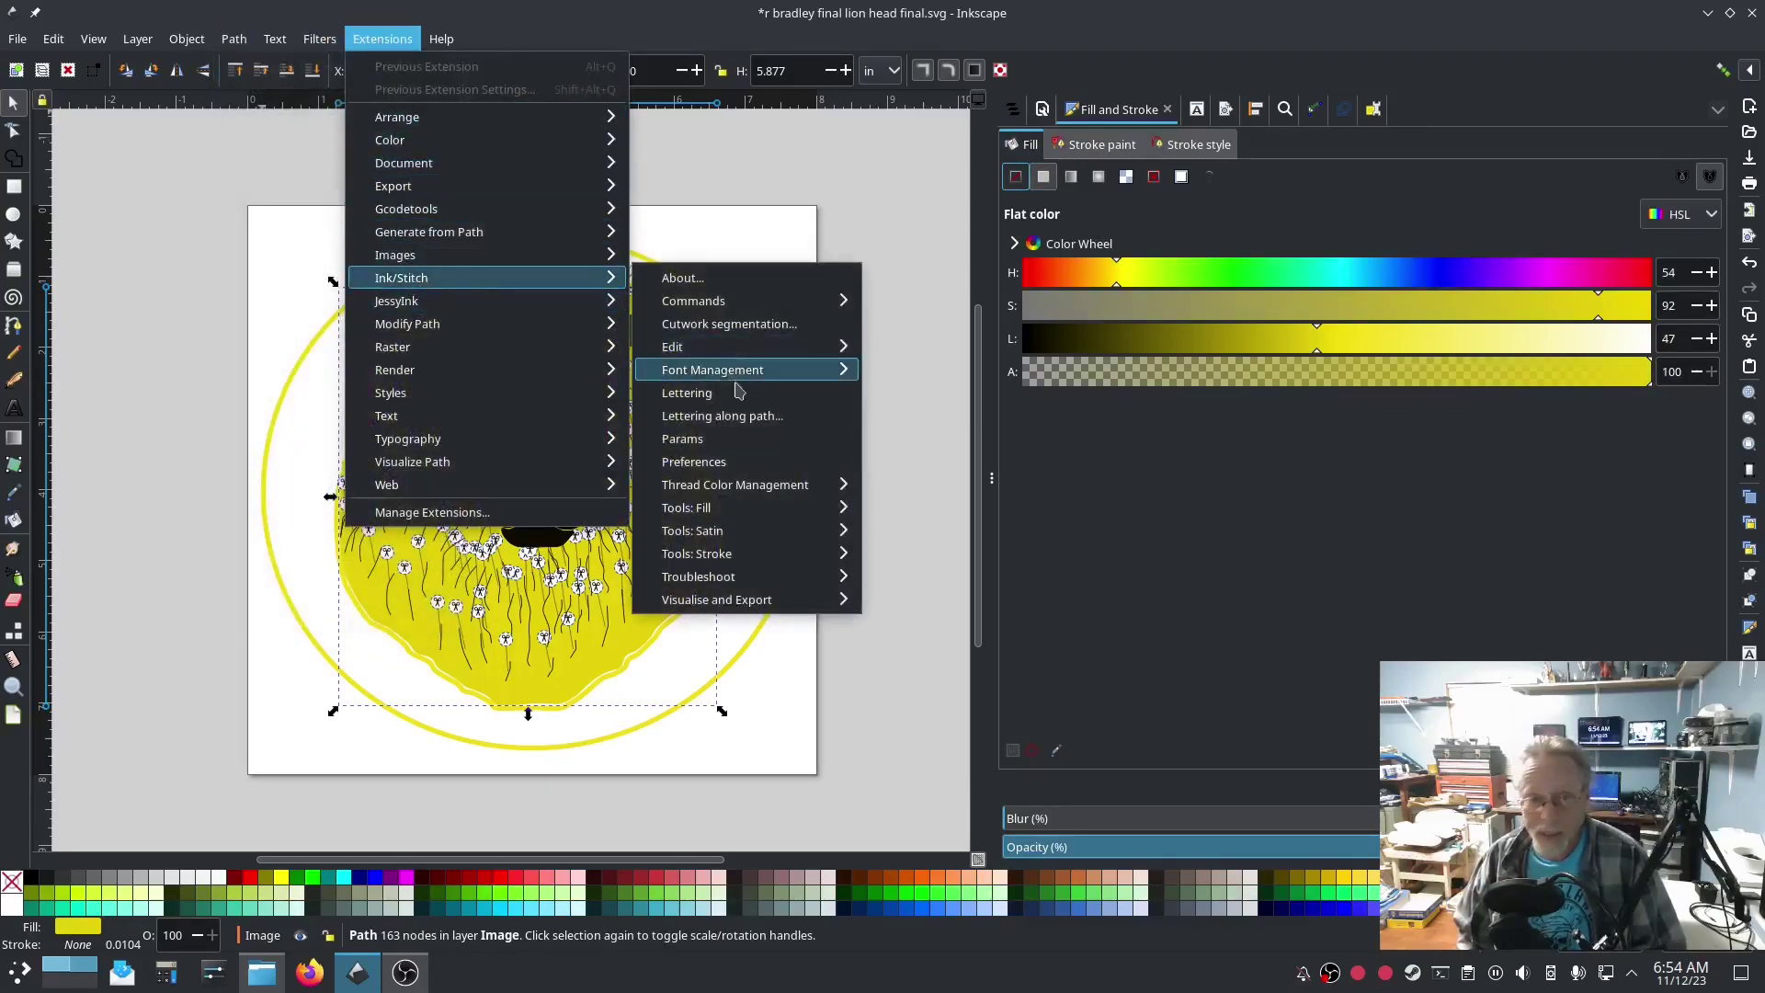
{"action": "left_click", "coordinate": [729, 450]}
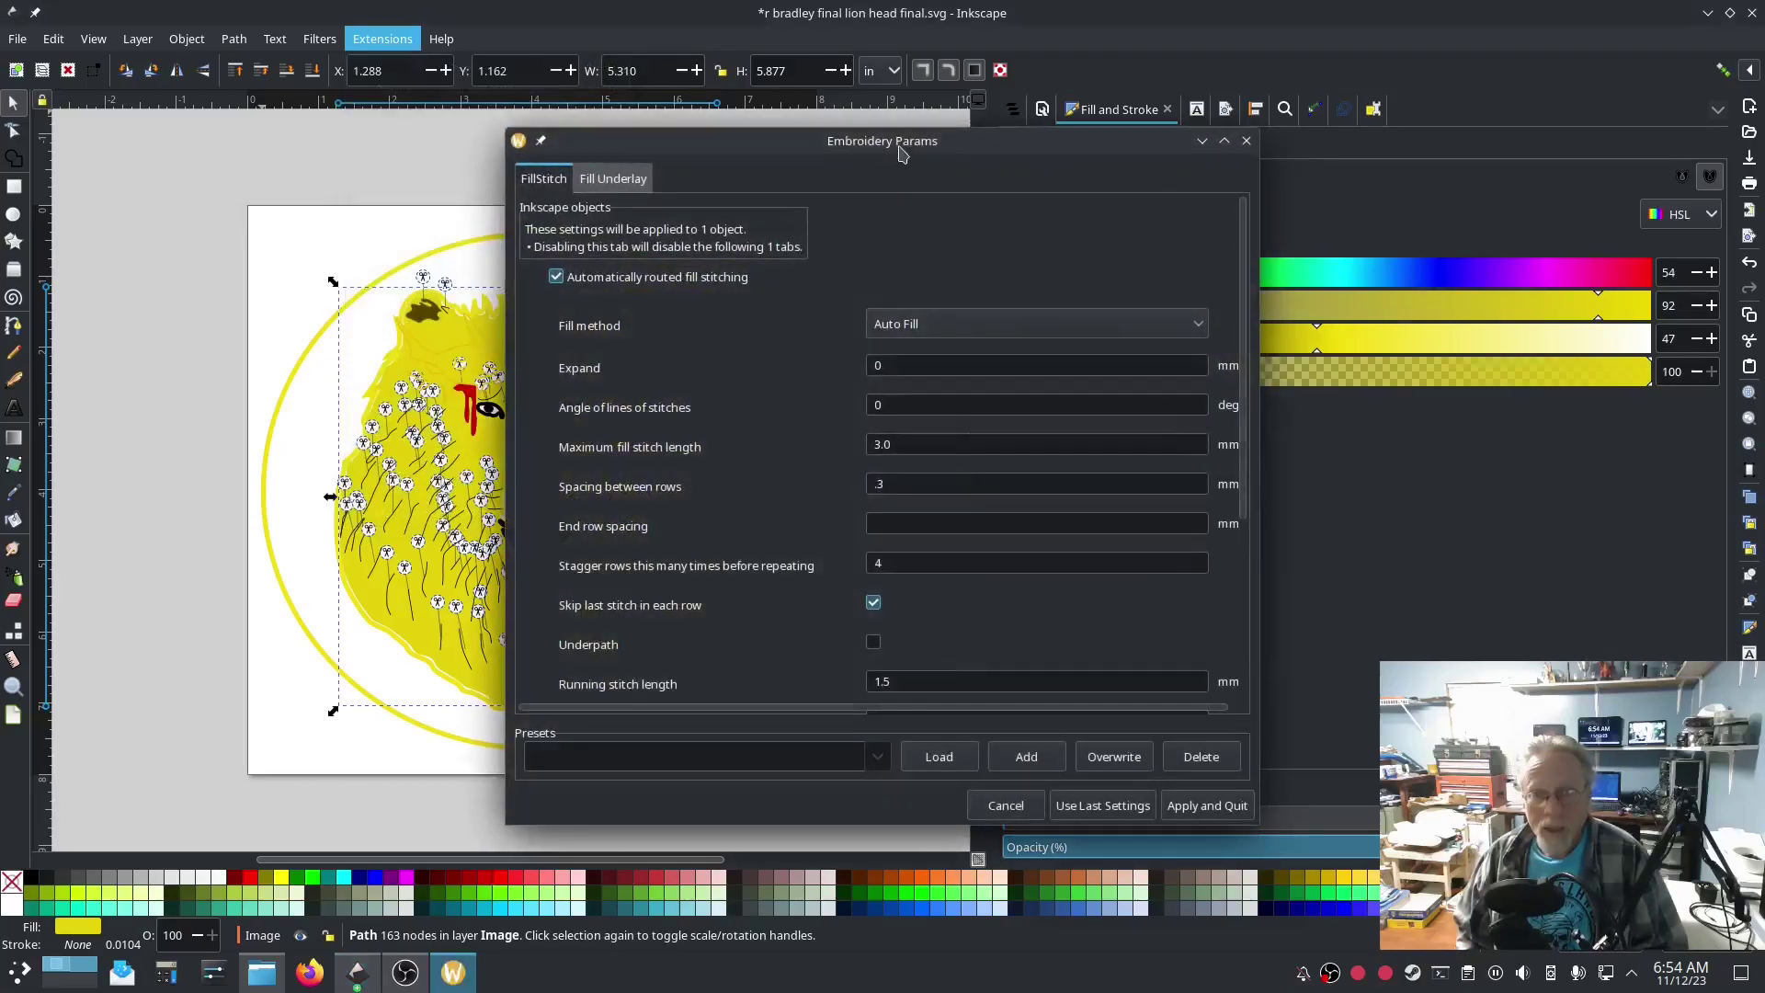
{"action": "left_click_drag", "start_coordinate": [901, 138], "coordinate": [525, 86]}
{"action": "left_click", "coordinate": [264, 340]}
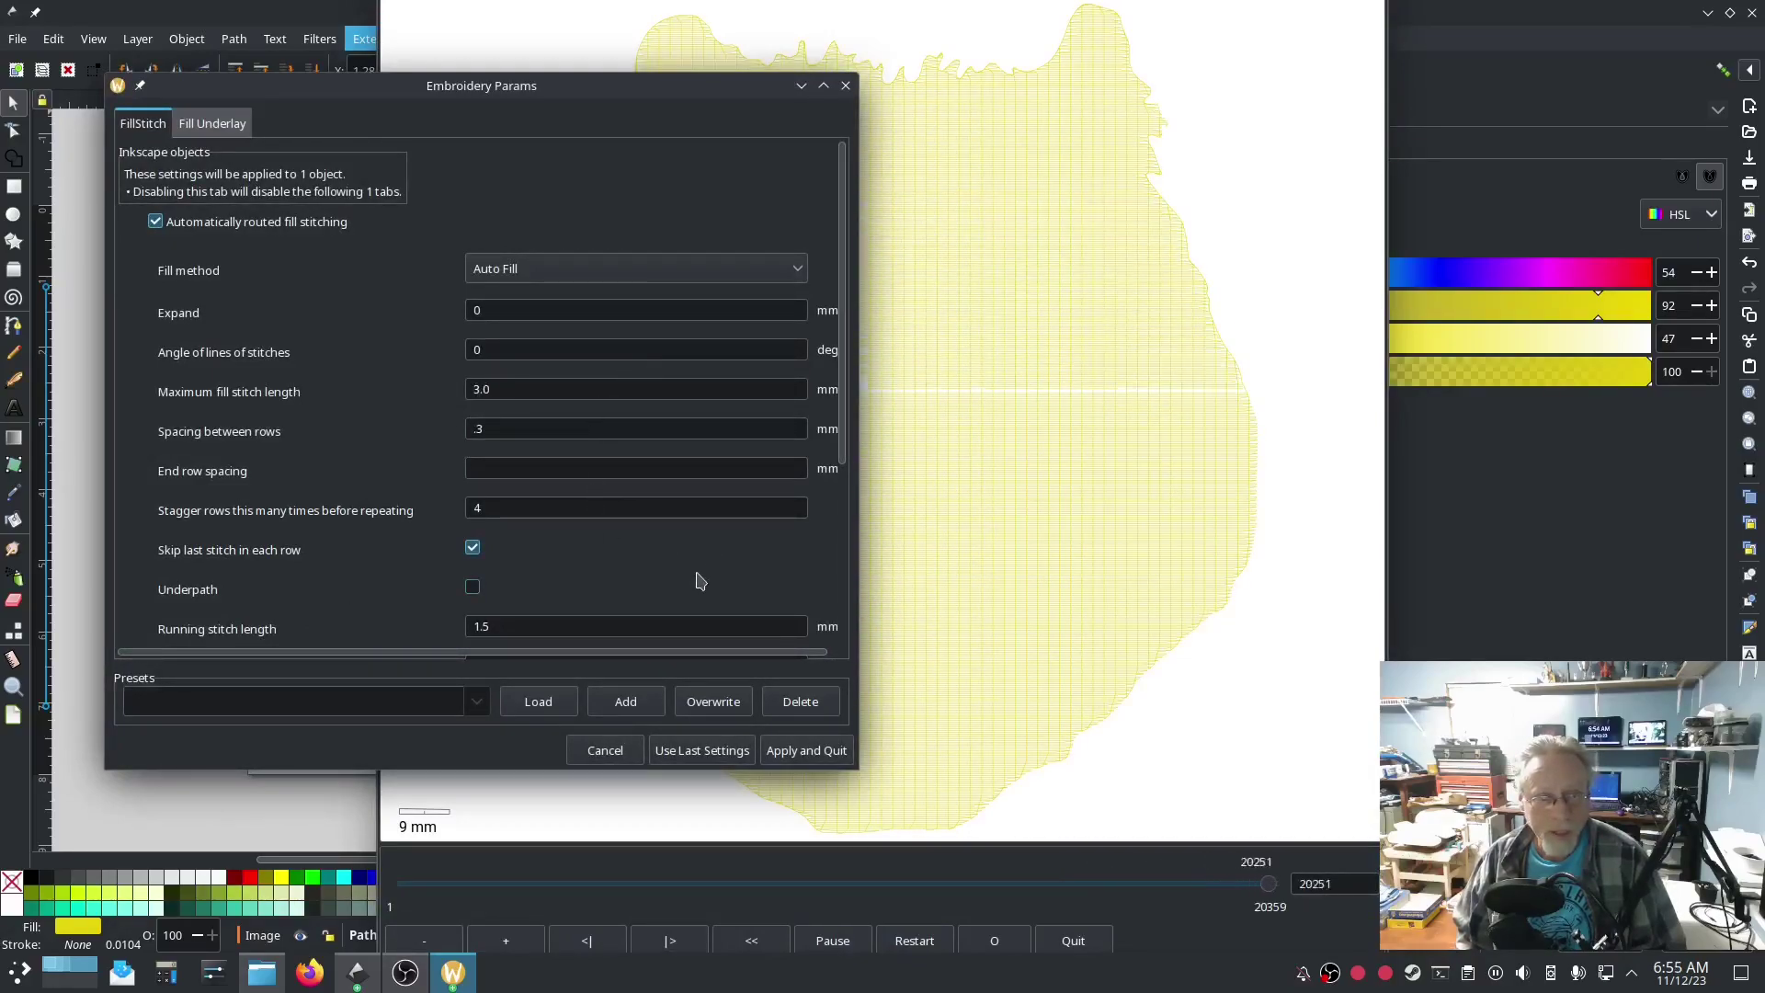
{"action": "scroll", "coordinate": [789, 565], "scroll_direction": "down", "scroll_amount": 2}
{"action": "left_click", "coordinate": [475, 459]}
{"action": "scroll", "coordinate": [767, 478], "scroll_direction": "down", "scroll_amount": 4}
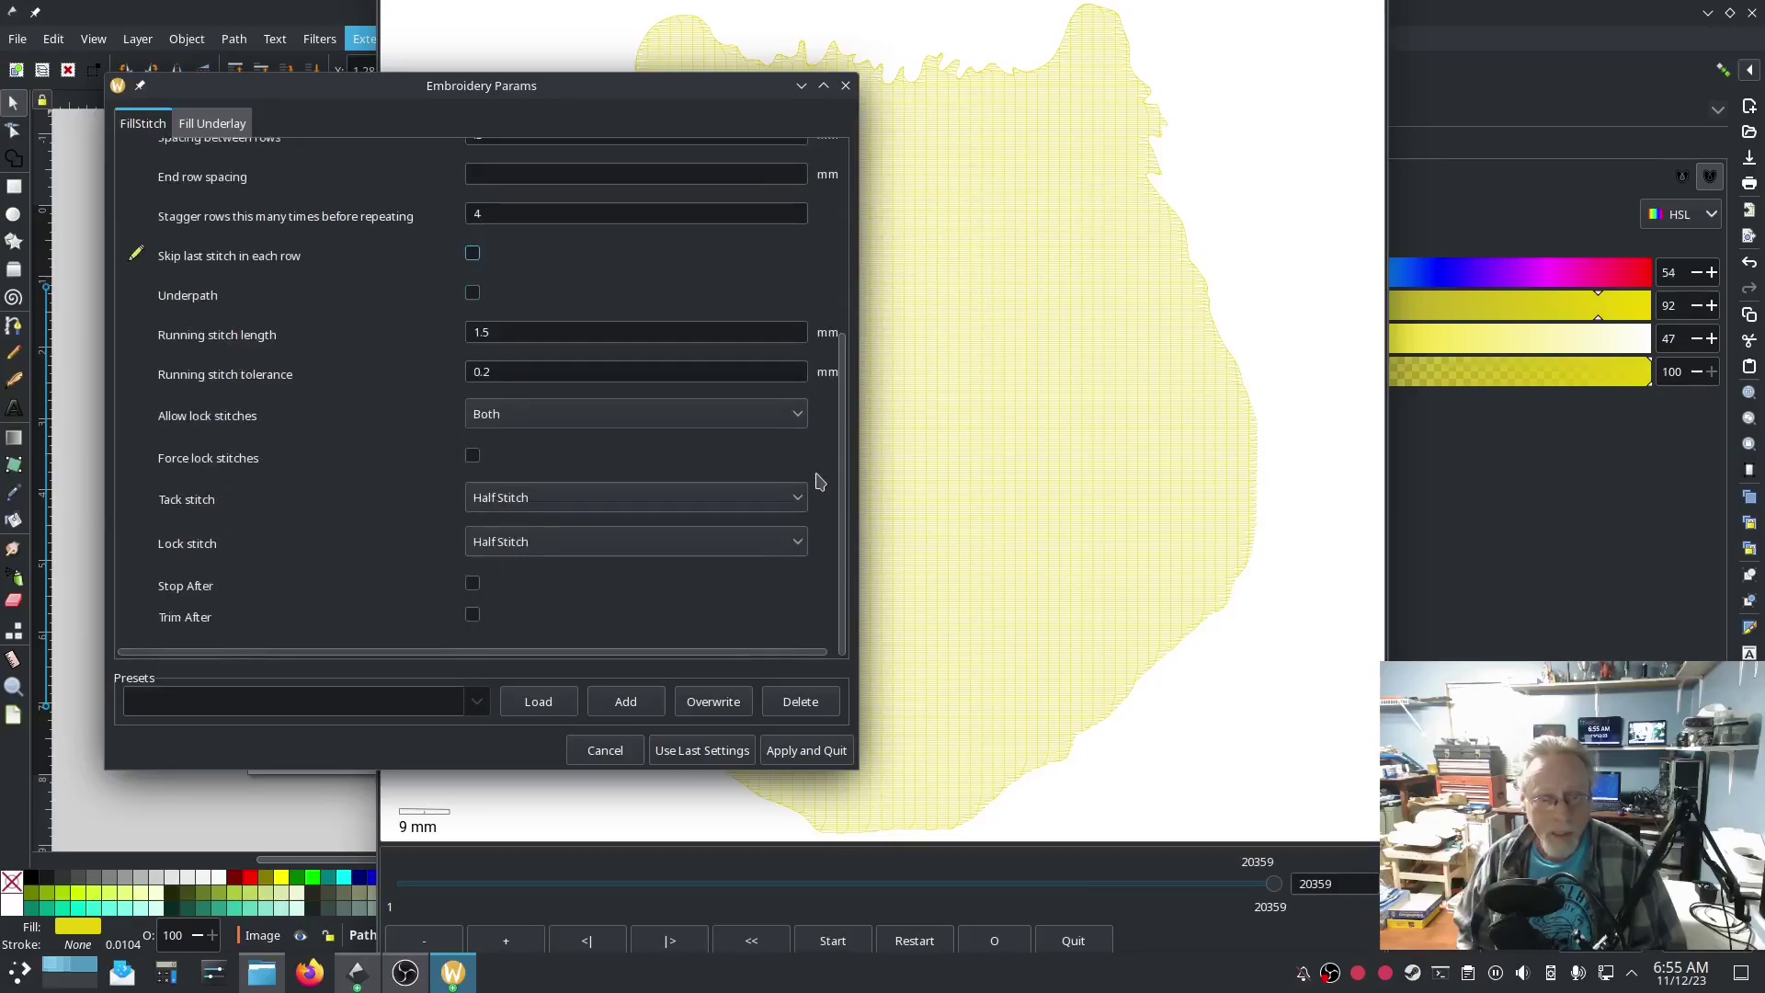
{"action": "left_click", "coordinate": [806, 750]}
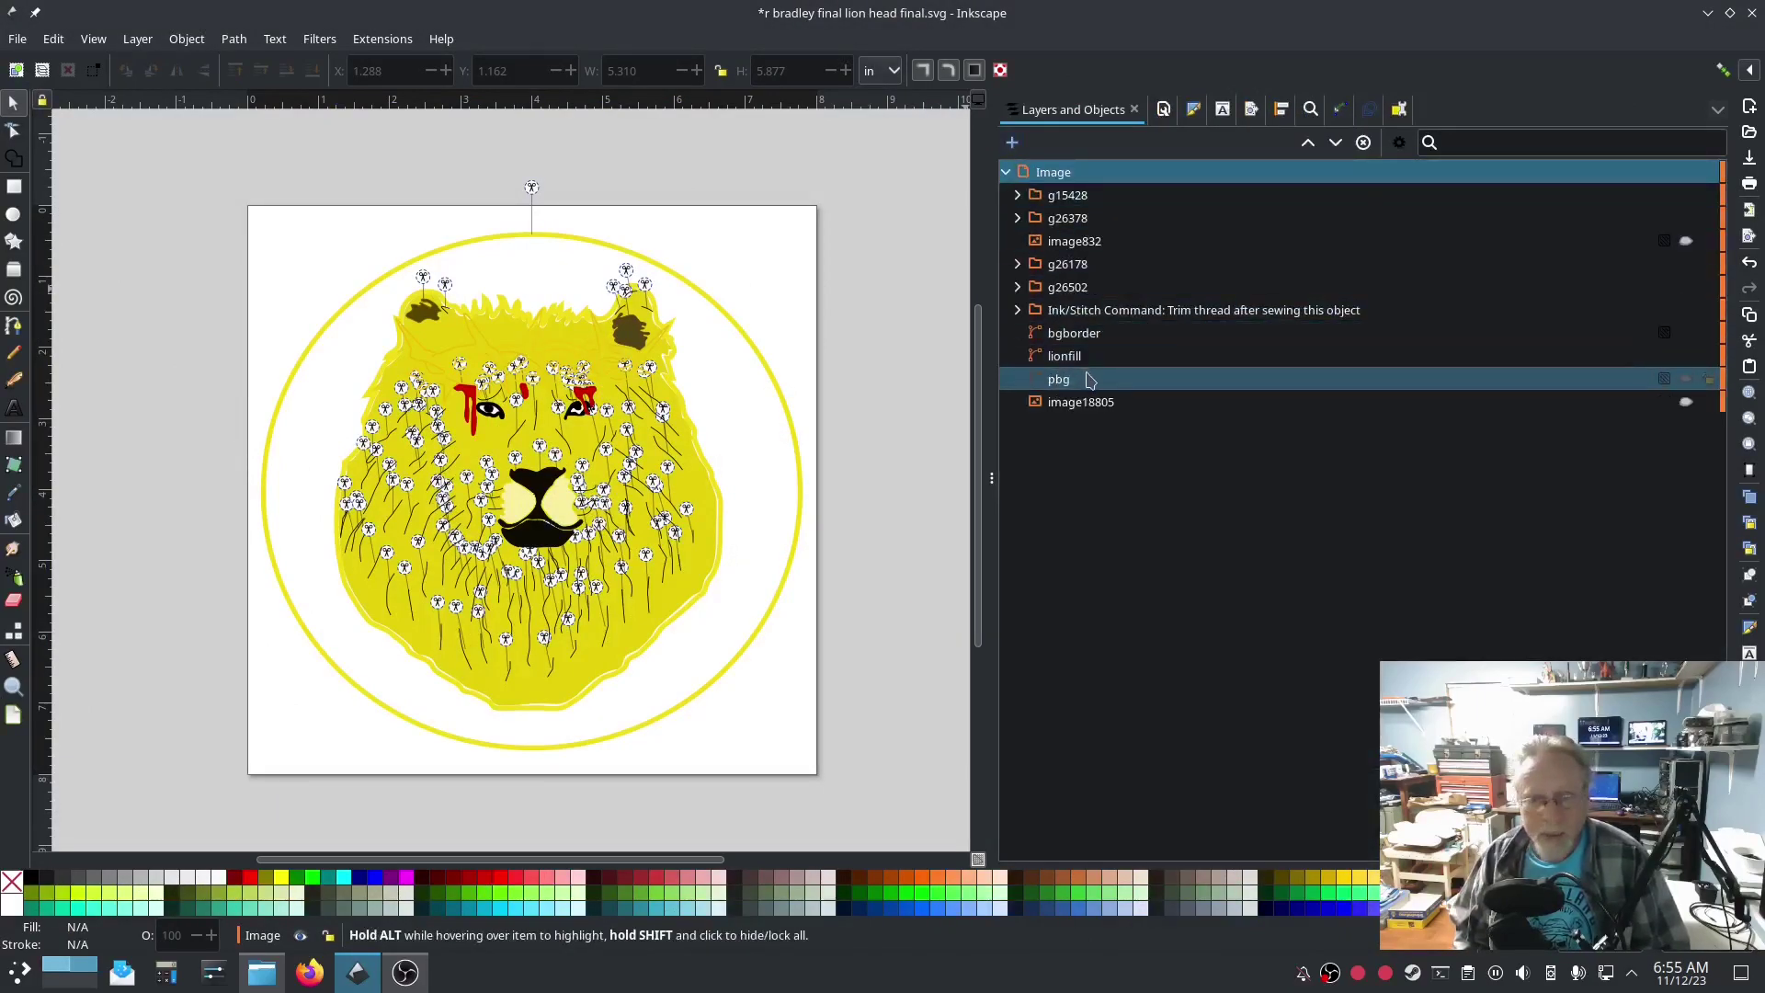
Step: Make the pbg background visible again and check the lionfill and bgborder paths in the object list
{"action": "left_click", "coordinate": [1089, 379]}
{"action": "left_click", "coordinate": [1684, 379]}
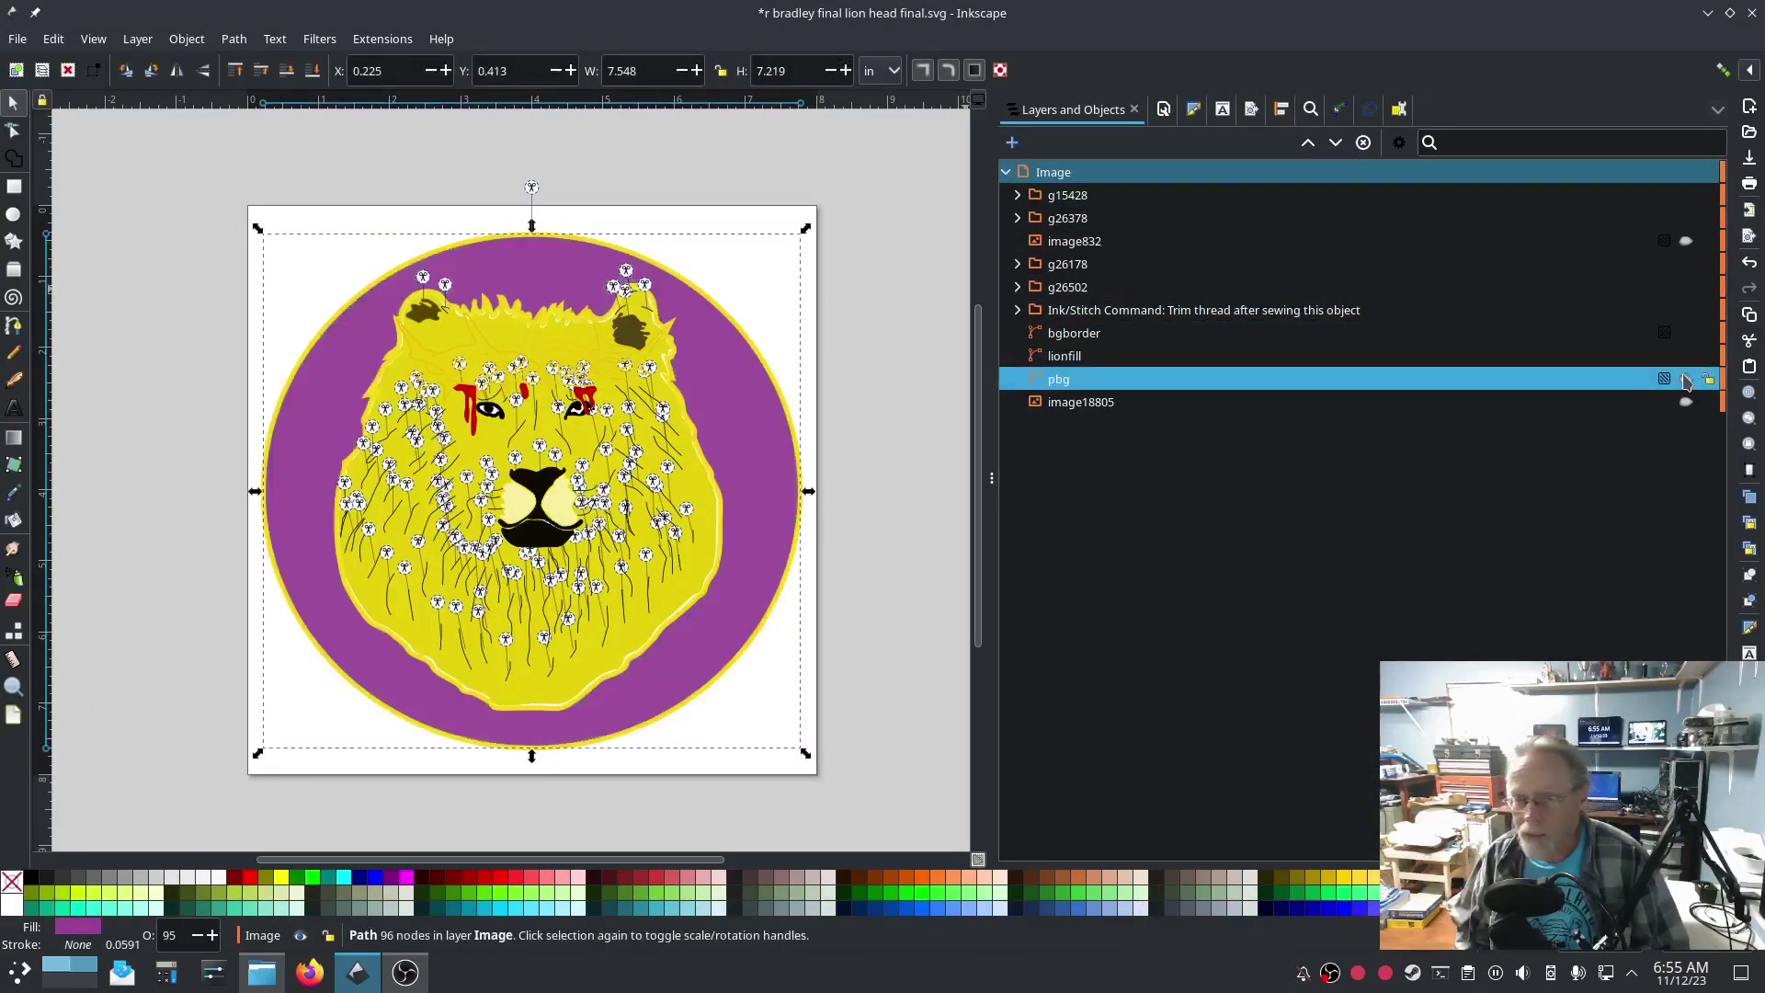
{"action": "left_click", "coordinate": [1117, 332]}
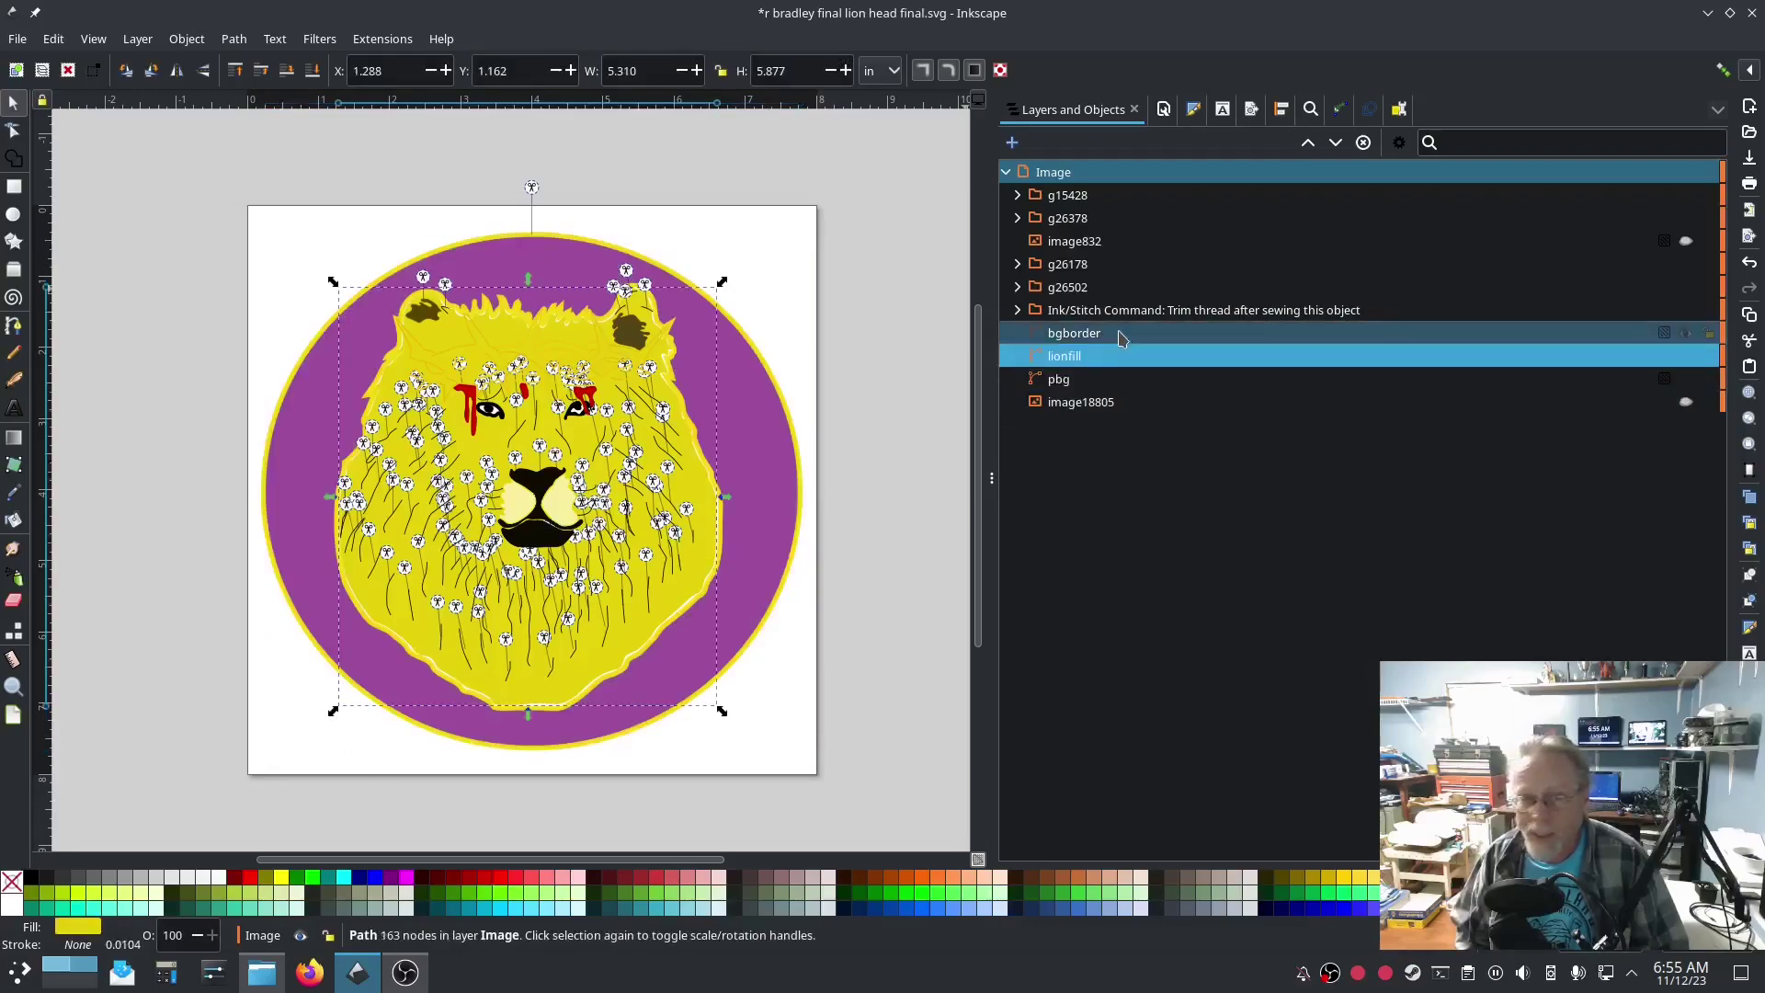
{"action": "left_click", "coordinate": [1140, 357]}
{"action": "left_click", "coordinate": [1143, 335]}
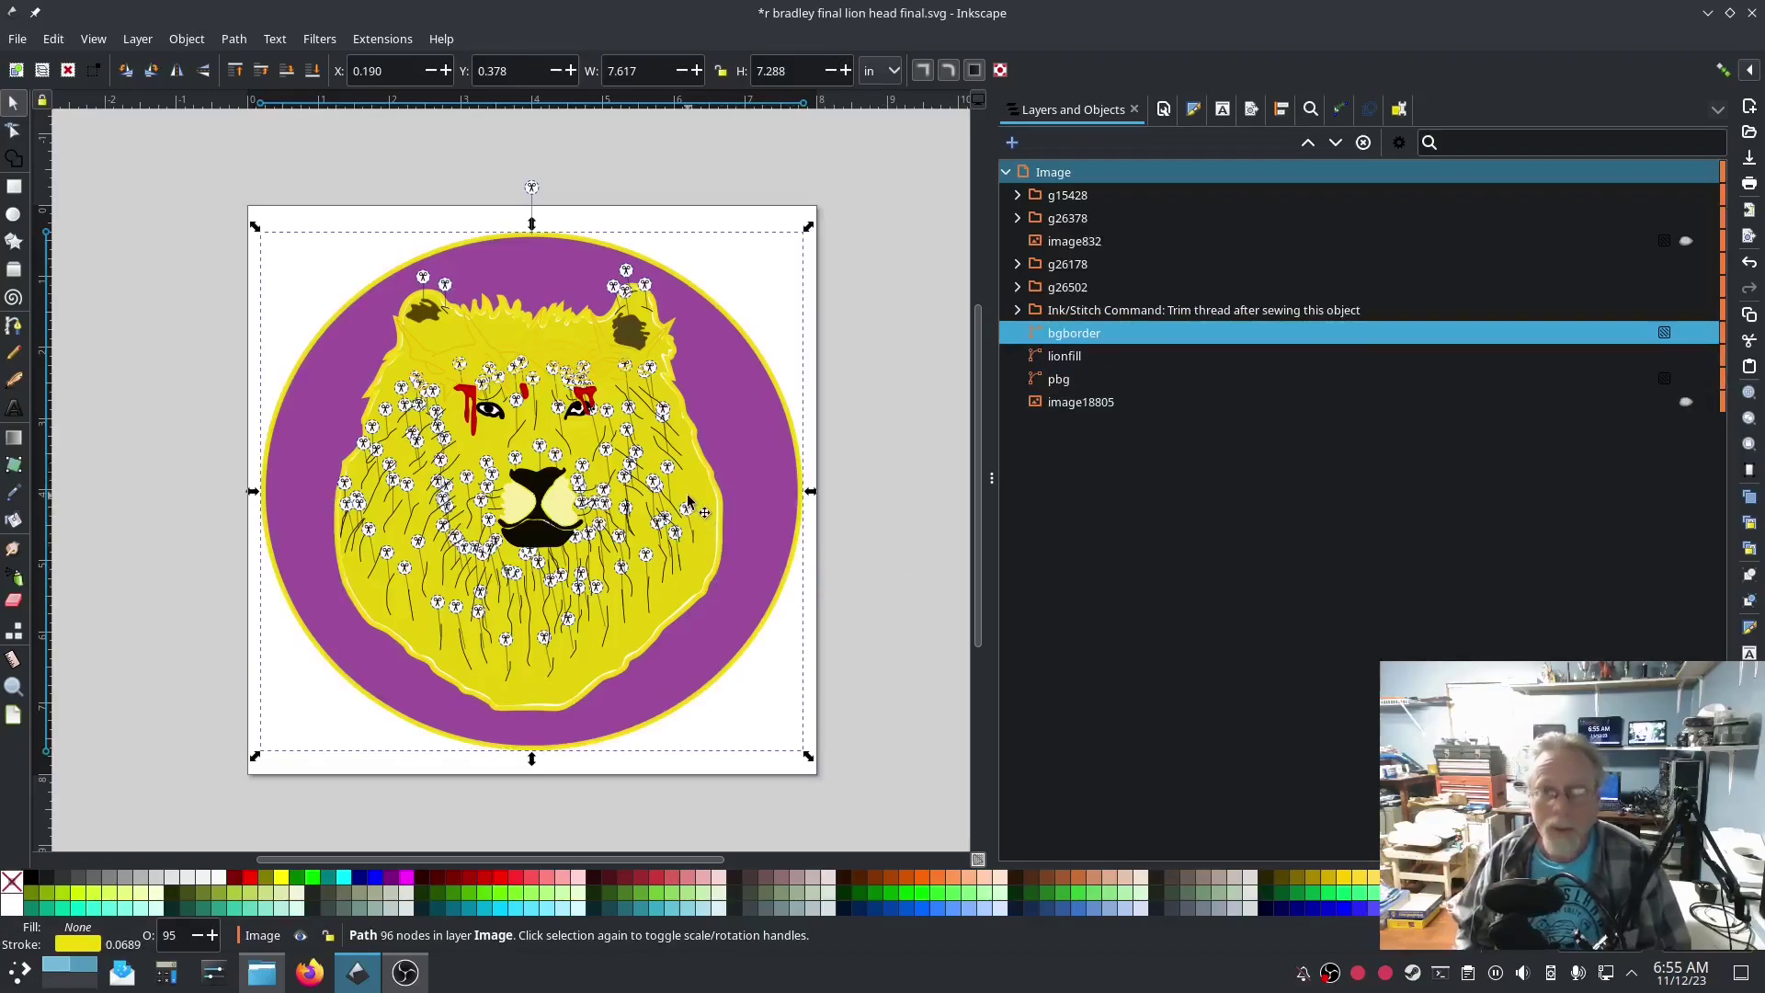
Step: Open the Ink/Stitch Simulator / Realistic Preview for the whole Image layer
{"action": "left_click", "coordinate": [1062, 173]}
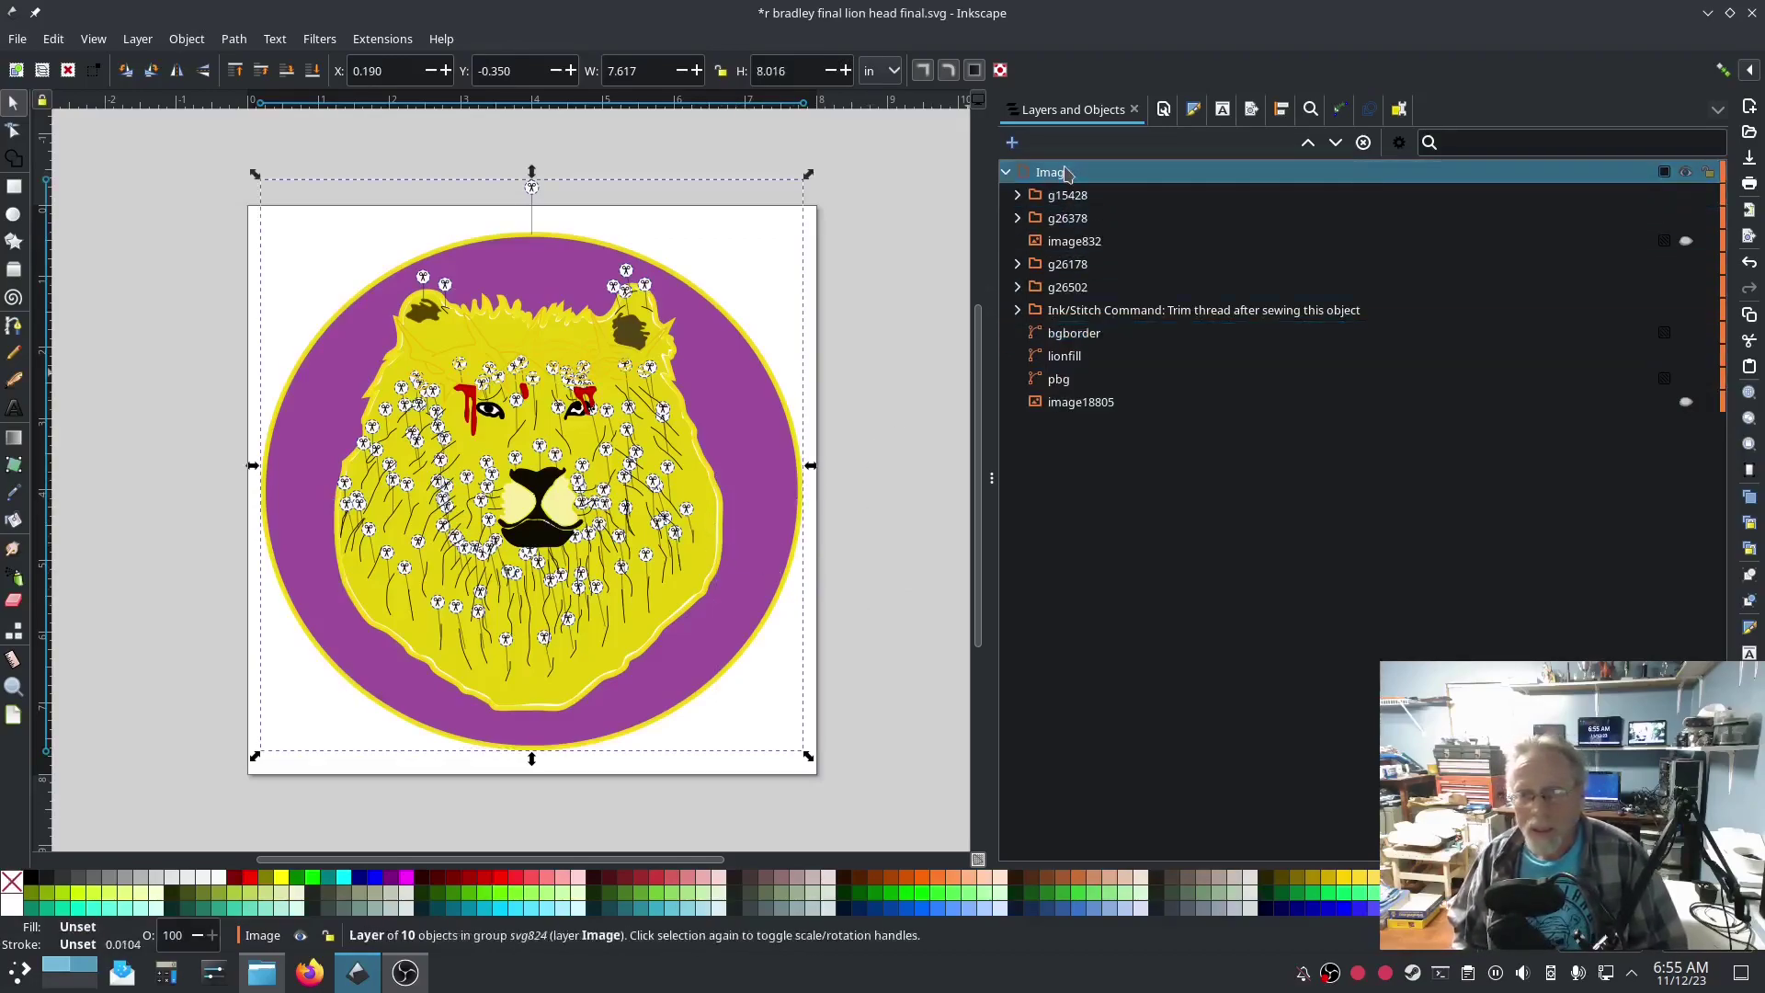
{"action": "left_click", "coordinate": [382, 39]}
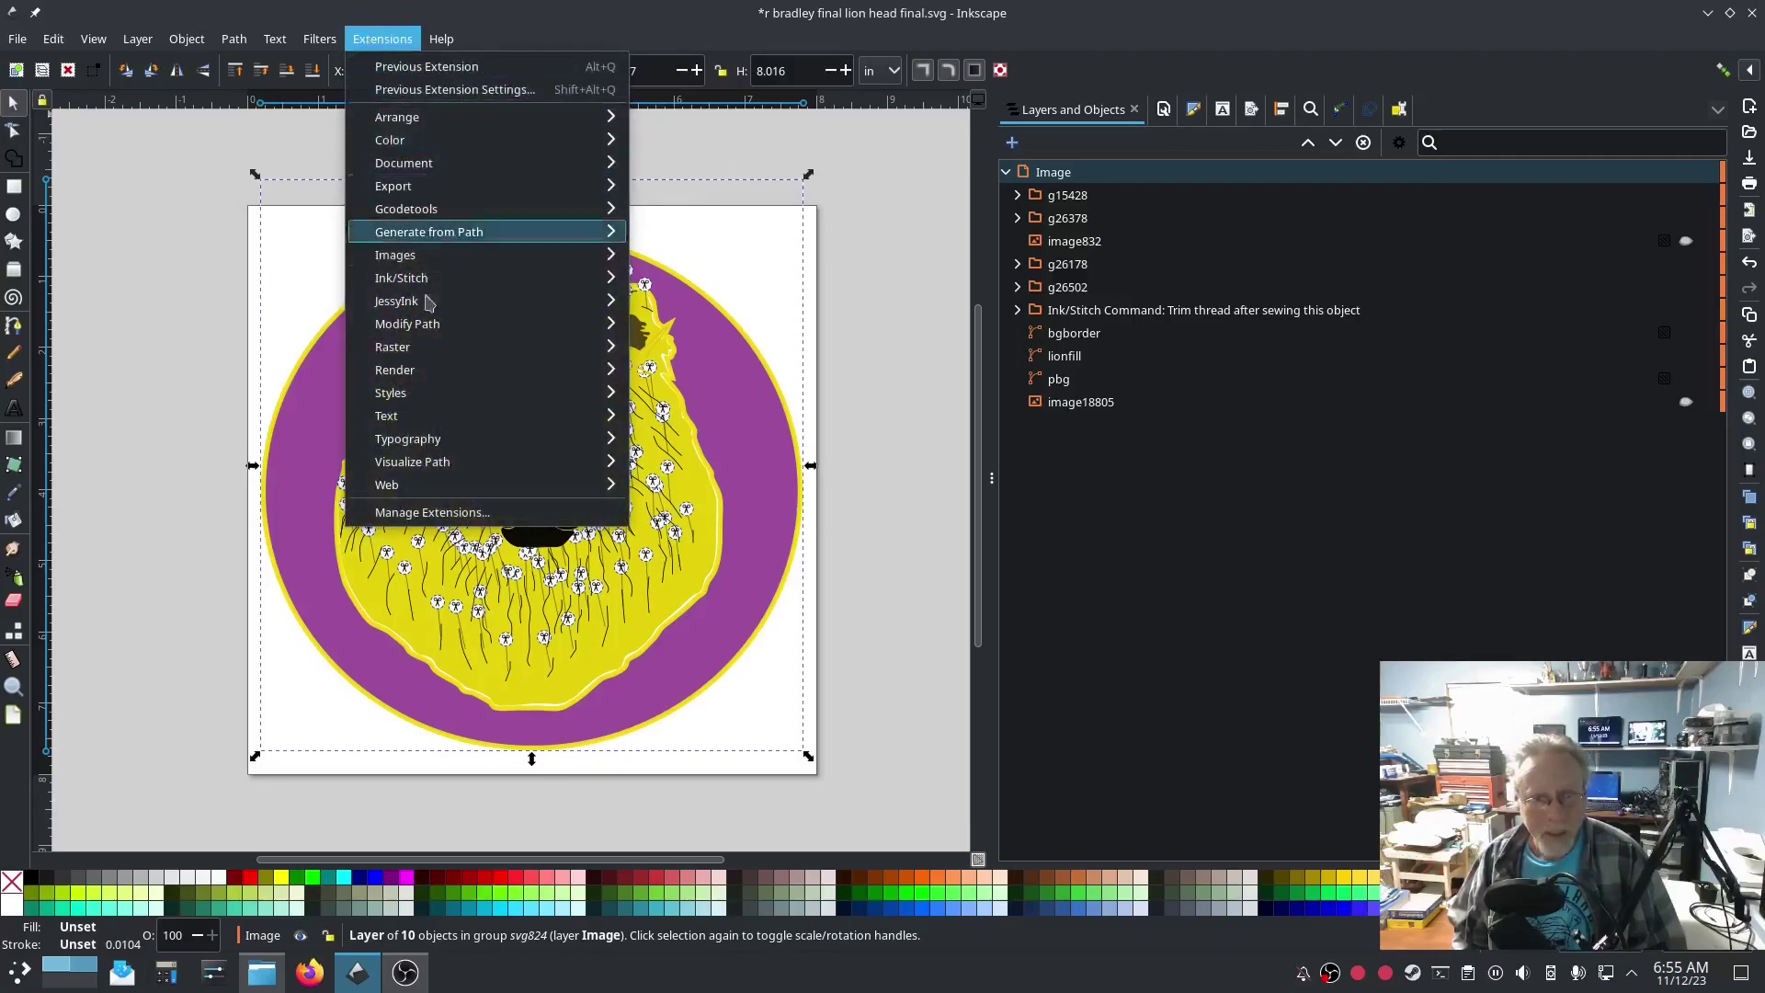
{"action": "mouse_move", "coordinate": [472, 279]}
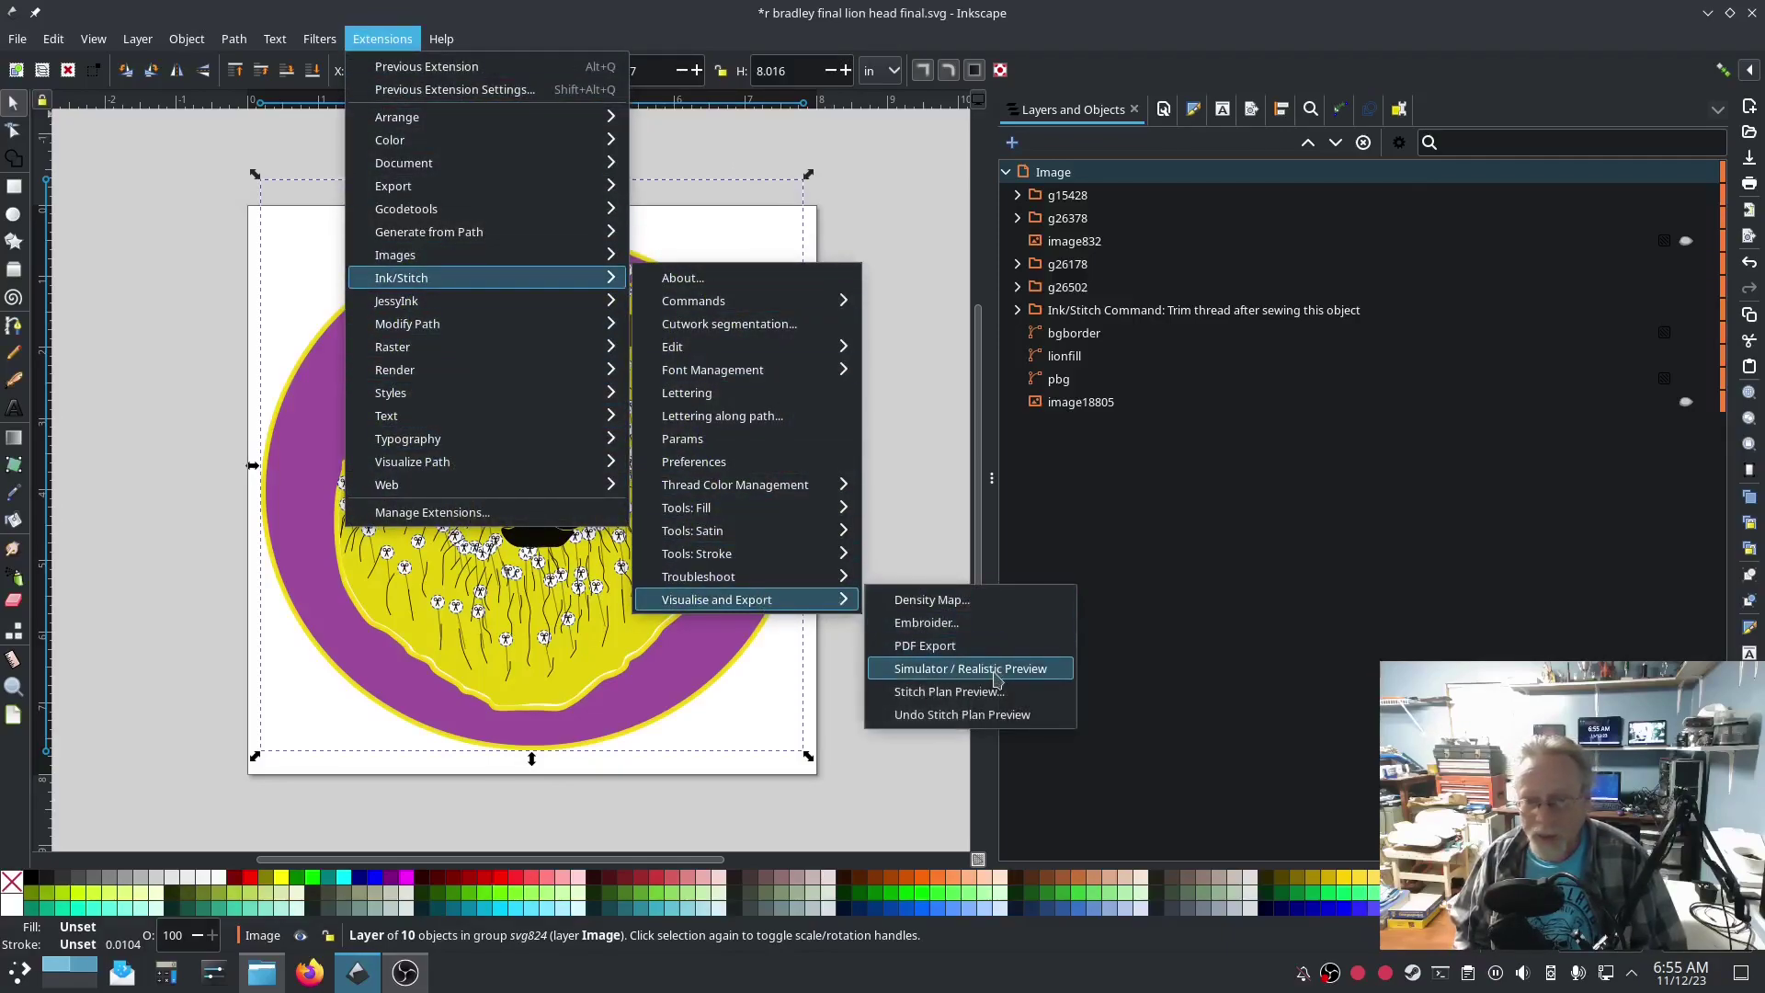
{"action": "left_click", "coordinate": [983, 670]}
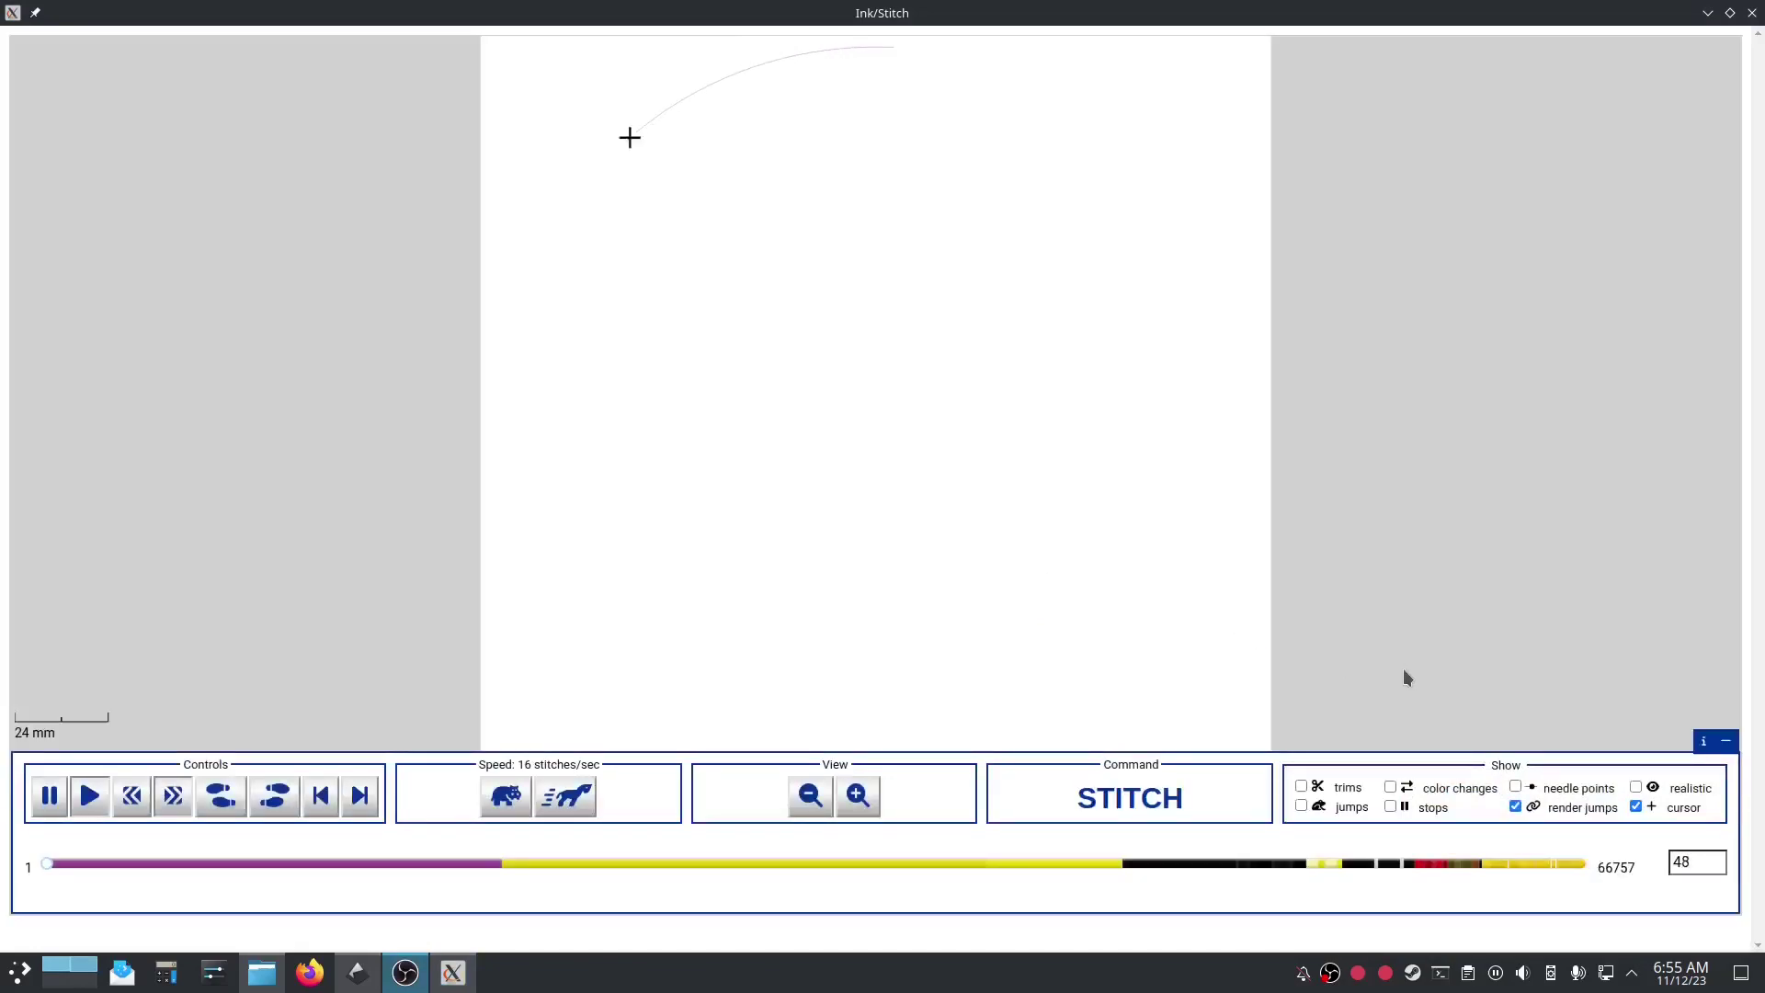
Step: Play the stitch simulation through to the end at 8192 stitches/sec and show the color change markers
{"action": "left_click", "coordinate": [574, 798]}
{"action": "left_click", "coordinate": [573, 798]}
{"action": "left_click", "coordinate": [574, 798]}
{"action": "left_click", "coordinate": [573, 798]}
{"action": "left_click", "coordinate": [574, 798]}
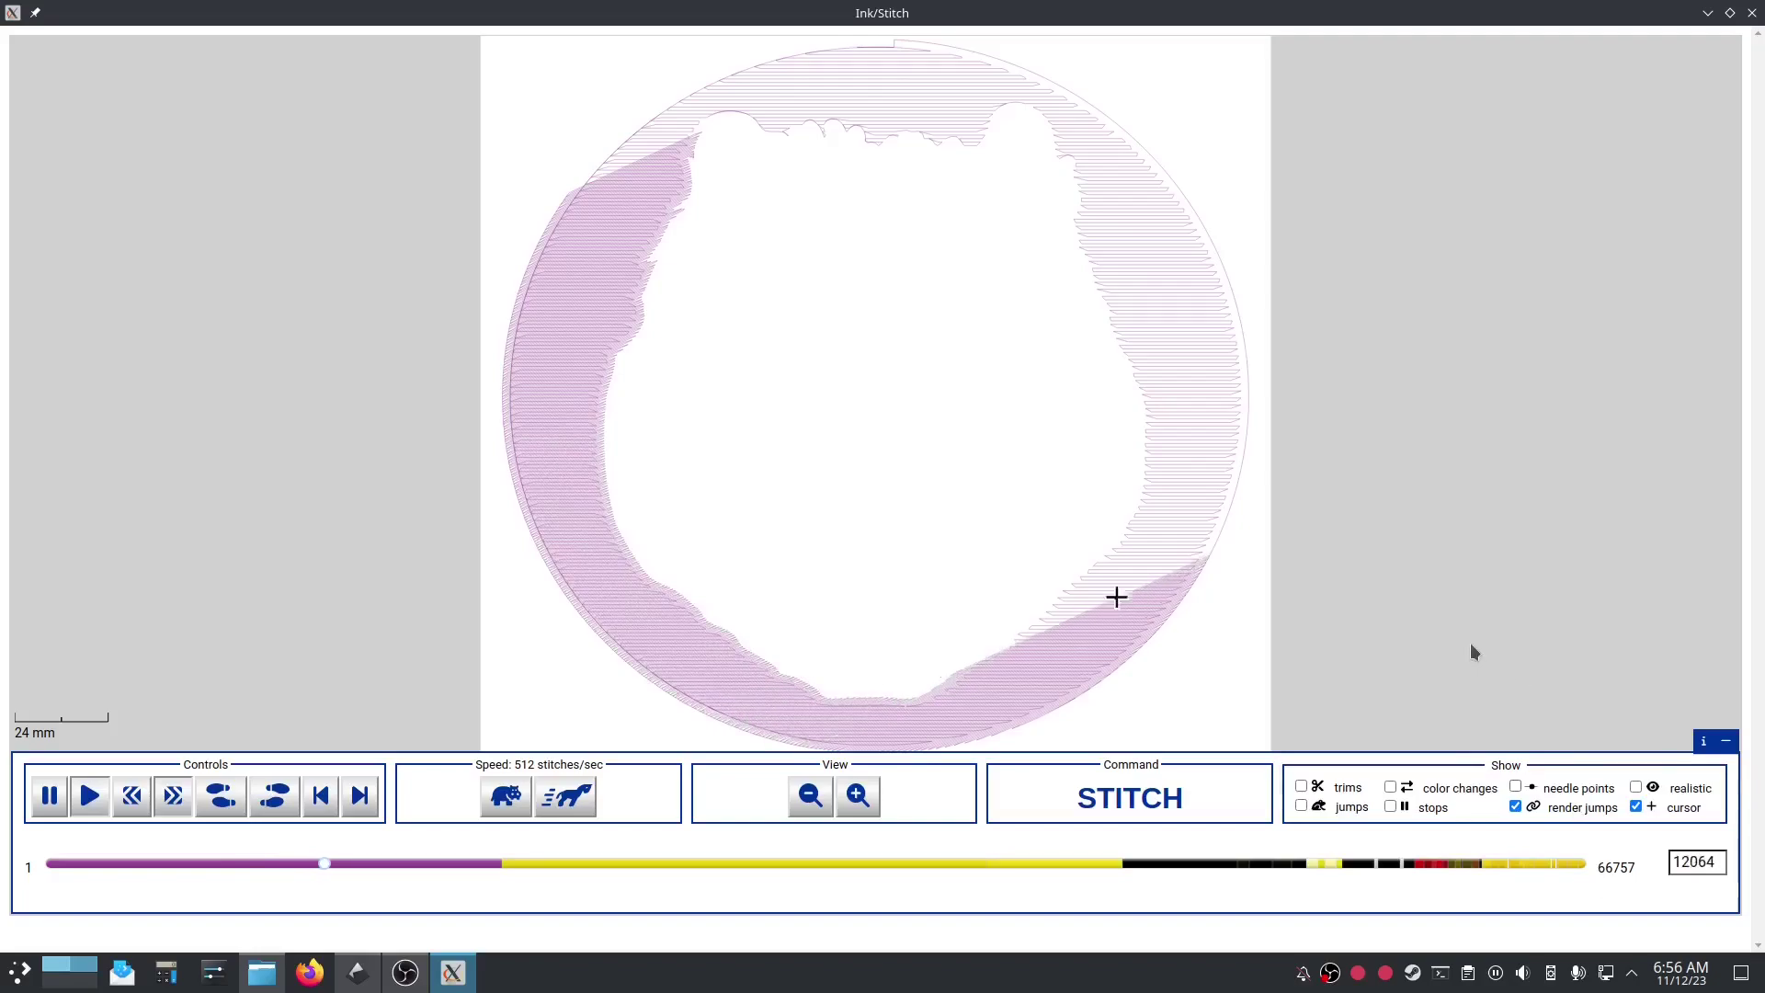
{"action": "left_click", "coordinate": [568, 807]}
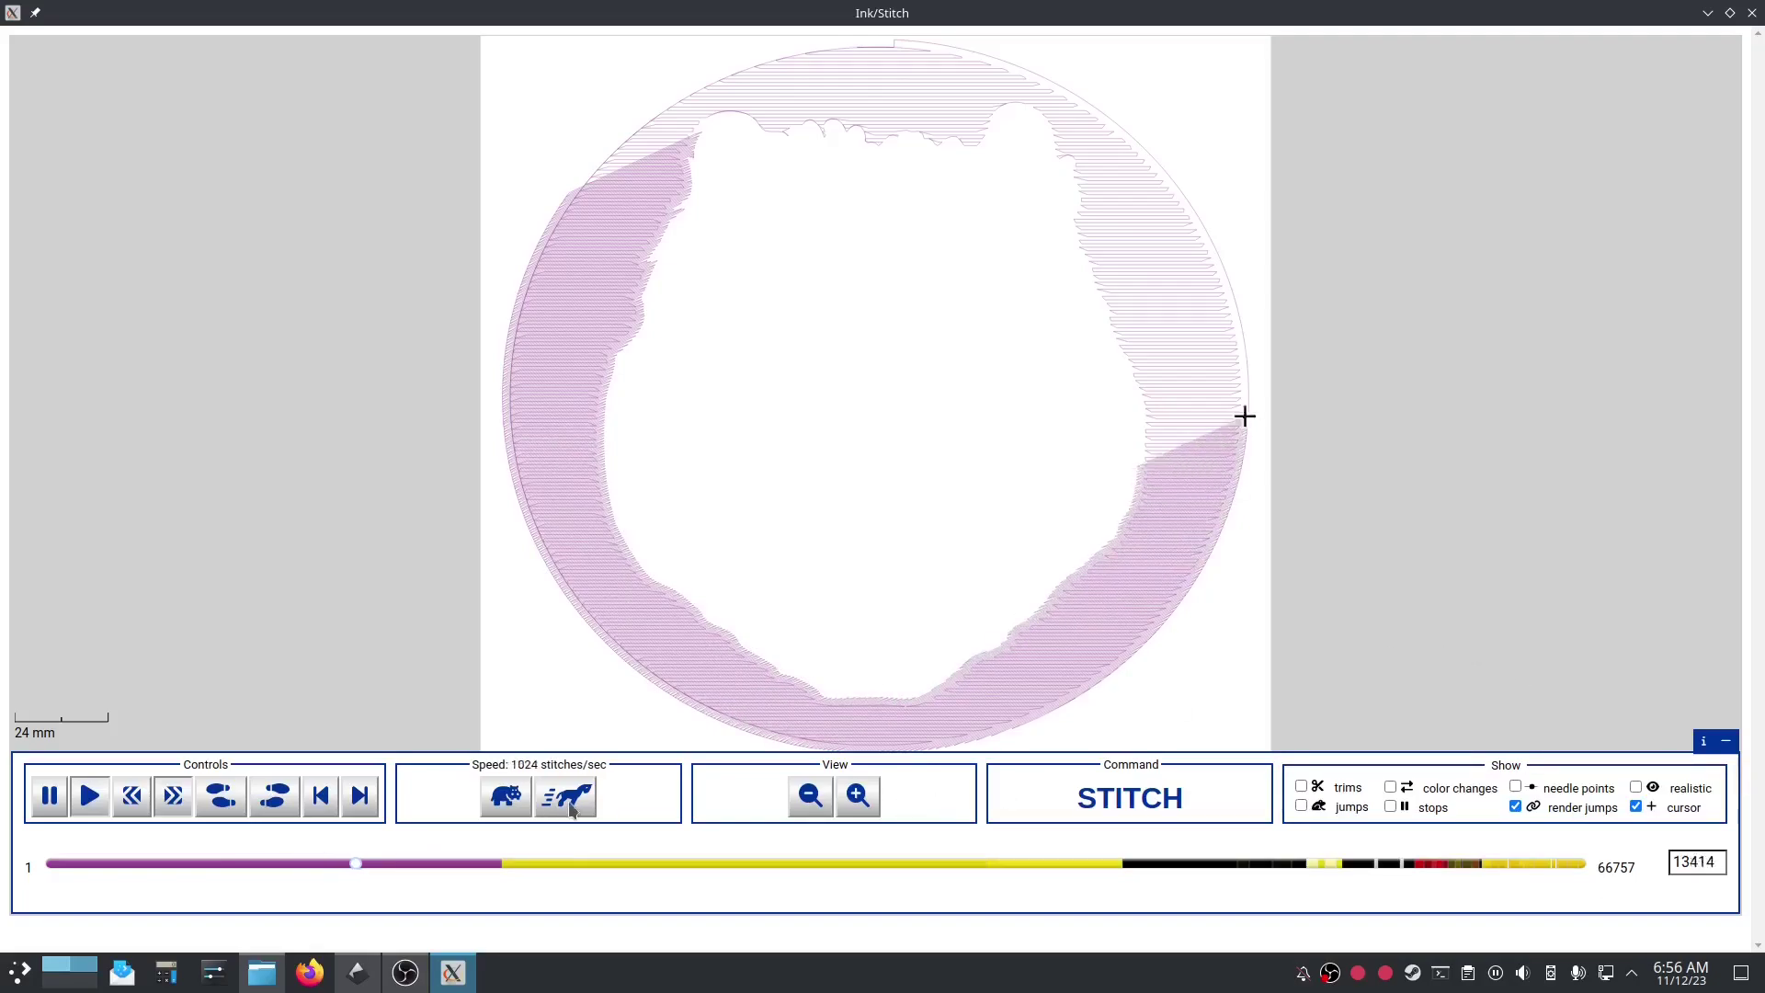
{"action": "left_click", "coordinate": [568, 807]}
{"action": "left_click", "coordinate": [568, 807]}
{"action": "left_click", "coordinate": [568, 807]}
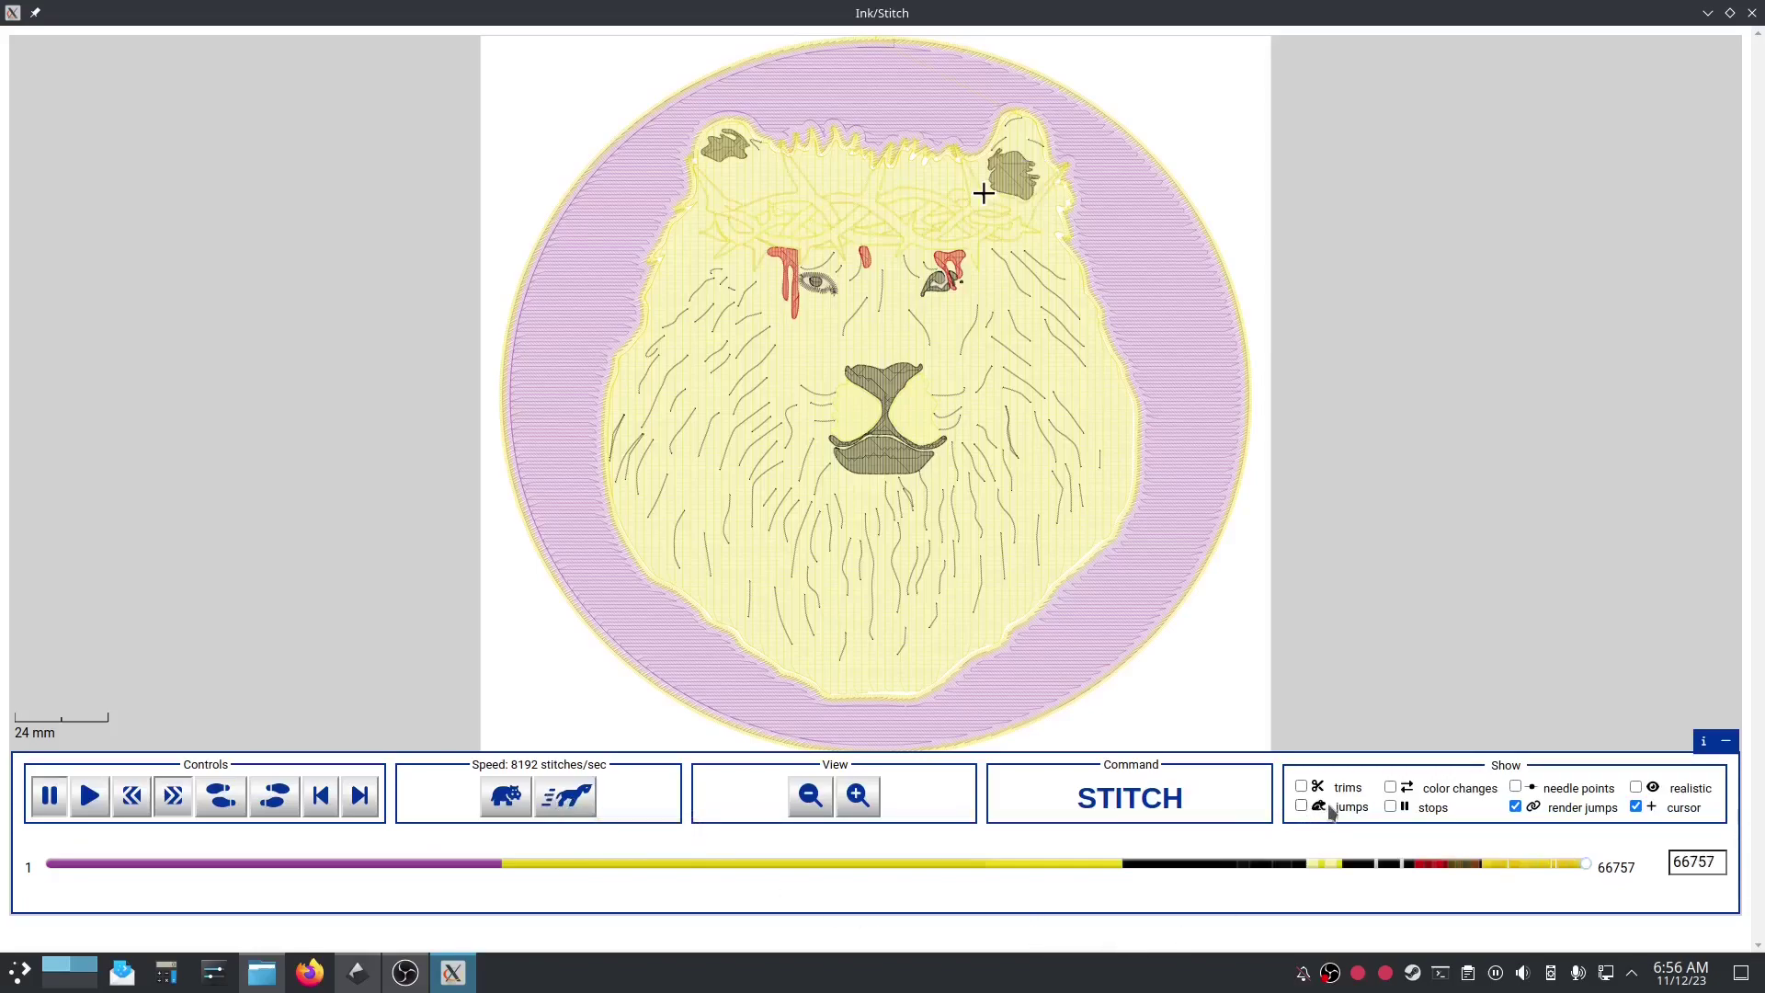
{"action": "left_click", "coordinate": [1389, 788]}
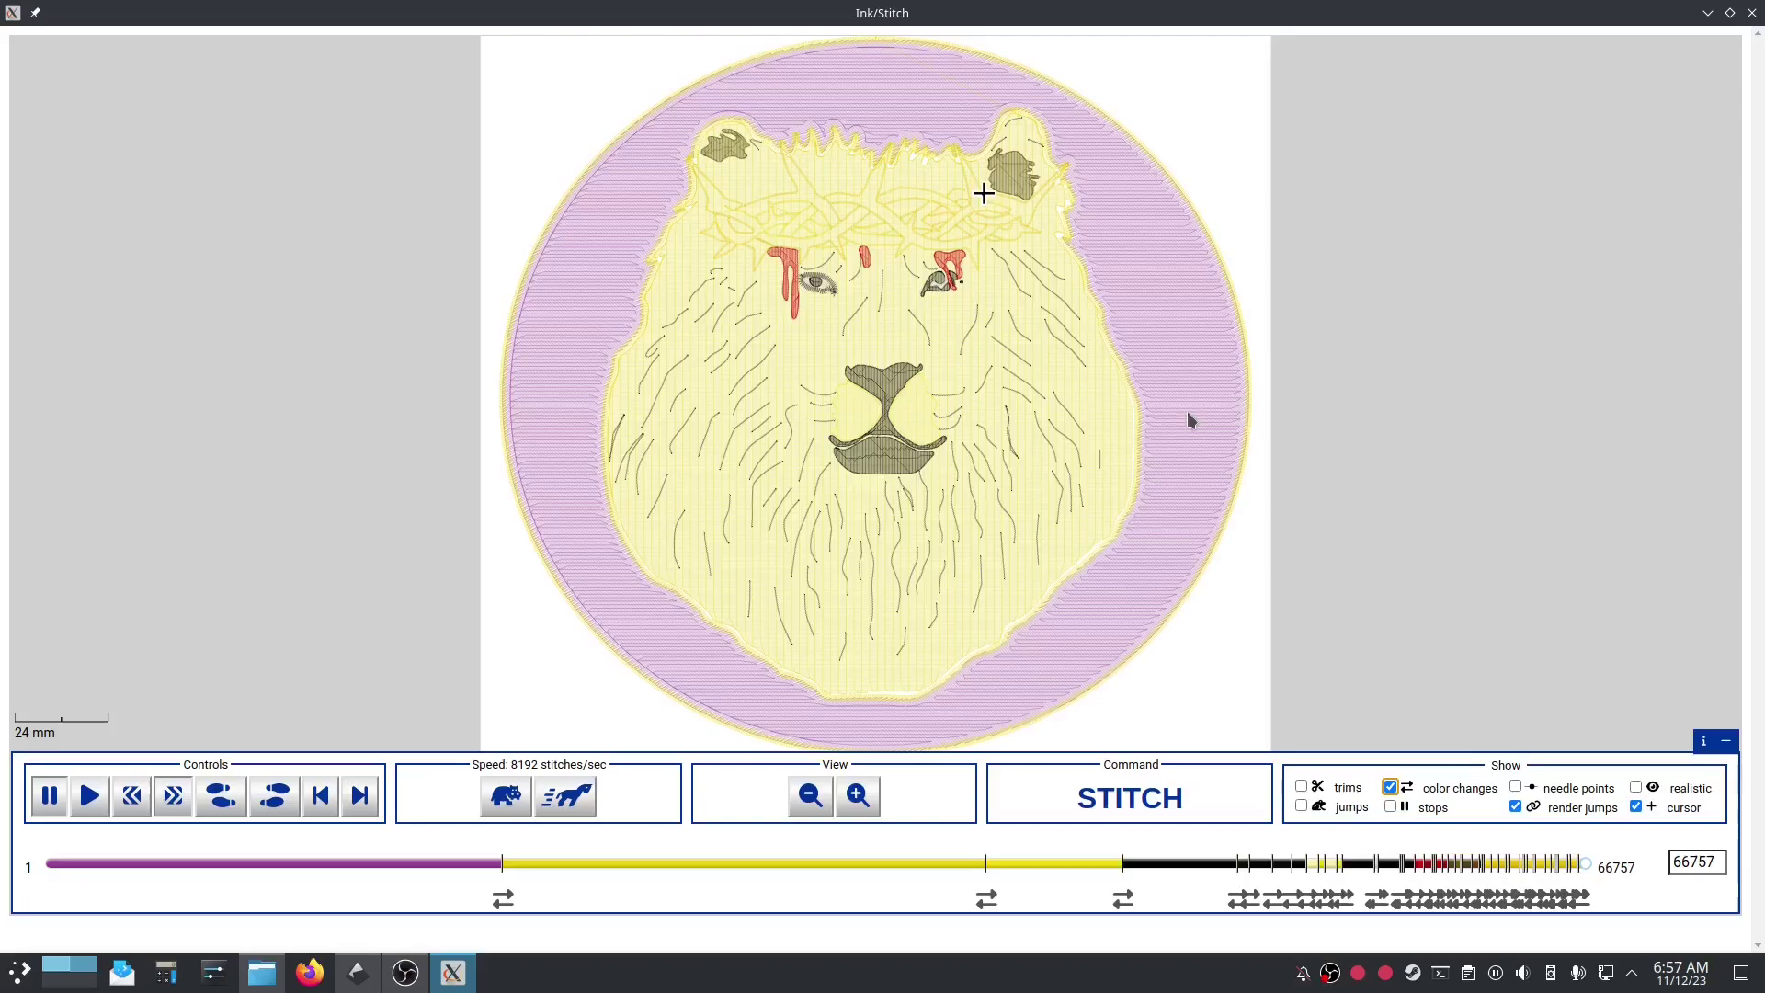
Step: Close the stitch simulator and check the pbg, lionfill and bgborder paths in turn in the object list
{"action": "left_click_drag", "start_coordinate": [1098, 416], "coordinate": [1111, 414]}
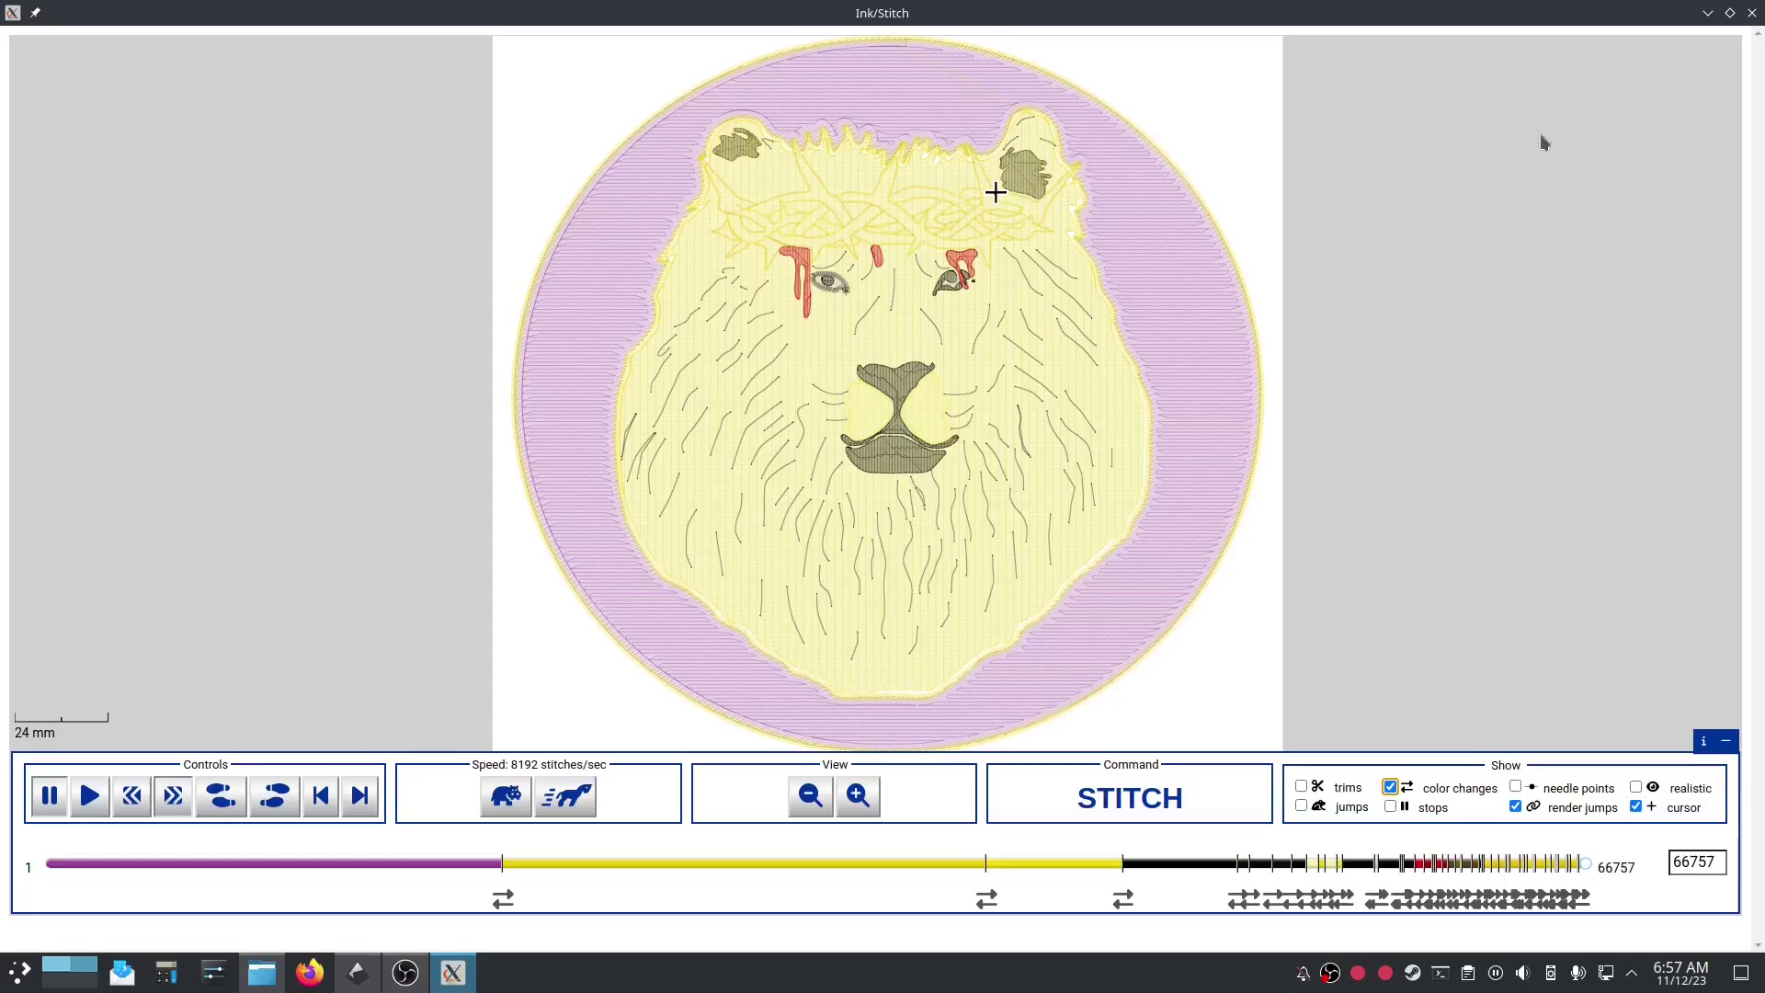
{"action": "left_click", "coordinate": [1752, 13]}
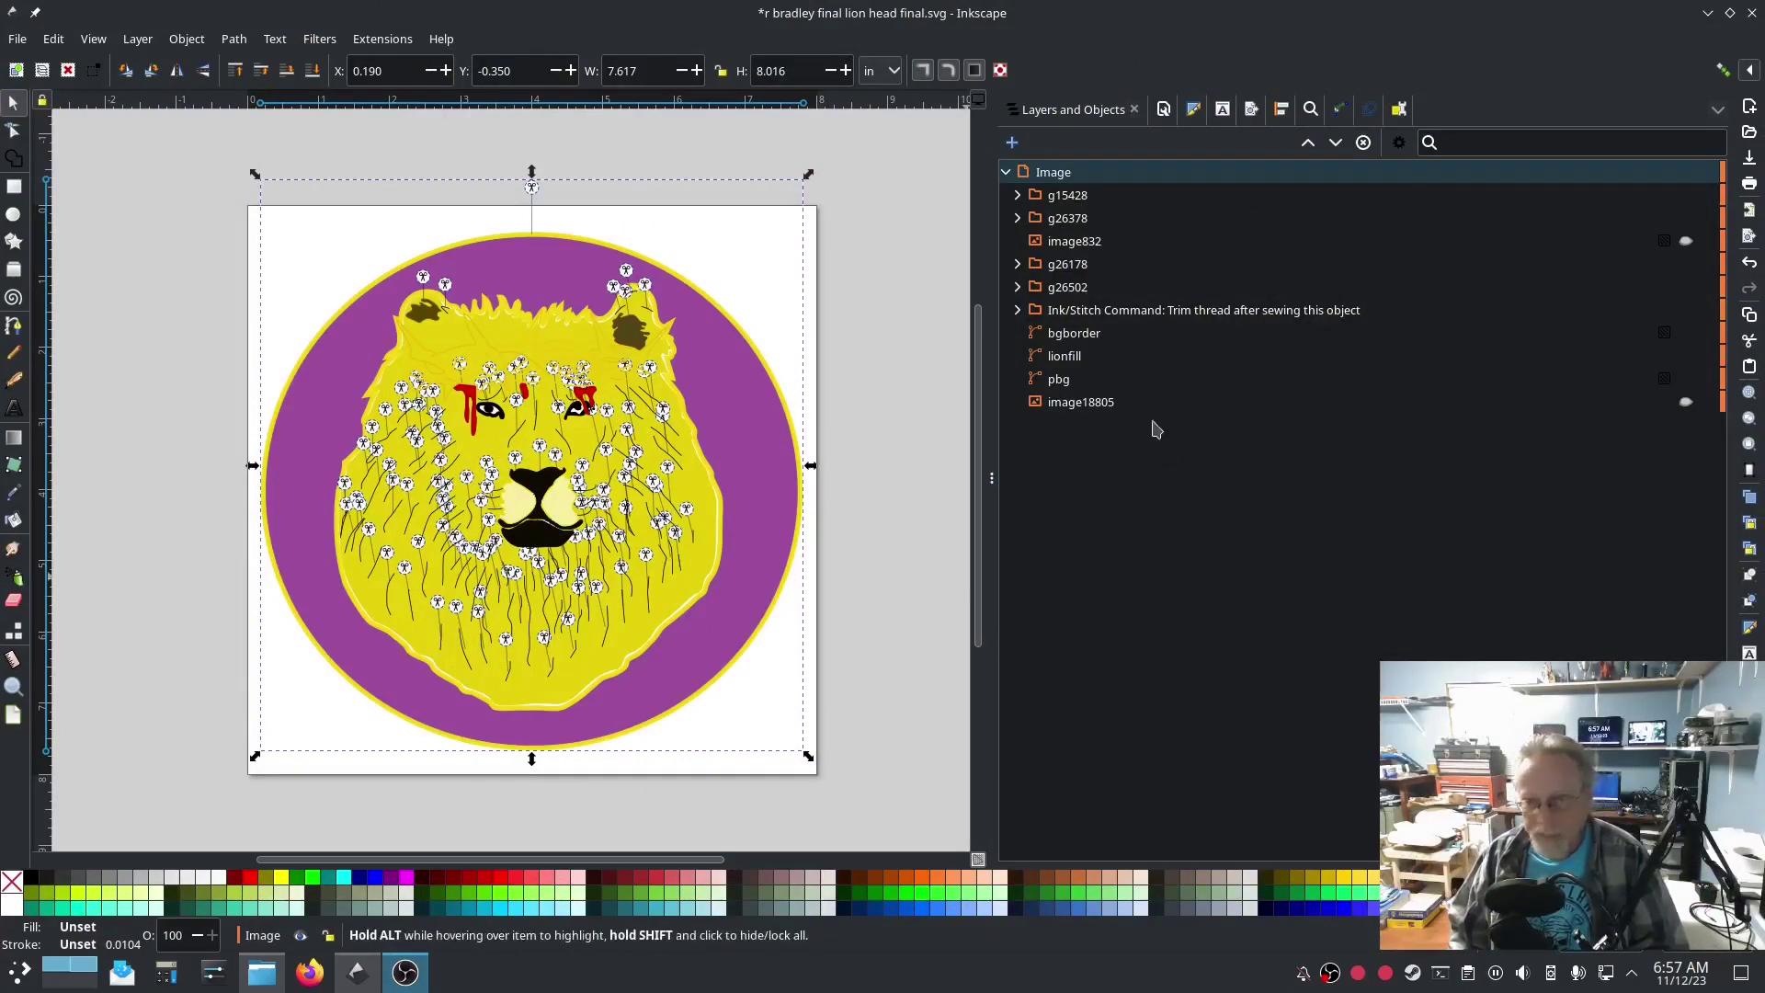
{"action": "left_click", "coordinate": [1108, 380]}
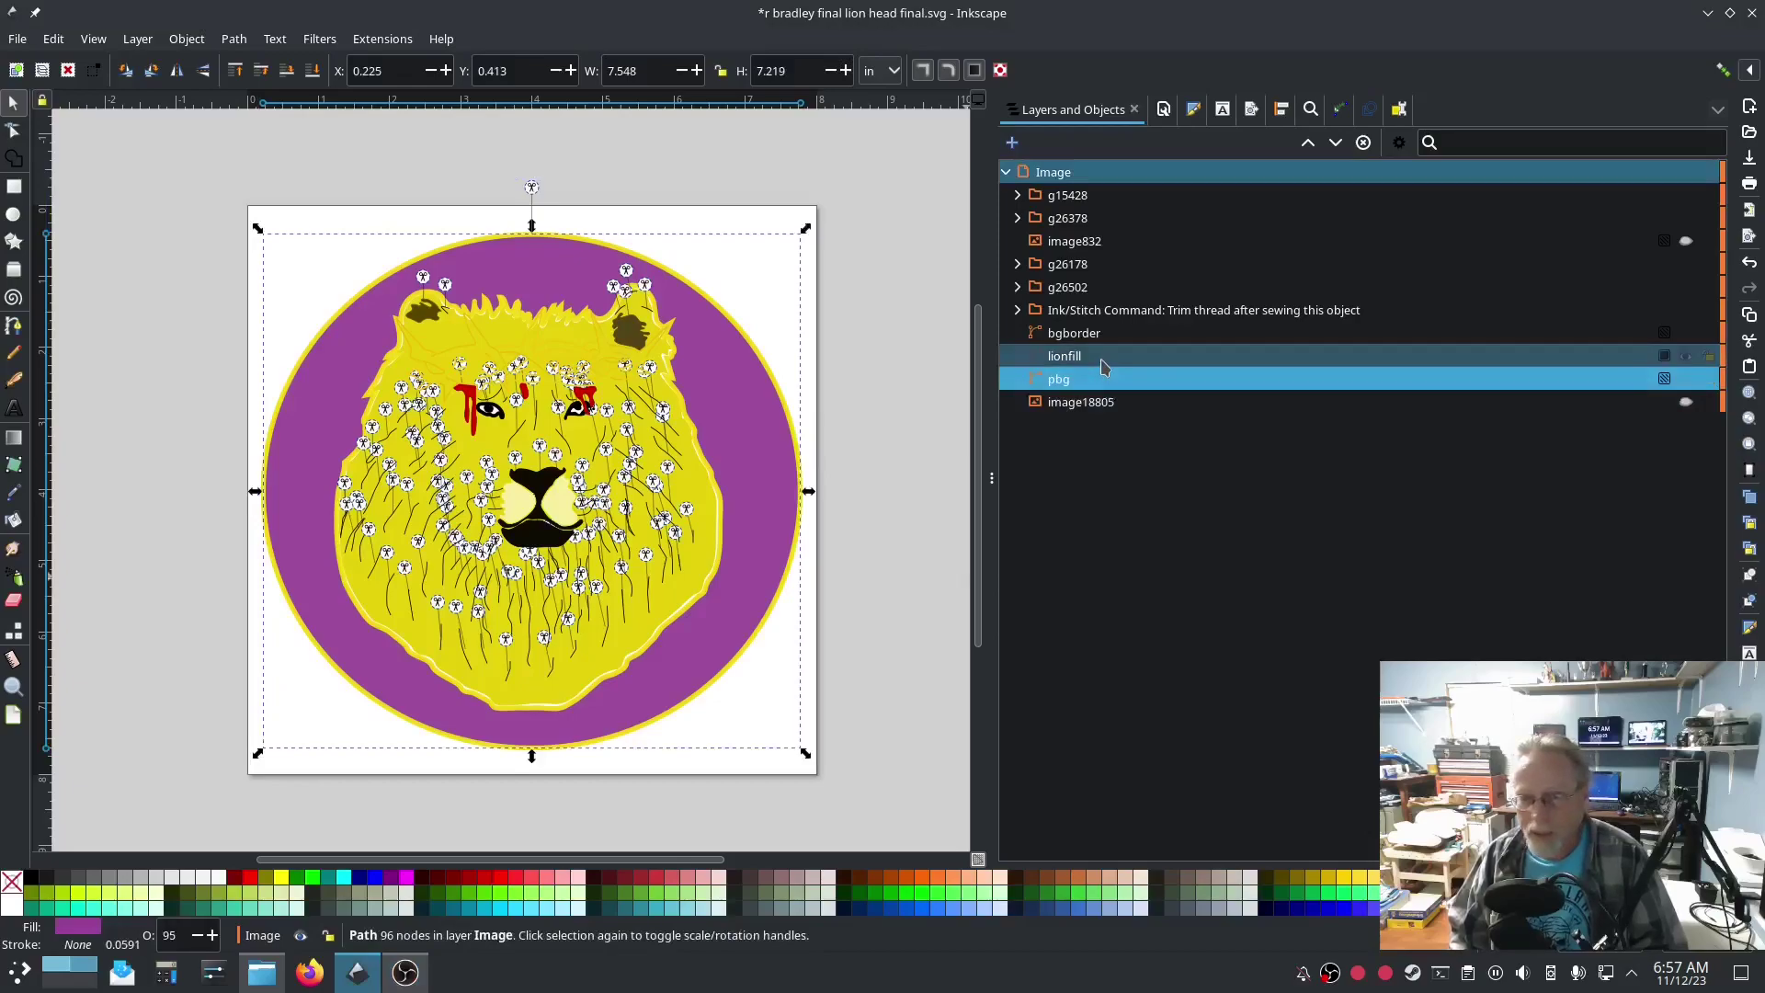
{"action": "left_click", "coordinate": [1104, 367]}
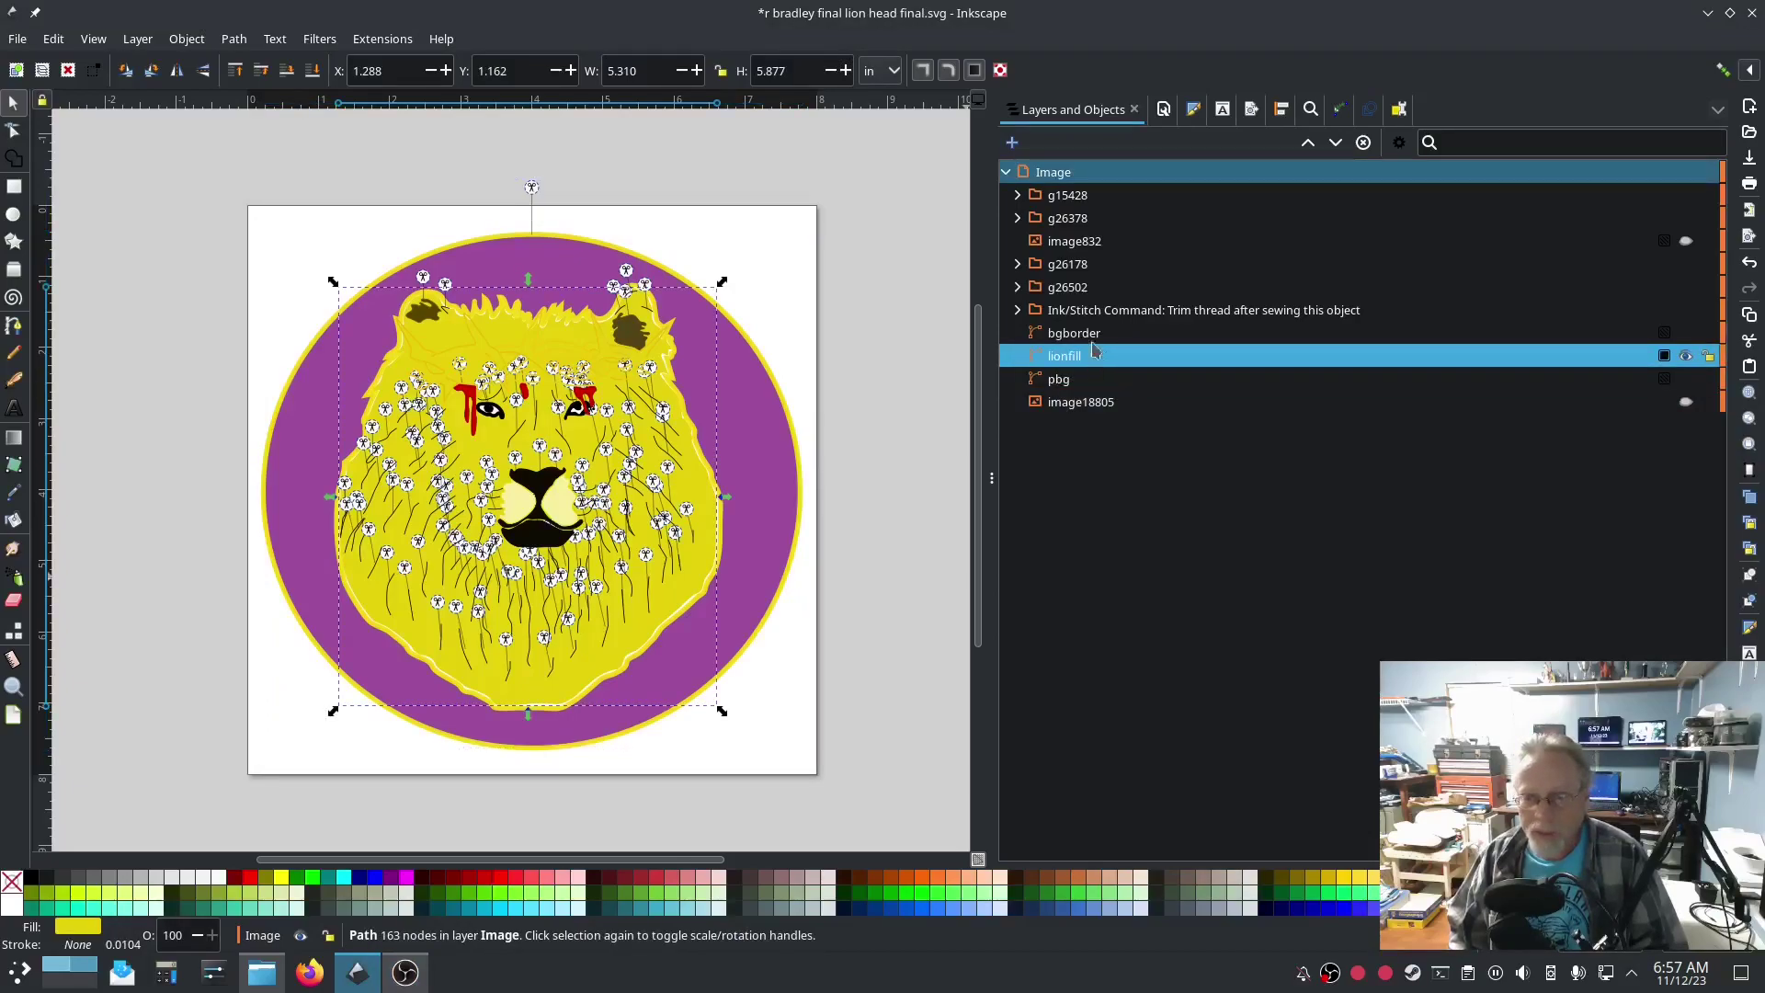
{"action": "left_click", "coordinate": [1094, 337]}
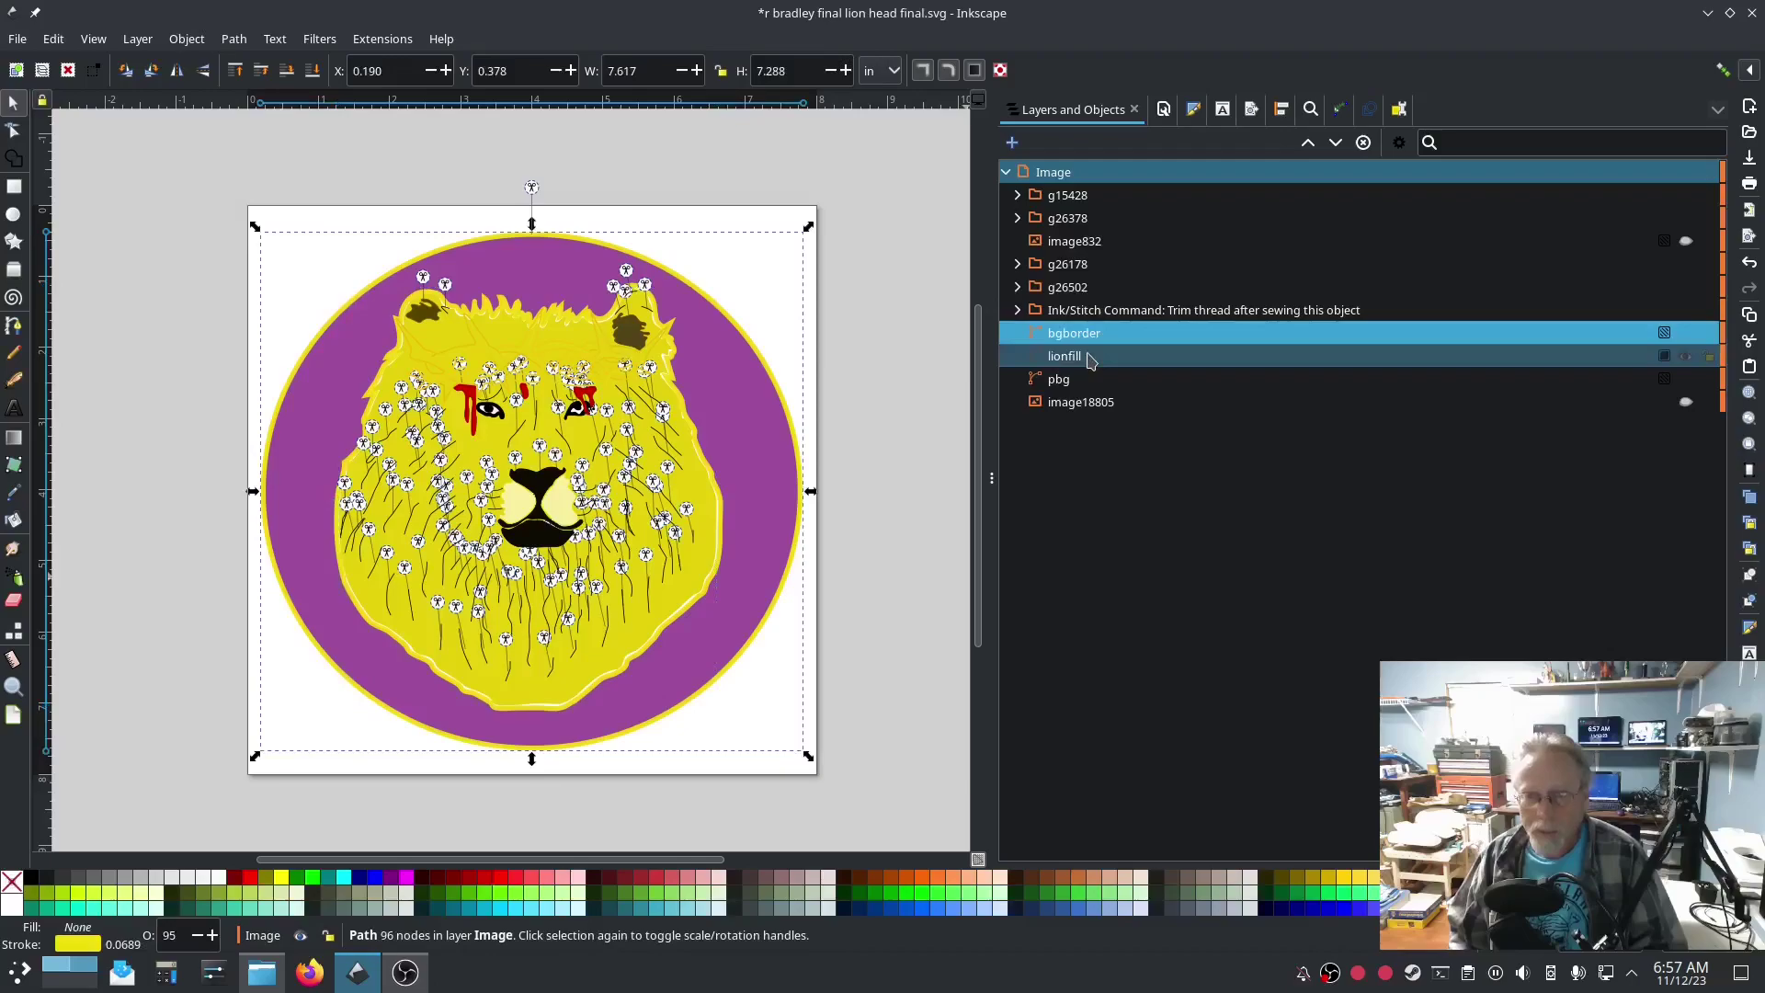
{"action": "left_click", "coordinate": [1090, 359]}
{"action": "left_click", "coordinate": [1093, 337]}
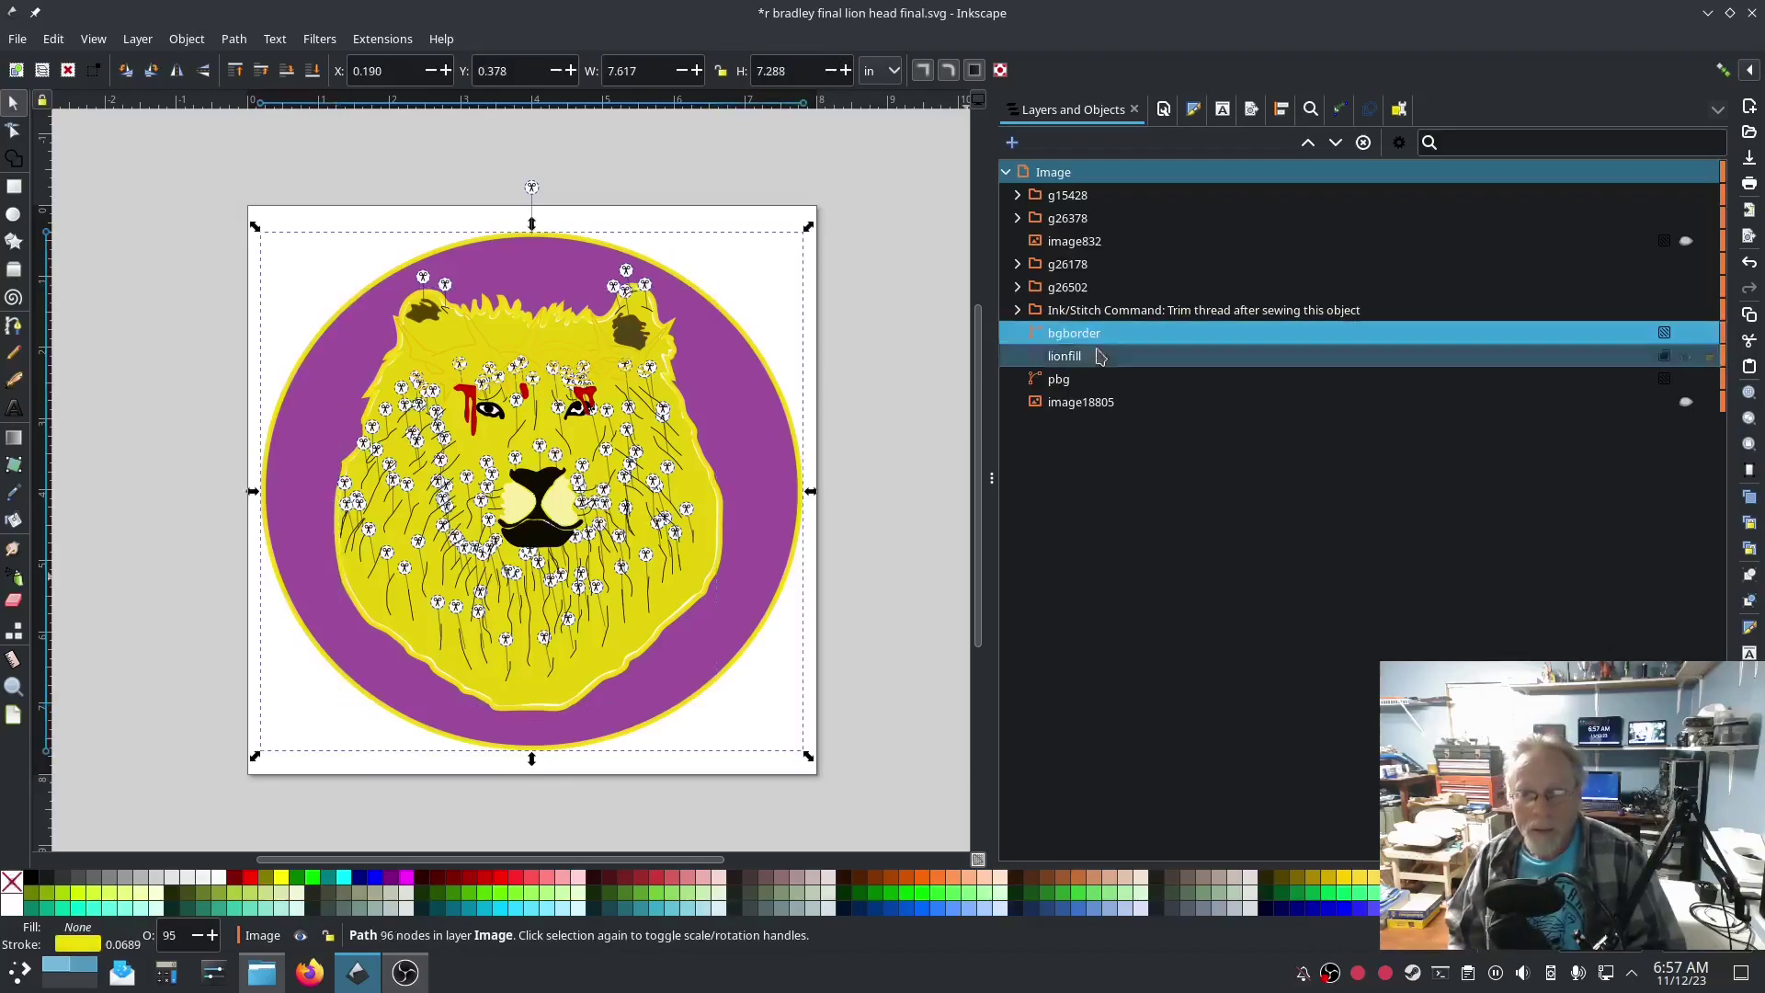
{"action": "left_click", "coordinate": [1101, 359]}
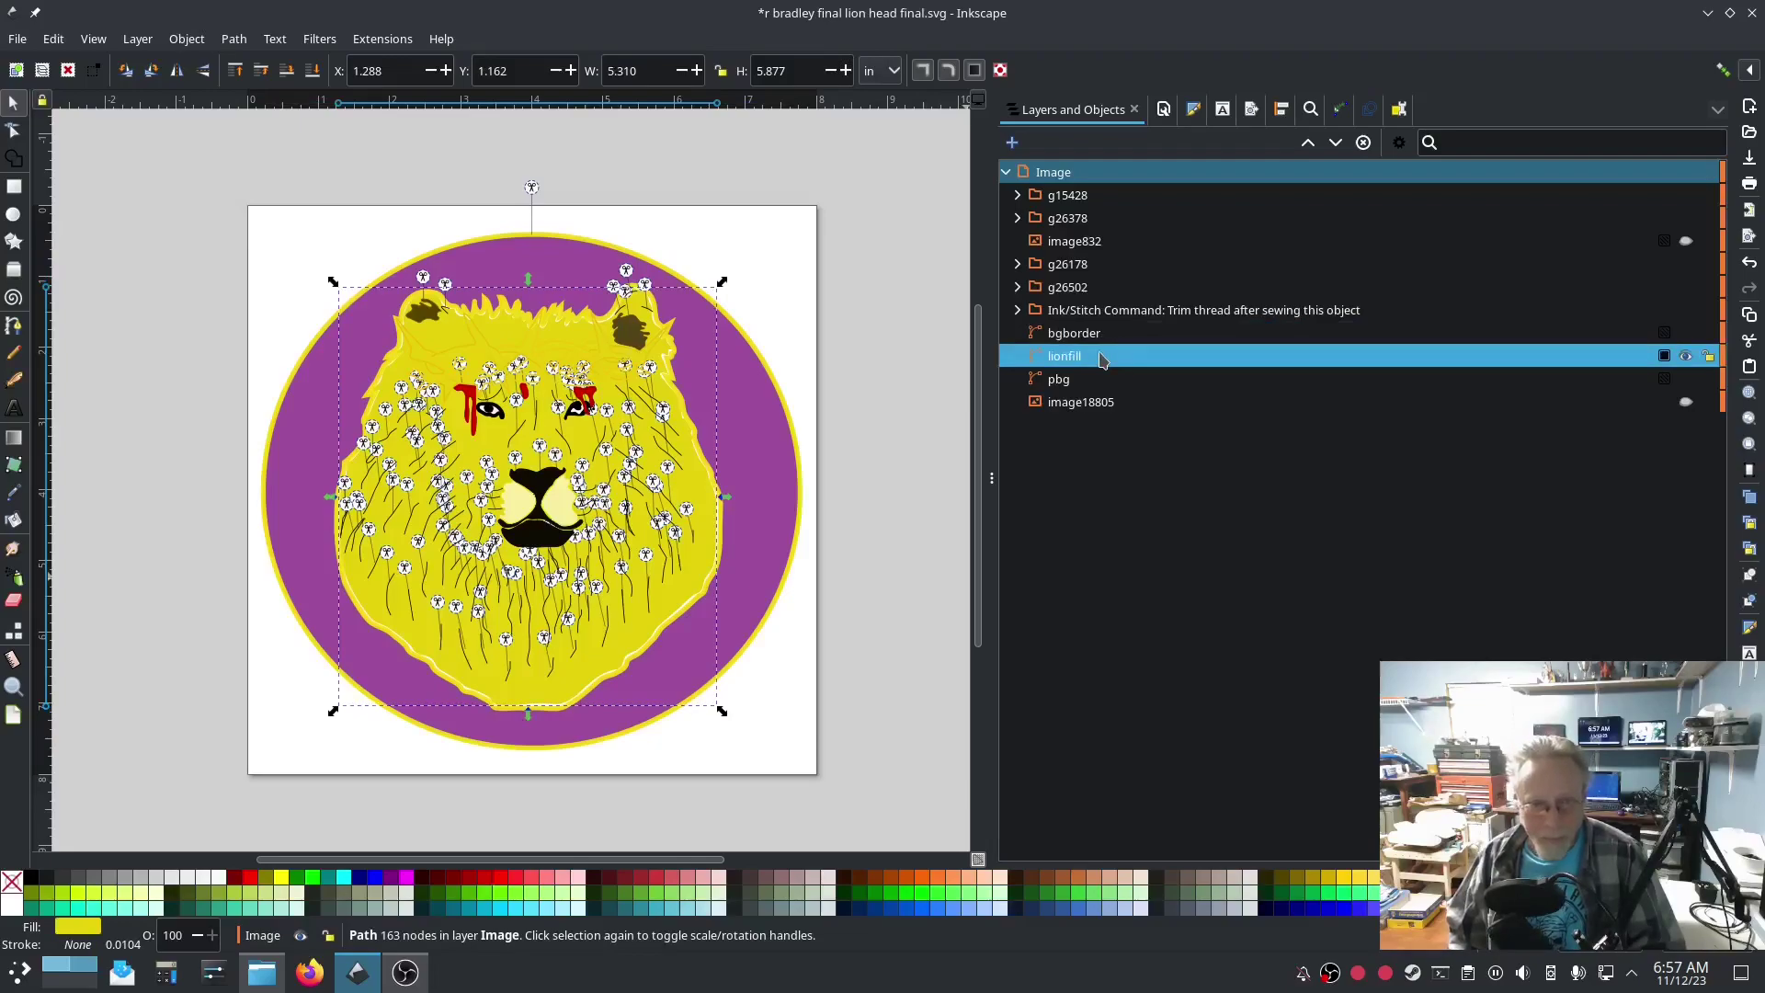
Step: Match bgborder's stroke color to the lion fill's yellow by sampling it from the canvas with the color picker
{"action": "left_click", "coordinate": [1094, 336]}
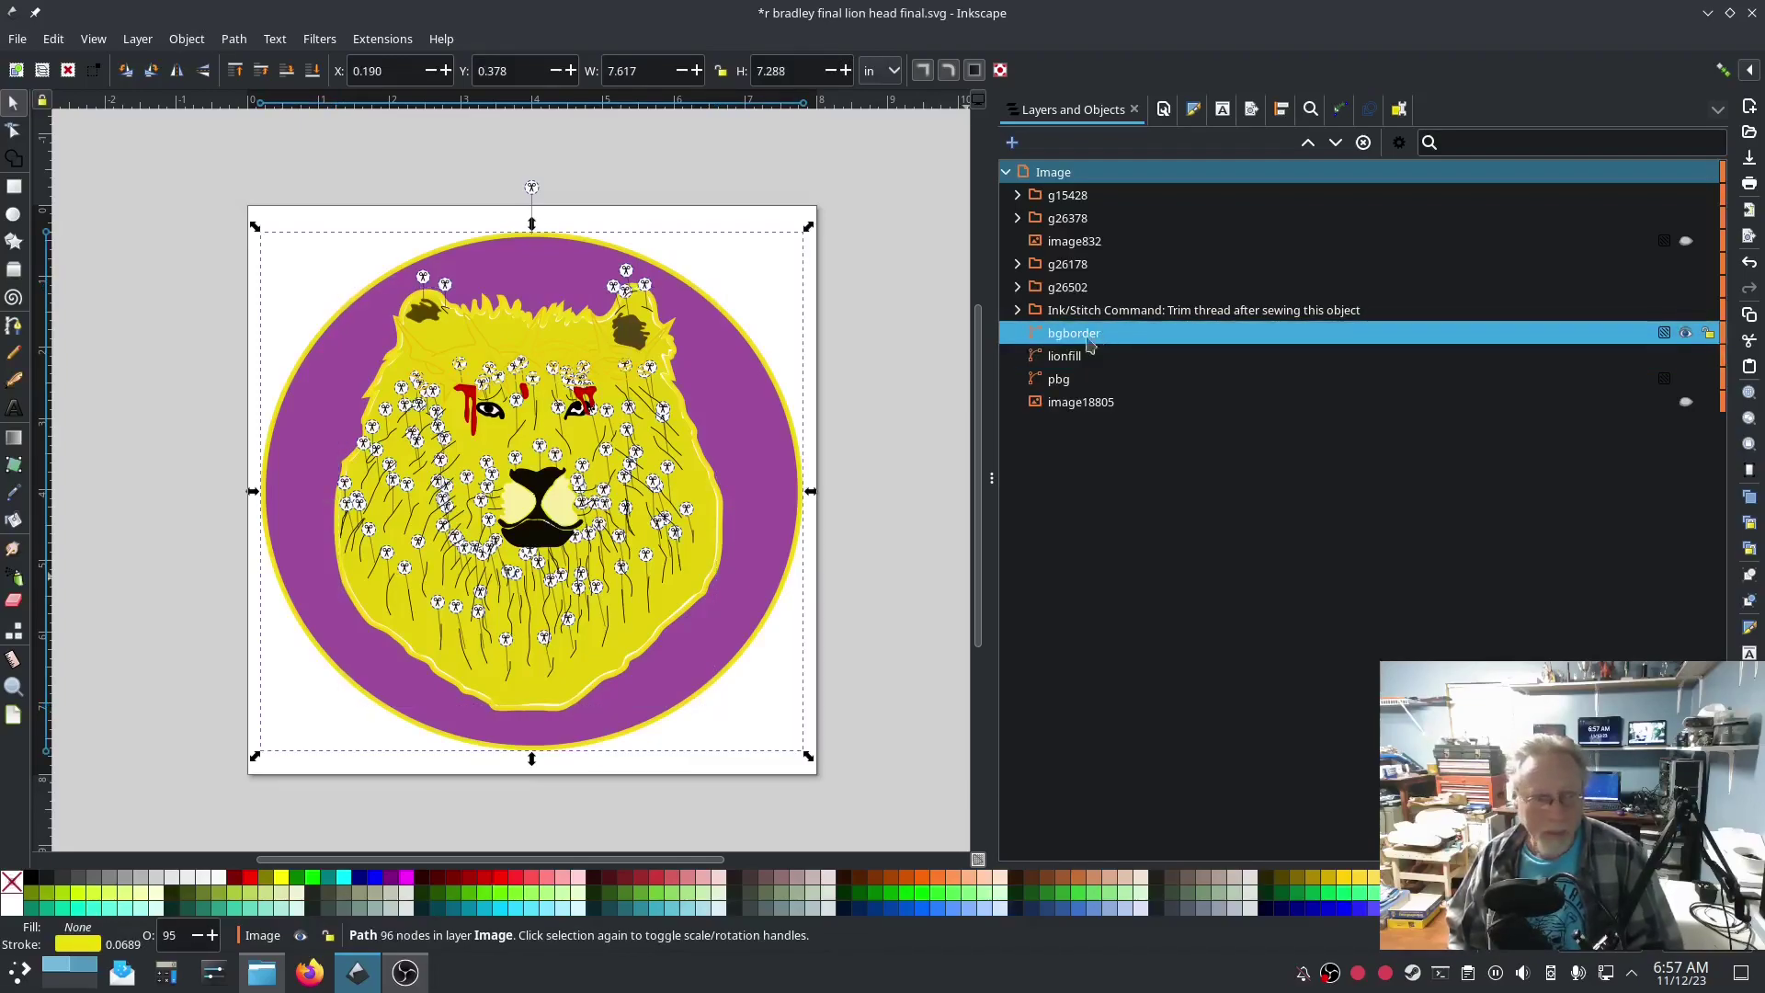
{"action": "left_click", "coordinate": [13, 496]}
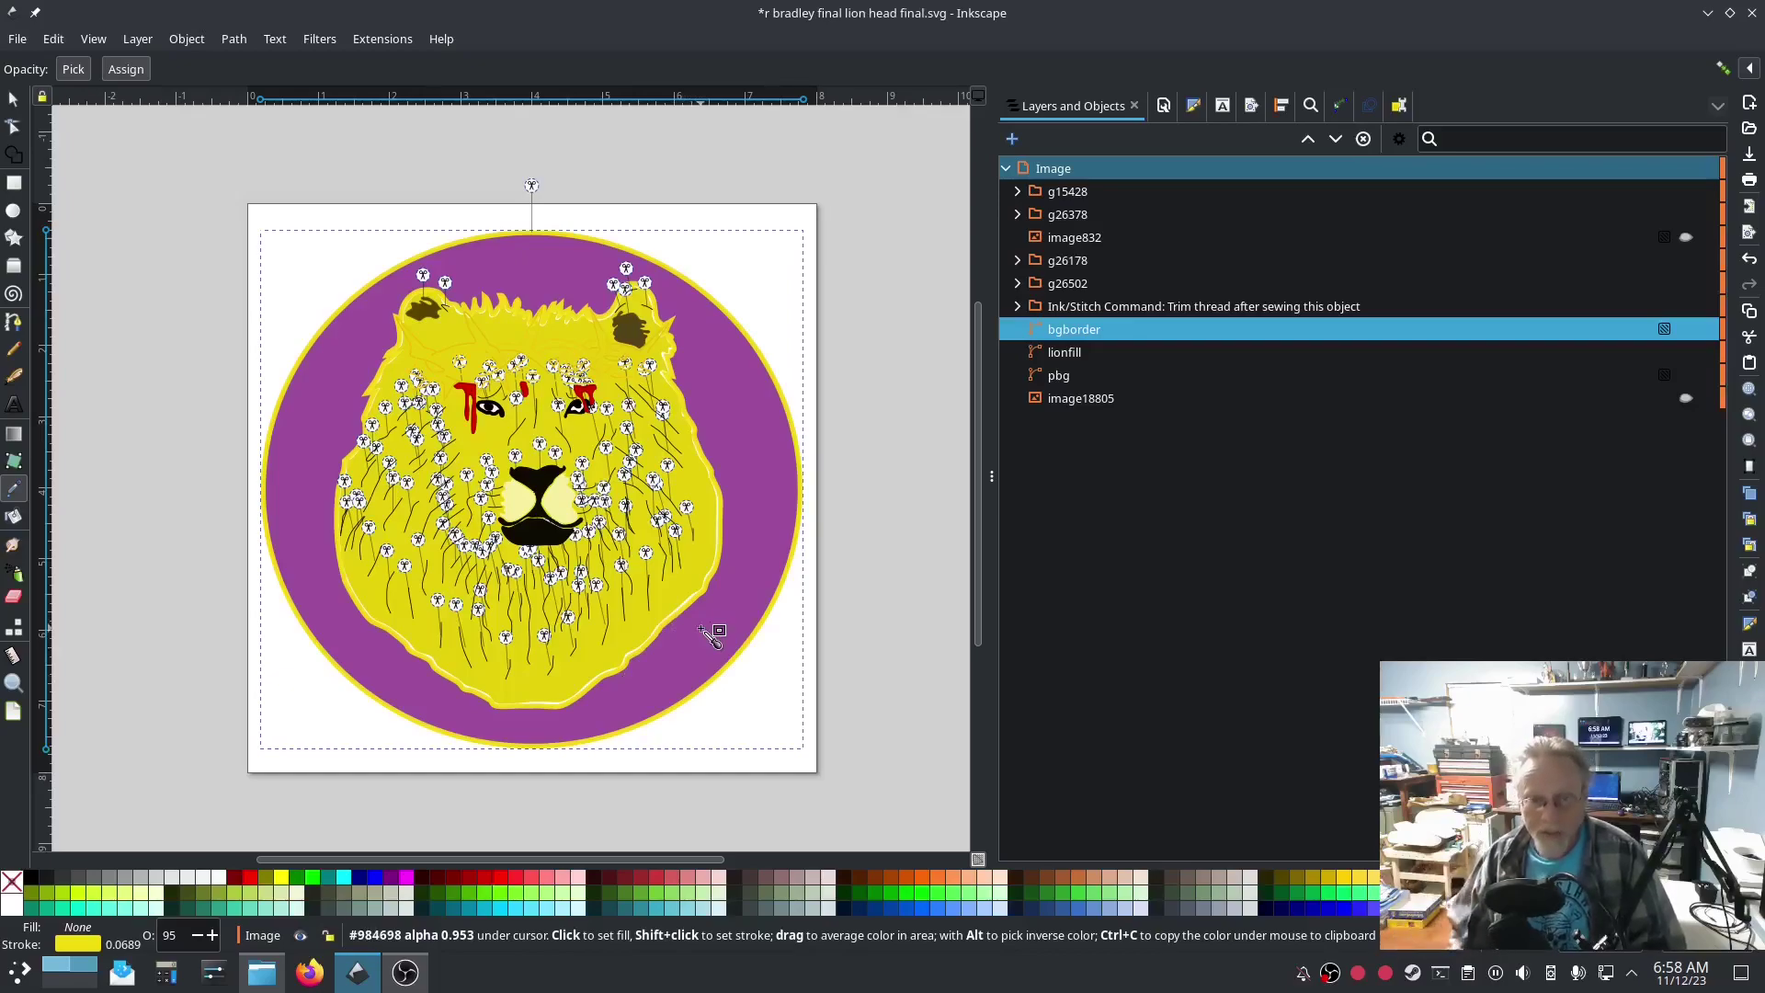
{"action": "left_click", "coordinate": [705, 570]}
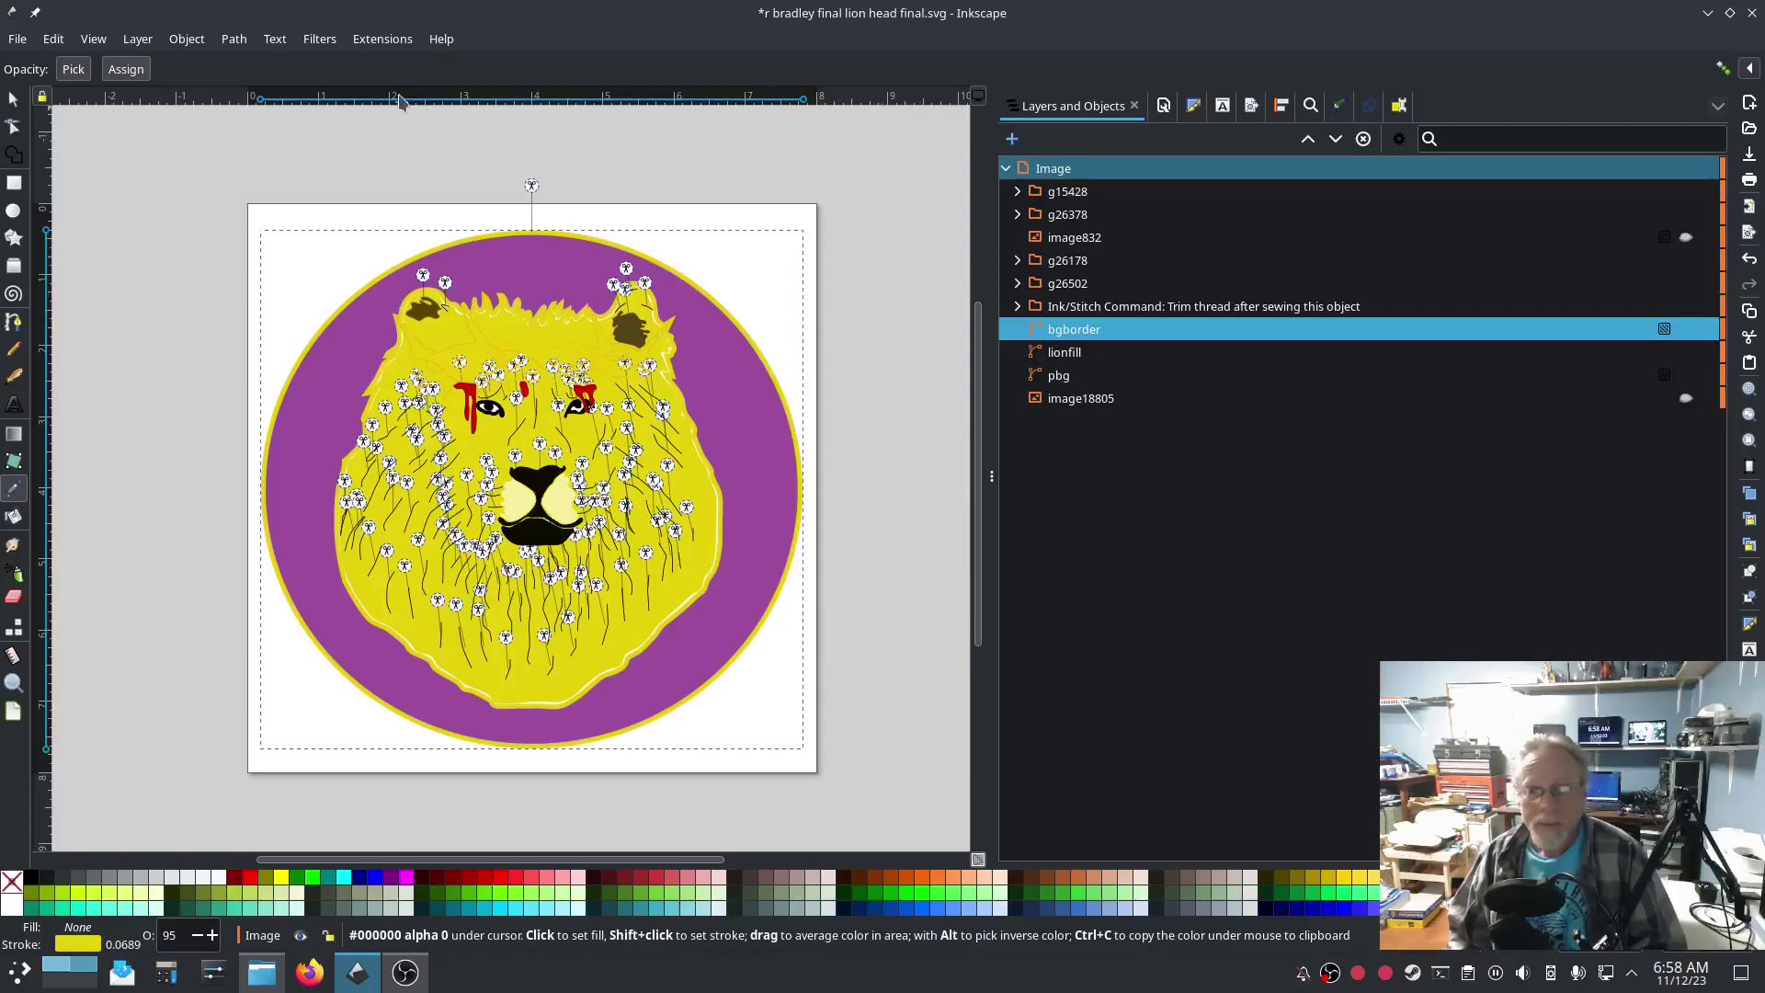
Step: Hide the Ink/Stitch trim command group listed above bgborder and return to the Selector tool
{"action": "left_click", "coordinate": [1177, 311]}
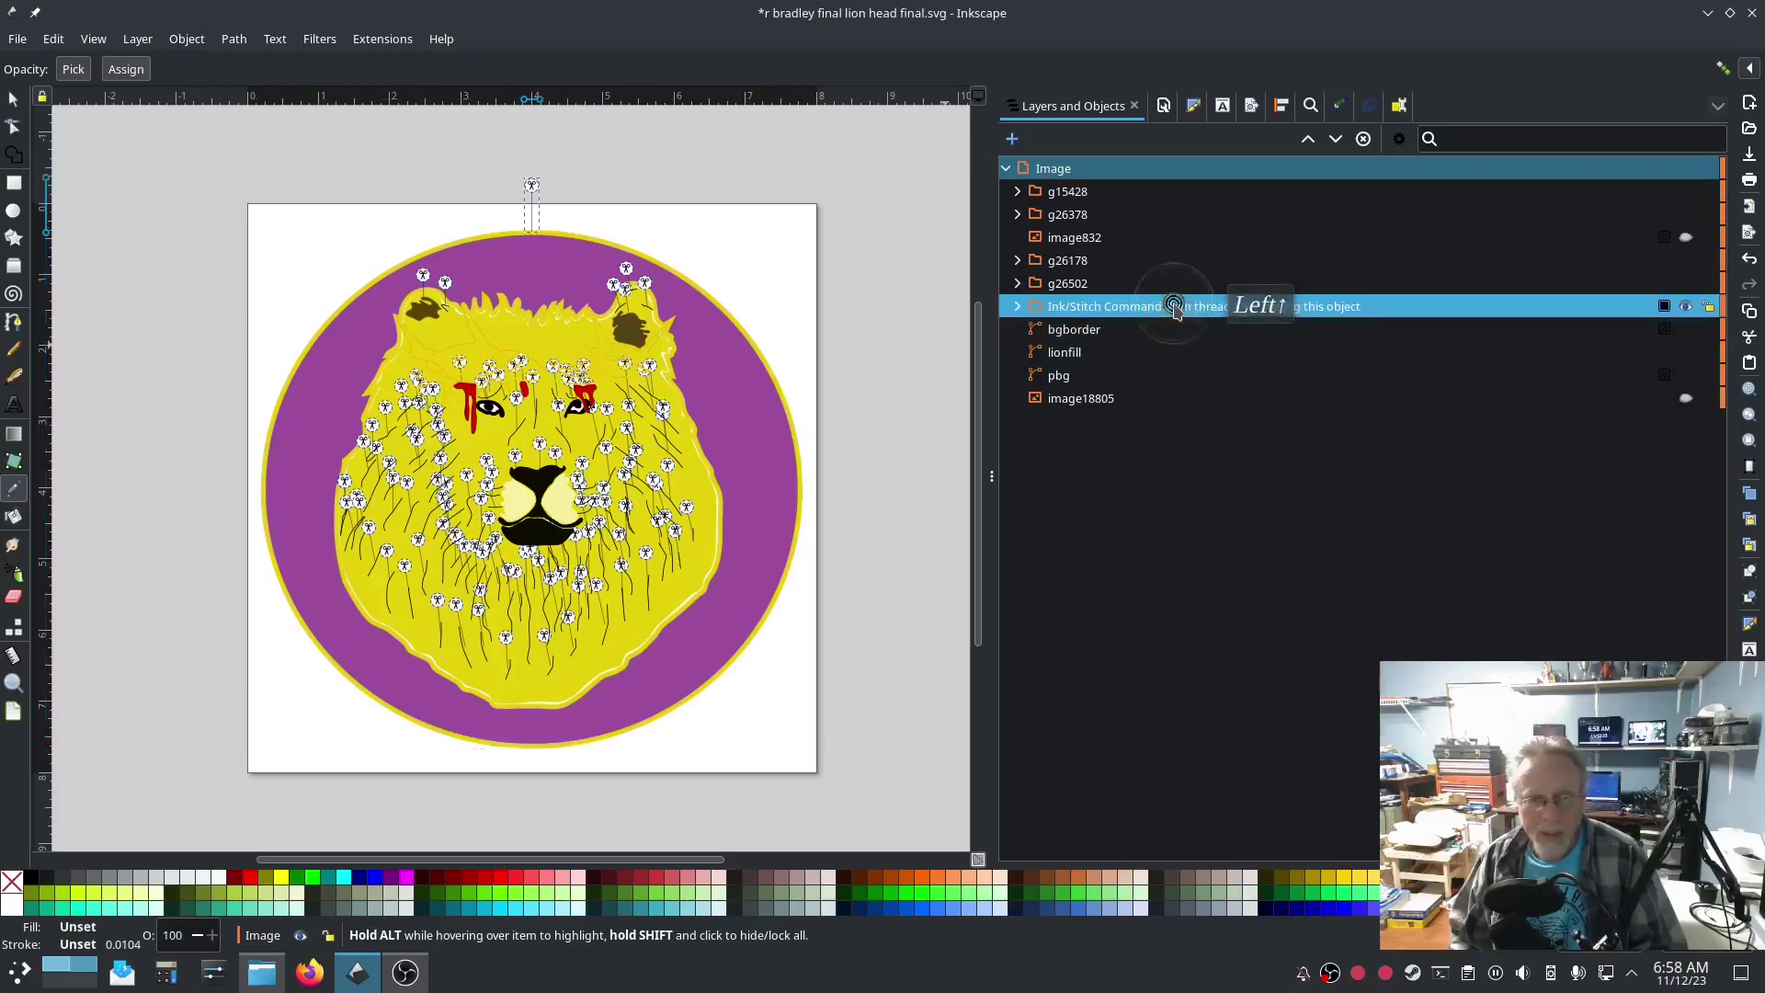
{"action": "left_click", "coordinate": [1685, 306]}
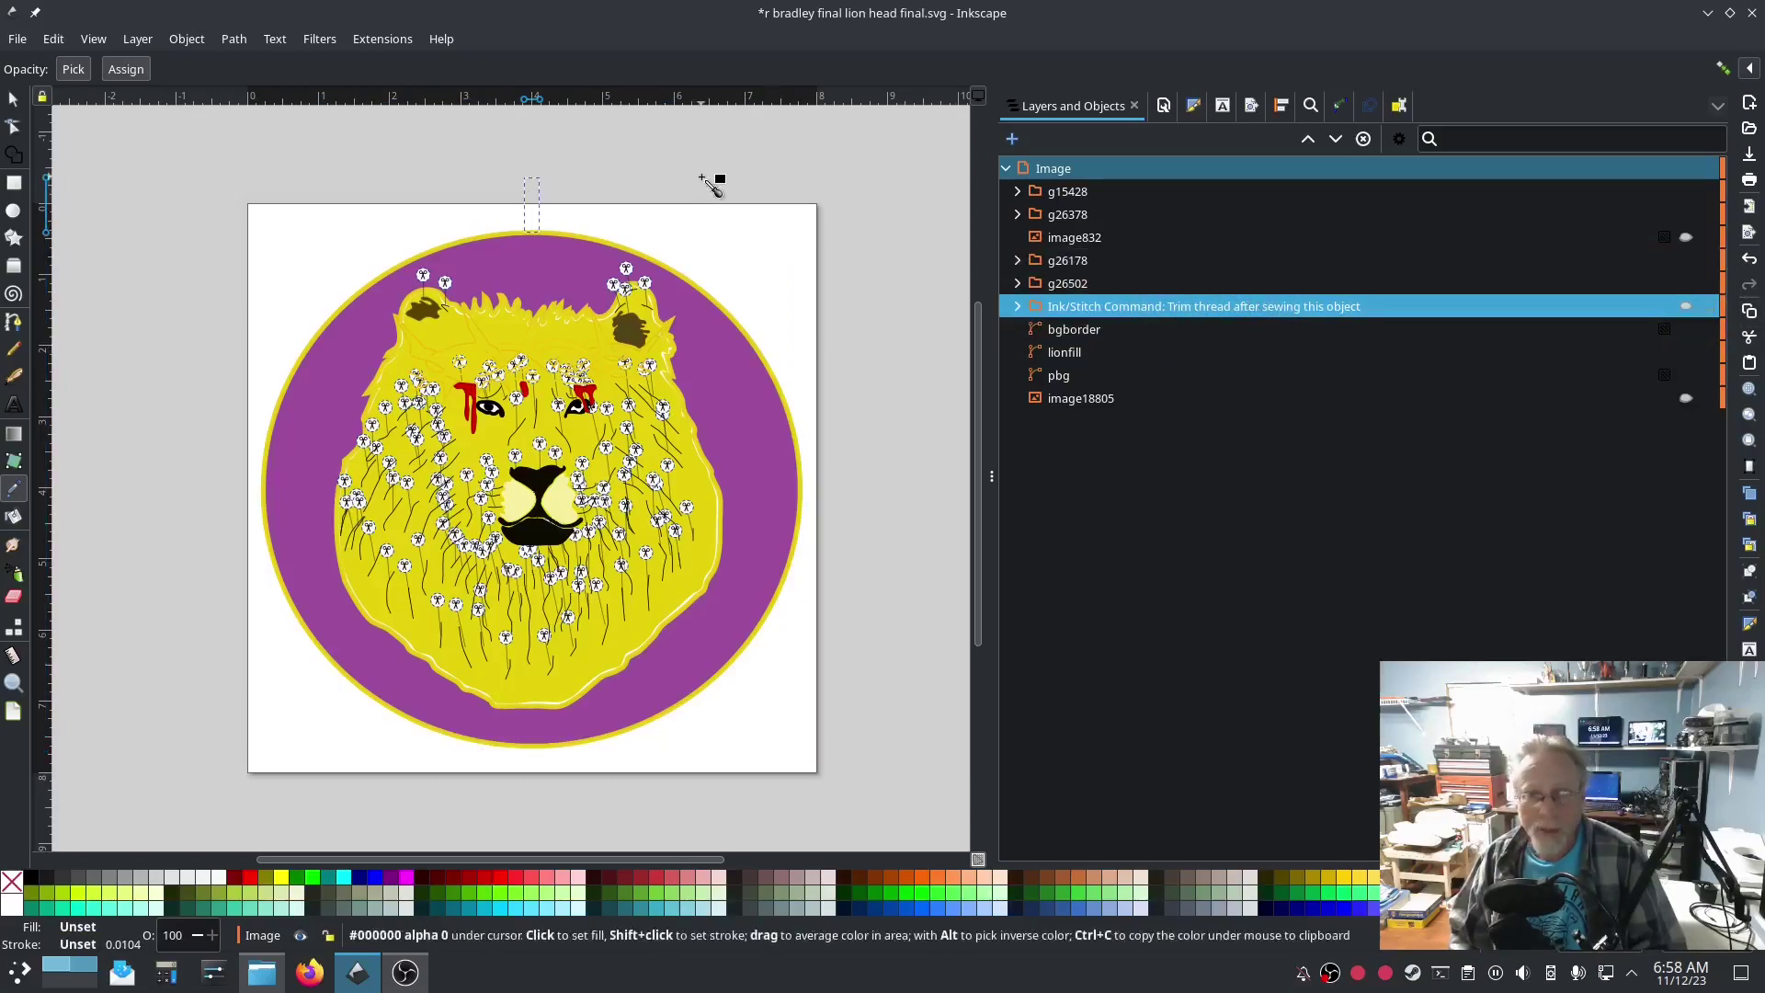
{"action": "left_click", "coordinate": [14, 99]}
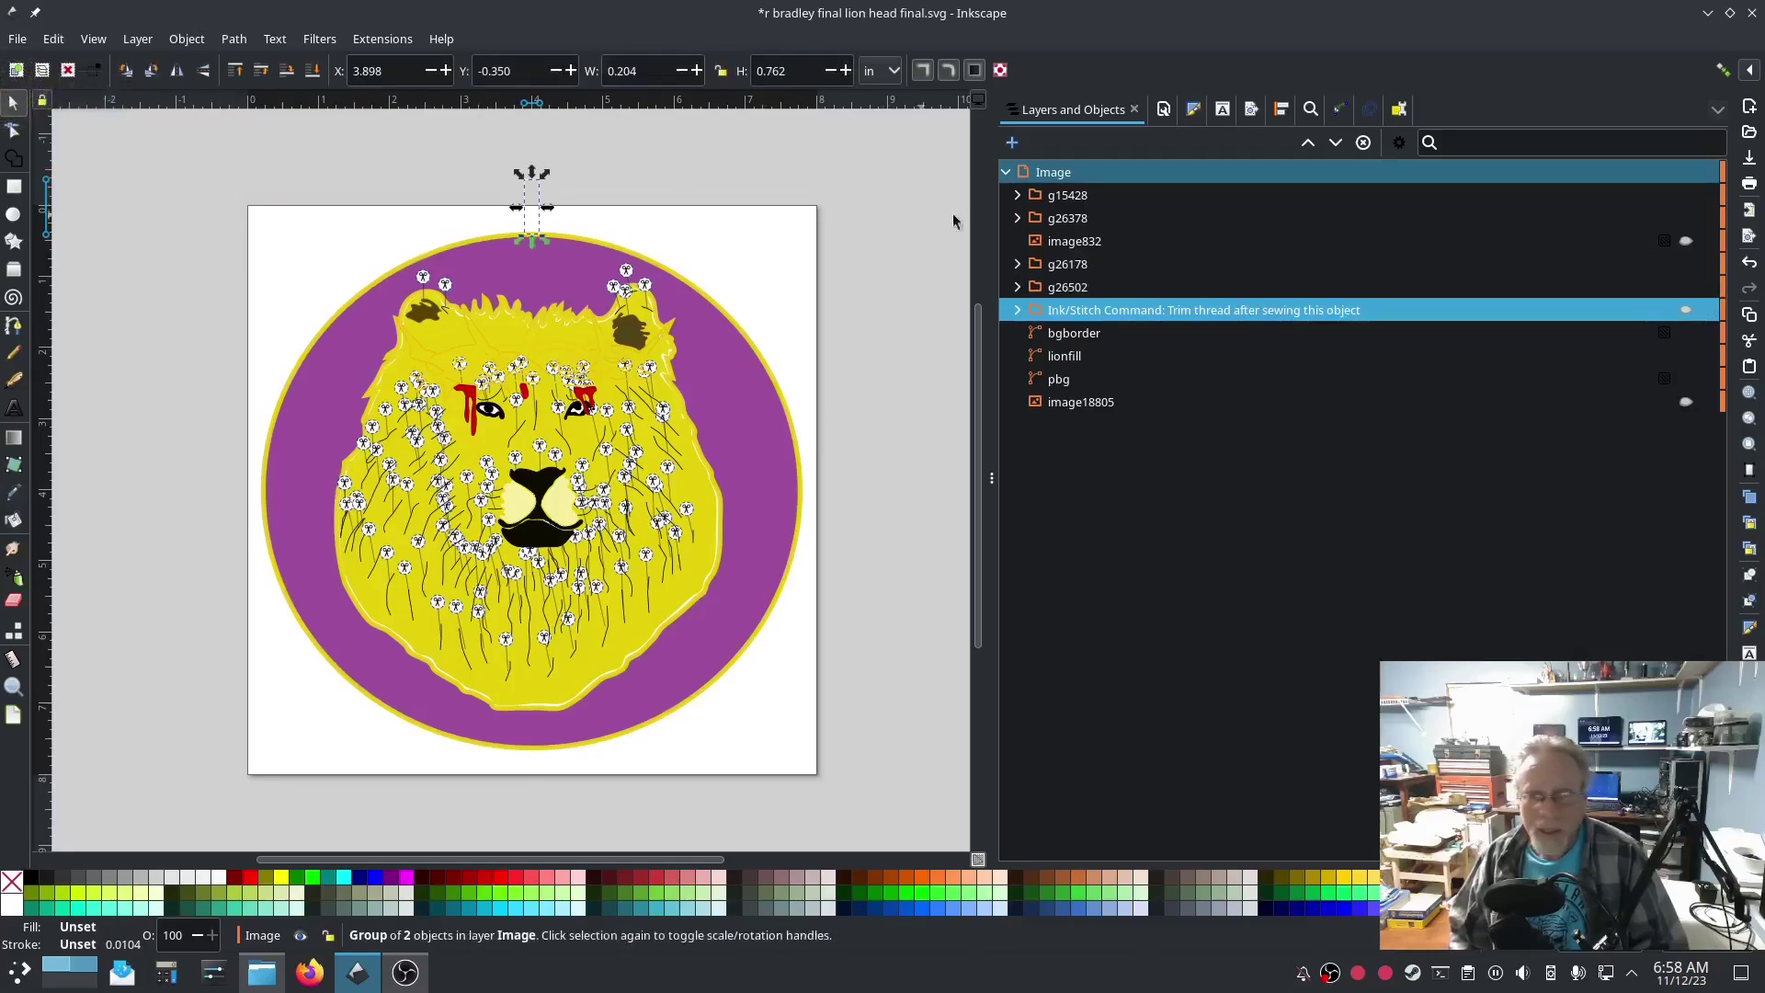
Step: Hide the Ink/Stitch object command symbols across the Image layer using Display|Hide Object Commands
{"action": "left_click", "coordinate": [1053, 172]}
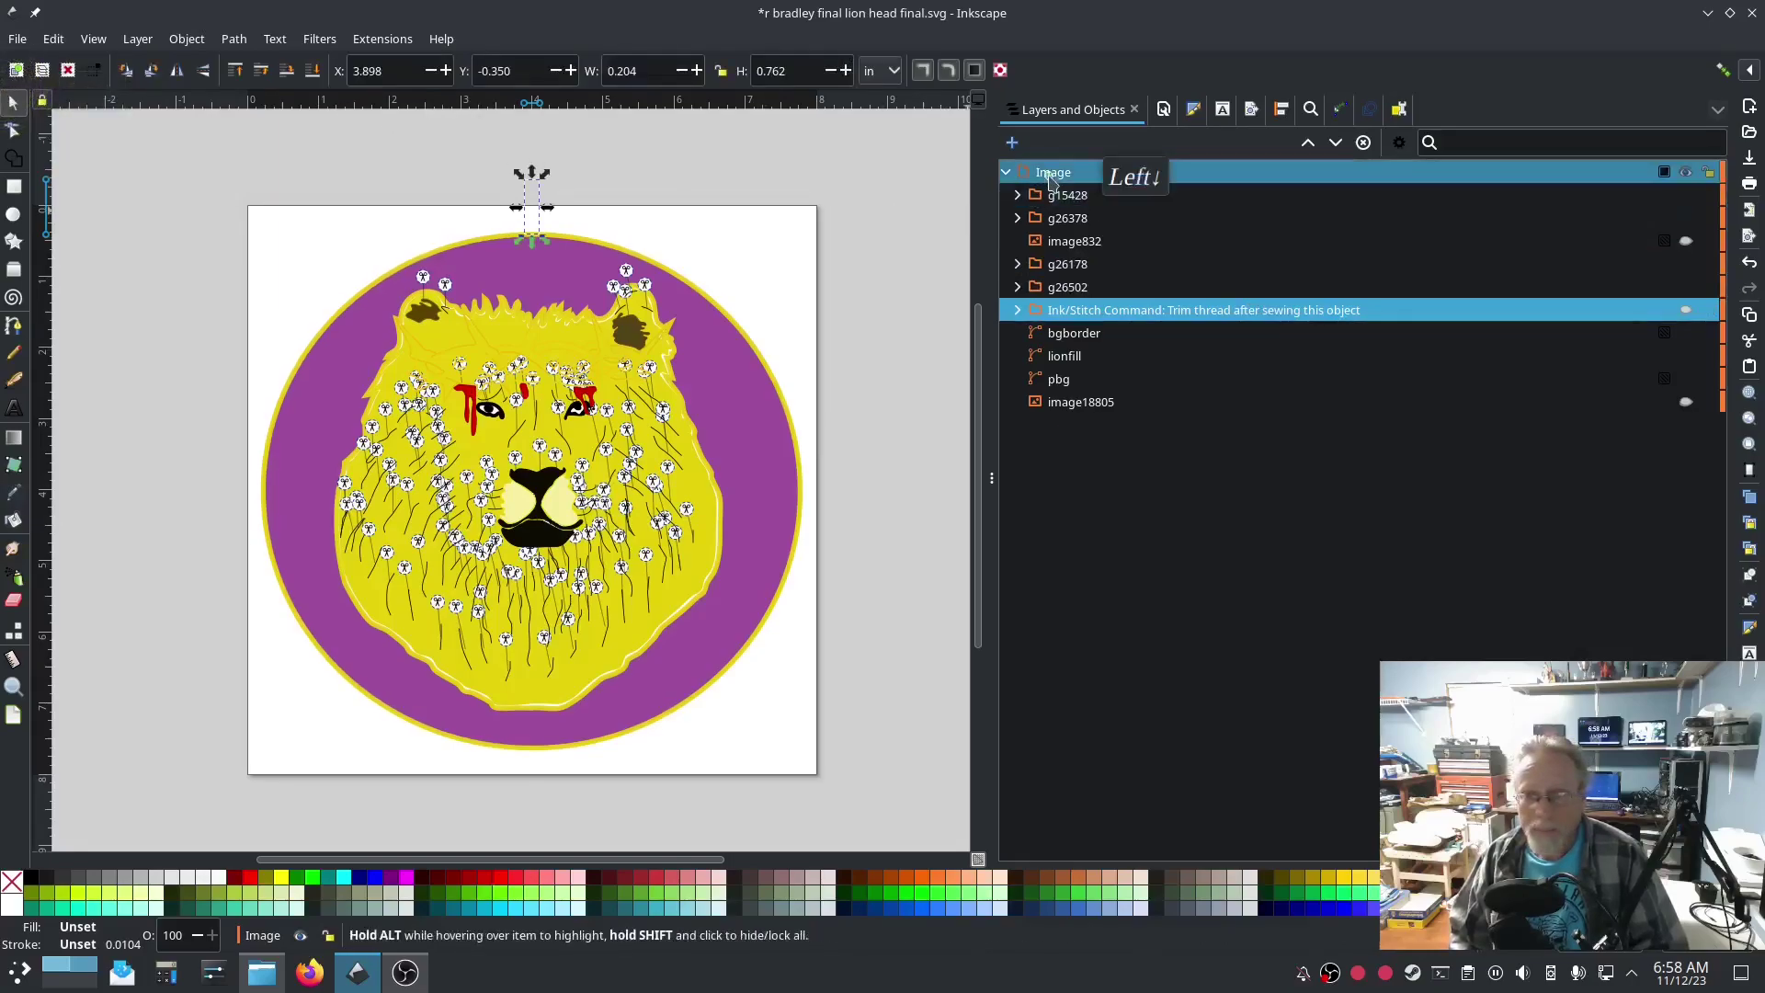
{"action": "left_click", "coordinate": [382, 39]}
{"action": "mouse_move", "coordinate": [473, 280]}
{"action": "mouse_move", "coordinate": [779, 303]}
{"action": "mouse_move", "coordinate": [1106, 373]}
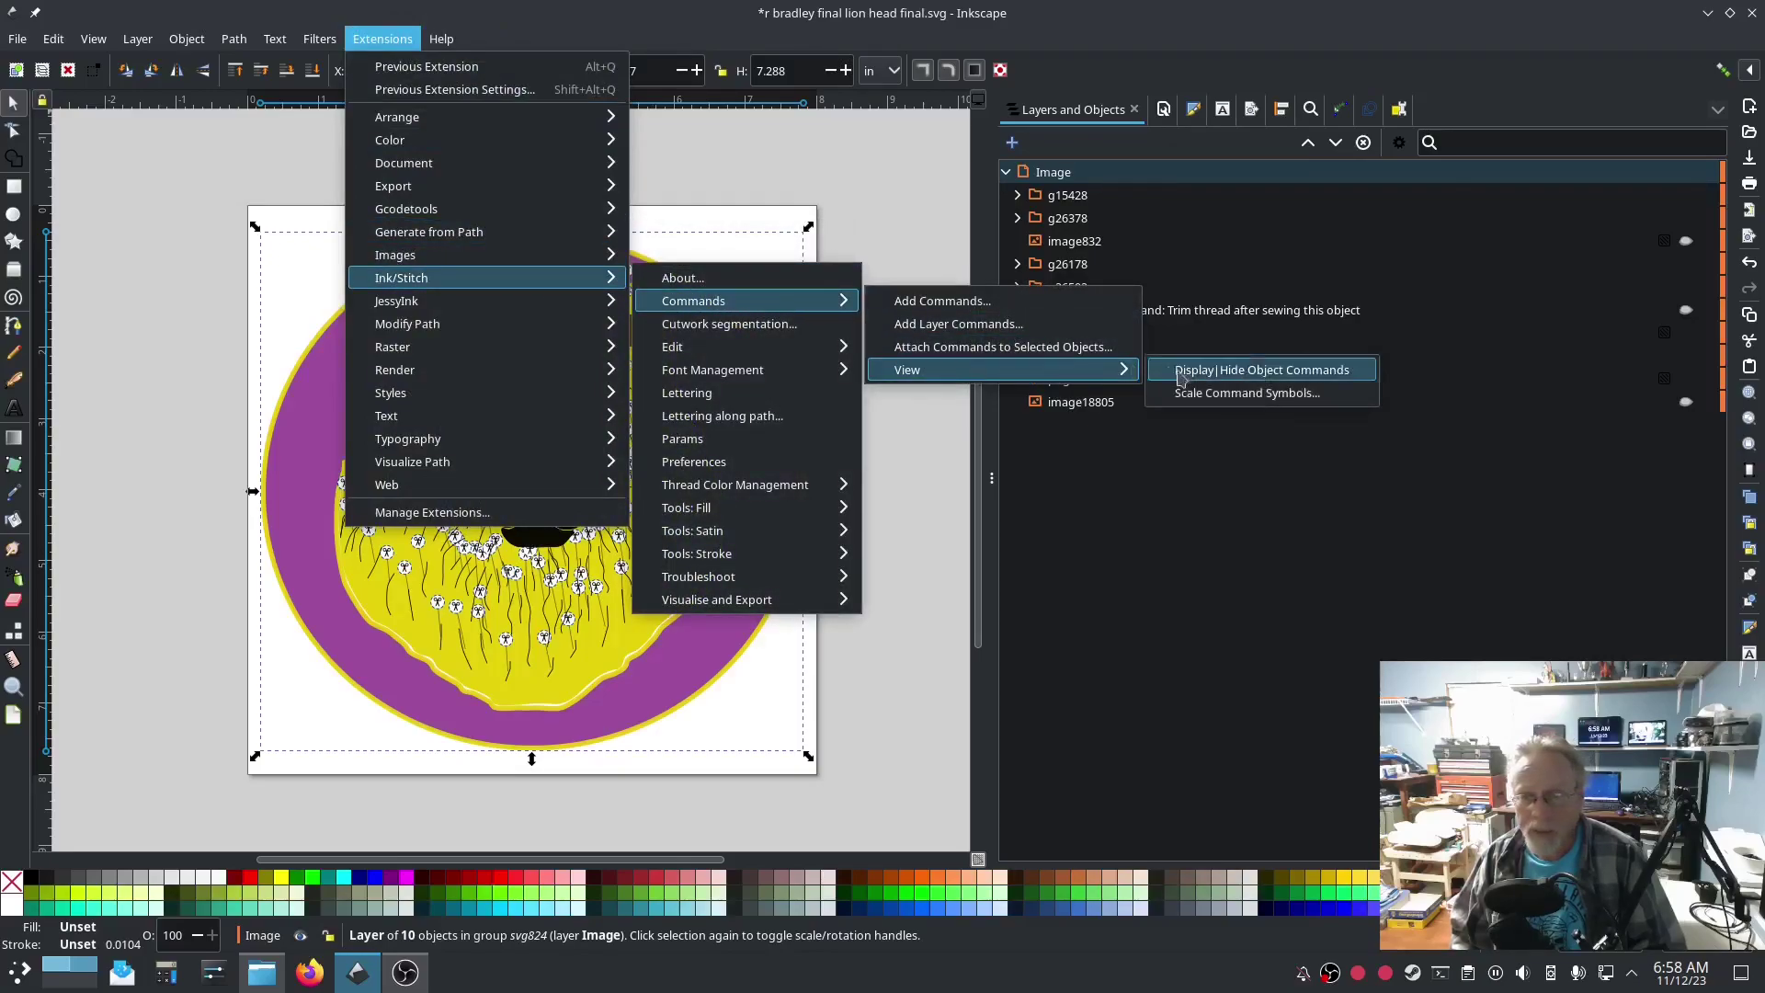
{"action": "left_click", "coordinate": [1177, 372]}
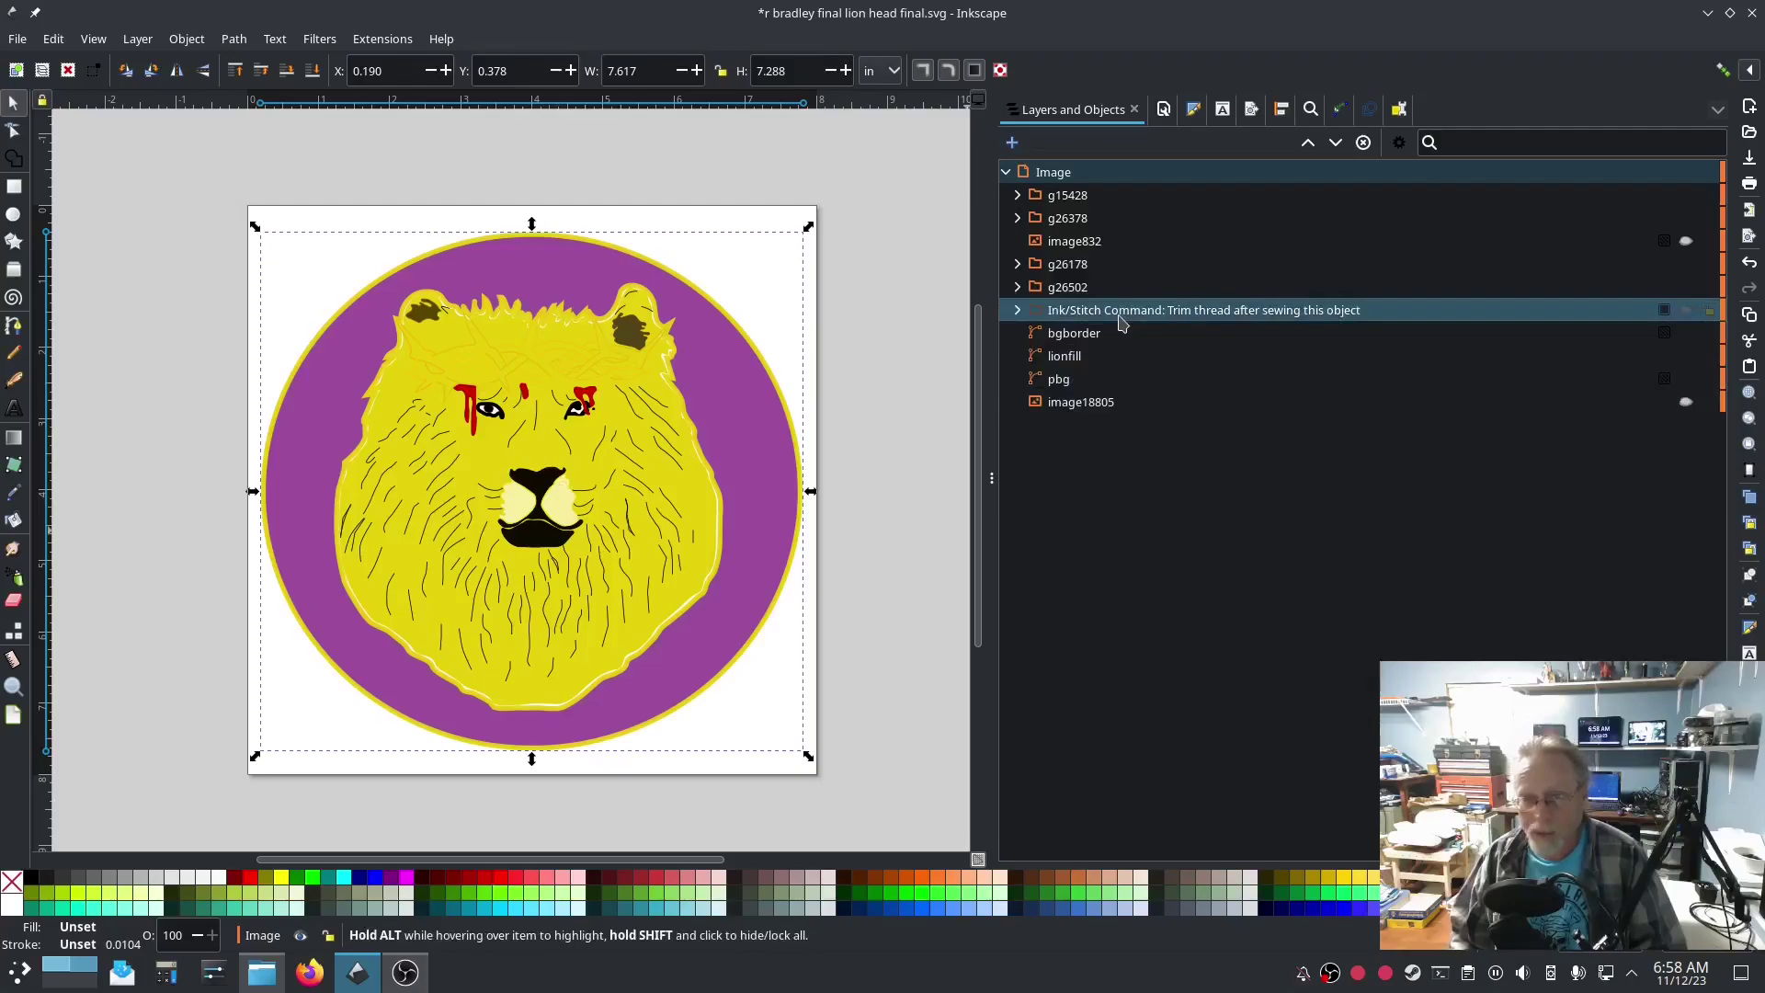
Step: Toggle the visibility of group g26502 to identify which parts of the lion it contains, leaving it shown
{"action": "left_click", "coordinate": [1071, 287]}
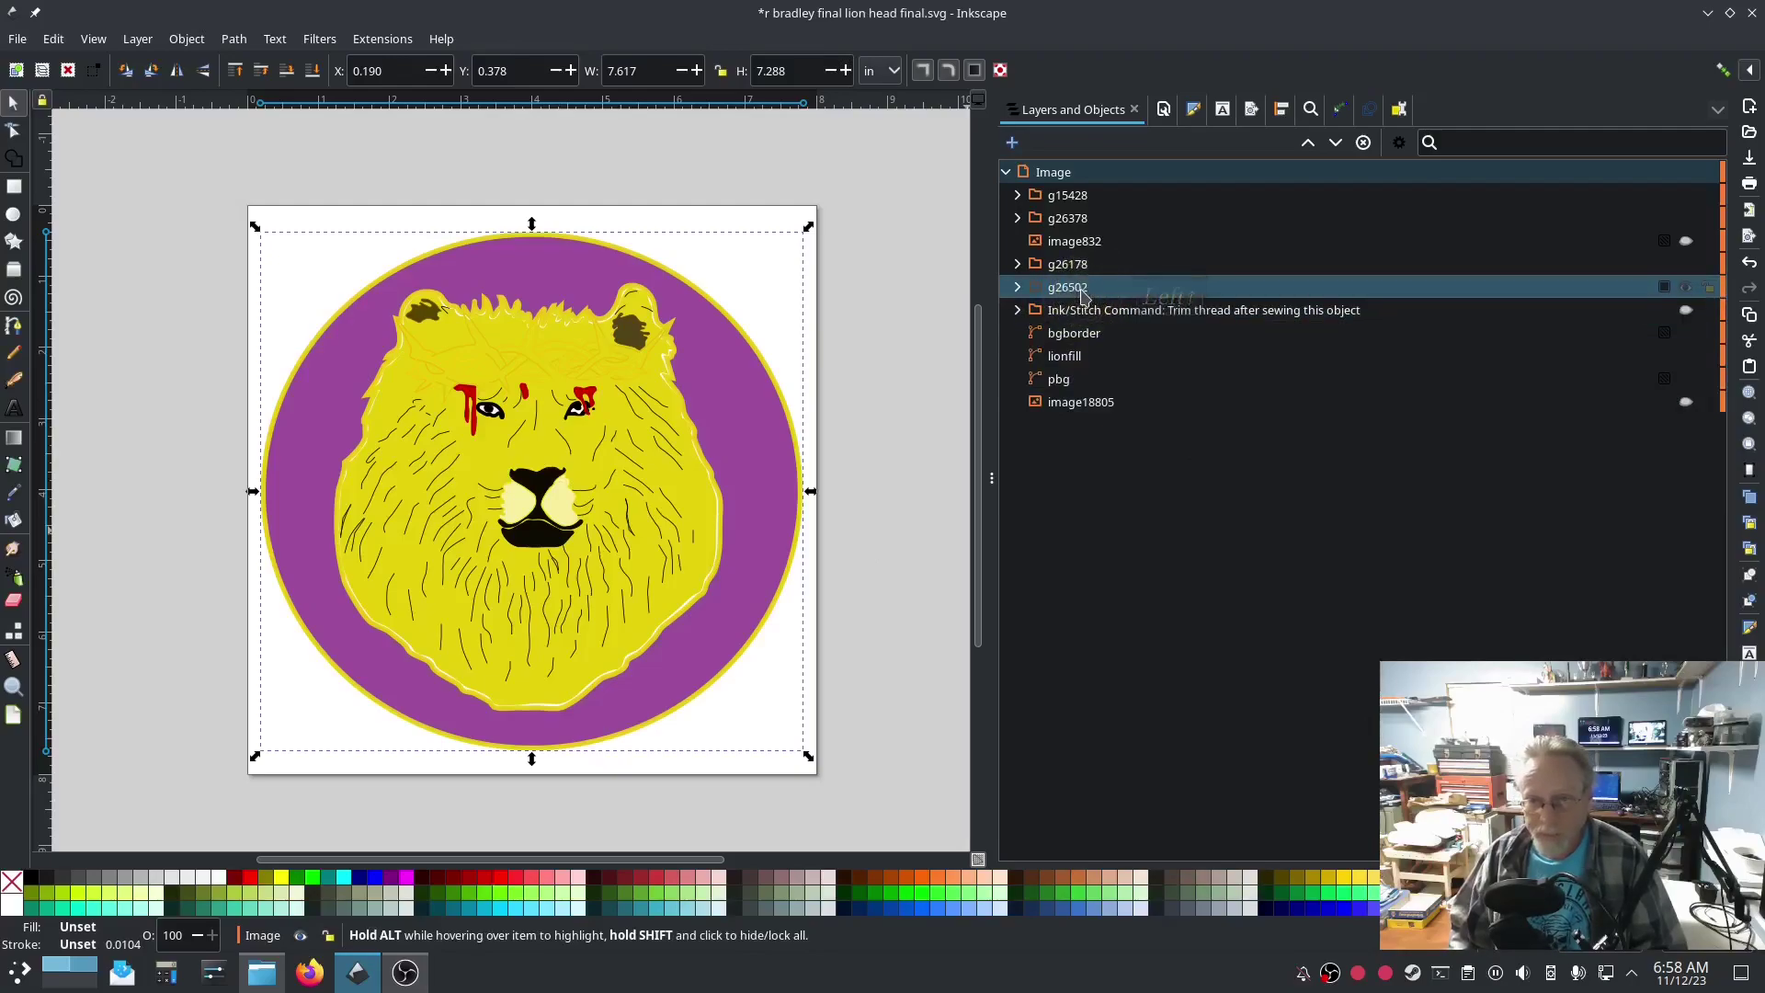
{"action": "left_click", "coordinate": [1668, 286]}
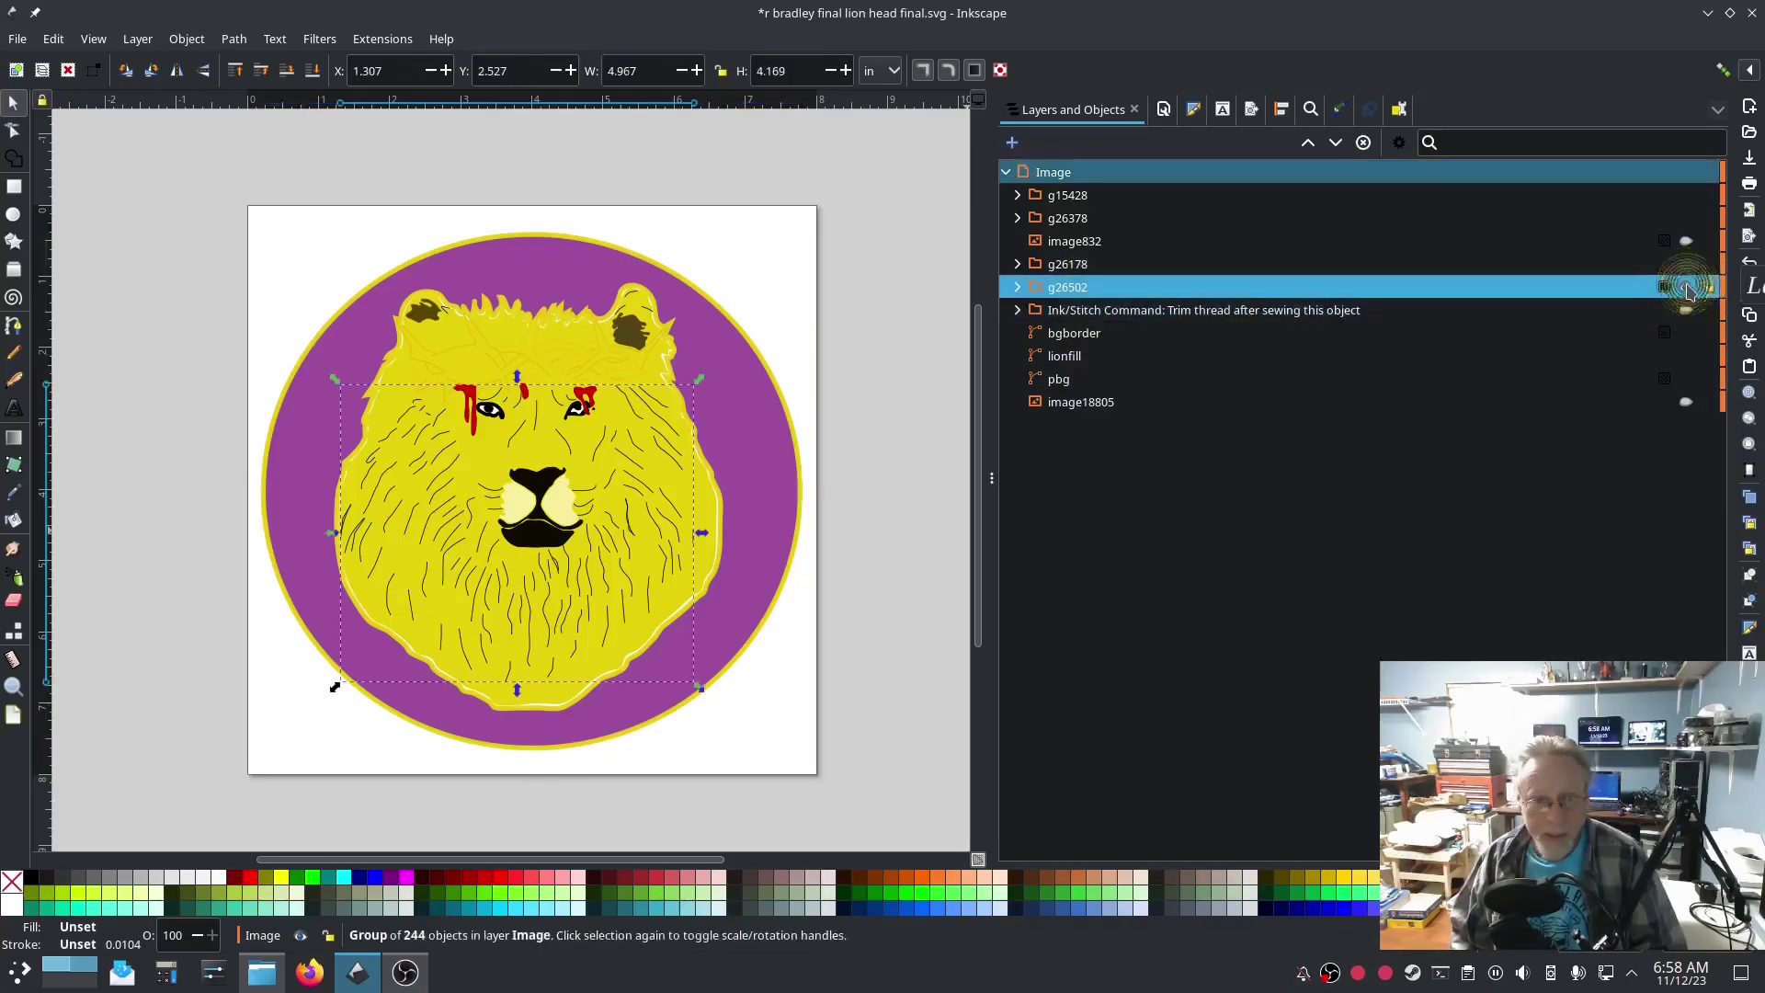
{"action": "left_click", "coordinate": [1686, 289]}
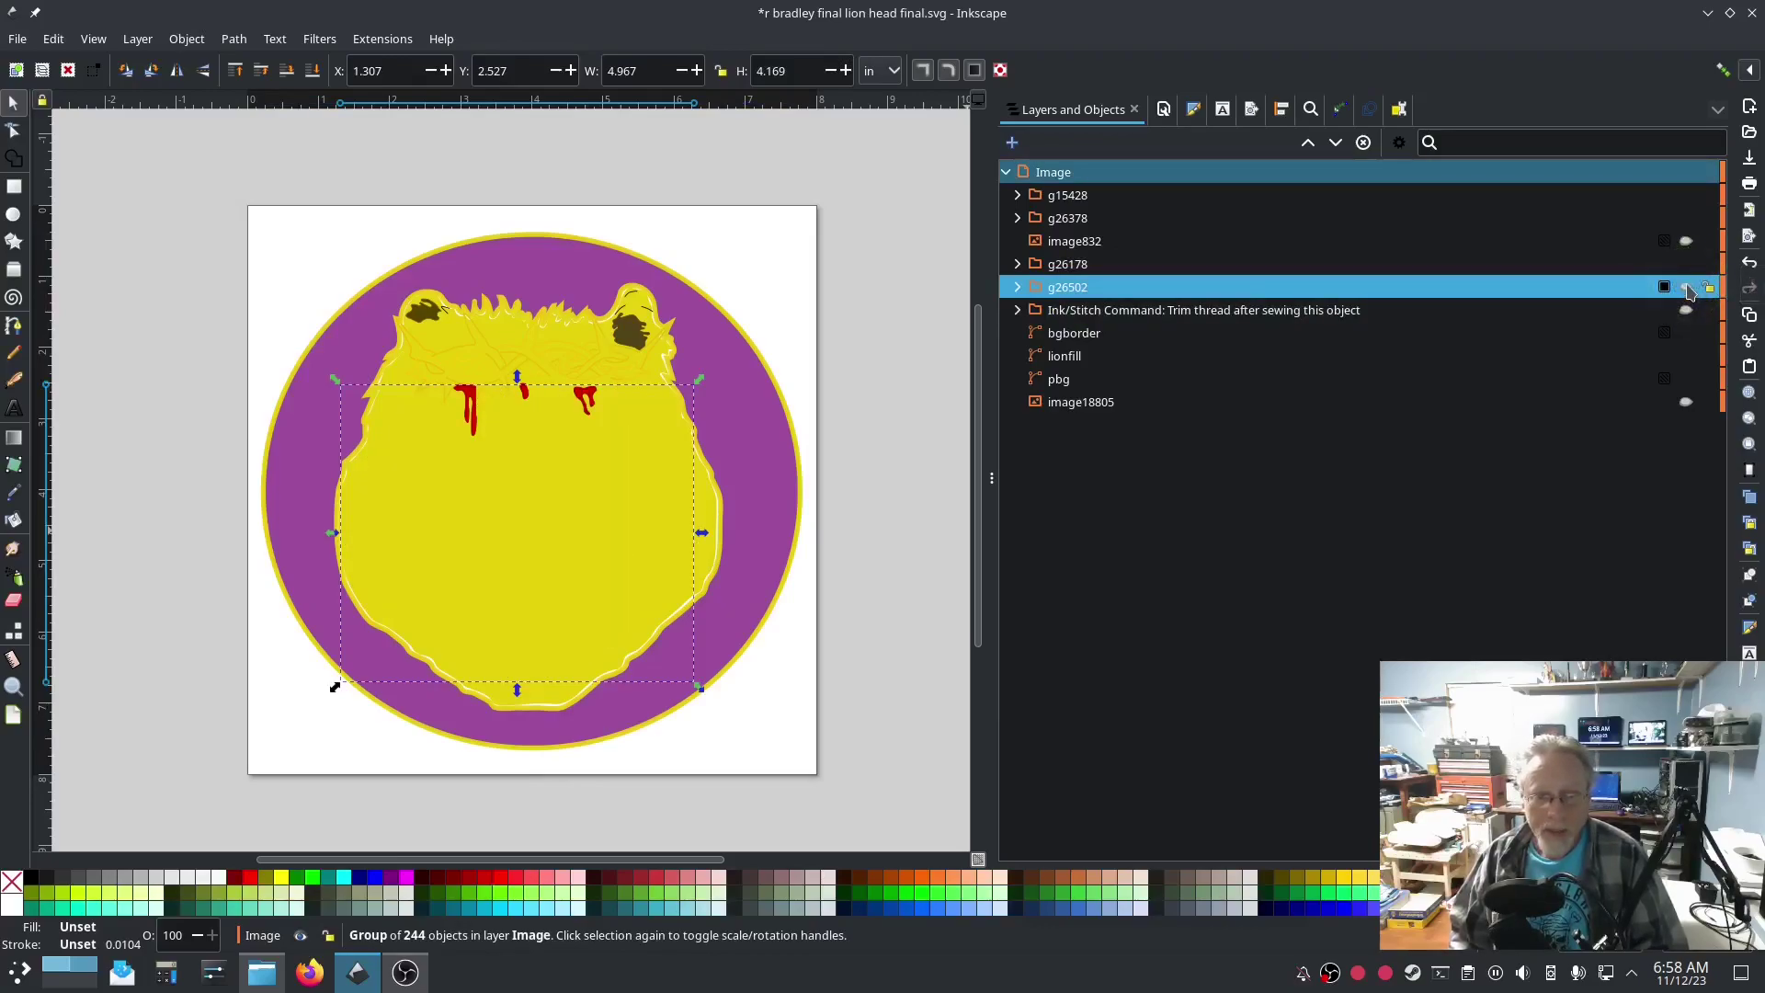
{"action": "left_click", "coordinate": [1687, 289]}
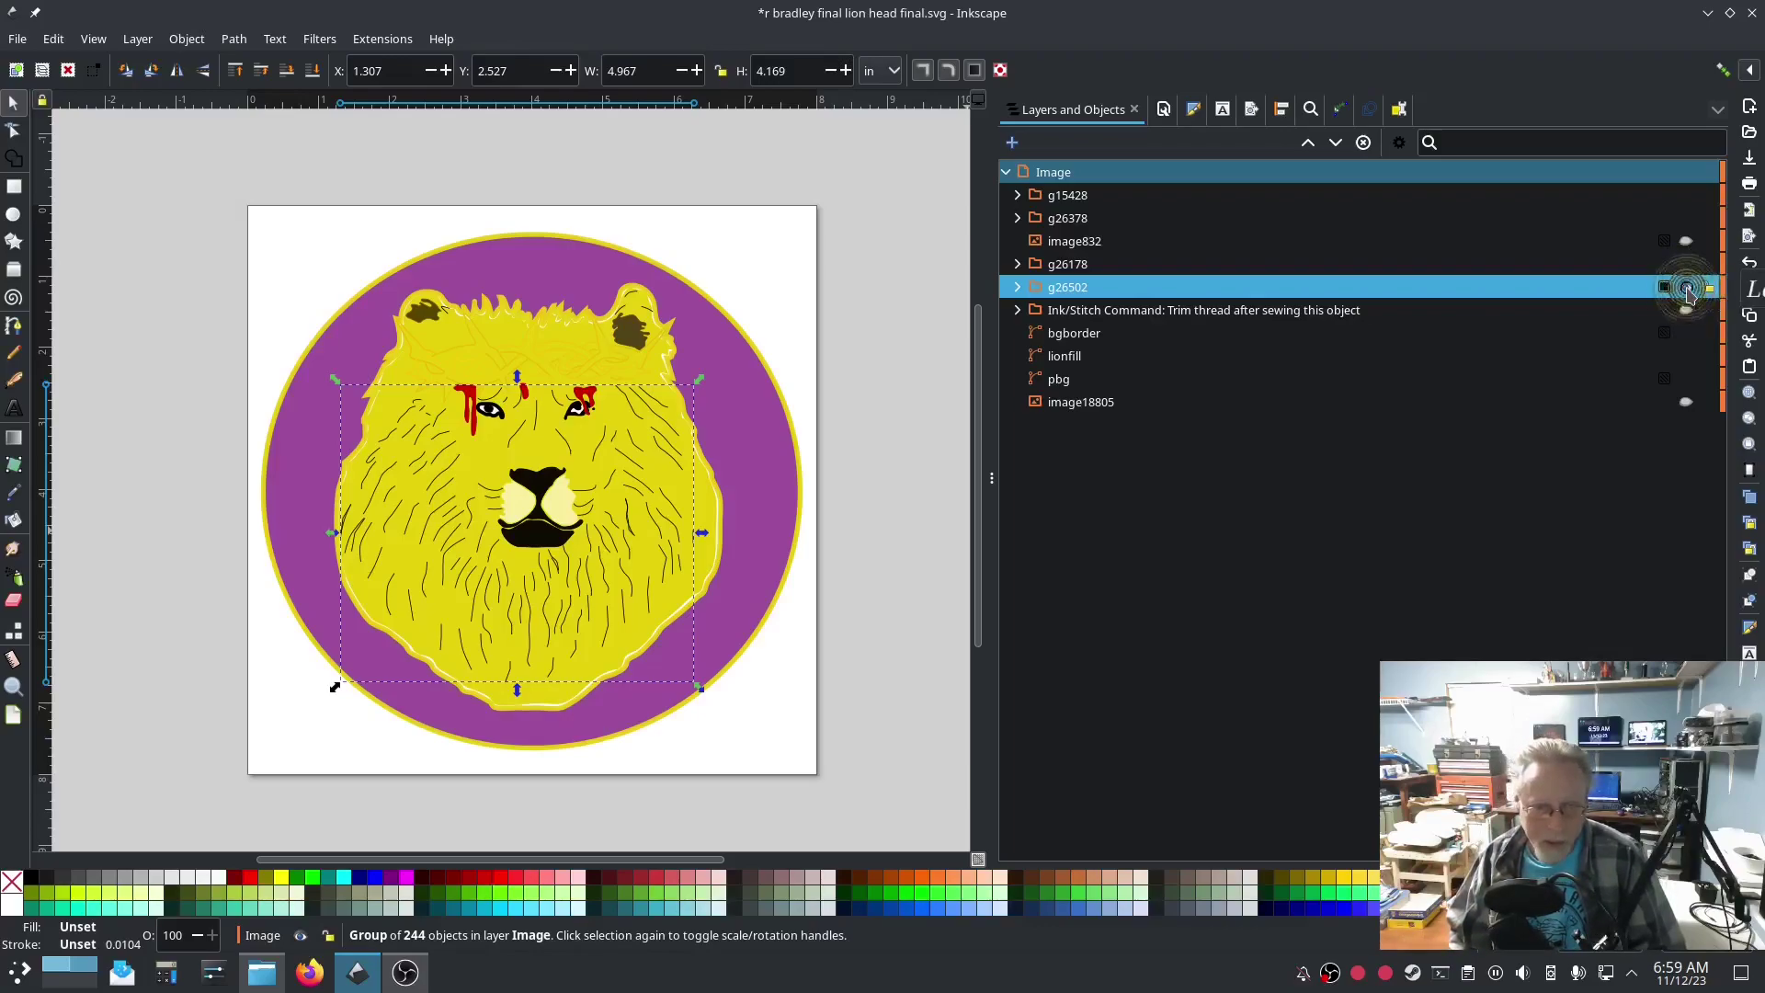
{"action": "left_click", "coordinate": [1686, 287]}
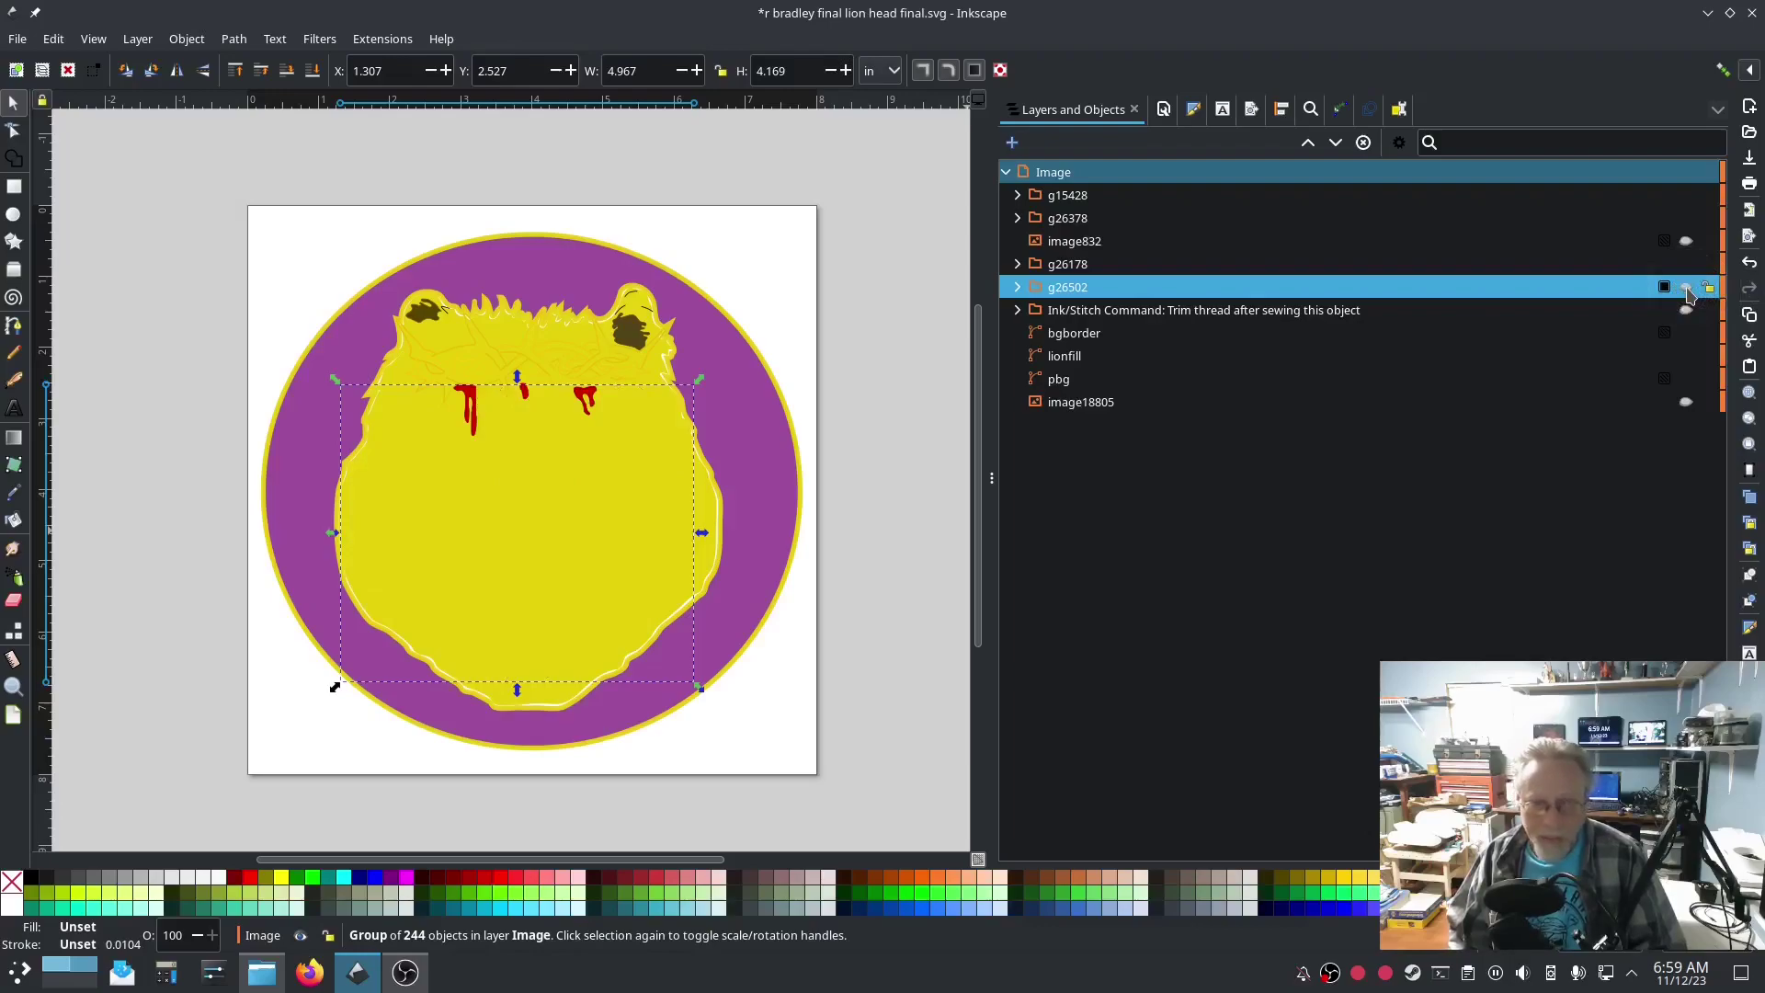
{"action": "left_click", "coordinate": [1685, 288]}
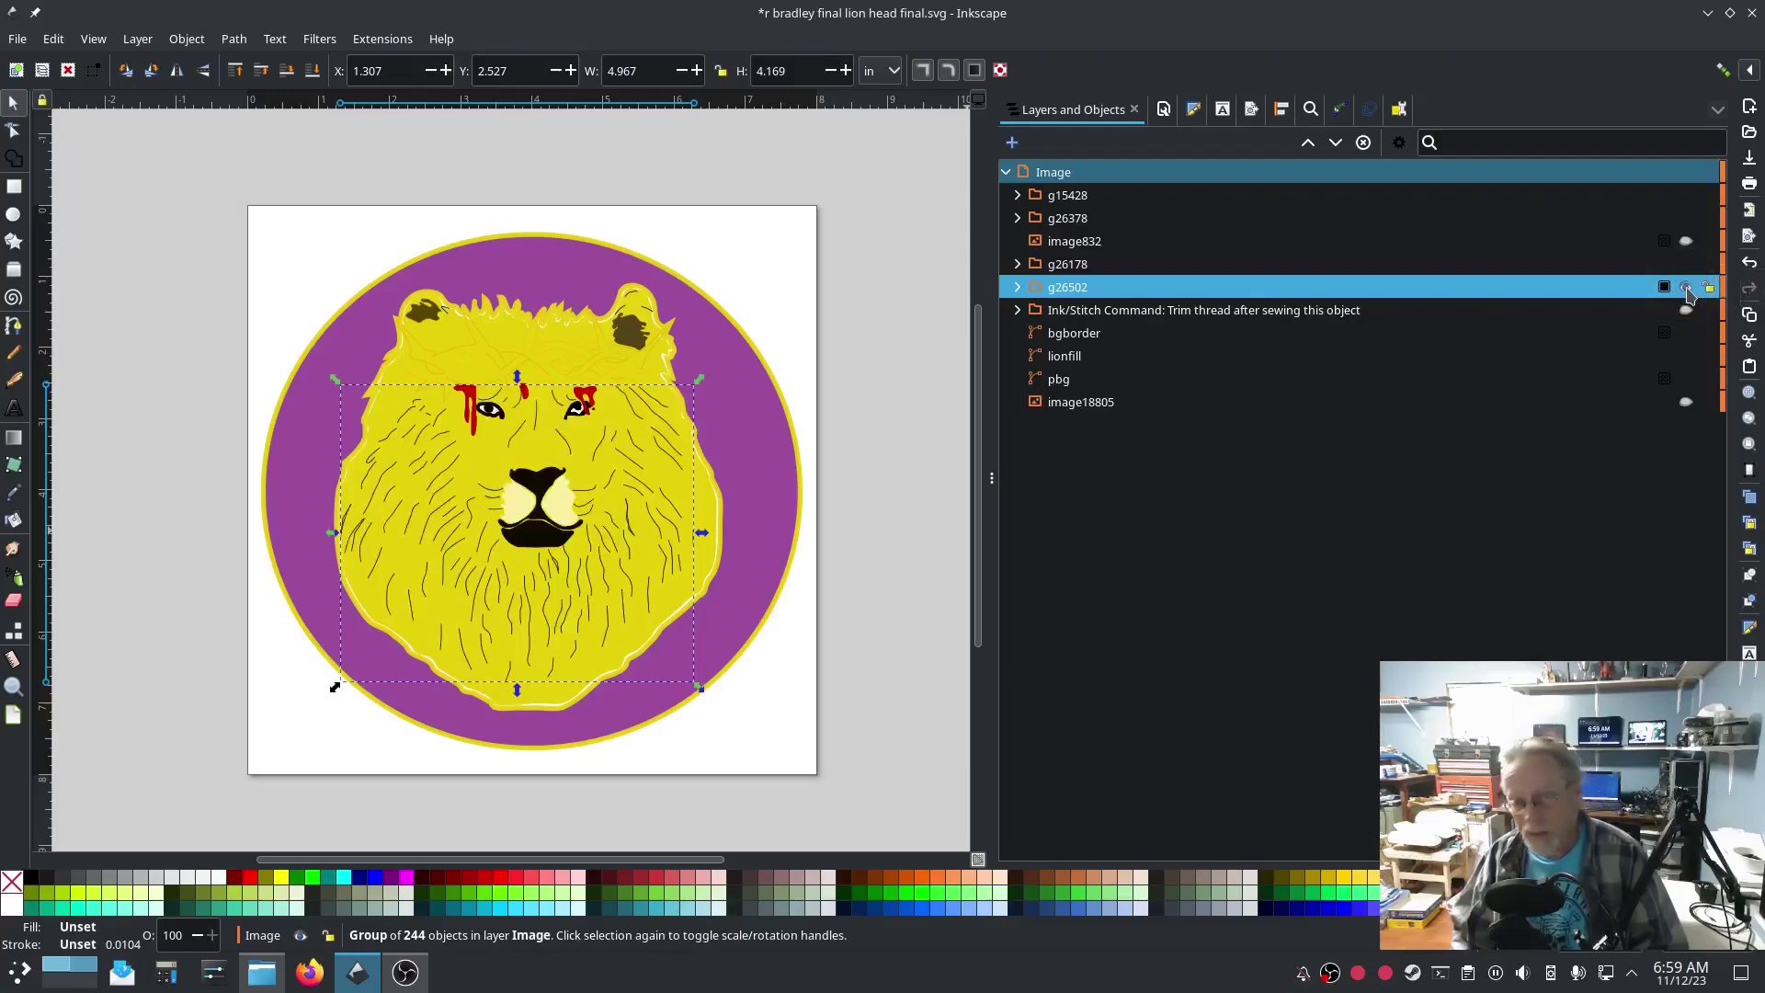
{"action": "left_click", "coordinate": [1686, 288]}
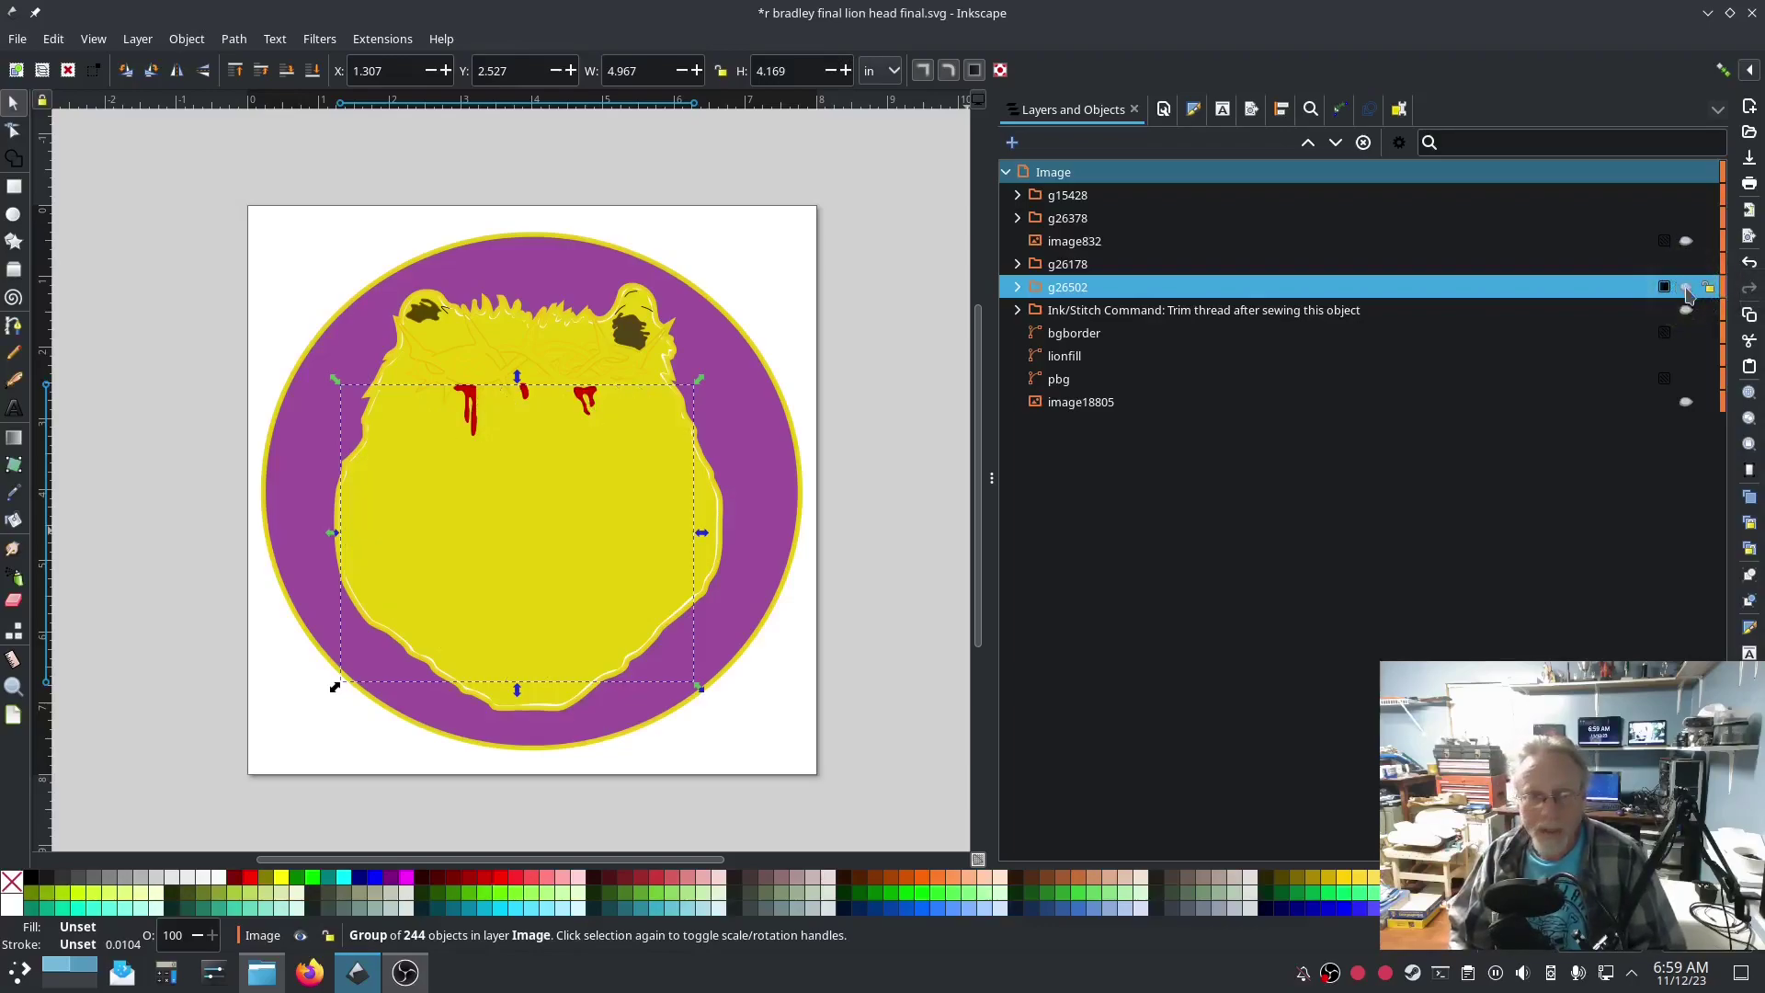
{"action": "left_click", "coordinate": [1685, 288]}
Step: Change the ID of group g26502 to blines in its object properties and return to the object list
{"action": "right_click", "coordinate": [1066, 291]}
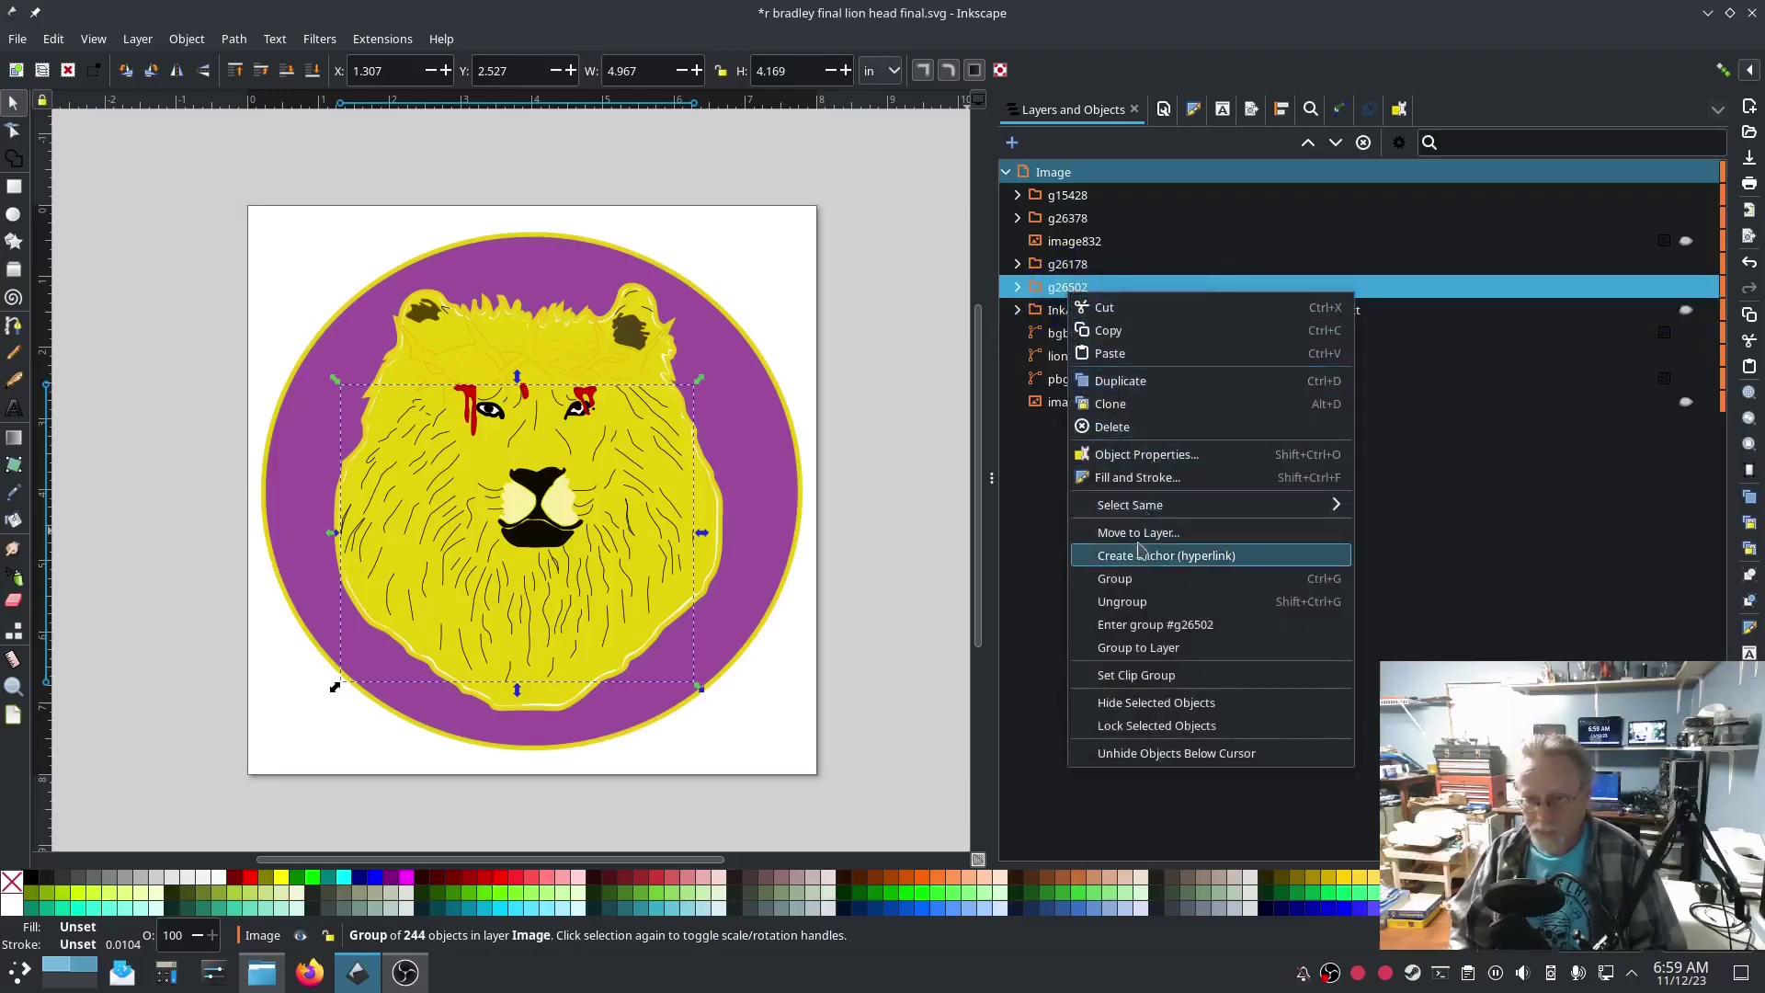
{"action": "left_click", "coordinate": [1136, 462]}
{"action": "double_click", "coordinate": [1175, 150]}
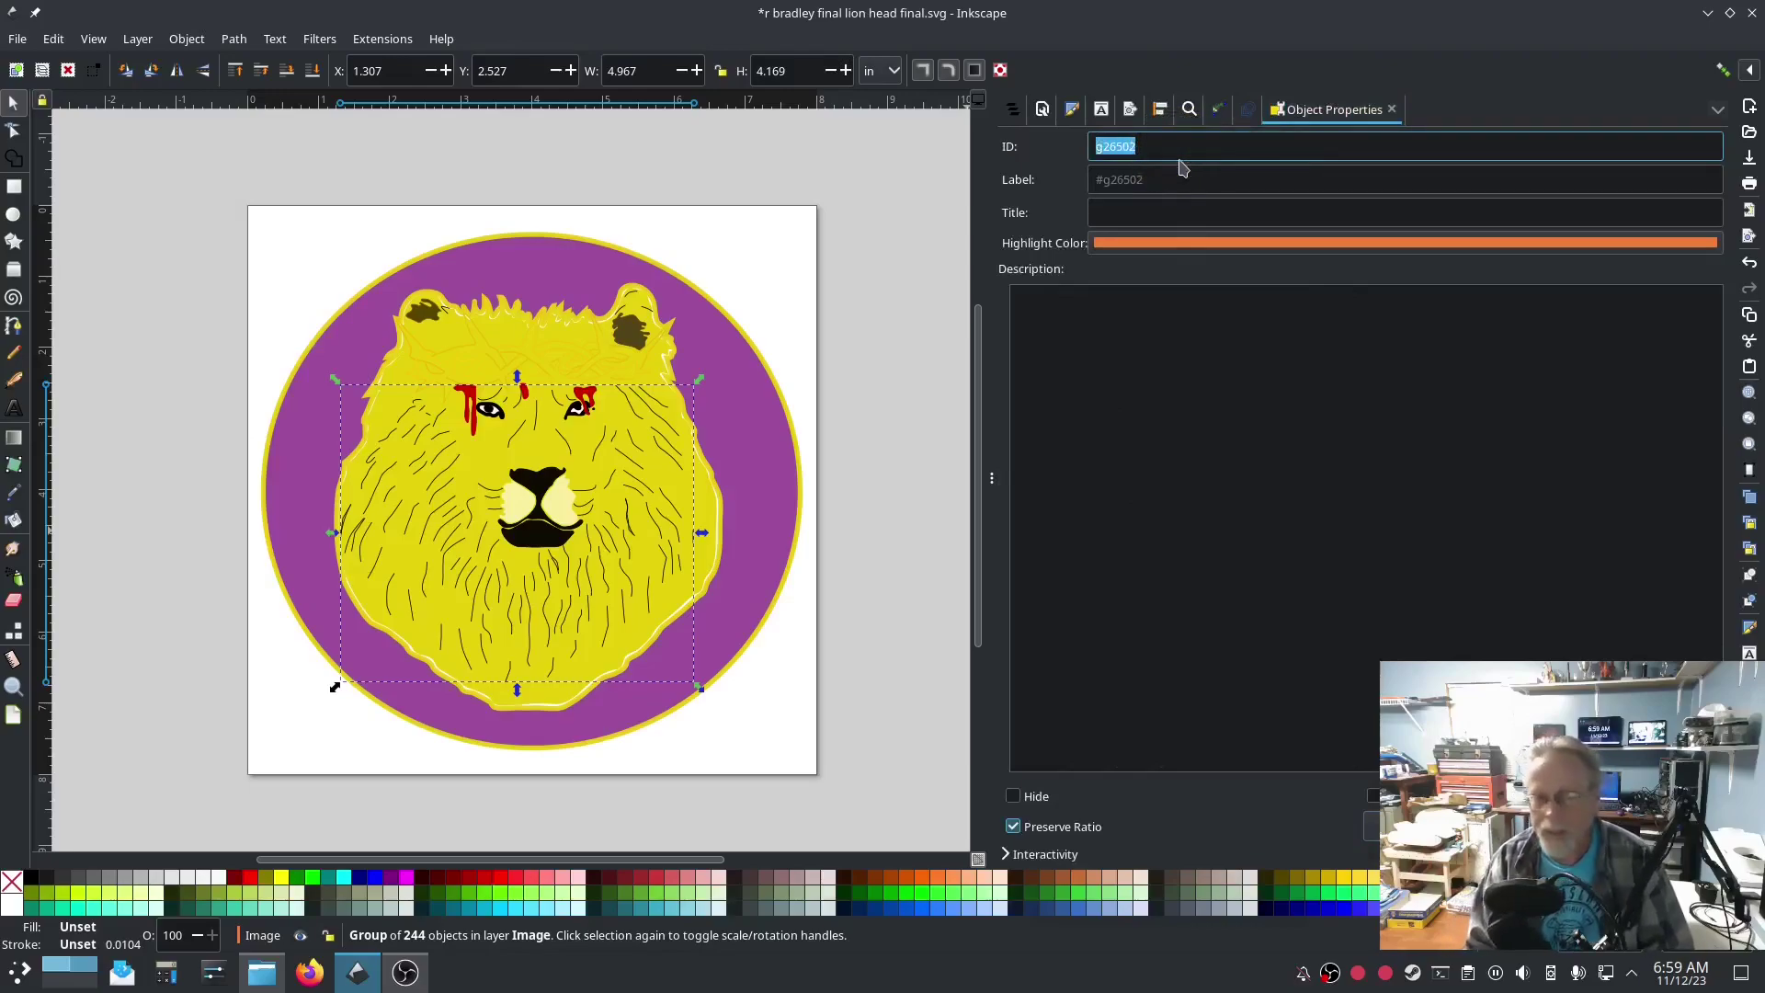
{"action": "type", "text": "blines"}
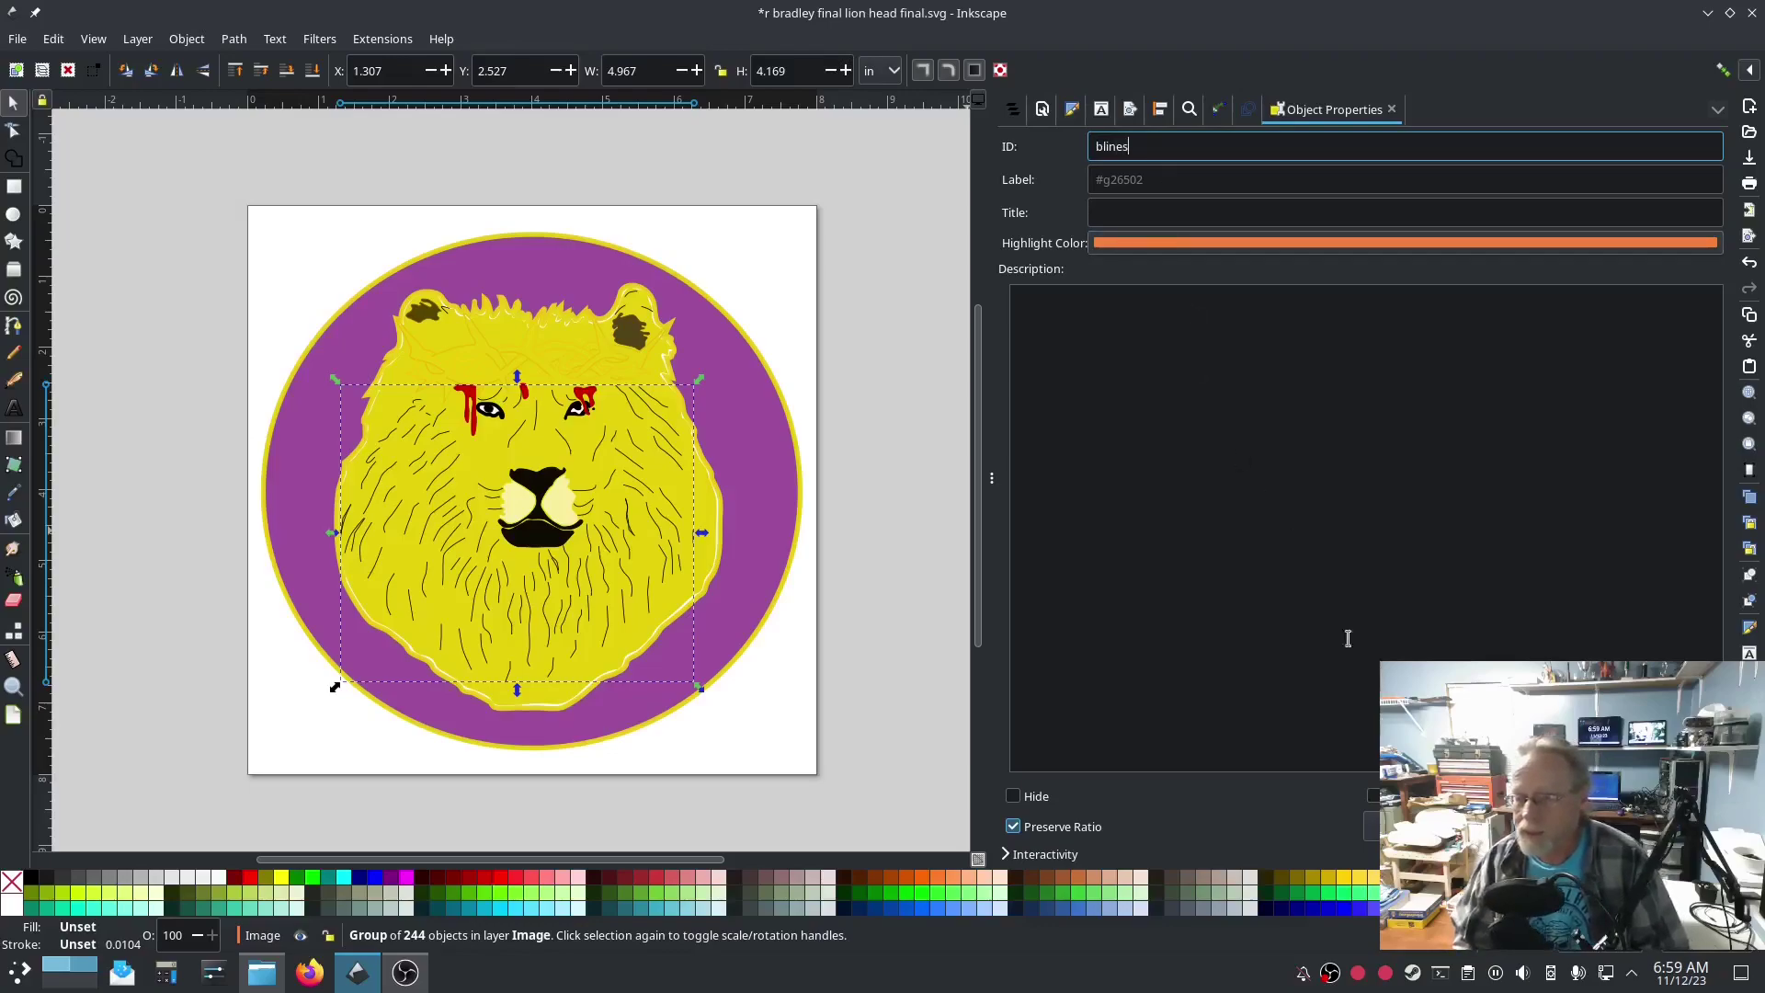
{"action": "key", "text": "Return"}
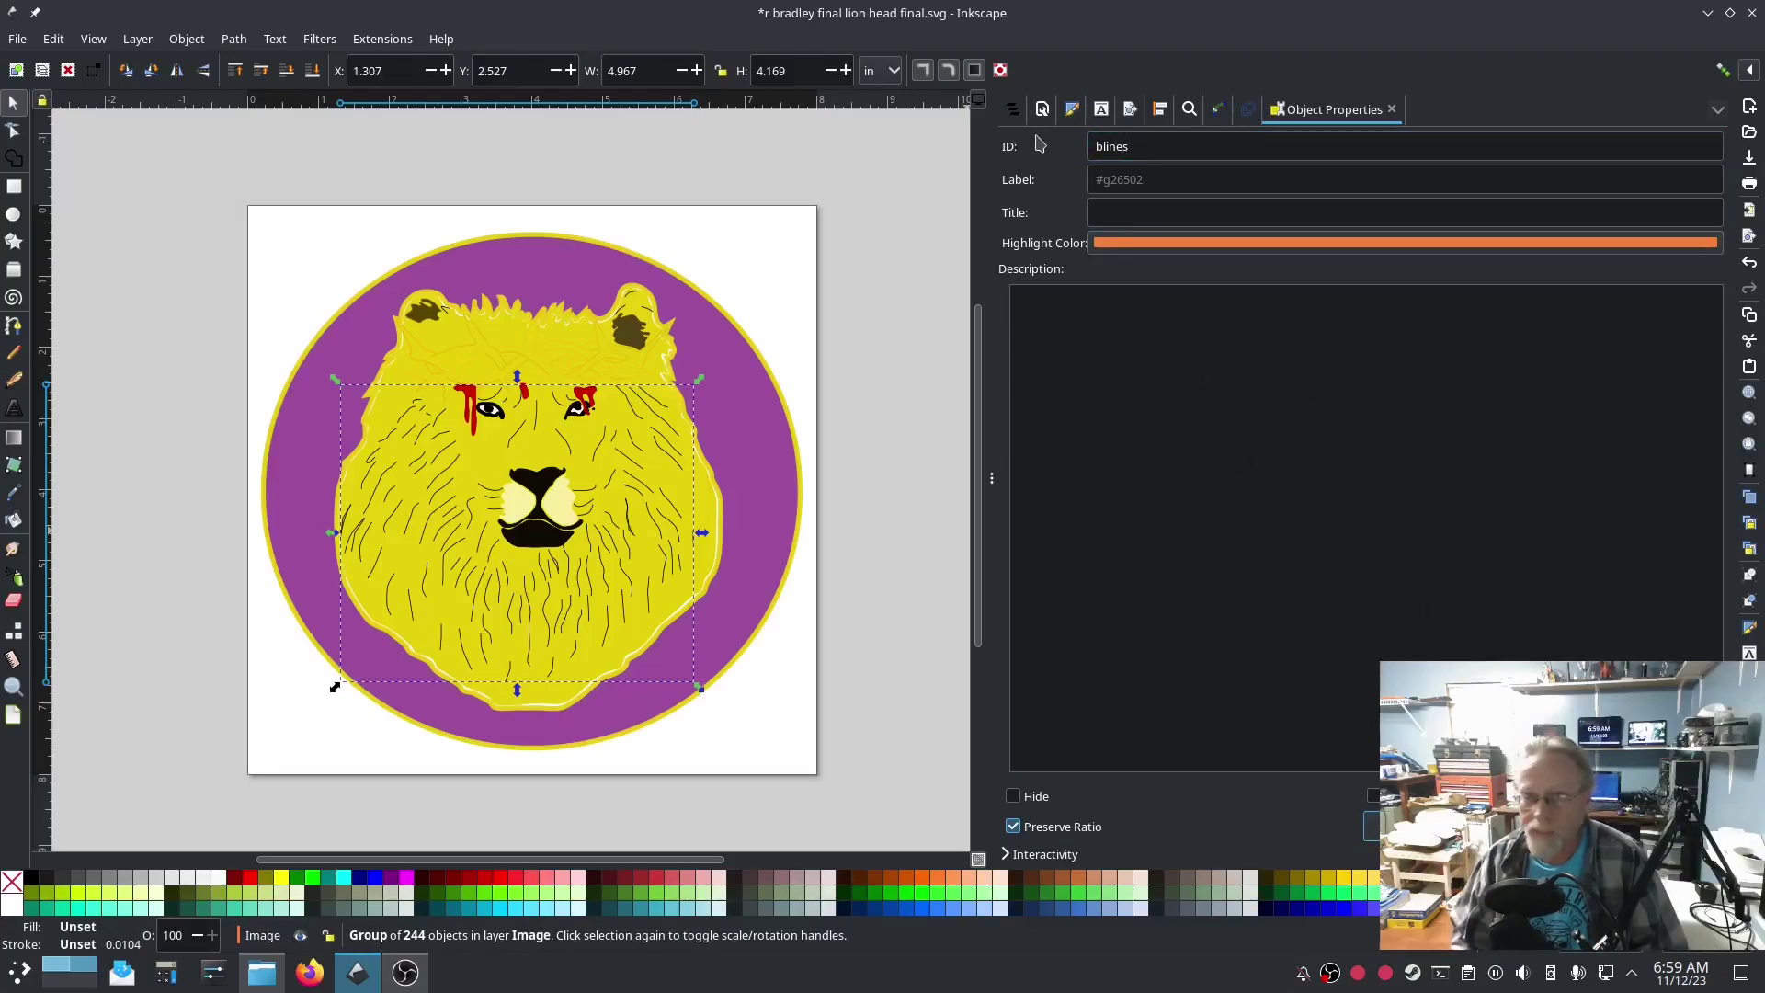
{"action": "left_click", "coordinate": [1012, 109]}
Step: Toggle the visibility of group g26178 to identify its artwork, leaving it shown
{"action": "left_click", "coordinate": [1193, 266]}
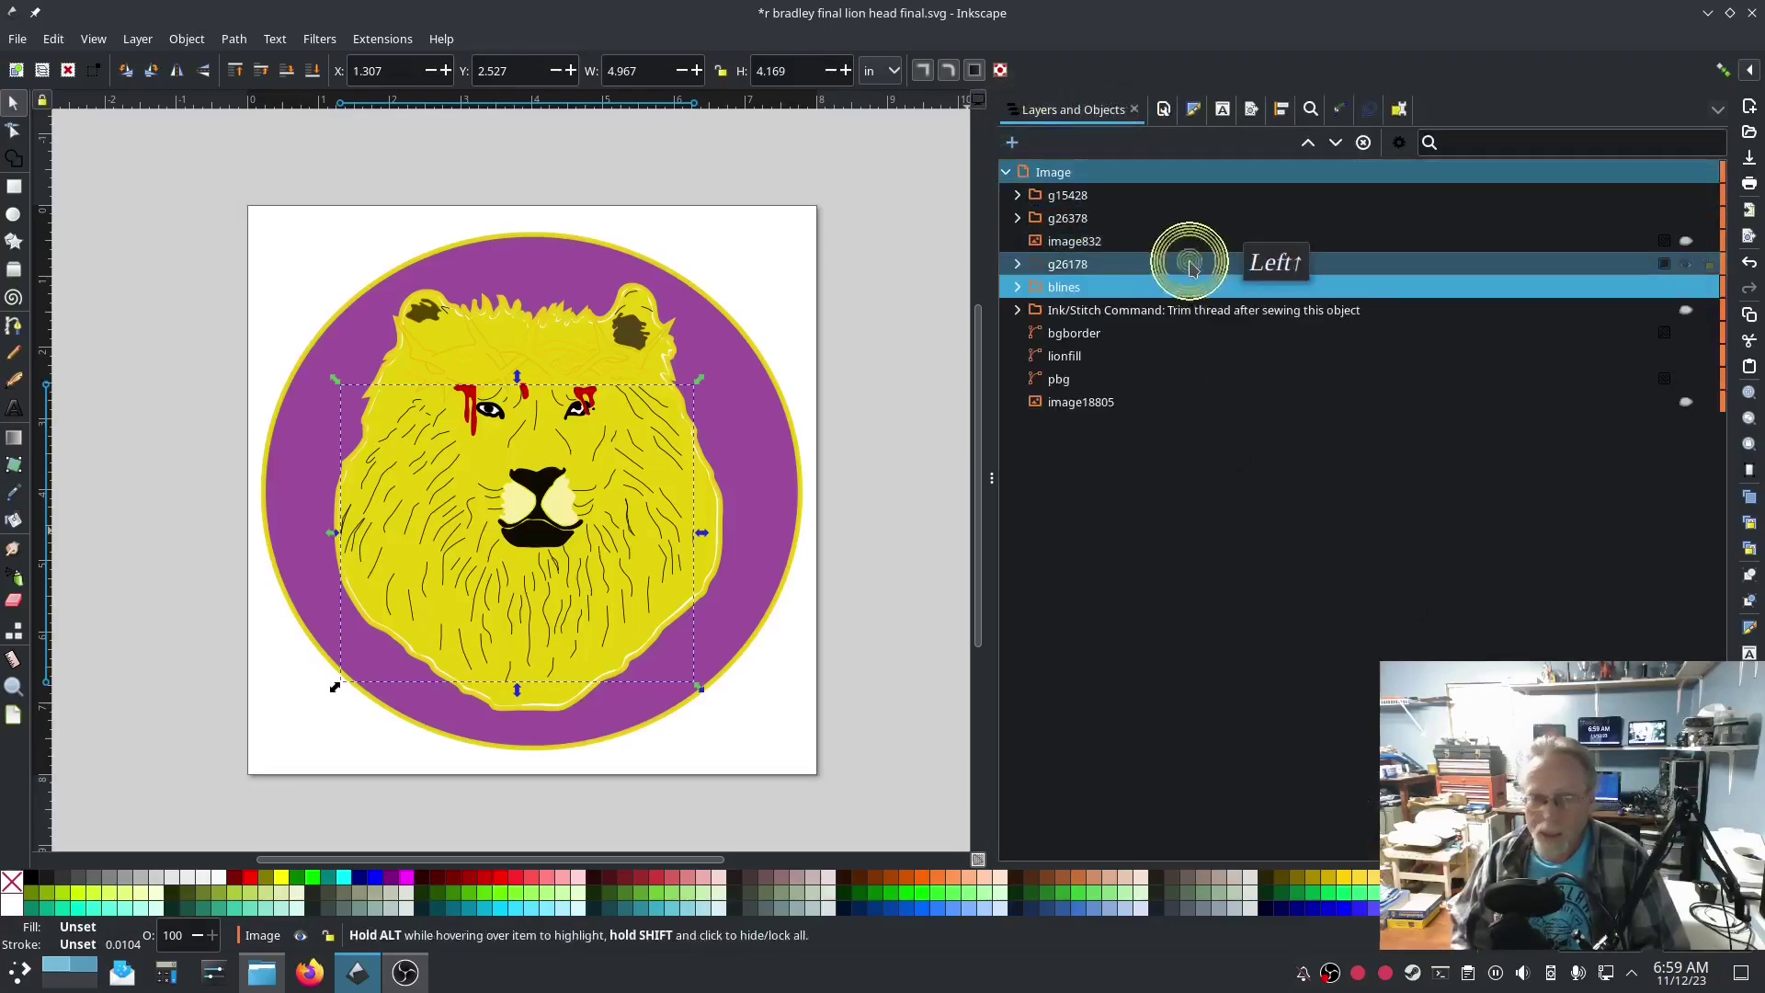
{"action": "left_click", "coordinate": [1686, 266]}
{"action": "left_click", "coordinate": [1687, 266]}
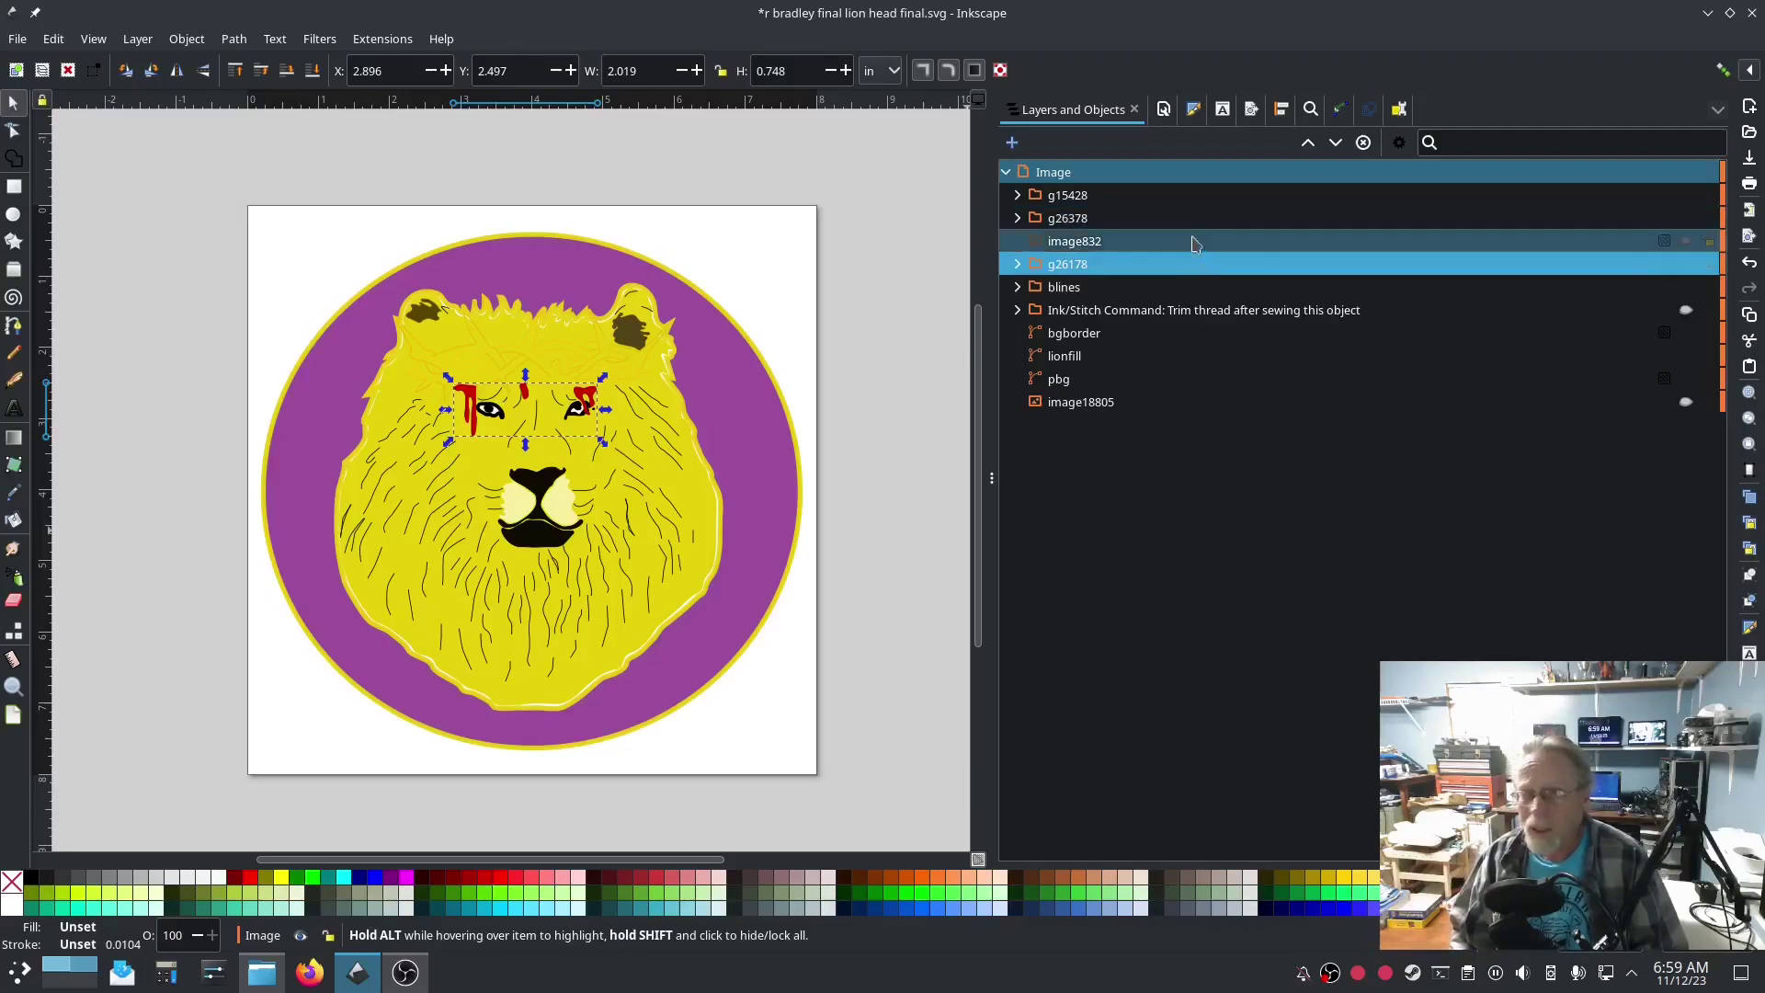
Step: Hide and show group g26378 to identify which parts of the lion's head it contains
{"action": "left_click", "coordinate": [1181, 221]}
{"action": "left_click", "coordinate": [1685, 218]}
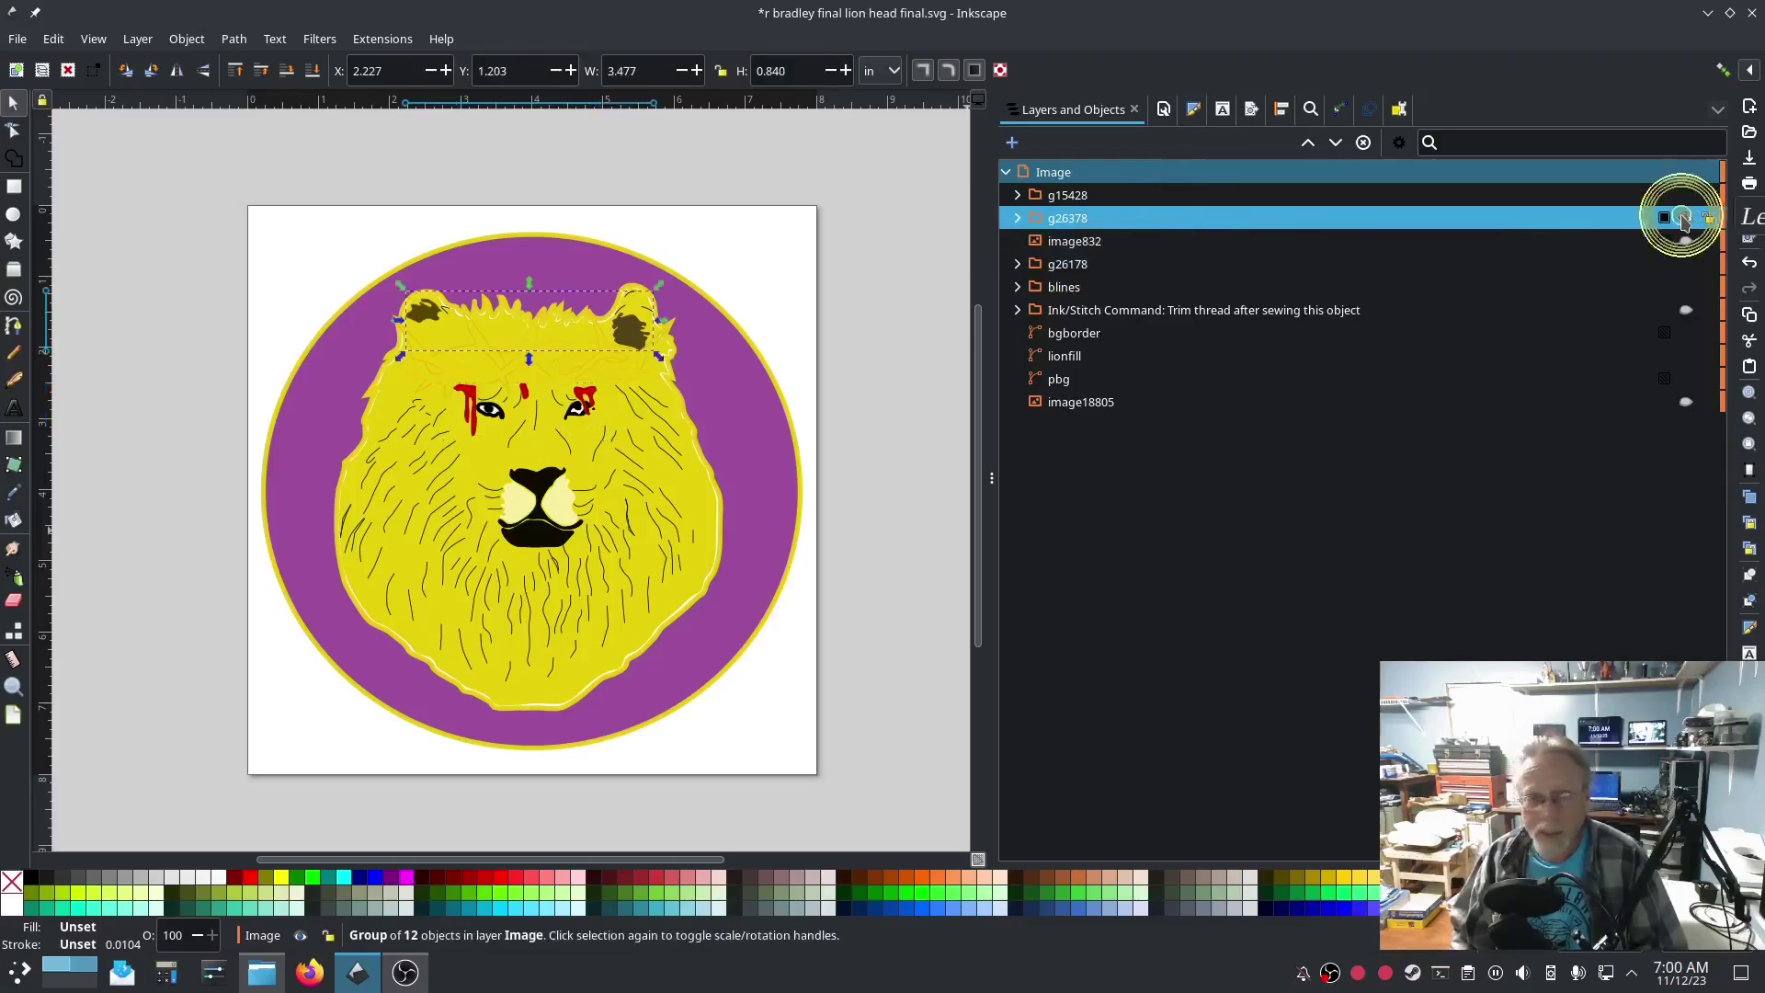
{"action": "left_click", "coordinate": [1685, 218]}
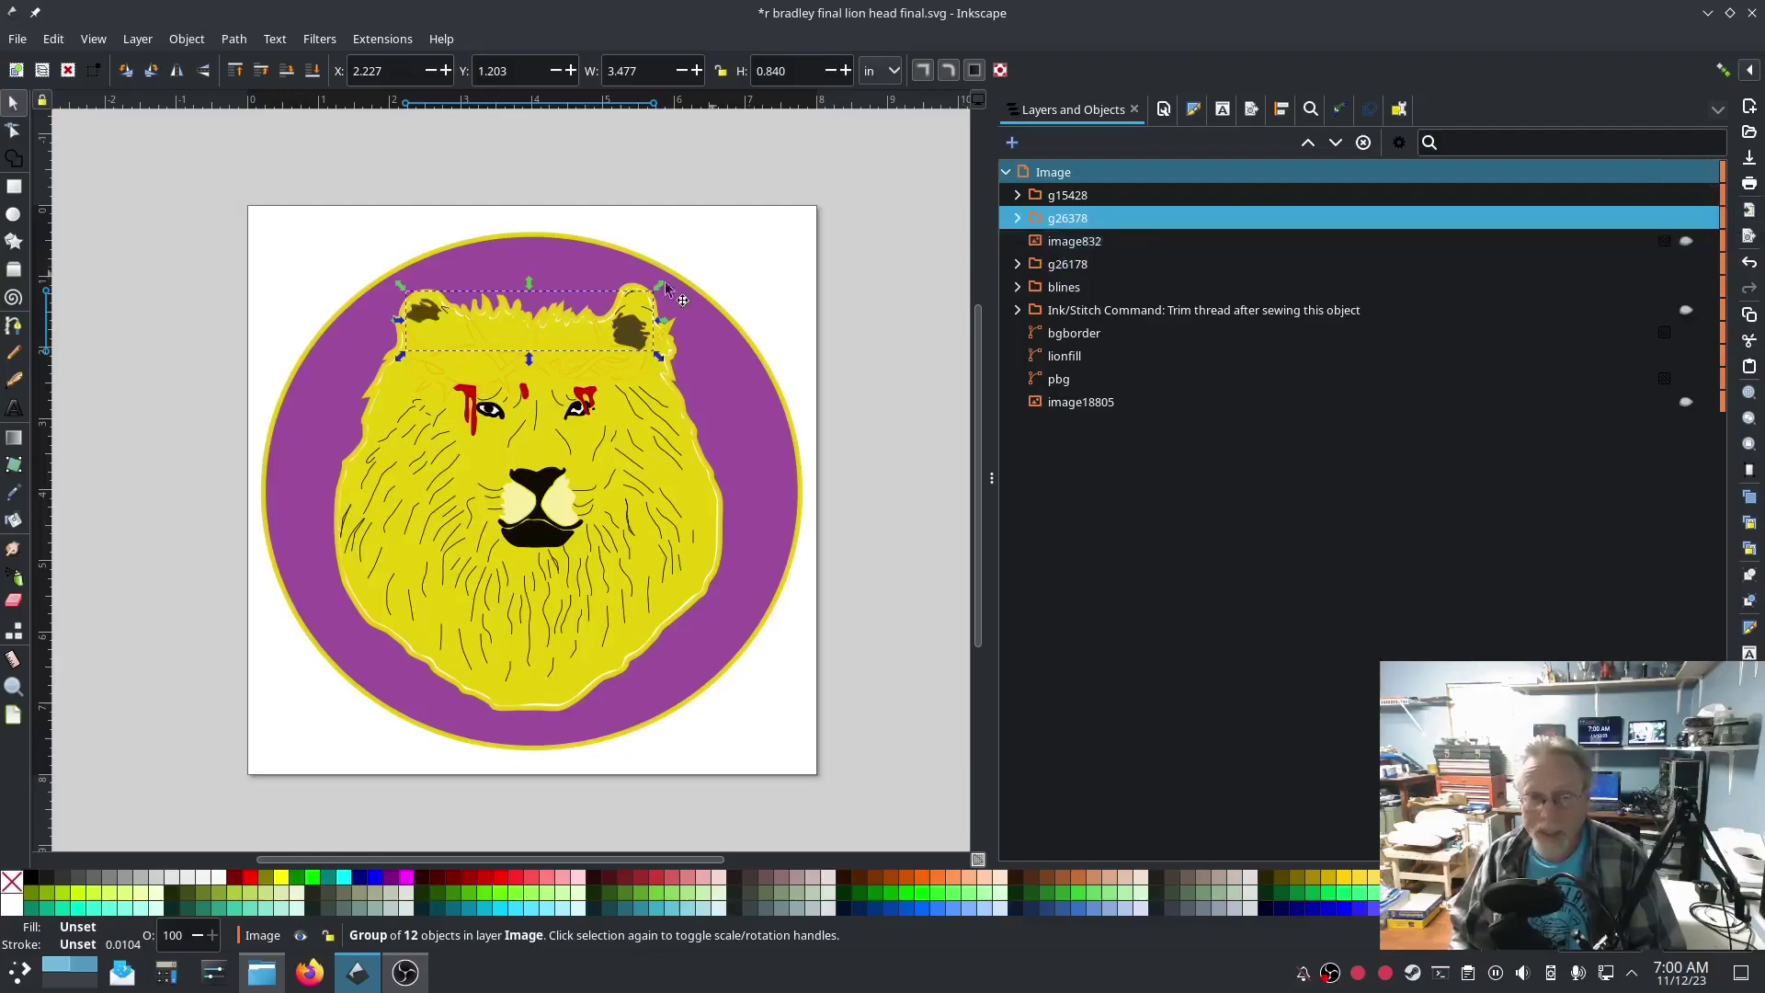
{"action": "left_click", "coordinate": [1685, 219]}
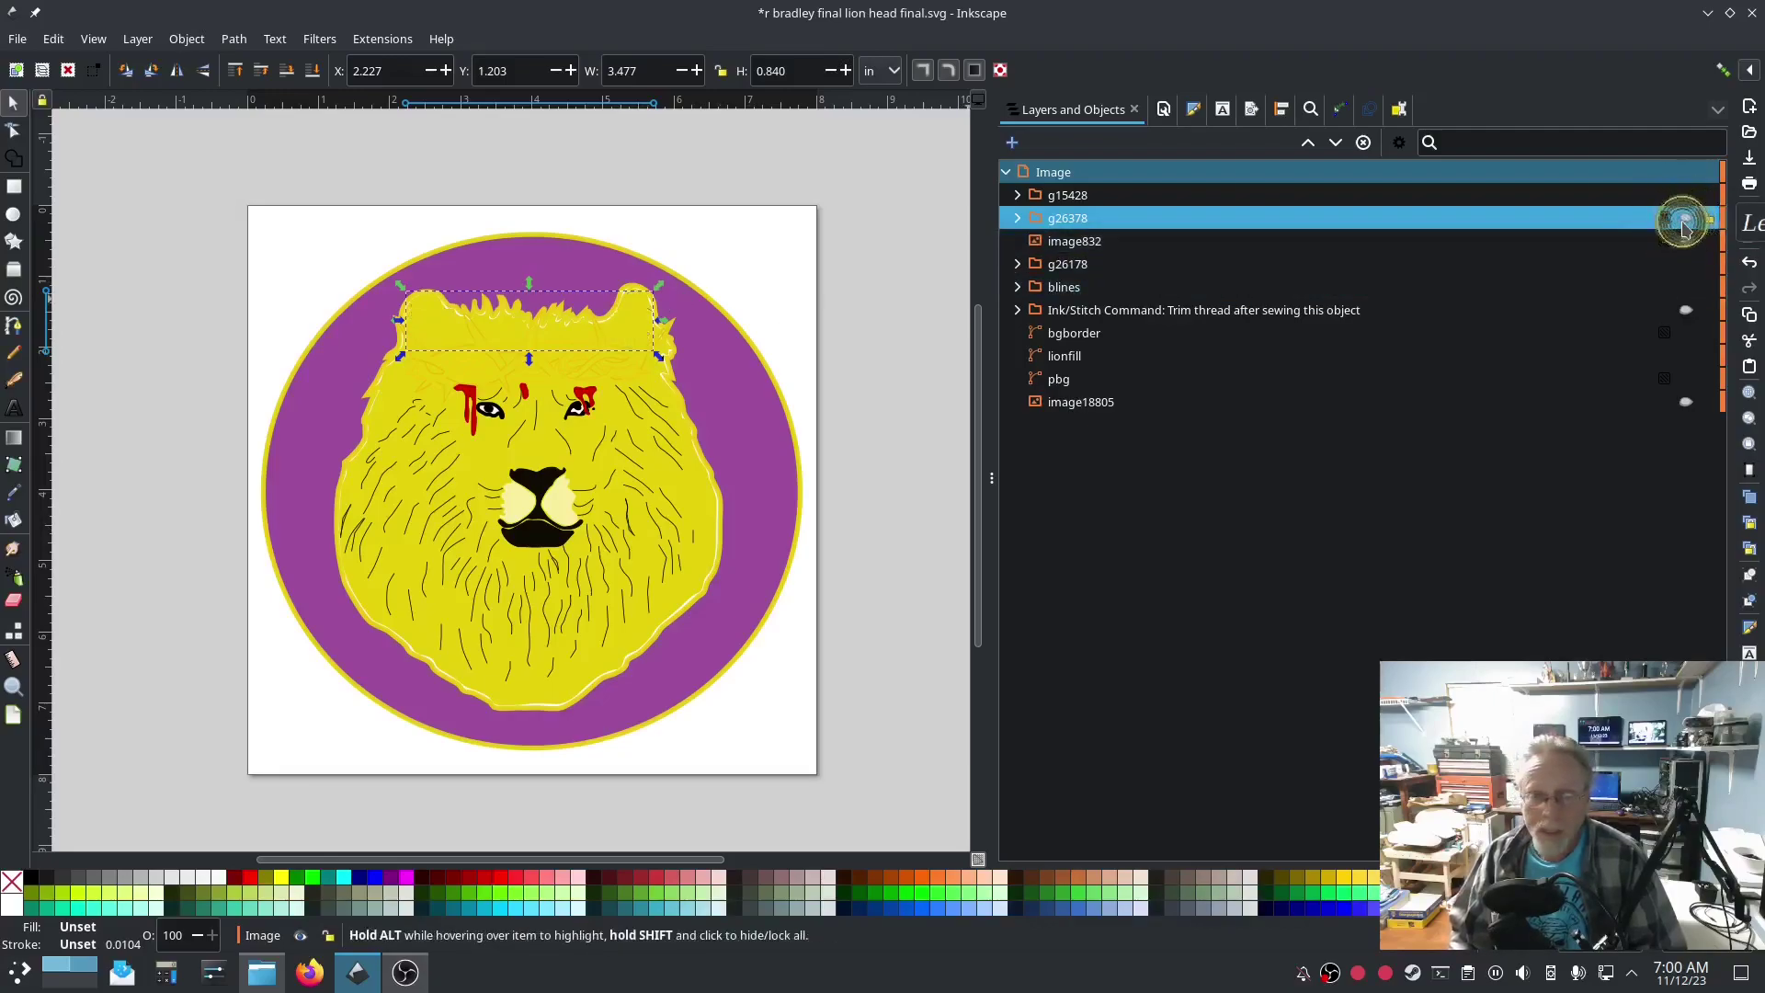
{"action": "left_click", "coordinate": [1684, 219]}
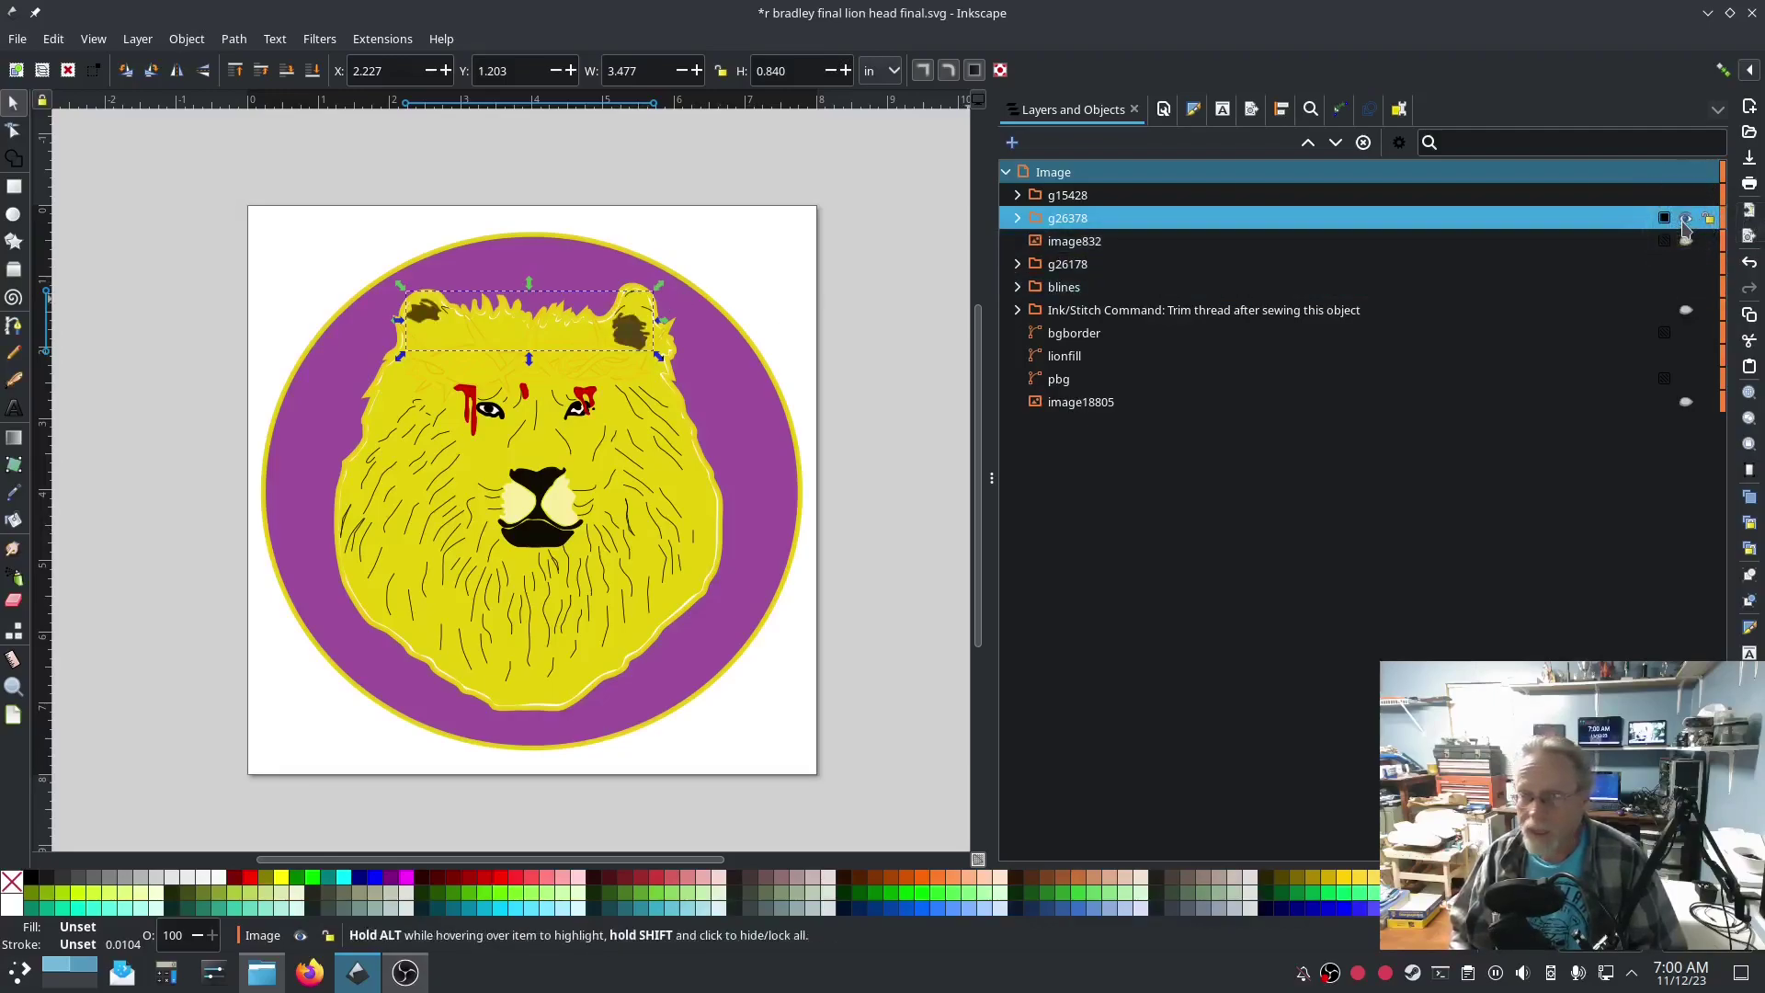
Step: Change the ID of group g26378 to bfill in its object properties and return to the object list
{"action": "right_click", "coordinate": [1071, 225]}
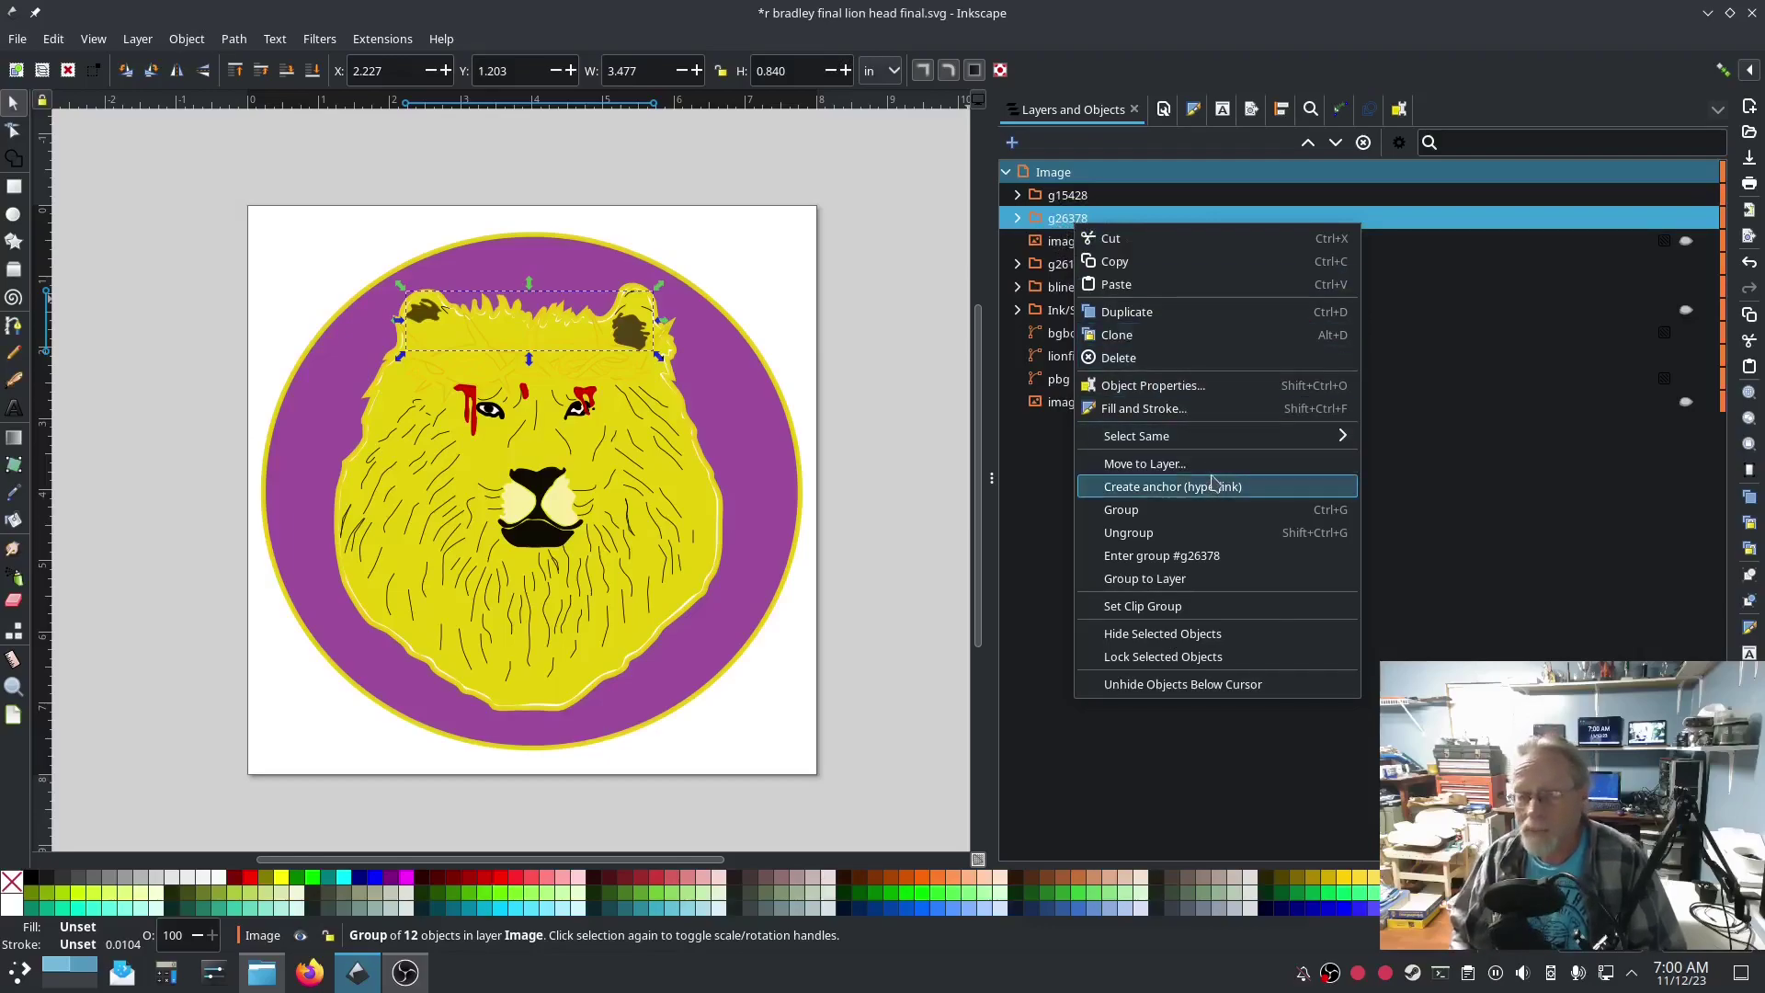
{"action": "left_click", "coordinate": [1156, 386]}
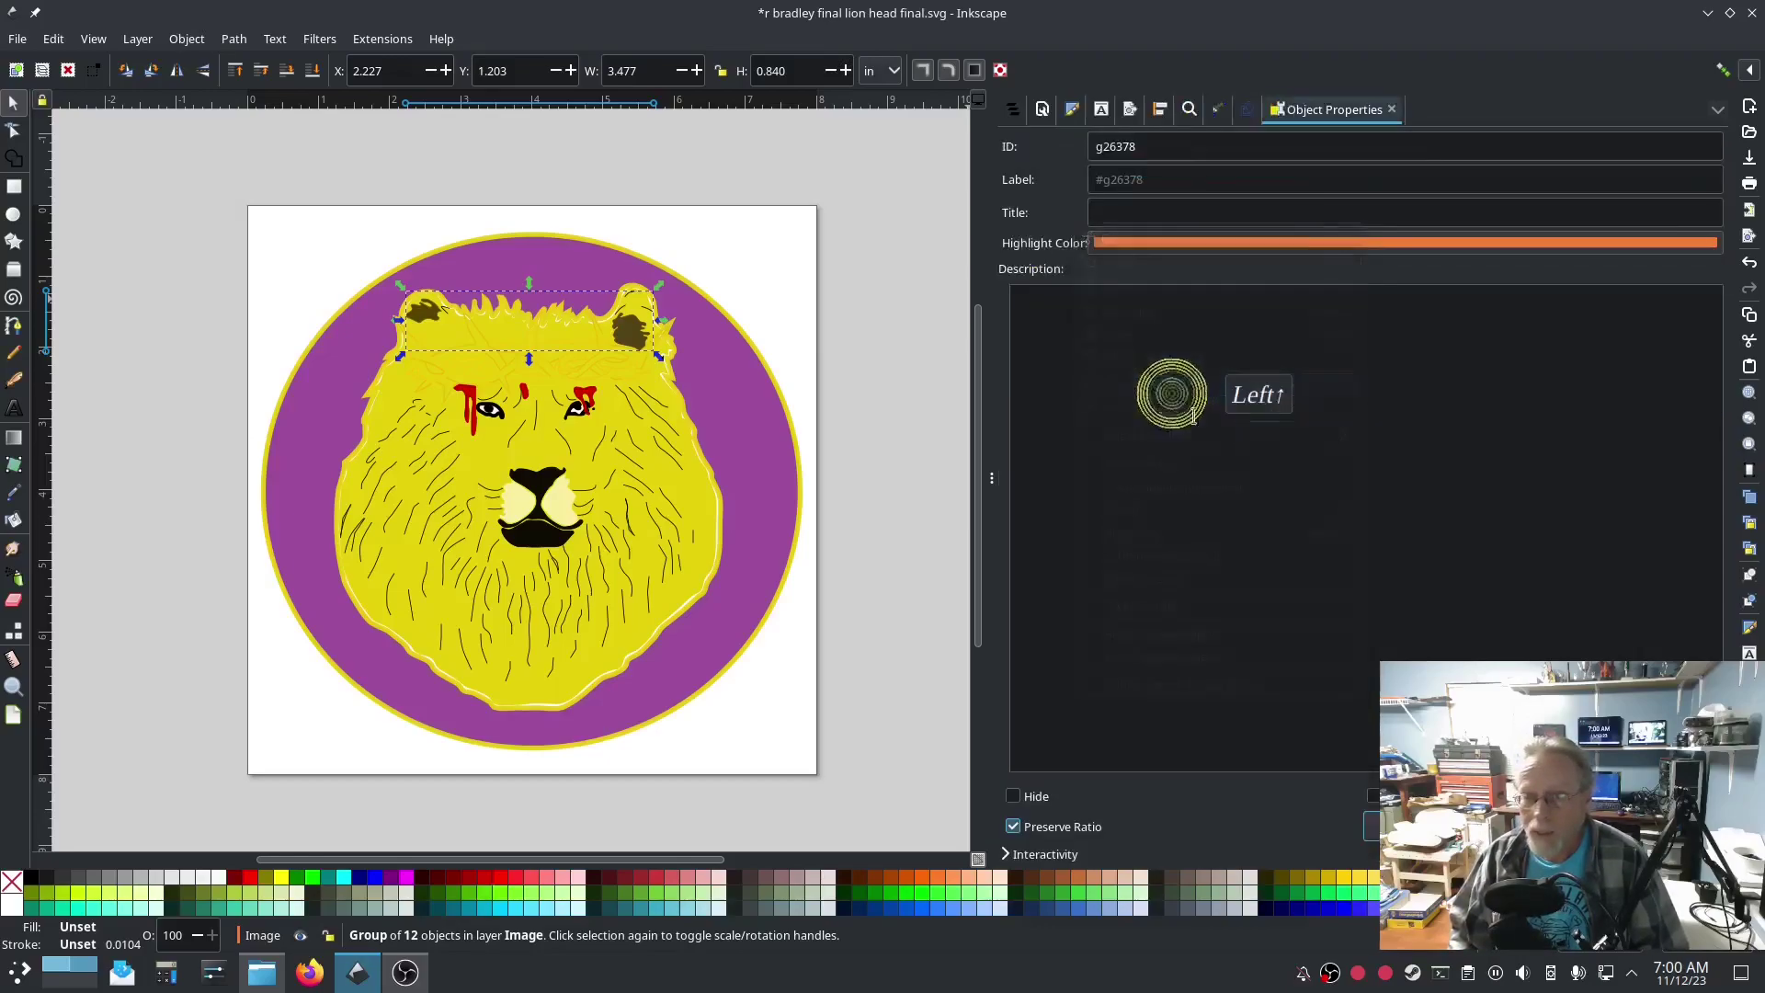
{"action": "double_click", "coordinate": [1128, 146]}
{"action": "type", "text": "bfill"}
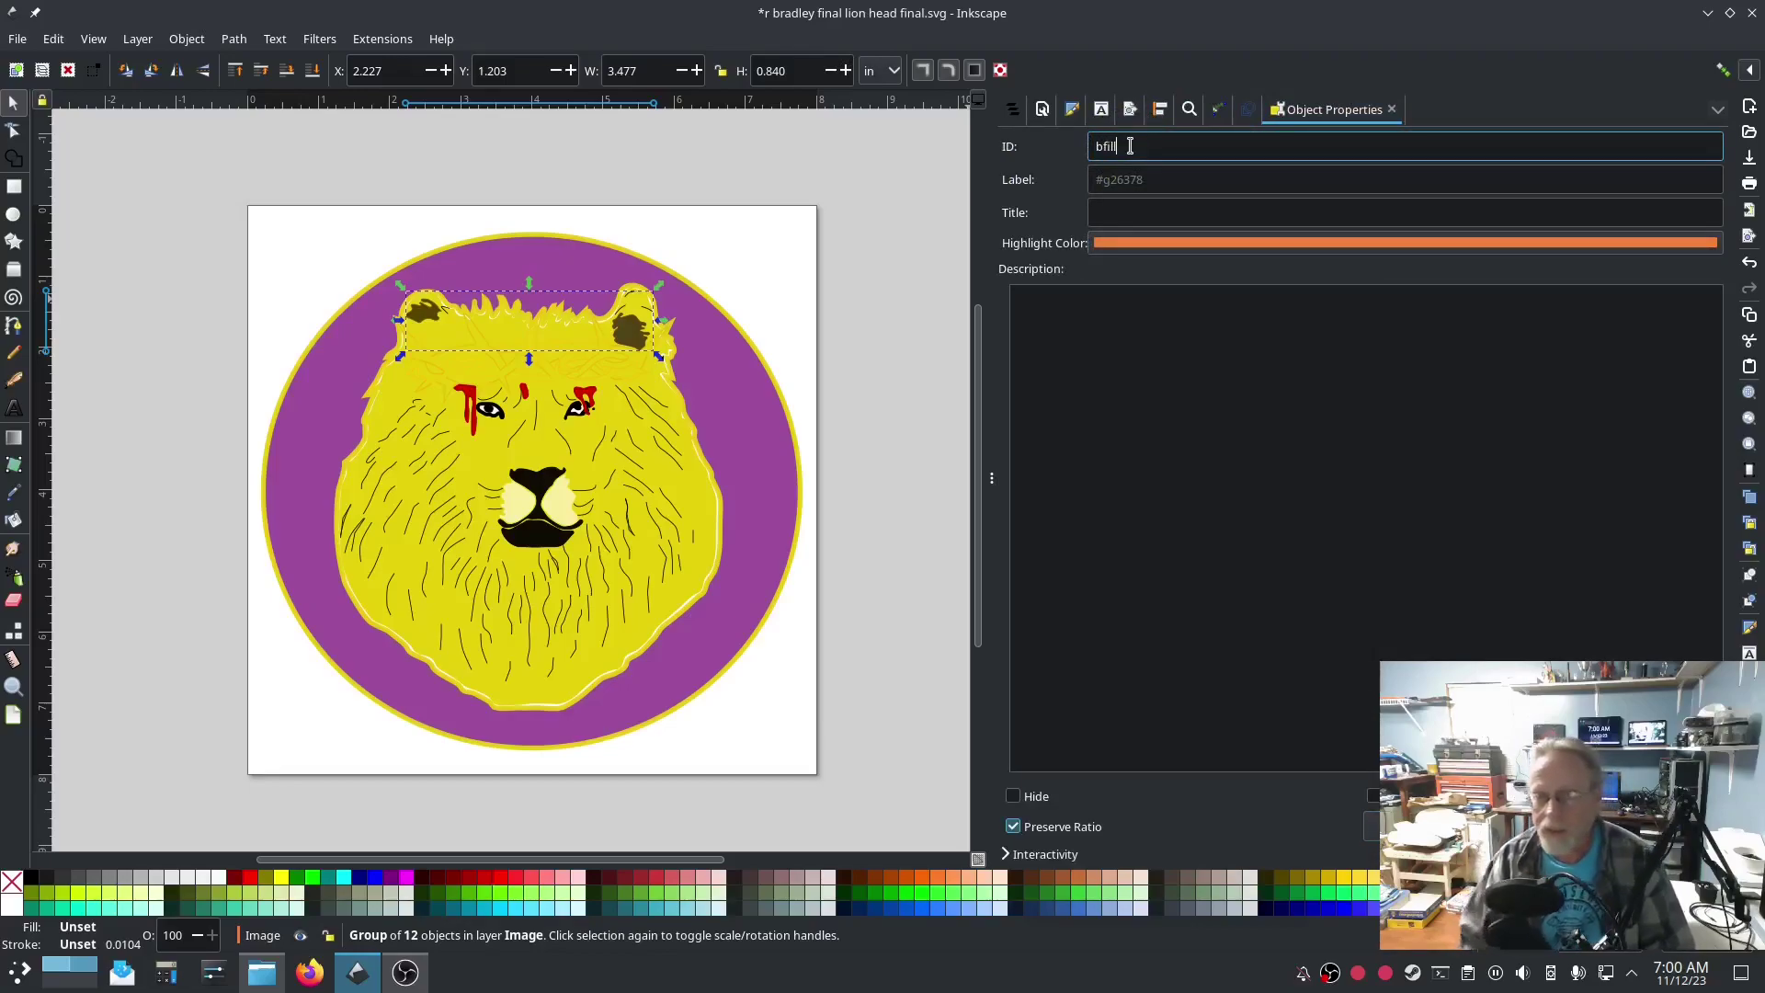
{"action": "key", "text": "Return"}
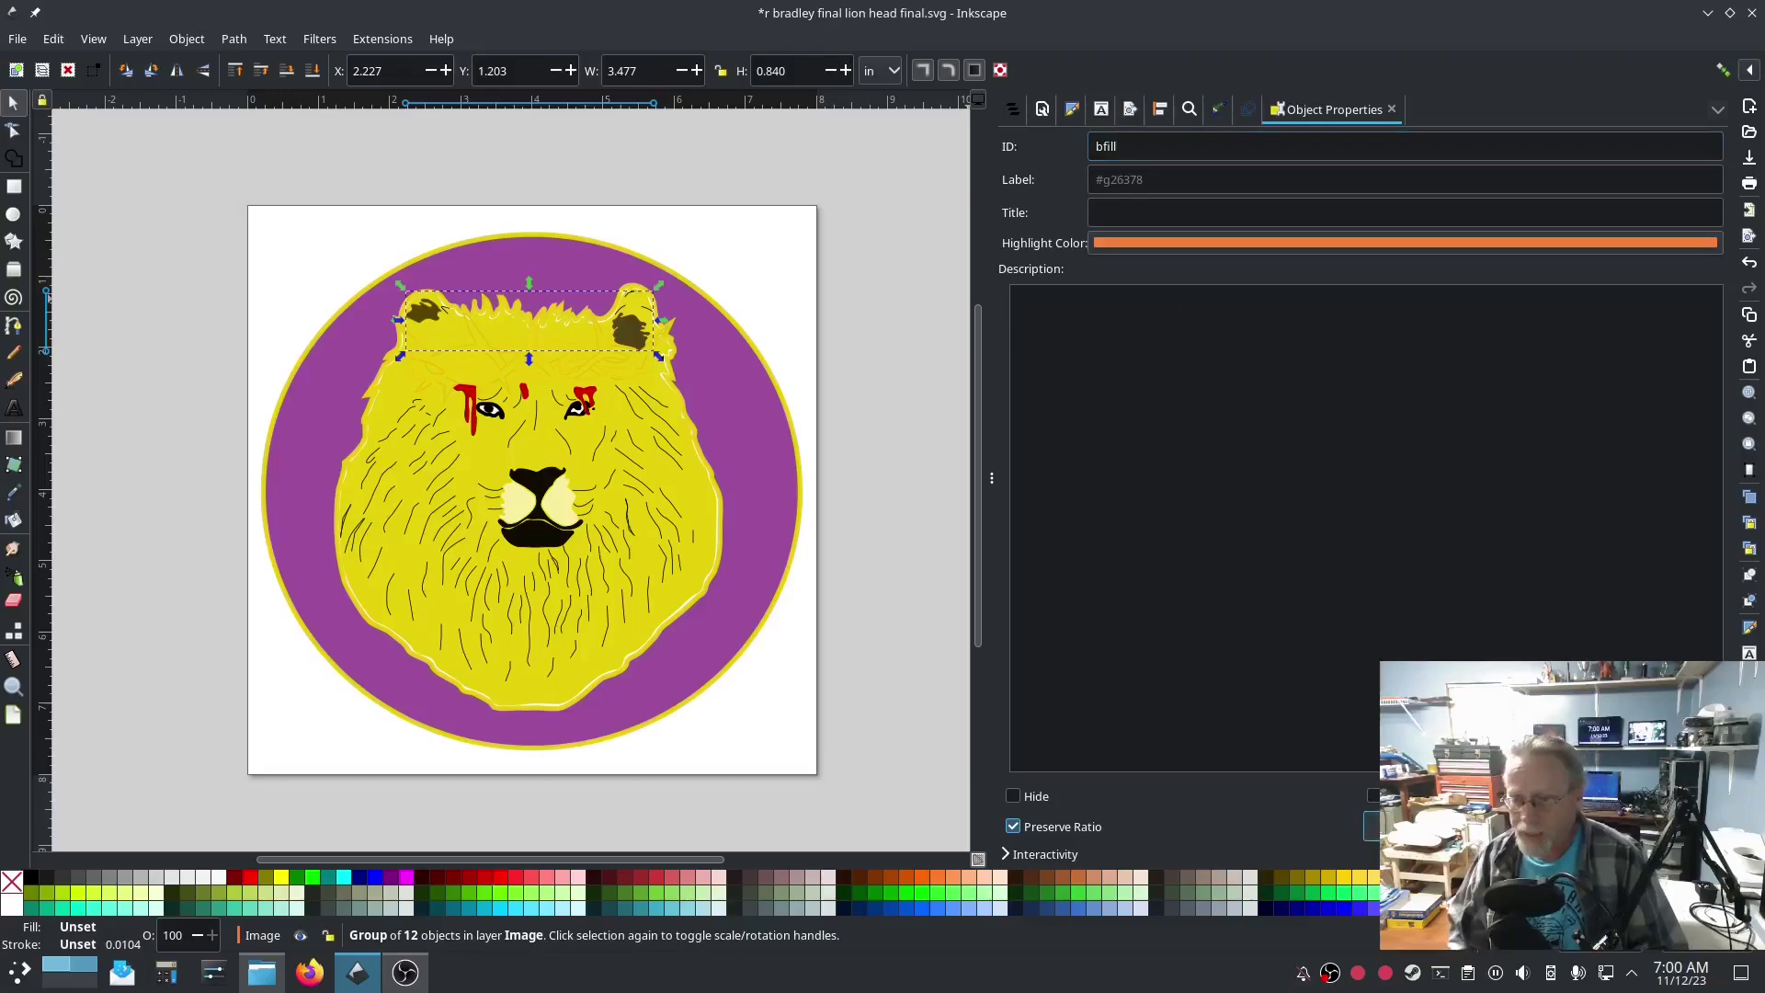
{"action": "left_click", "coordinate": [1013, 110]}
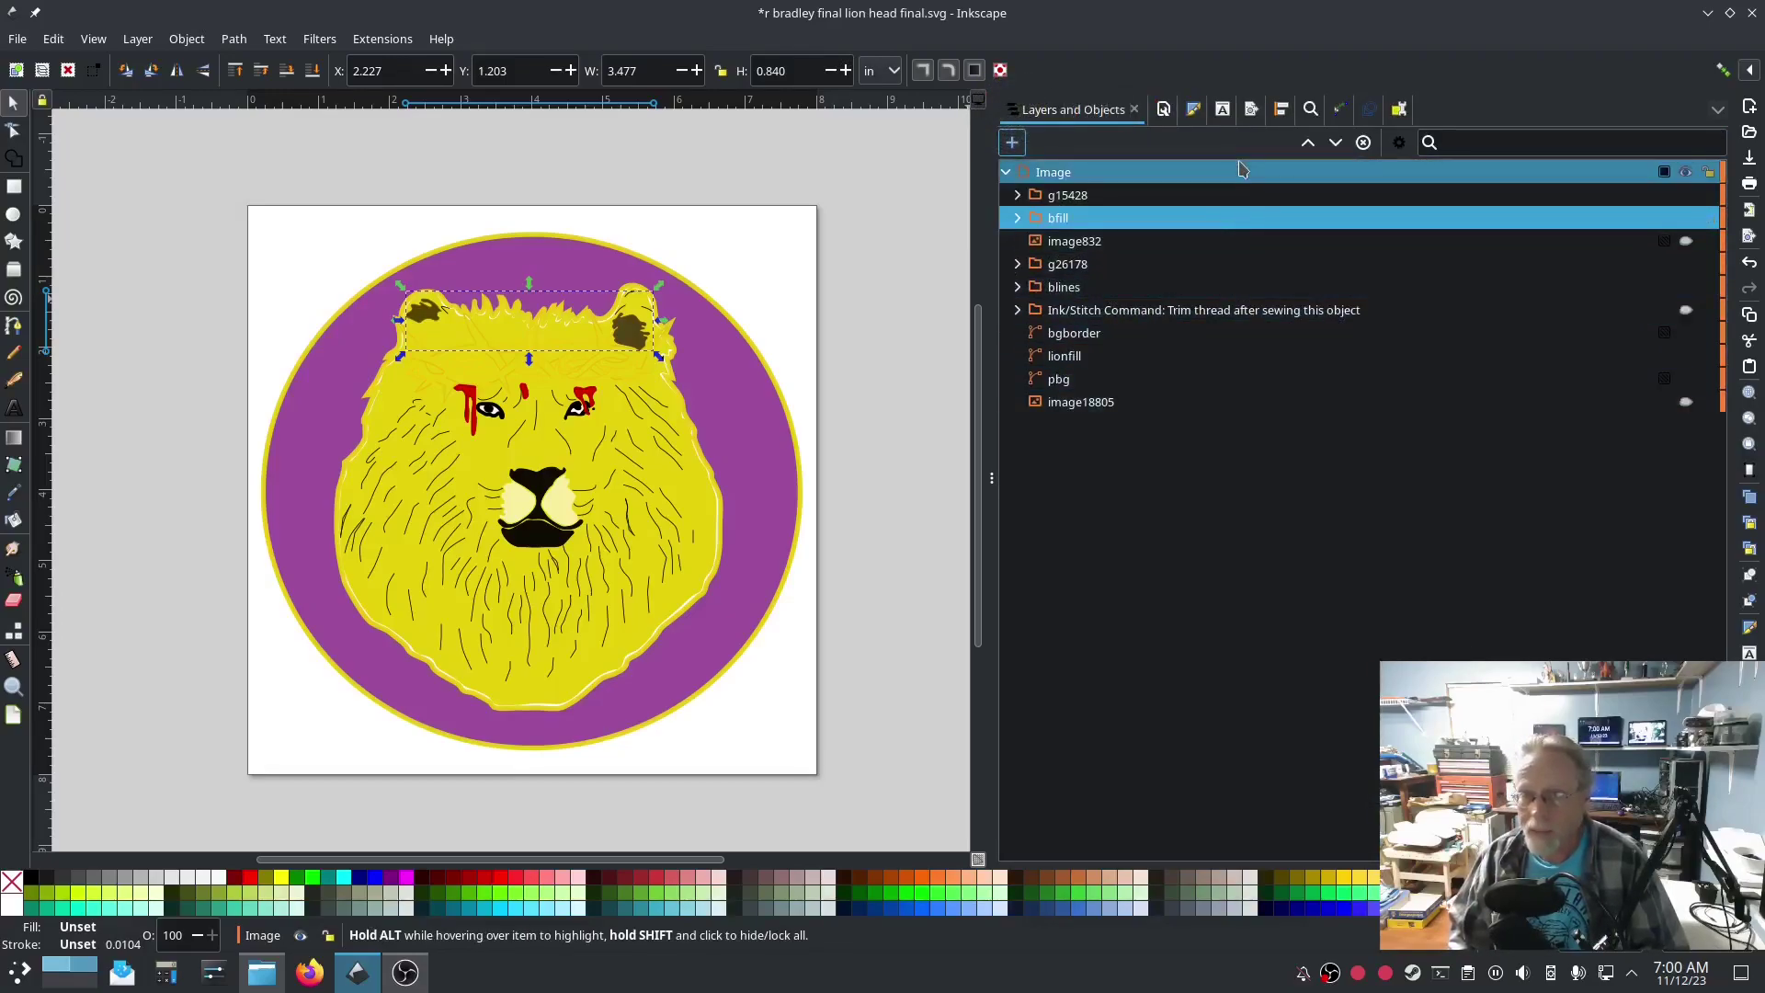
Step: Lower the bfill group in the object order until it sits directly above blines
{"action": "left_click", "coordinate": [1336, 146]}
{"action": "left_click", "coordinate": [1337, 146]}
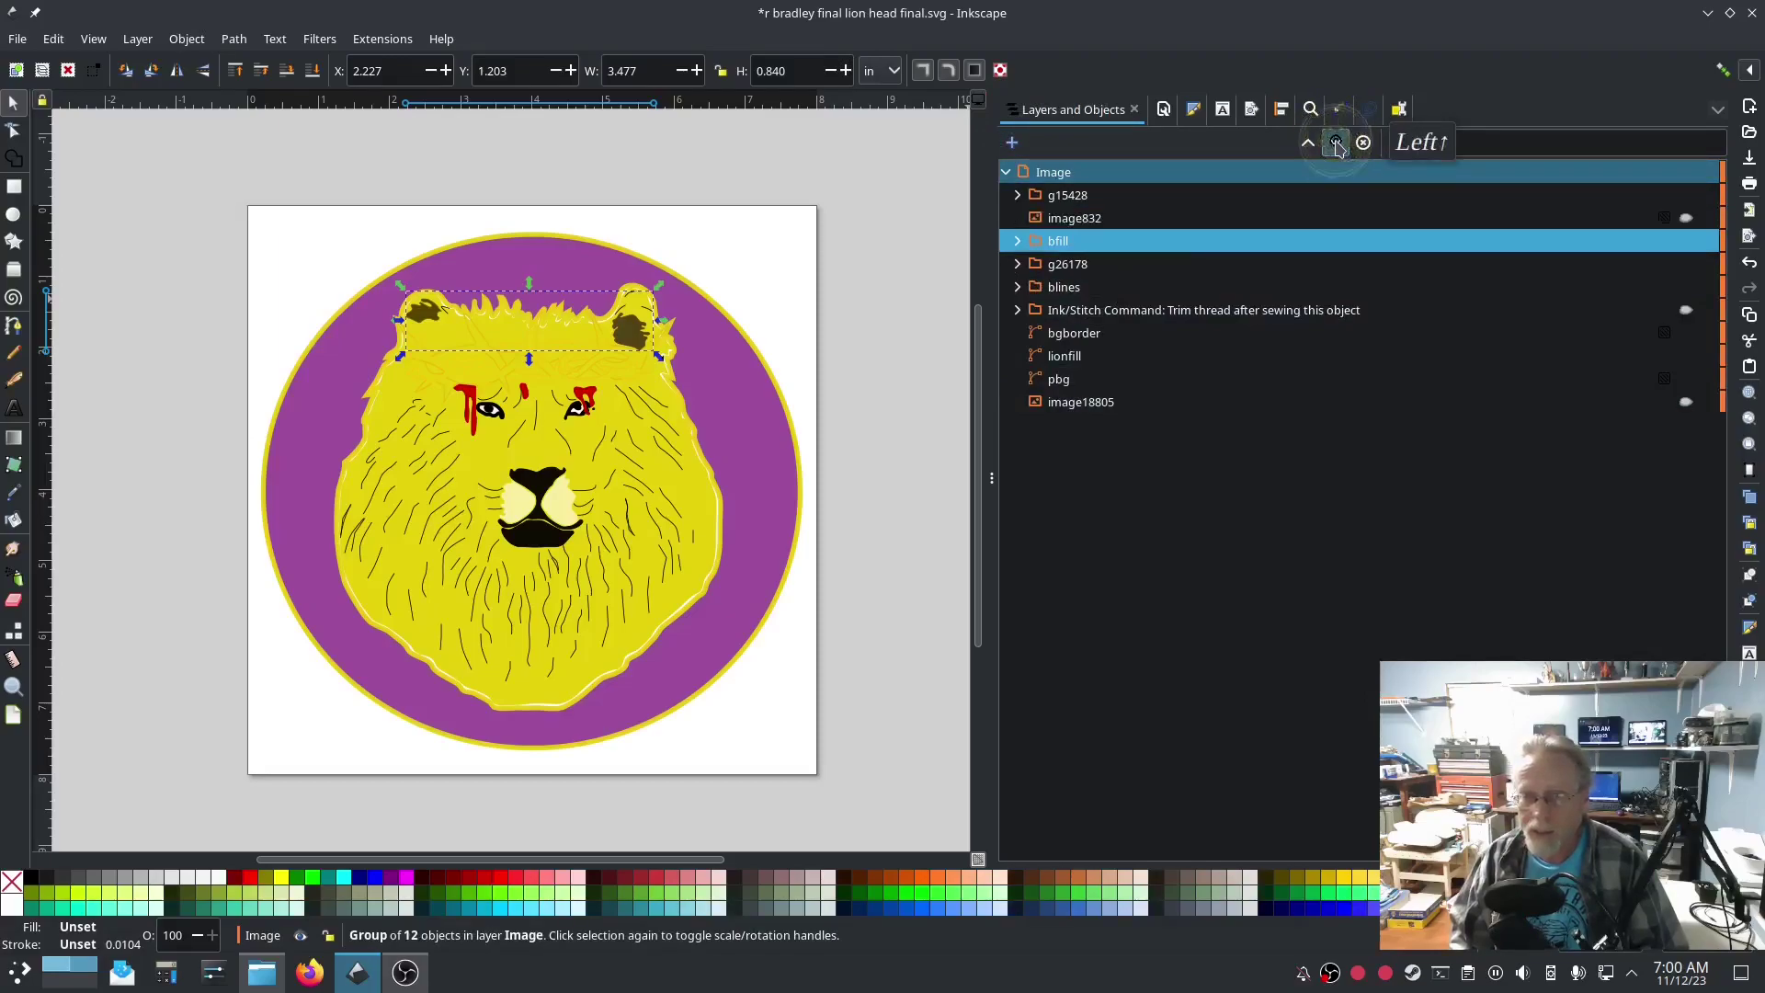
{"action": "left_click", "coordinate": [1334, 145]}
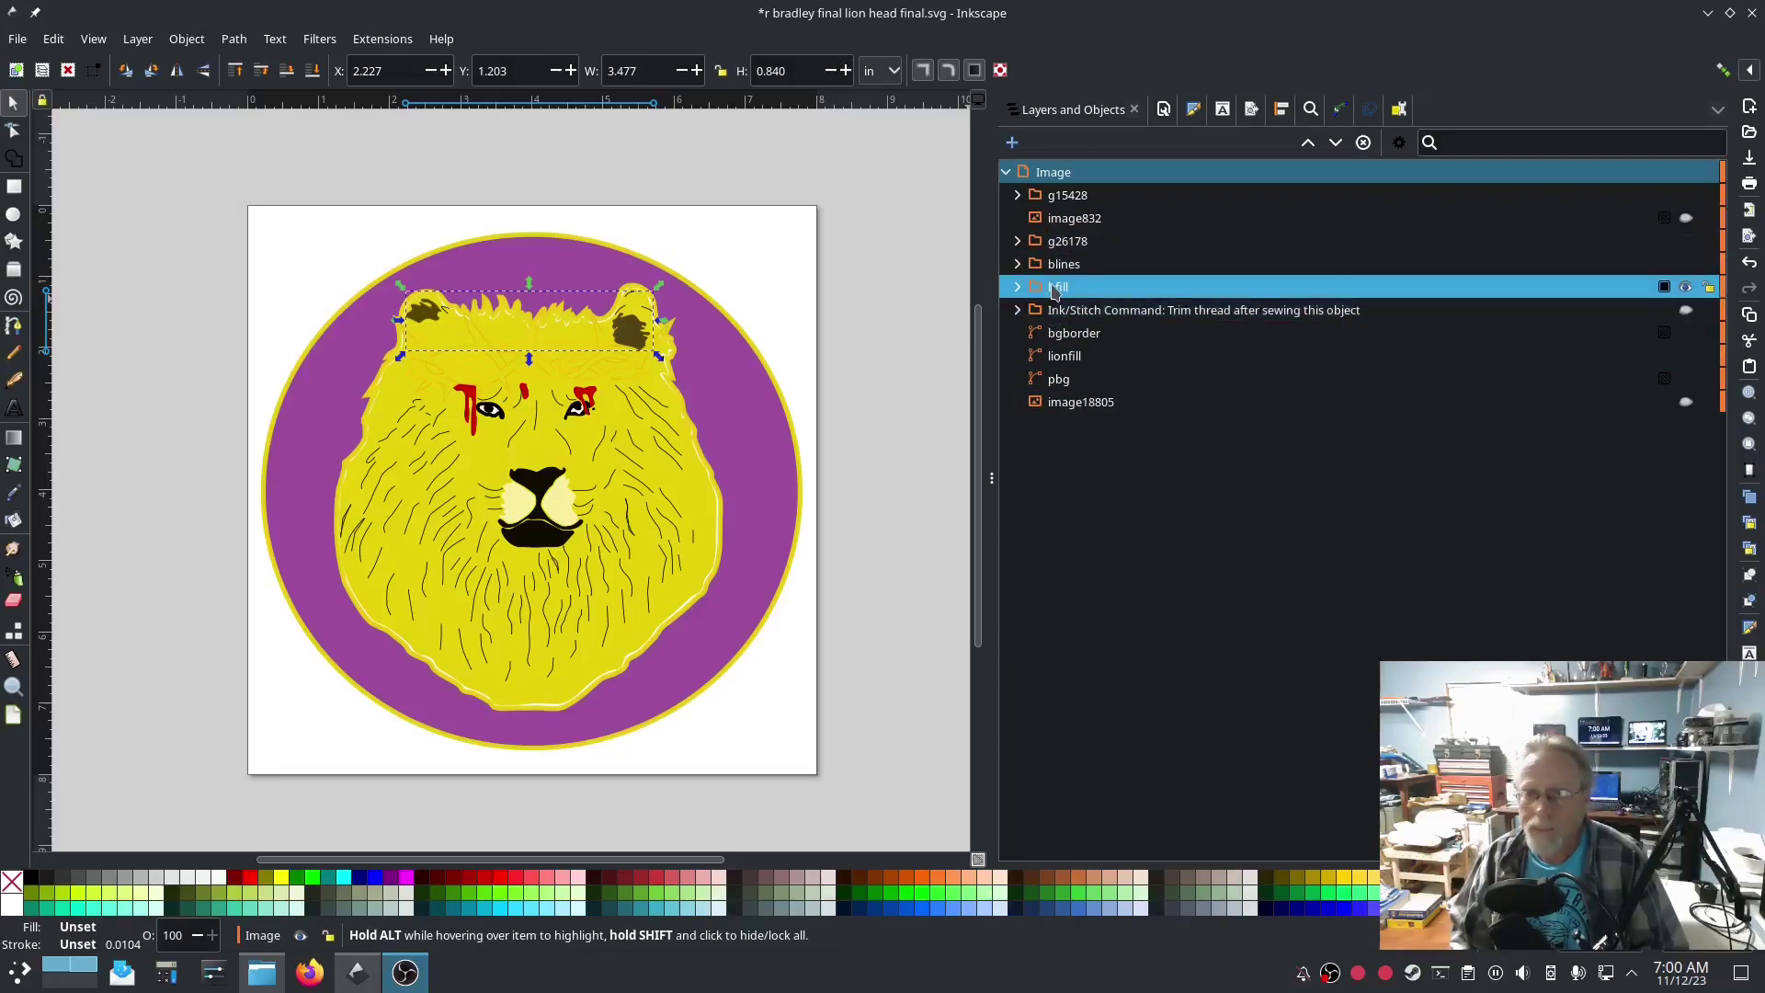
{"action": "left_click", "coordinate": [1306, 146]}
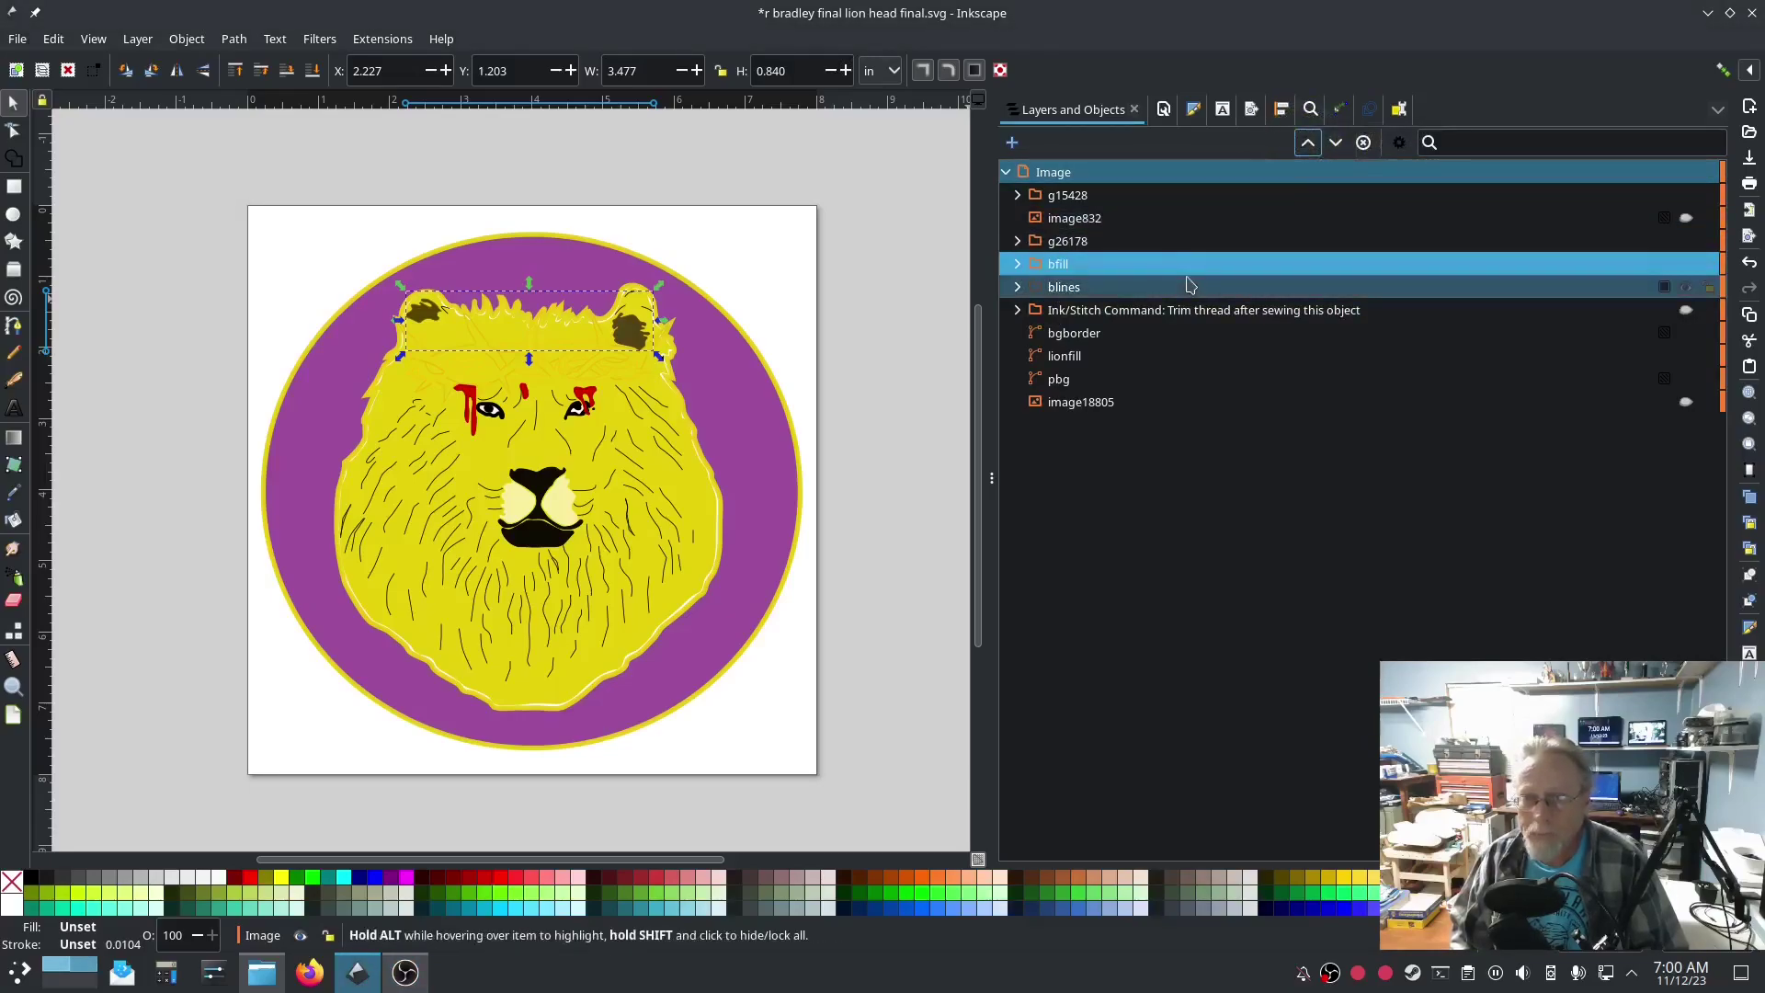
Step: Expand the blines and bfill groups and select the lion's black nose, chin and both main eye shapes together
{"action": "left_click", "coordinate": [1017, 286]}
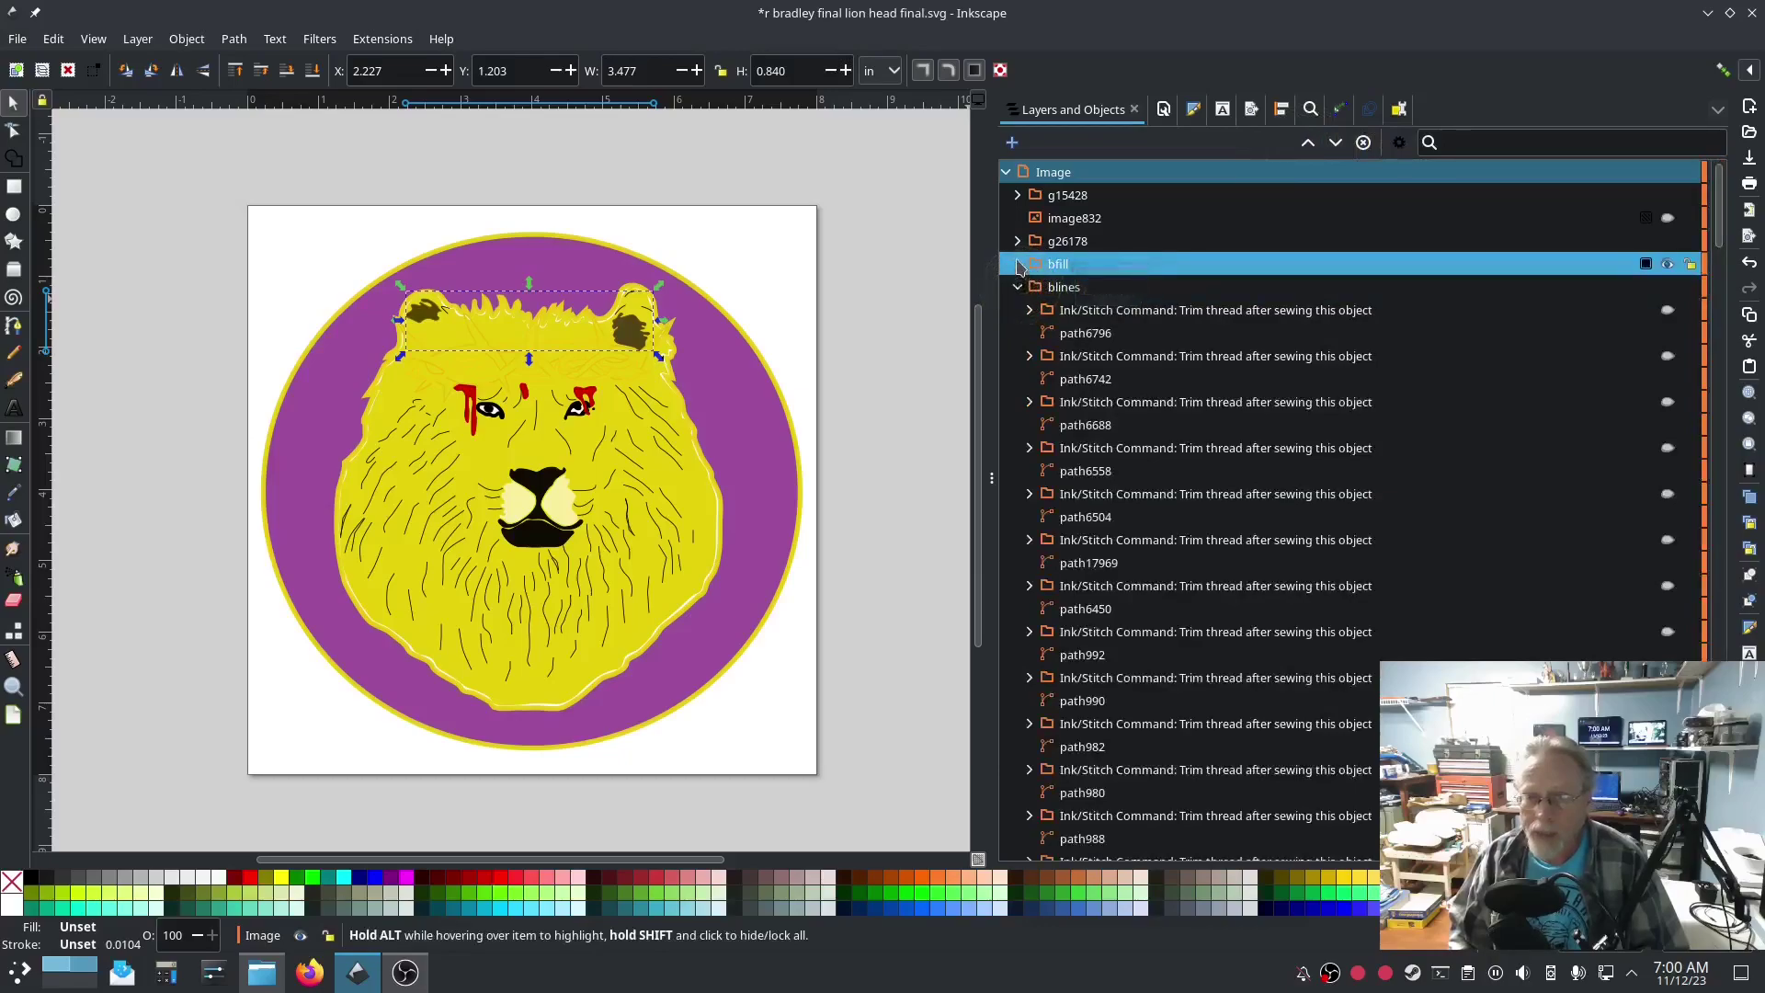
{"action": "left_click", "coordinate": [1018, 264]}
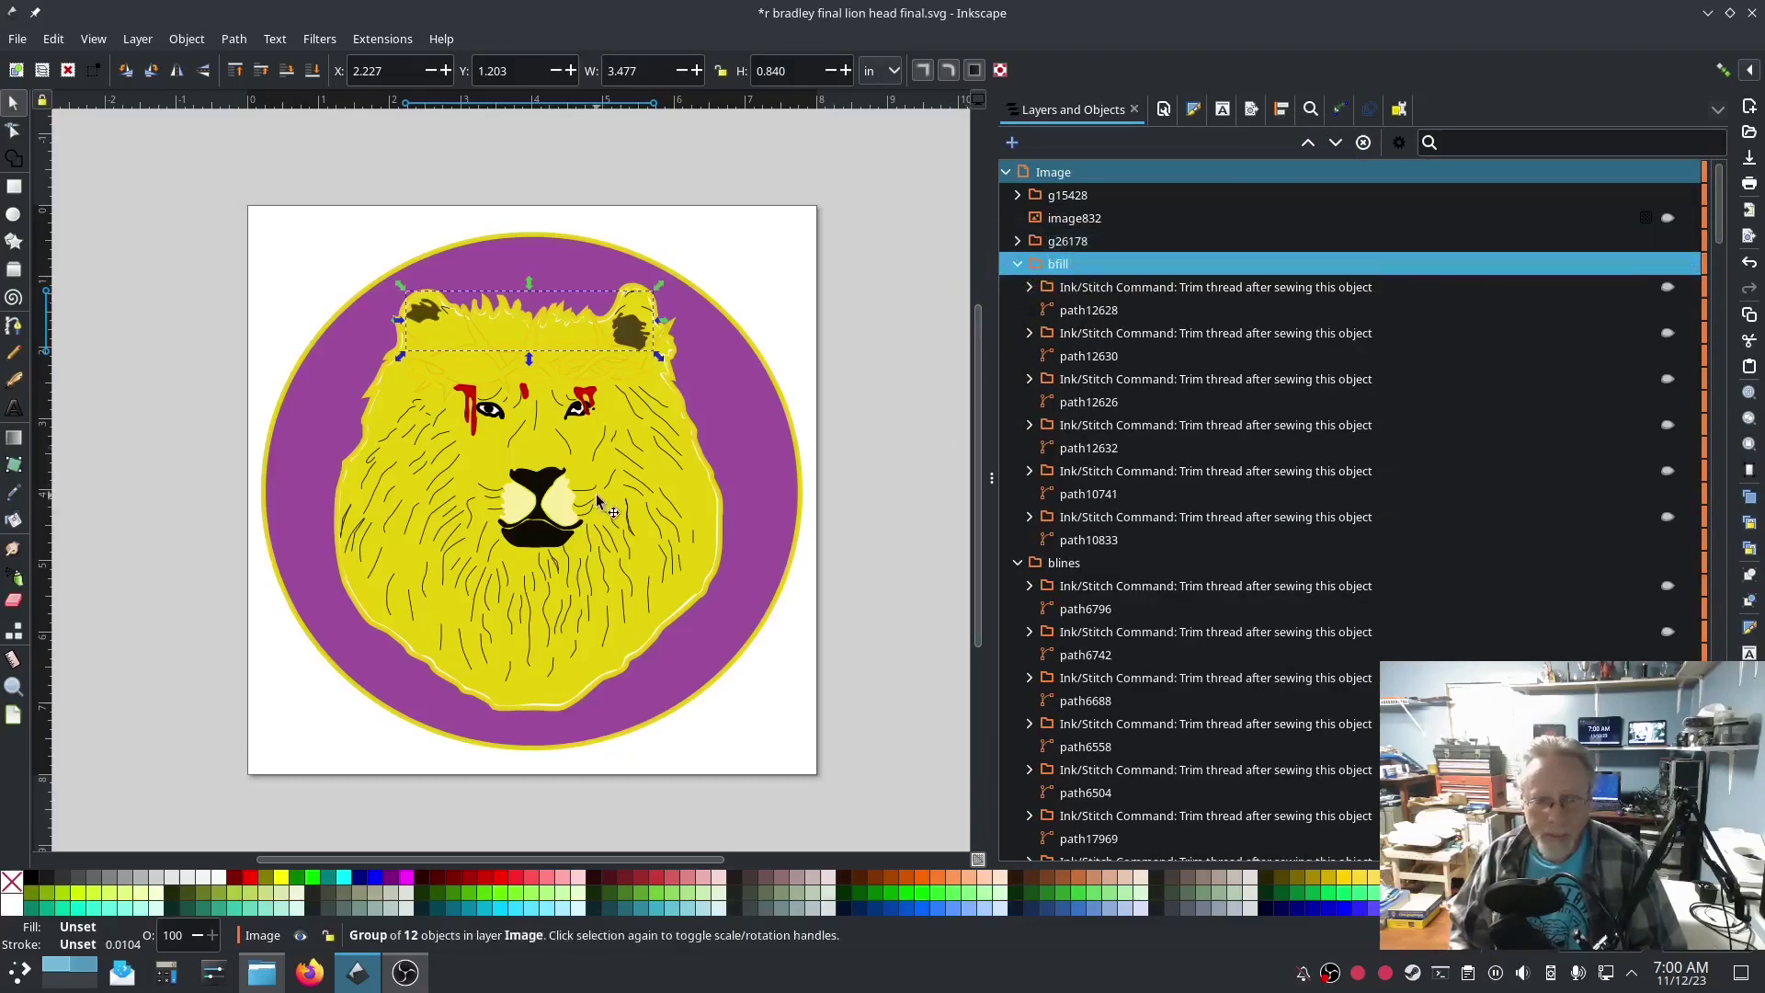
{"action": "left_click", "coordinate": [546, 479]}
{"action": "left_click", "coordinate": [539, 478]}
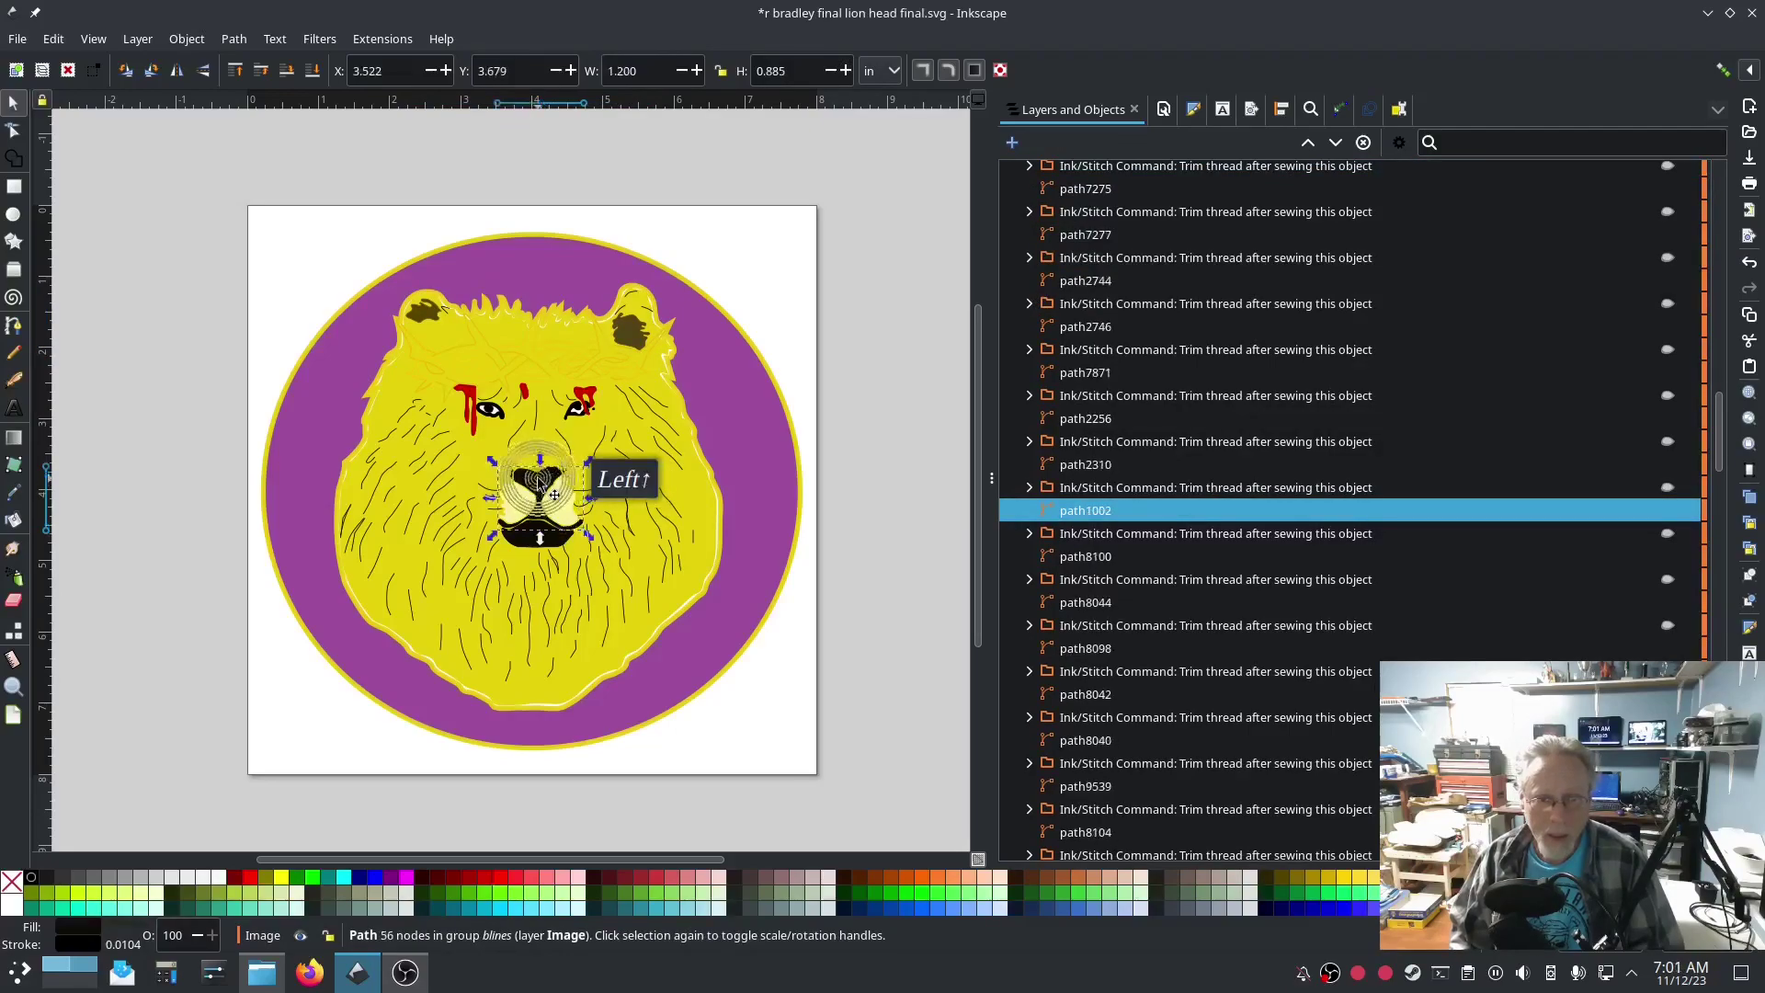
{"action": "scroll", "coordinate": [548, 558], "scroll_direction": "up", "scroll_amount": 1}
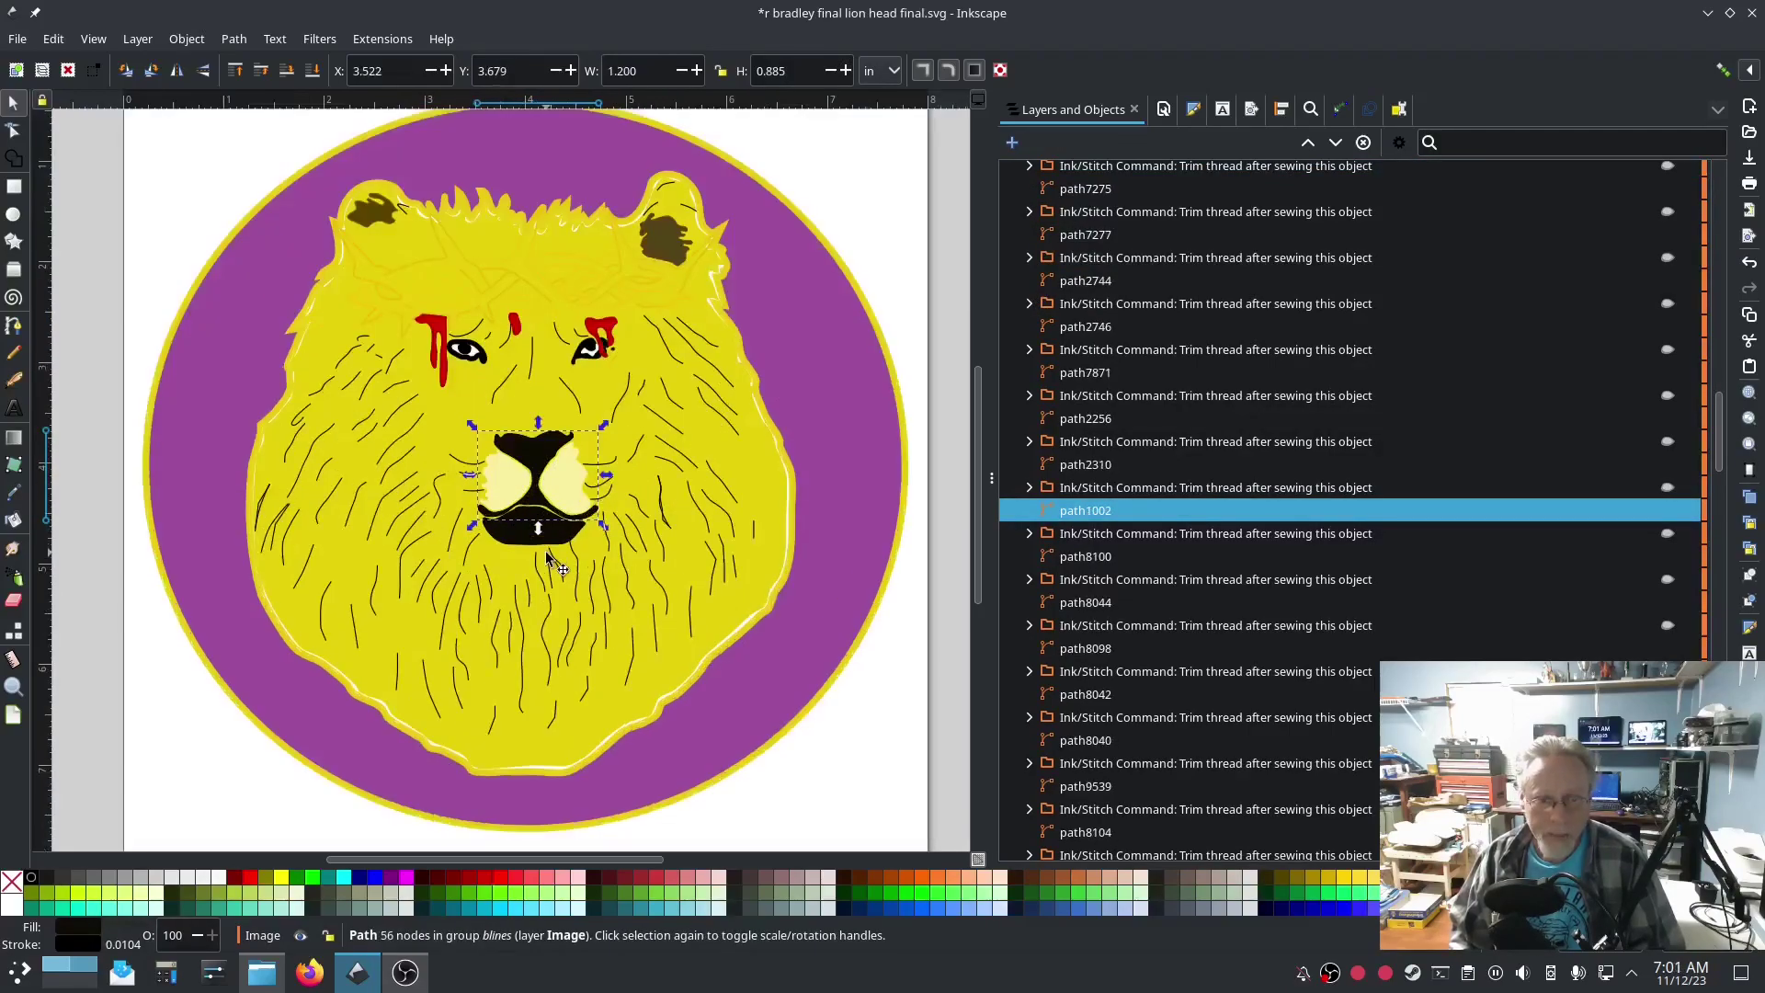
{"action": "left_click", "coordinate": [553, 533], "text": "shift"}
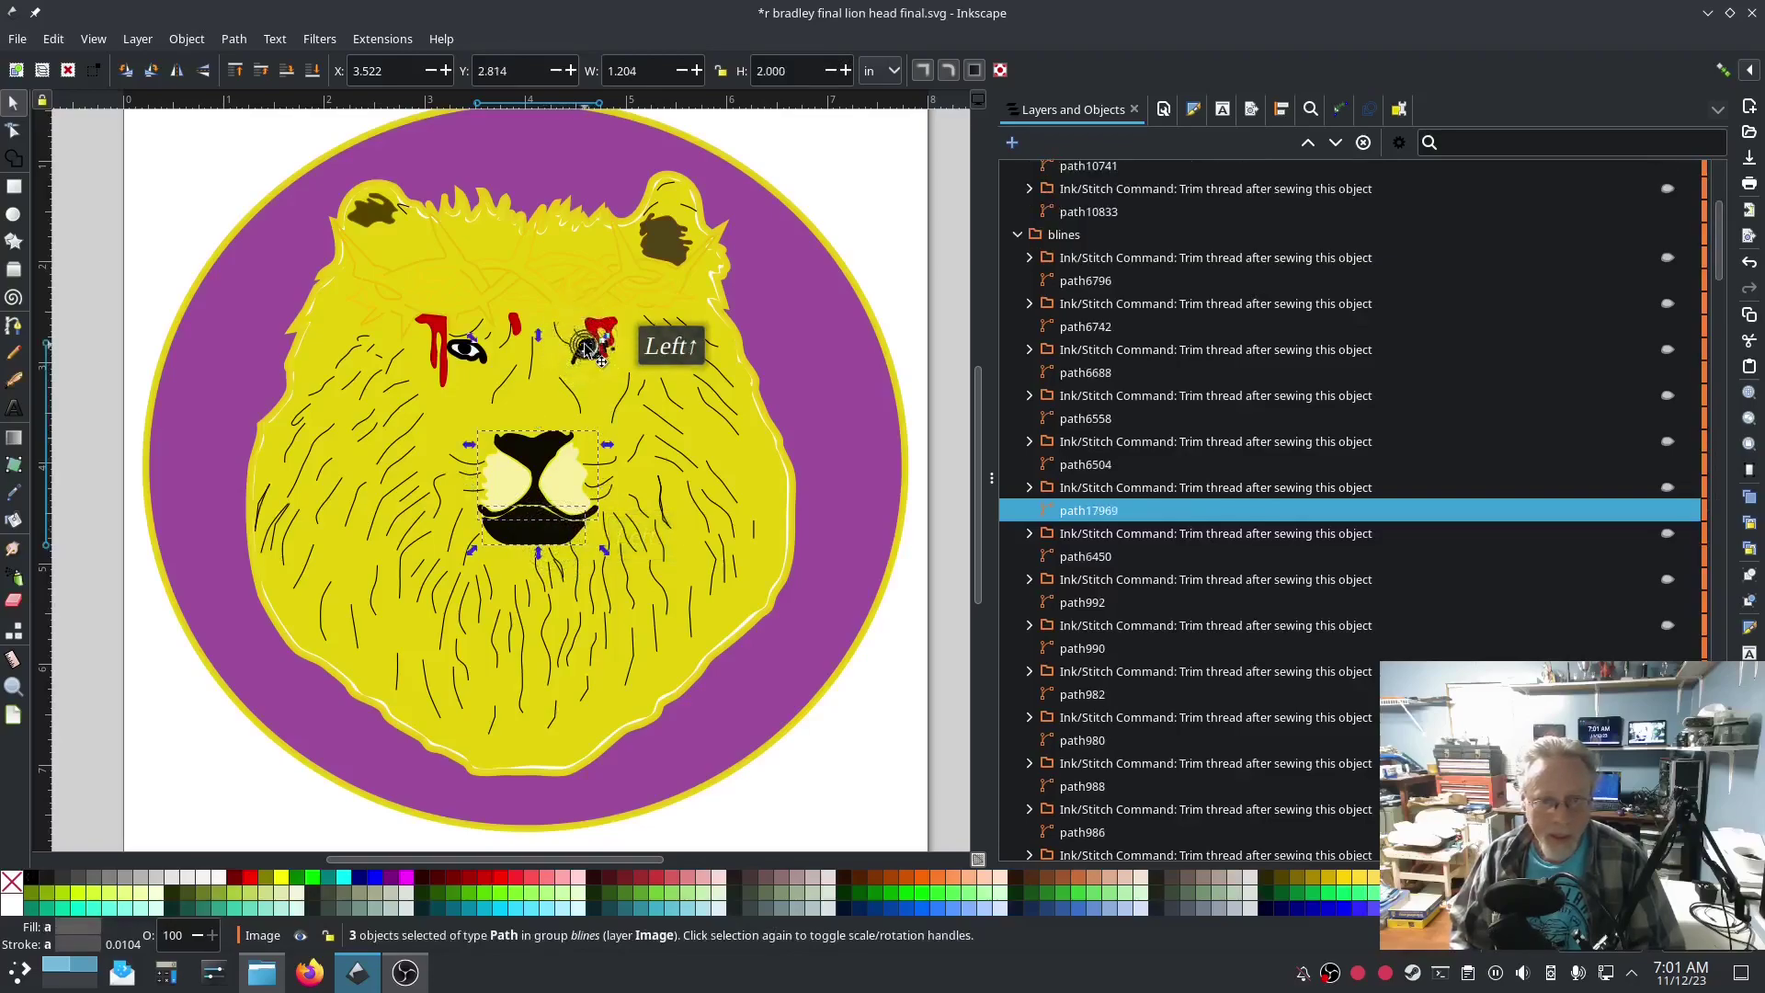
{"action": "left_click", "coordinate": [479, 353], "text": "shift"}
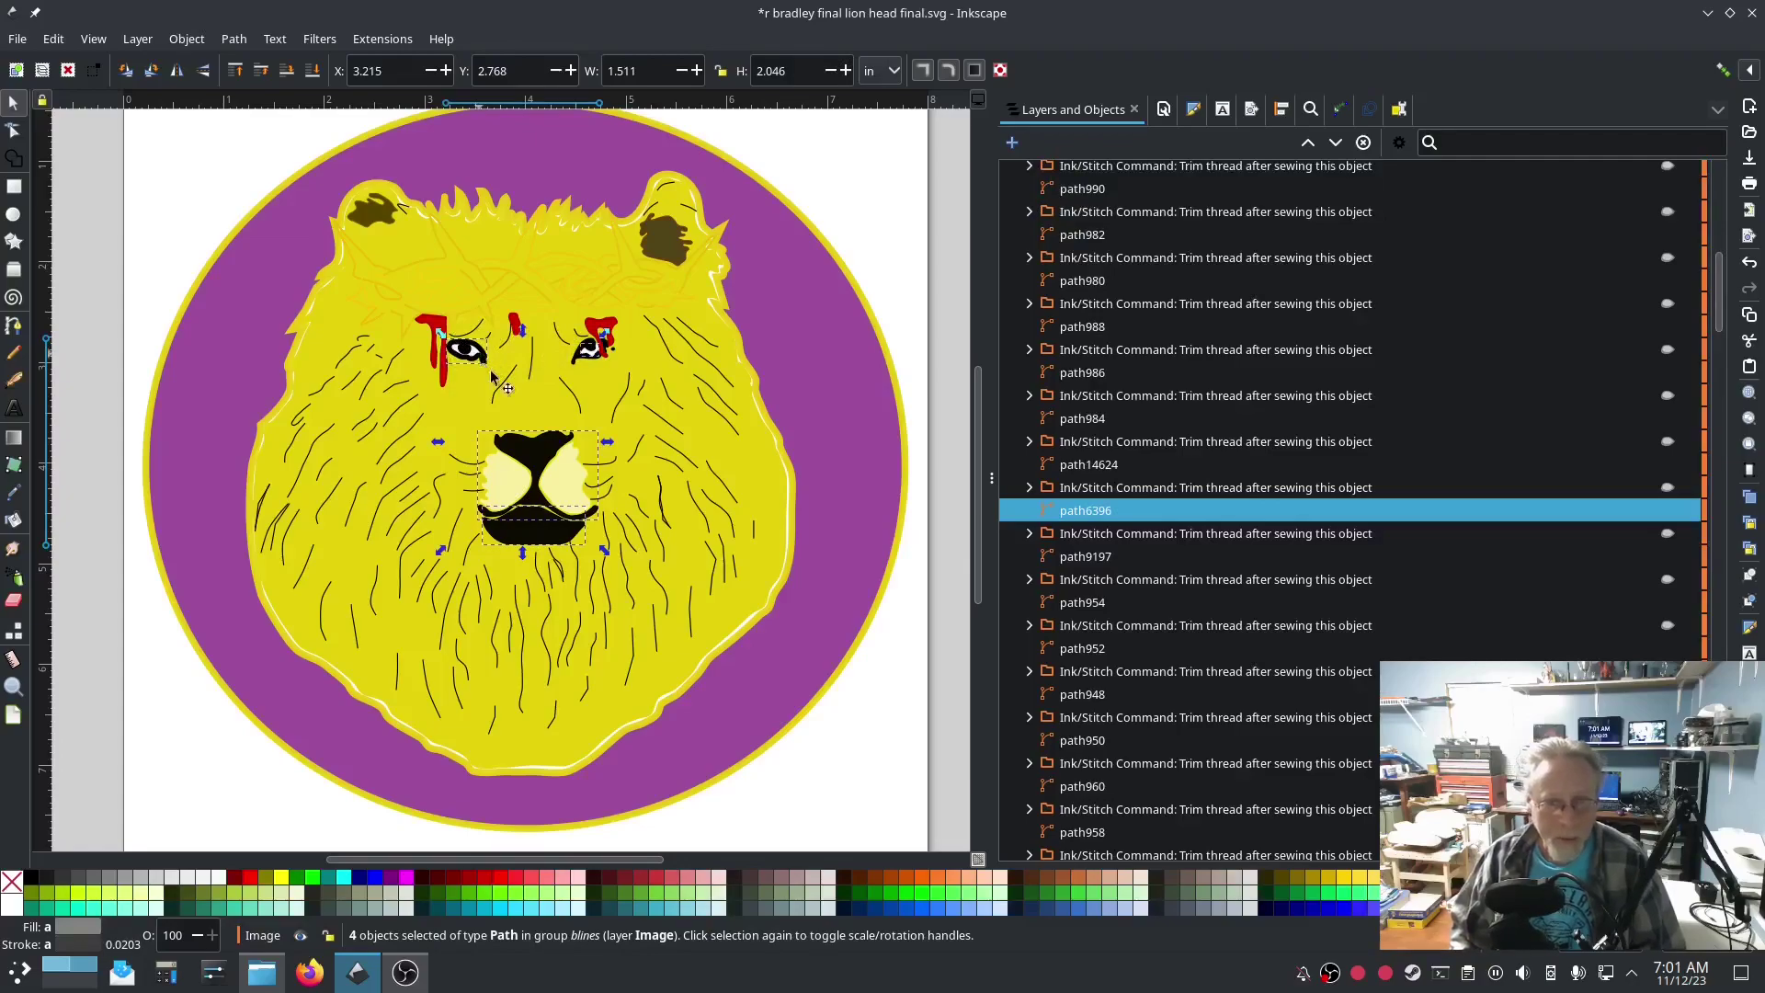
{"action": "left_click", "coordinate": [578, 358], "text": "shift"}
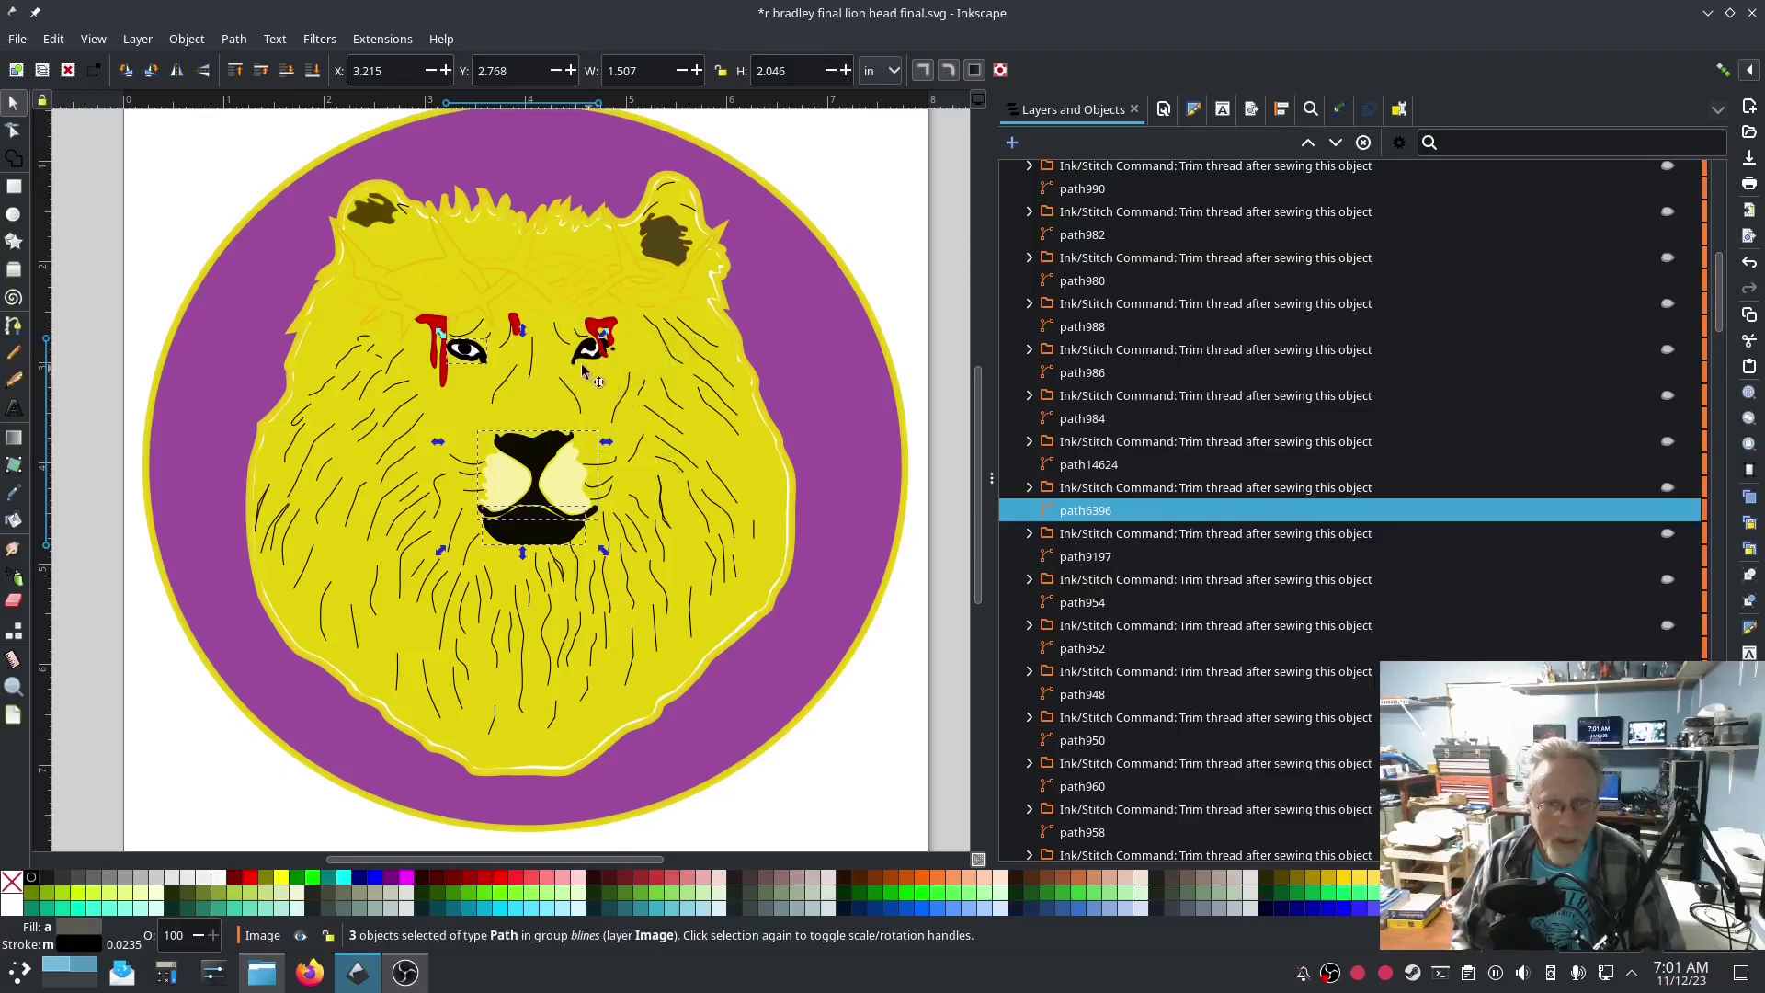
{"action": "left_click", "coordinate": [576, 359], "text": "shift"}
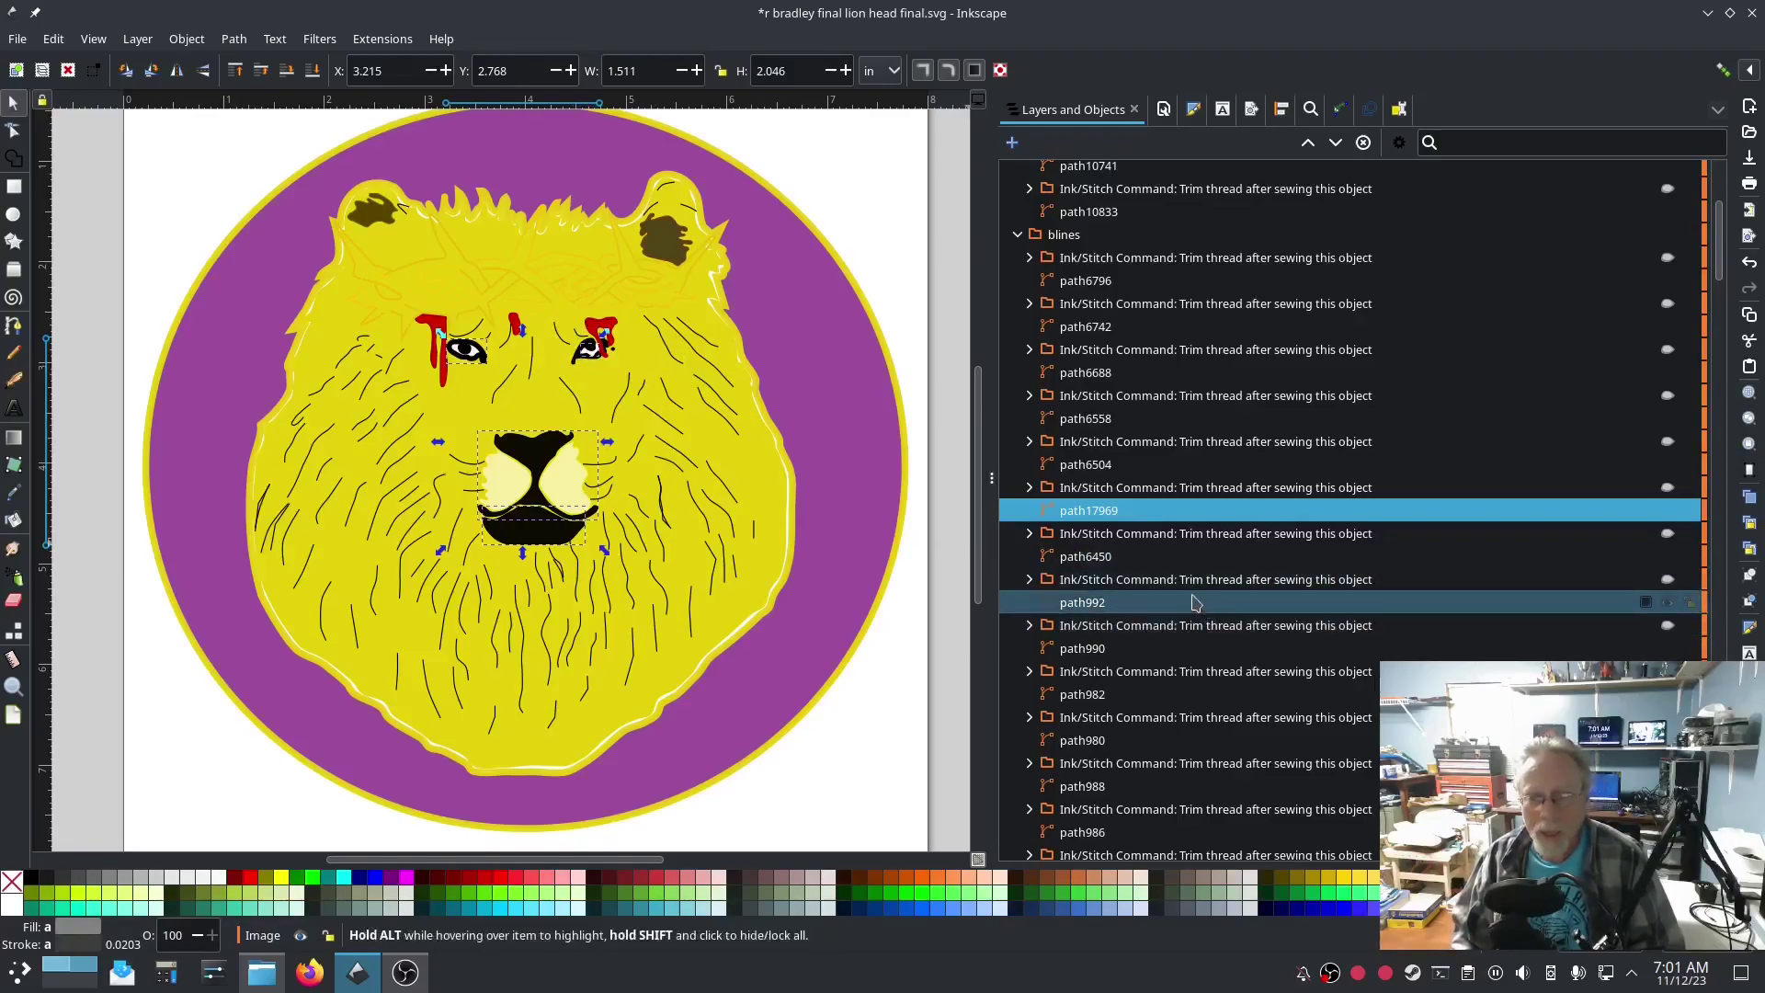
Step: Add the trim command groups directly above path17969, path6396, path1002 and path2884 to the selection
{"action": "left_click", "coordinate": [1099, 493], "text": "shift"}
{"action": "scroll", "coordinate": [1300, 618], "scroll_direction": "down", "scroll_amount": 5}
{"action": "scroll", "coordinate": [1300, 618], "scroll_direction": "up", "scroll_amount": 1}
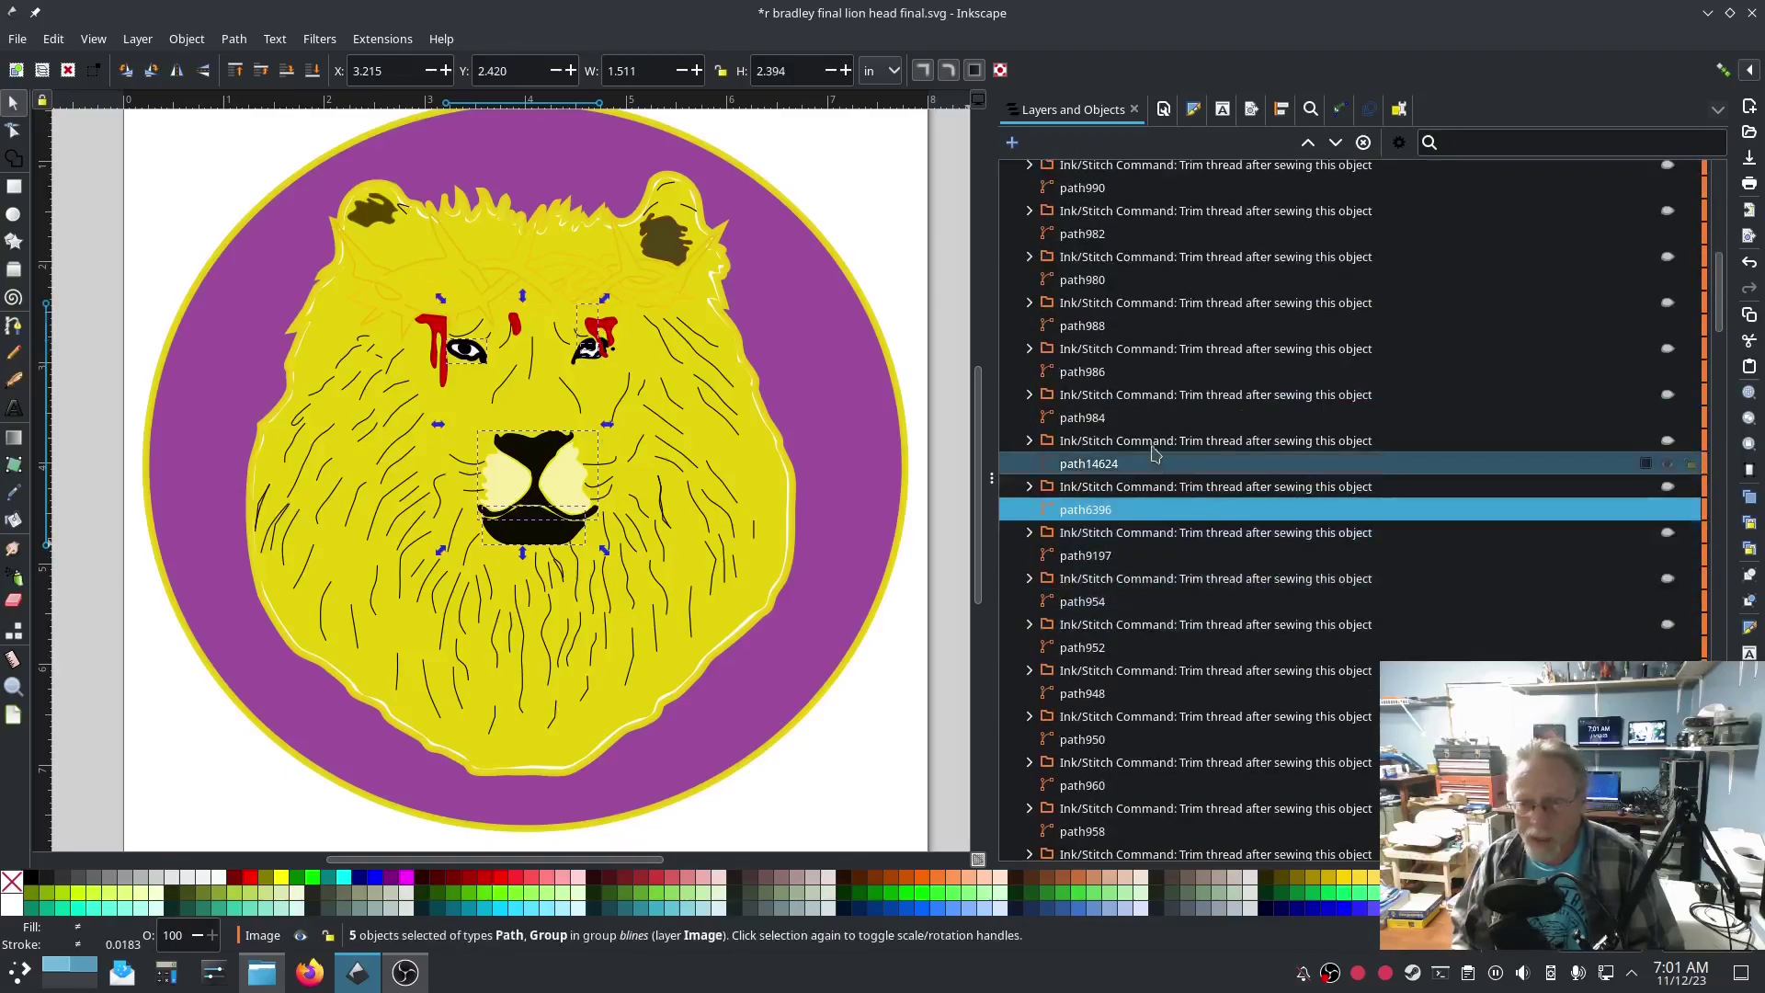
{"action": "left_click", "coordinate": [1140, 480], "text": "shift"}
{"action": "scroll", "coordinate": [1287, 602], "scroll_direction": "down", "scroll_amount": 5}
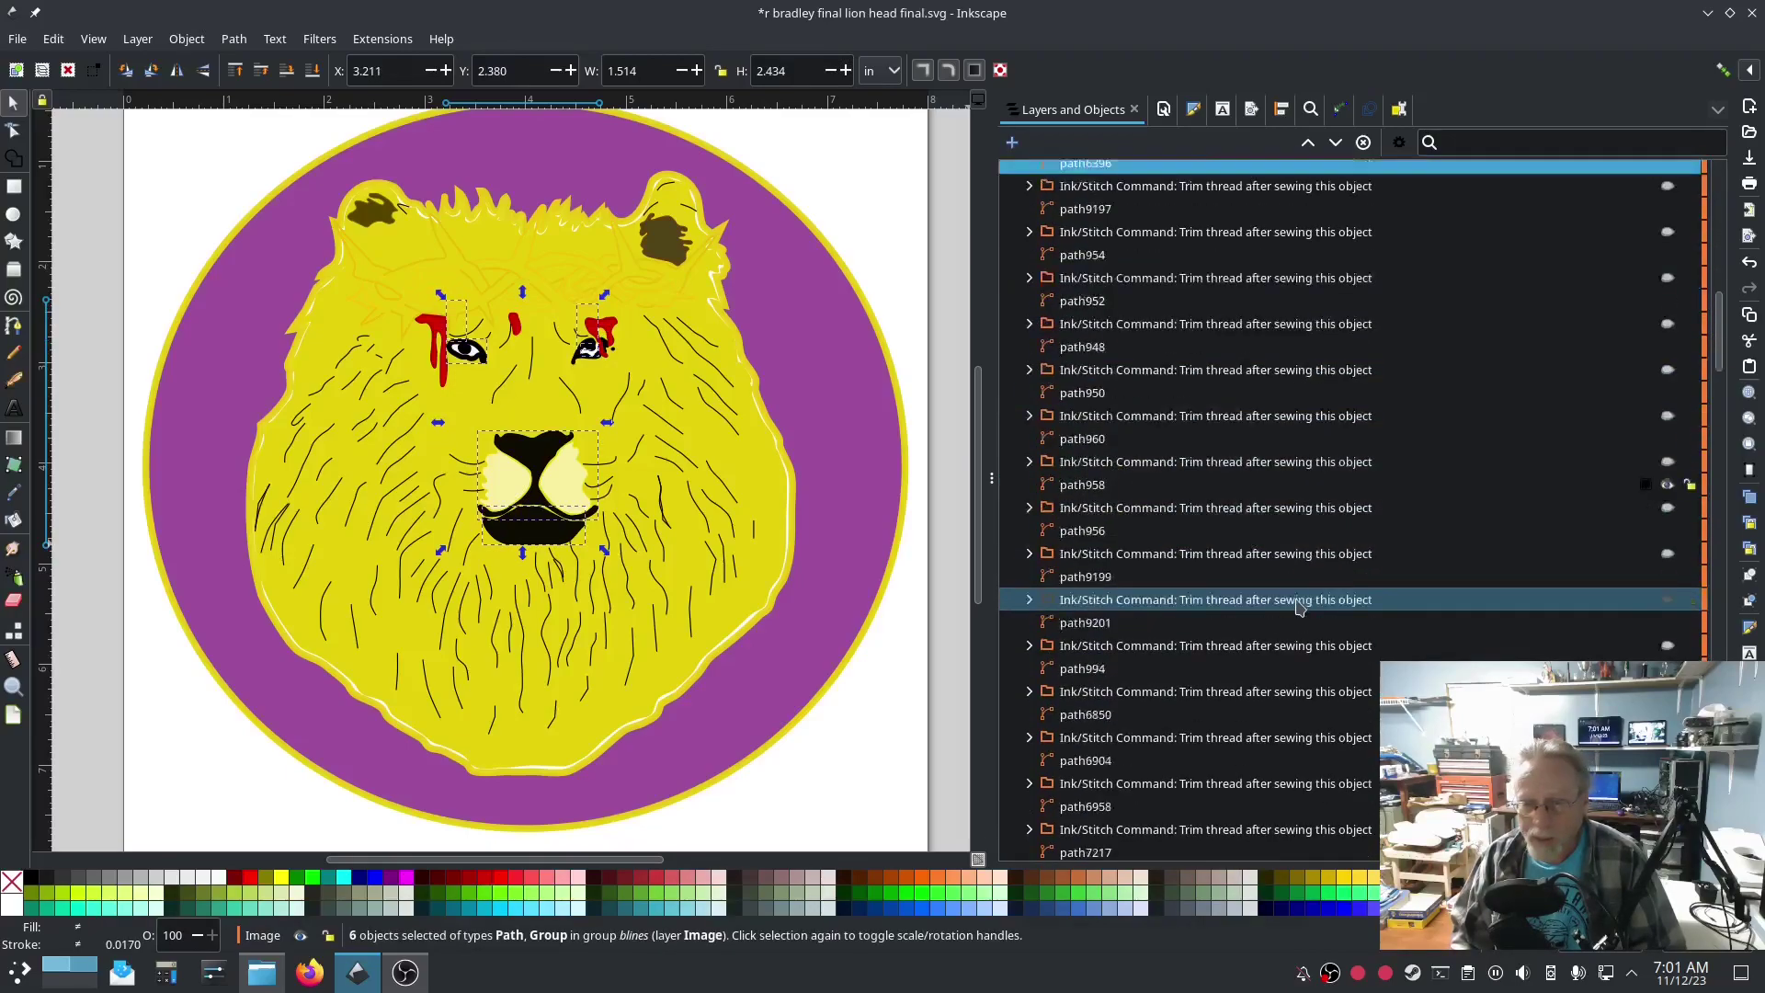
{"action": "left_click", "coordinate": [1142, 576], "text": "shift"}
{"action": "scroll", "coordinate": [1194, 588], "scroll_direction": "down", "scroll_amount": 4}
{"action": "scroll", "coordinate": [1338, 643], "scroll_direction": "up", "scroll_amount": 1}
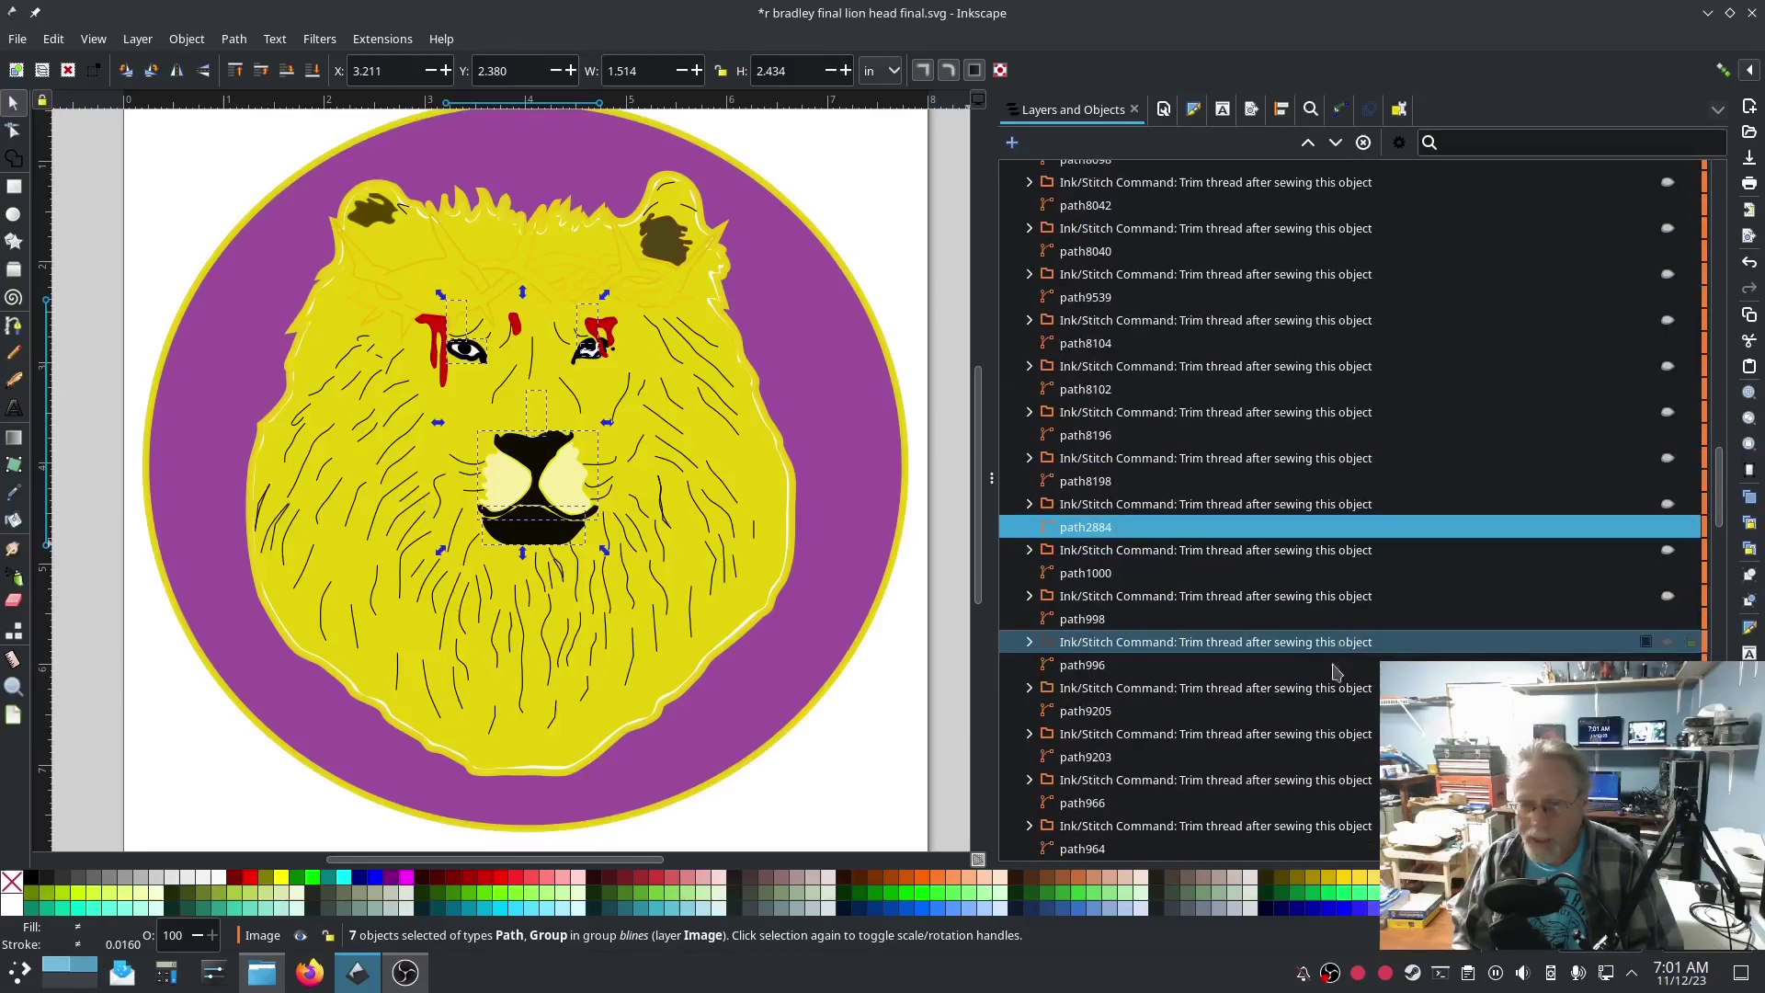
{"action": "left_click", "coordinate": [1163, 504], "text": "shift"}
{"action": "scroll", "coordinate": [1379, 598], "scroll_direction": "up", "scroll_amount": 1}
{"action": "scroll", "coordinate": [1403, 637], "scroll_direction": "up", "scroll_amount": 5}
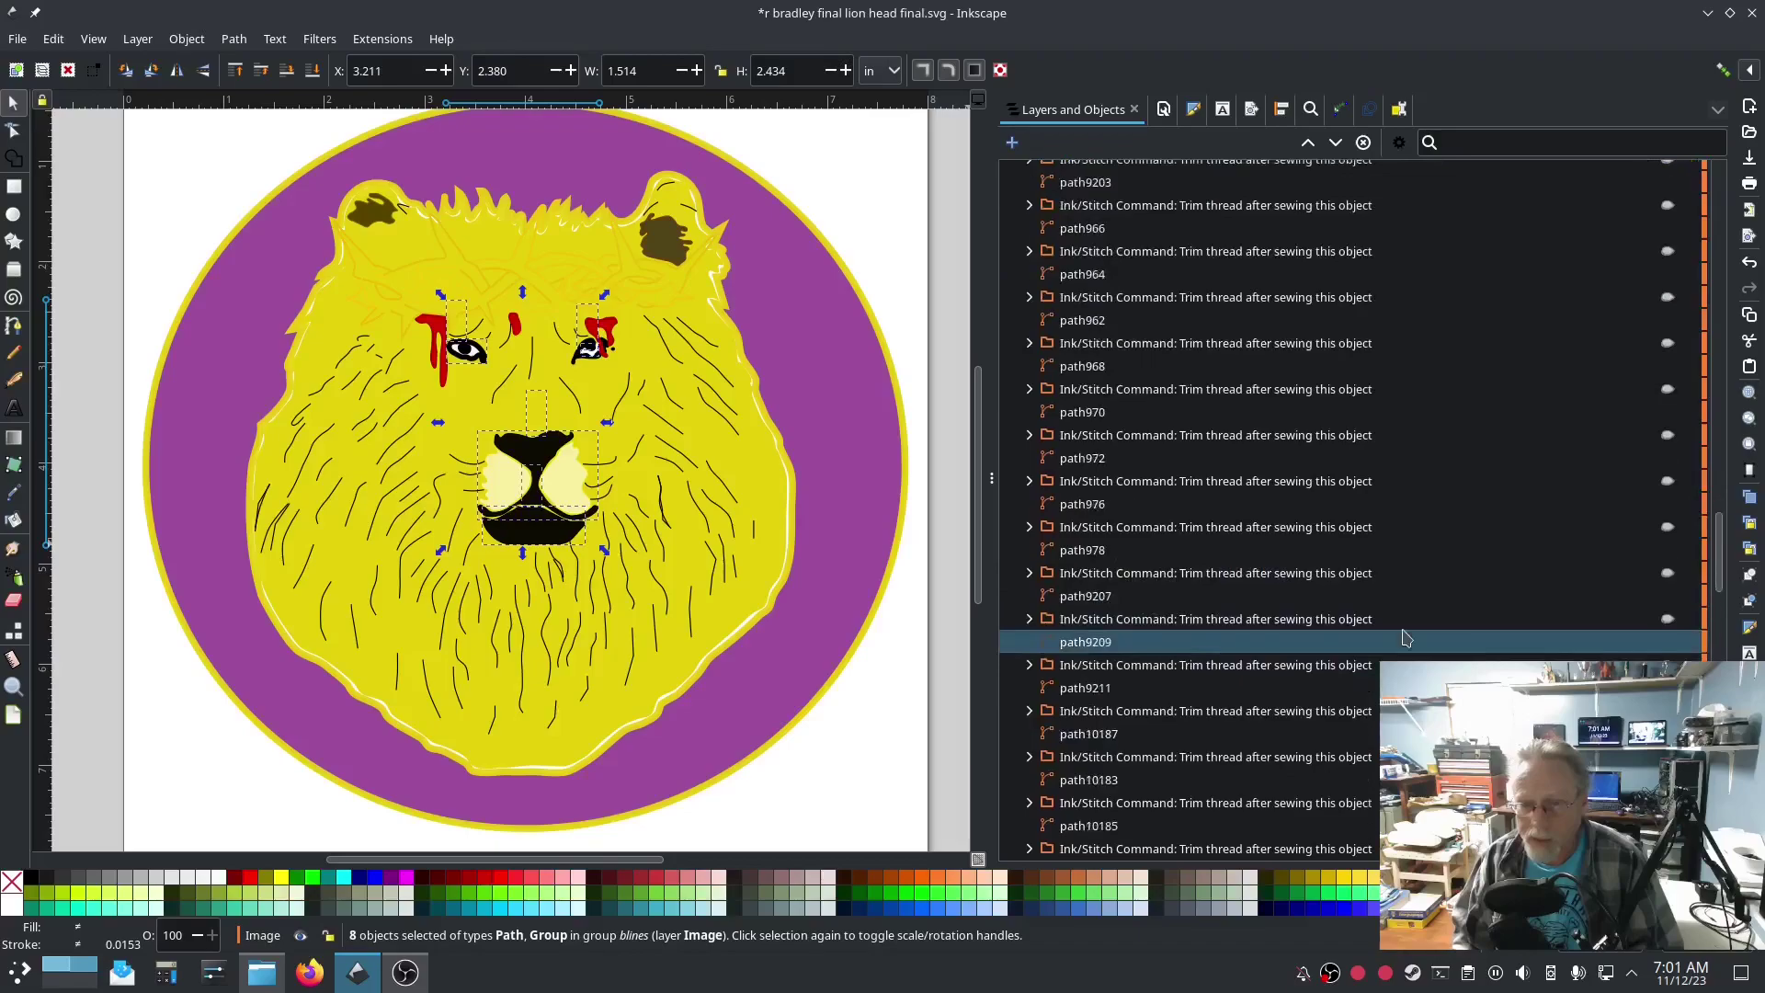
{"action": "scroll", "coordinate": [1397, 639], "scroll_direction": "up", "scroll_amount": 5}
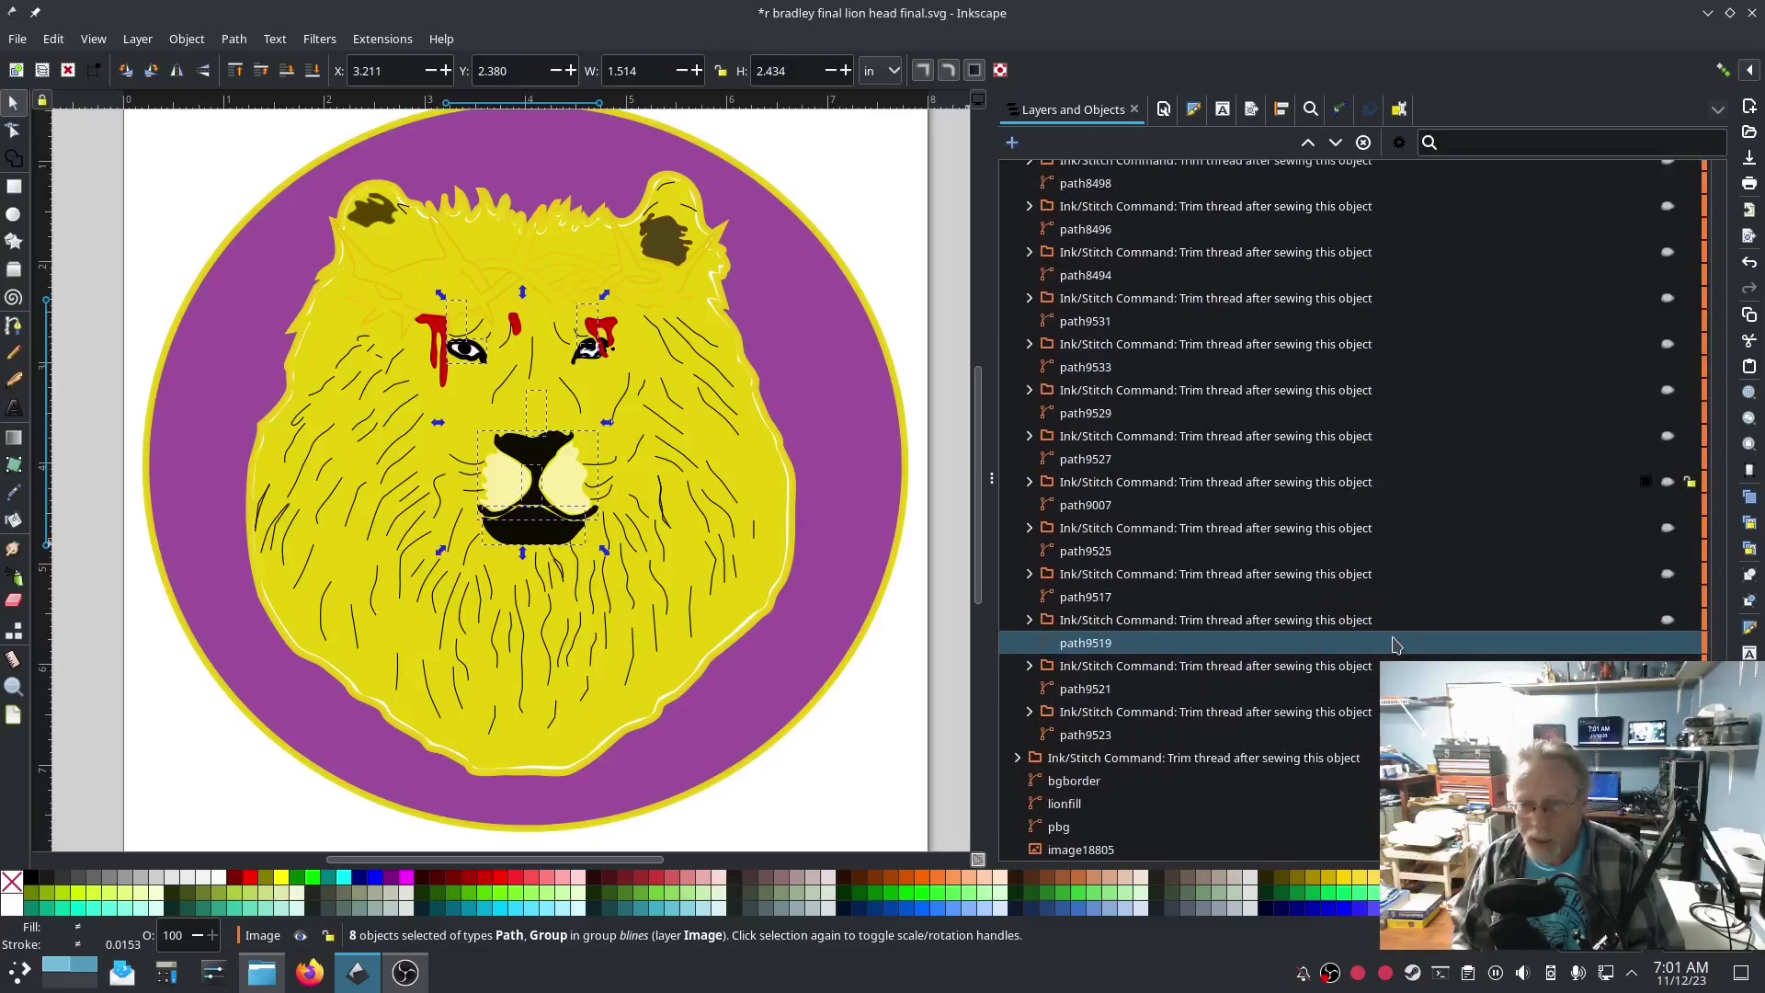
{"action": "scroll", "coordinate": [1388, 640], "scroll_direction": "up", "scroll_amount": 5}
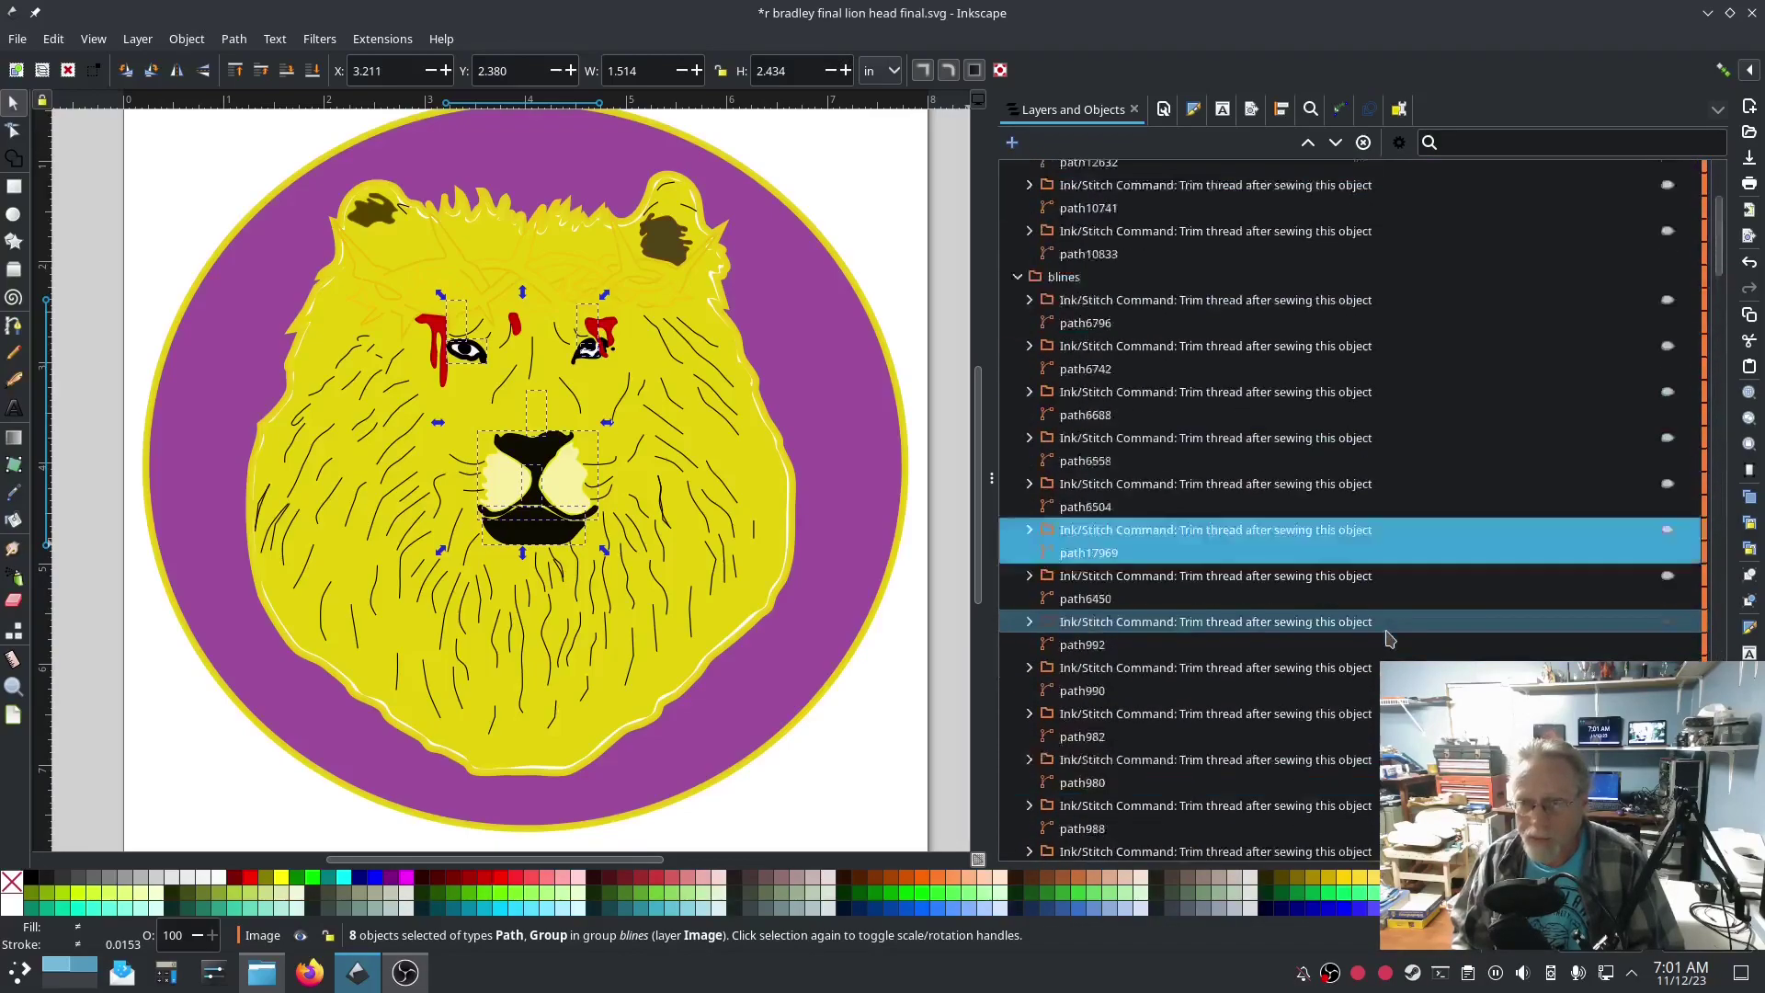
{"action": "scroll", "coordinate": [1388, 639], "scroll_direction": "down", "scroll_amount": 3}
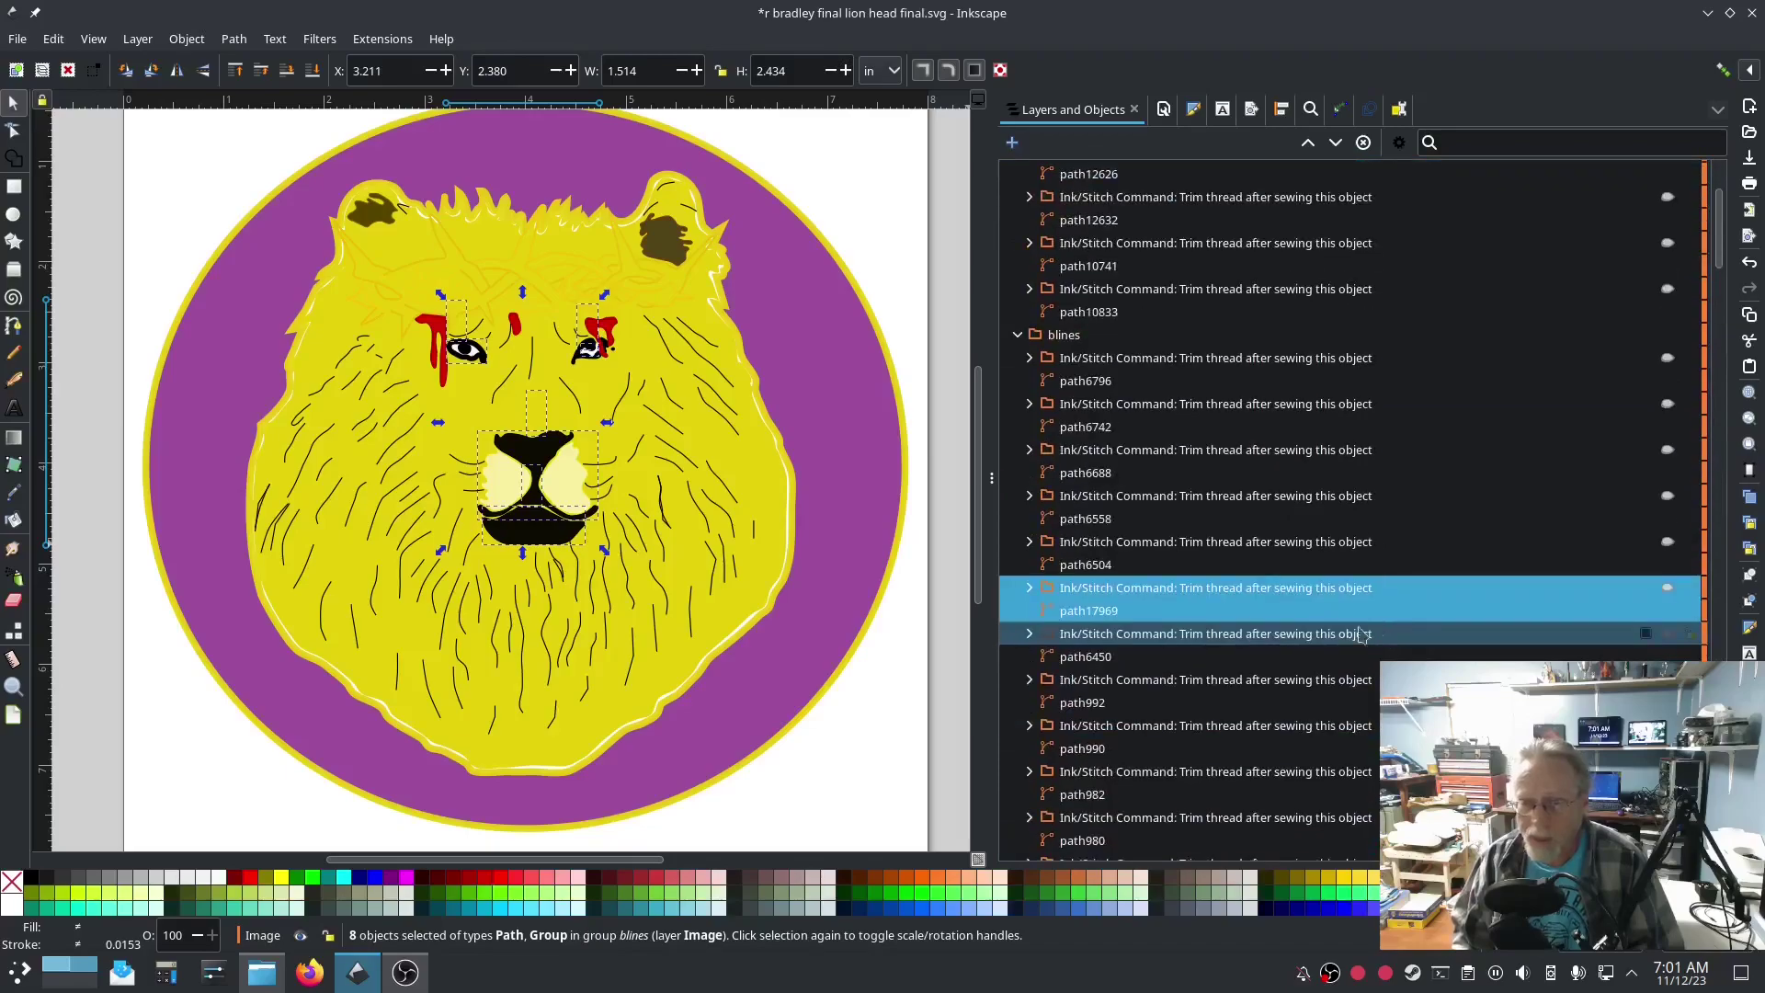
Step: Pop the selected face shapes and their trim commands out of blines and move them into the bfill group
{"action": "right_click", "coordinate": [1200, 591]}
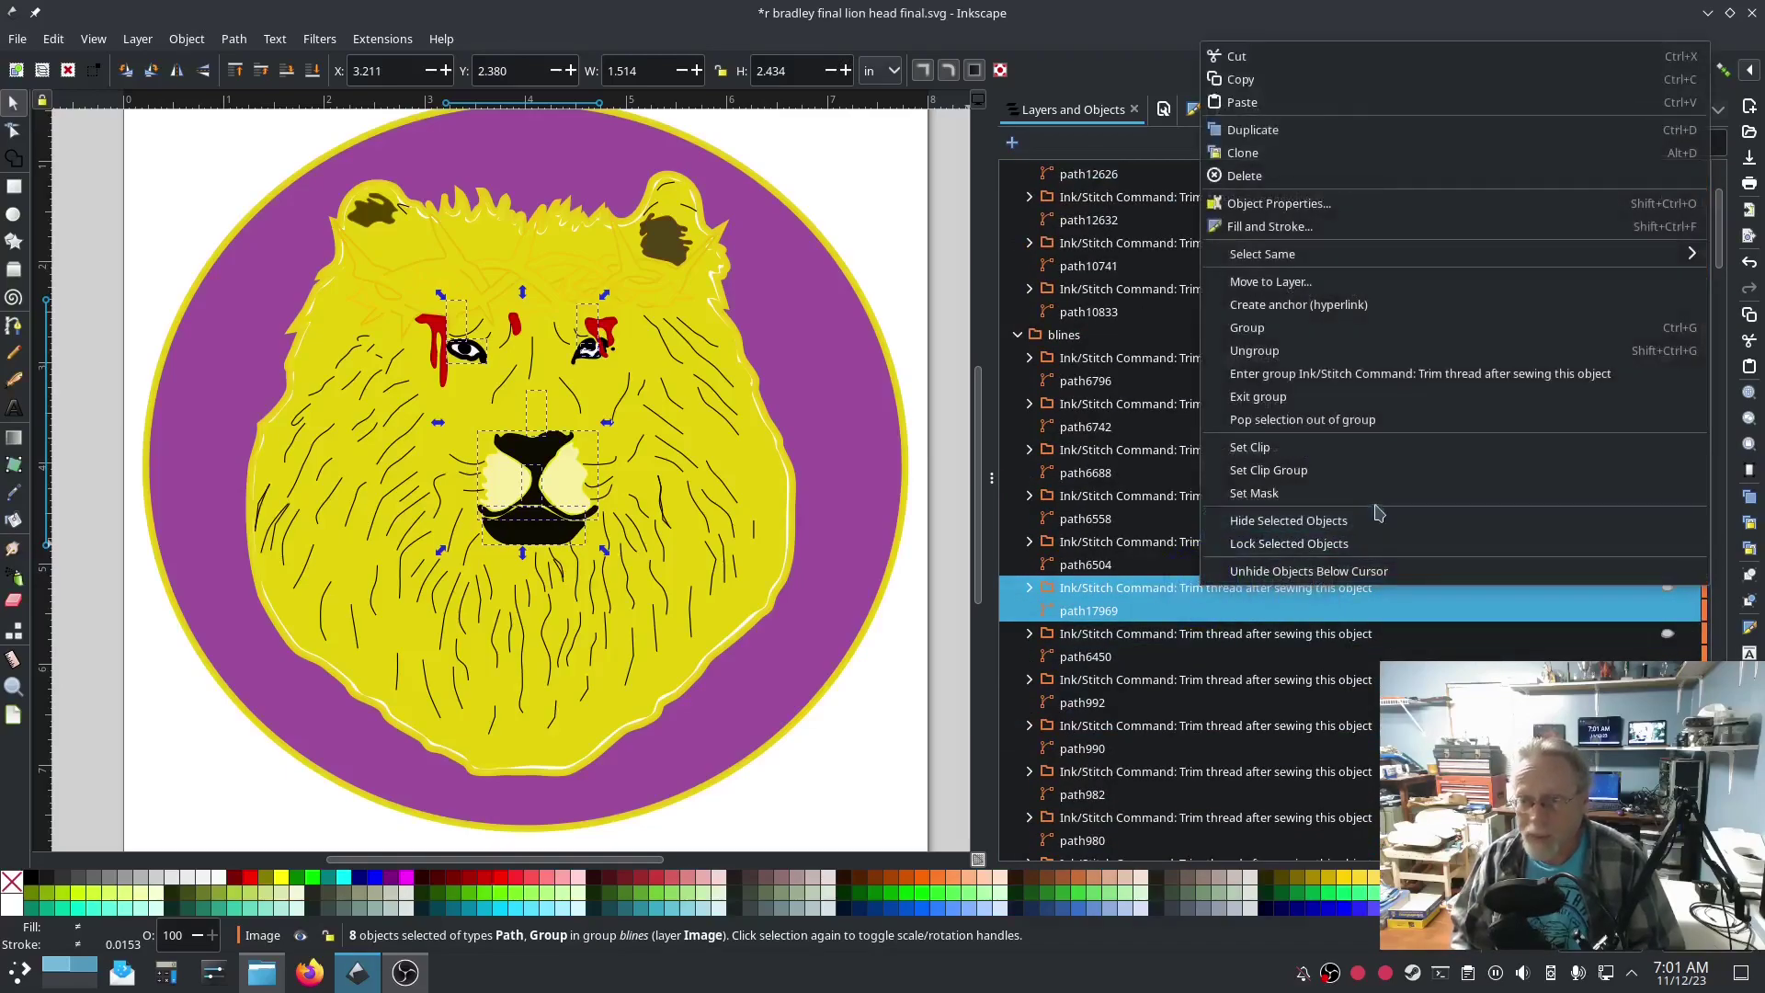
{"action": "left_click", "coordinate": [1337, 423]}
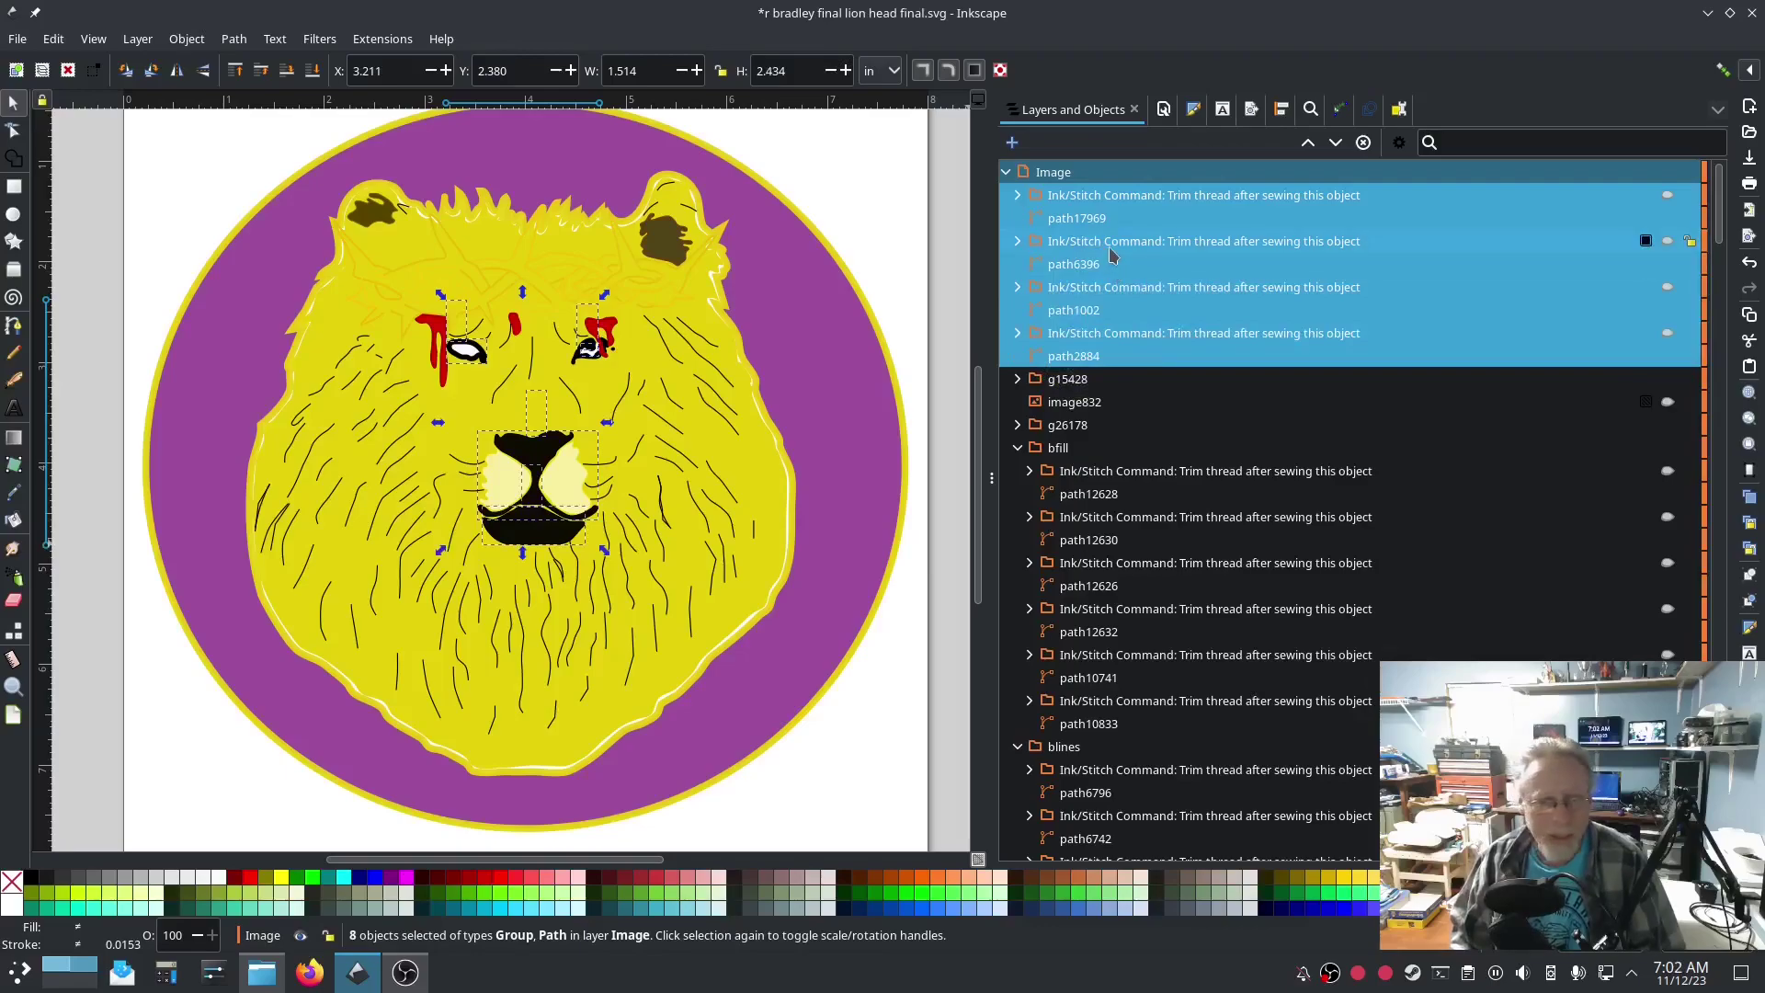
{"action": "left_click_drag", "start_coordinate": [1105, 261], "coordinate": [1083, 455]}
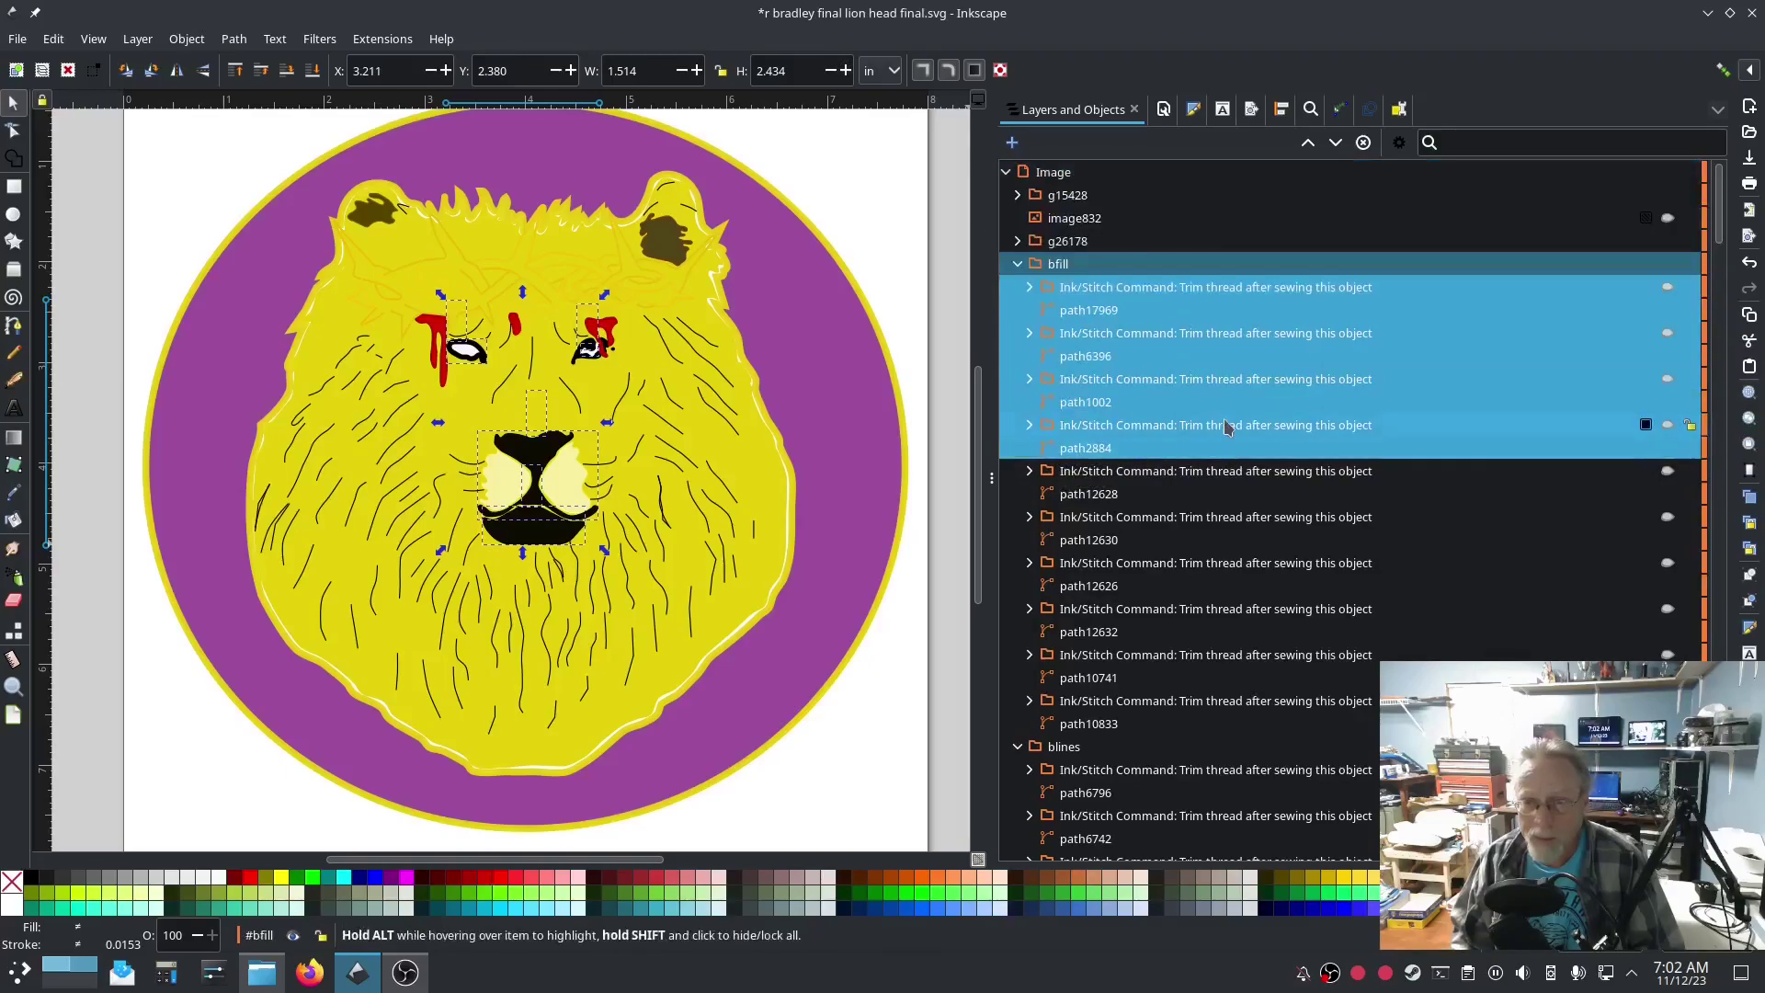
Step: Toggle the visibility of the bfill group to find black fills still outside it, leaving it hidden
{"action": "left_click", "coordinate": [1667, 263]}
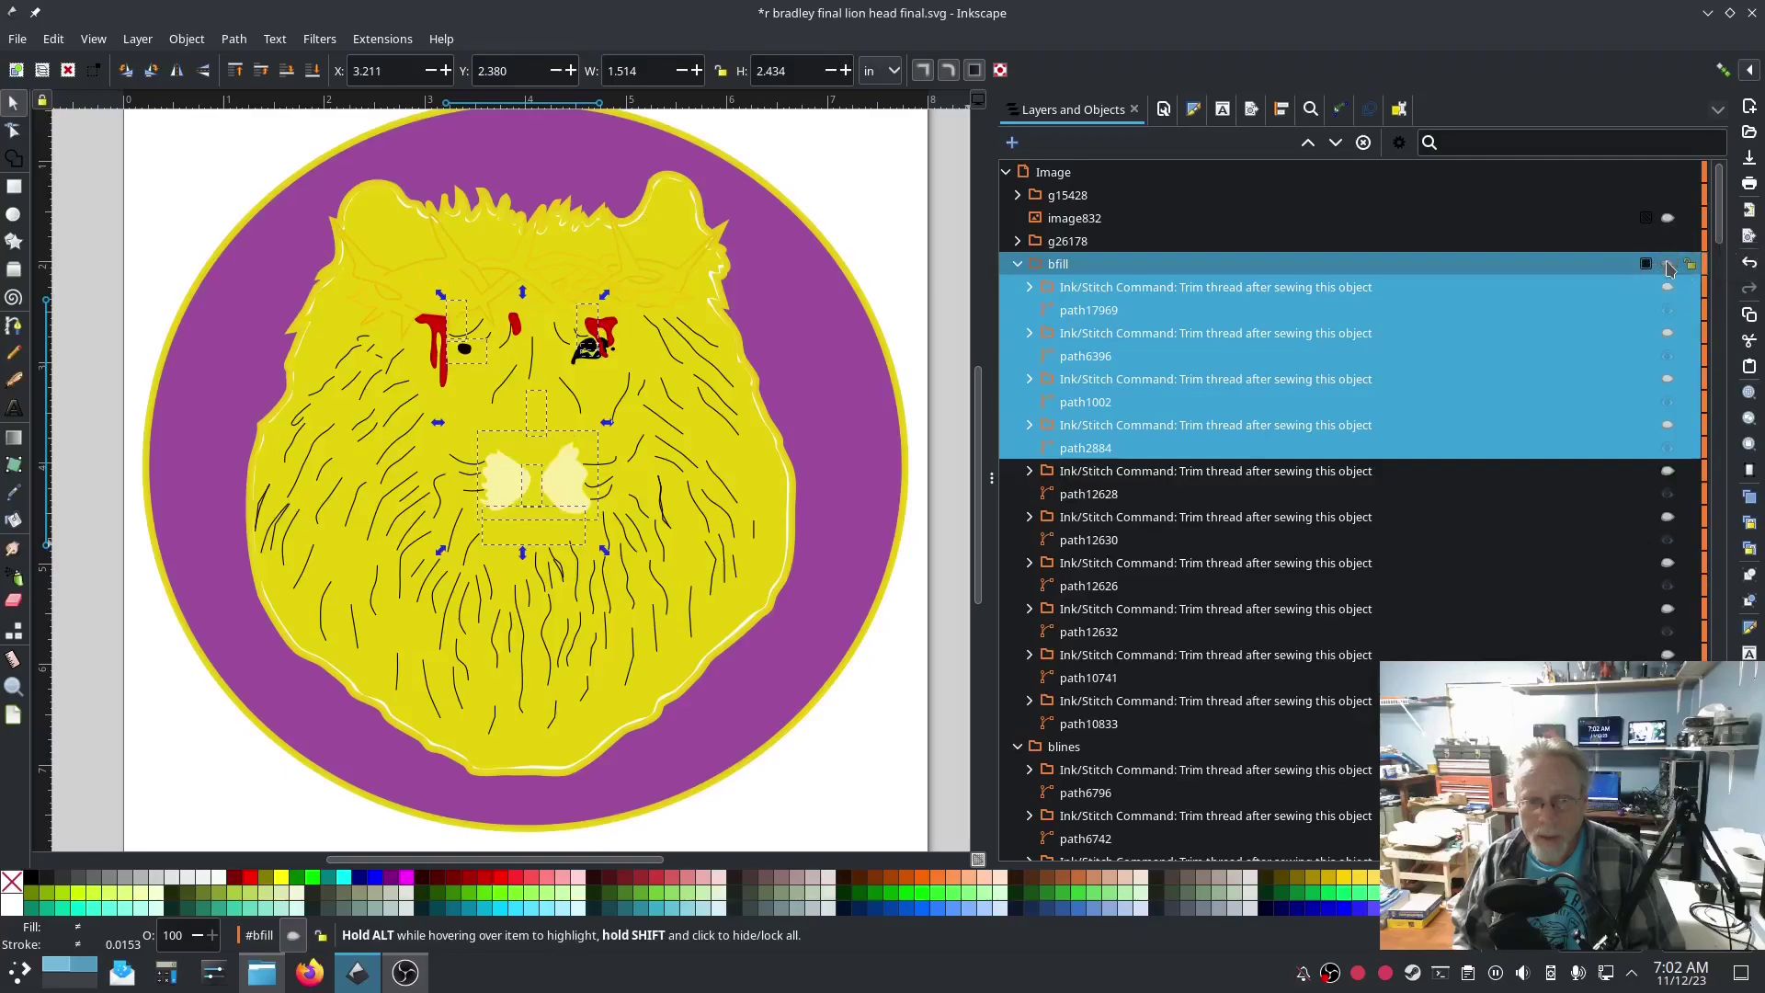
{"action": "left_click", "coordinate": [1667, 264]}
{"action": "left_click", "coordinate": [1667, 263]}
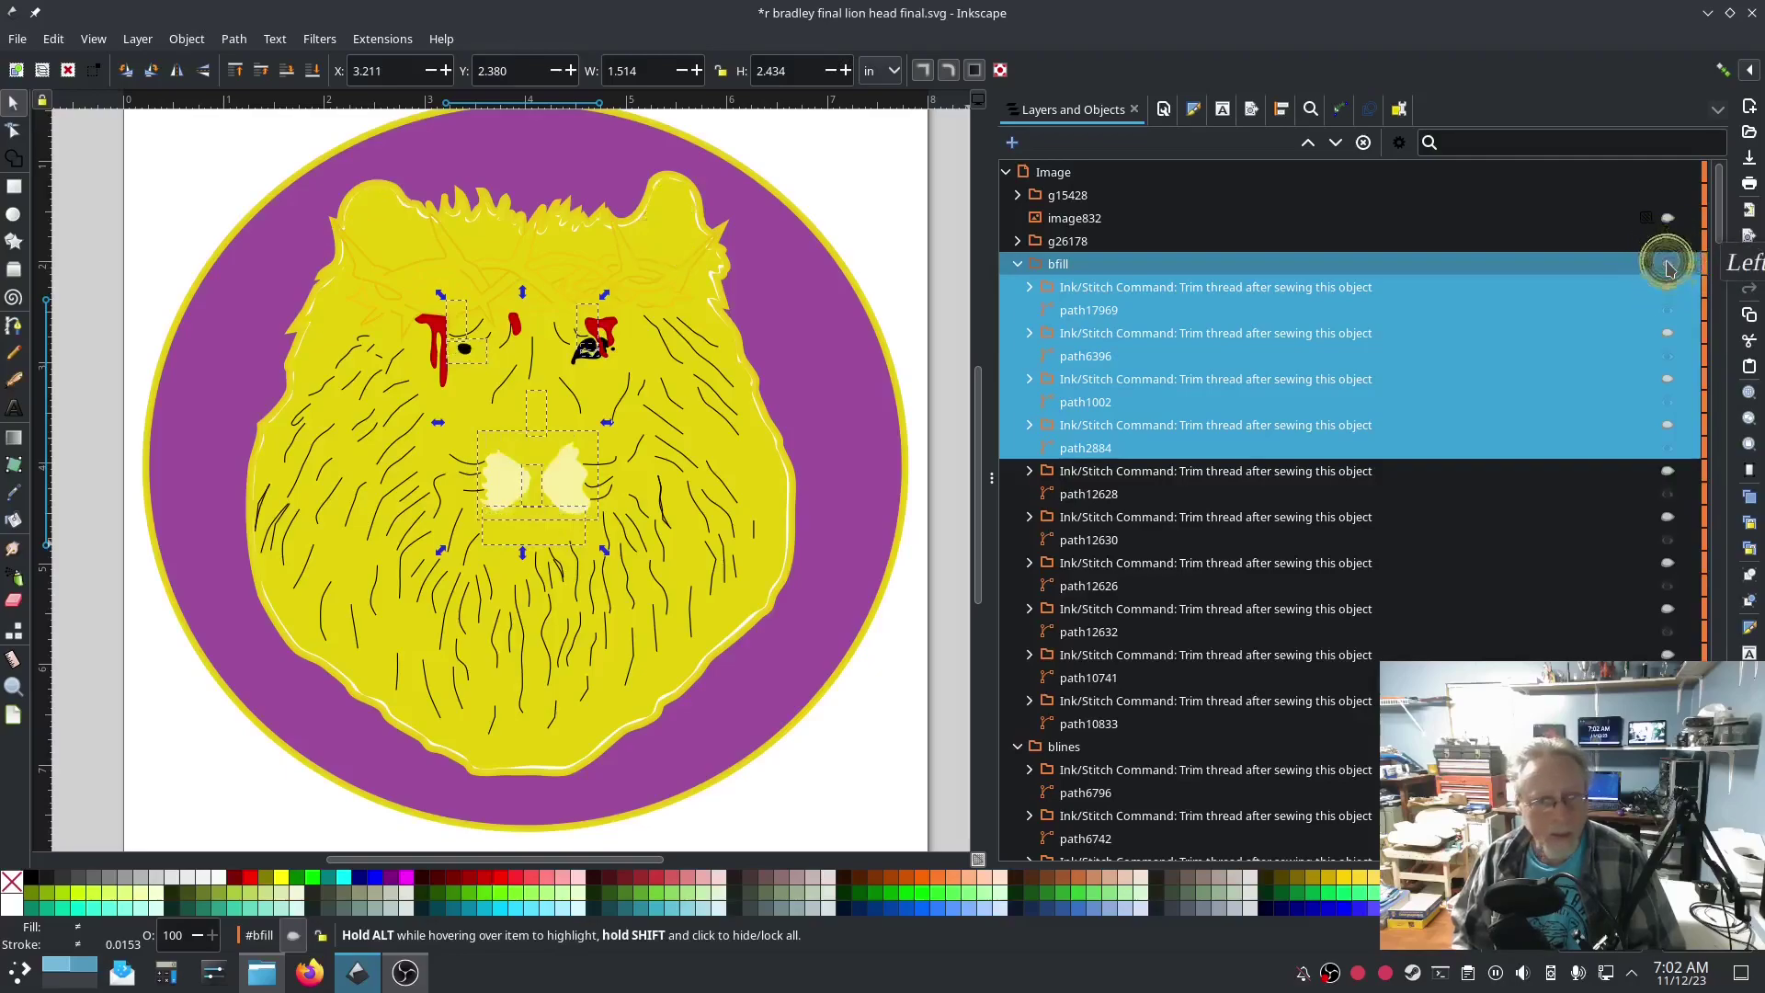
Step: Delete the small black pupil path14624 beside the long red drip, together with its trim command
{"action": "scroll", "coordinate": [464, 370], "scroll_direction": "up", "scroll_amount": 4, "text": "ctrl"}
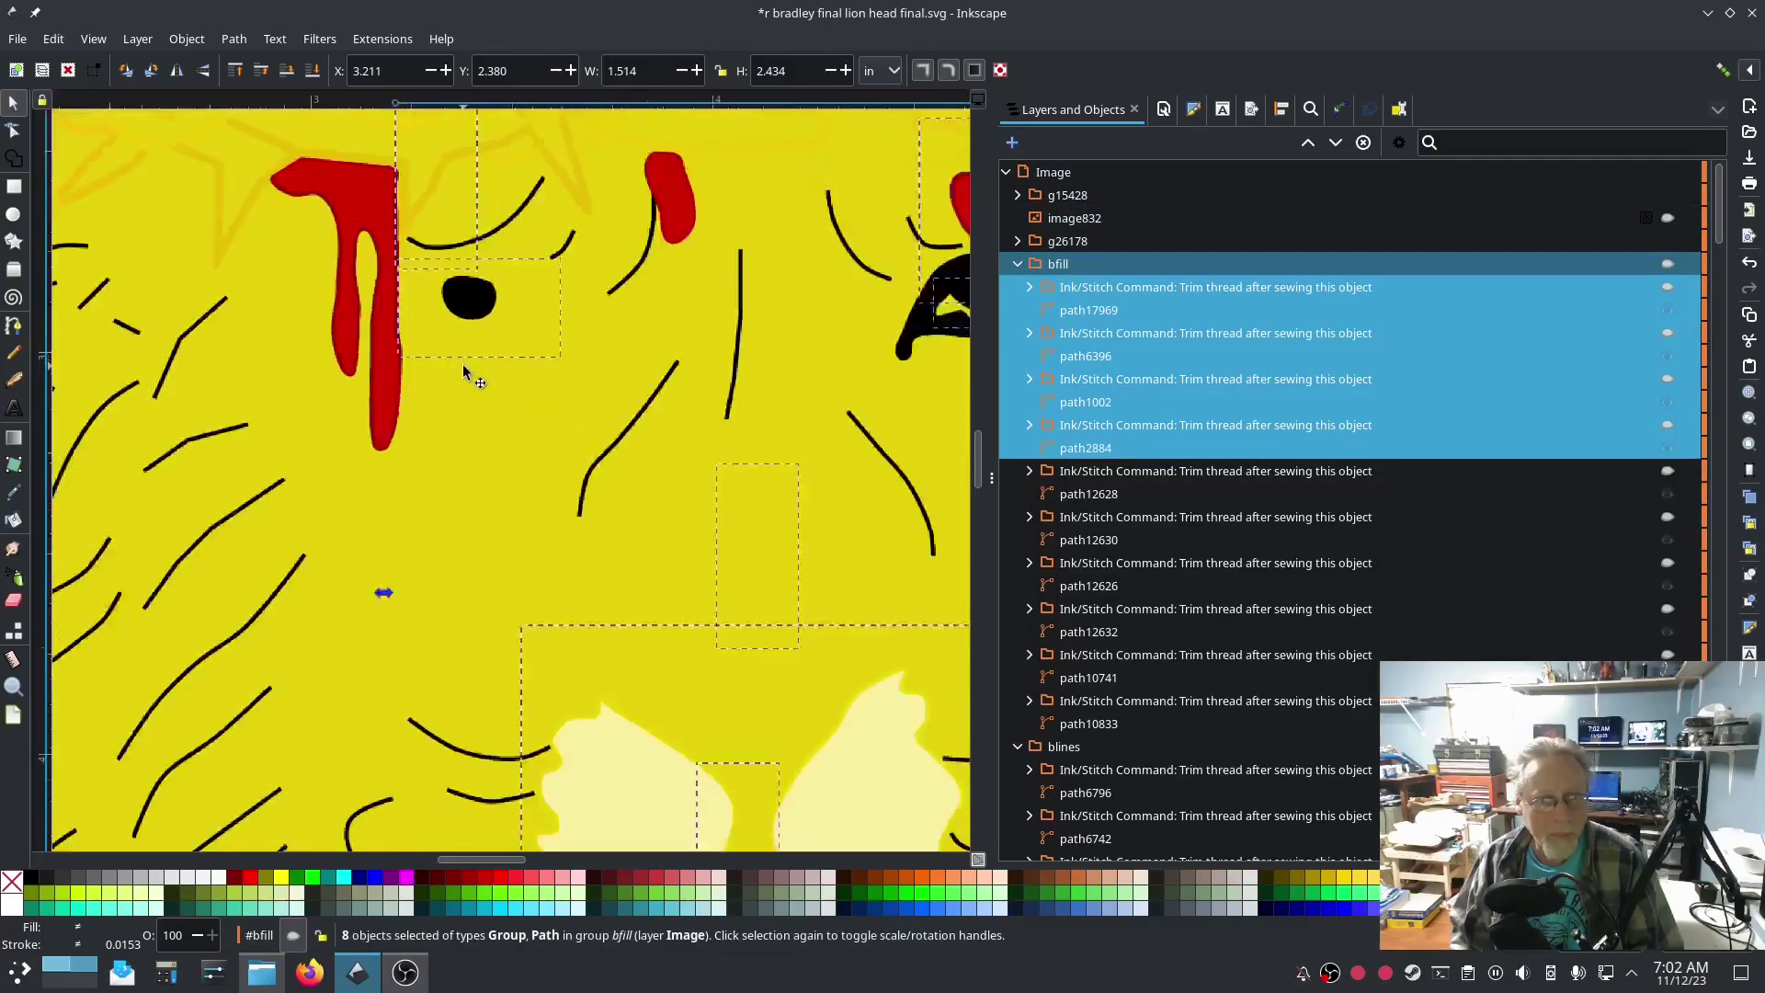
{"action": "left_click", "coordinate": [472, 302]}
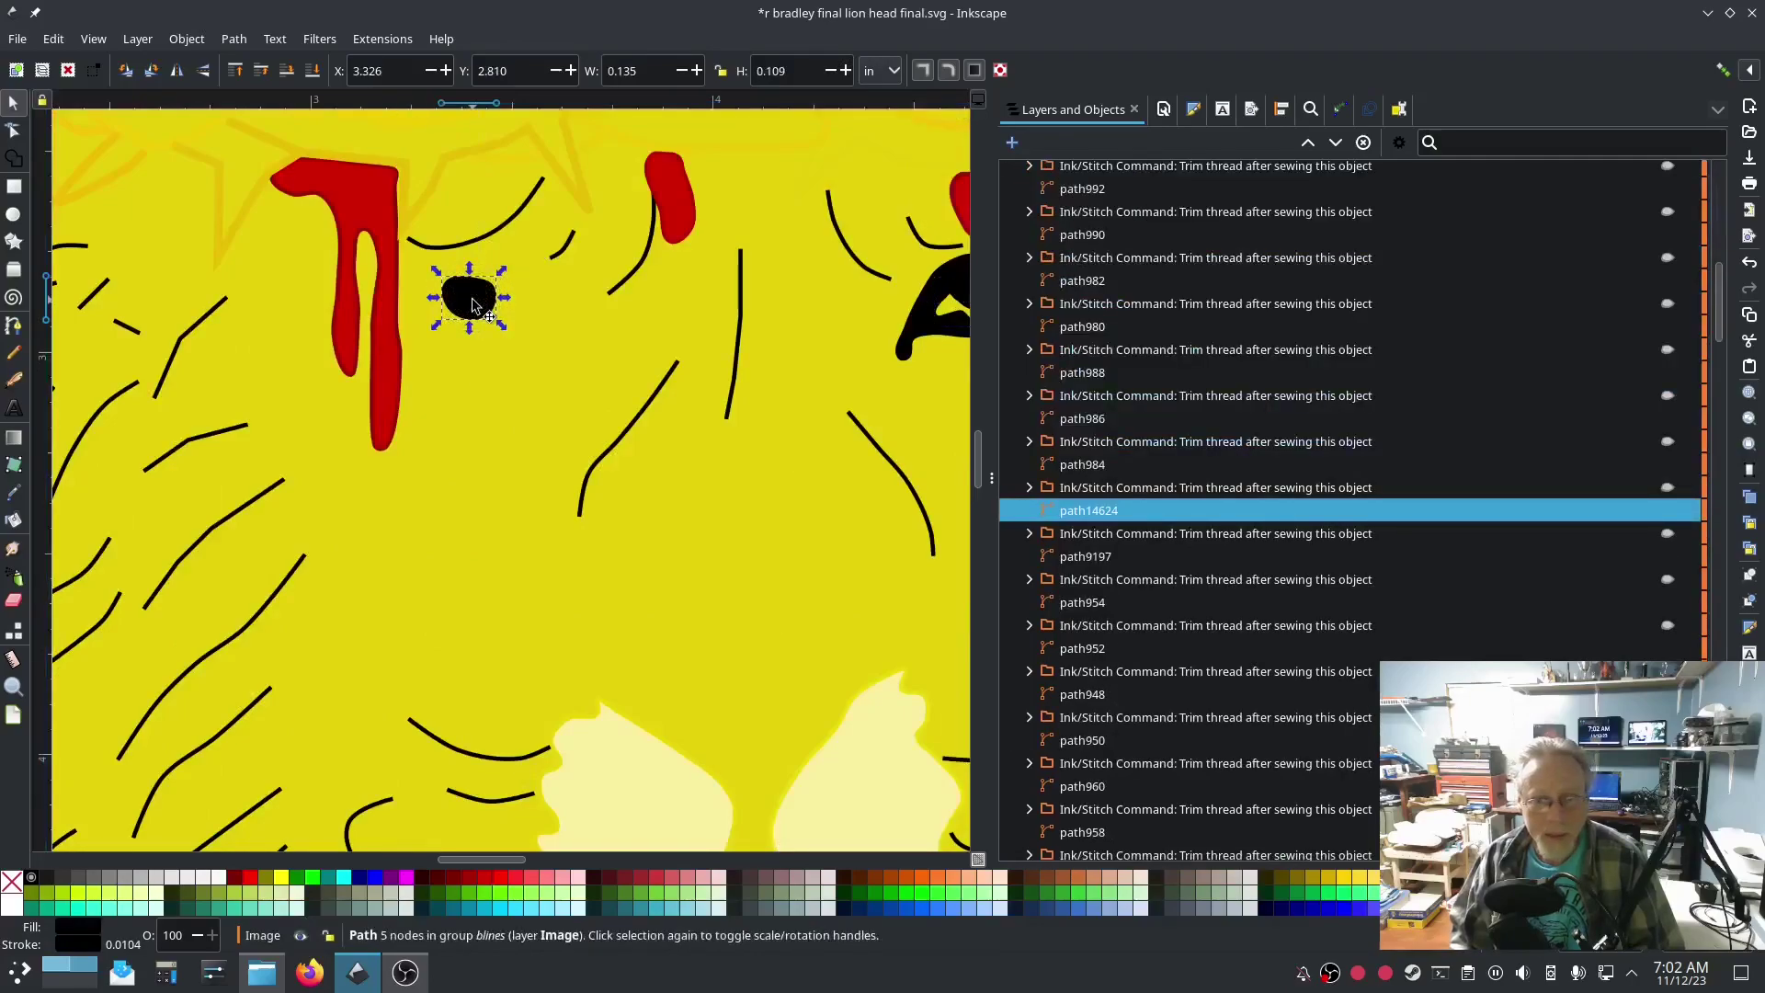
{"action": "left_click", "coordinate": [1071, 487], "text": "shift"}
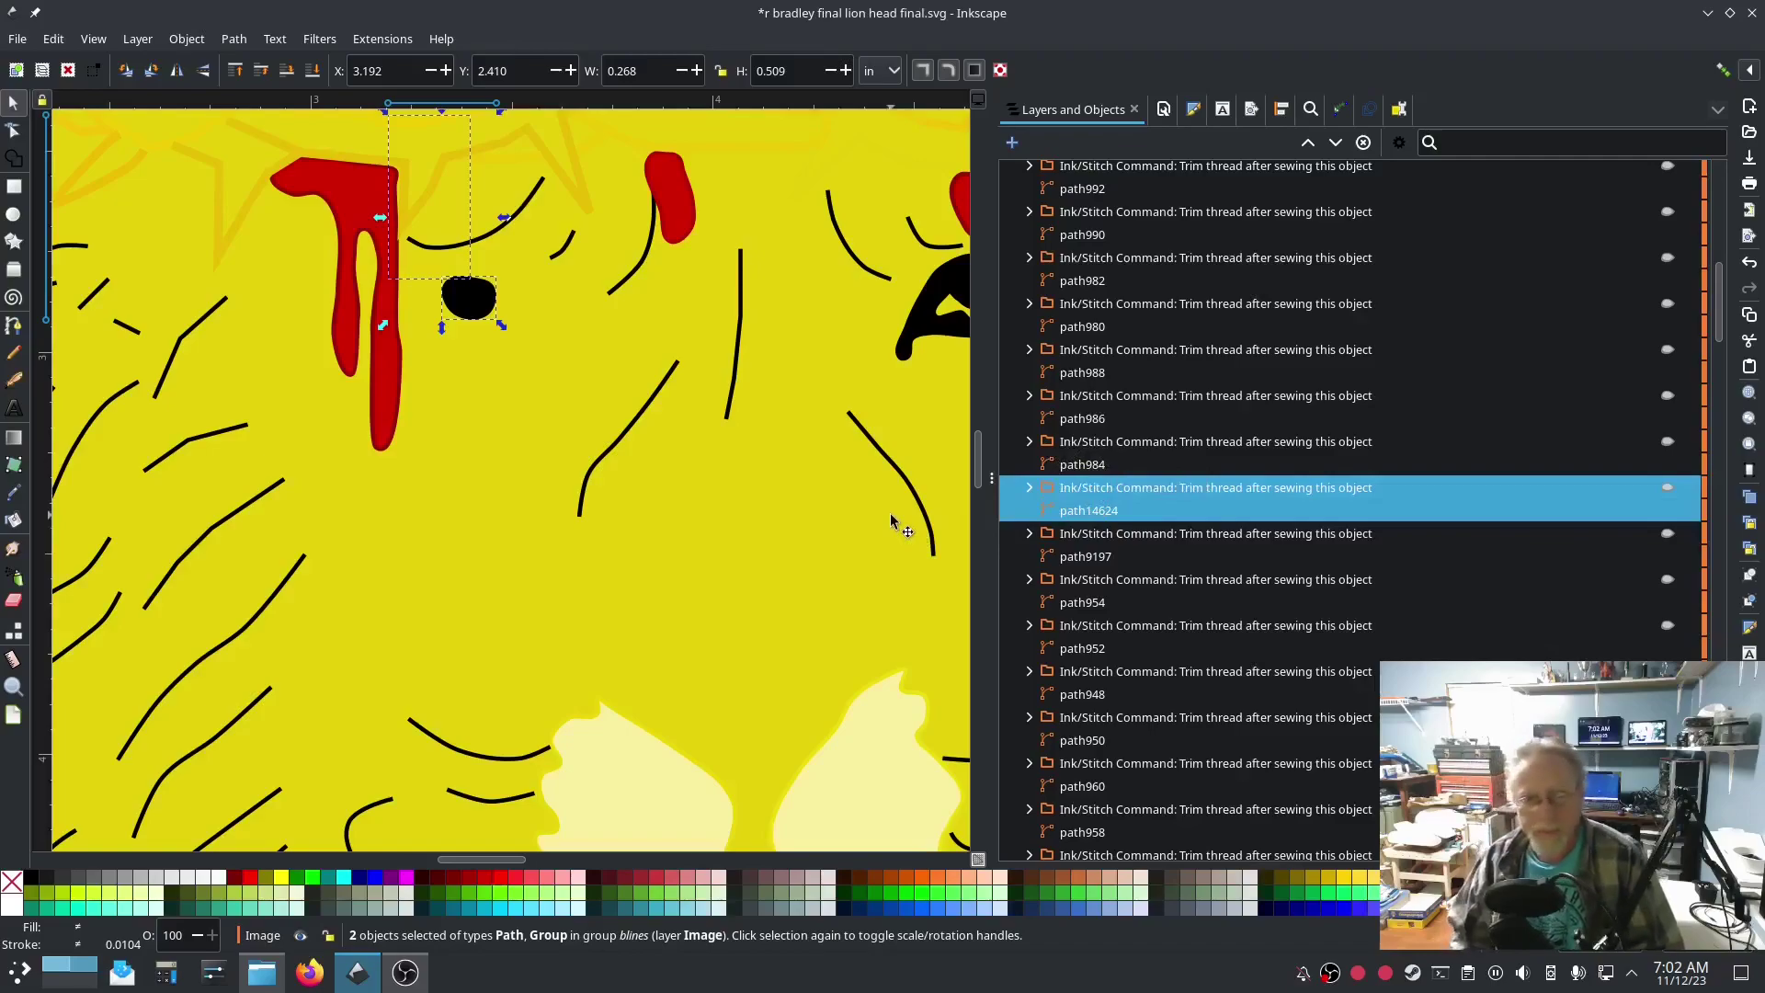
{"action": "key", "text": "Delete"}
Step: Move the two remaining black eye shapes, path6504 and path6450, with their trim commands from blines into the bfill group
{"action": "left_click_drag", "start_coordinate": [832, 427], "coordinate": [508, 532]}
{"action": "left_click", "coordinate": [644, 400]}
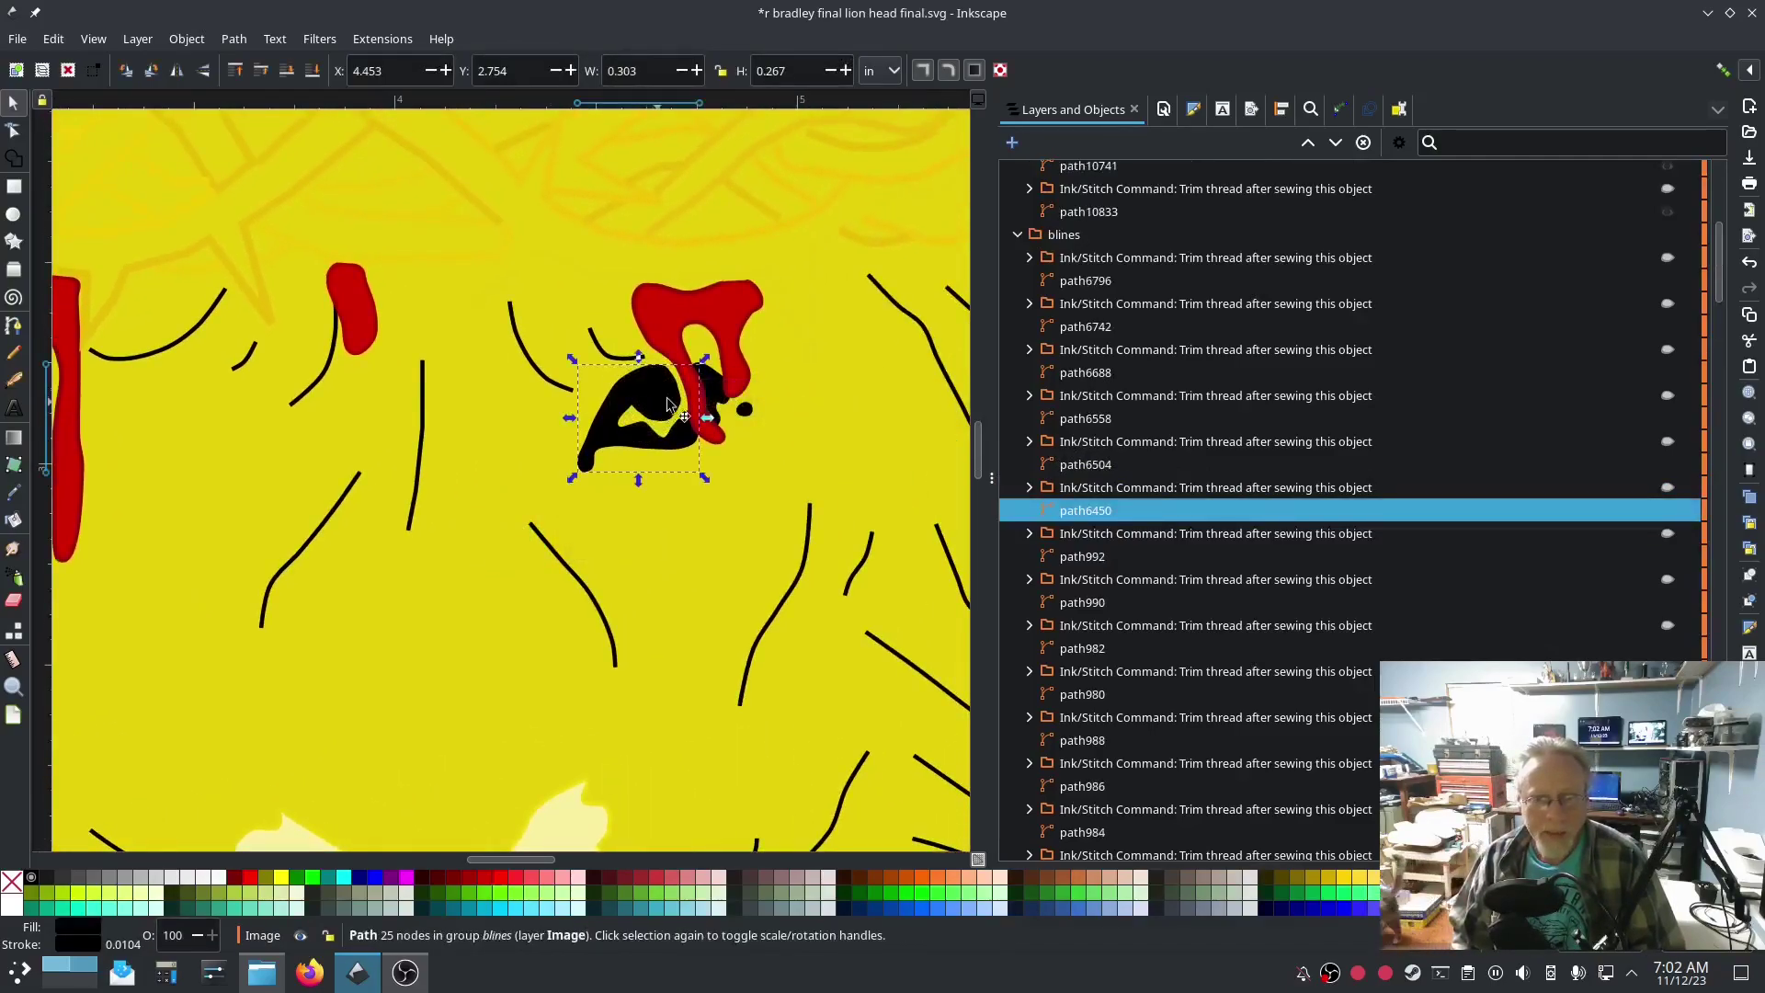
{"action": "left_click", "coordinate": [720, 391], "text": "shift"}
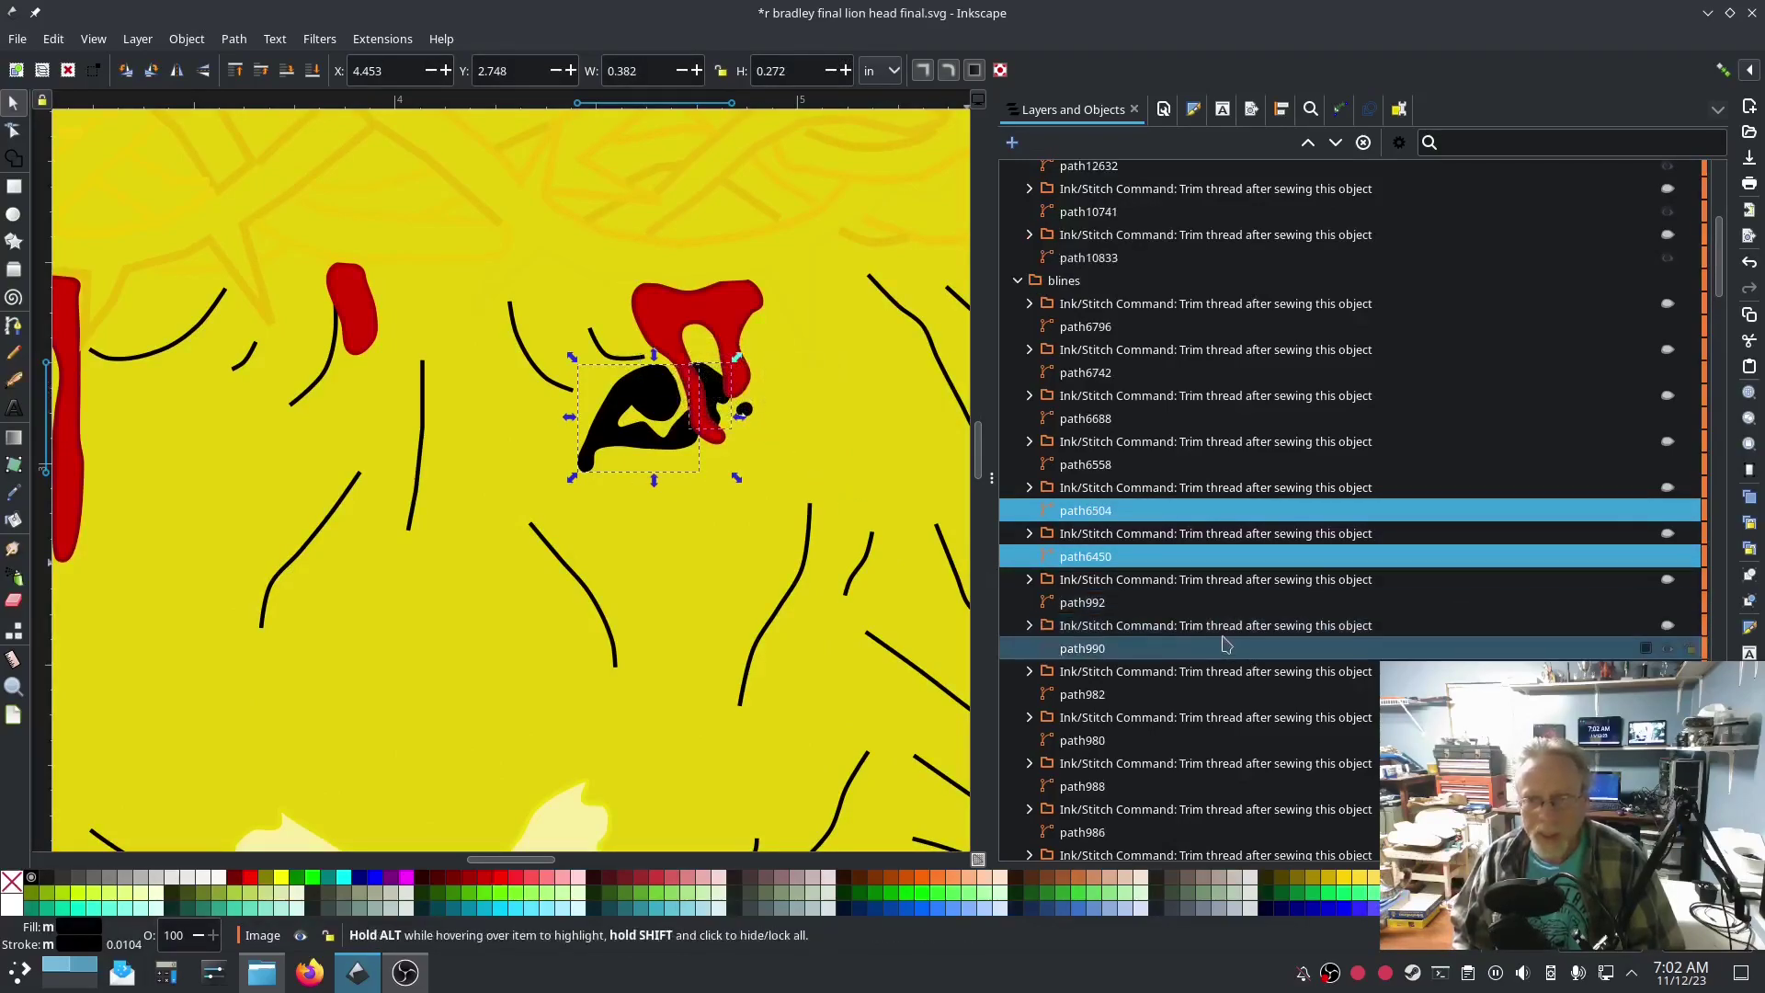
{"action": "left_click", "coordinate": [1147, 533], "text": "shift"}
{"action": "left_click", "coordinate": [1137, 485], "text": "shift"}
{"action": "scroll", "coordinate": [1195, 556], "scroll_direction": "down", "scroll_amount": 2}
{"action": "scroll", "coordinate": [1194, 556], "scroll_direction": "up", "scroll_amount": 5}
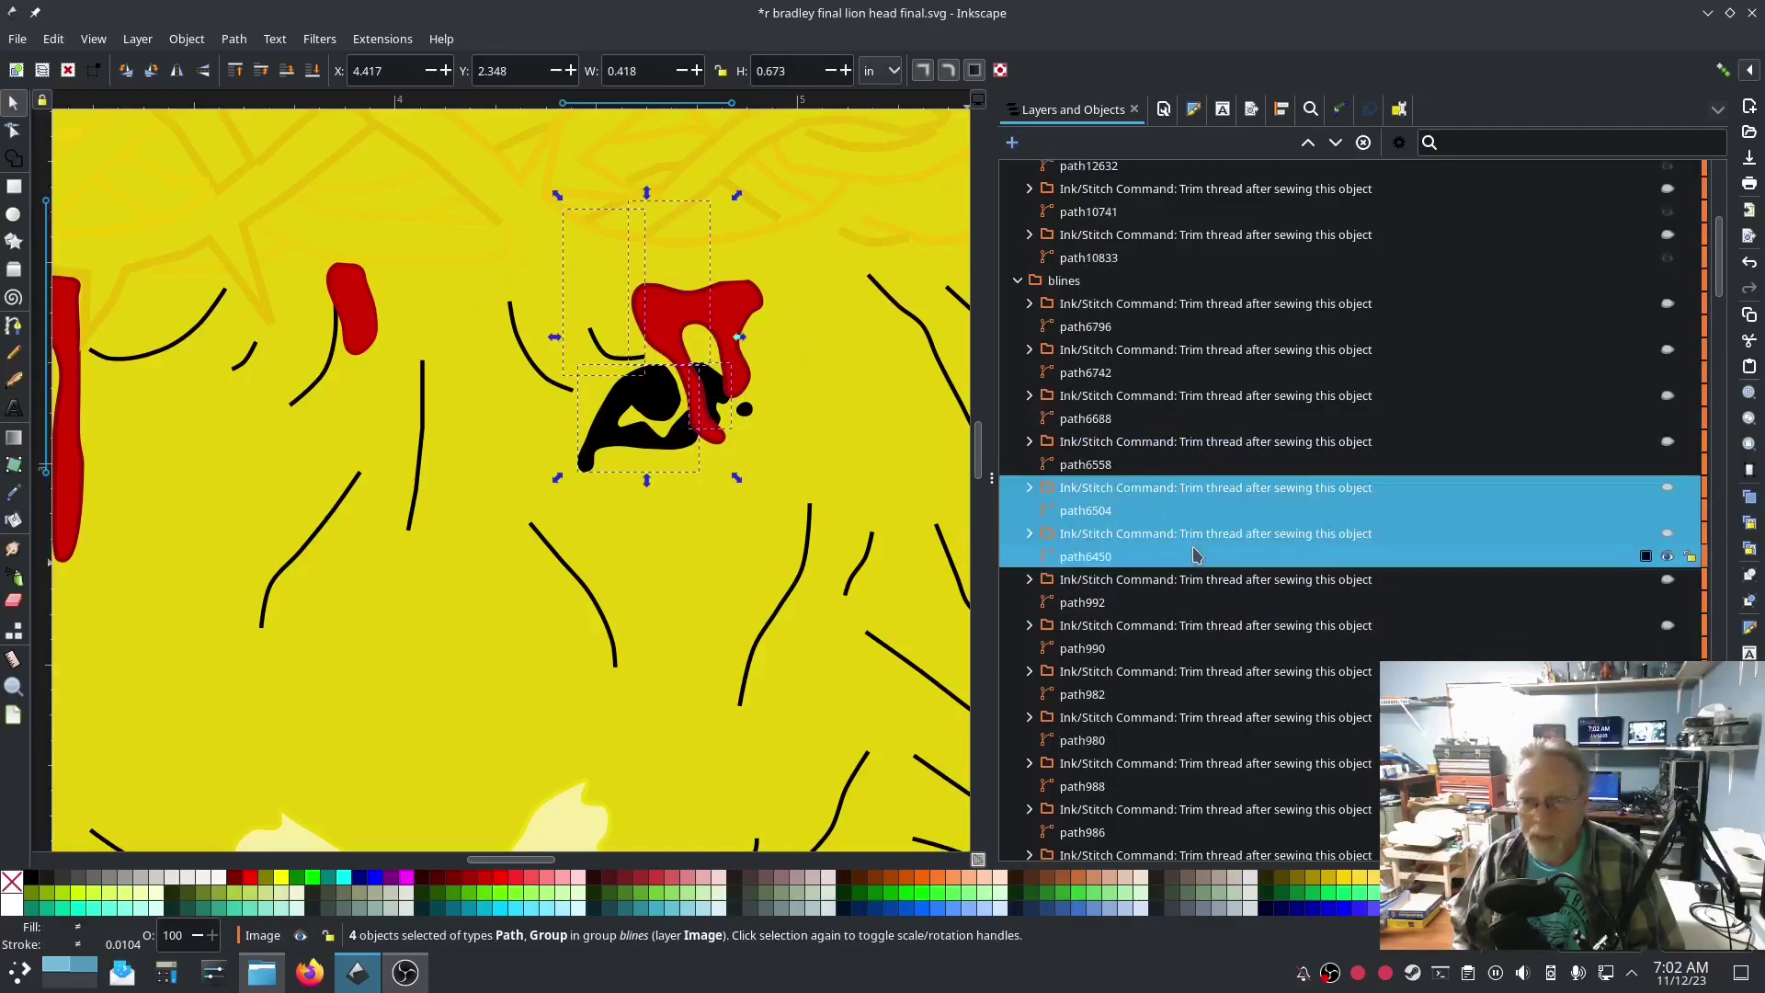
{"action": "mouse_move", "coordinate": [1202, 588]}
{"action": "left_mouse_down"}
{"action": "mouse_move", "coordinate": [1202, 607]}
{"action": "mouse_move", "coordinate": [1220, 168]}
{"action": "mouse_move", "coordinate": [1251, 306]}
{"action": "mouse_move", "coordinate": [1253, 193]}
{"action": "left_mouse_up"}
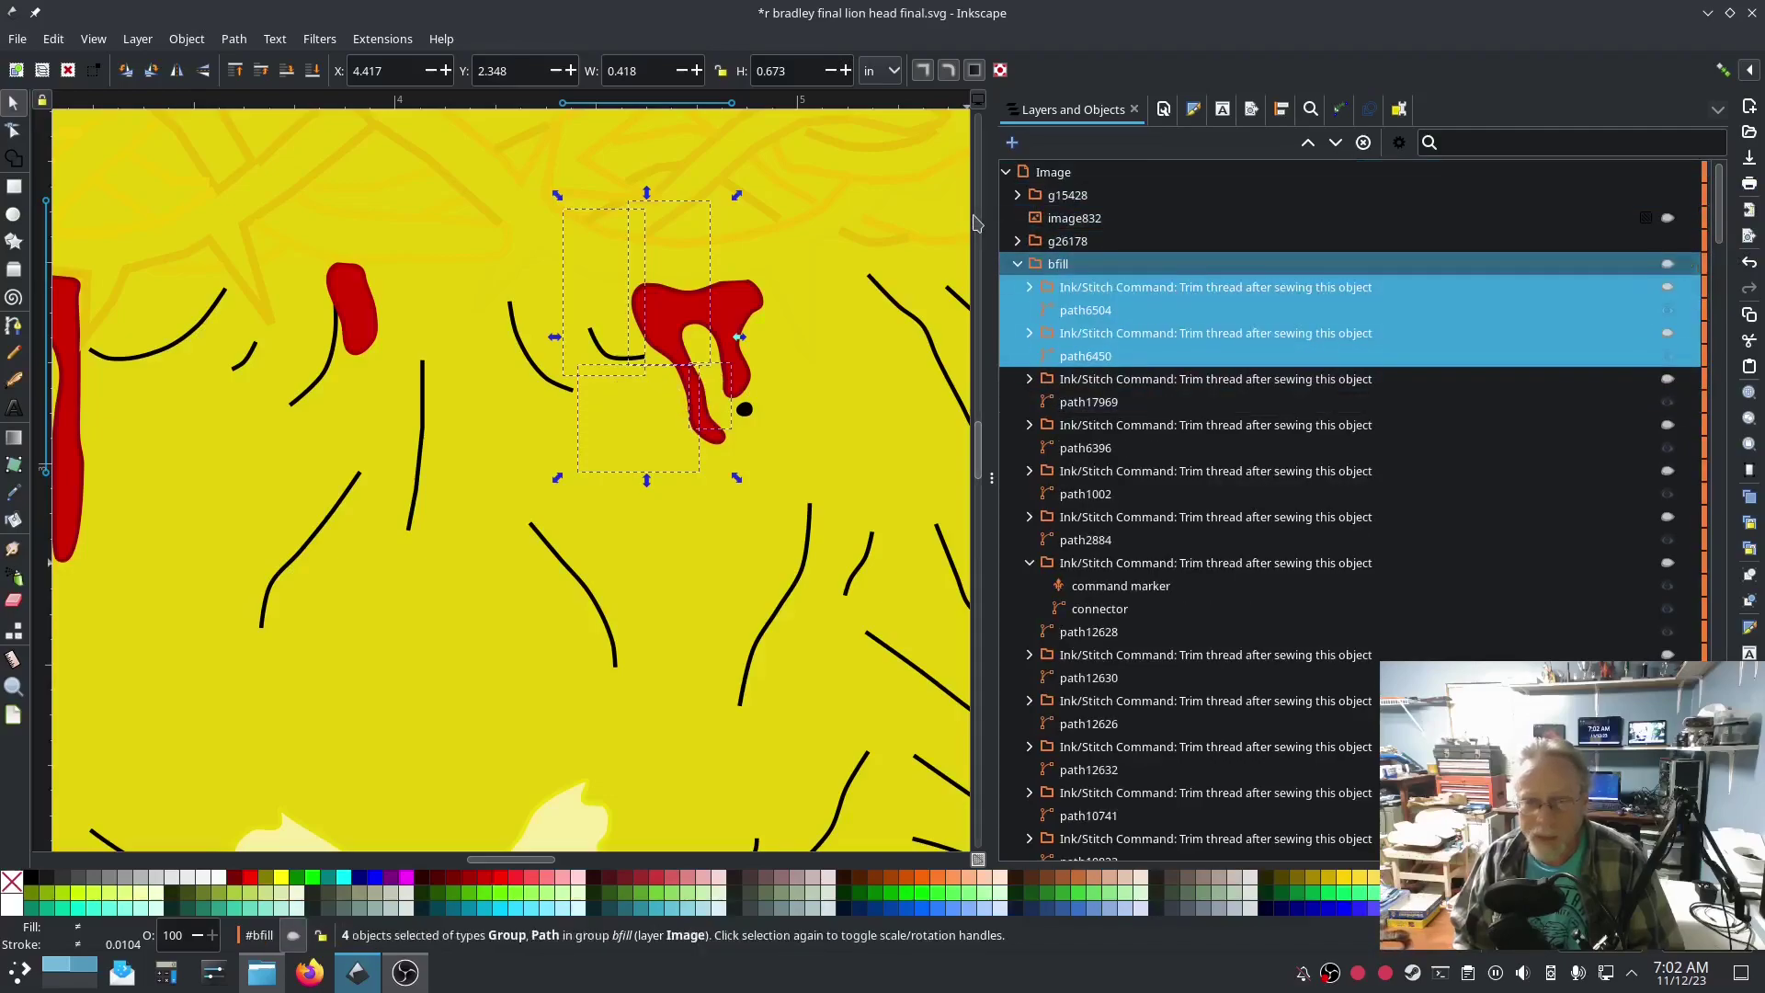
Step: Delete the small black shape path6558 beside the forked red drip, together with its trim command
{"action": "left_click", "coordinate": [746, 410]}
{"action": "left_click", "coordinate": [745, 410]}
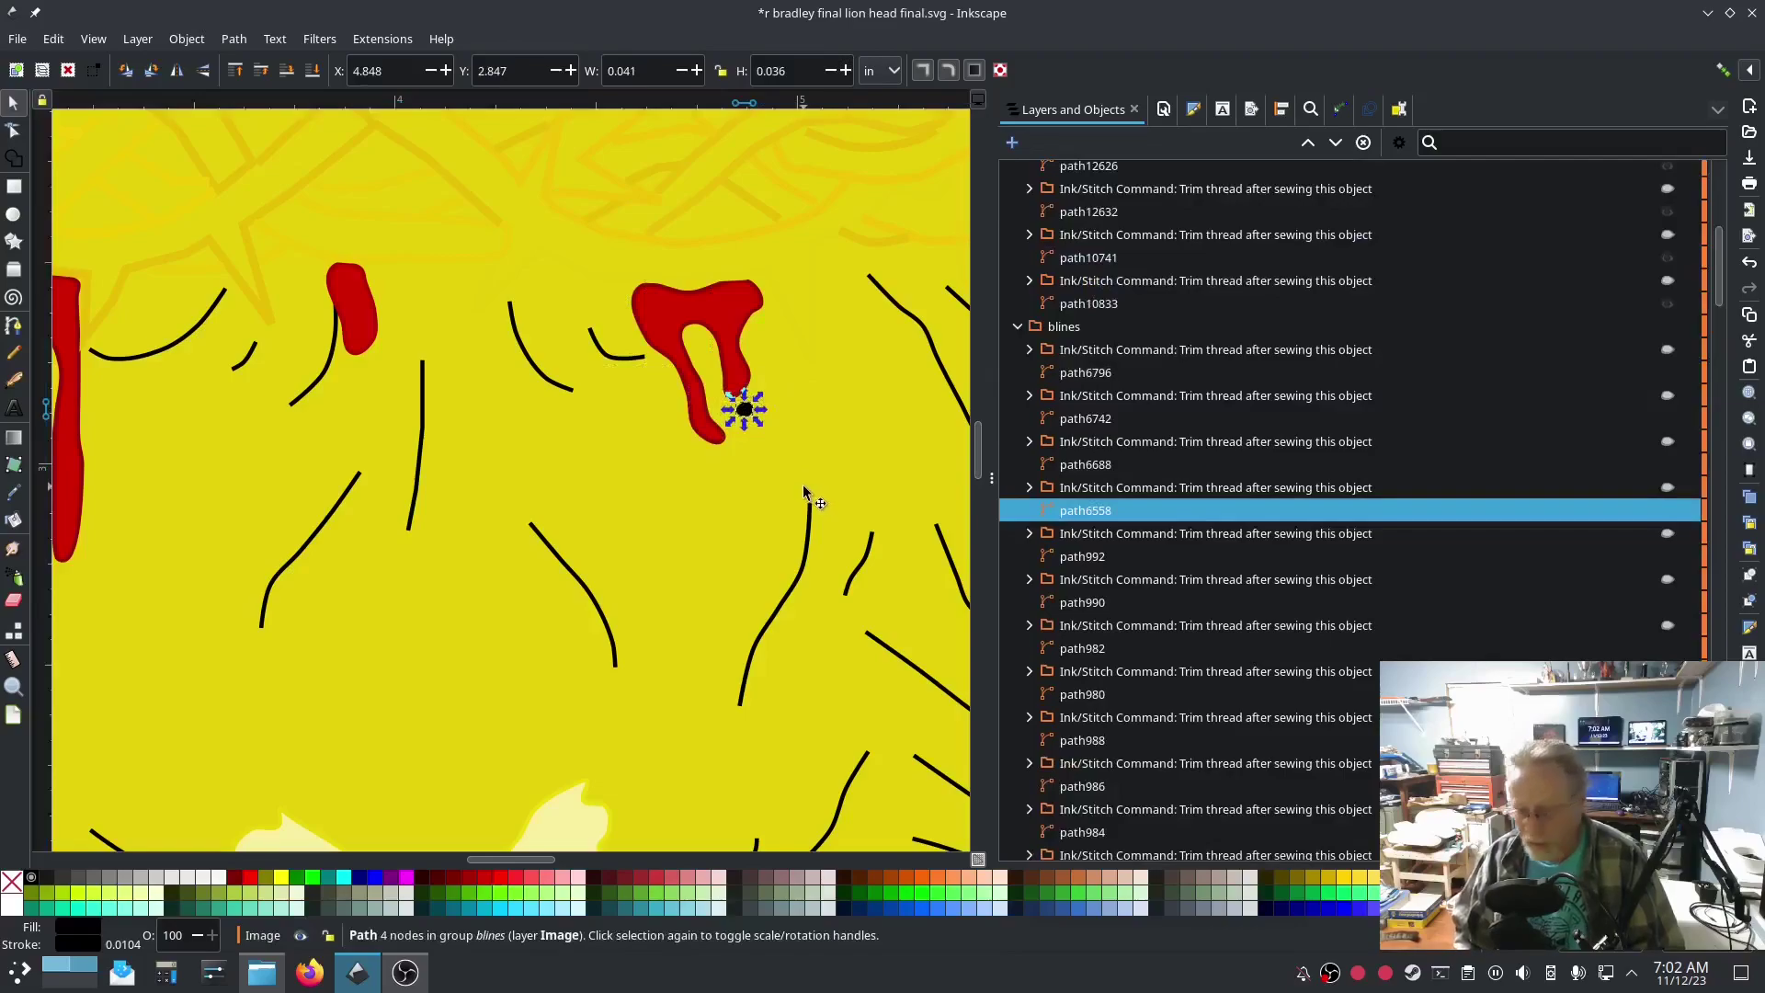
{"action": "left_click", "coordinate": [1094, 487], "text": "shift"}
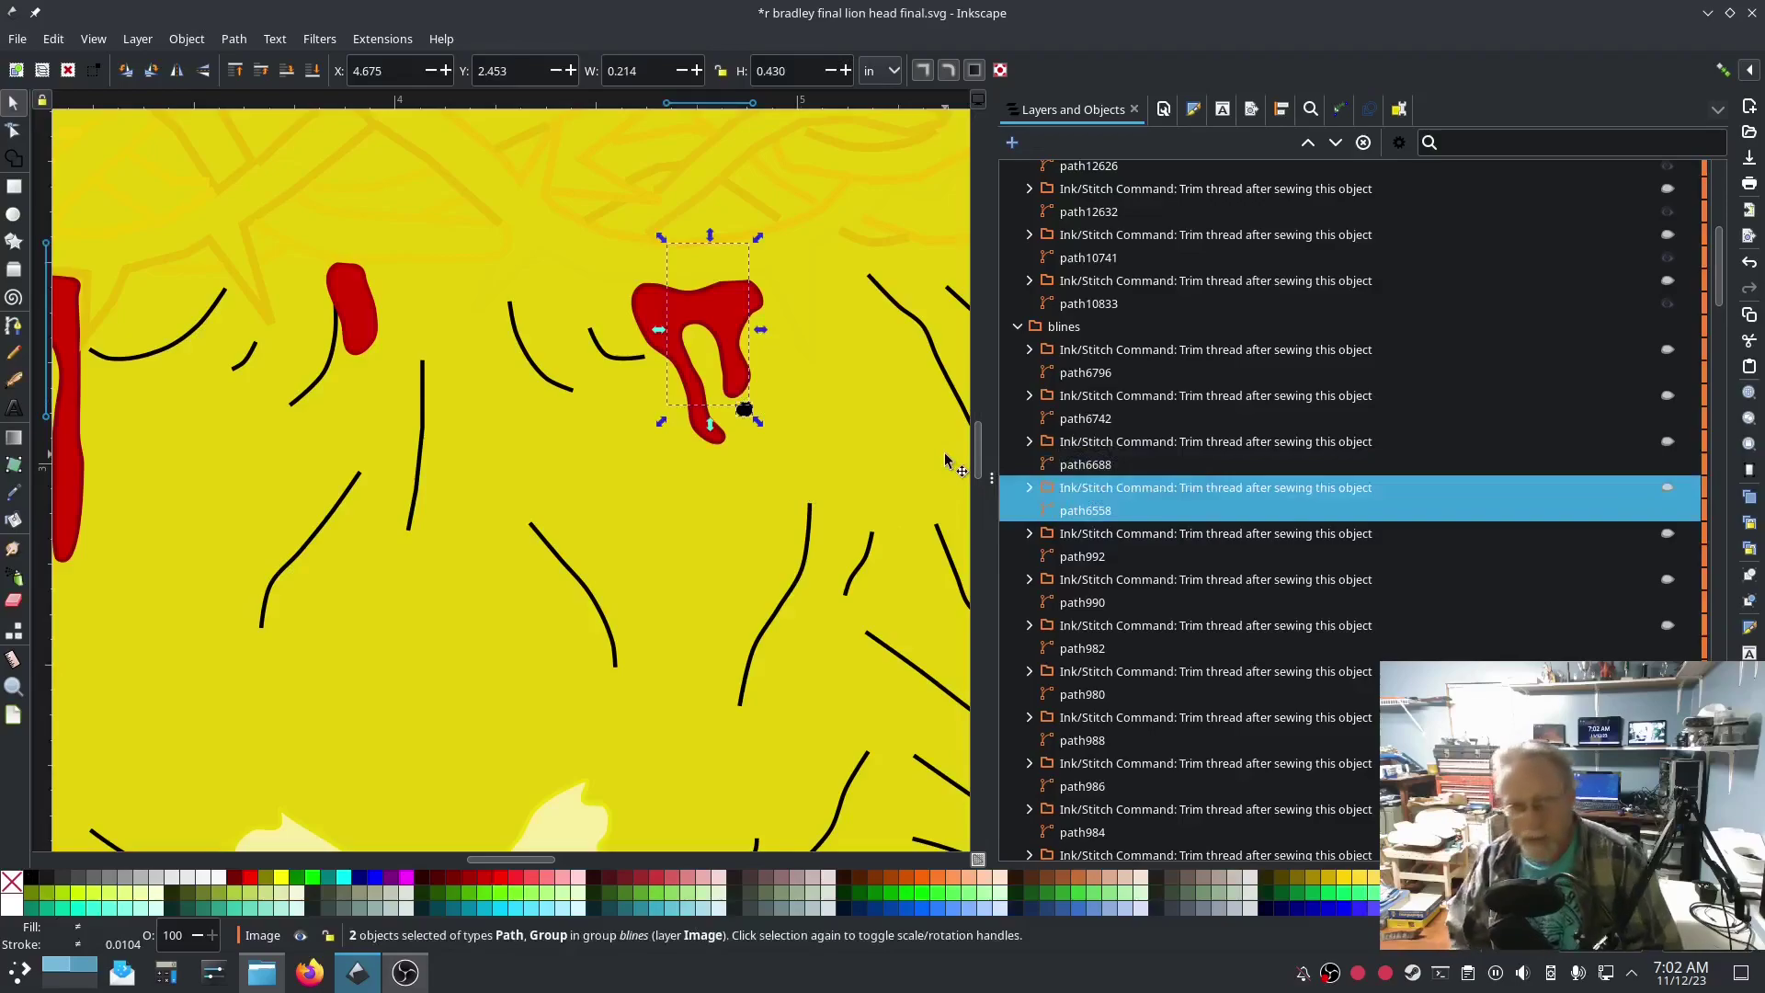
{"action": "key", "text": "Delete"}
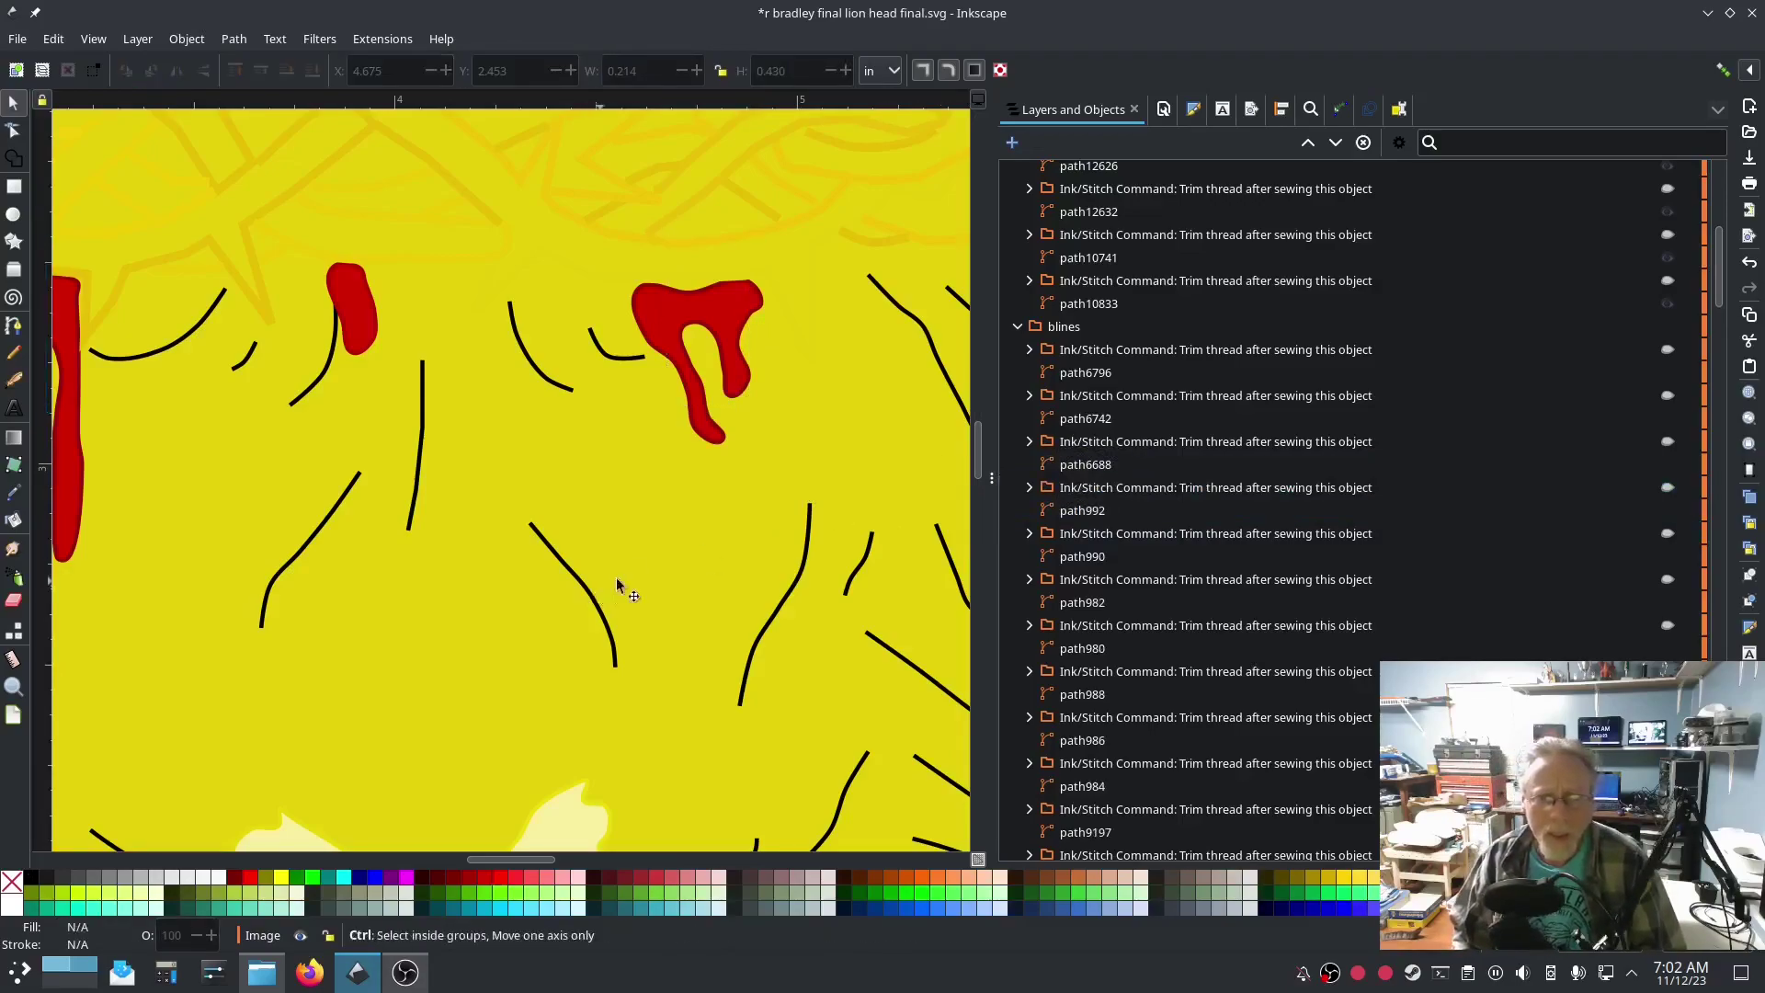
Step: Pop the two cream muzzle shapes, path2256 and path2310, with their trim commands out of blines and group them together
{"action": "scroll", "coordinate": [790, 557], "scroll_direction": "down", "scroll_amount": 2, "text": "ctrl"}
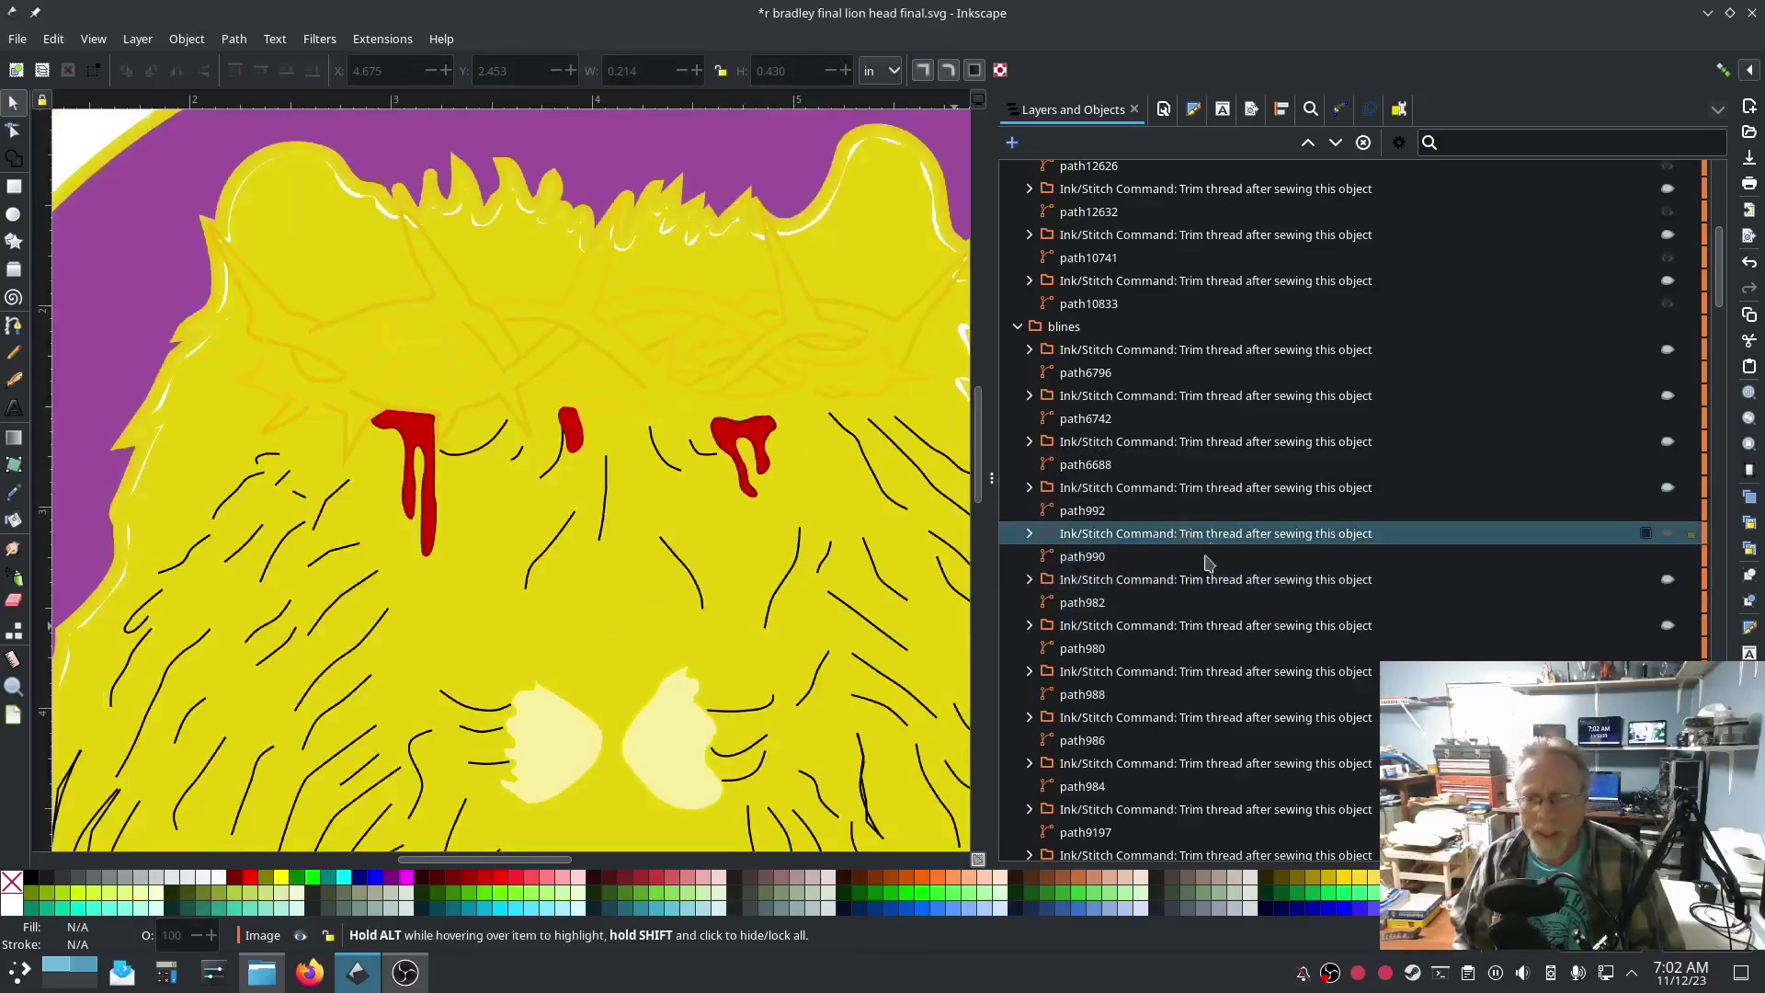
{"action": "scroll", "coordinate": [1166, 613], "scroll_direction": "up", "scroll_amount": 8}
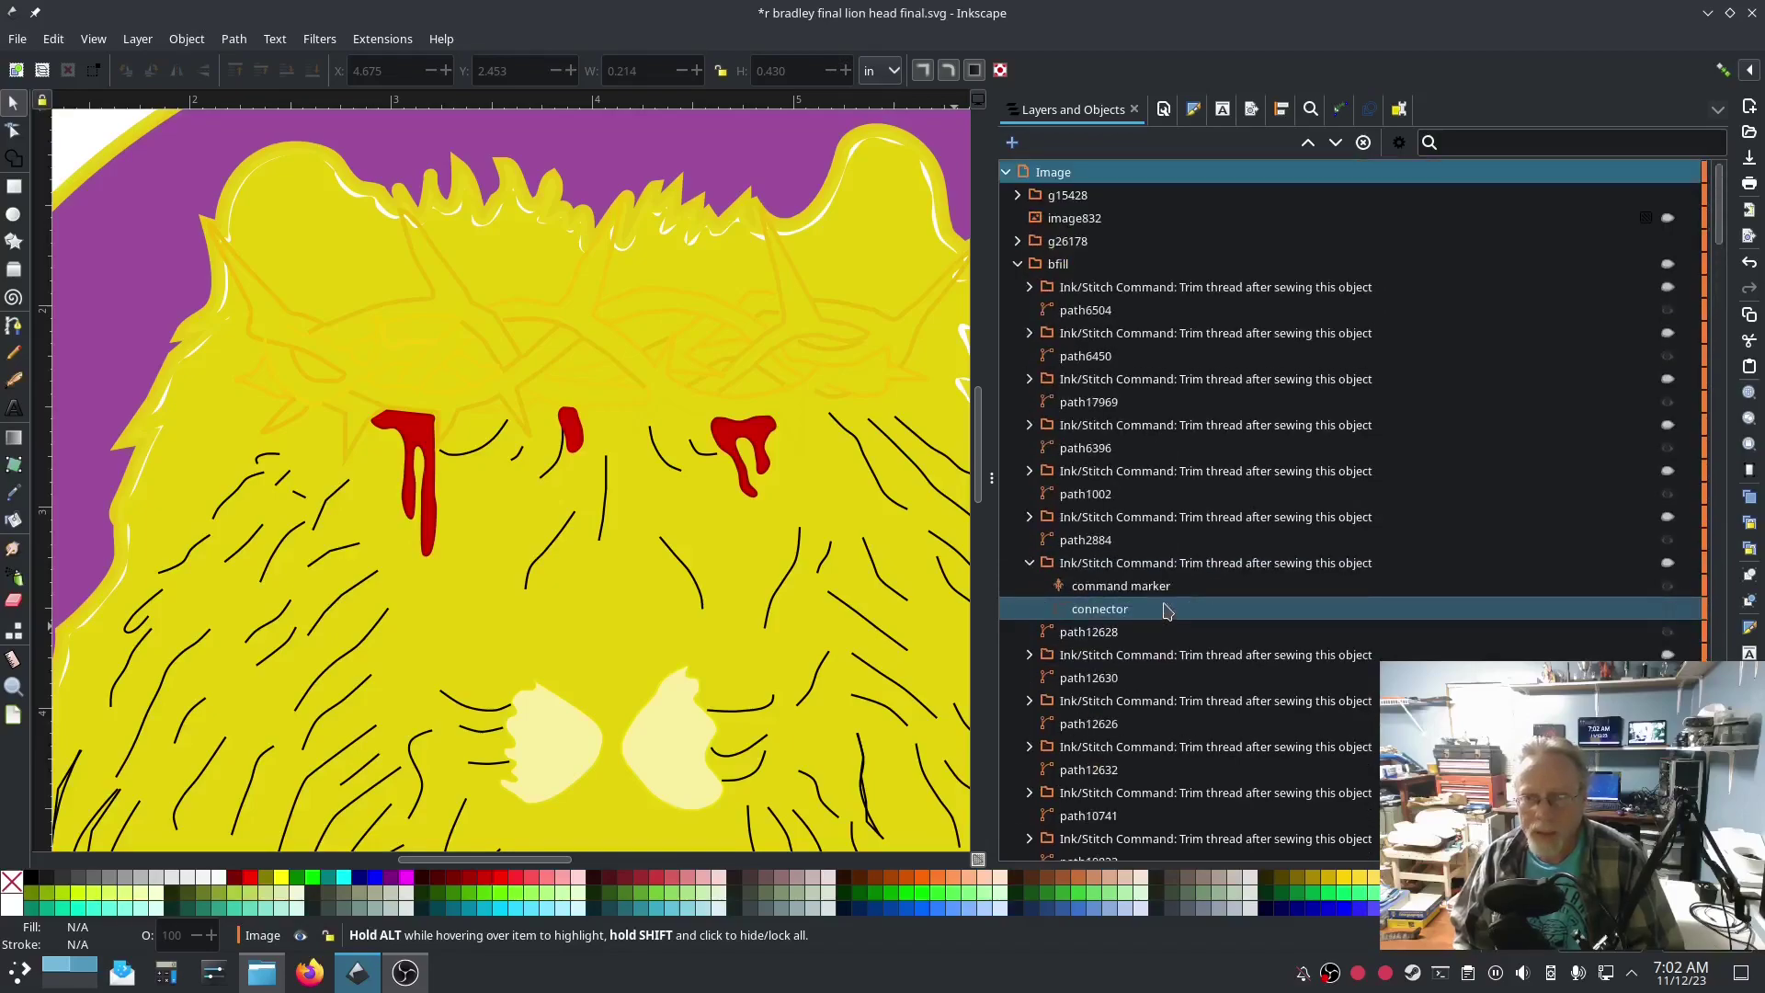
{"action": "scroll", "coordinate": [1166, 609], "scroll_direction": "down", "scroll_amount": 3}
{"action": "left_click", "coordinate": [669, 745]}
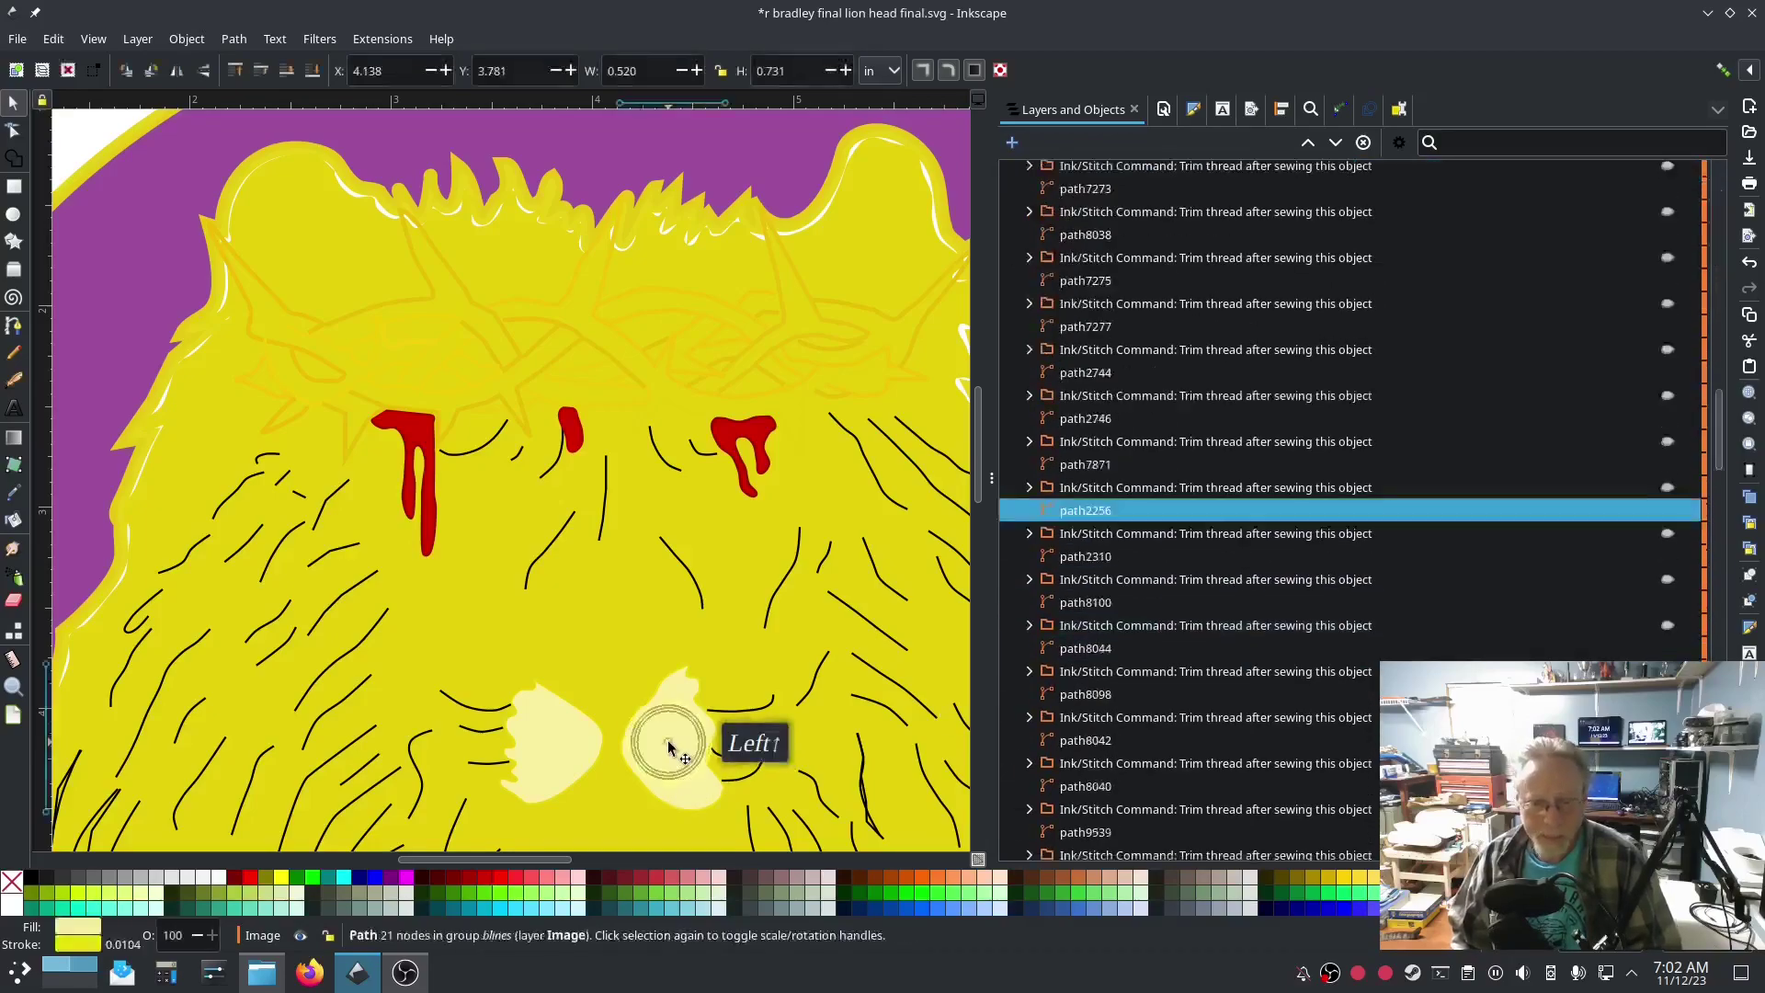
{"action": "left_click", "coordinate": [562, 733]}
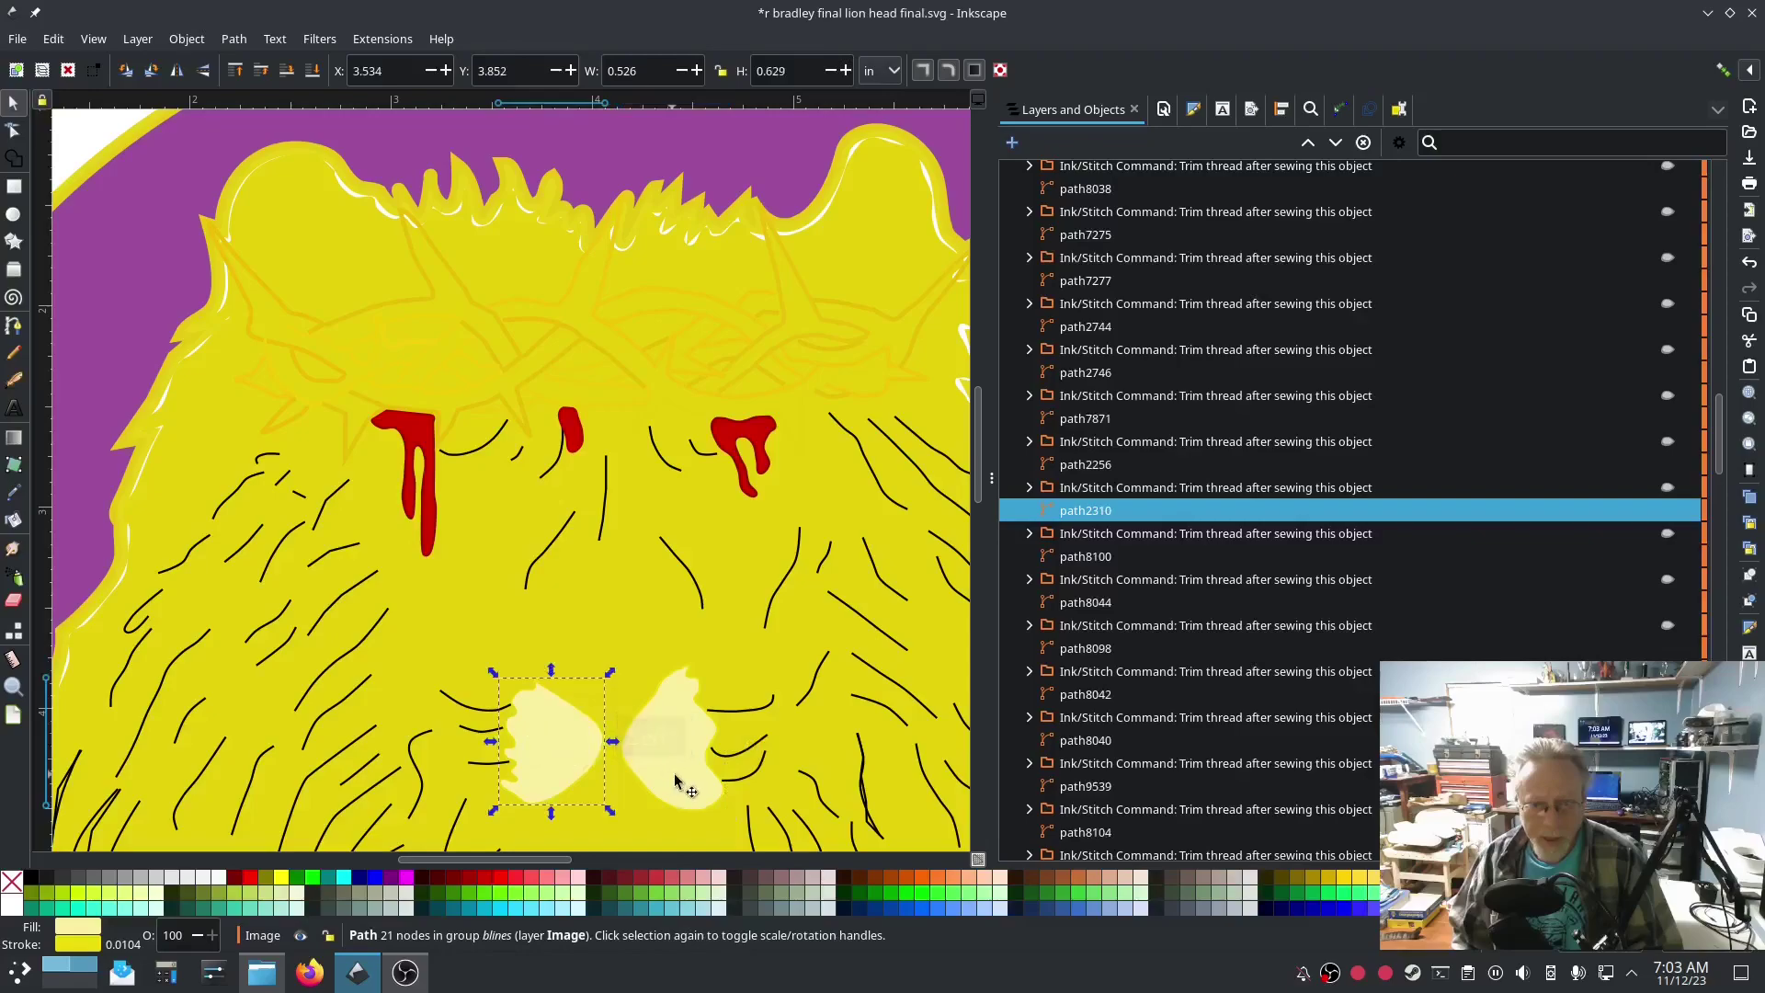
{"action": "left_click", "coordinate": [676, 744], "text": "shift"}
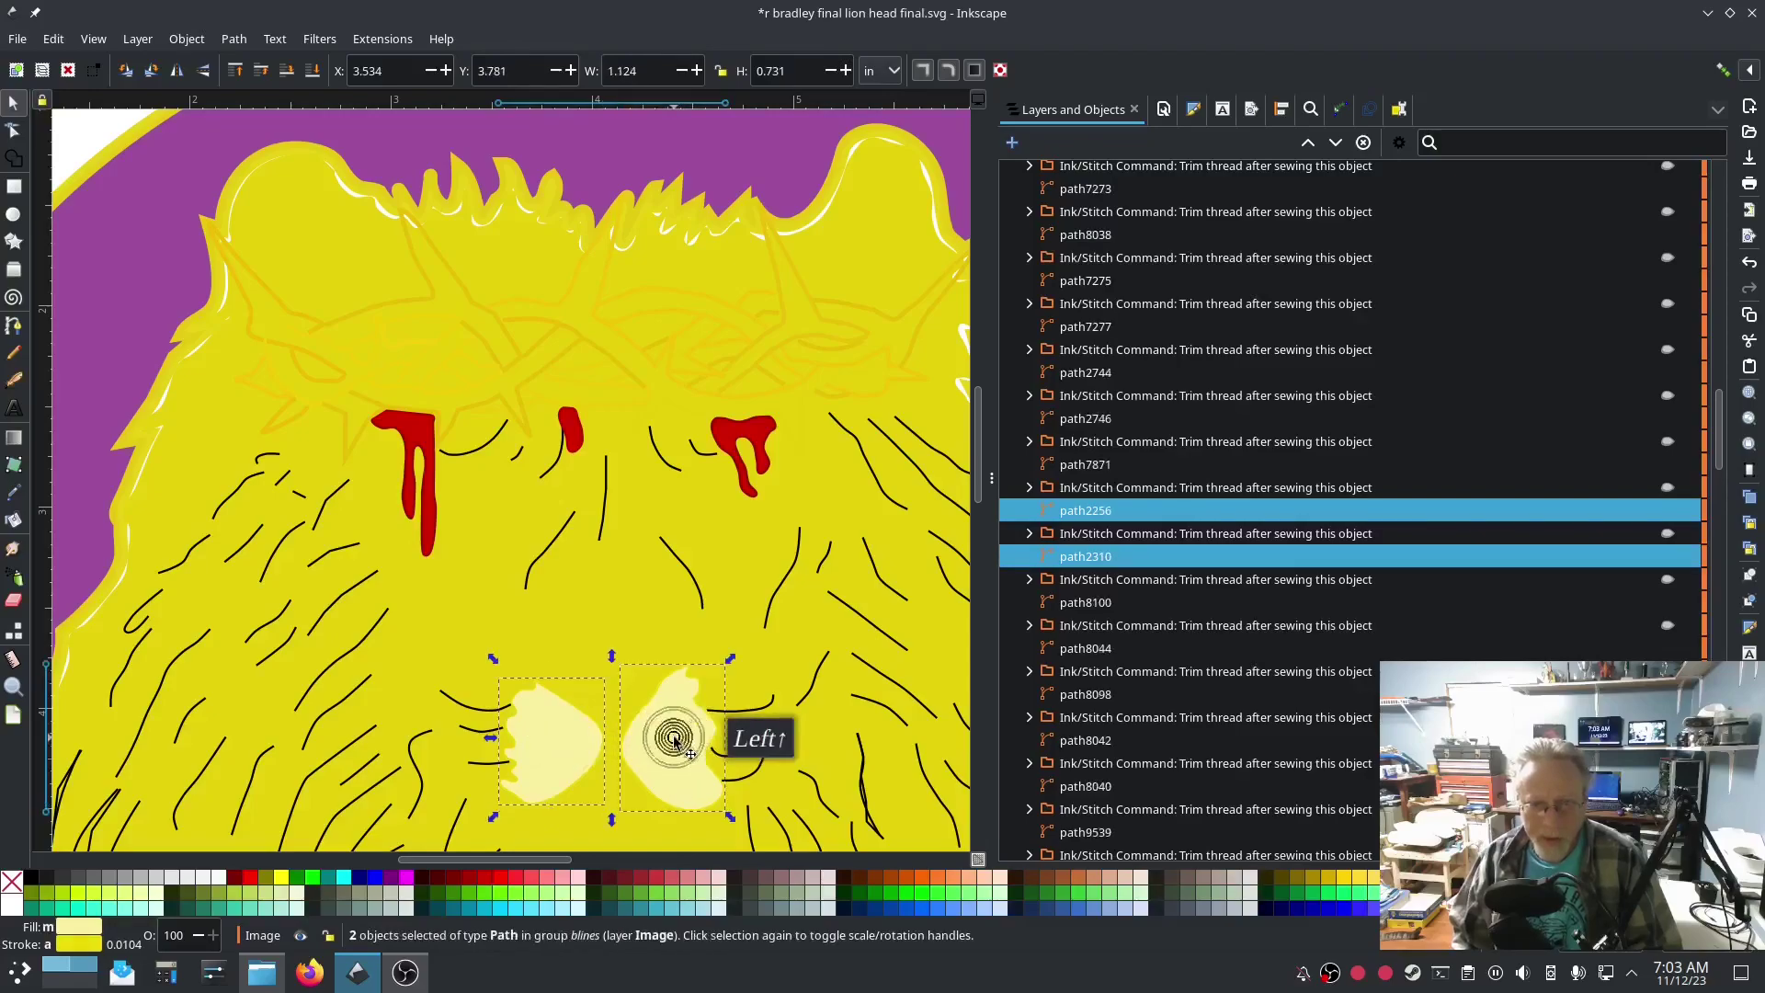
{"action": "left_click", "coordinate": [1195, 541], "text": "shift"}
{"action": "left_click", "coordinate": [1193, 489], "text": "shift"}
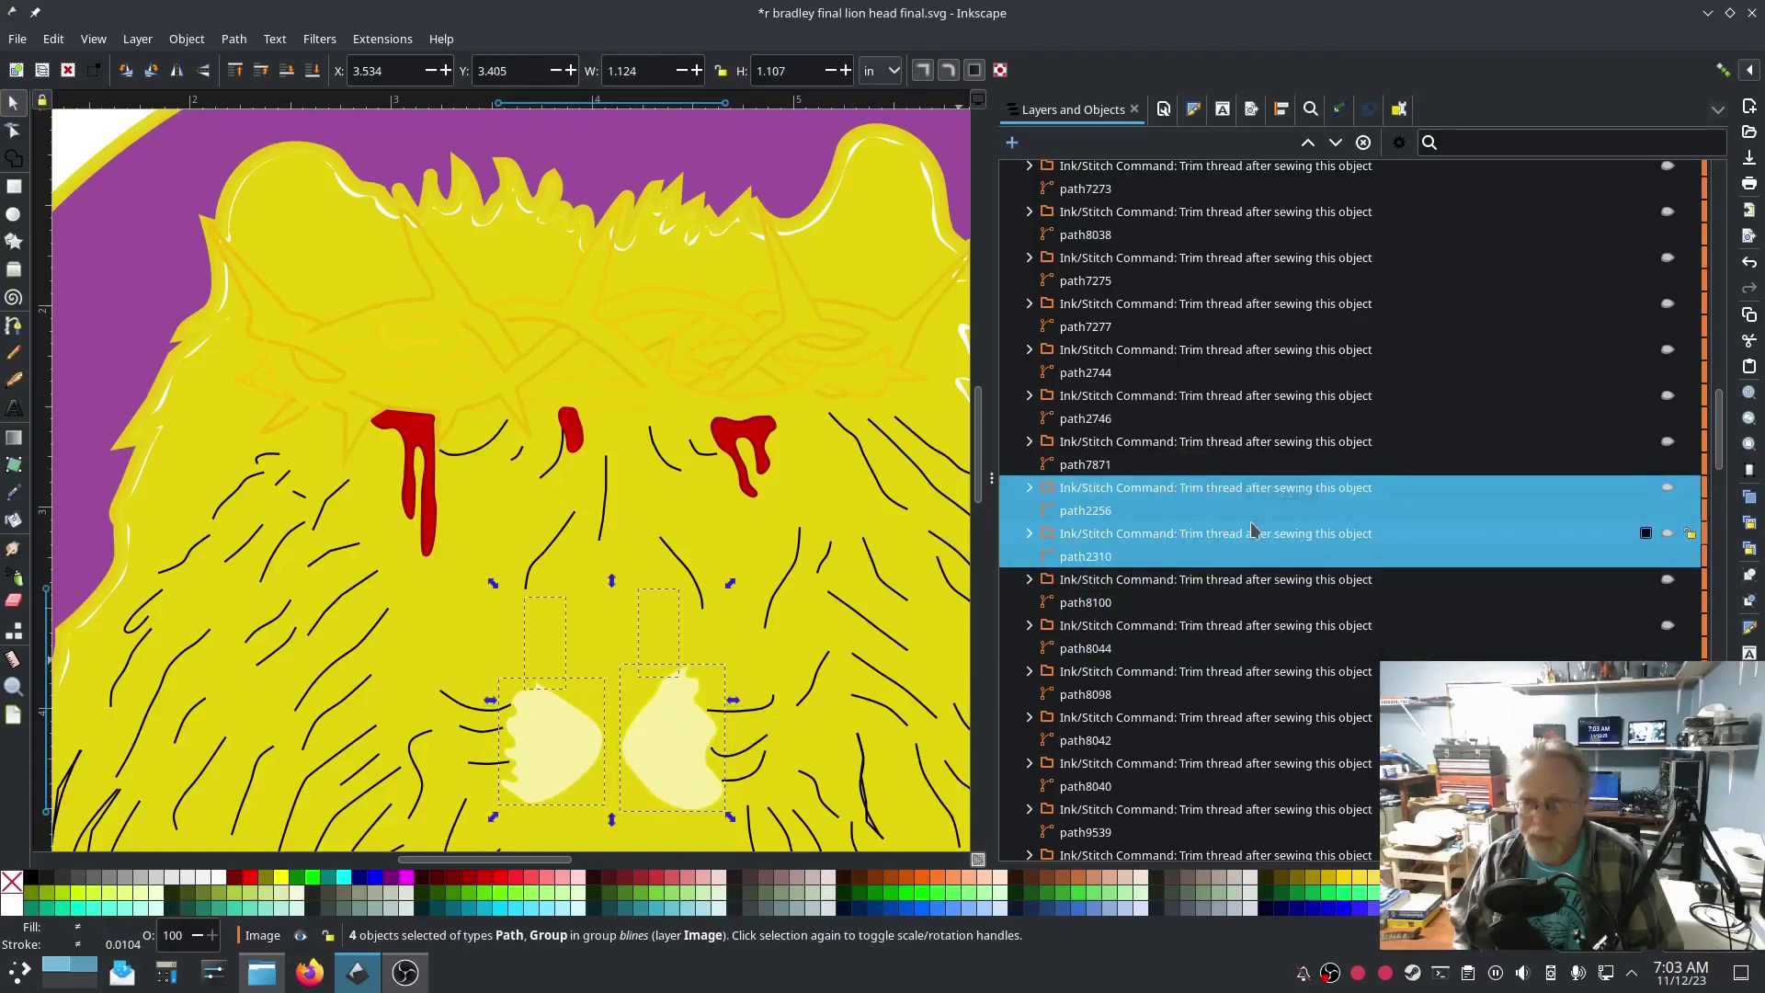
{"action": "right_click", "coordinate": [1238, 518]}
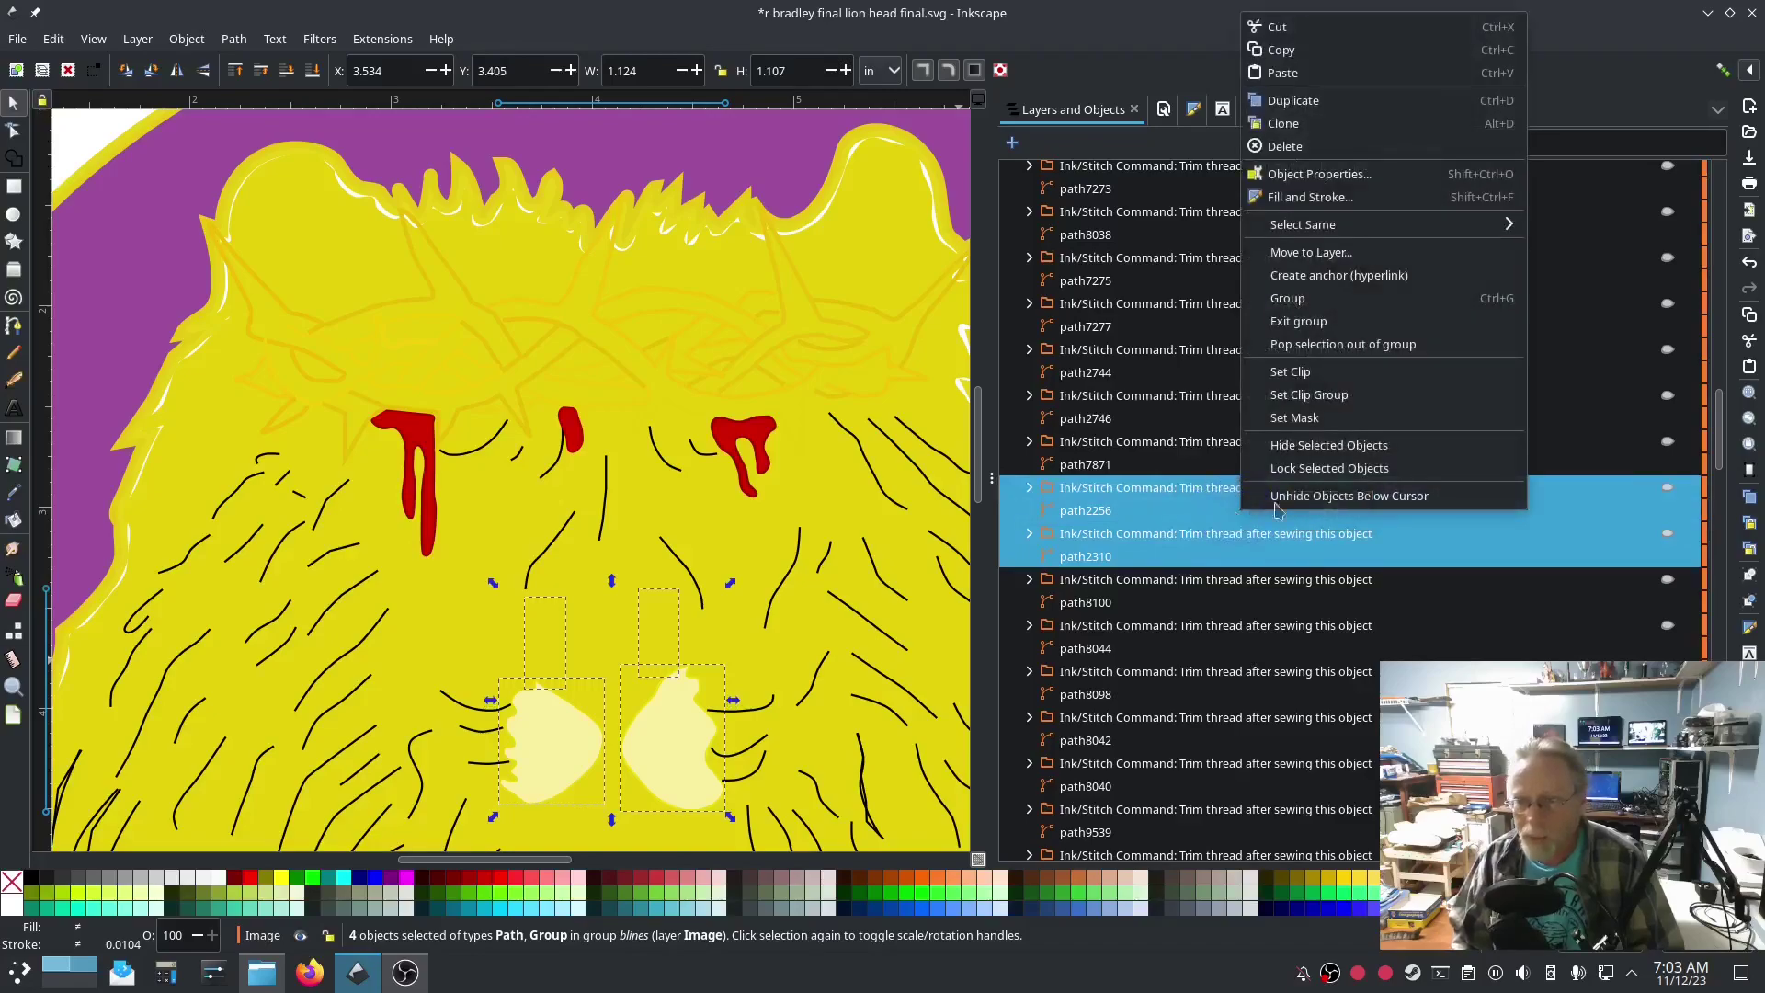
{"action": "left_click", "coordinate": [1324, 341]}
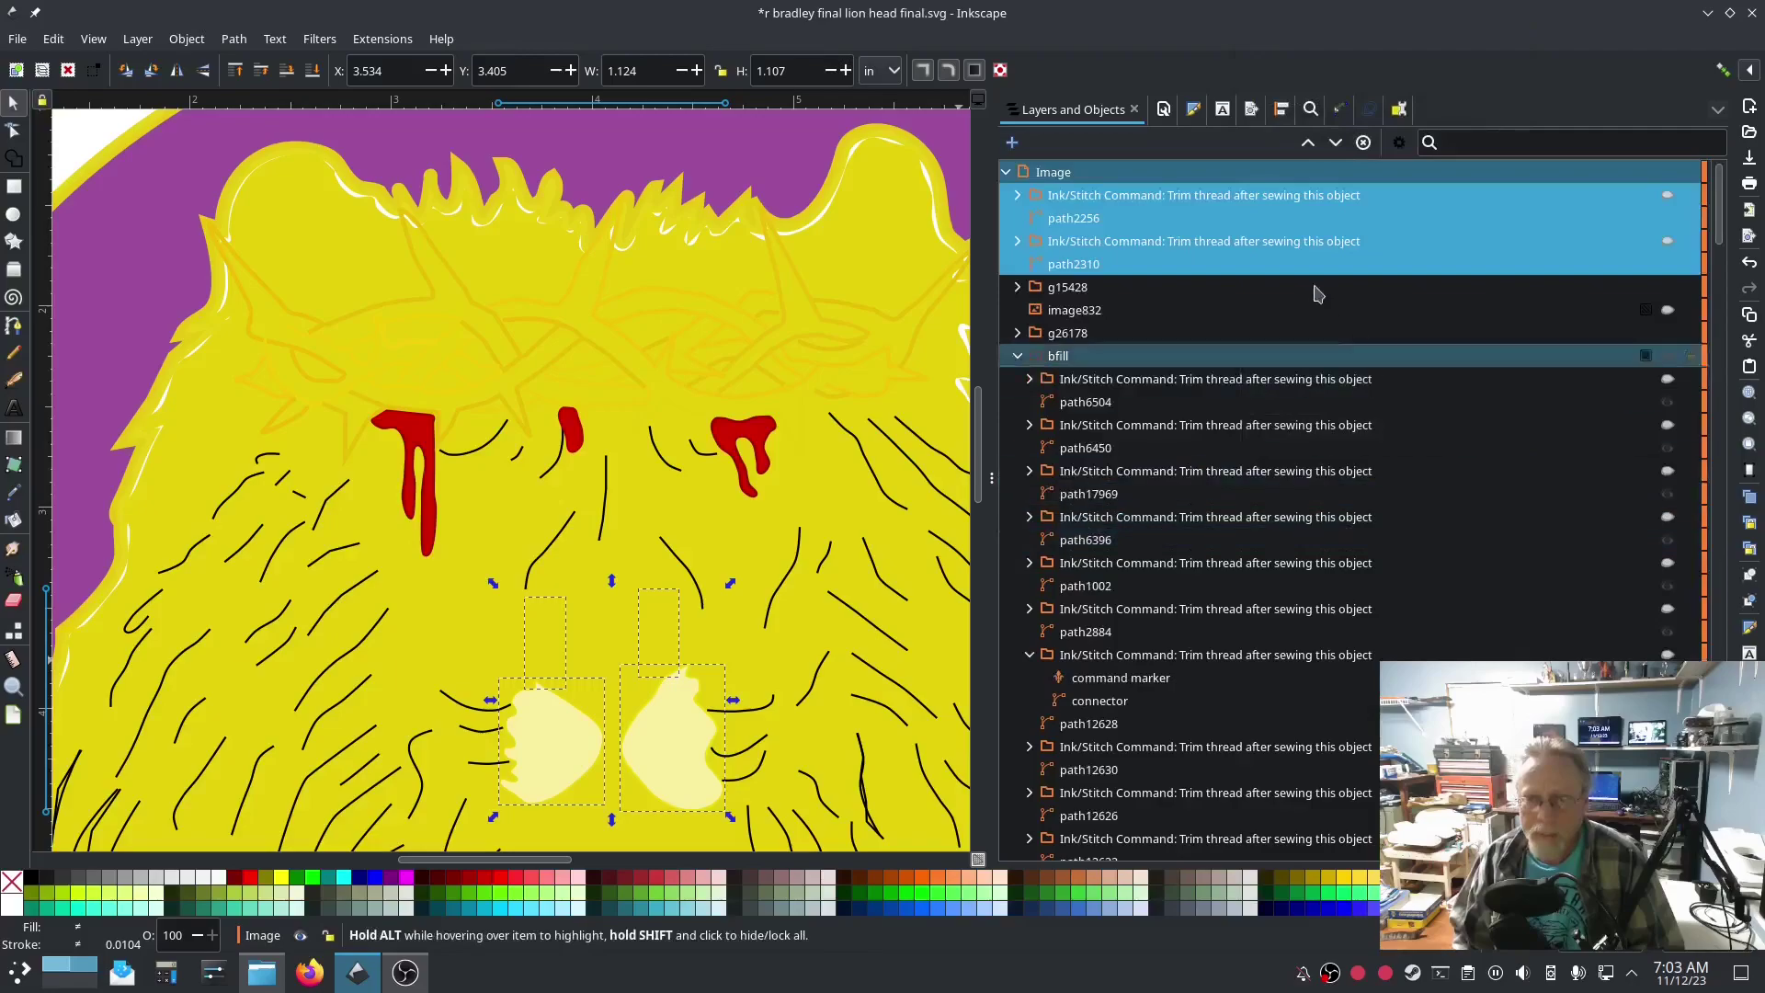
{"action": "right_click", "coordinate": [1173, 248]}
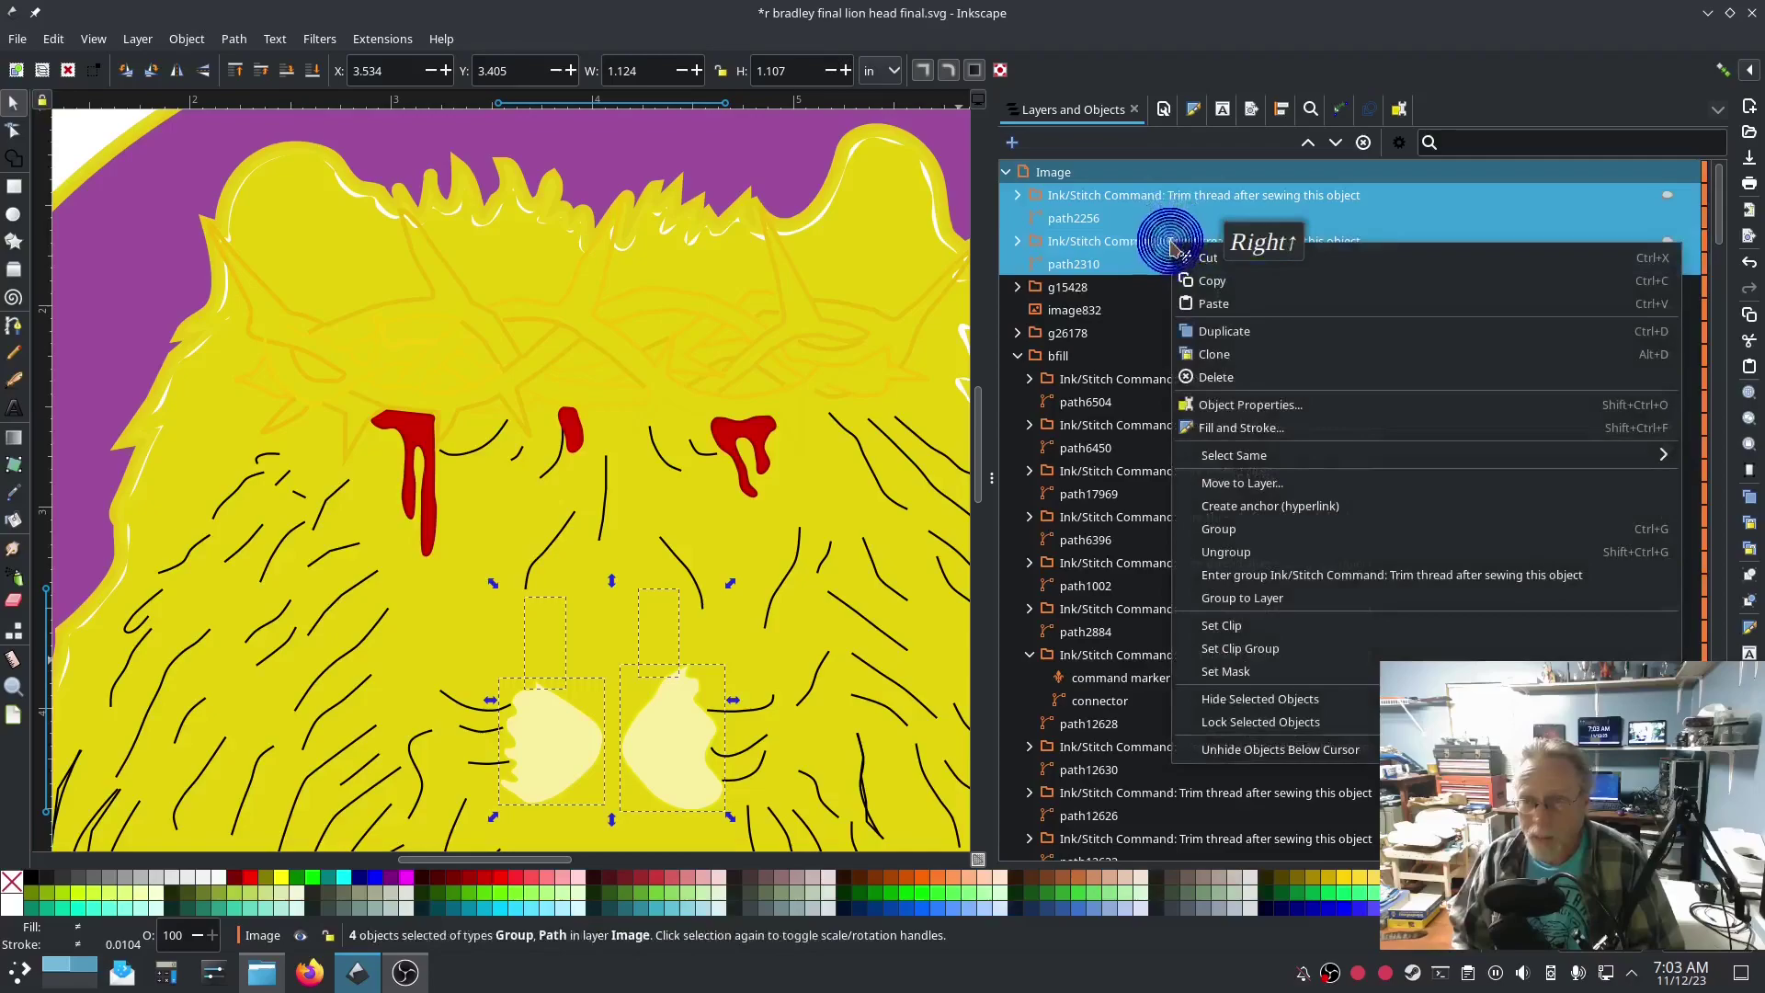
{"action": "left_click", "coordinate": [1278, 529]}
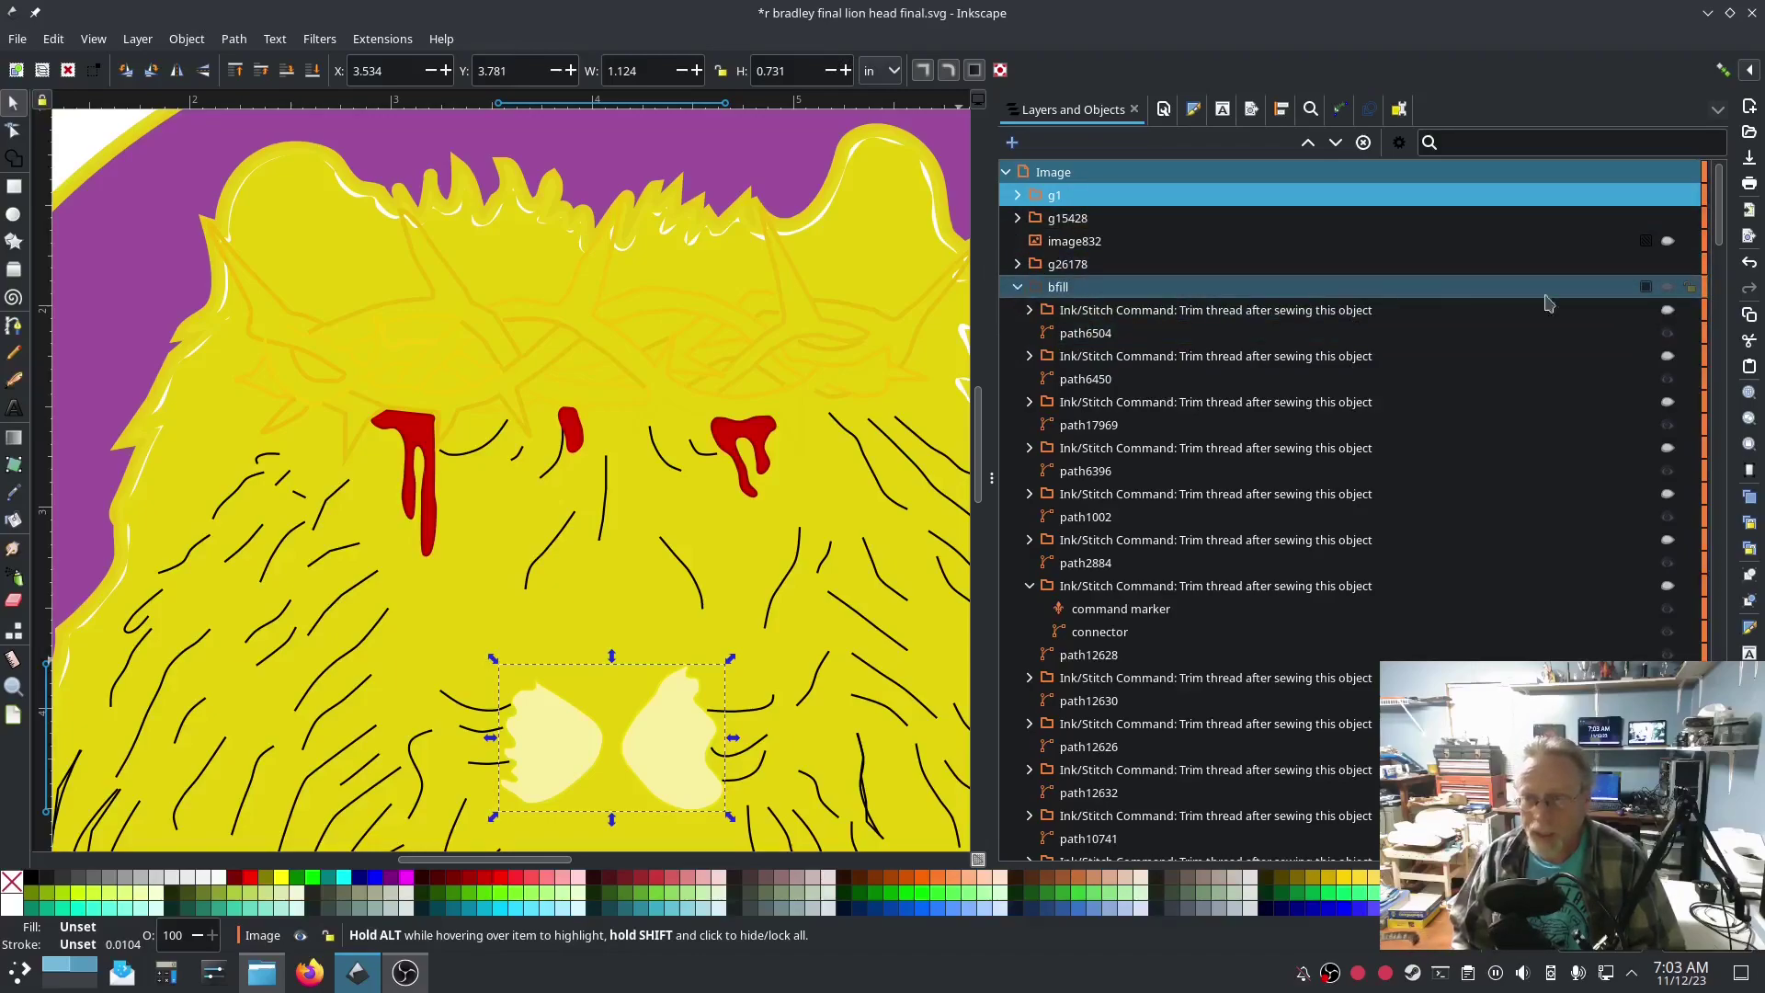
Step: Show the bfill group again and toggle its visibility to check which shapes it contains, leaving it visible
{"action": "left_click", "coordinate": [1667, 287]}
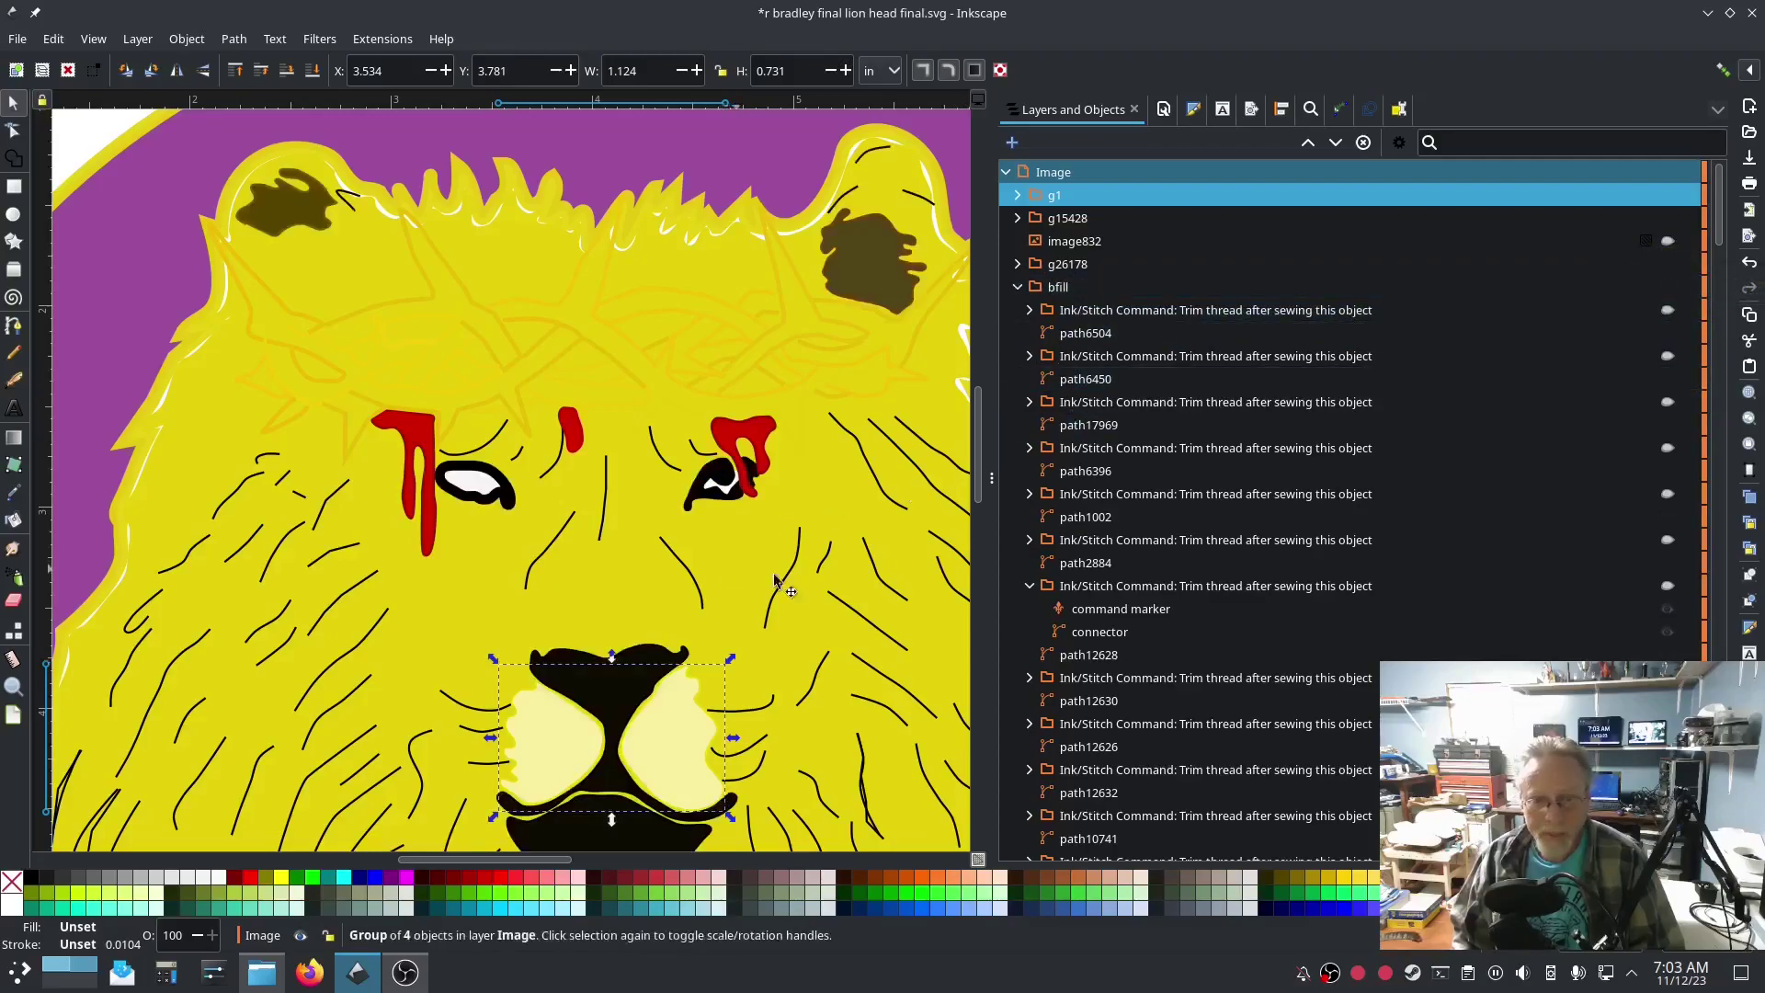
{"action": "scroll", "coordinate": [893, 607], "scroll_direction": "down", "scroll_amount": 1}
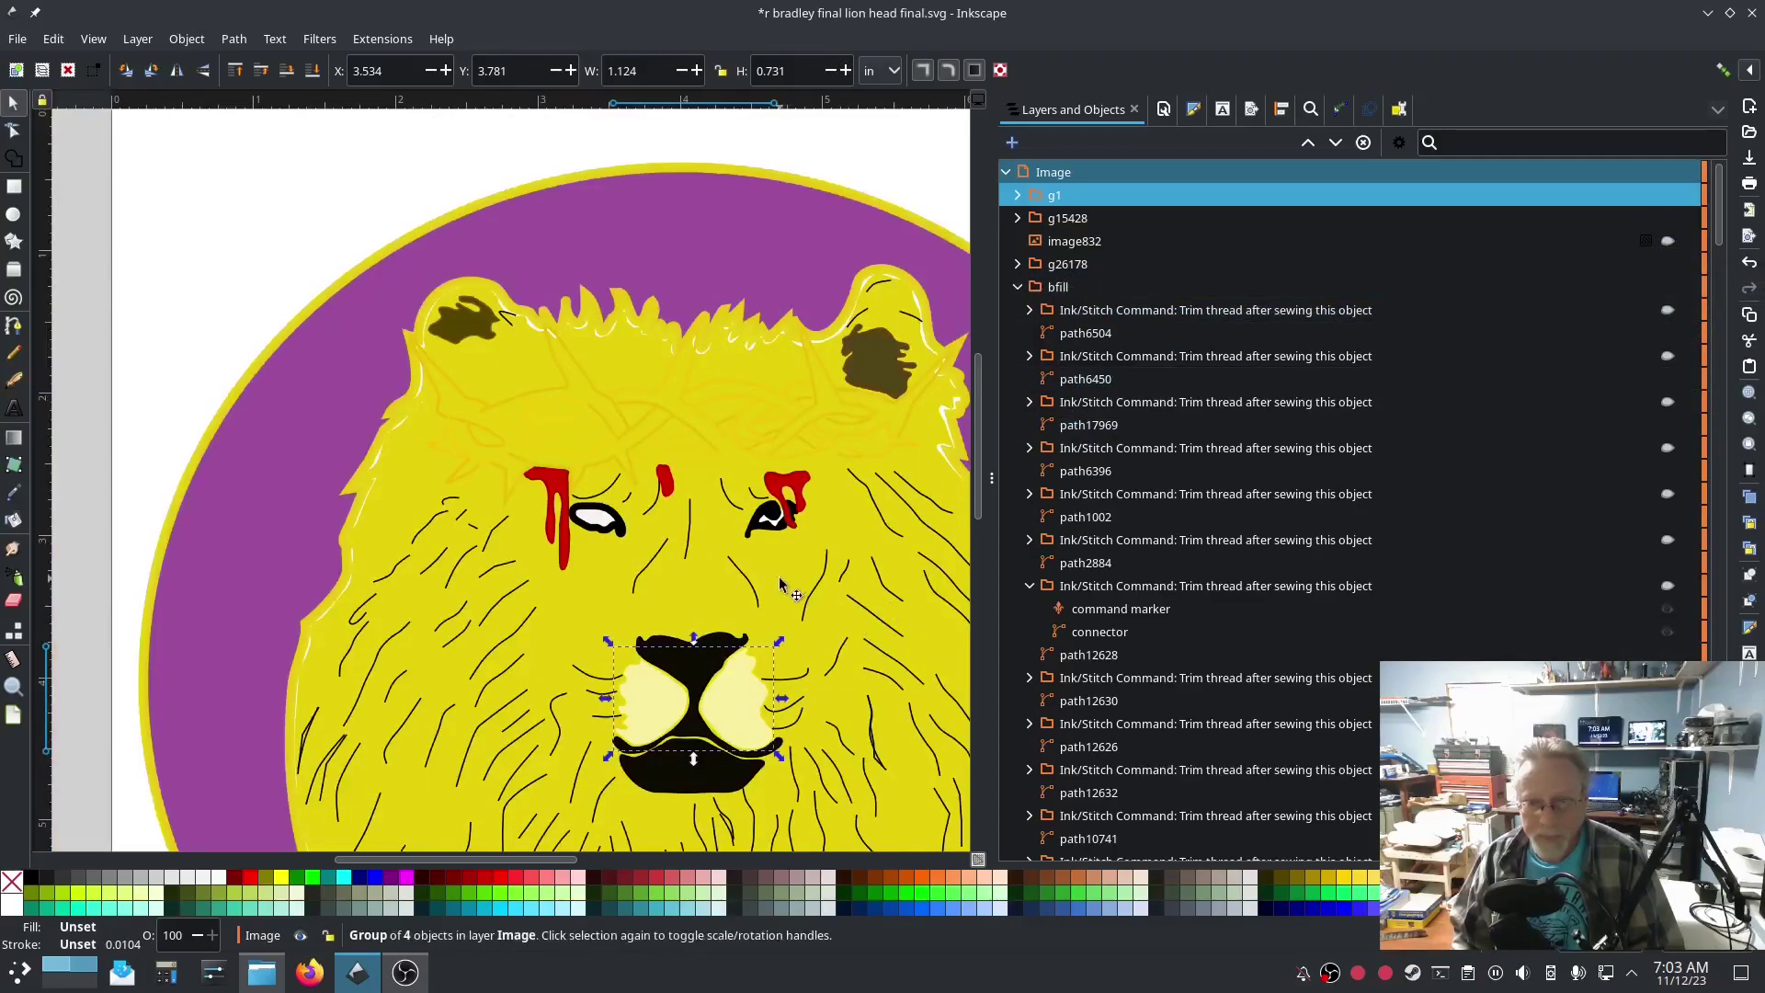
{"action": "left_click", "coordinate": [1103, 288]}
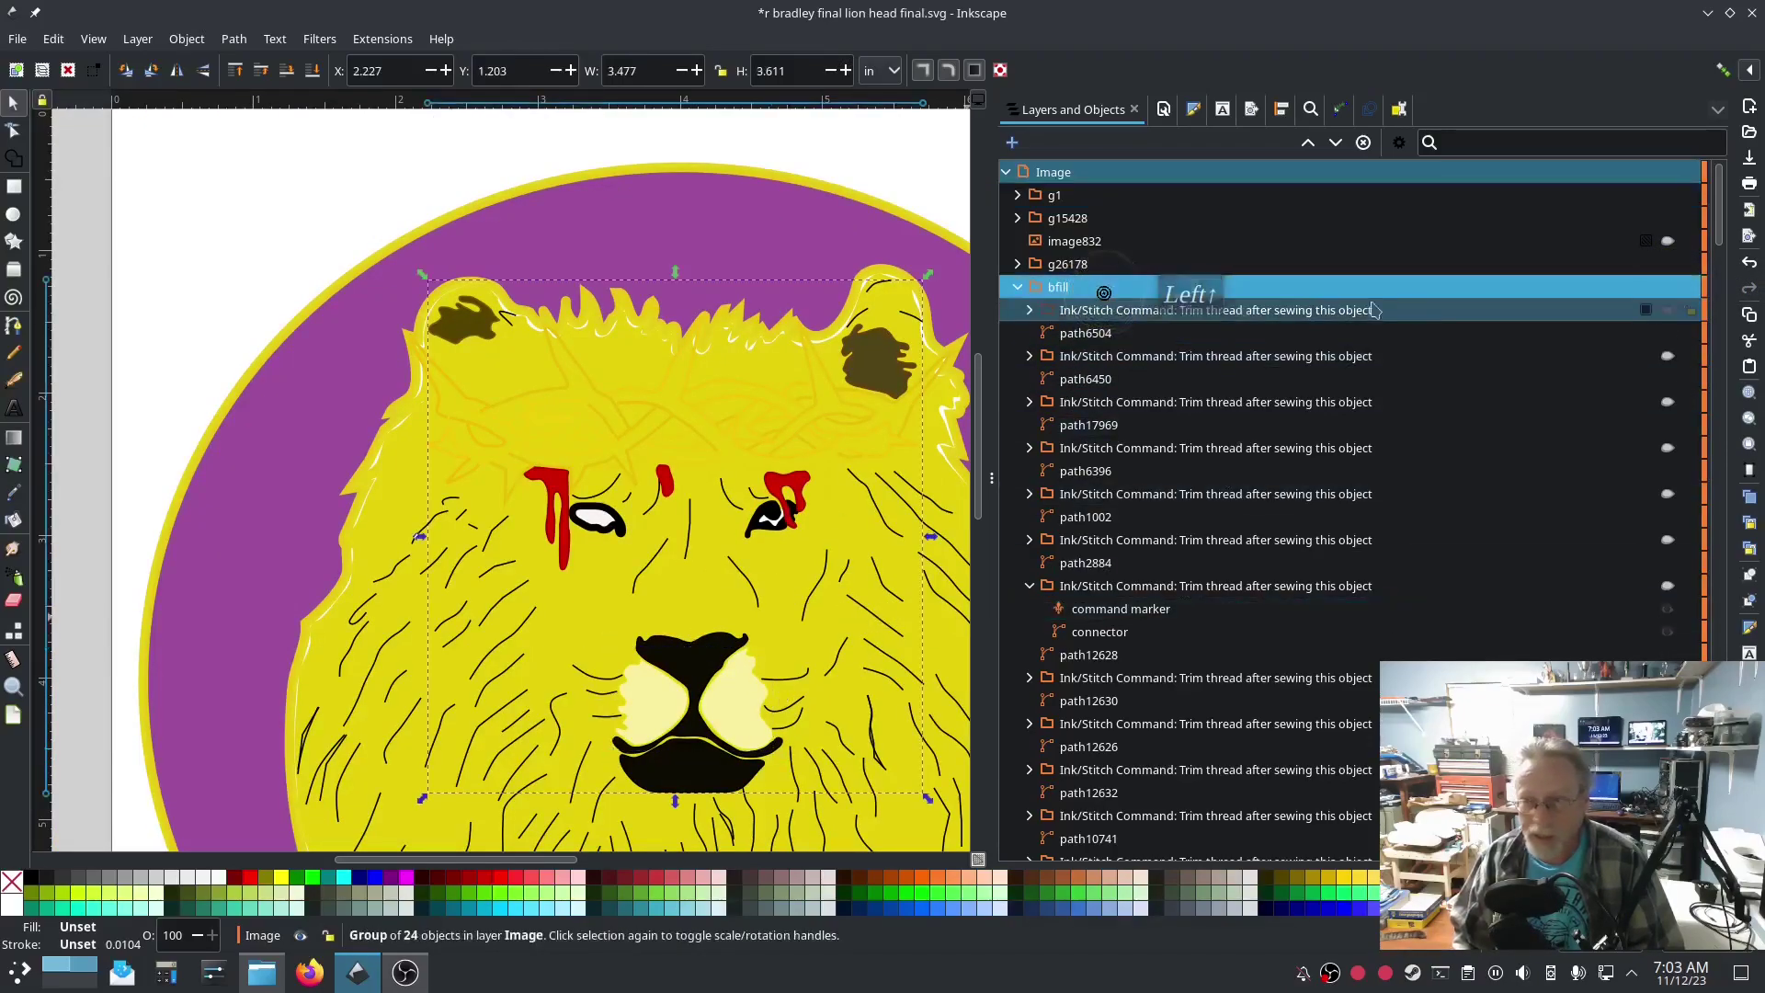
{"action": "left_click", "coordinate": [1666, 289]}
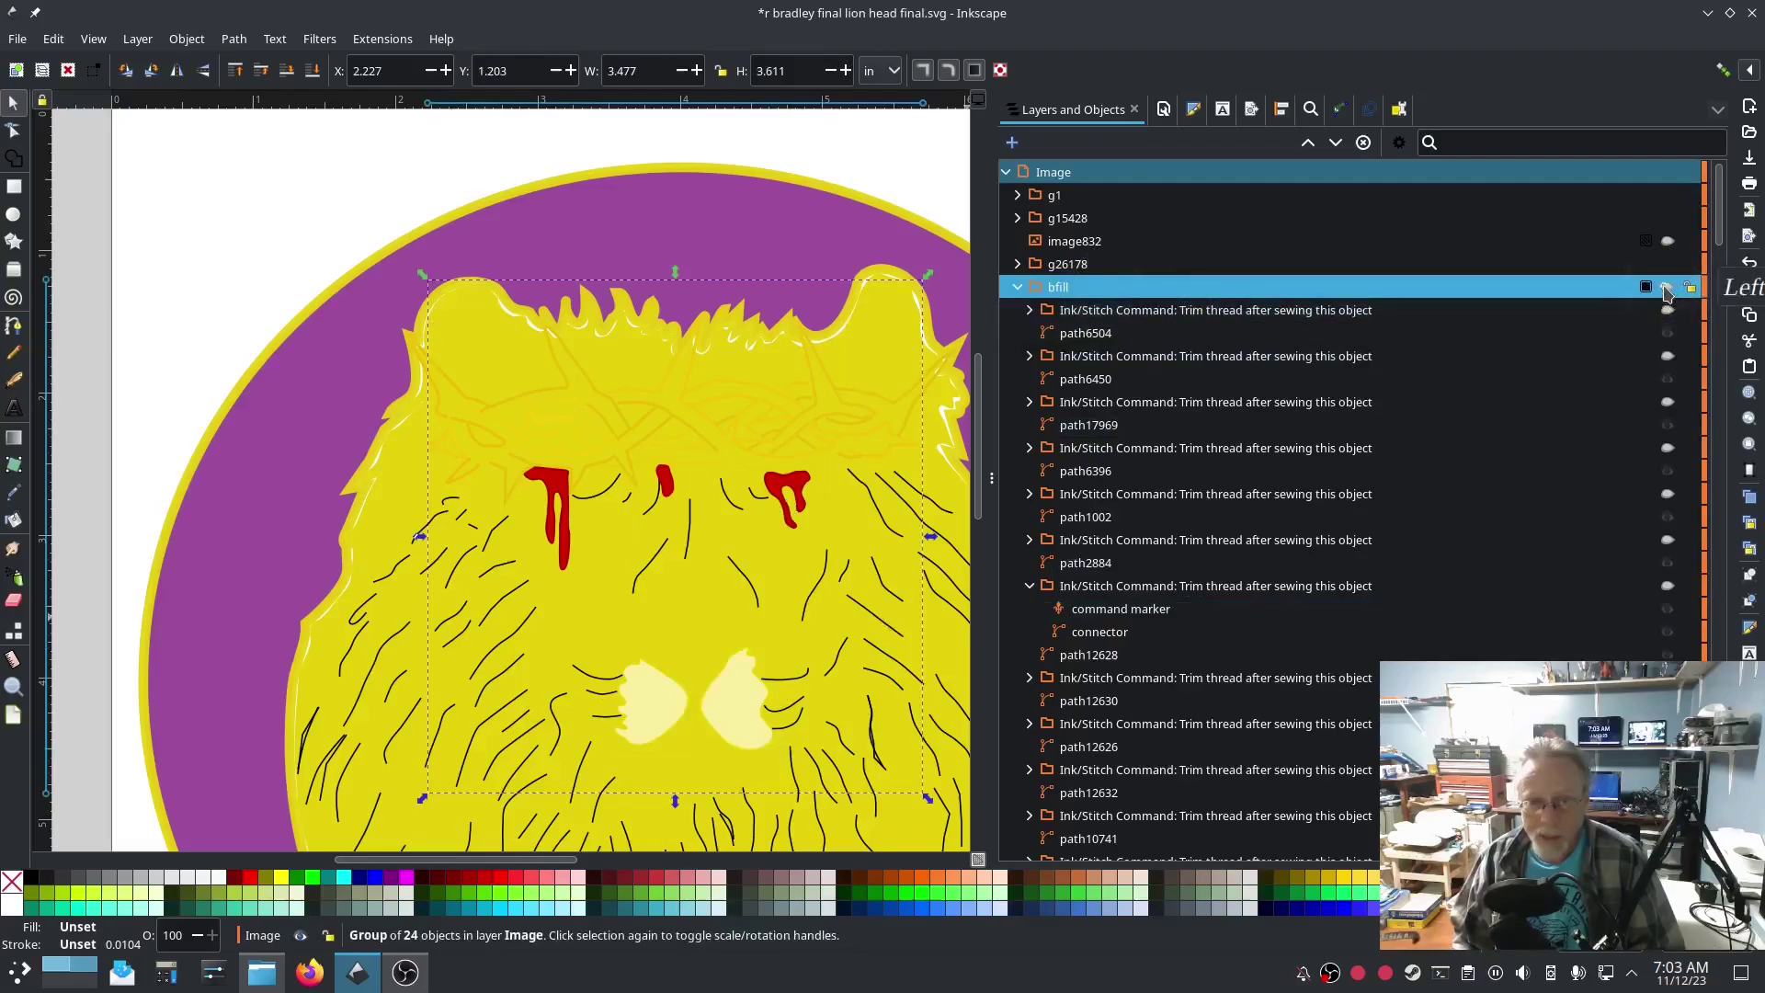
{"action": "left_click", "coordinate": [1667, 288]}
{"action": "left_click", "coordinate": [1667, 288]}
{"action": "left_click", "coordinate": [1666, 288]}
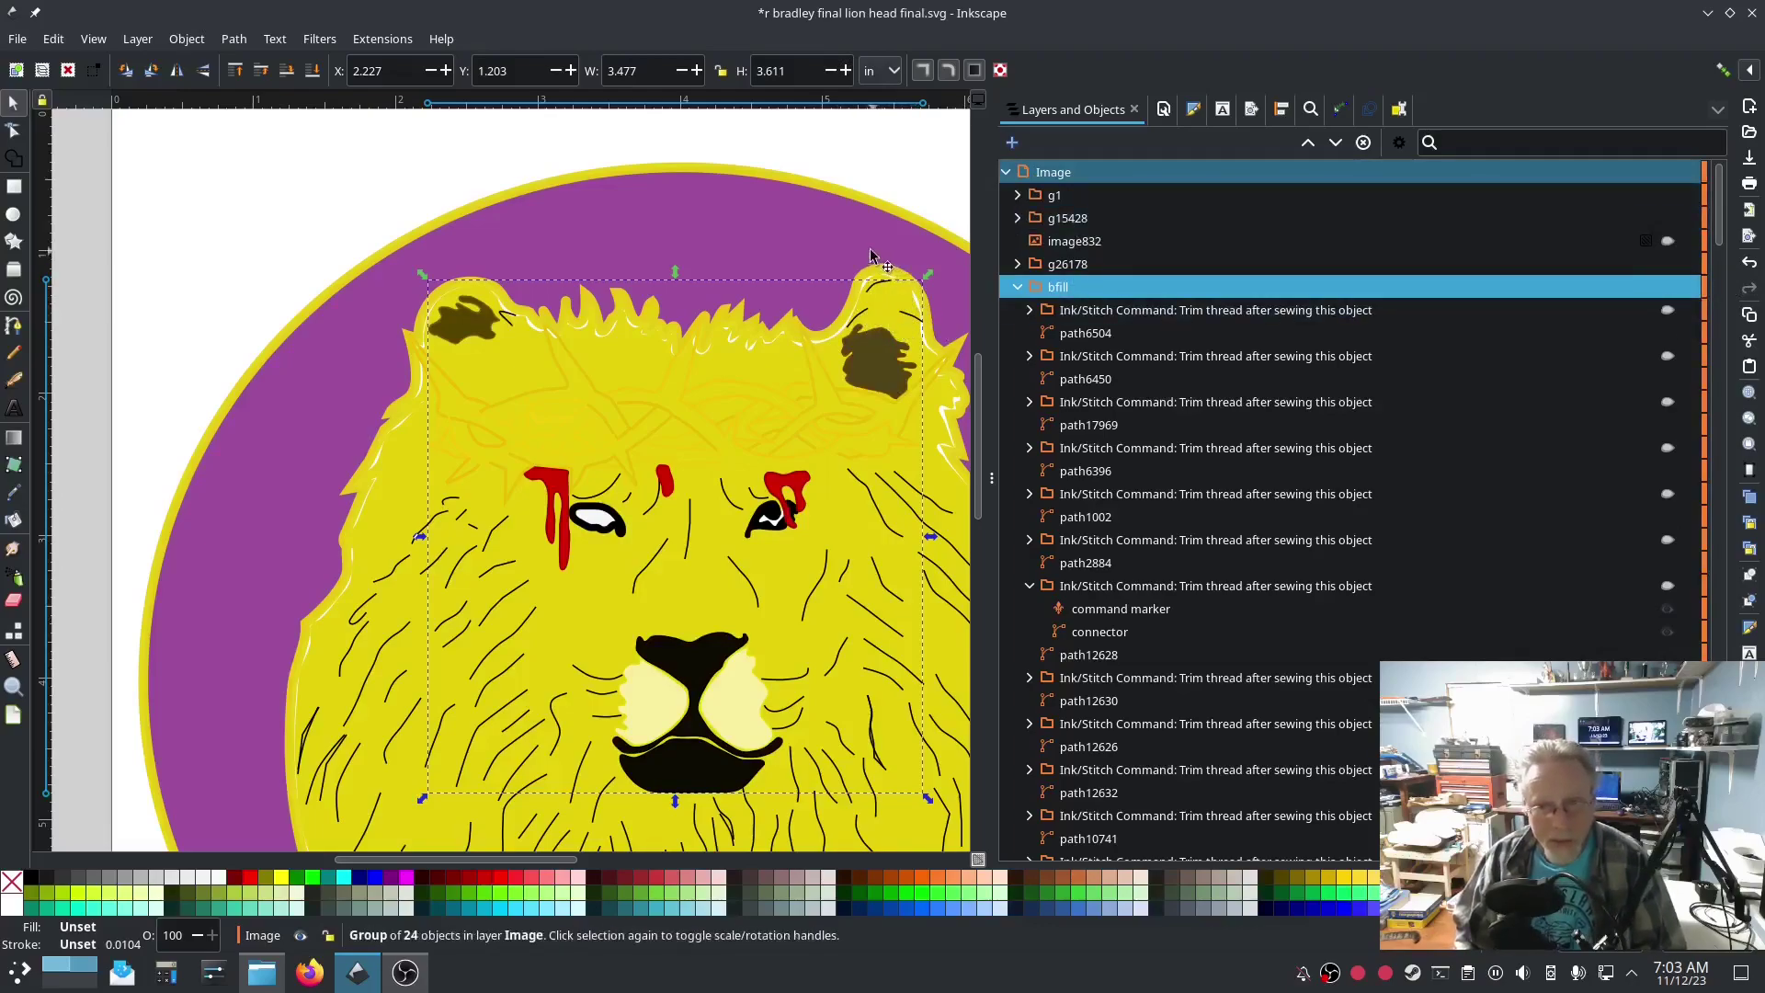
Step: Move the four thin ear strokes path12628, path12630, path12626 and path10741 with their trim commands from bfill into blines, and deselect them
{"action": "scroll", "coordinate": [1154, 551], "scroll_direction": "down", "scroll_amount": 3}
{"action": "scroll", "coordinate": [1153, 551], "scroll_direction": "up", "scroll_amount": 2}
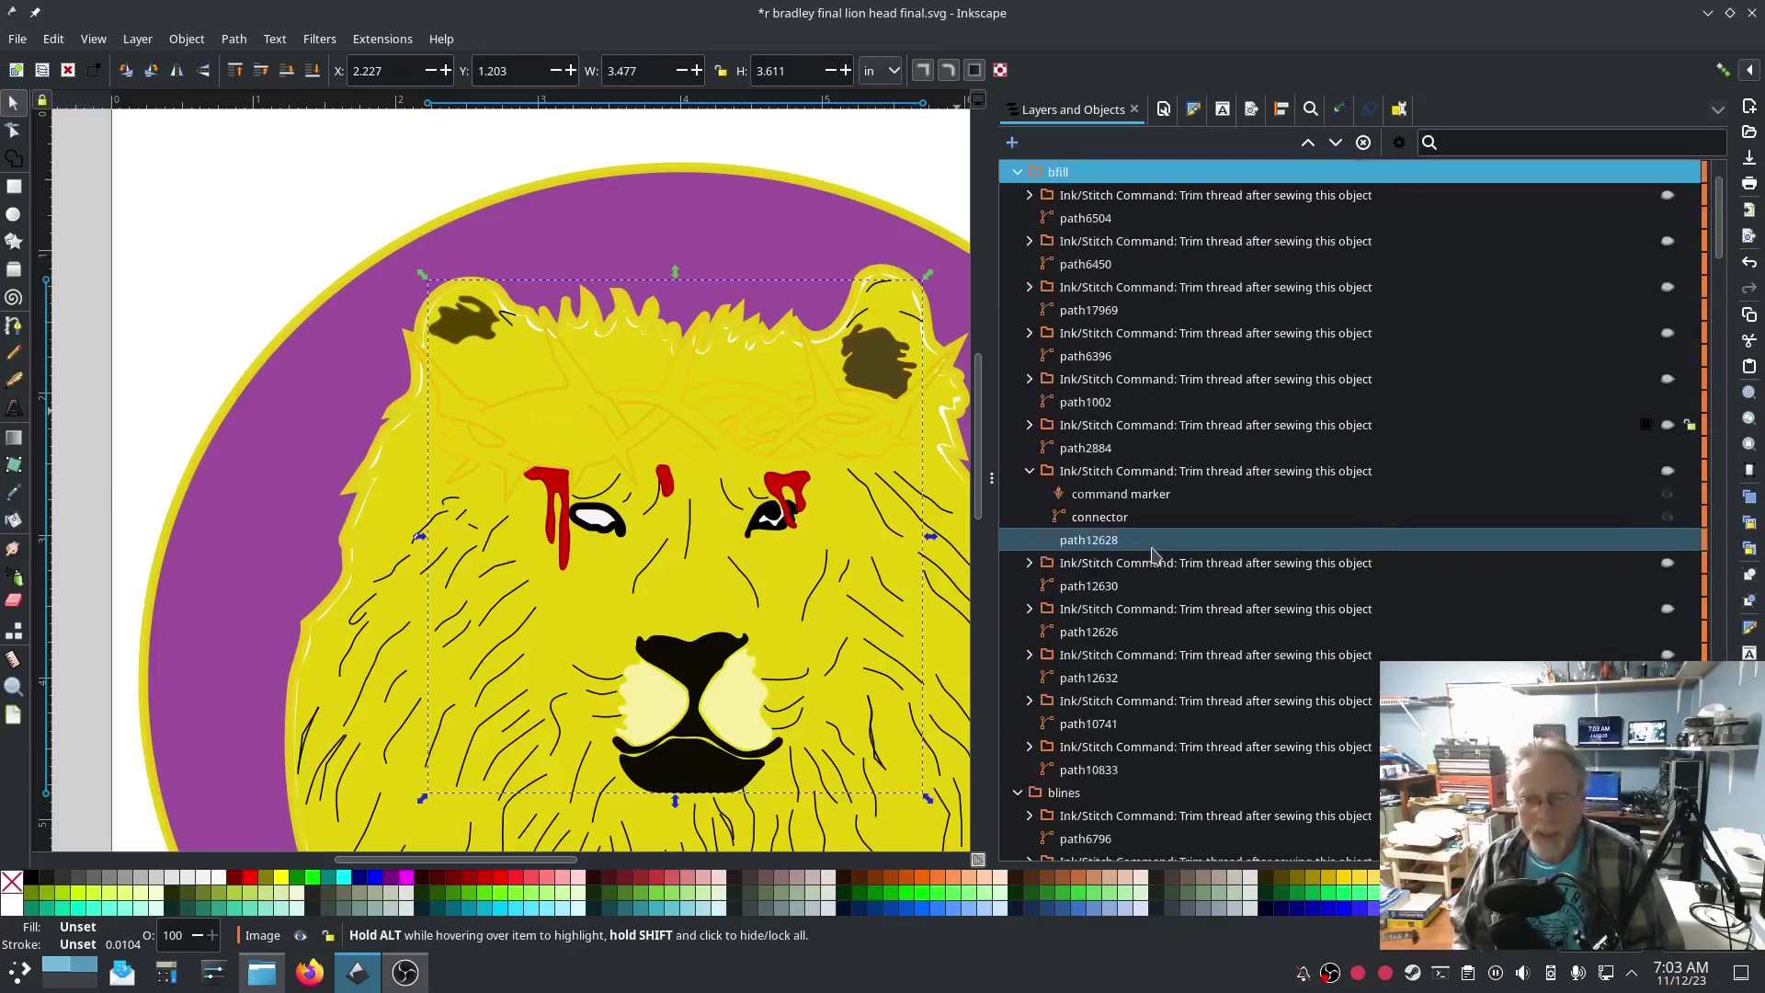
{"action": "scroll", "coordinate": [1154, 552], "scroll_direction": "down", "scroll_amount": 3}
{"action": "left_click", "coordinate": [910, 317], "text": "ctrl"}
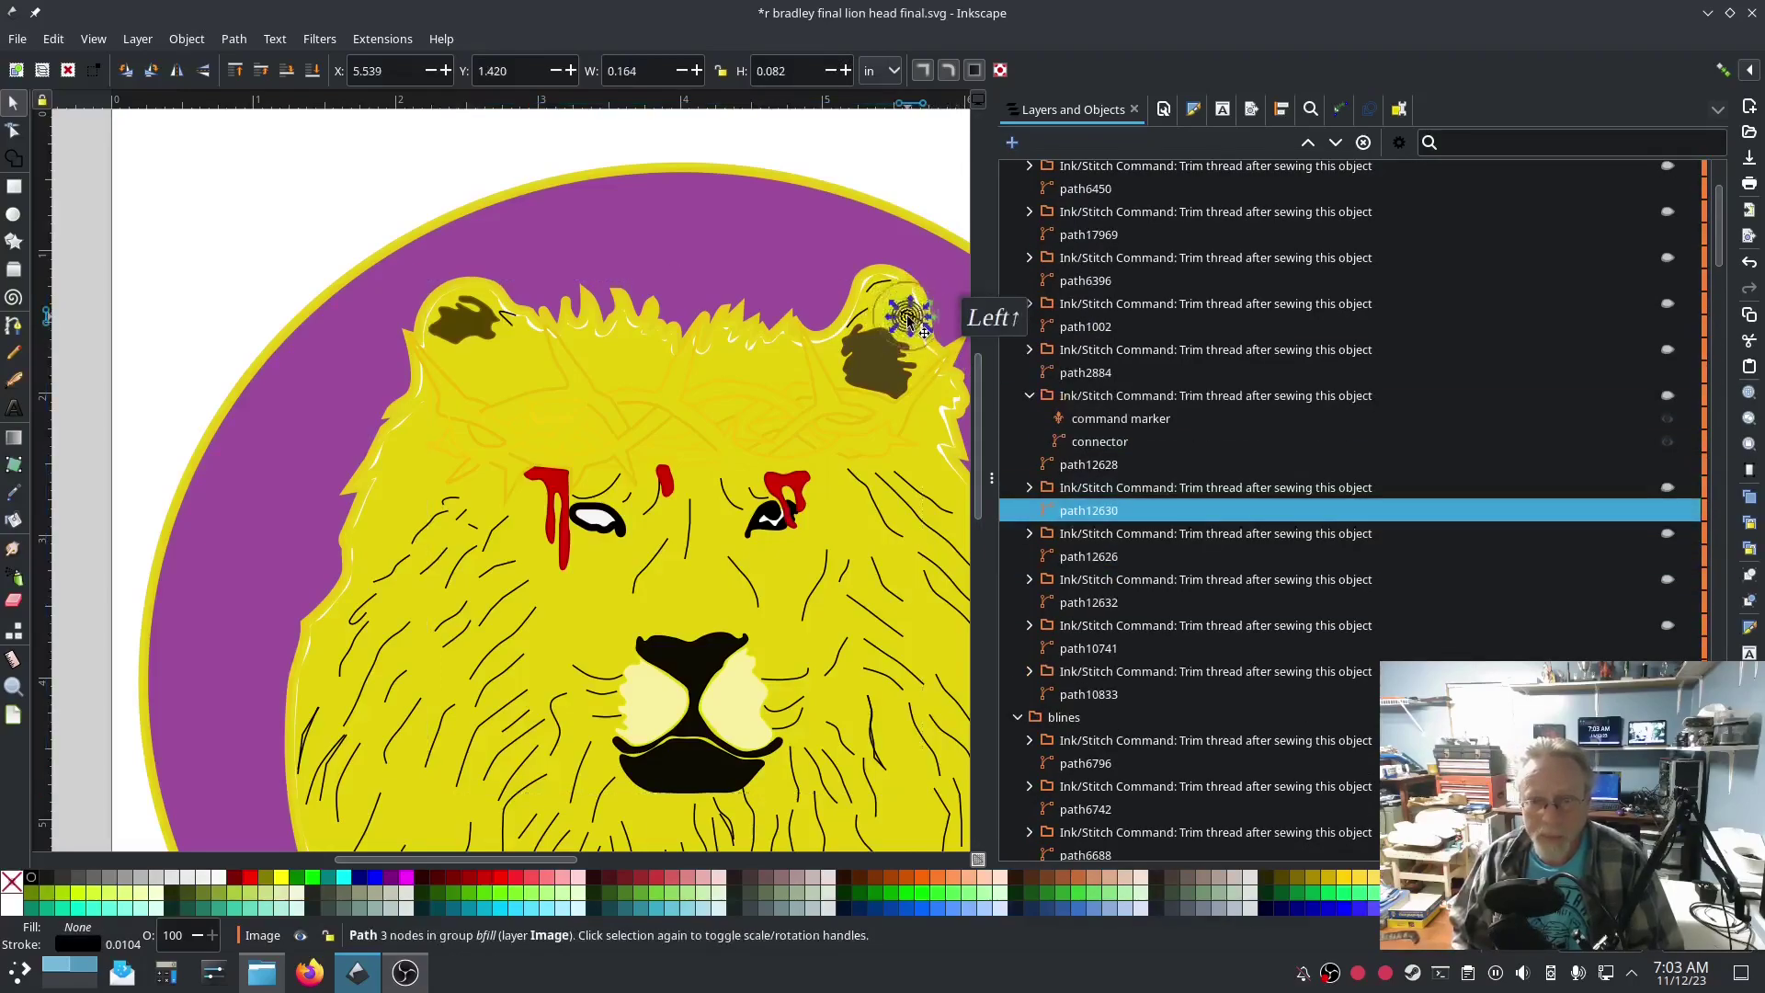
{"action": "left_click", "coordinate": [876, 281], "text": "ctrl+shift"}
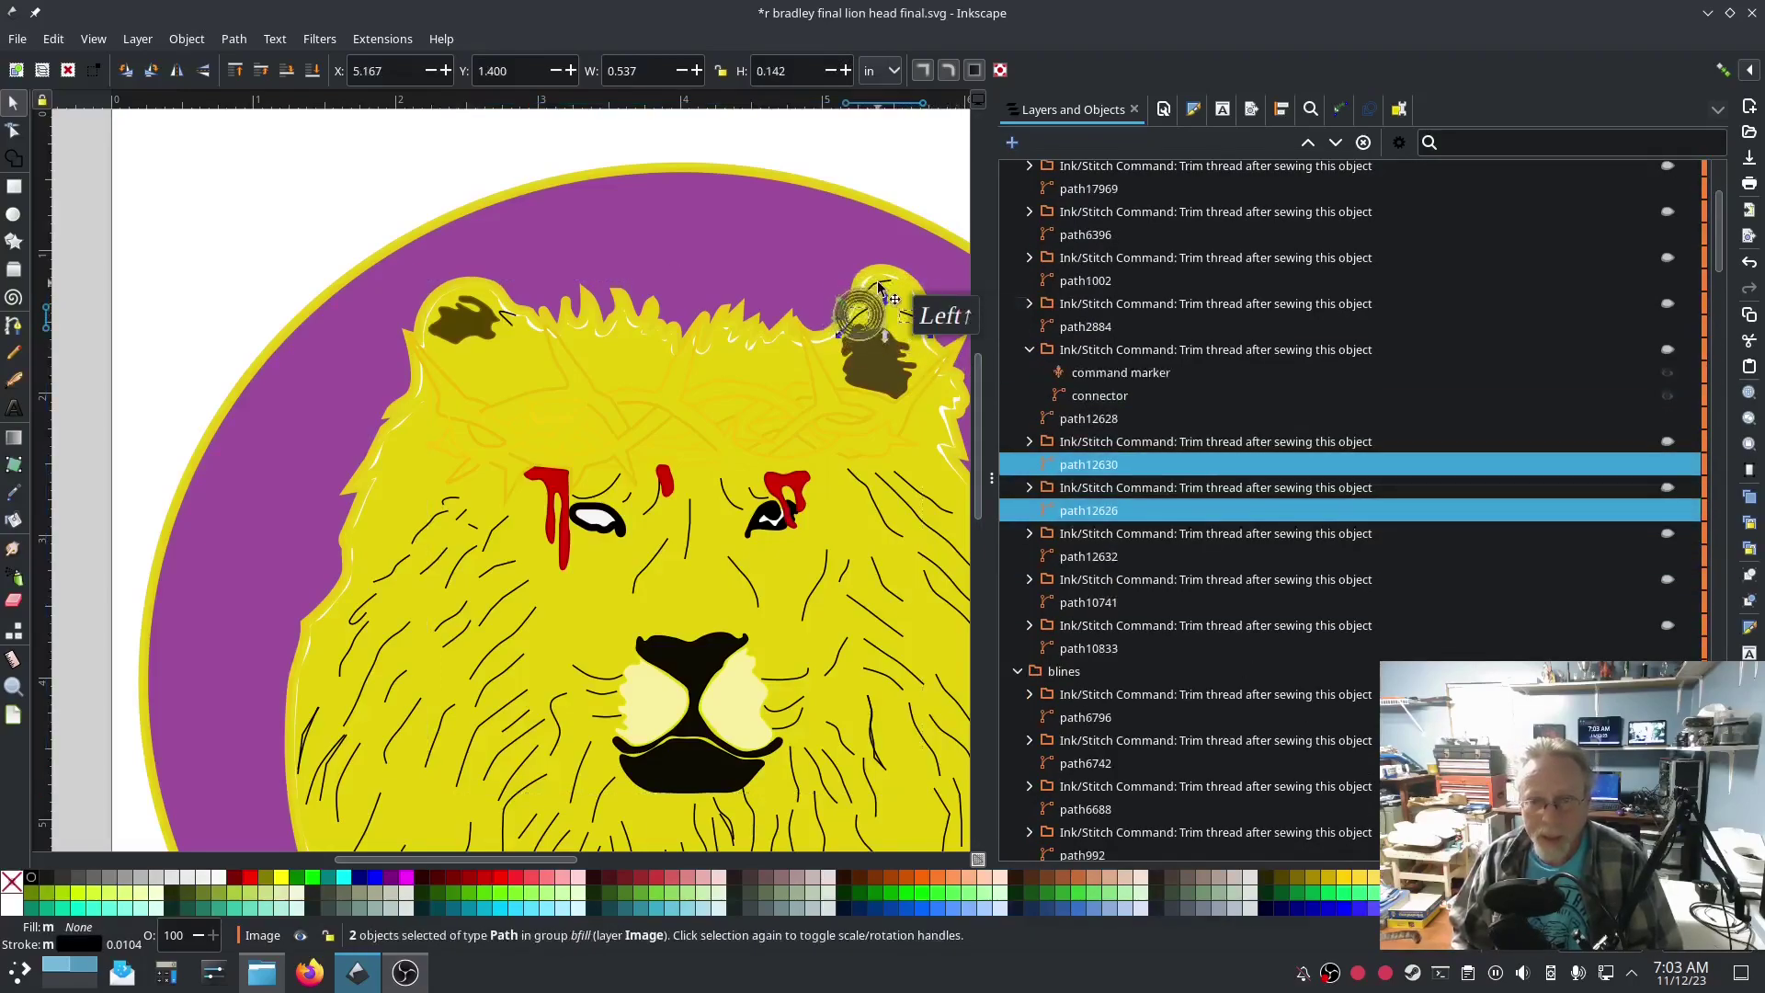
{"action": "left_click", "coordinate": [861, 320], "text": "ctrl+shift"}
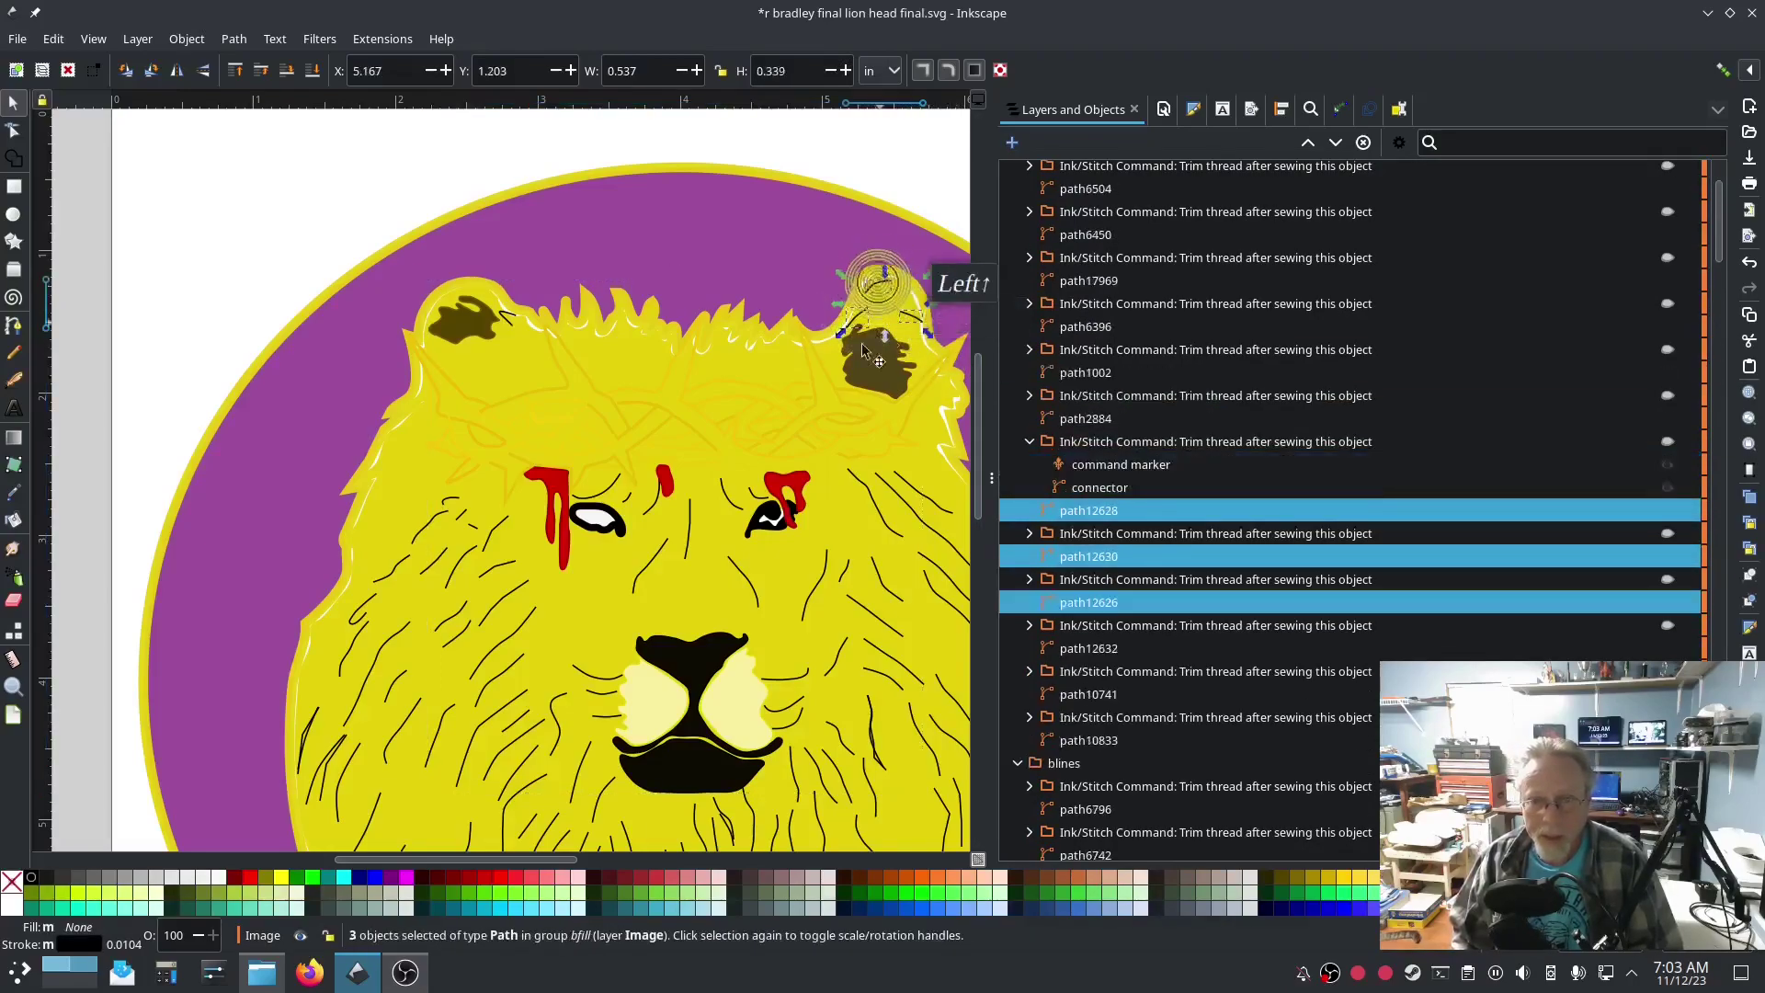
{"action": "left_click", "coordinate": [512, 329], "text": "ctrl+shift"}
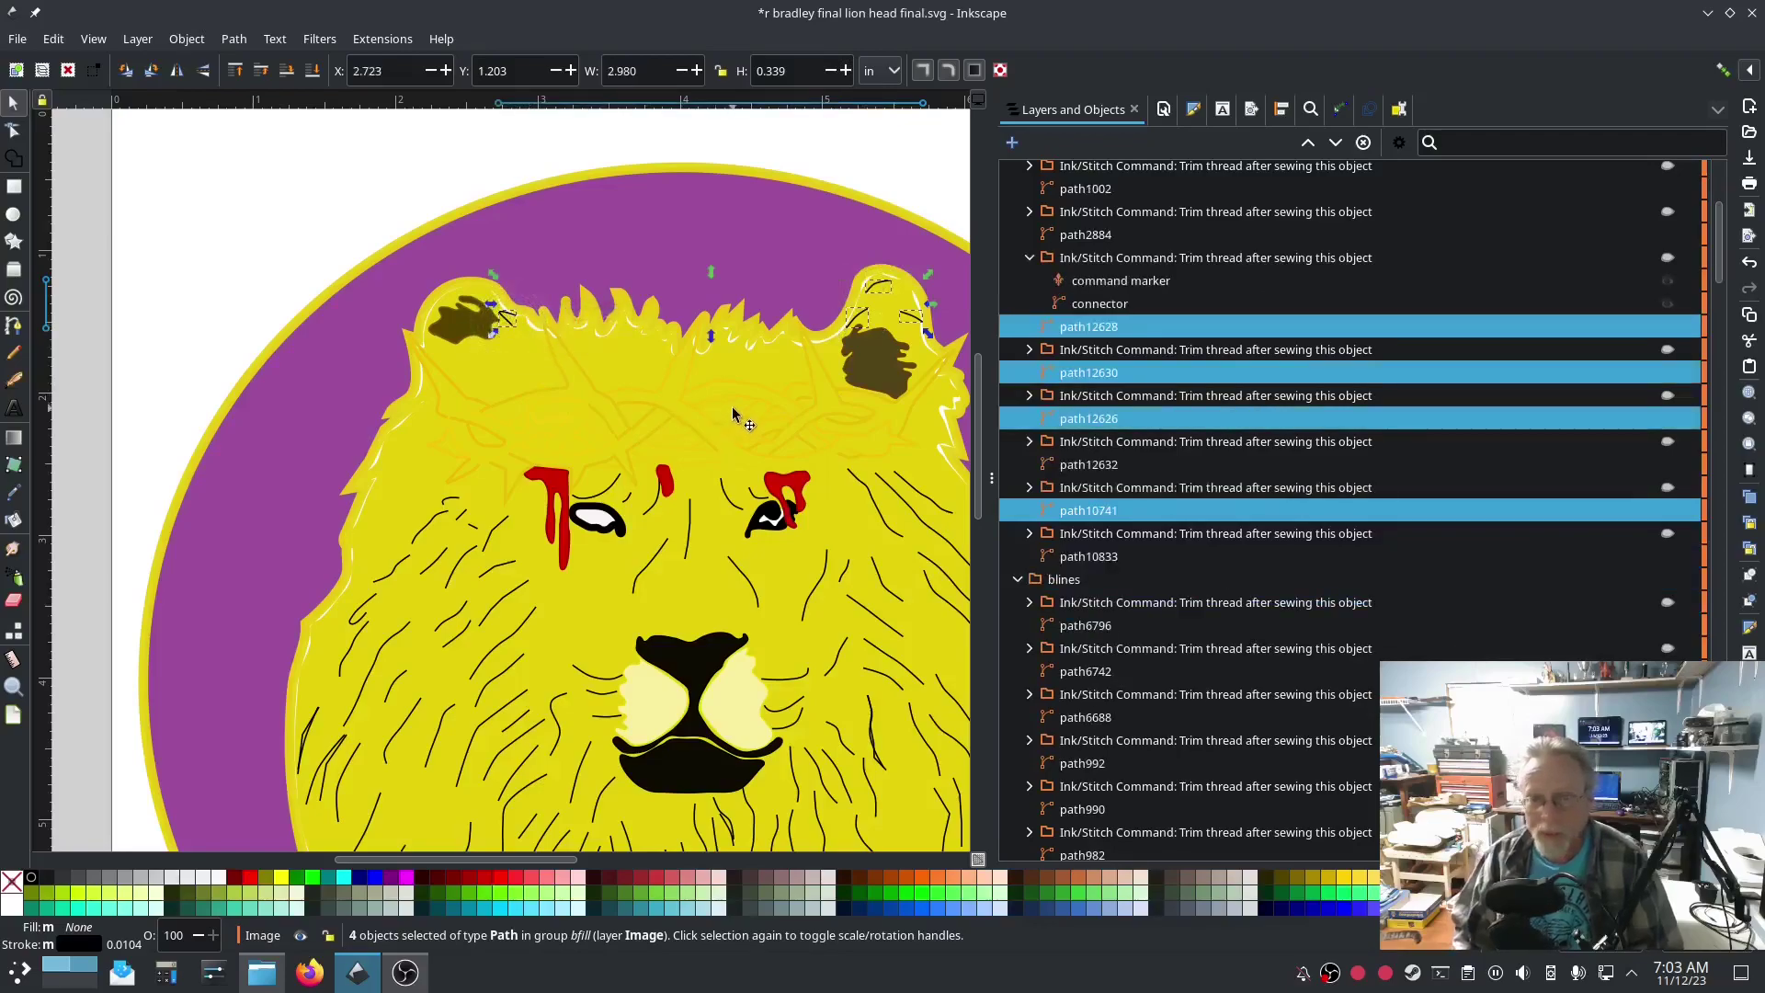
{"action": "left_click", "coordinate": [1149, 492], "text": "ctrl"}
{"action": "left_click", "coordinate": [1144, 397], "text": "ctrl"}
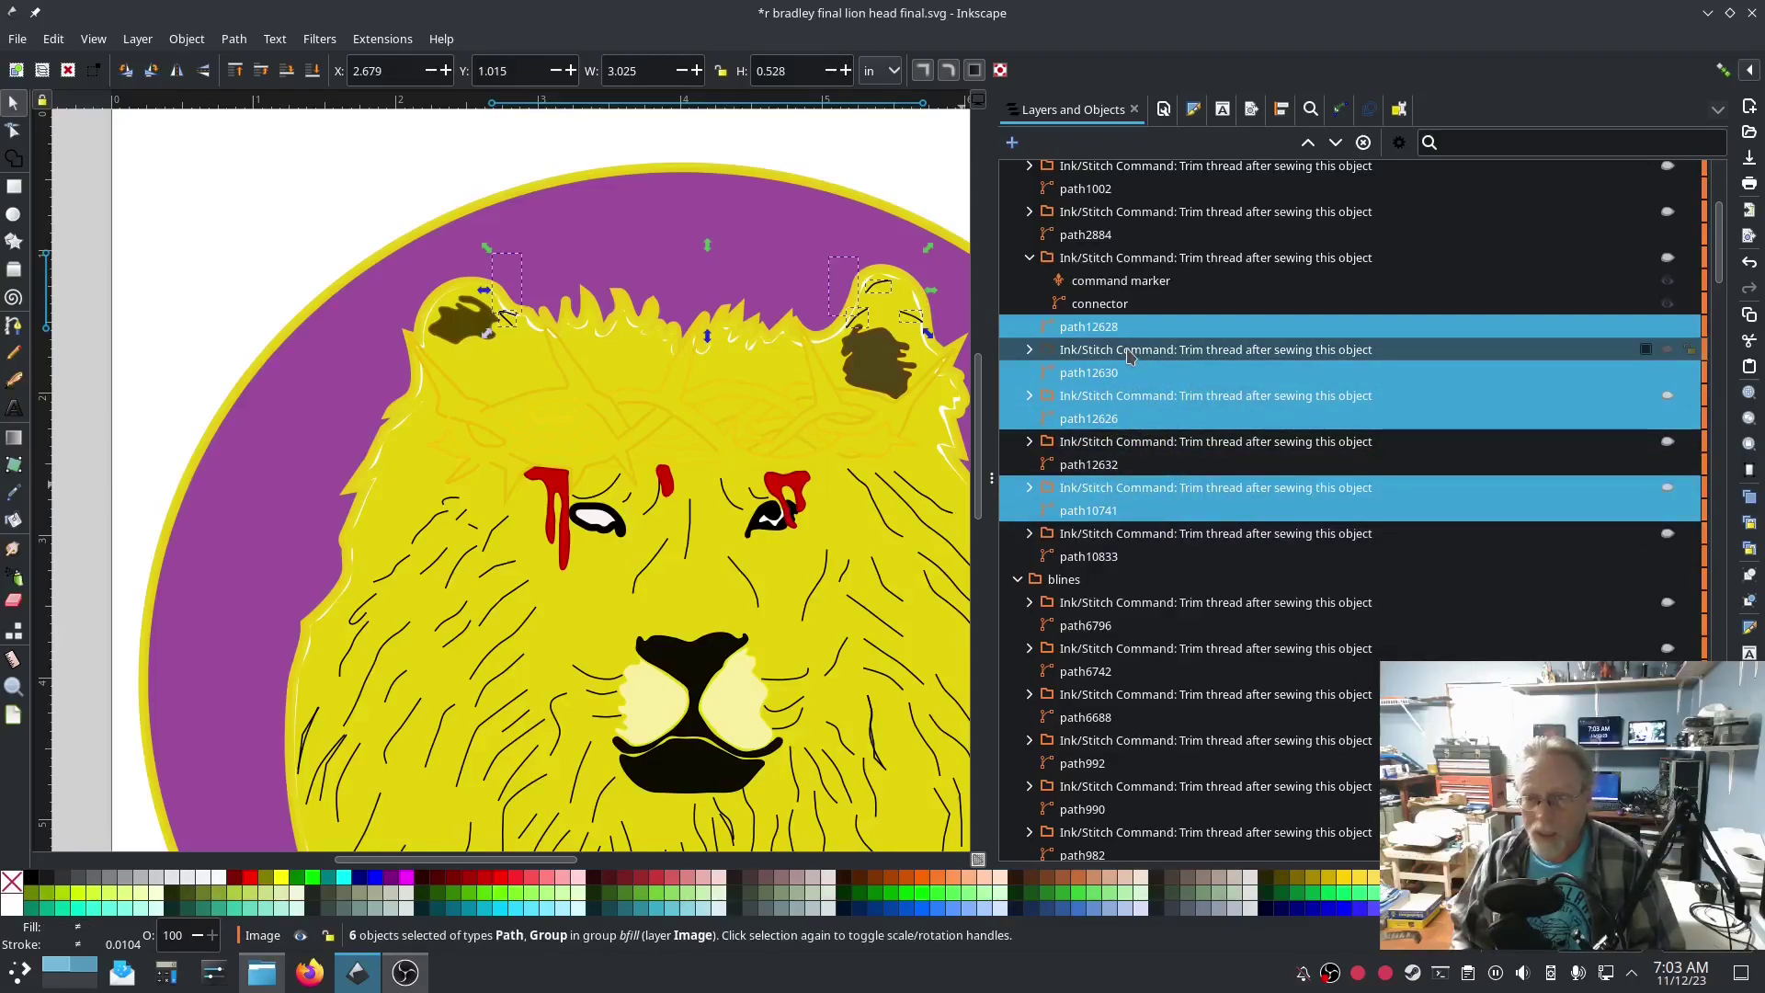
{"action": "left_click", "coordinate": [1115, 260], "text": "ctrl"}
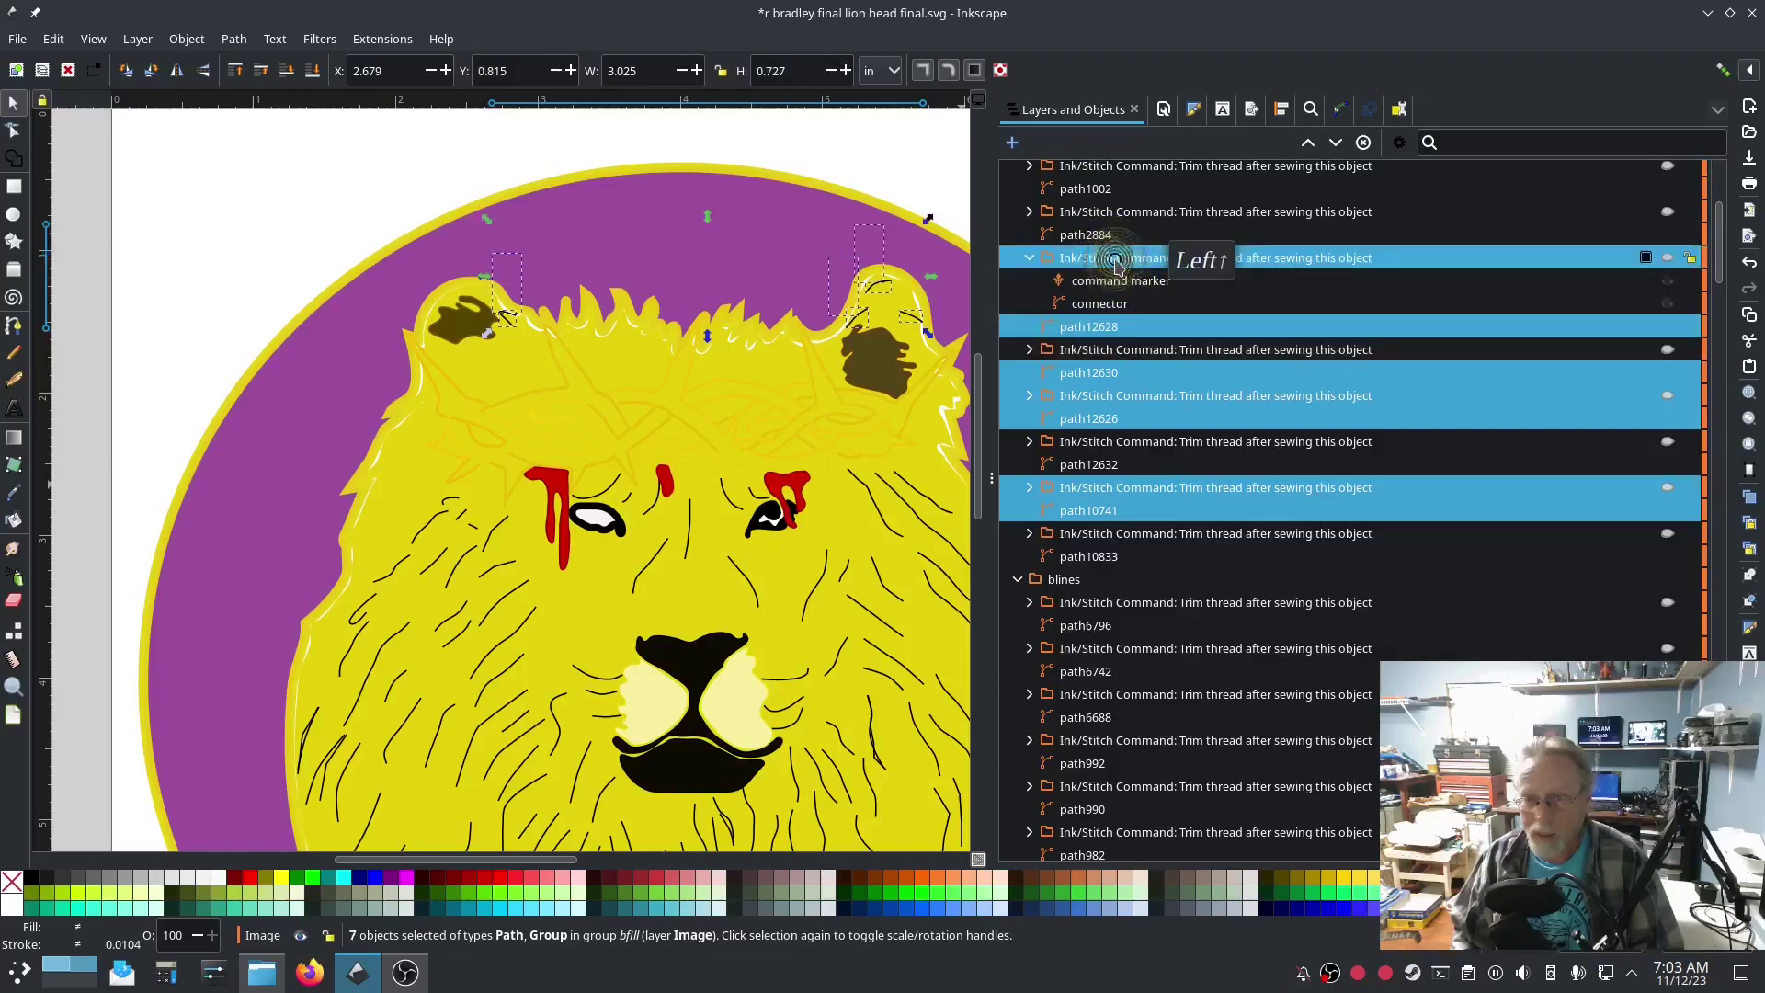
{"action": "left_click", "coordinate": [1031, 259]}
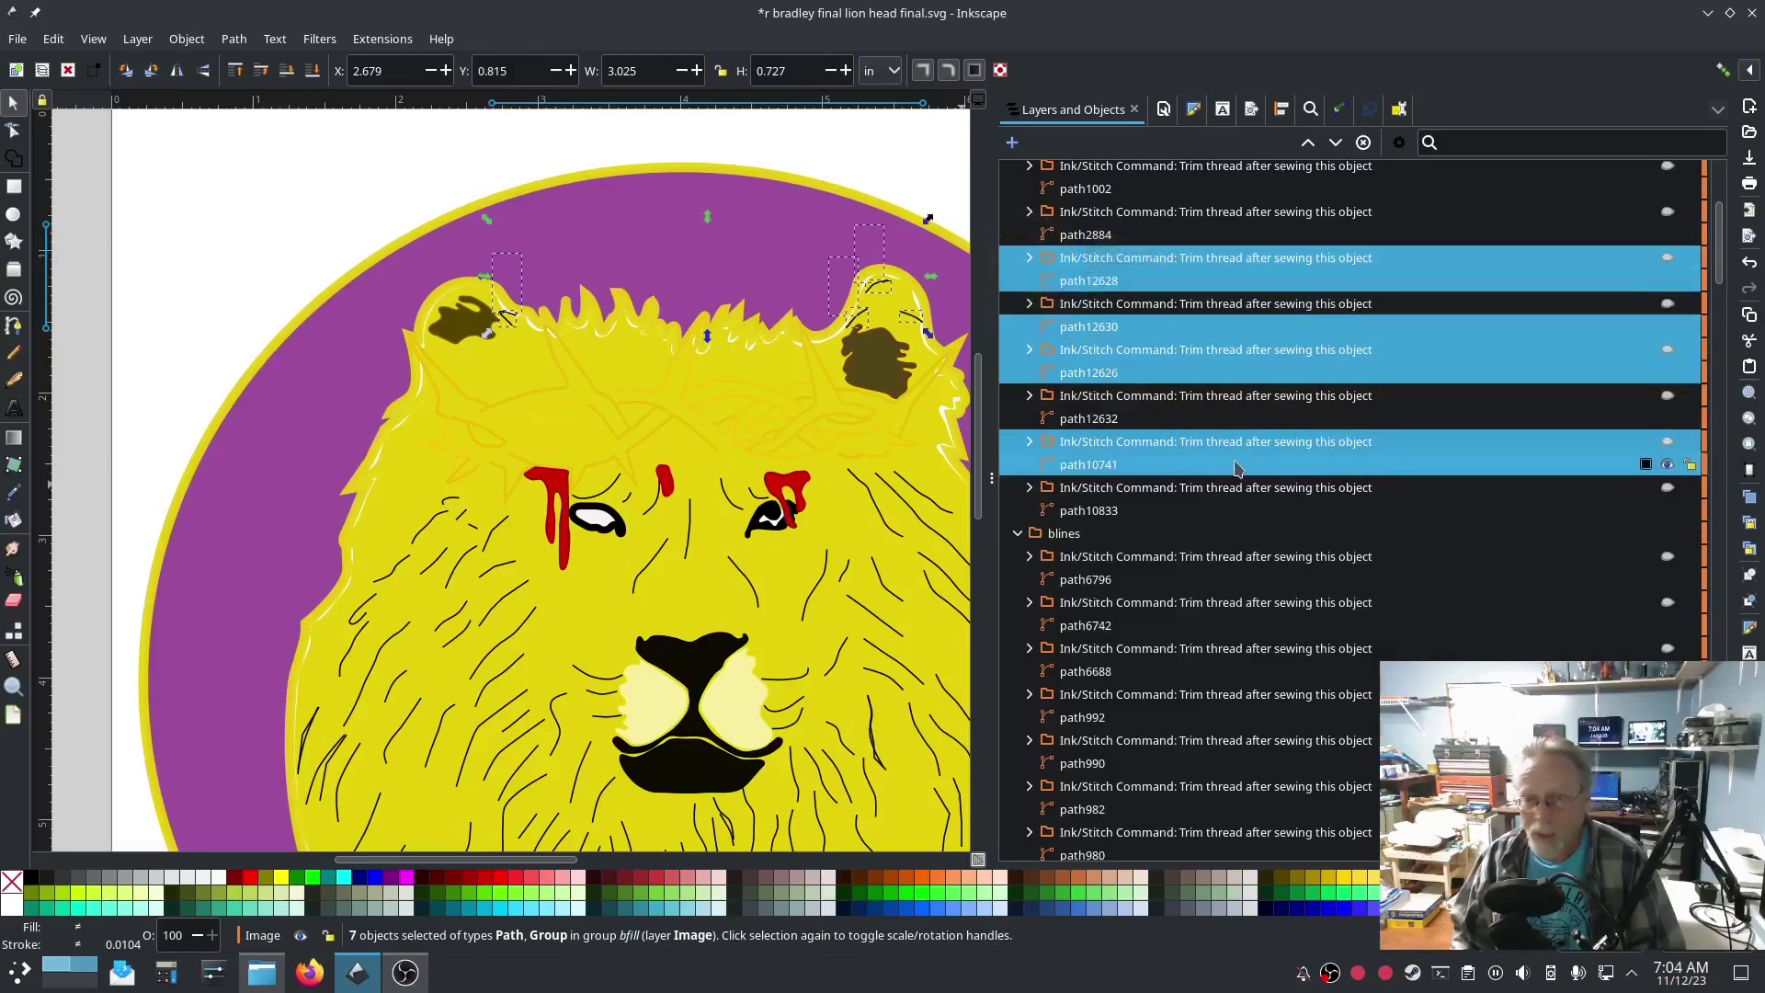
{"action": "left_click", "coordinate": [1105, 304], "text": "ctrl"}
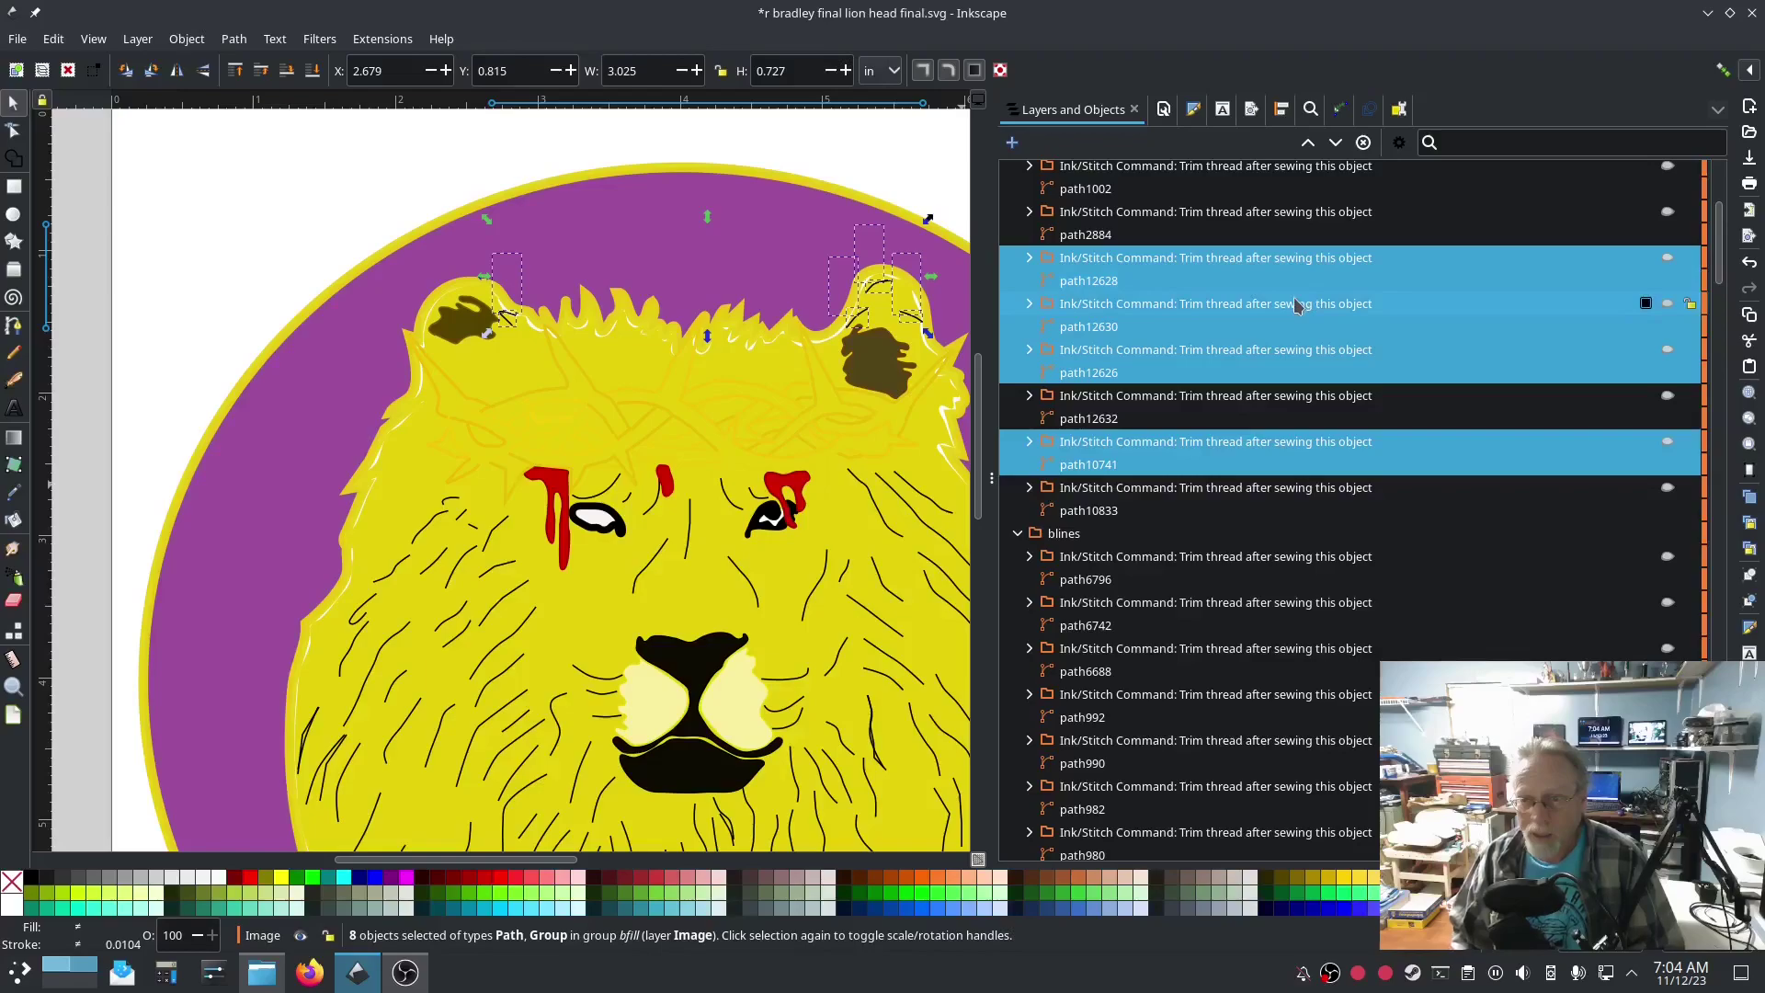
{"action": "left_click_drag", "start_coordinate": [1155, 450], "coordinate": [1172, 535]}
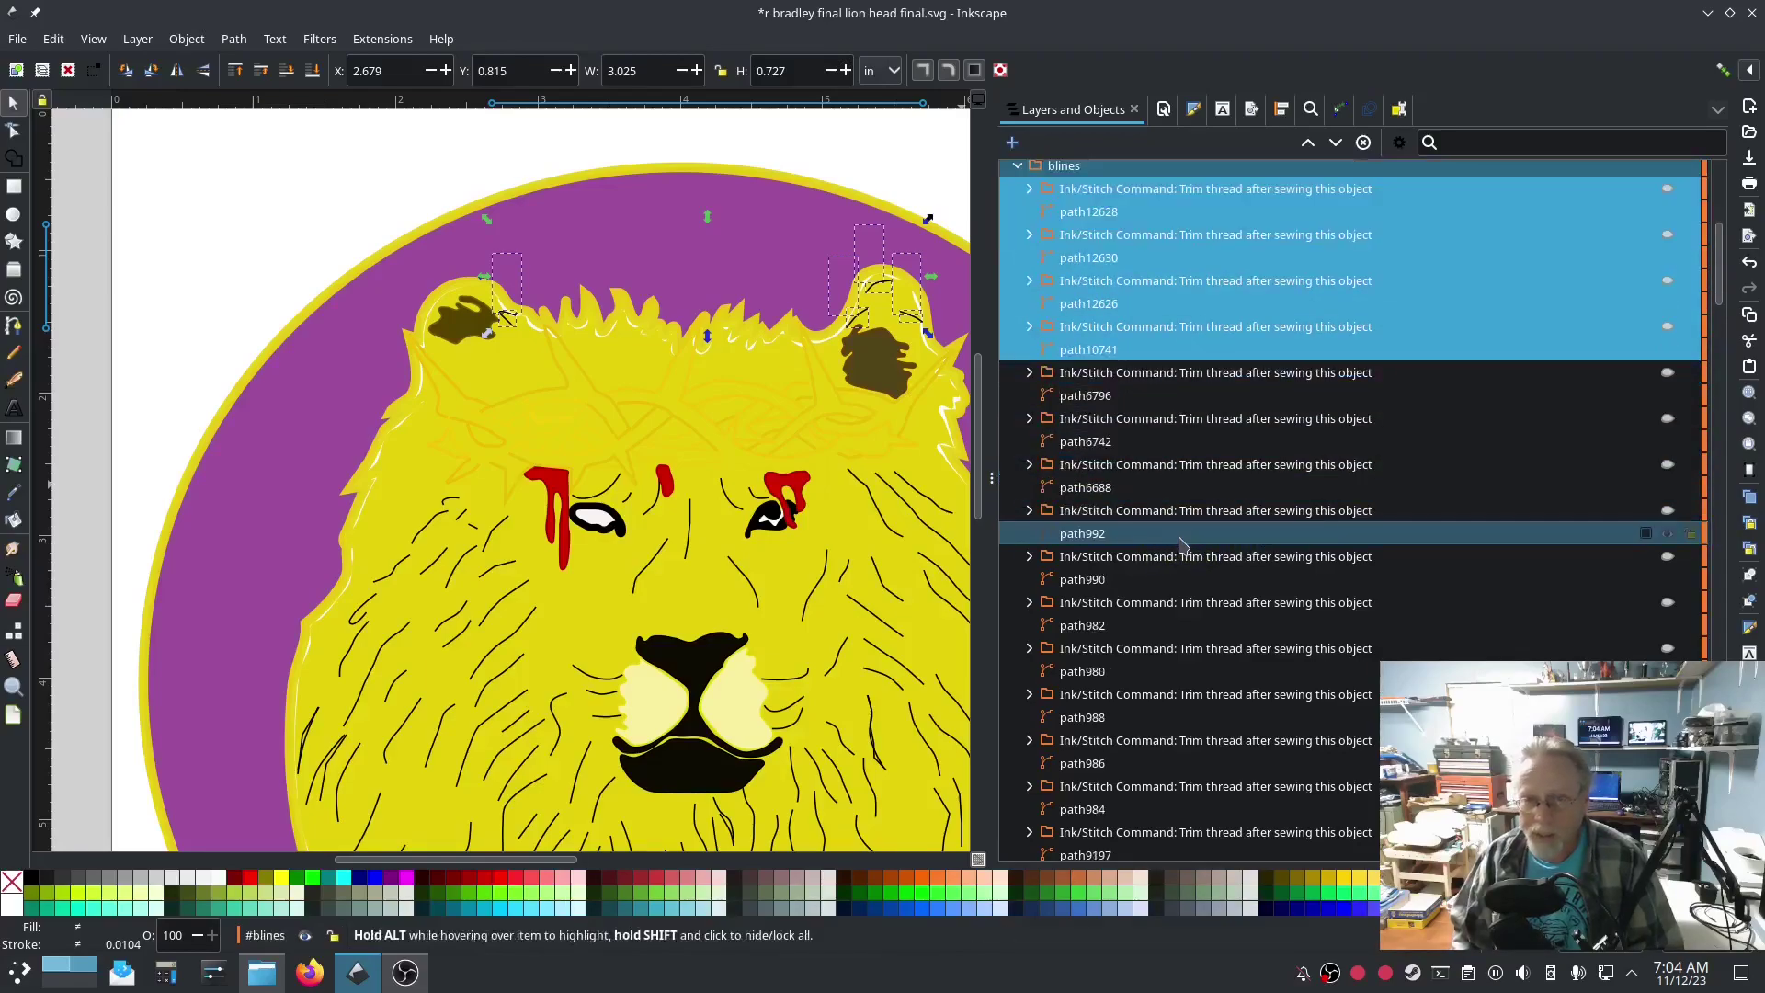
{"action": "left_click", "coordinate": [895, 144]}
Step: Collapse the blines and bfill groups in the object tree
{"action": "scroll", "coordinate": [1252, 455], "scroll_direction": "up", "scroll_amount": 3}
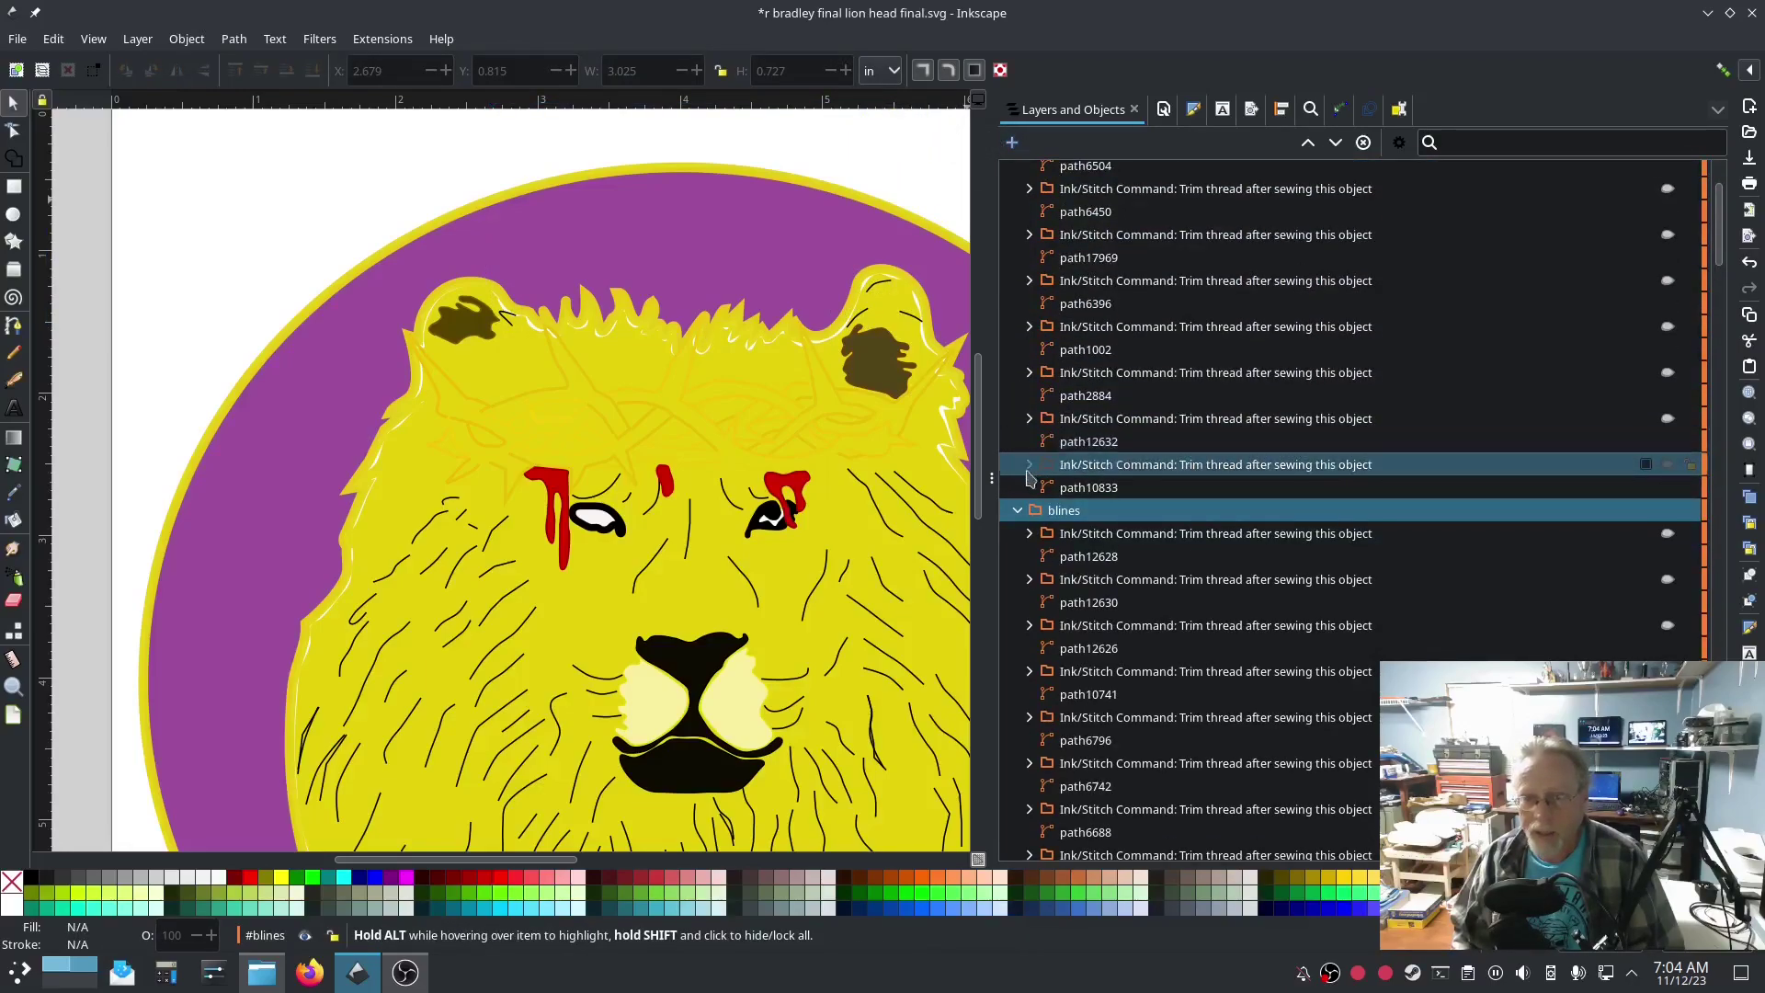
{"action": "left_click", "coordinate": [1018, 513]}
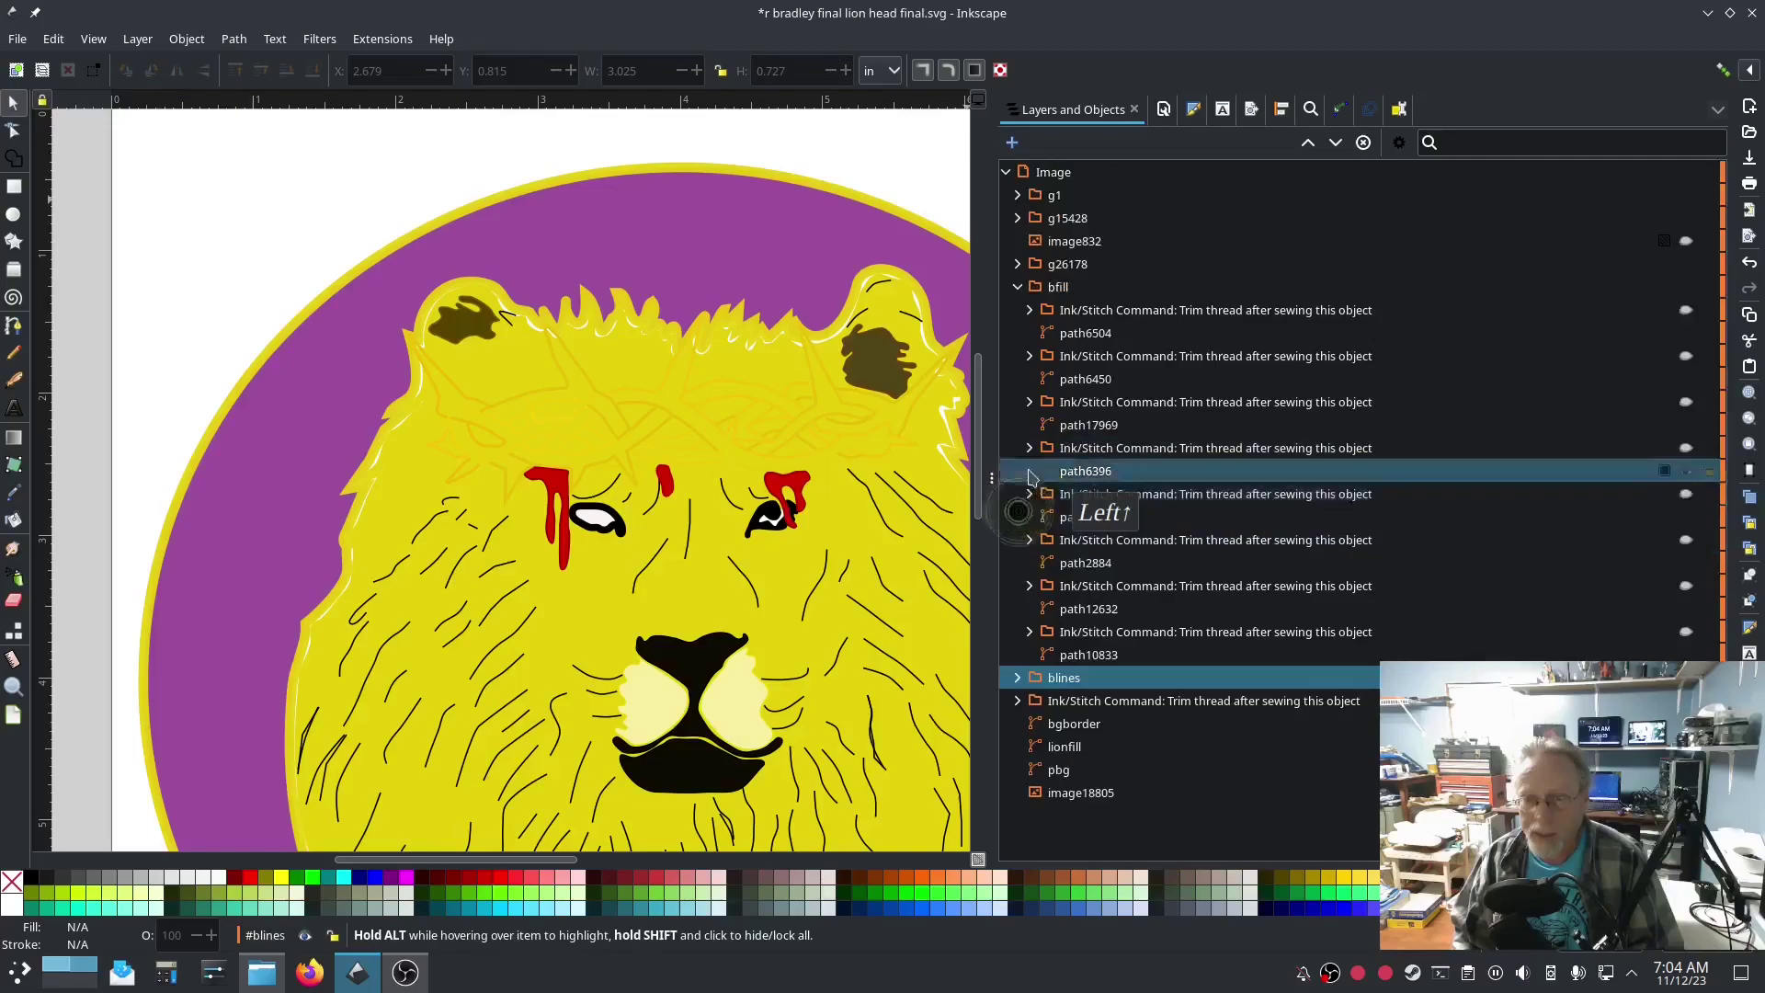
{"action": "left_click", "coordinate": [1017, 287]}
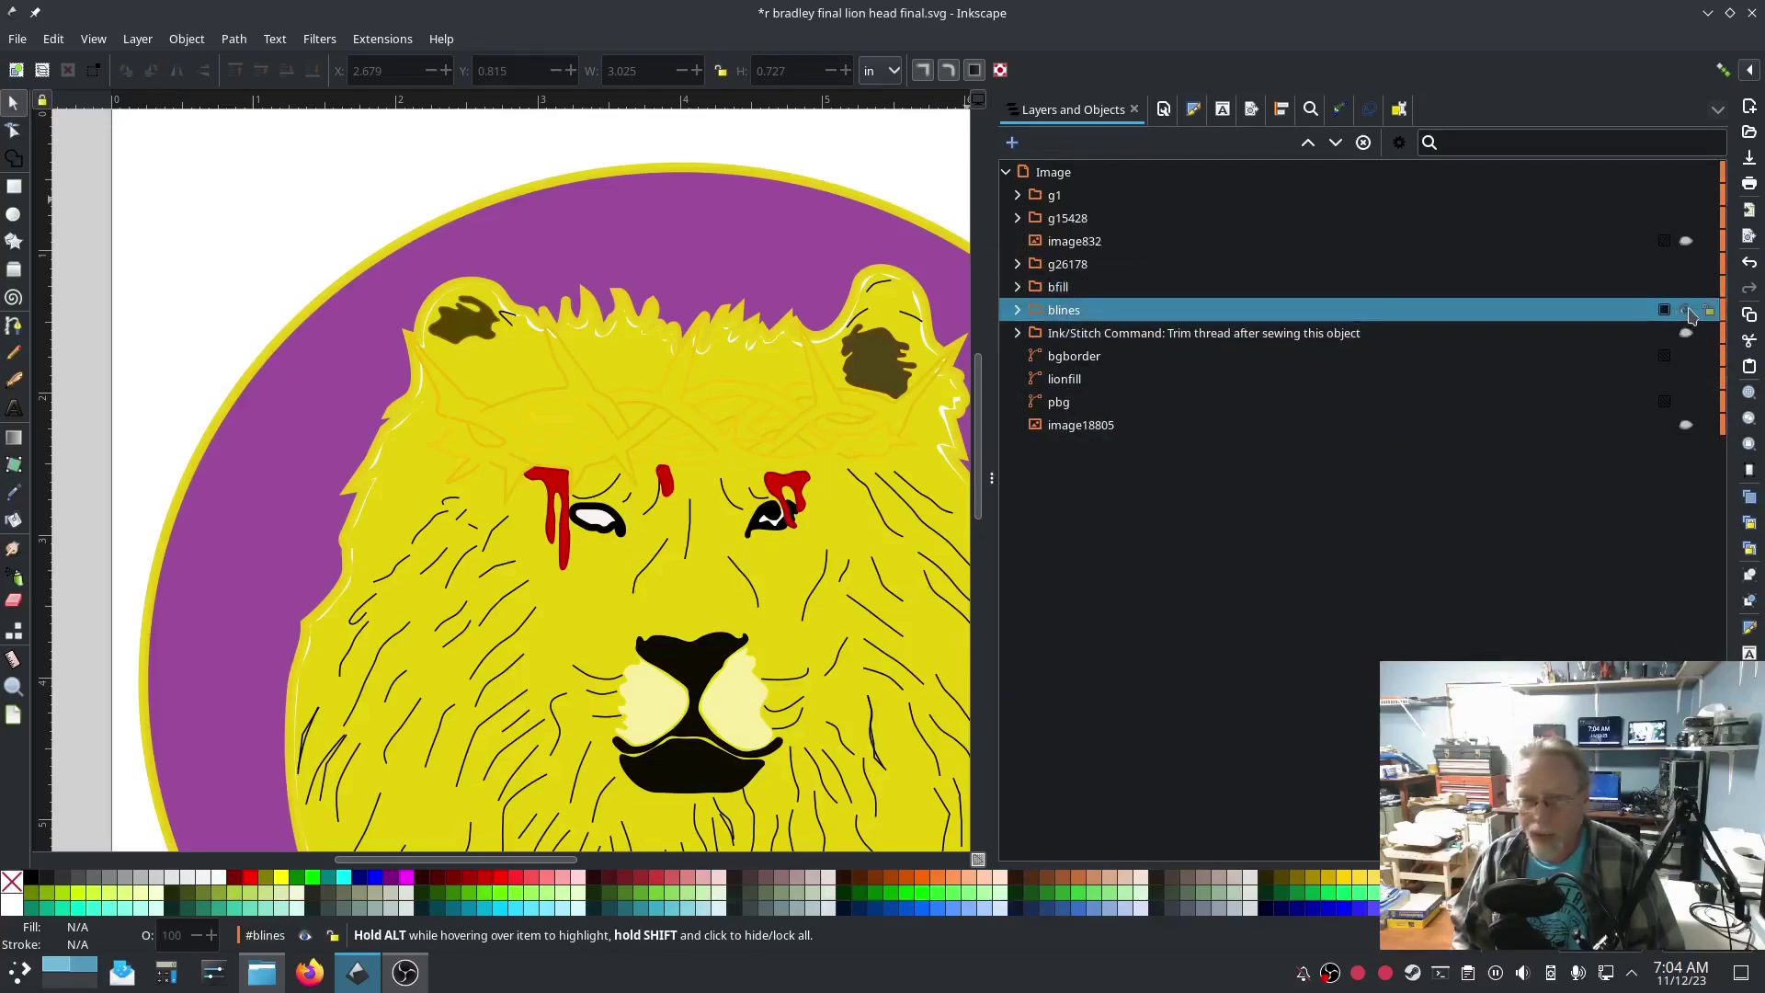
Step: Toggle the visibility of blines and bfill to check that lines and fills are separated, leaving only blines hidden
{"action": "left_click", "coordinate": [1688, 310]}
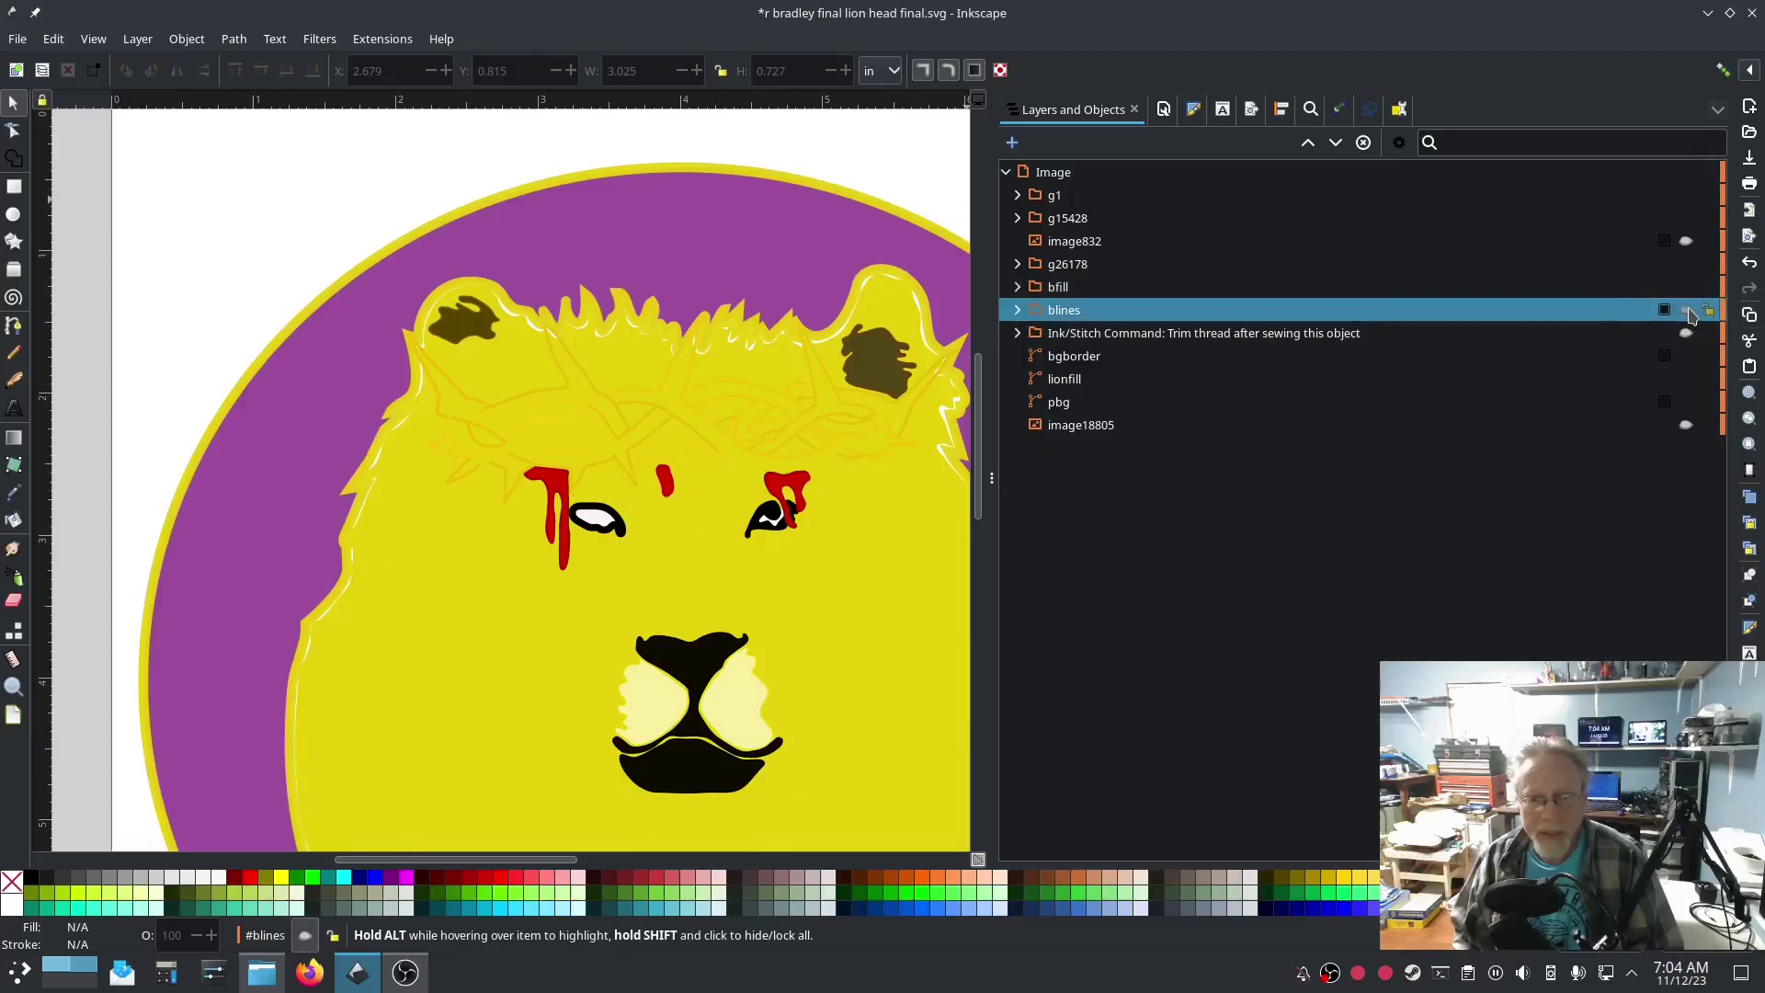
{"action": "left_click", "coordinate": [1687, 311]}
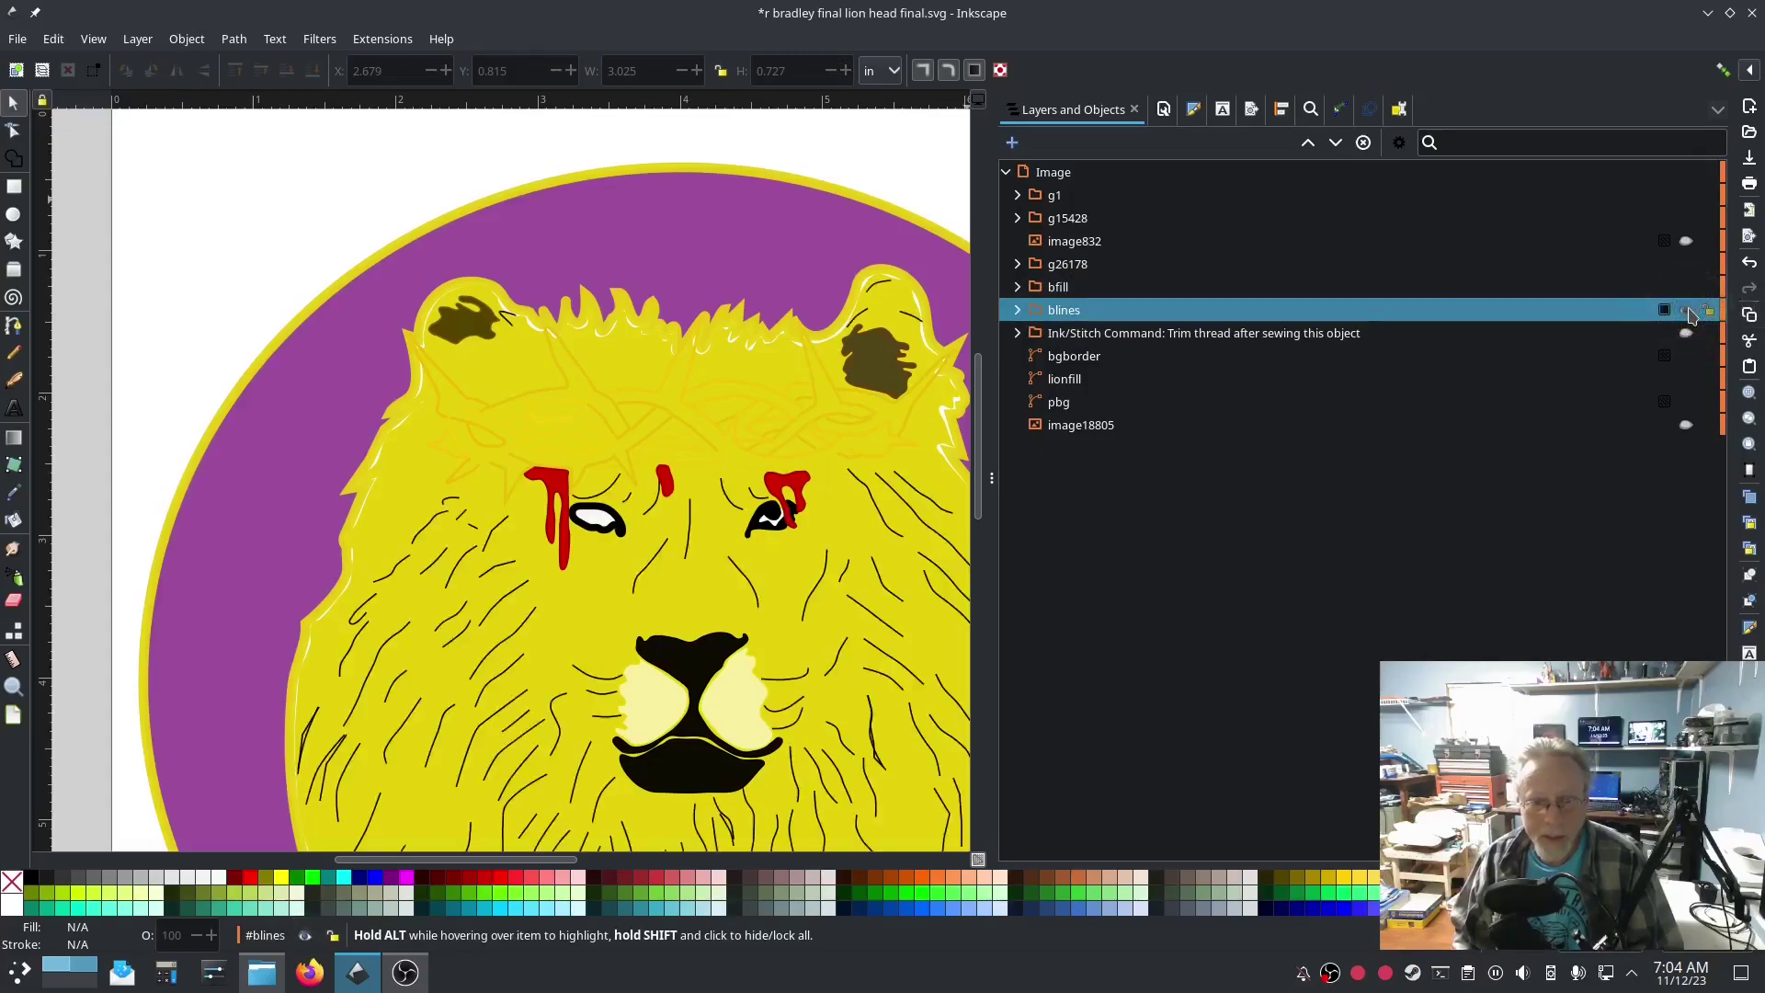
{"action": "left_click", "coordinate": [1687, 312]}
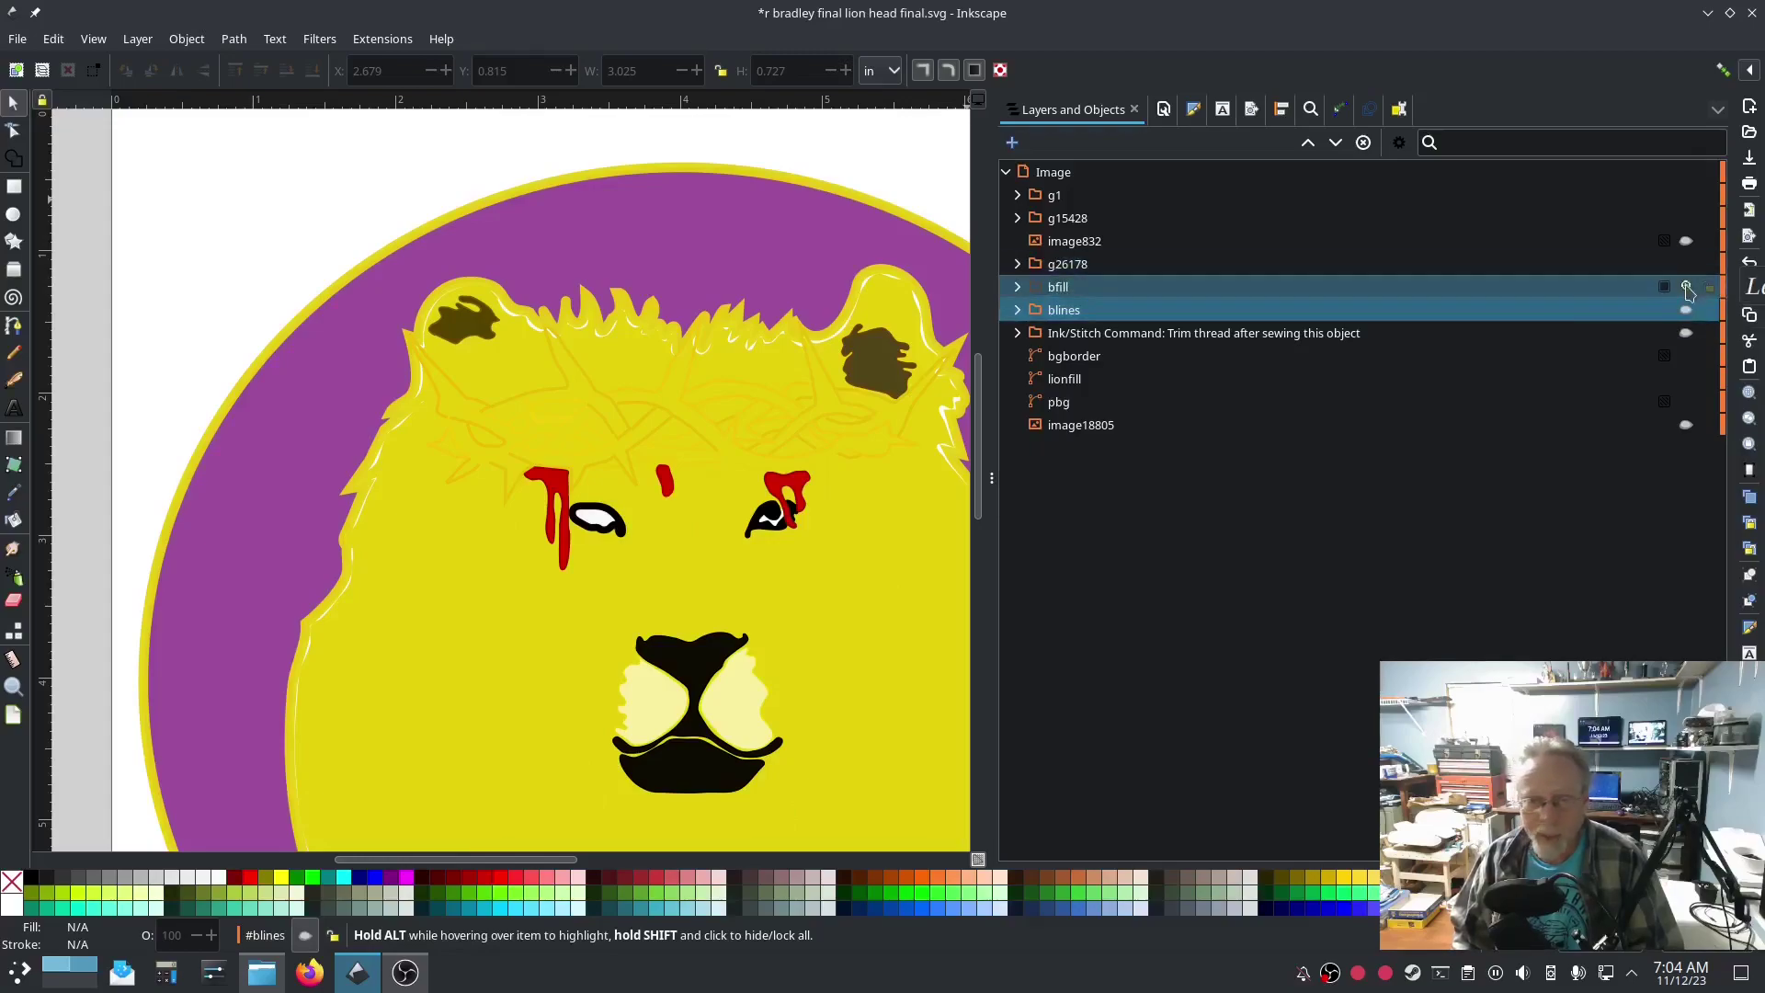
{"action": "left_click", "coordinate": [1688, 288]}
{"action": "left_click", "coordinate": [1688, 289]}
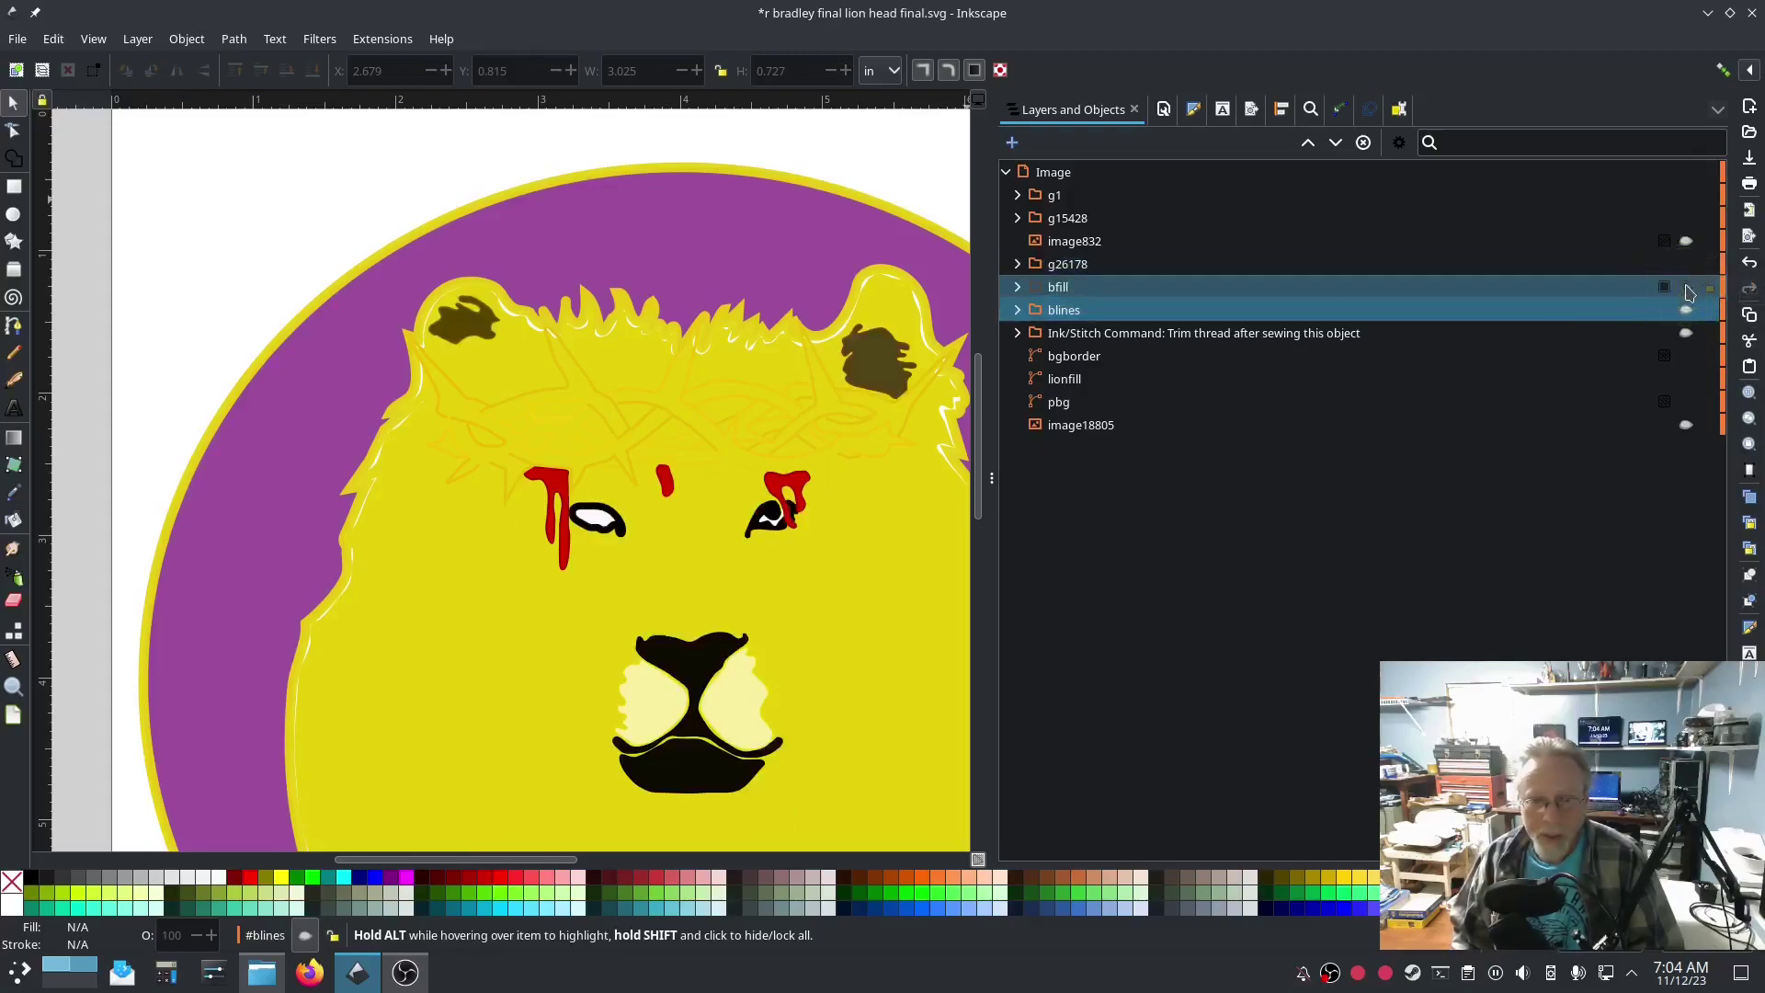
Step: Toggle the bfill group's visibility to check its shapes, and give the whole group a black fill
{"action": "left_click", "coordinate": [1687, 289]}
{"action": "left_click", "coordinate": [1687, 288]}
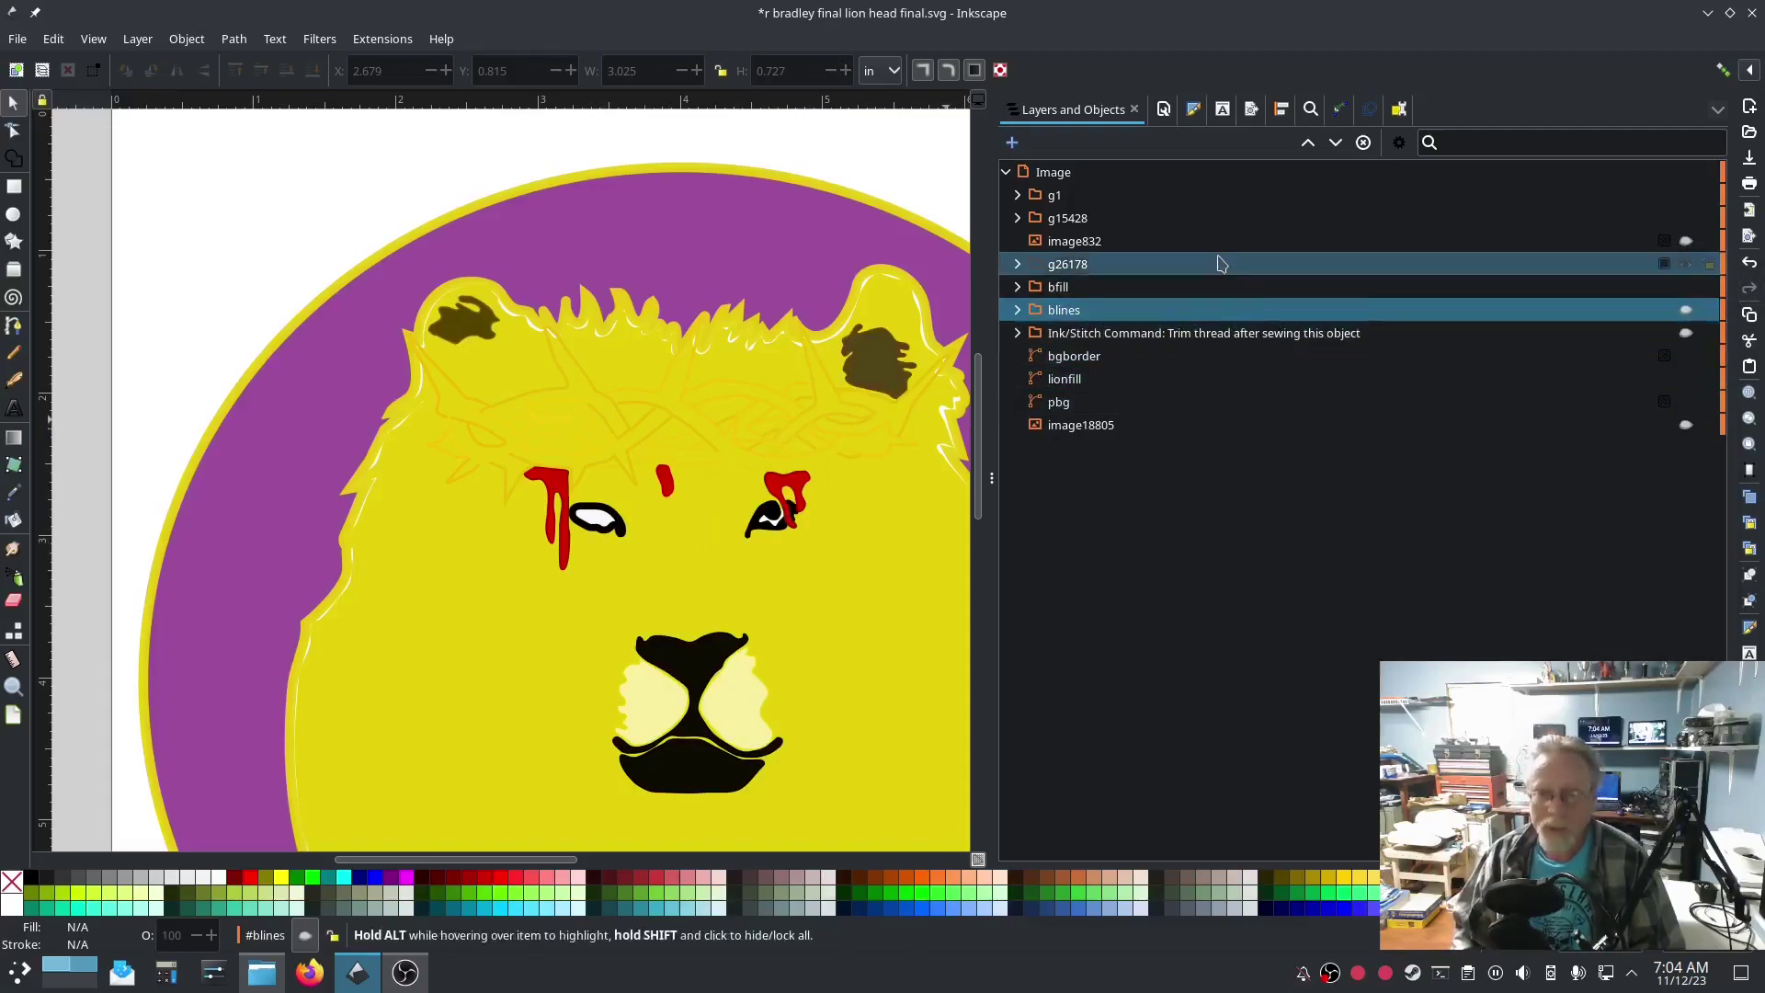
{"action": "left_click", "coordinate": [1193, 113]}
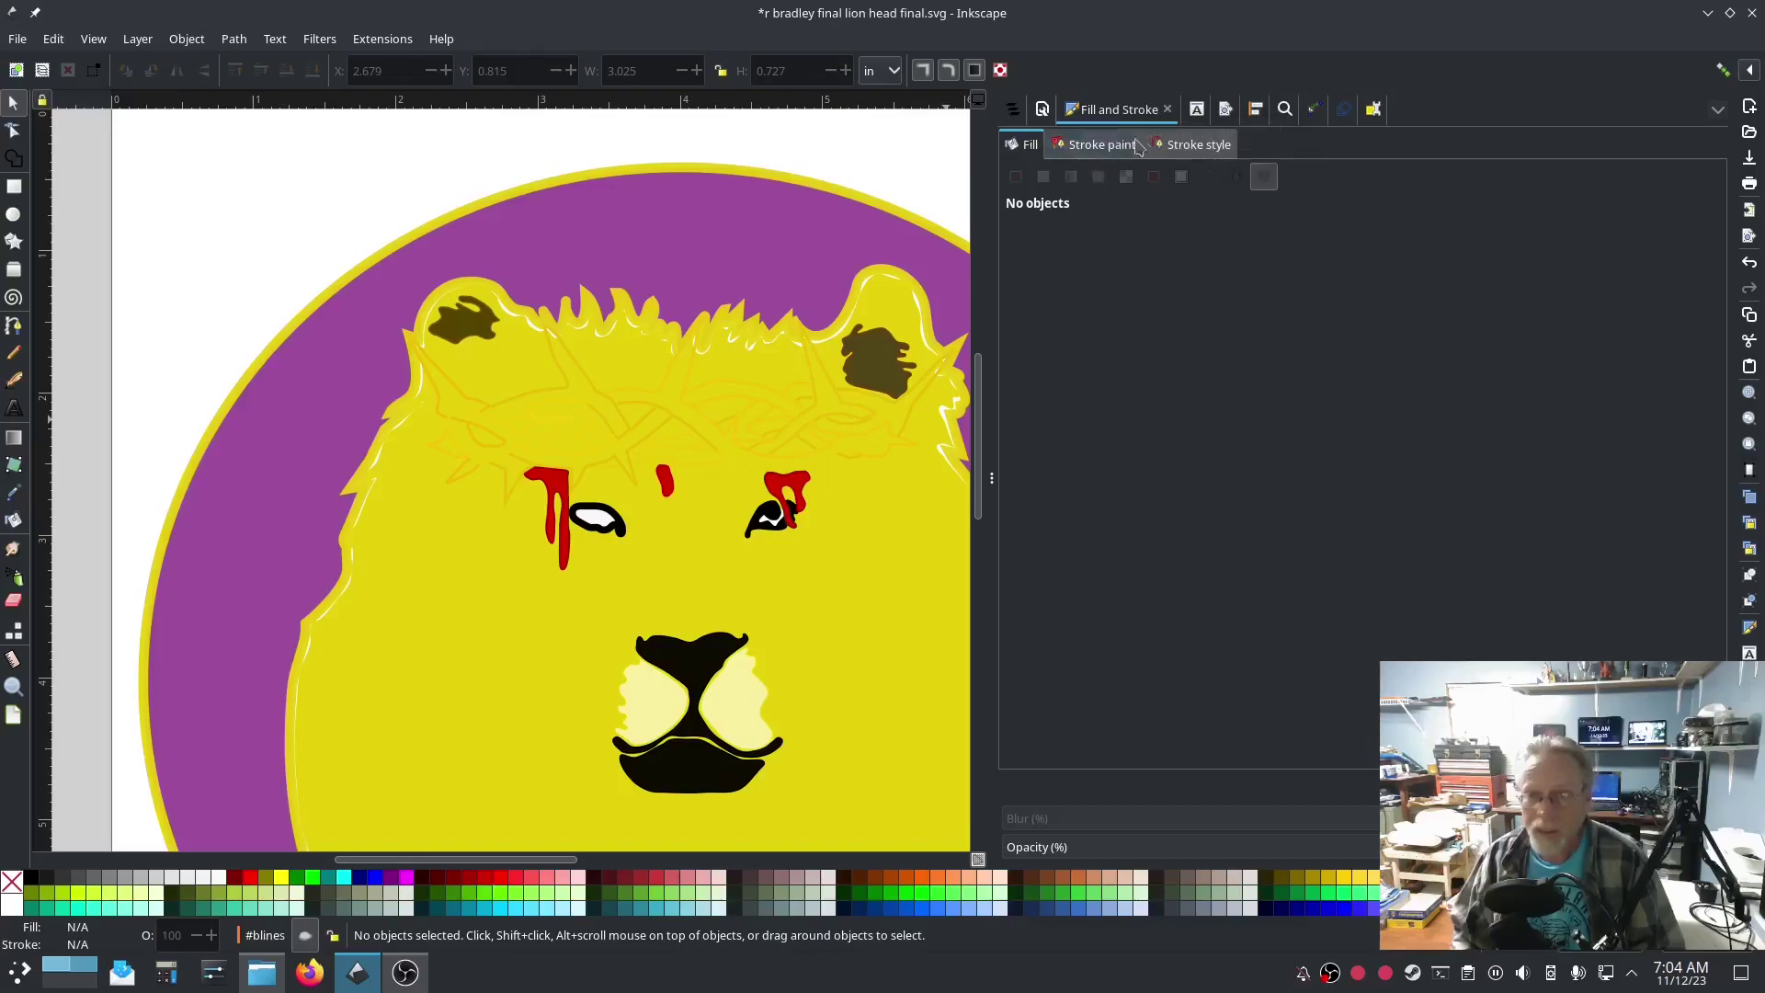
{"action": "left_click", "coordinate": [1012, 110]}
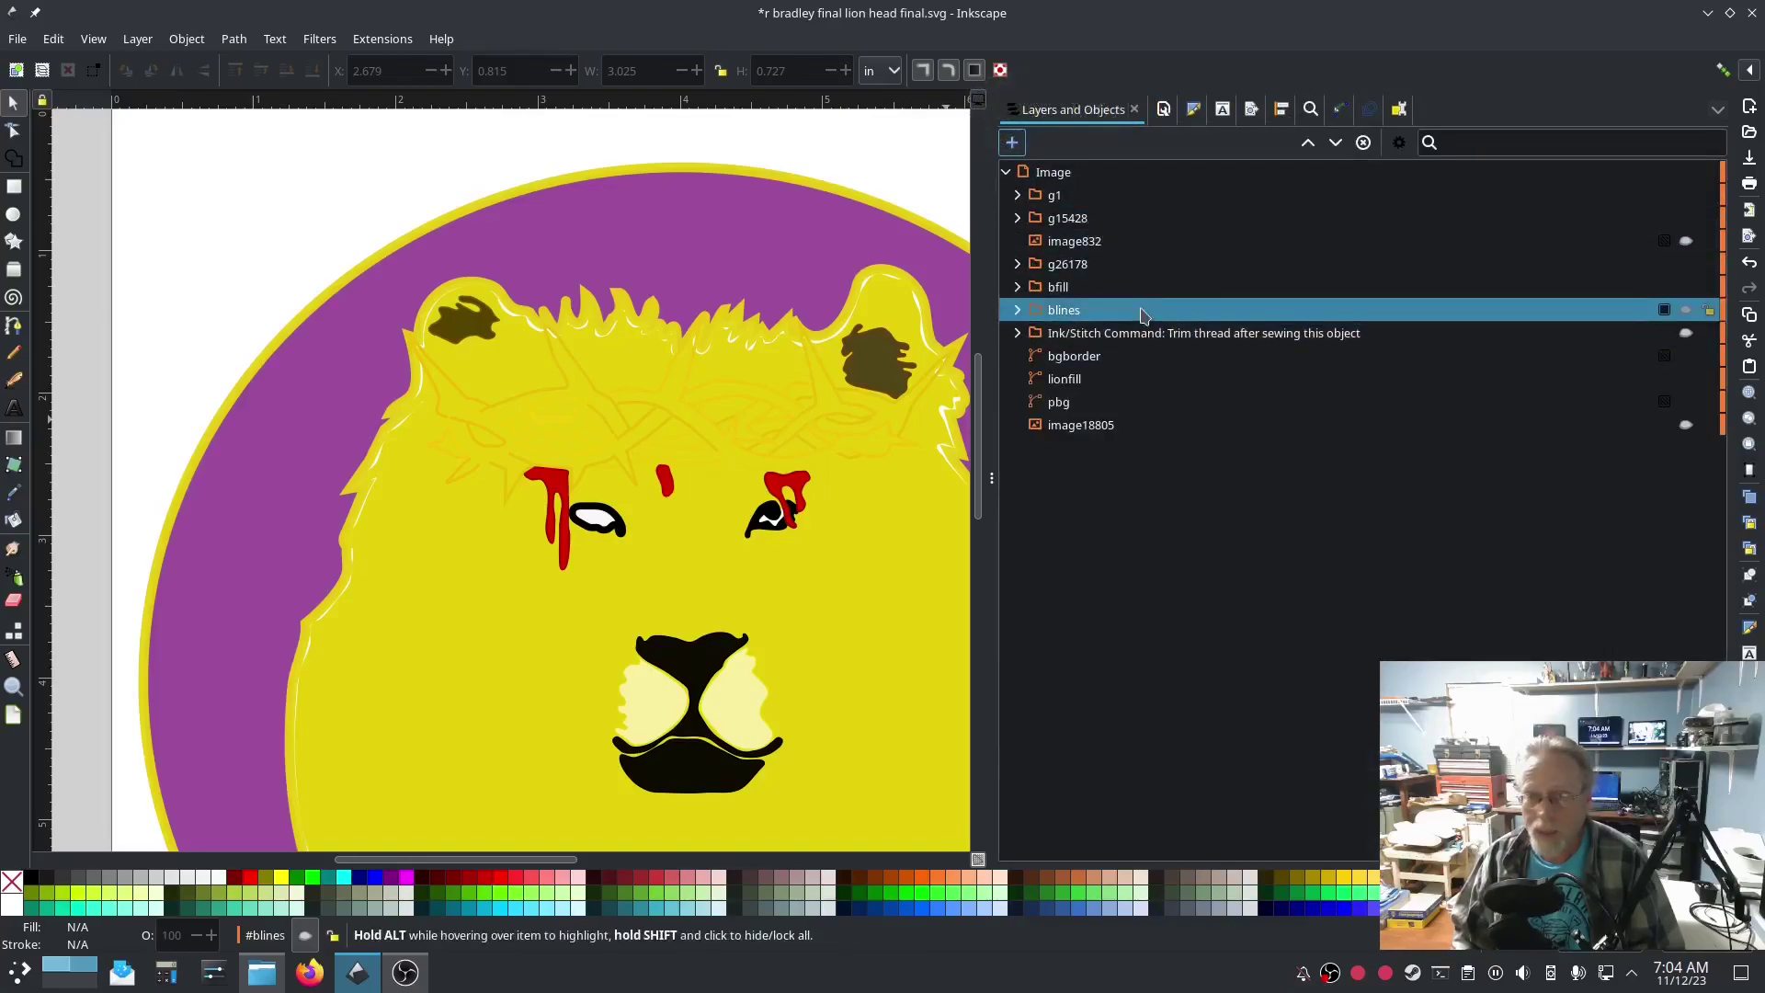
{"action": "left_click", "coordinate": [1121, 288]}
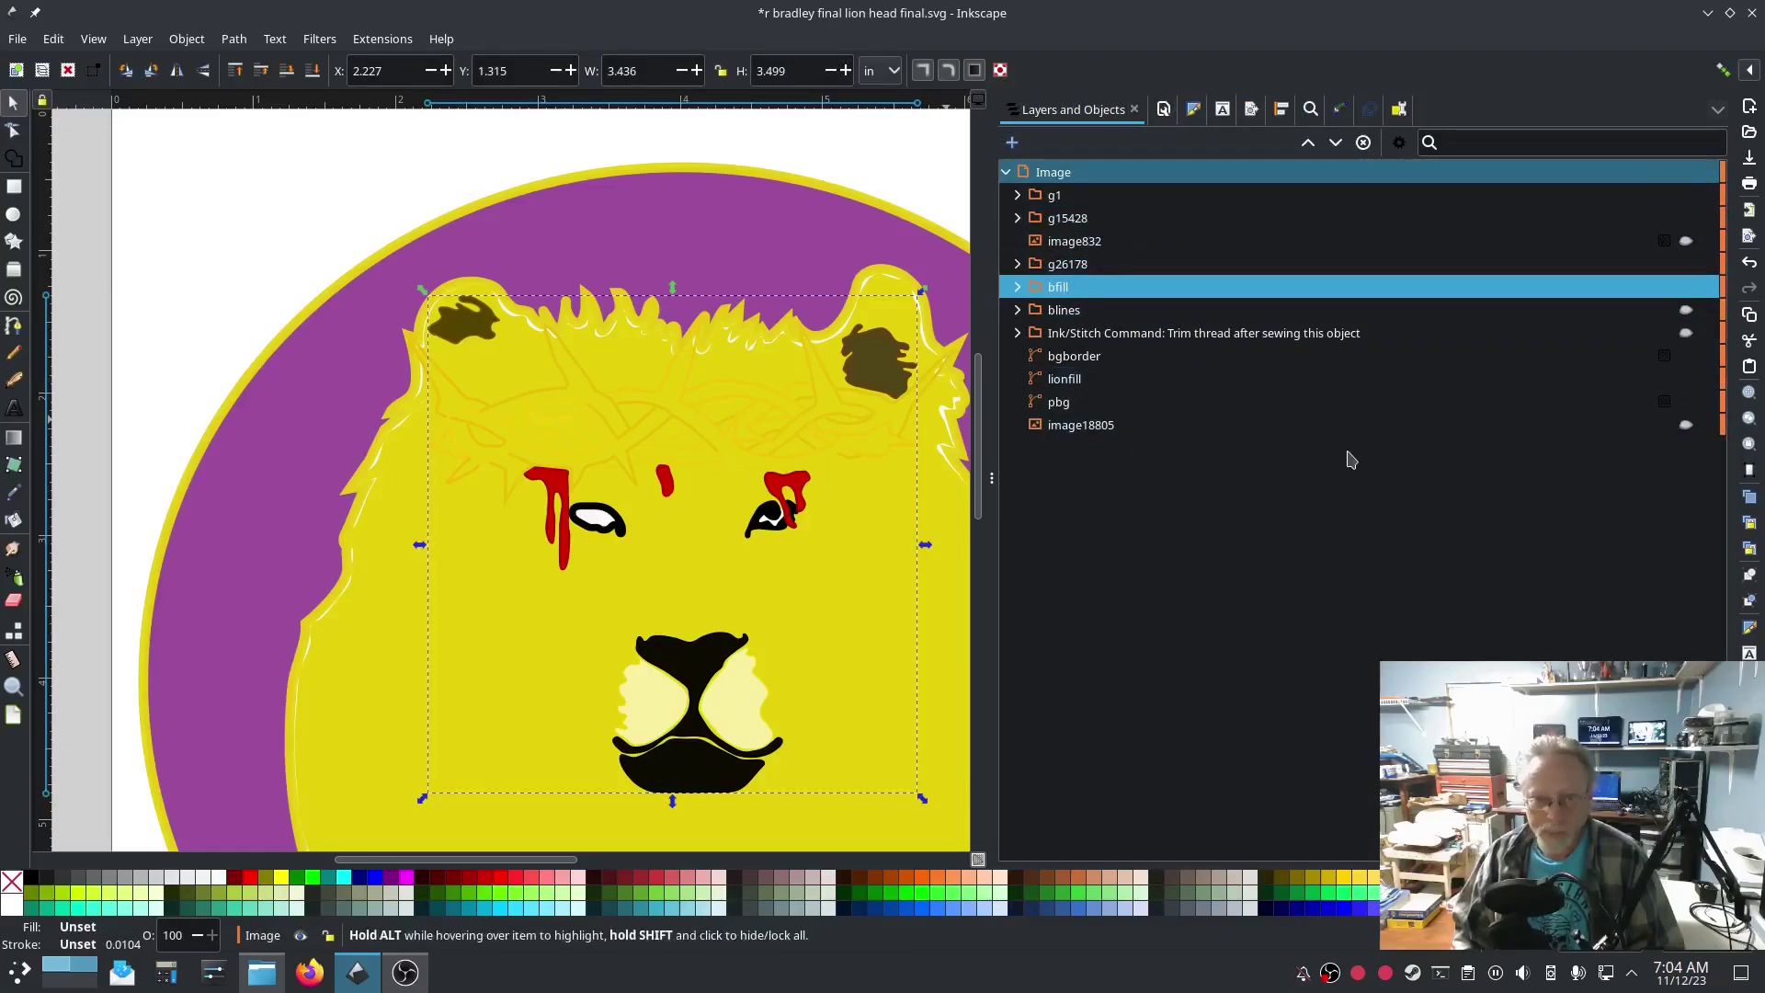
{"action": "left_click", "coordinate": [31, 878]}
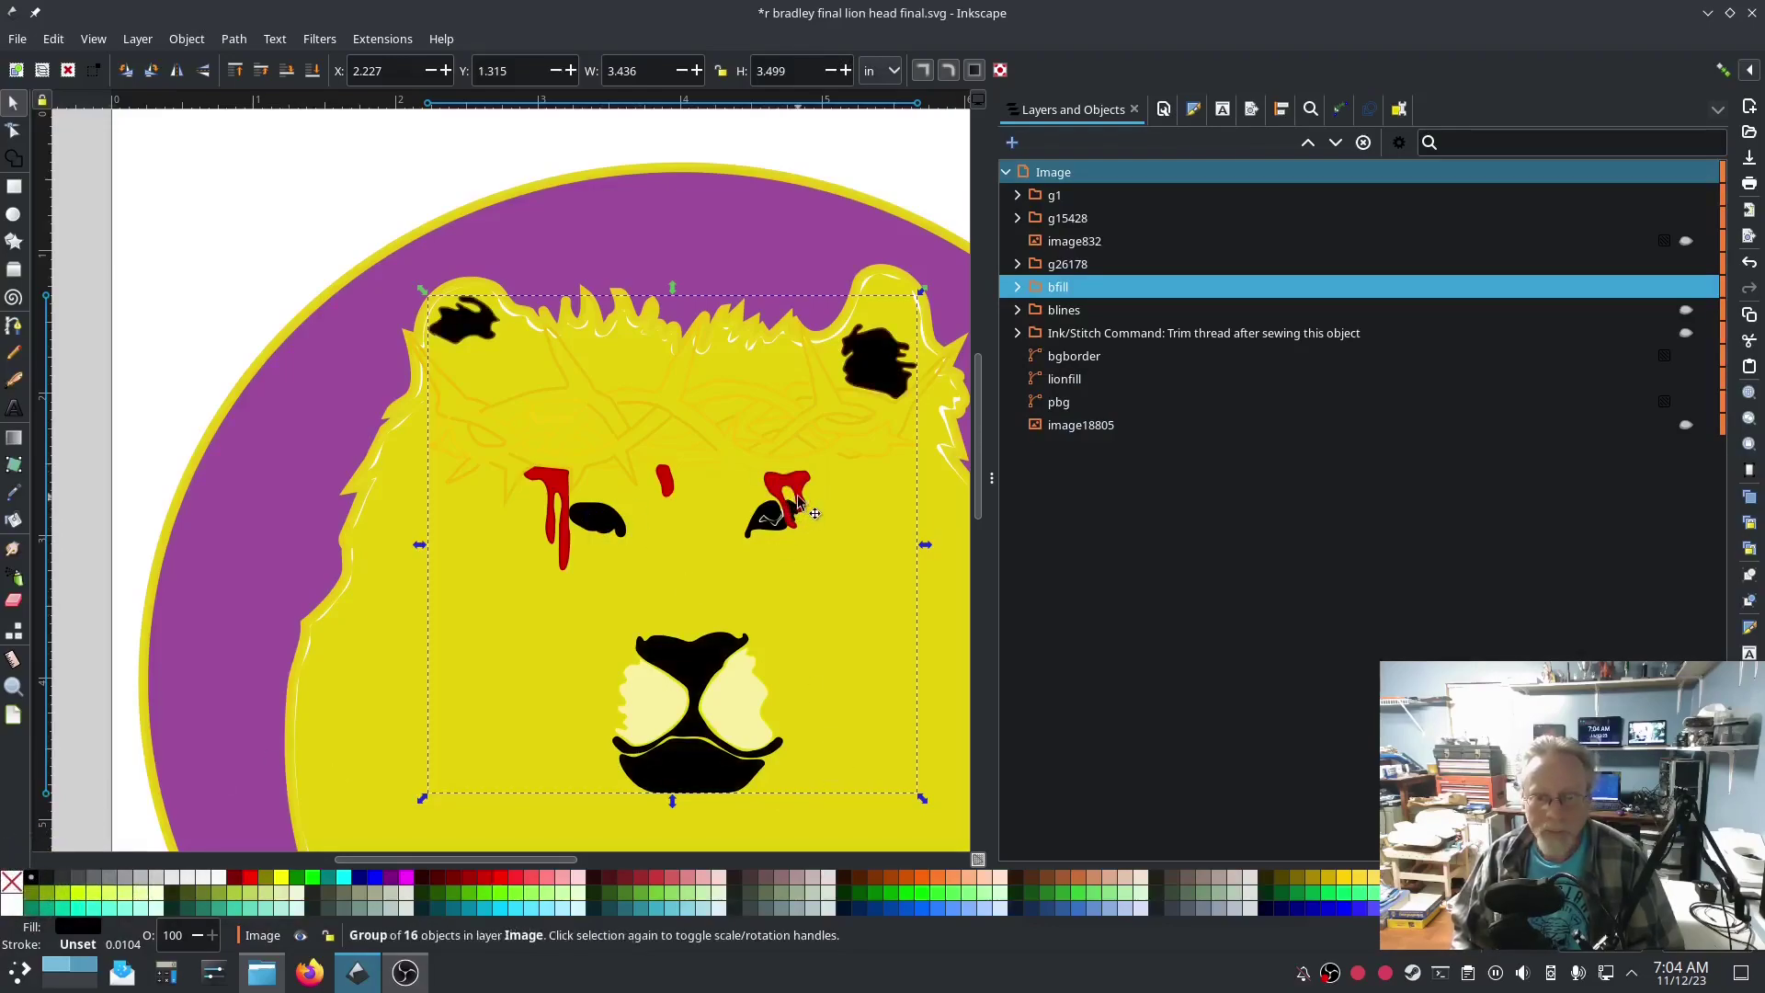
Step: Inspect the eye beneath the forked red drip by toggling path3528 and path6450, leaving path6450 hidden
{"action": "scroll", "coordinate": [759, 541], "scroll_direction": "up", "scroll_amount": 5}
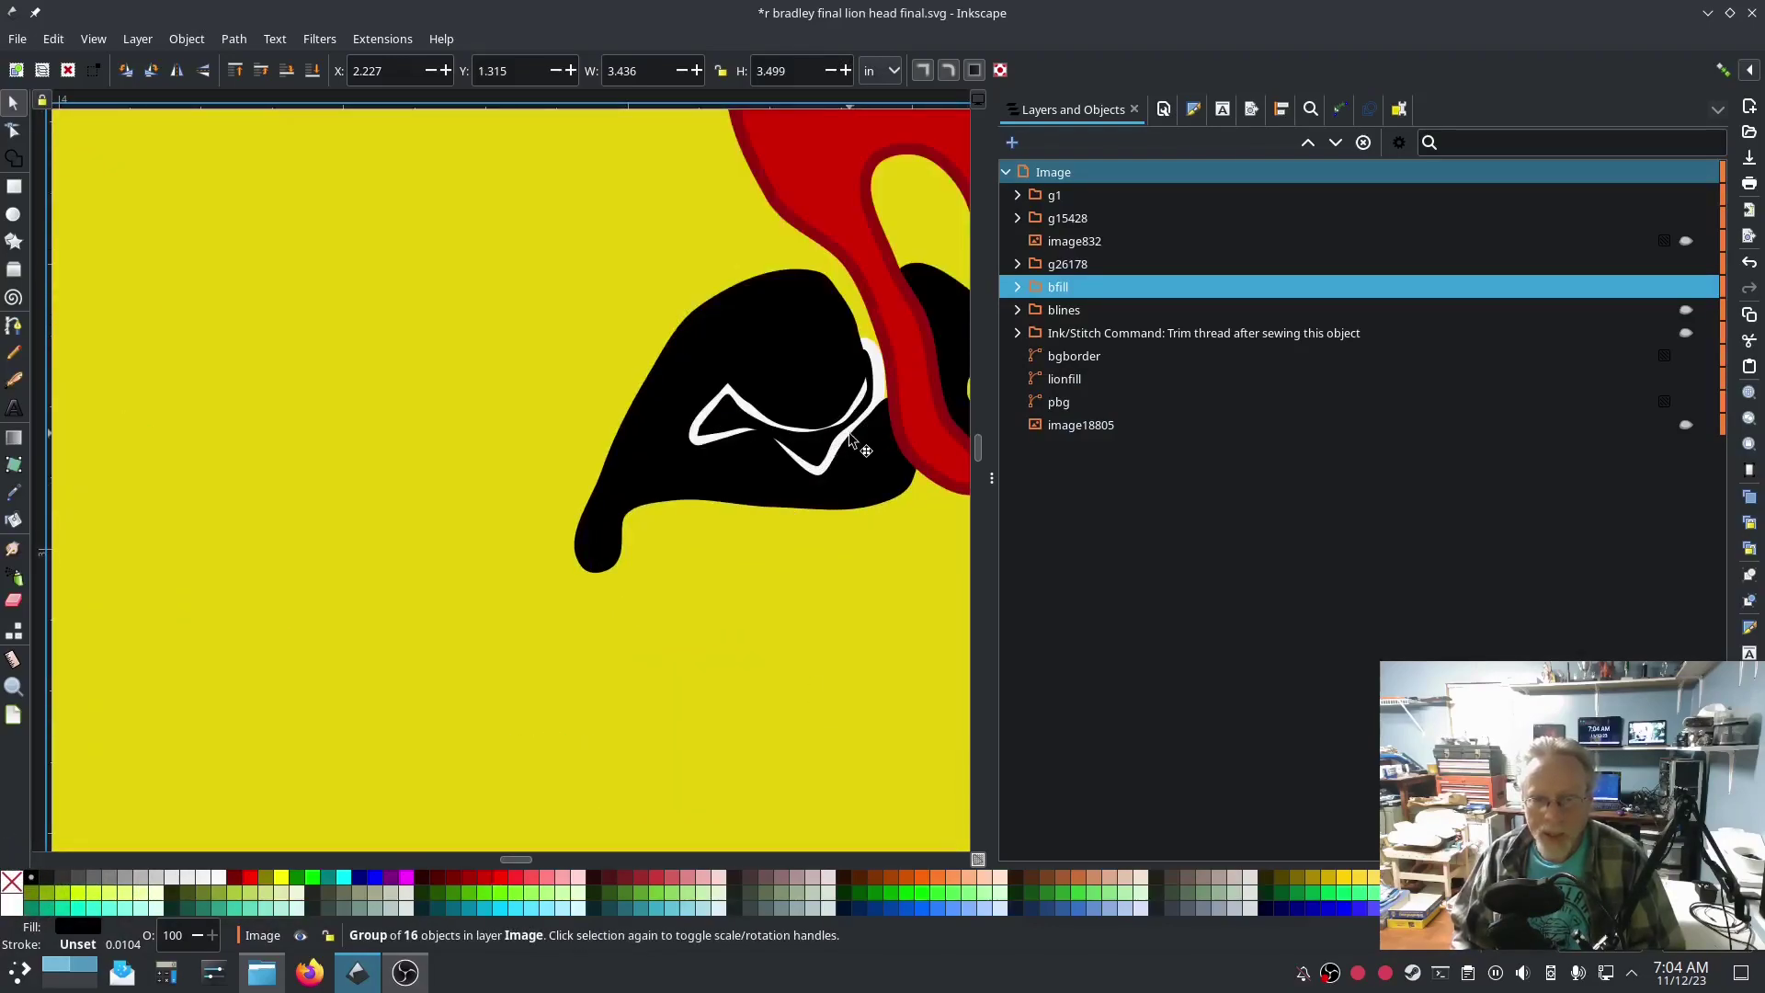
{"action": "left_click", "coordinate": [880, 376]}
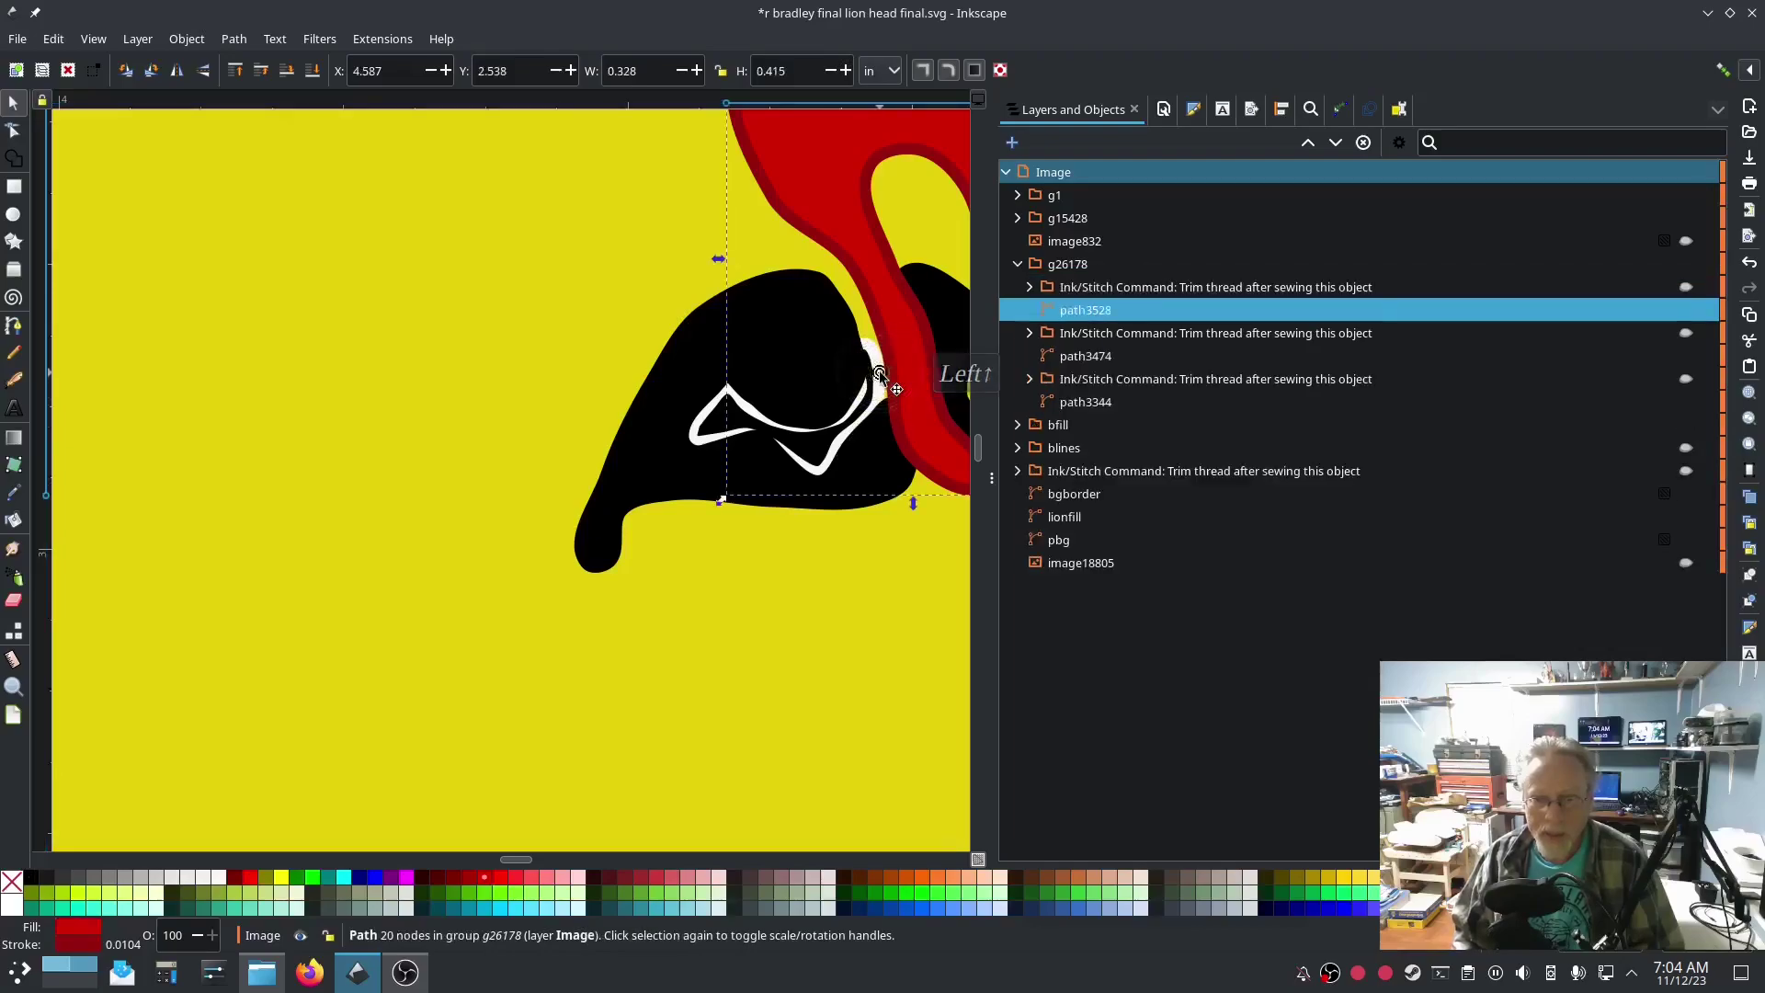
{"action": "left_click", "coordinate": [1687, 311]}
{"action": "left_click", "coordinate": [1687, 310]}
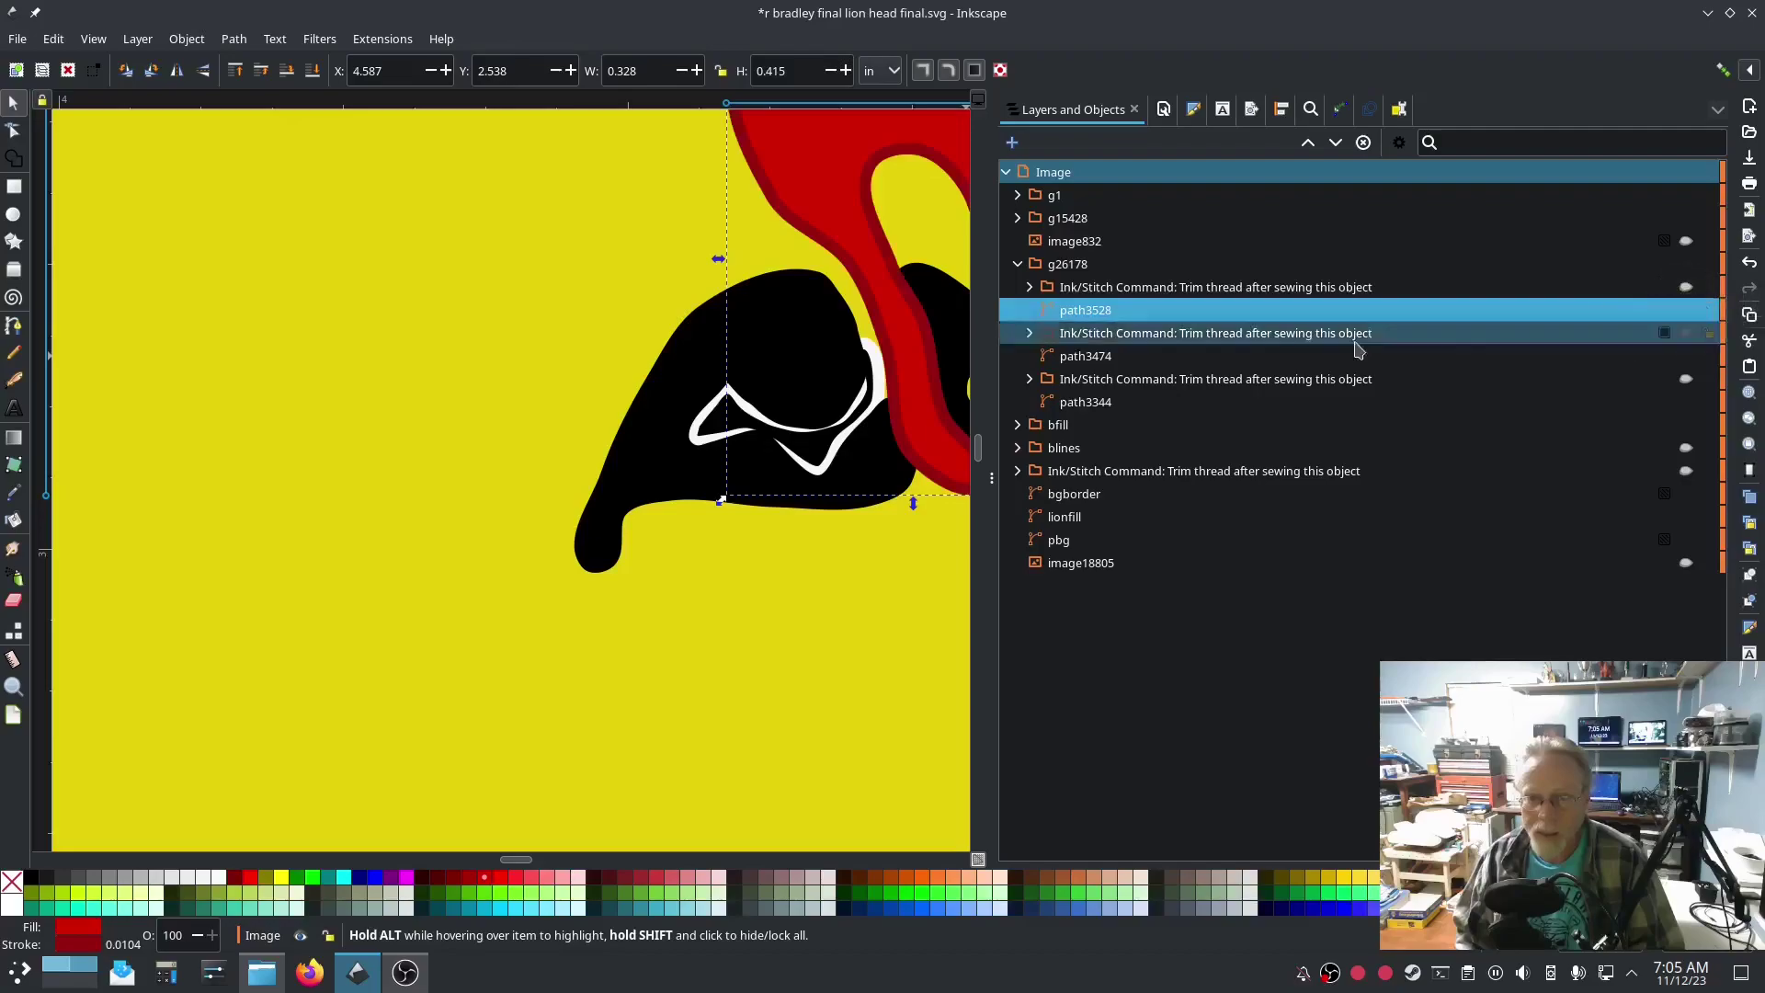
{"action": "left_click", "coordinate": [814, 568]}
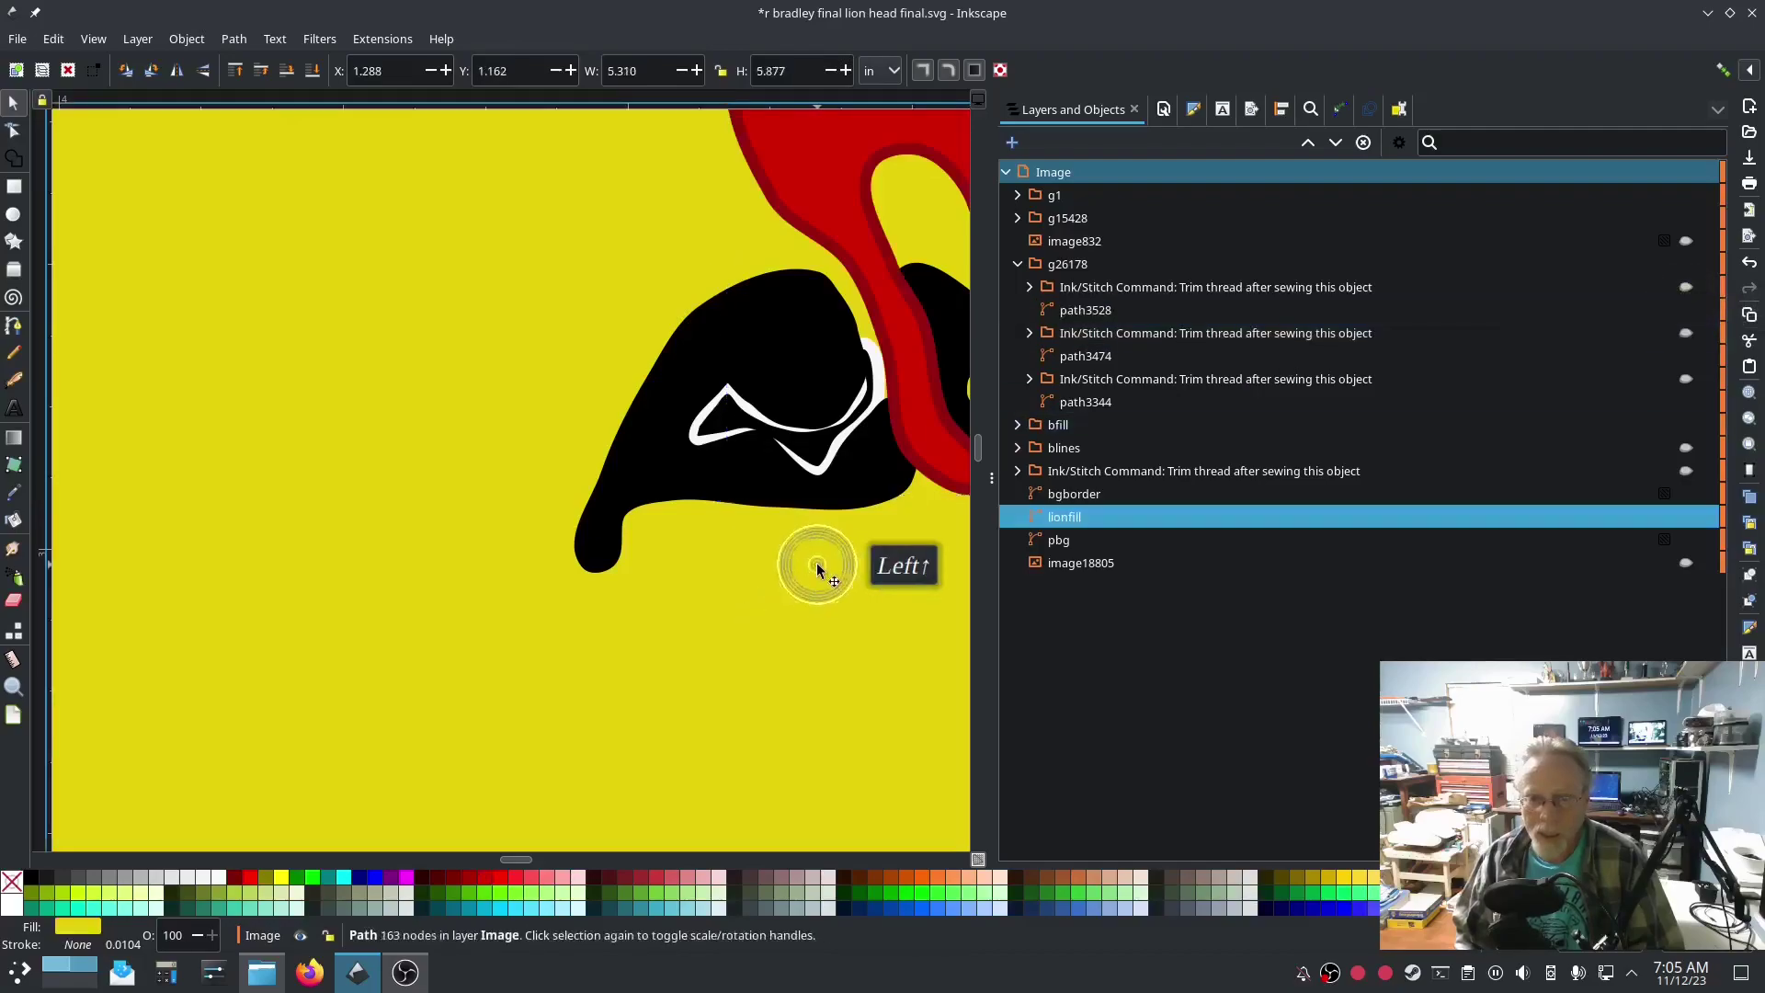
{"action": "left_click", "coordinate": [821, 474]}
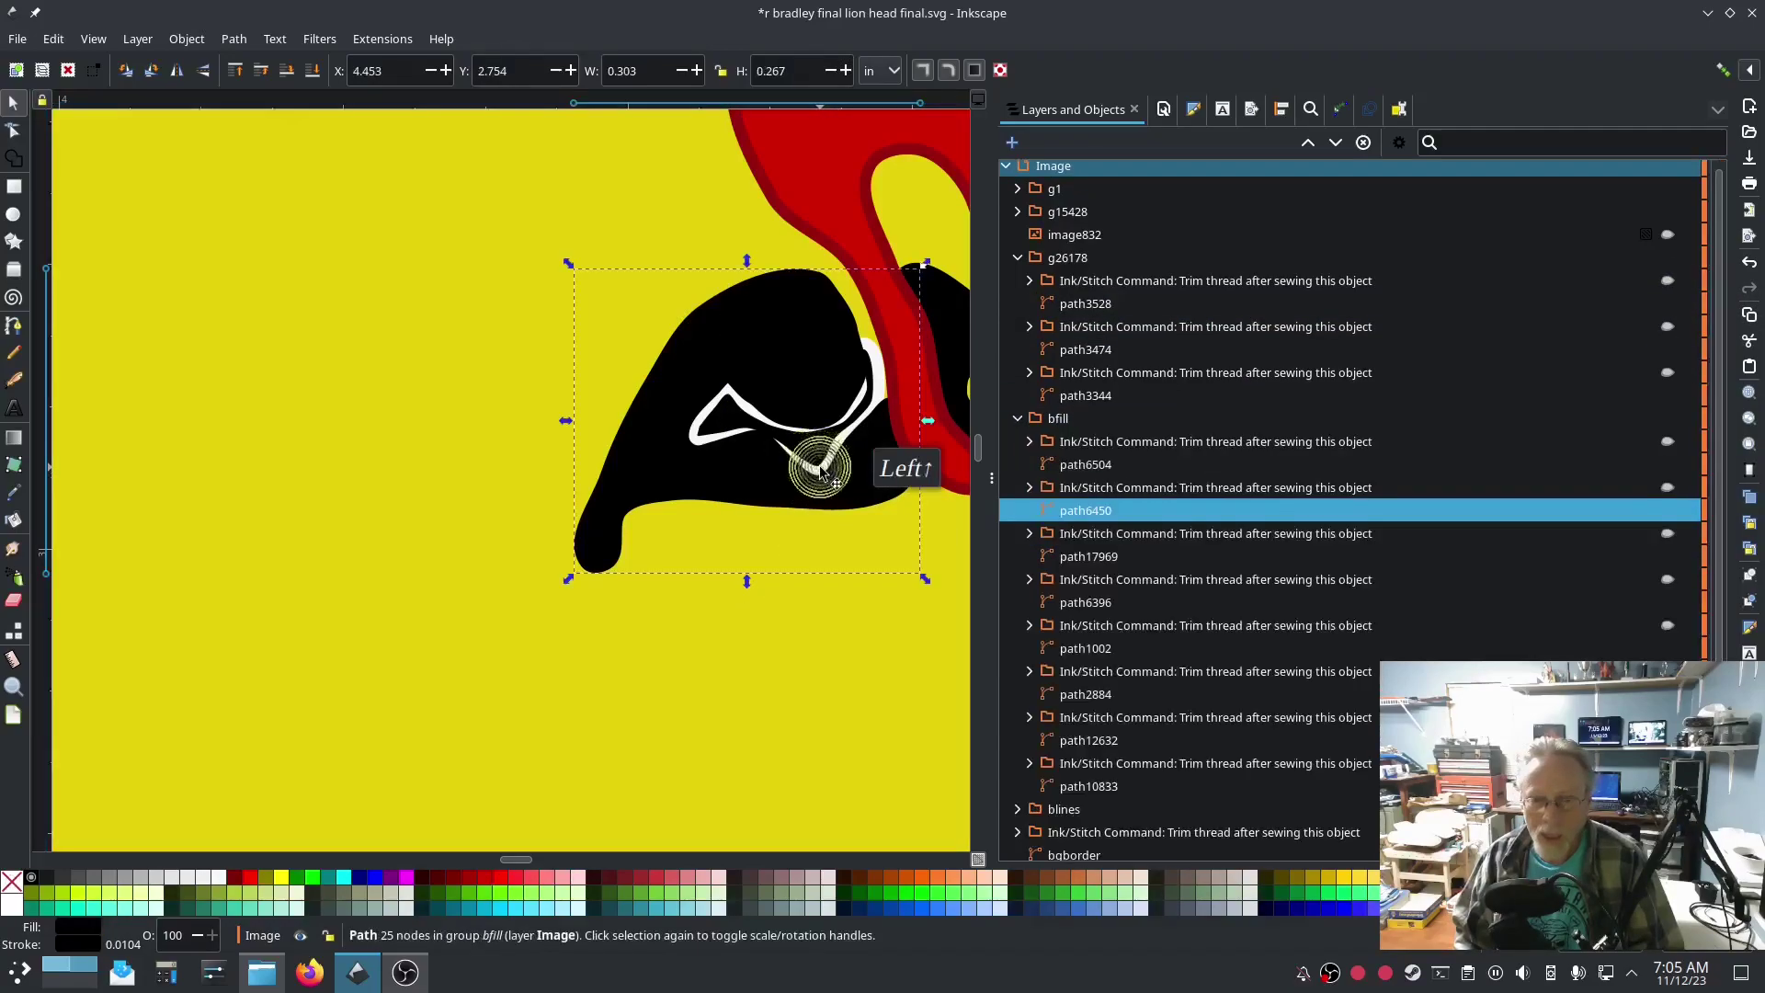
{"action": "left_click", "coordinate": [1668, 511]}
{"action": "left_click", "coordinate": [1668, 511]}
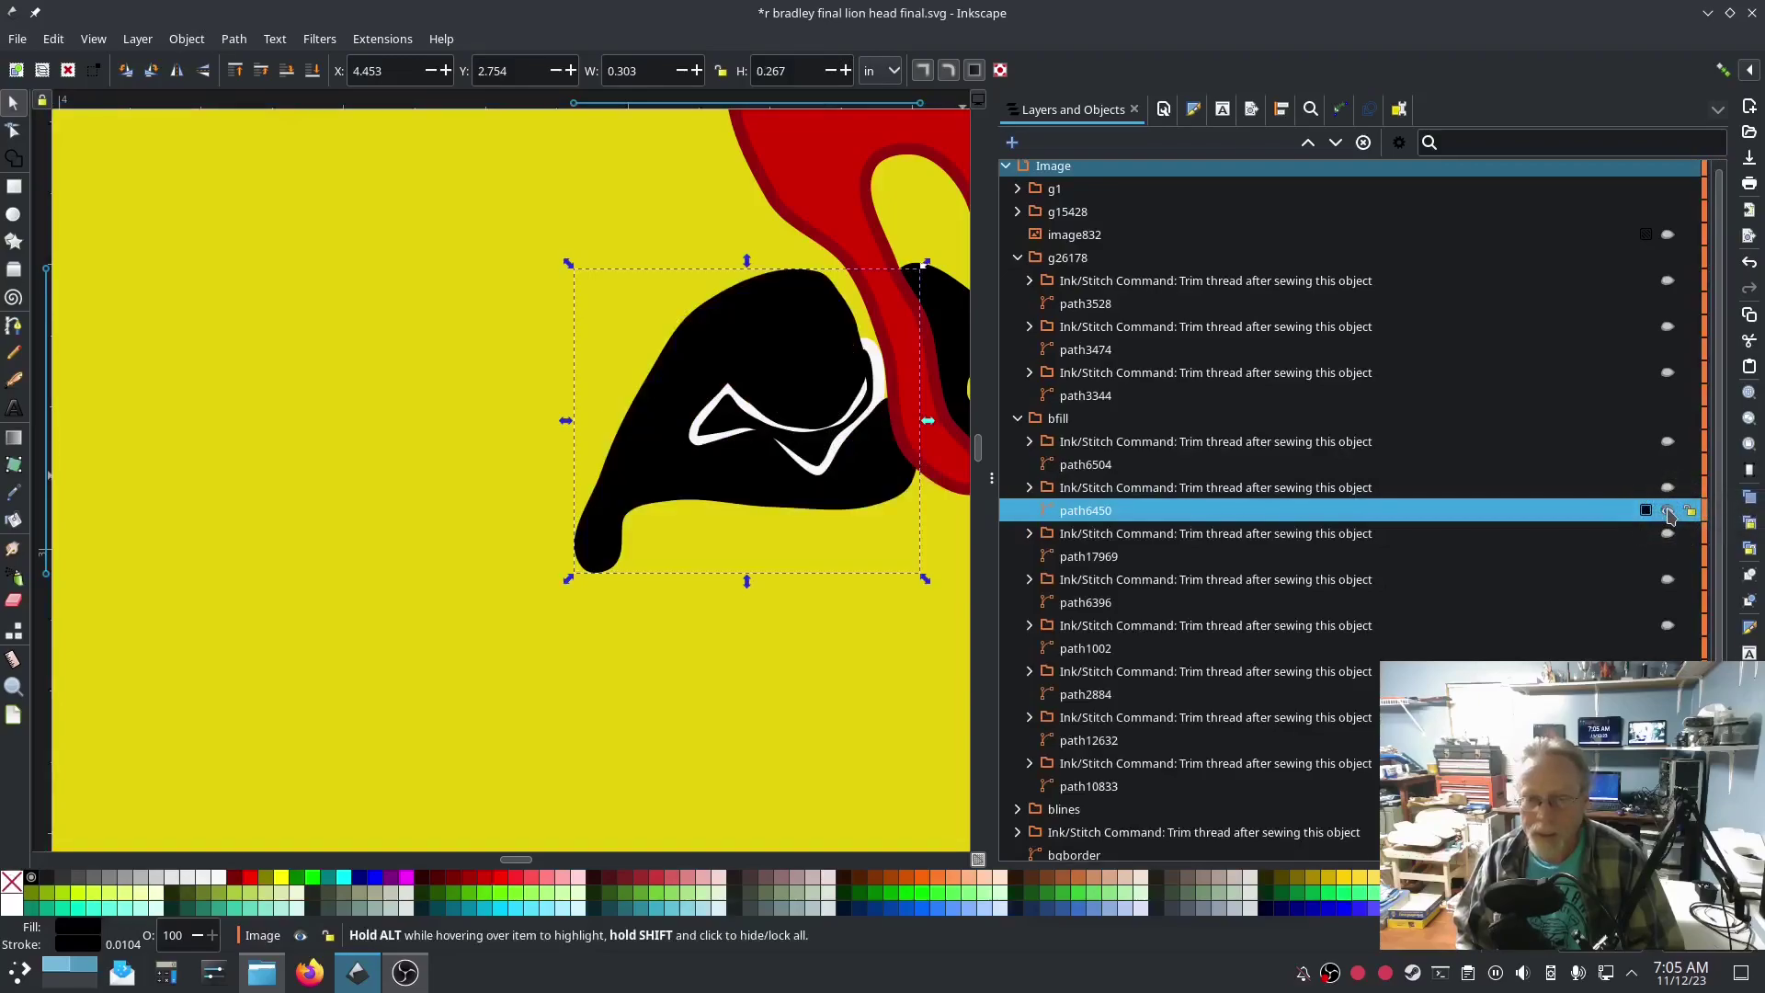
{"action": "left_click", "coordinate": [1668, 512]}
Step: Delete the white-outlined eye highlight path17969 together with its trim command
{"action": "left_click", "coordinate": [814, 440]}
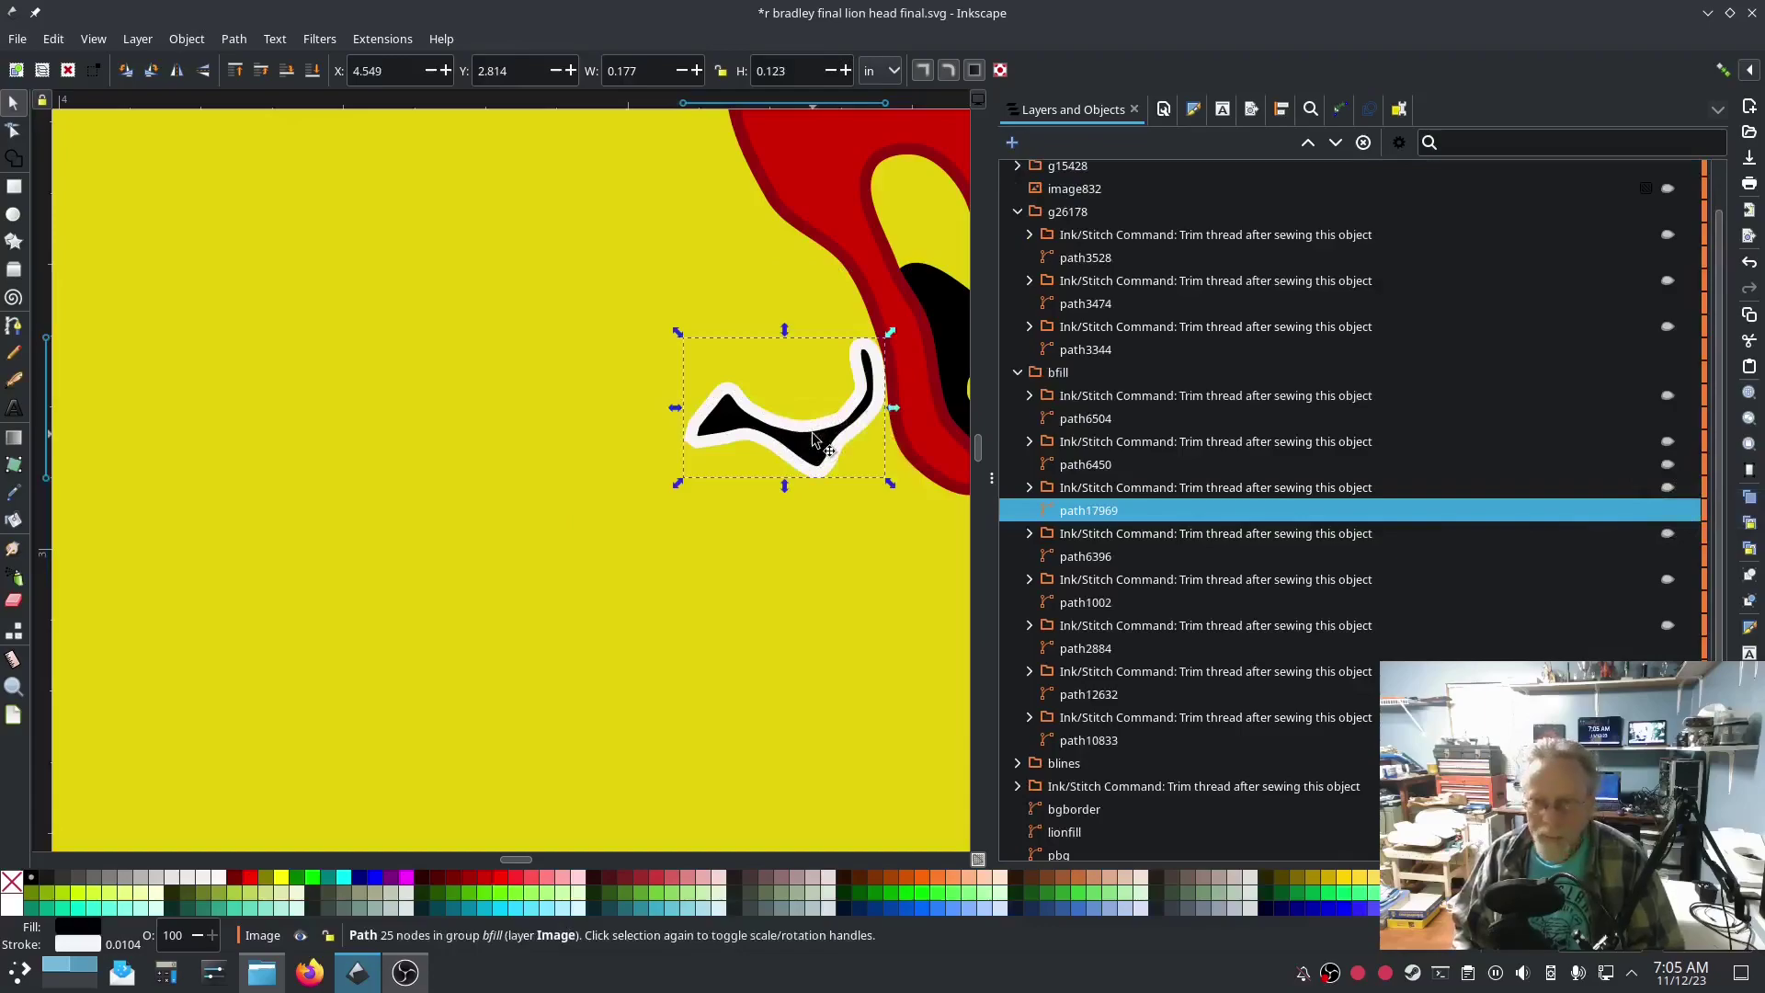
{"action": "left_click", "coordinate": [1240, 490], "text": "shift"}
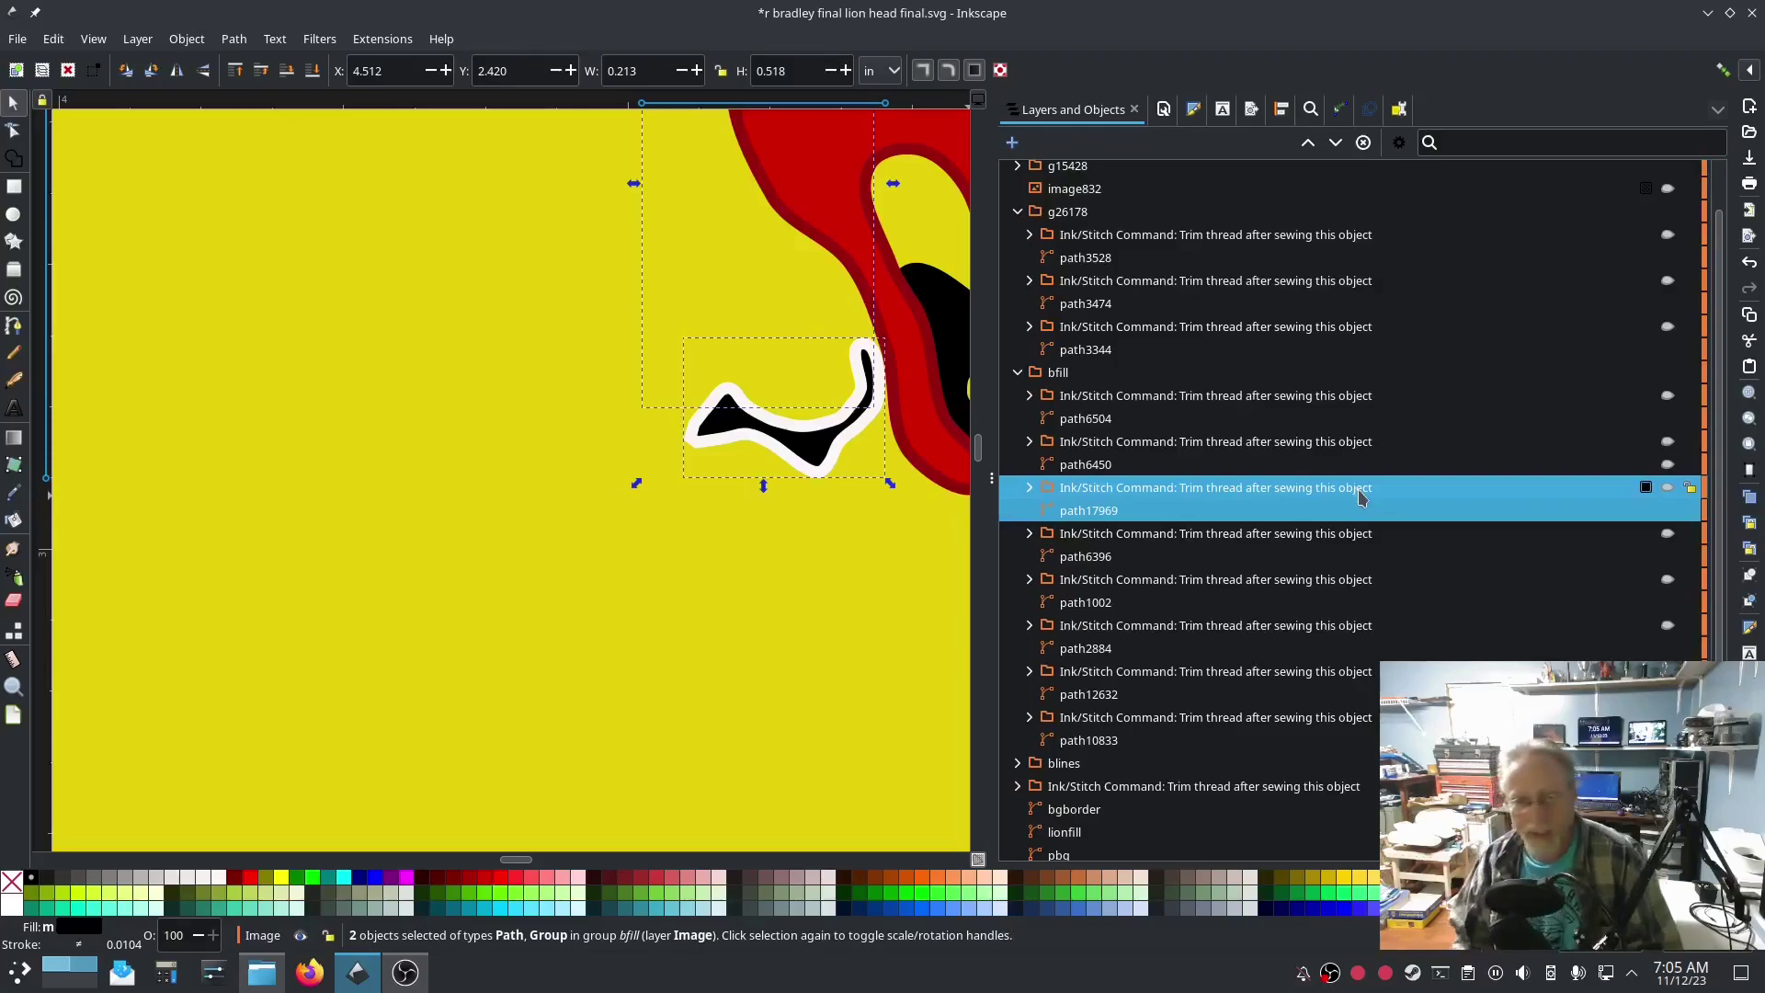
{"action": "key", "text": "Delete"}
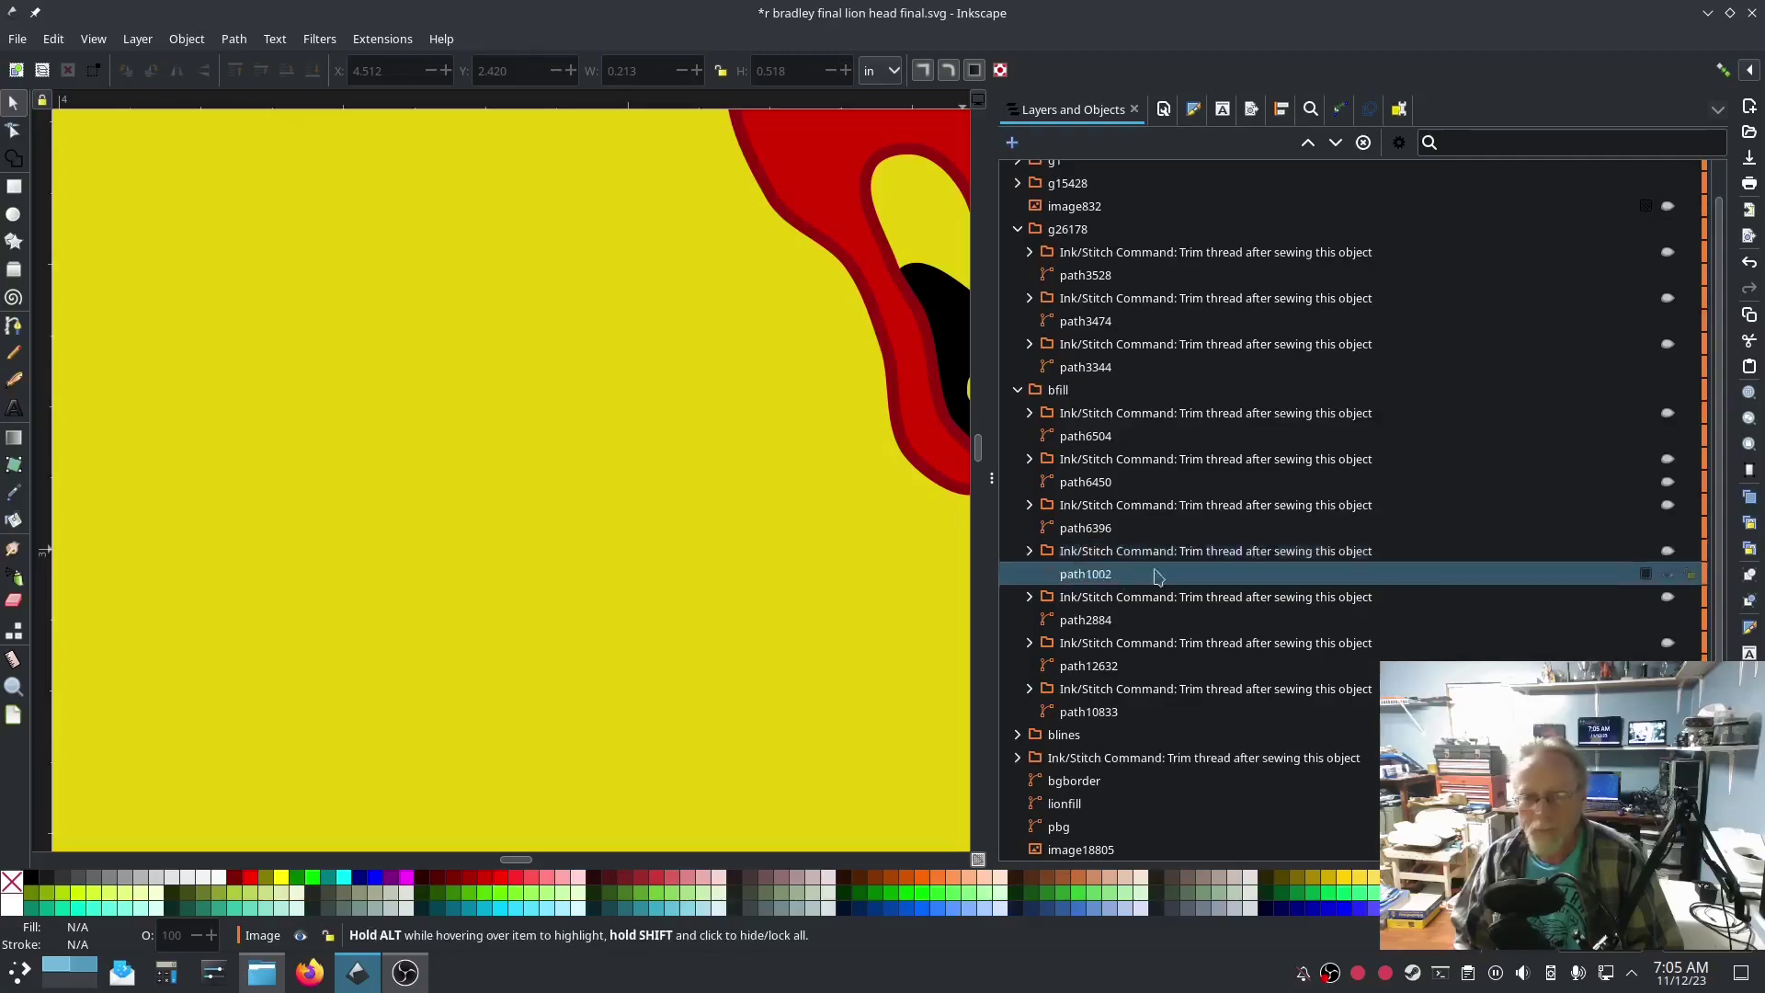
Step: Toggle path6504 to identify it, and delete it from bfill together with its trim command
{"action": "scroll", "coordinate": [821, 620], "scroll_direction": "down", "scroll_amount": 3}
{"action": "scroll", "coordinate": [821, 620], "scroll_direction": "down", "scroll_amount": 1}
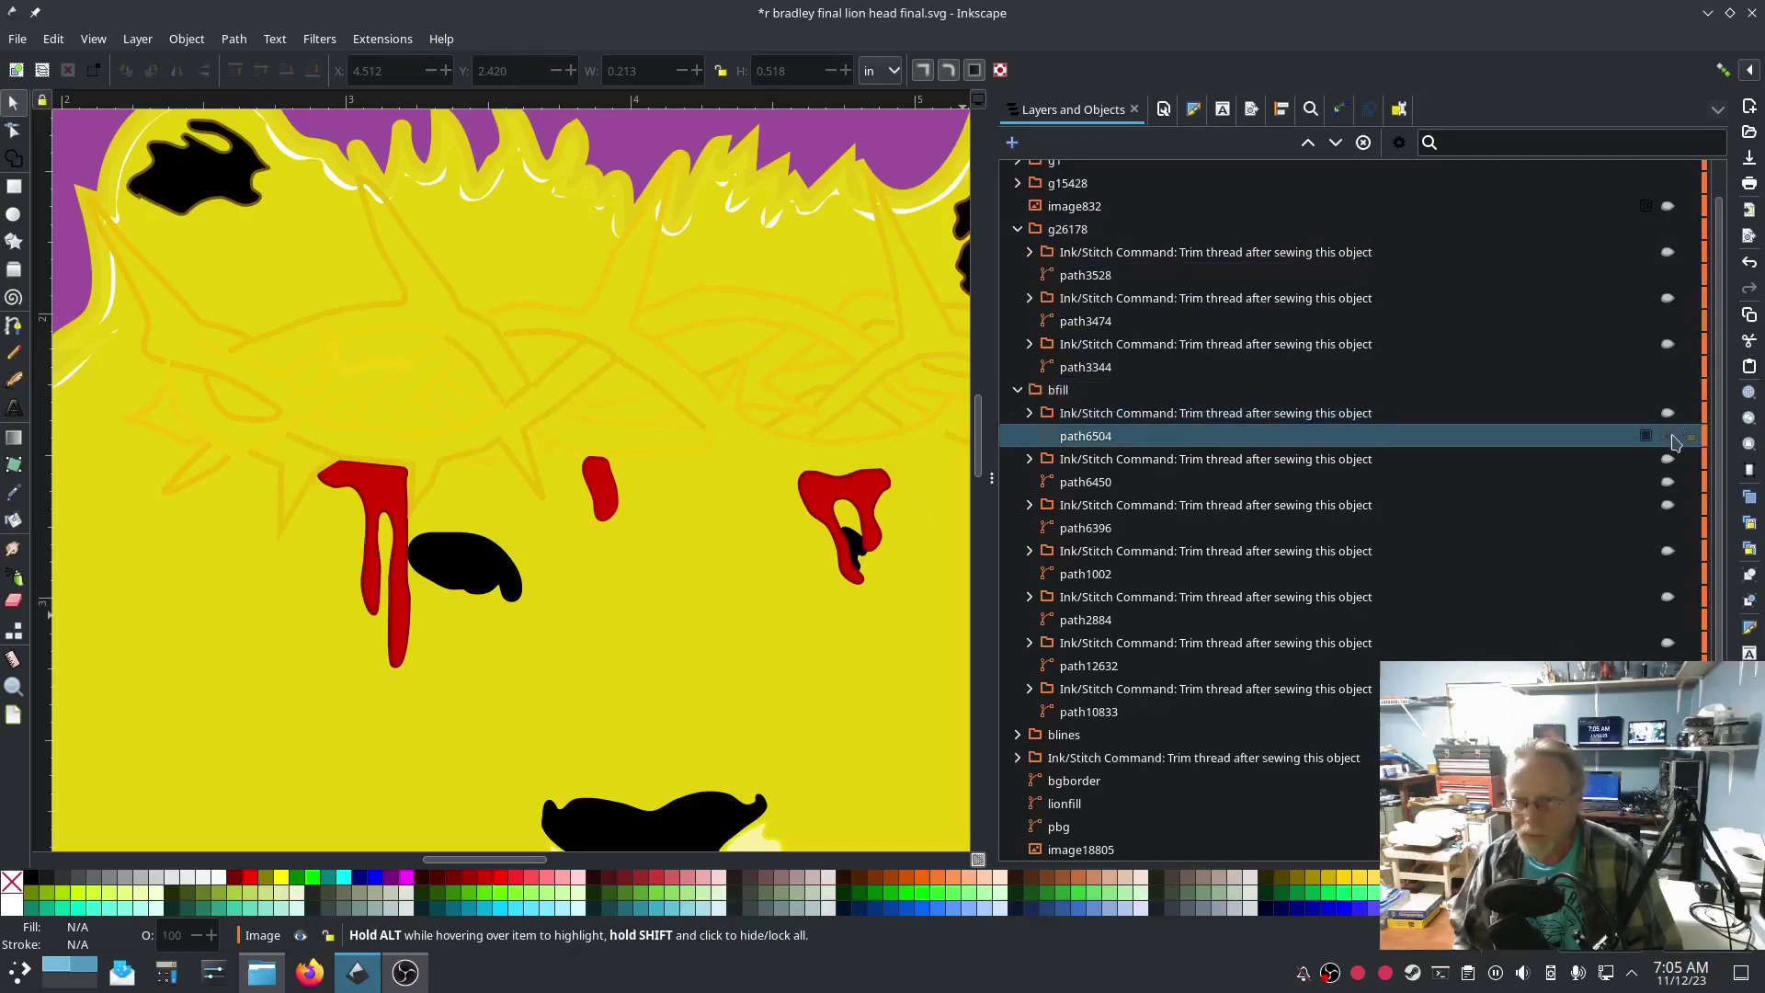
{"action": "left_click", "coordinate": [1670, 438]}
{"action": "left_click", "coordinate": [1670, 438]}
{"action": "left_click", "coordinate": [1127, 420]}
{"action": "left_click", "coordinate": [1099, 434], "text": "shift"}
{"action": "right_click", "coordinate": [1094, 430]}
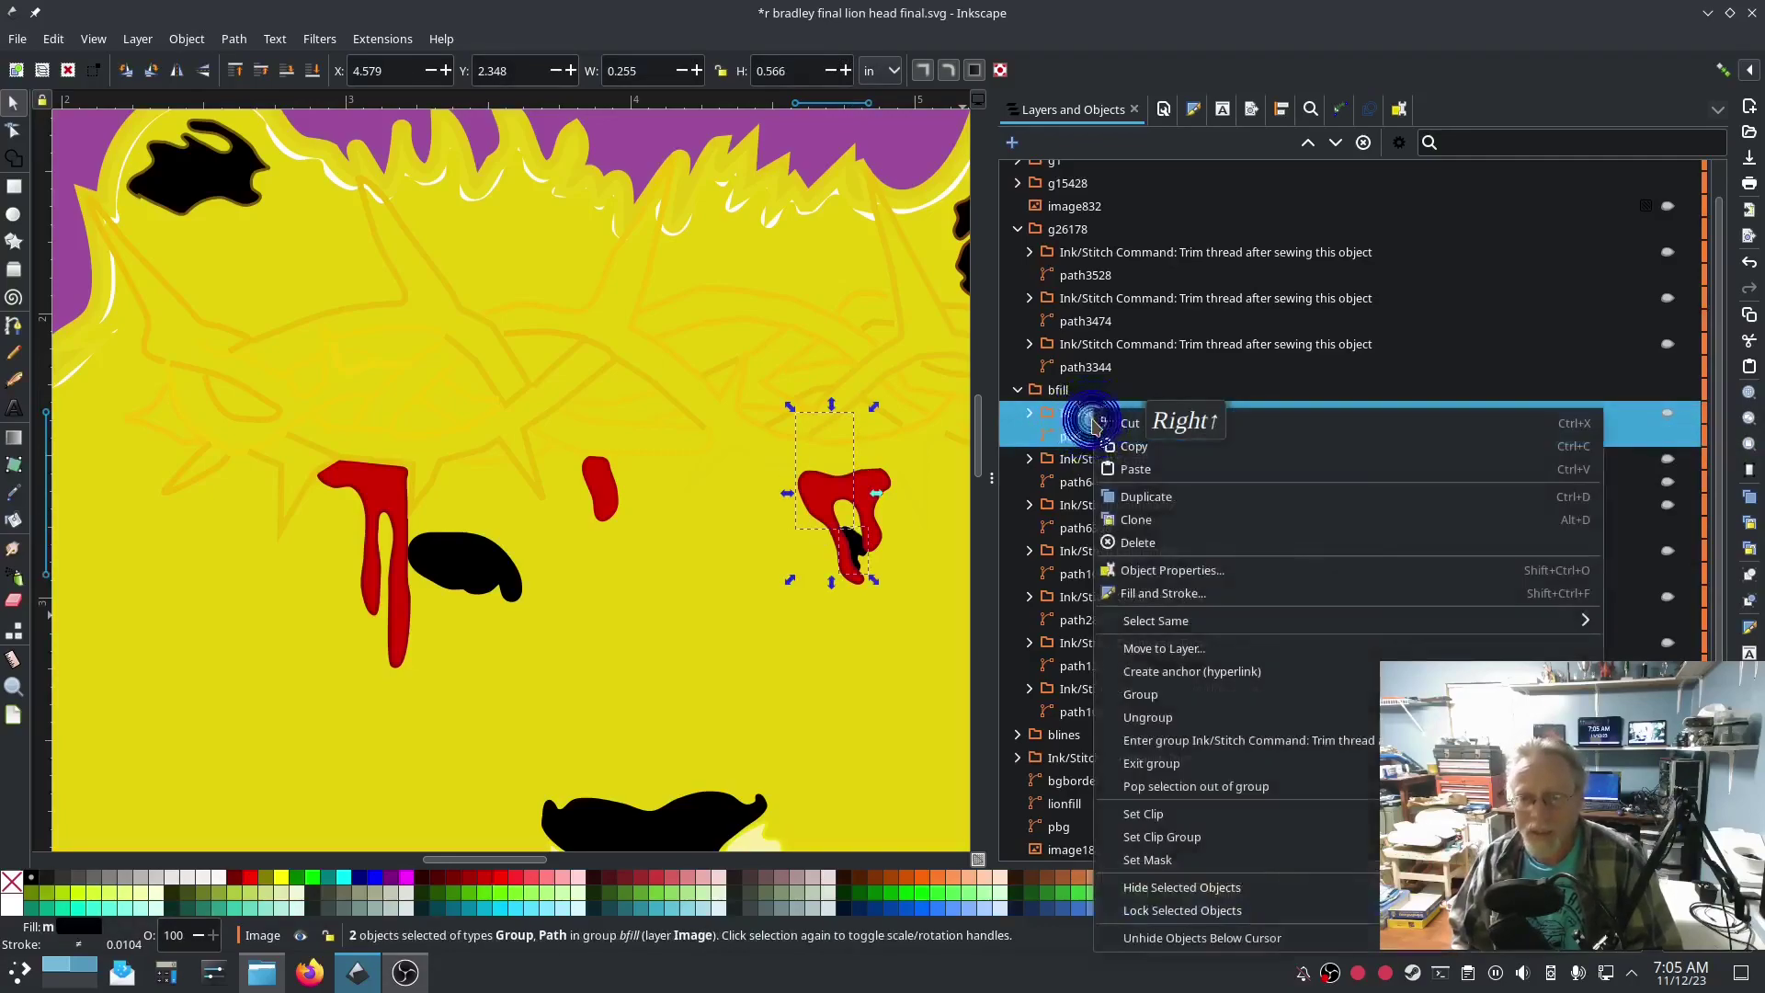
{"action": "left_click", "coordinate": [1131, 542]}
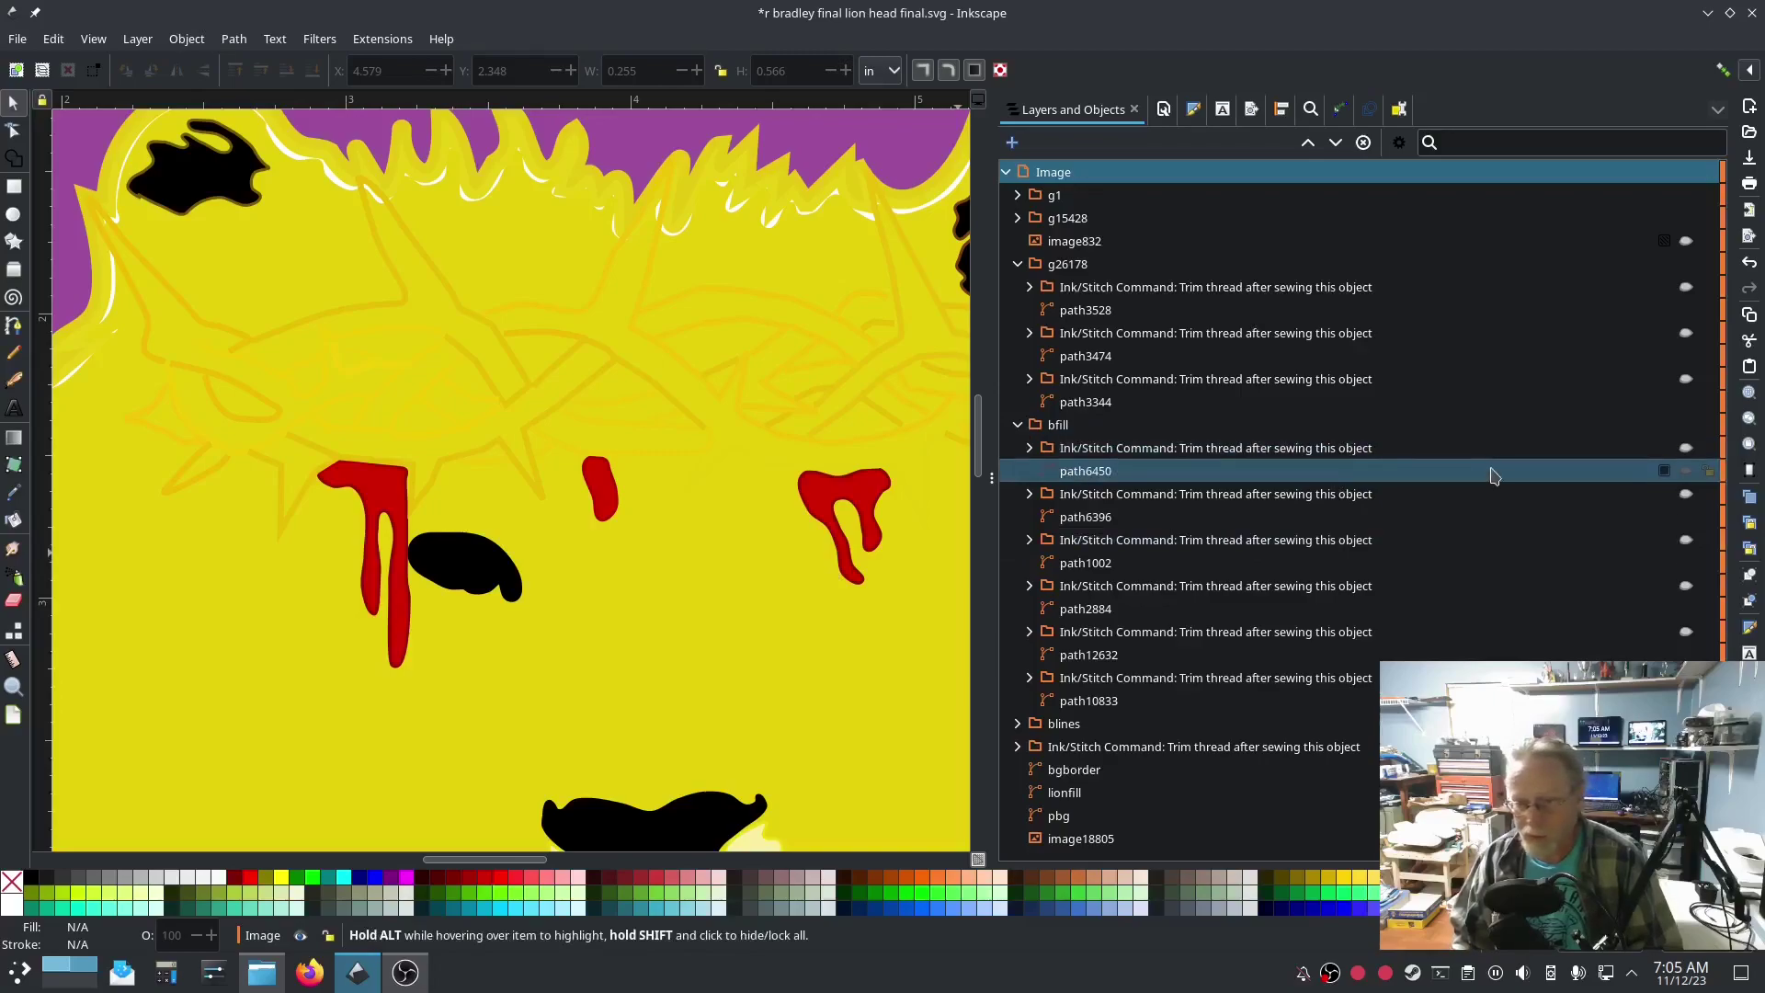
Step: Toggle the bfill group's visibility to check its remaining shapes, and show path6450 again
{"action": "left_click", "coordinate": [1057, 425]}
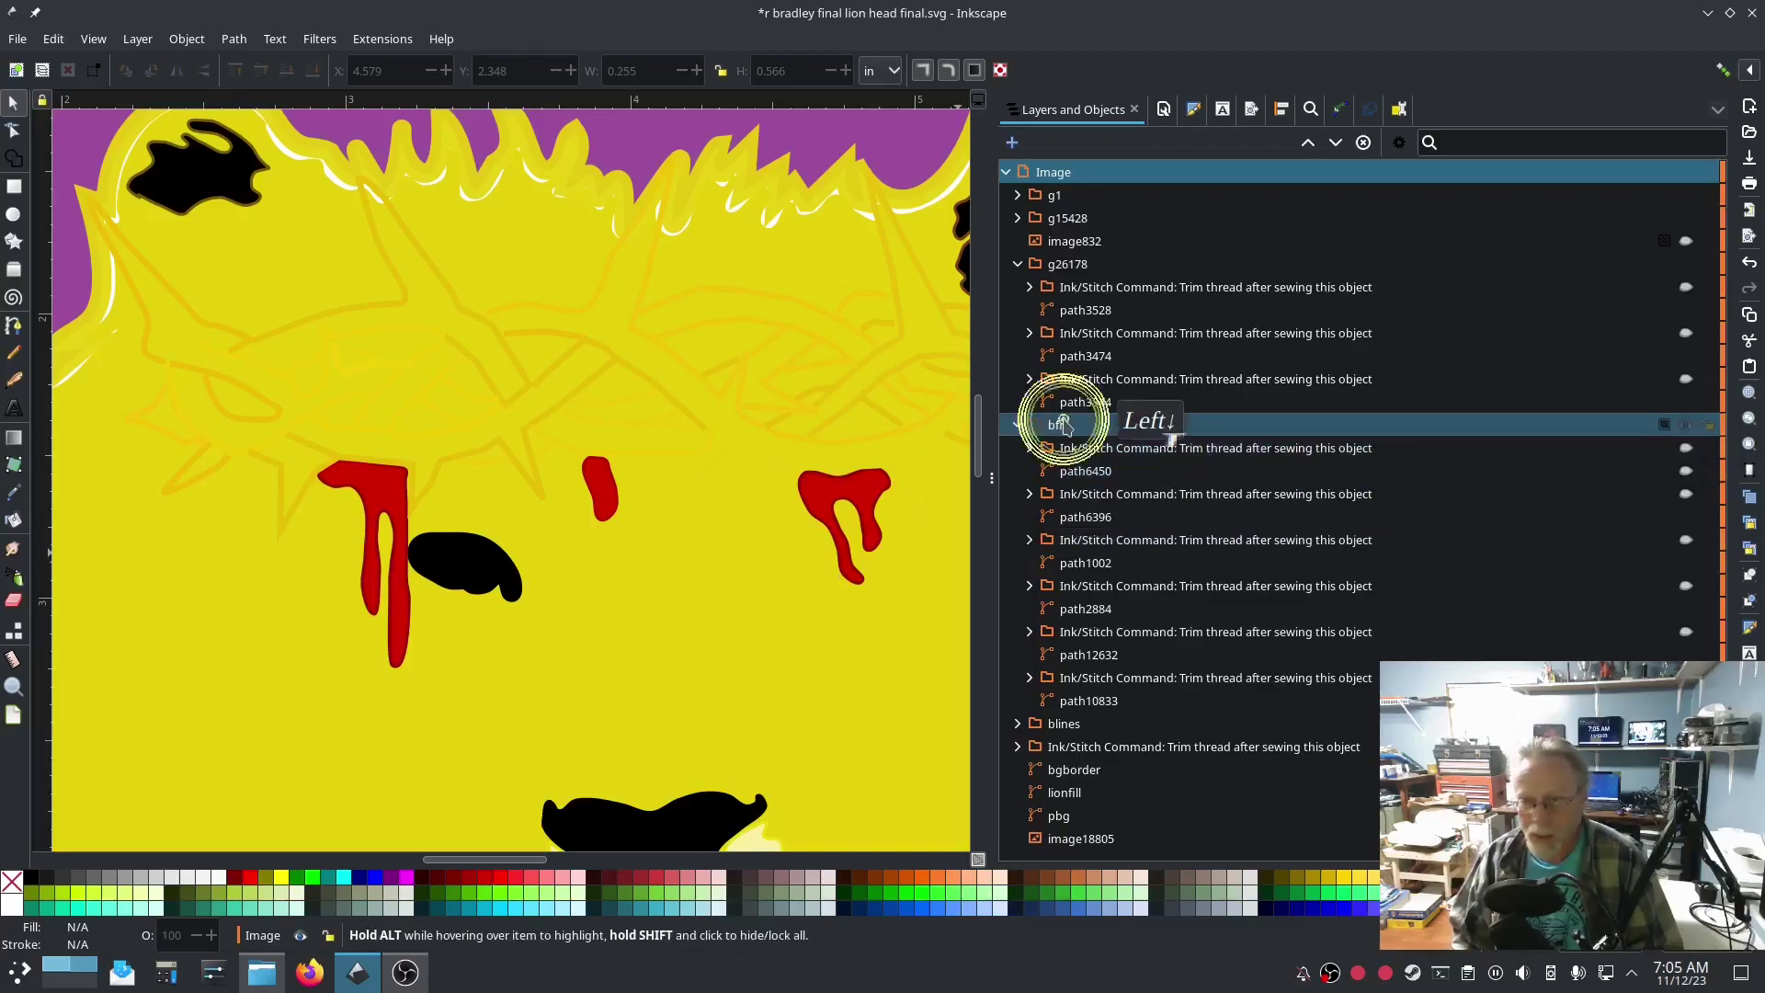
{"action": "left_click", "coordinate": [1688, 425]}
{"action": "left_click", "coordinate": [1688, 426]}
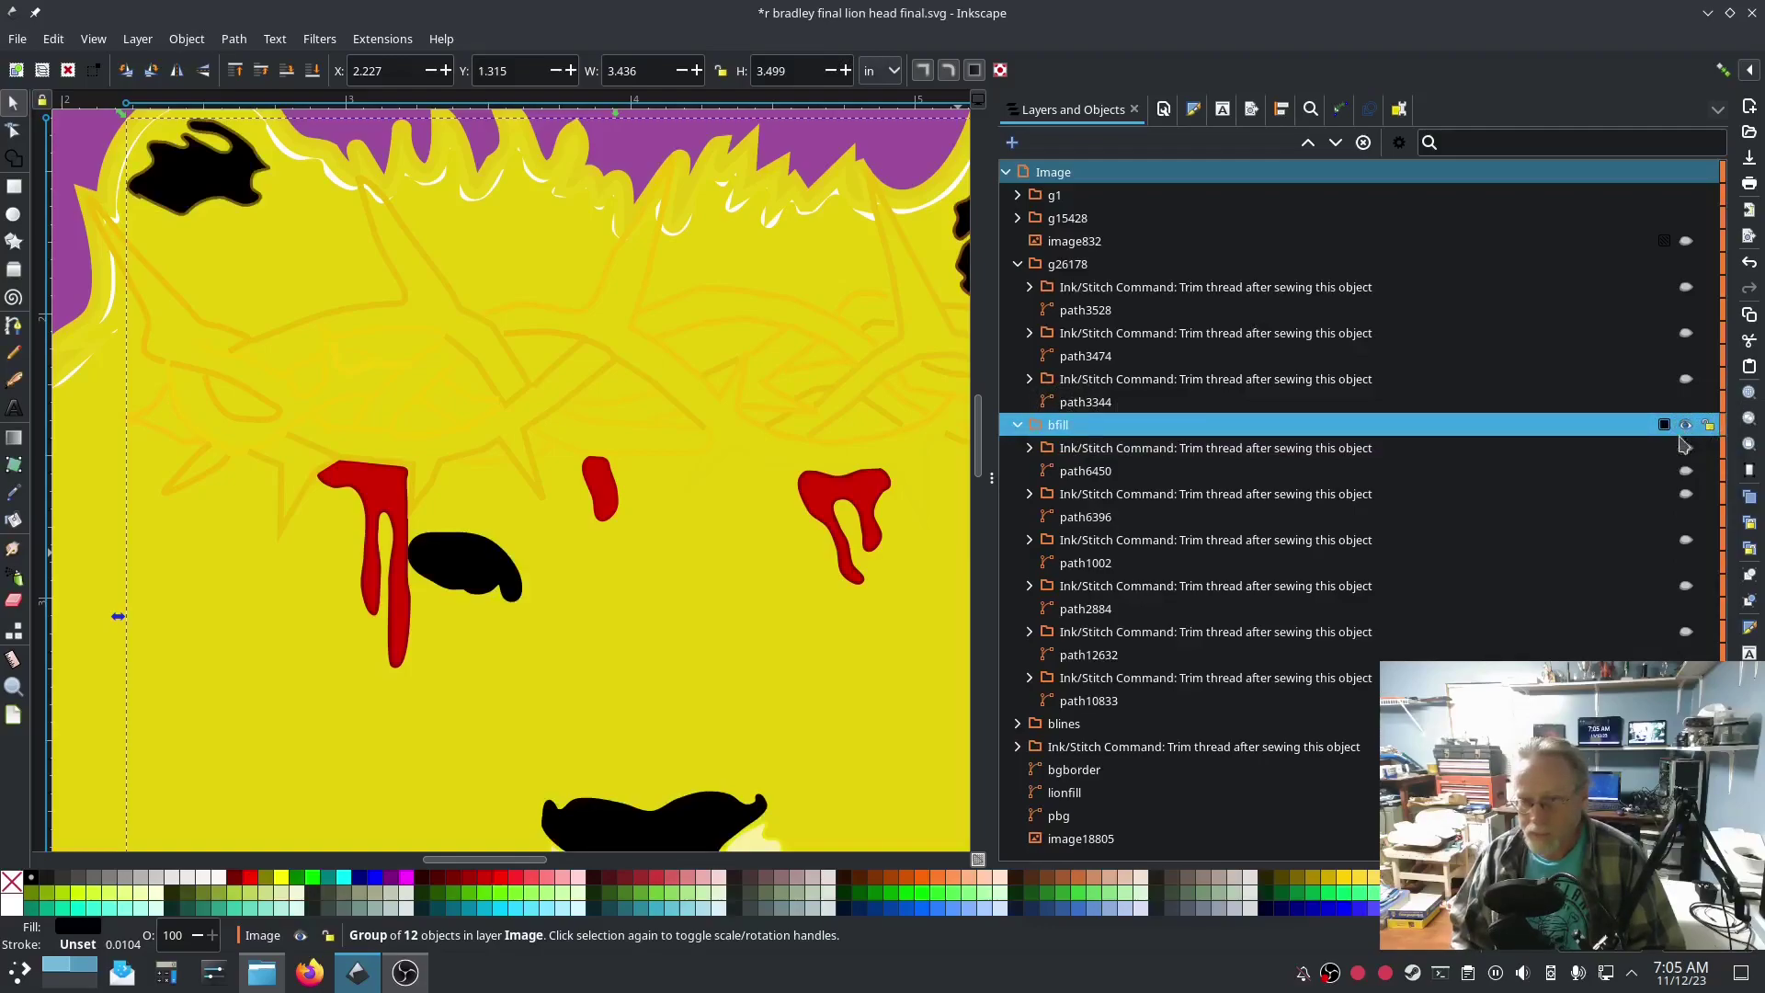
{"action": "left_click", "coordinate": [1687, 471]}
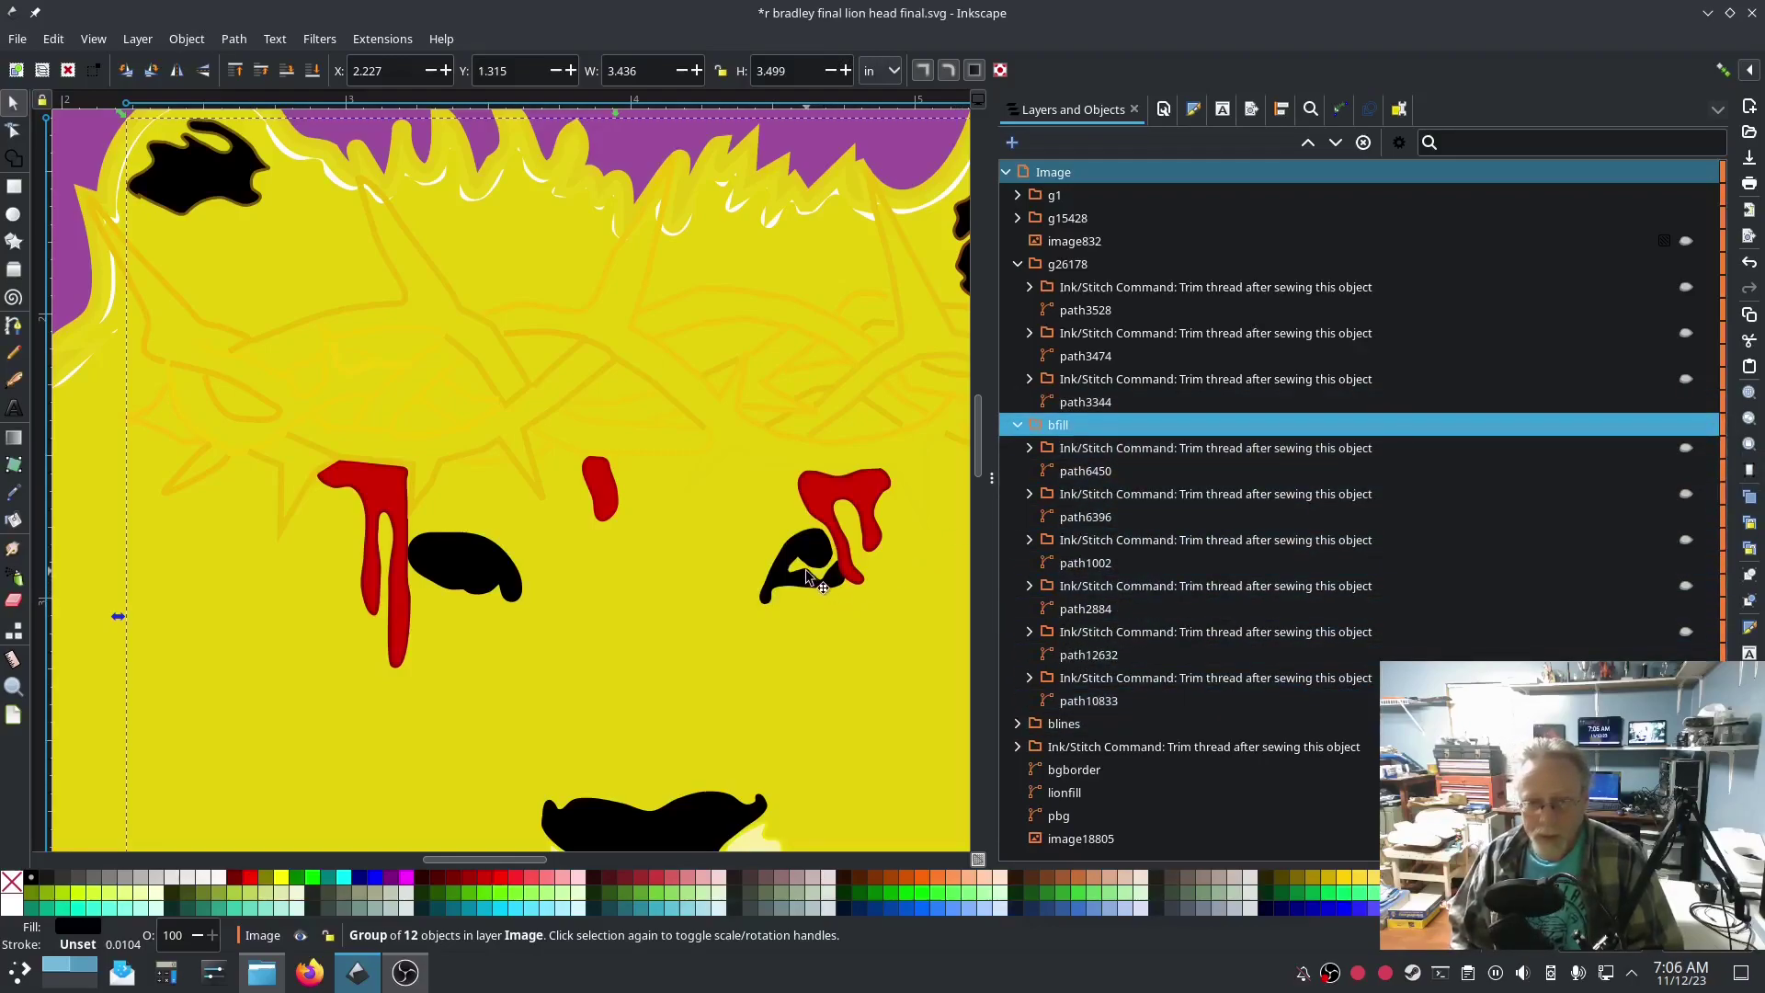
Step: Delete the nodes outlining the highlight cut-out inside the eye shape path6450
{"action": "scroll", "coordinate": [805, 574], "scroll_direction": "up", "scroll_amount": 3, "text": "ctrl"}
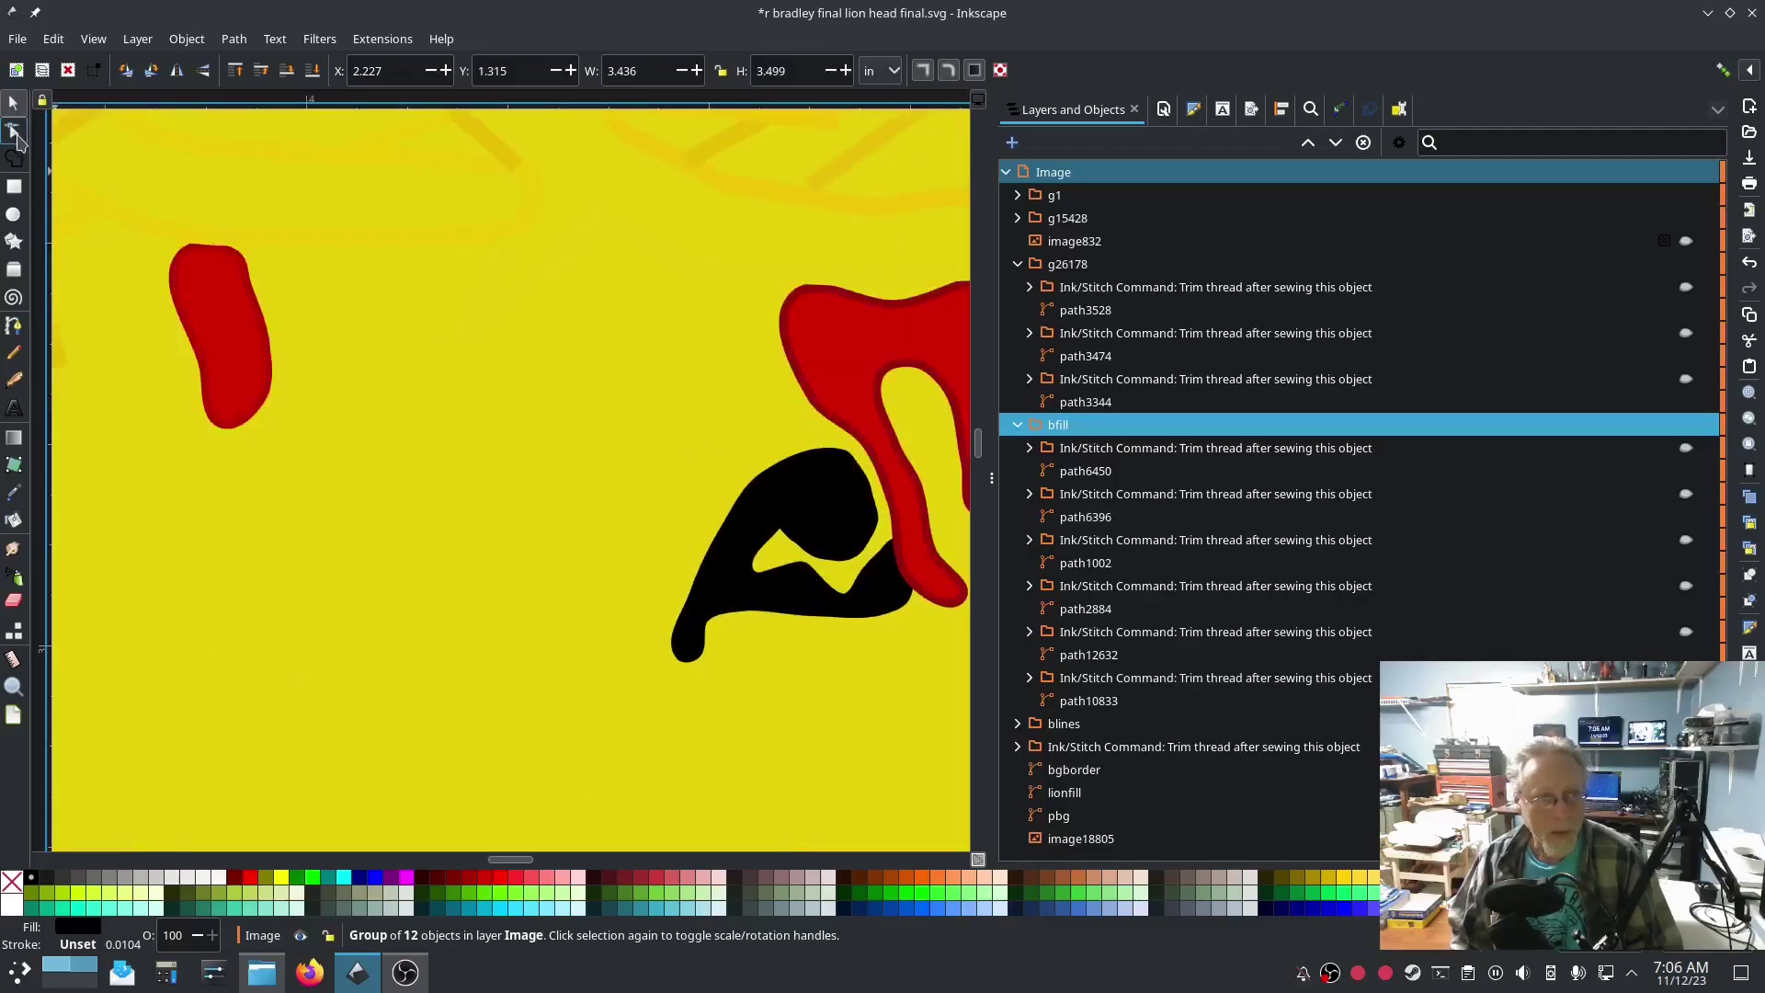
{"action": "left_click", "coordinate": [13, 131]}
{"action": "left_click", "coordinate": [799, 505]}
{"action": "middle_click", "coordinate": [801, 543]}
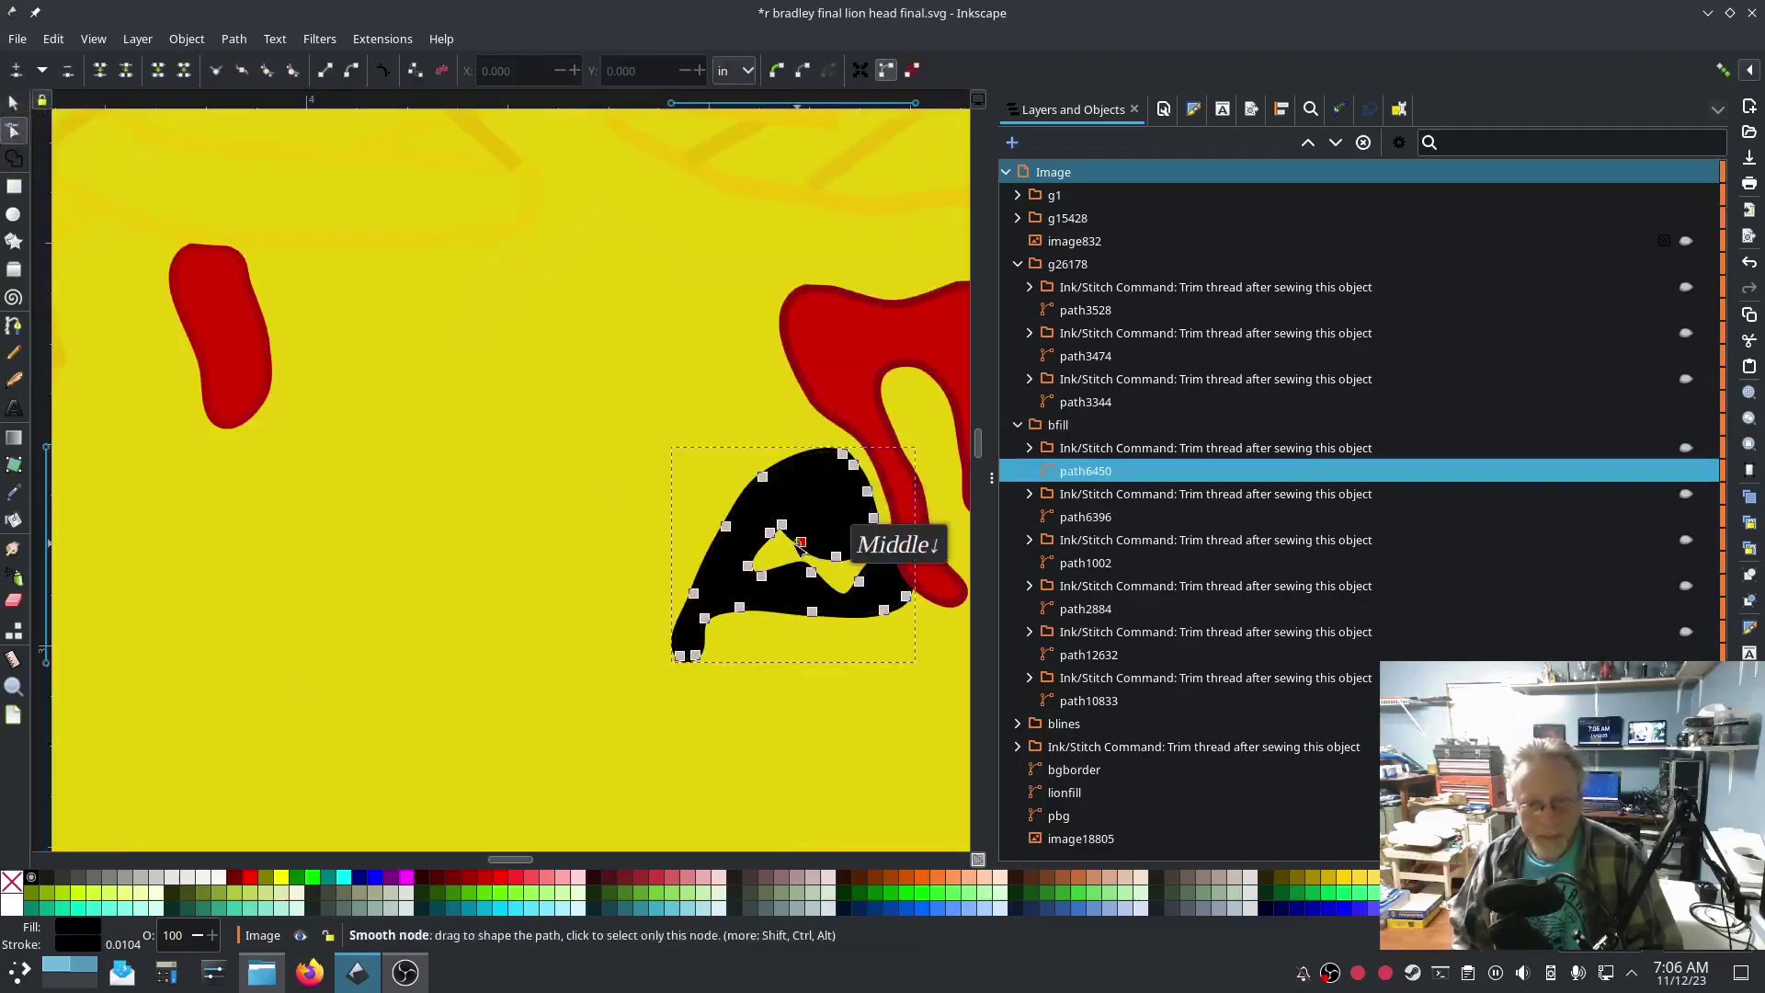
{"action": "left_click_drag", "start_coordinate": [796, 542], "coordinate": [595, 461]}
{"action": "left_click", "coordinate": [546, 486]}
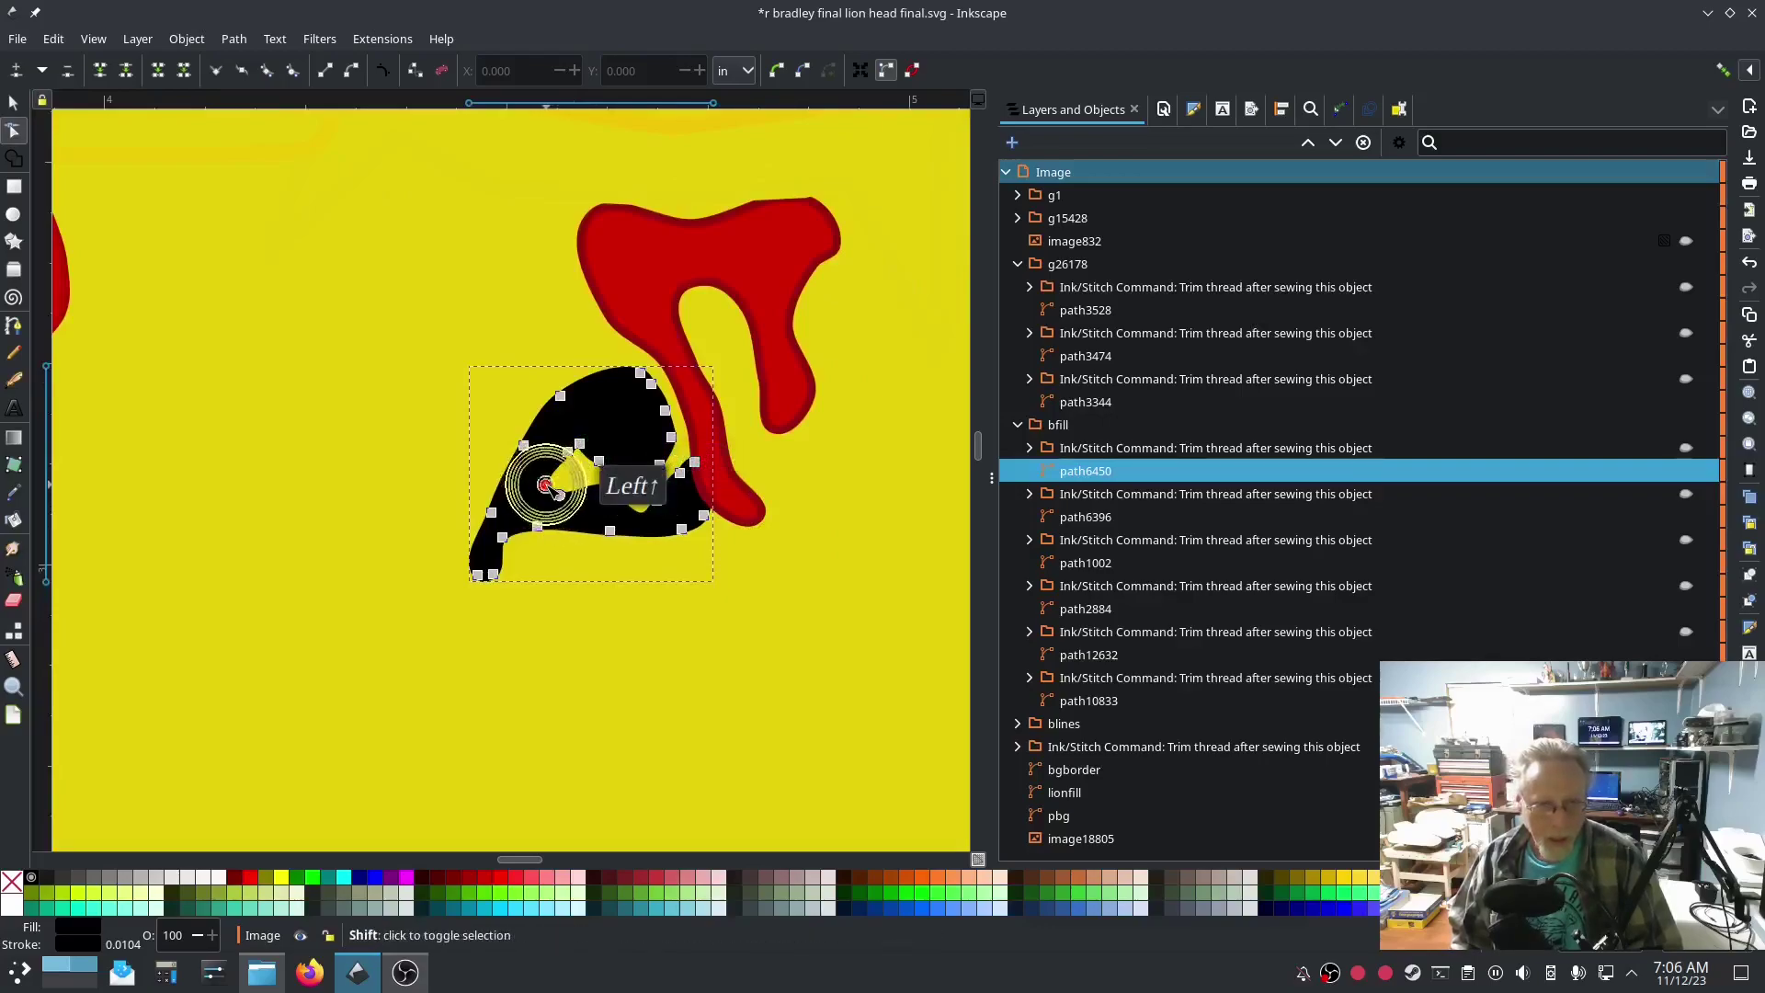
{"action": "left_click", "coordinate": [555, 492]}
{"action": "left_click", "coordinate": [549, 486], "text": "shift"}
{"action": "left_click", "coordinate": [564, 451], "text": "shift"}
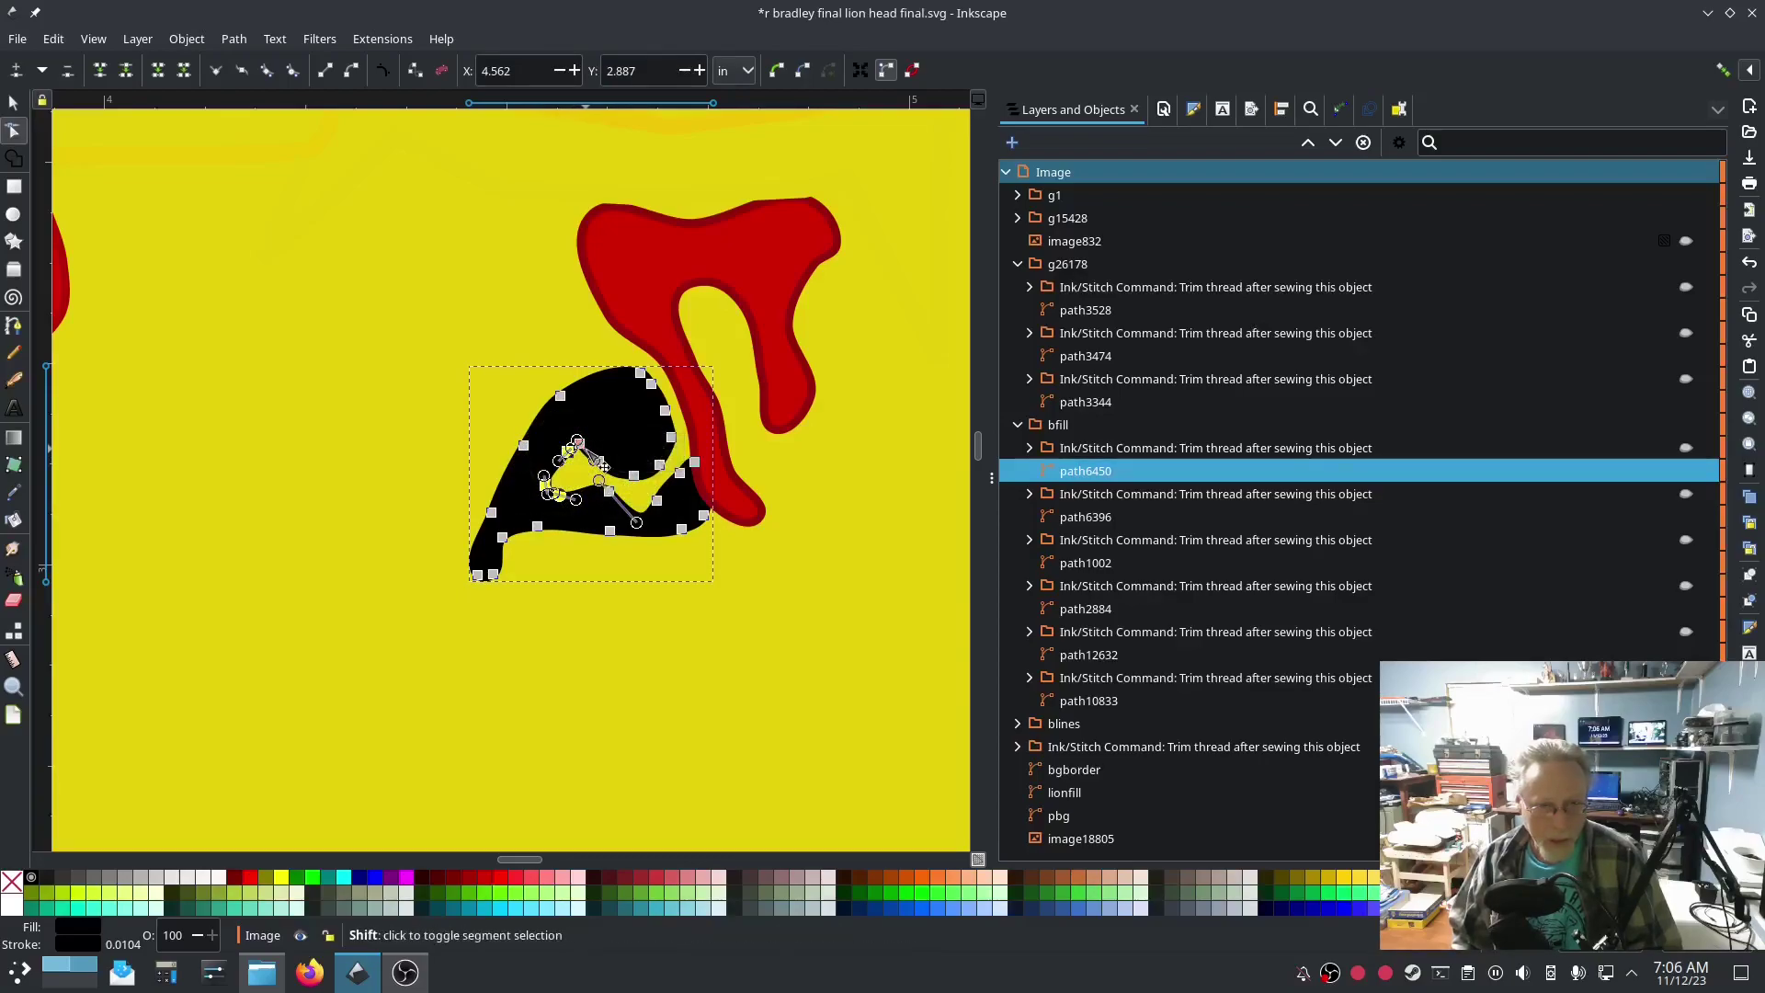
{"action": "left_click", "coordinate": [577, 443], "text": "shift"}
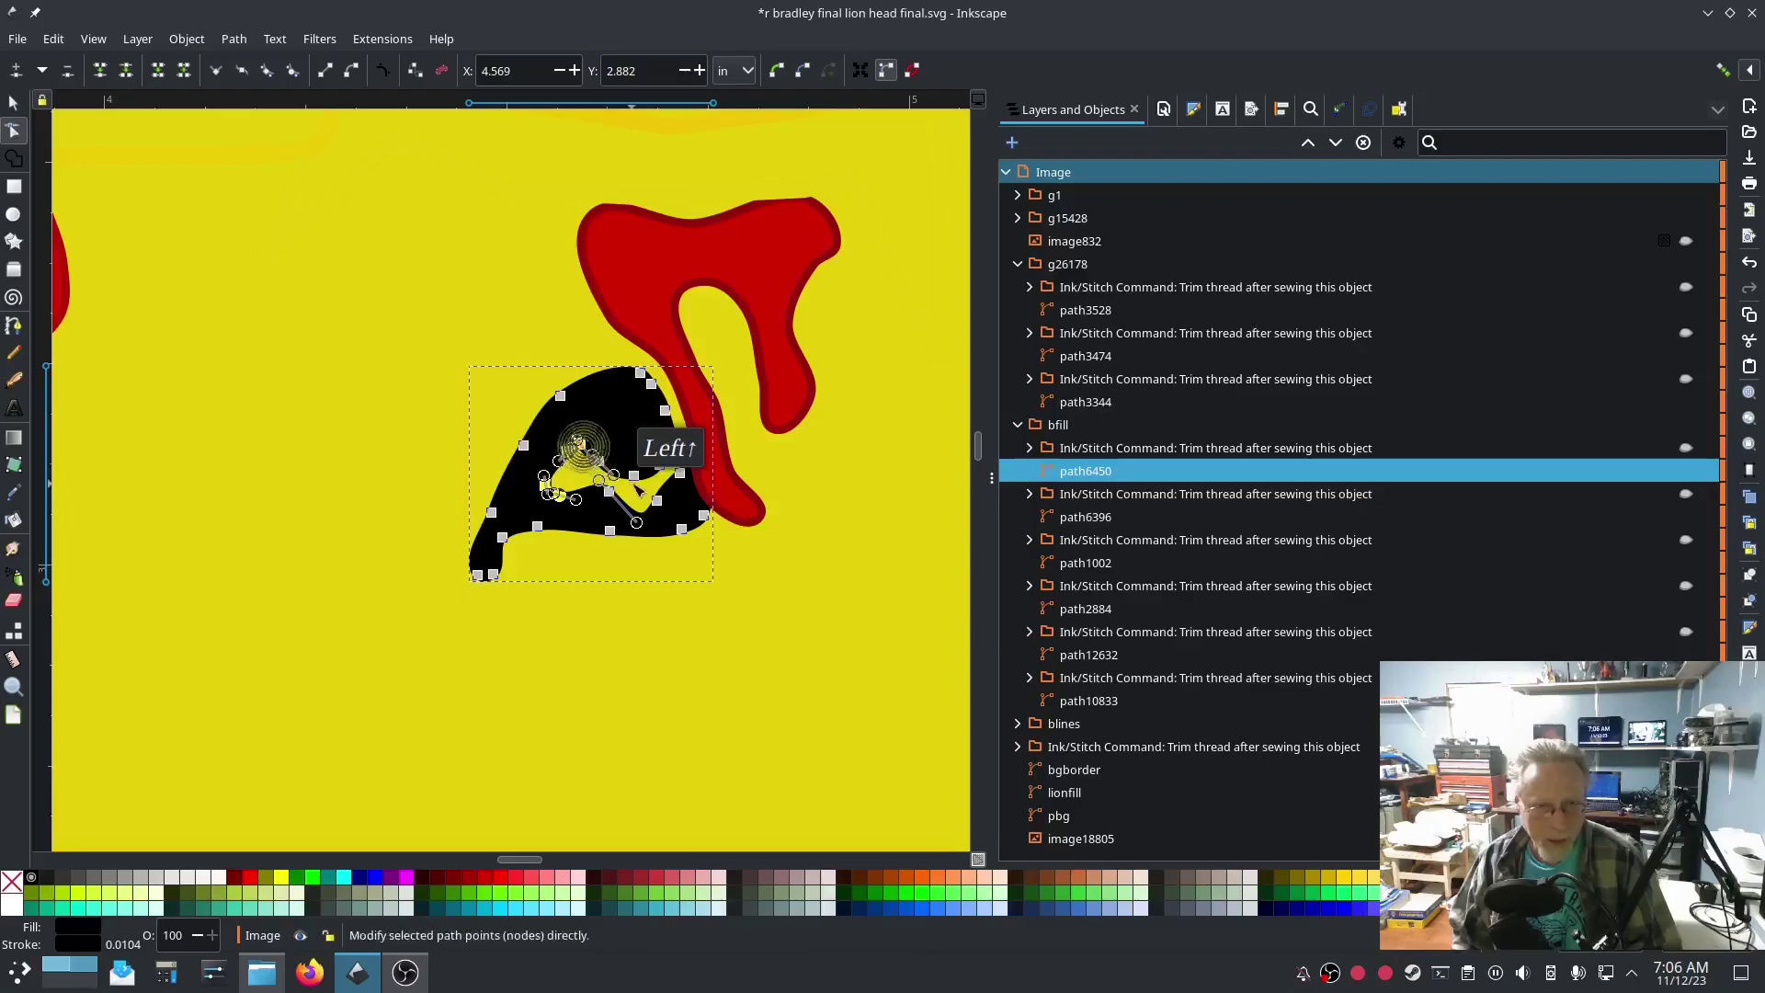
{"action": "left_click", "coordinate": [611, 492], "text": "shift"}
{"action": "left_click", "coordinate": [599, 462], "text": "shift"}
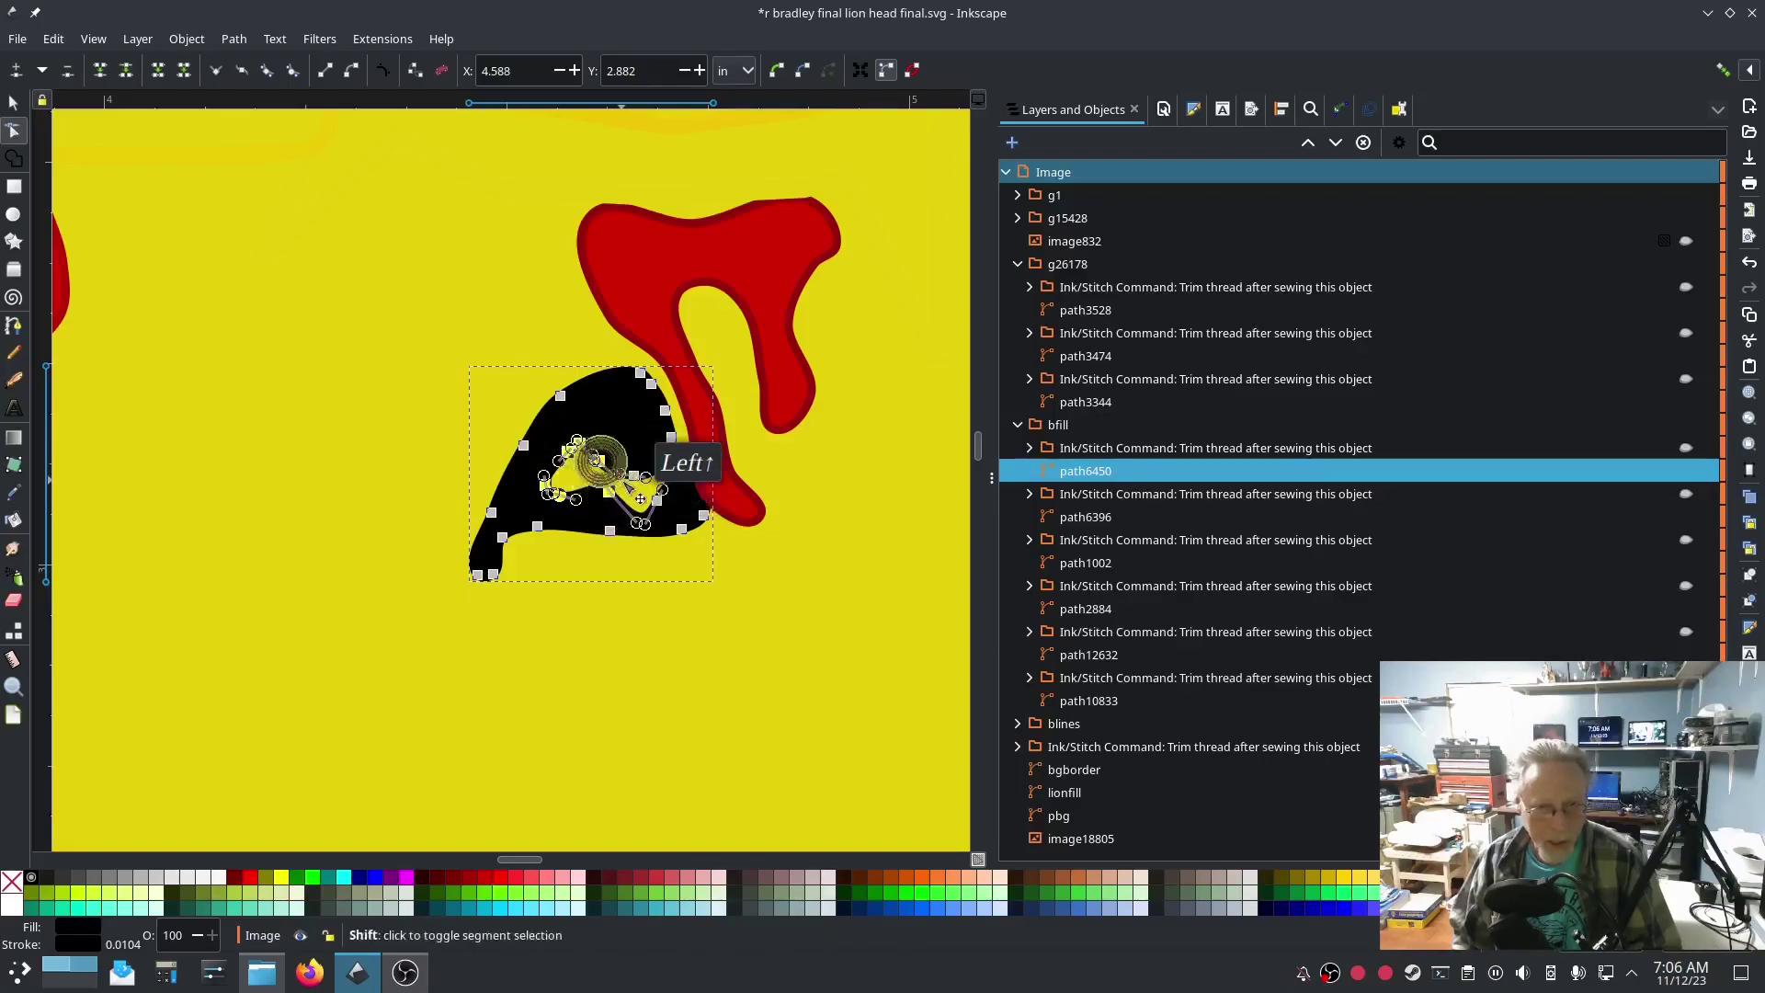
{"action": "left_click", "coordinate": [634, 476], "text": "shift"}
{"action": "left_click", "coordinate": [657, 500], "text": "shift"}
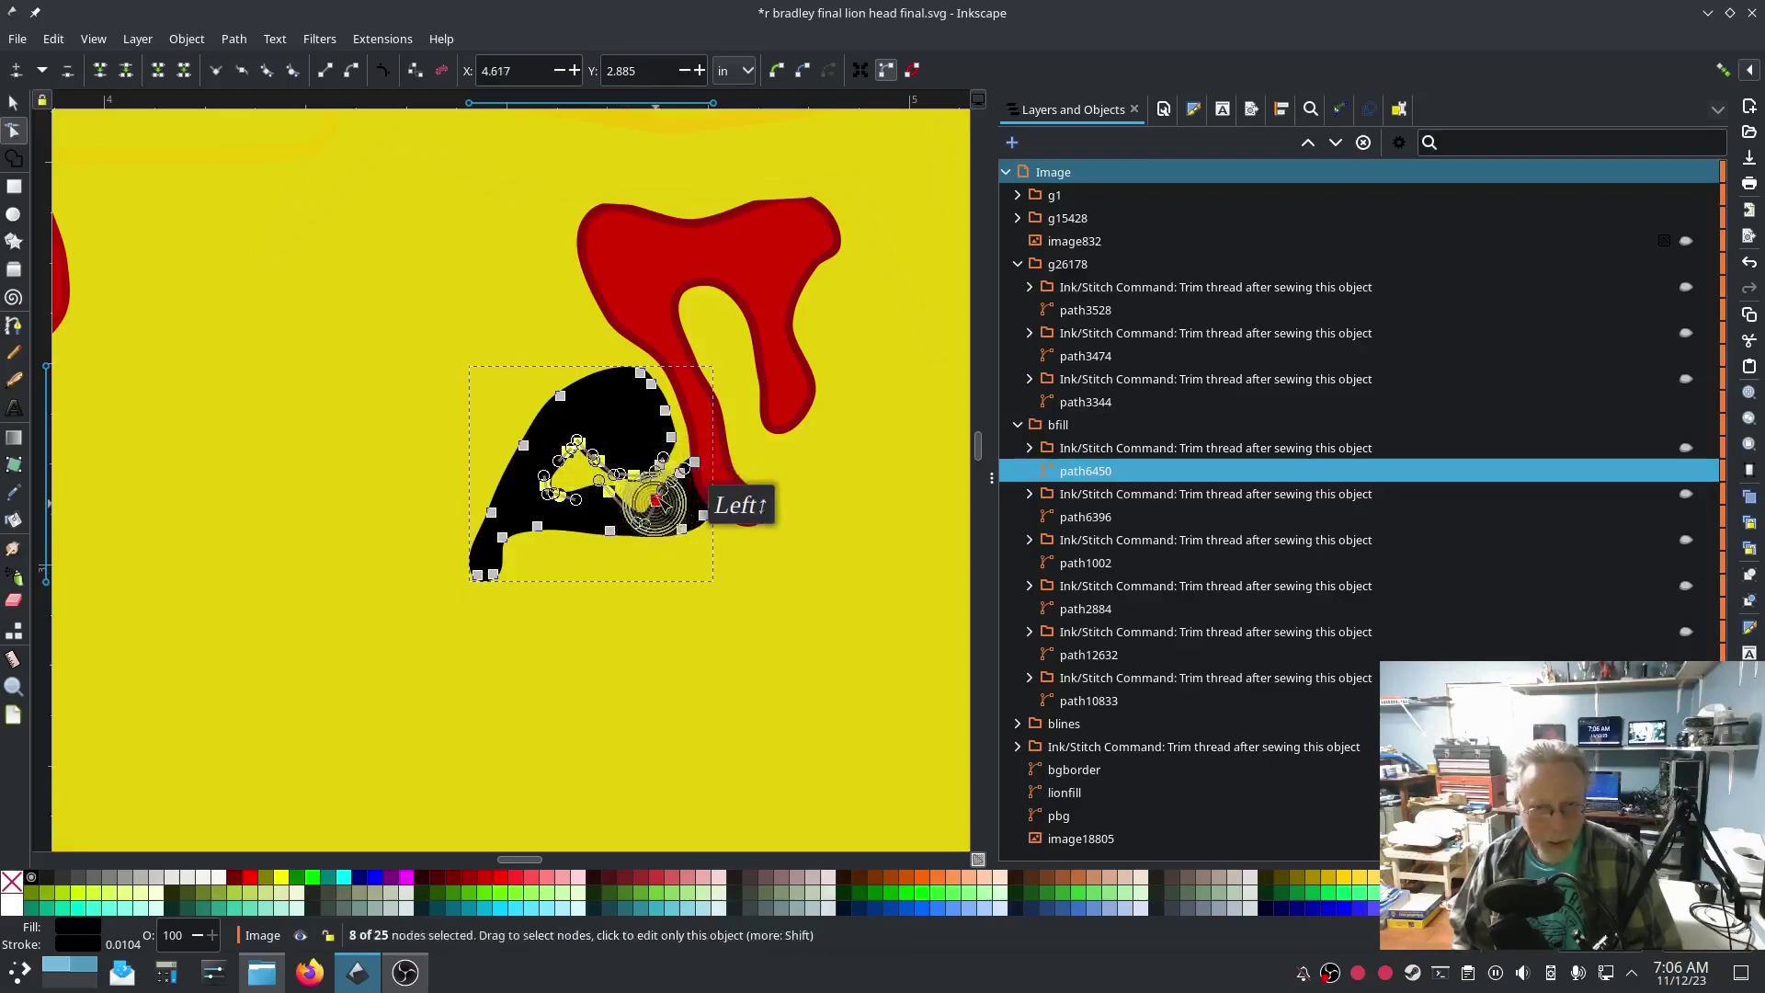
{"action": "left_click", "coordinate": [662, 462], "text": "shift"}
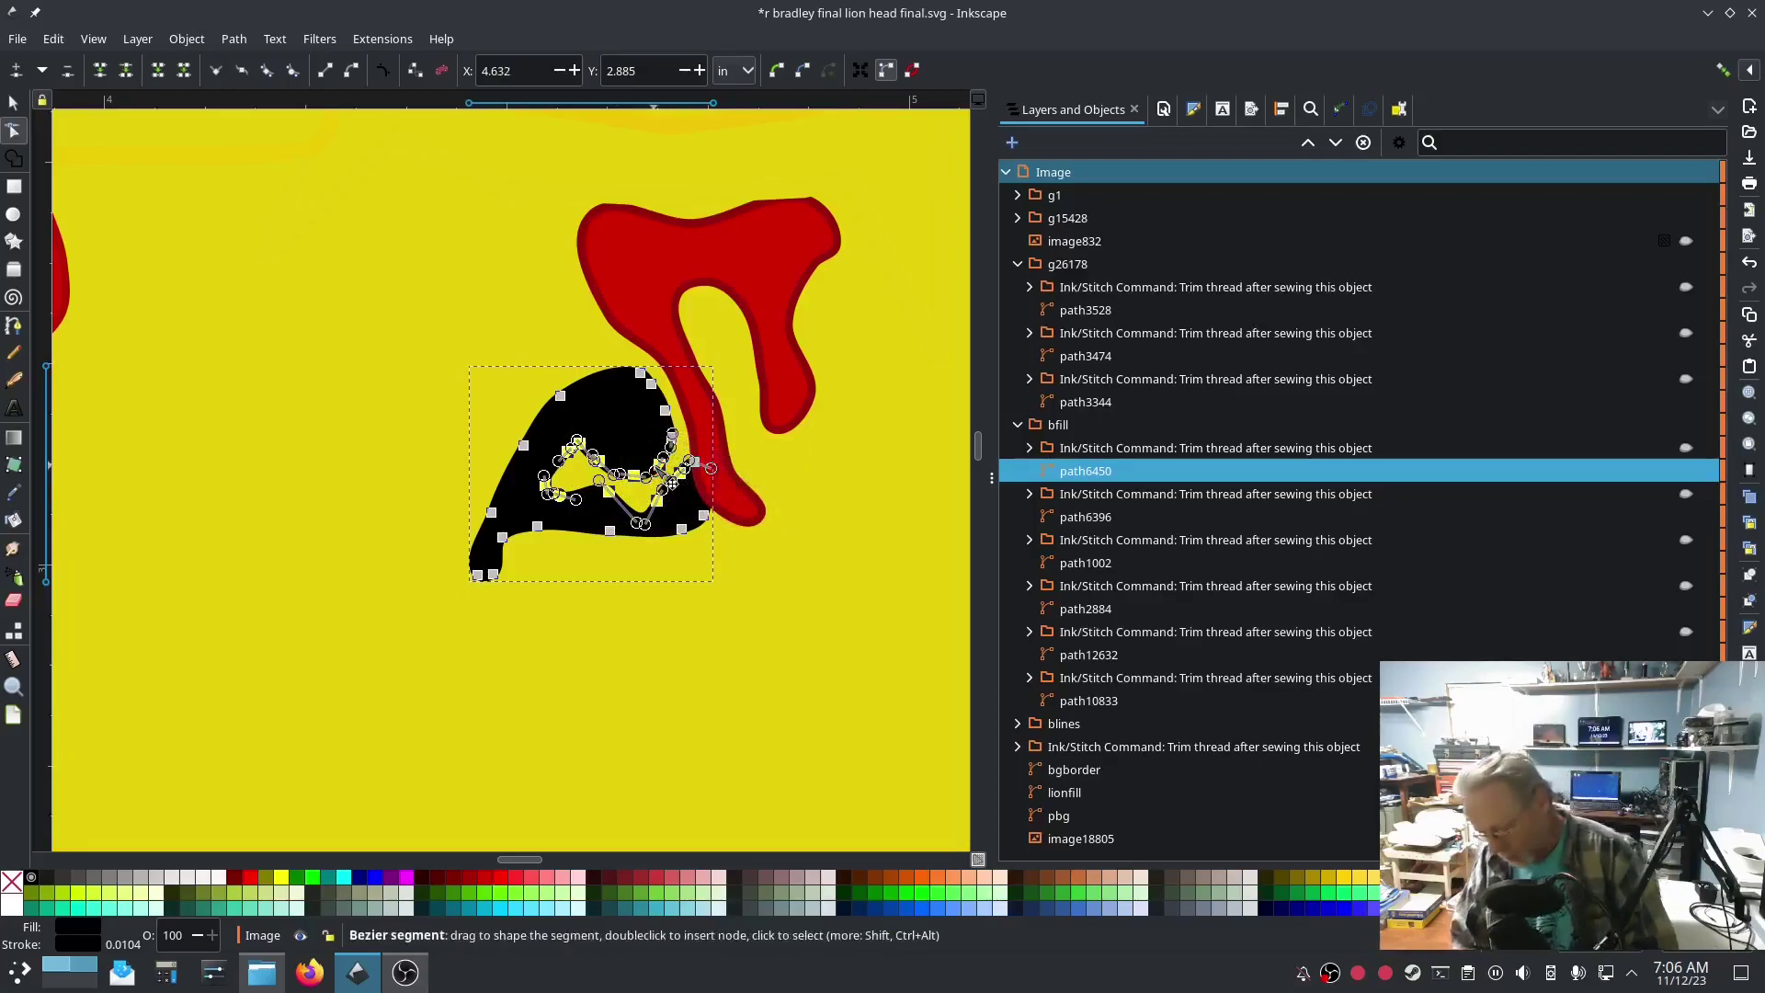
{"action": "key", "text": "Delete"}
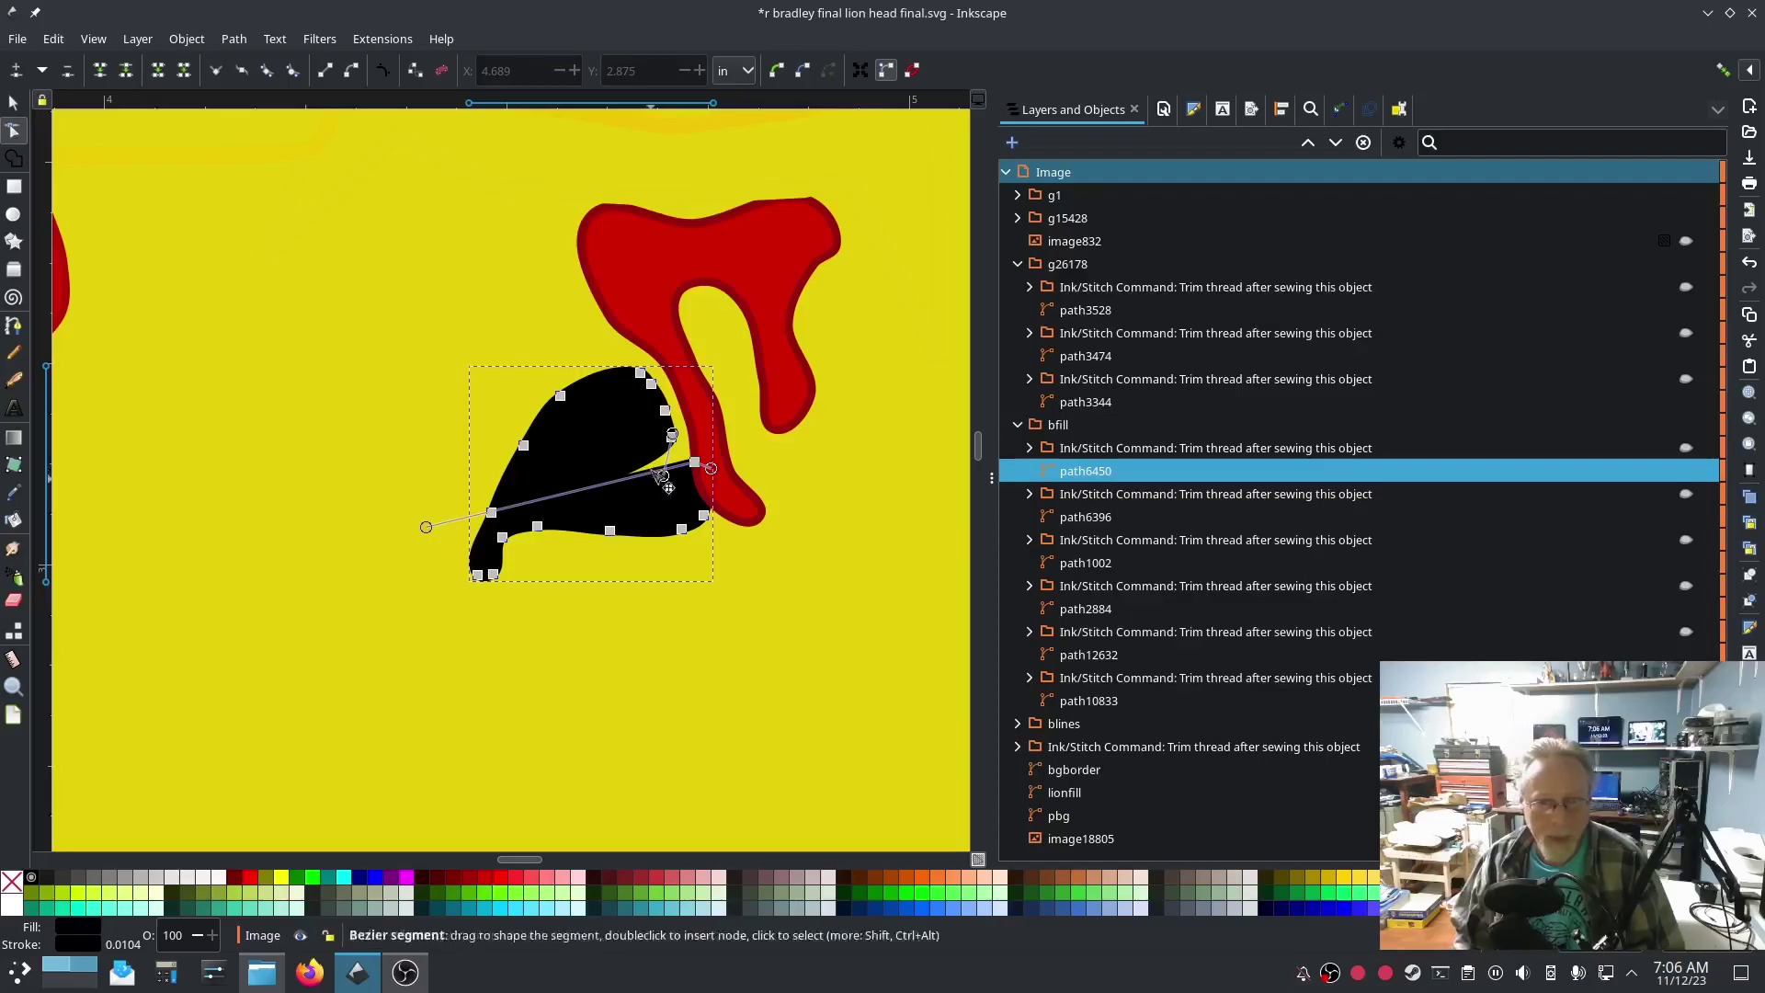
Step: Make the two nodes at the remaining notch in path6450 corner nodes to close the eye shape, and deselect it
{"action": "left_click", "coordinate": [694, 462]}
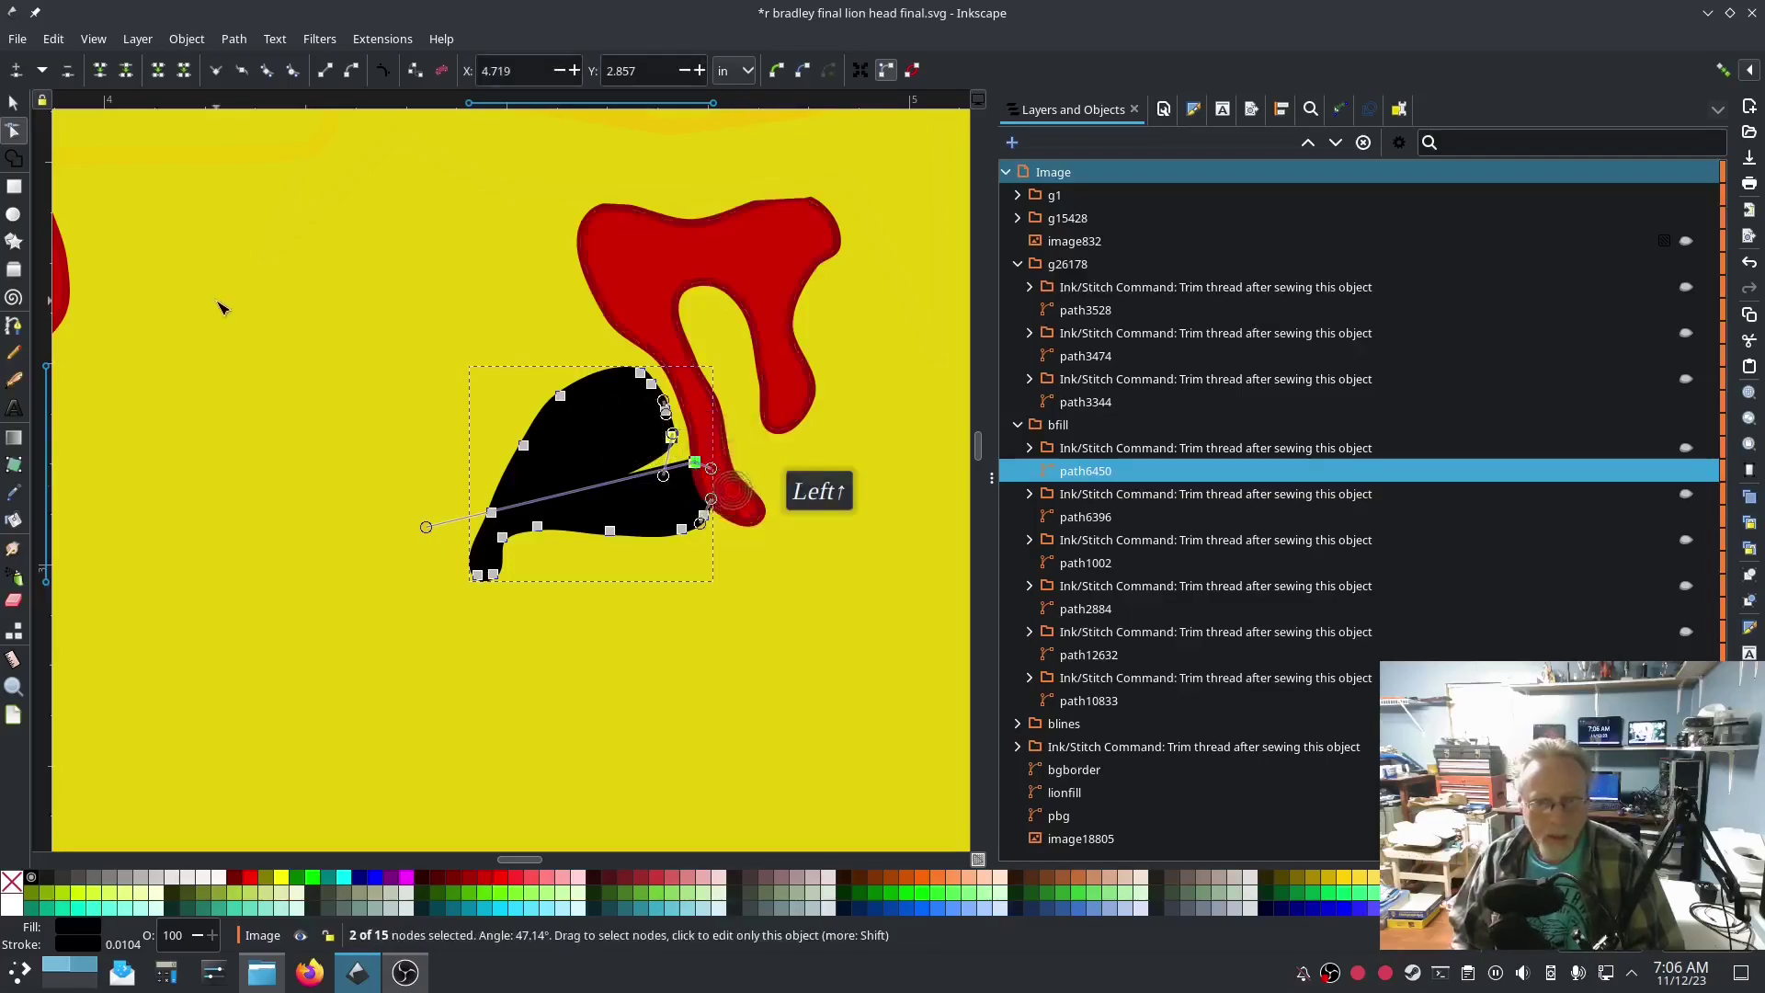
{"action": "left_click", "coordinate": [215, 73]}
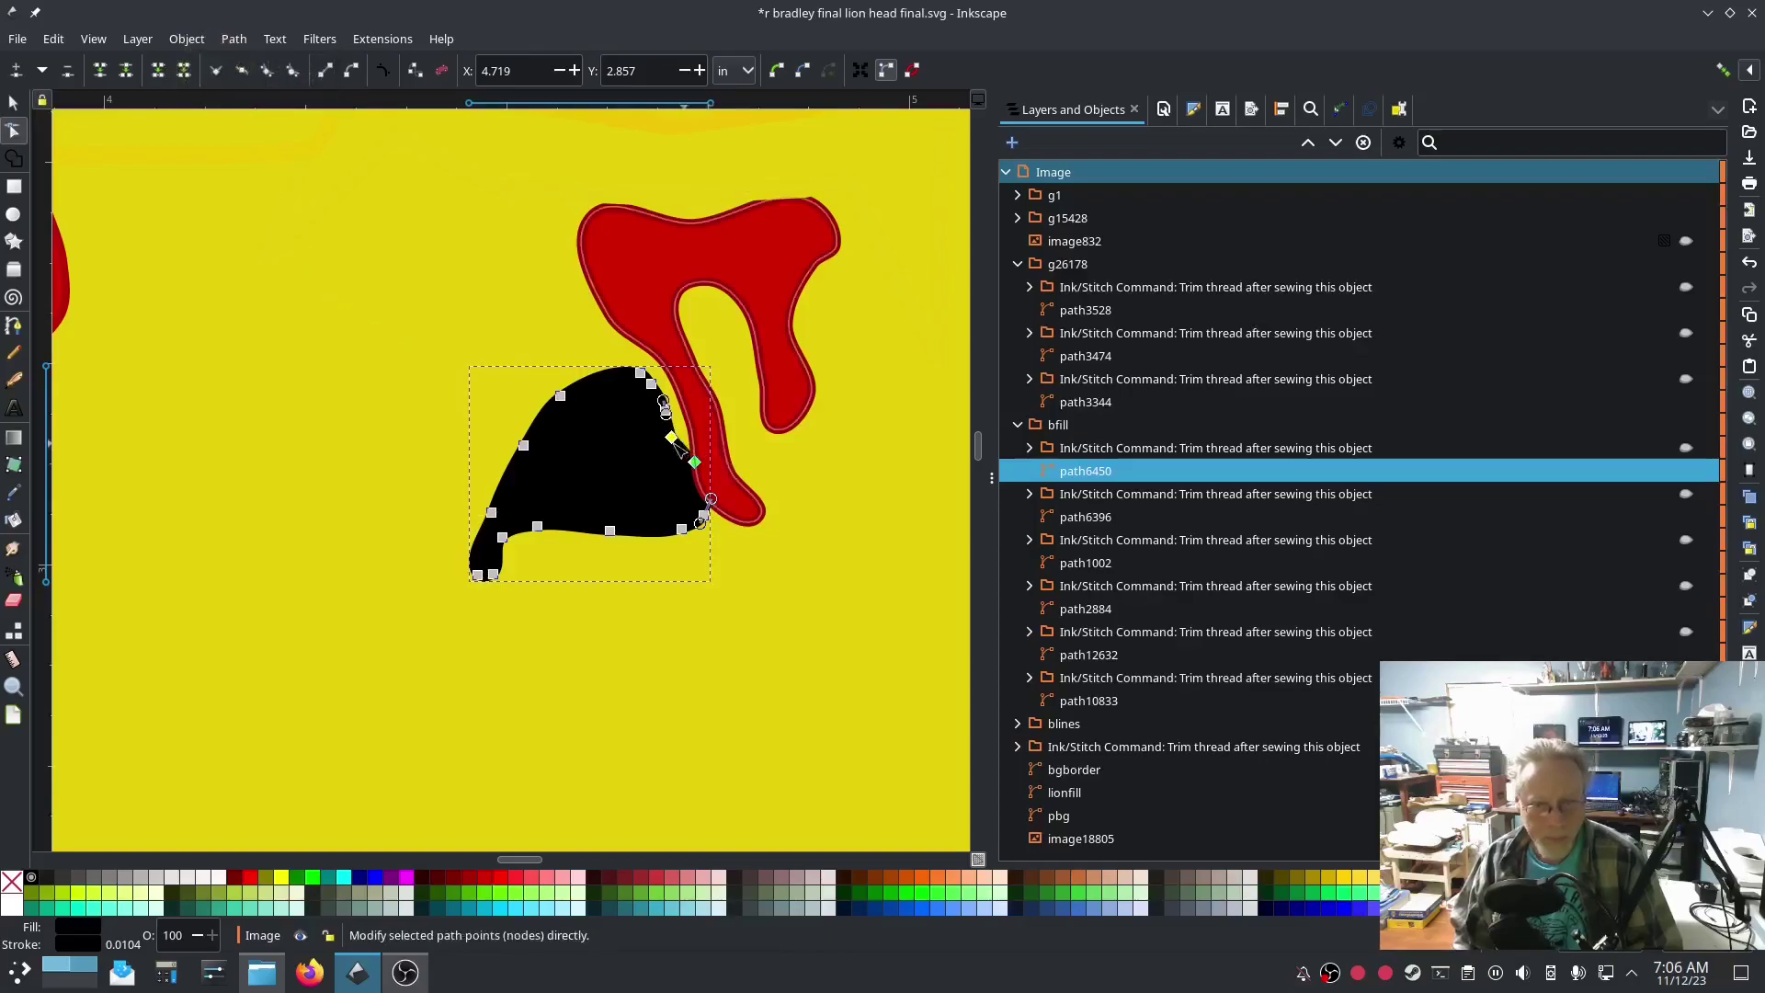
{"action": "left_click", "coordinate": [455, 311]}
{"action": "scroll", "coordinate": [468, 471], "scroll_direction": "down", "scroll_amount": 4}
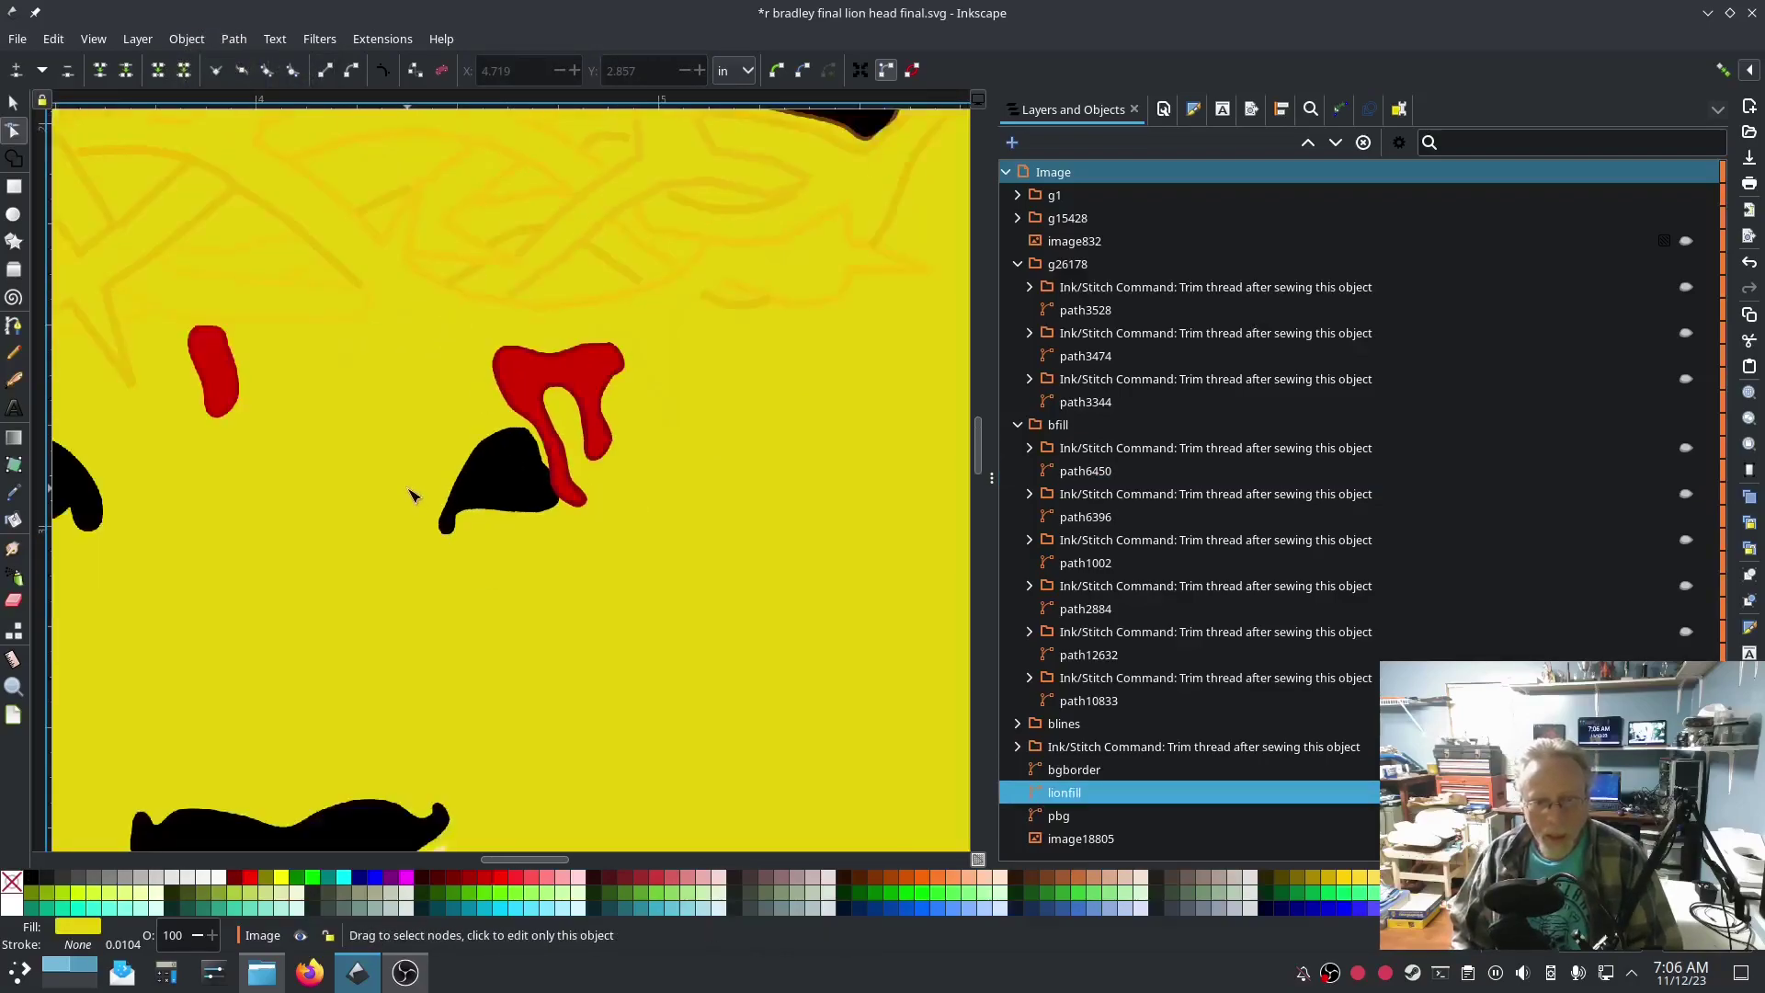
{"action": "left_click_drag", "start_coordinate": [406, 501], "coordinate": [578, 497]}
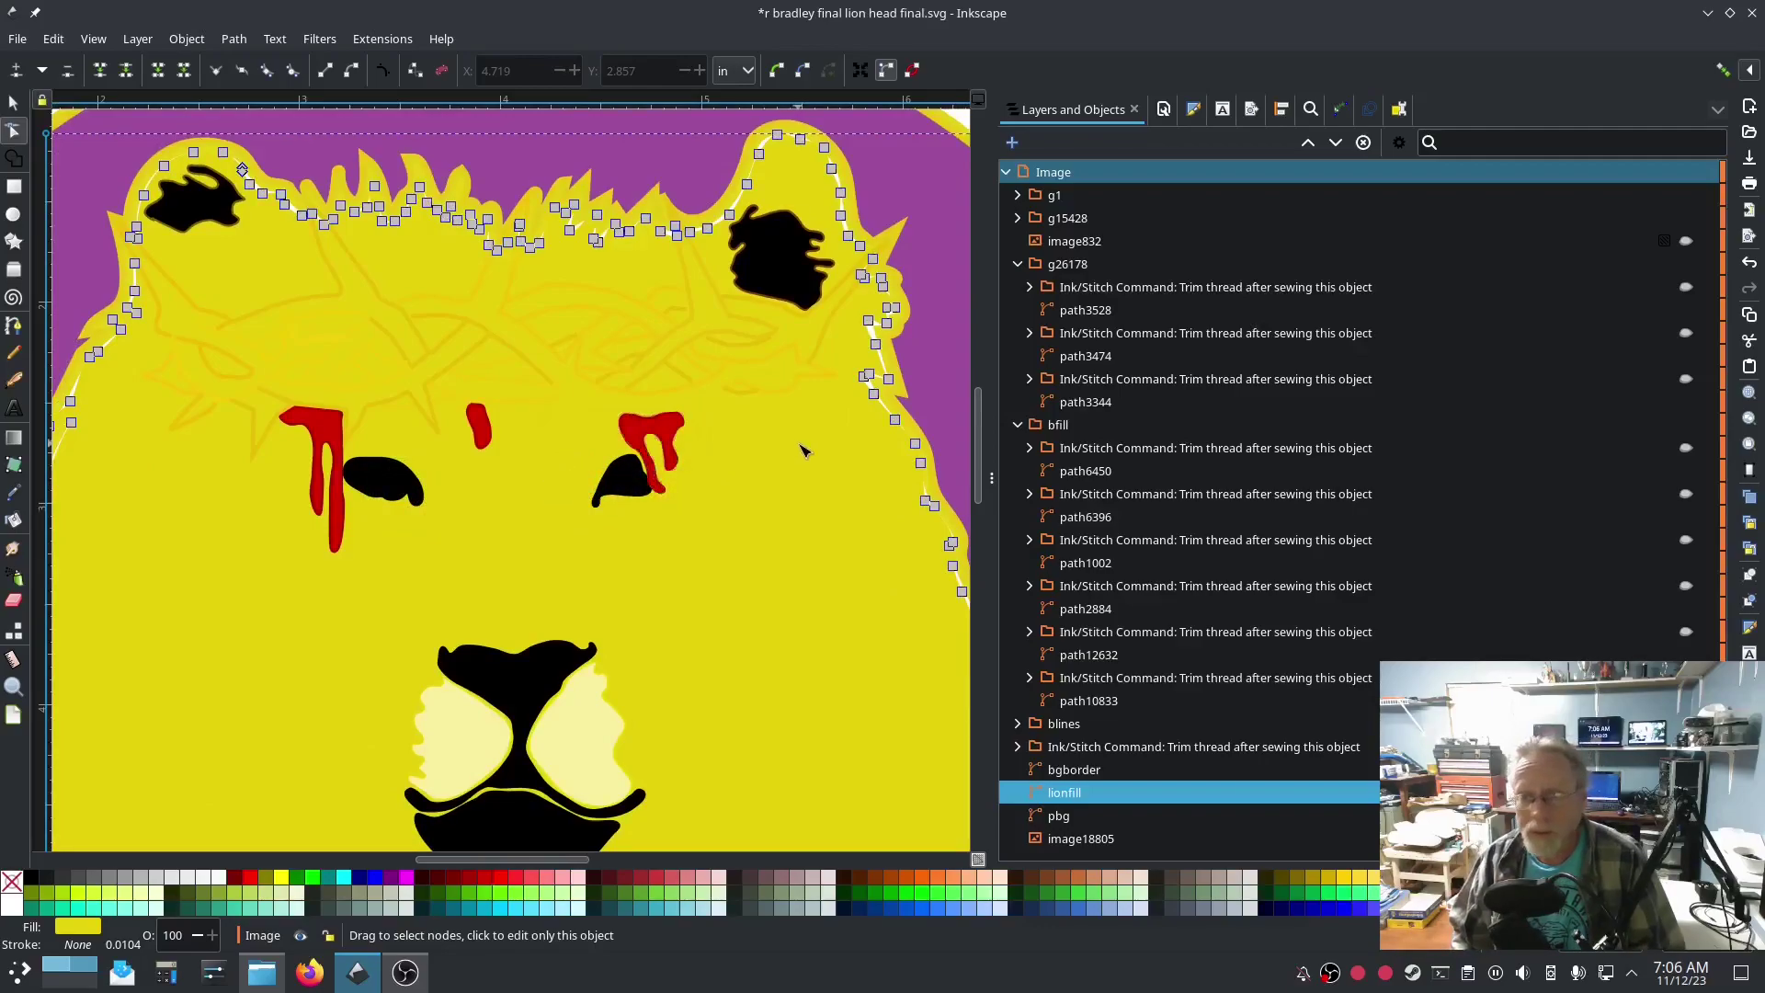
Step: Remove the stroke from the bfill group and set its fill to flat colour
{"action": "left_click", "coordinate": [1117, 423]}
{"action": "left_click", "coordinate": [1193, 111]}
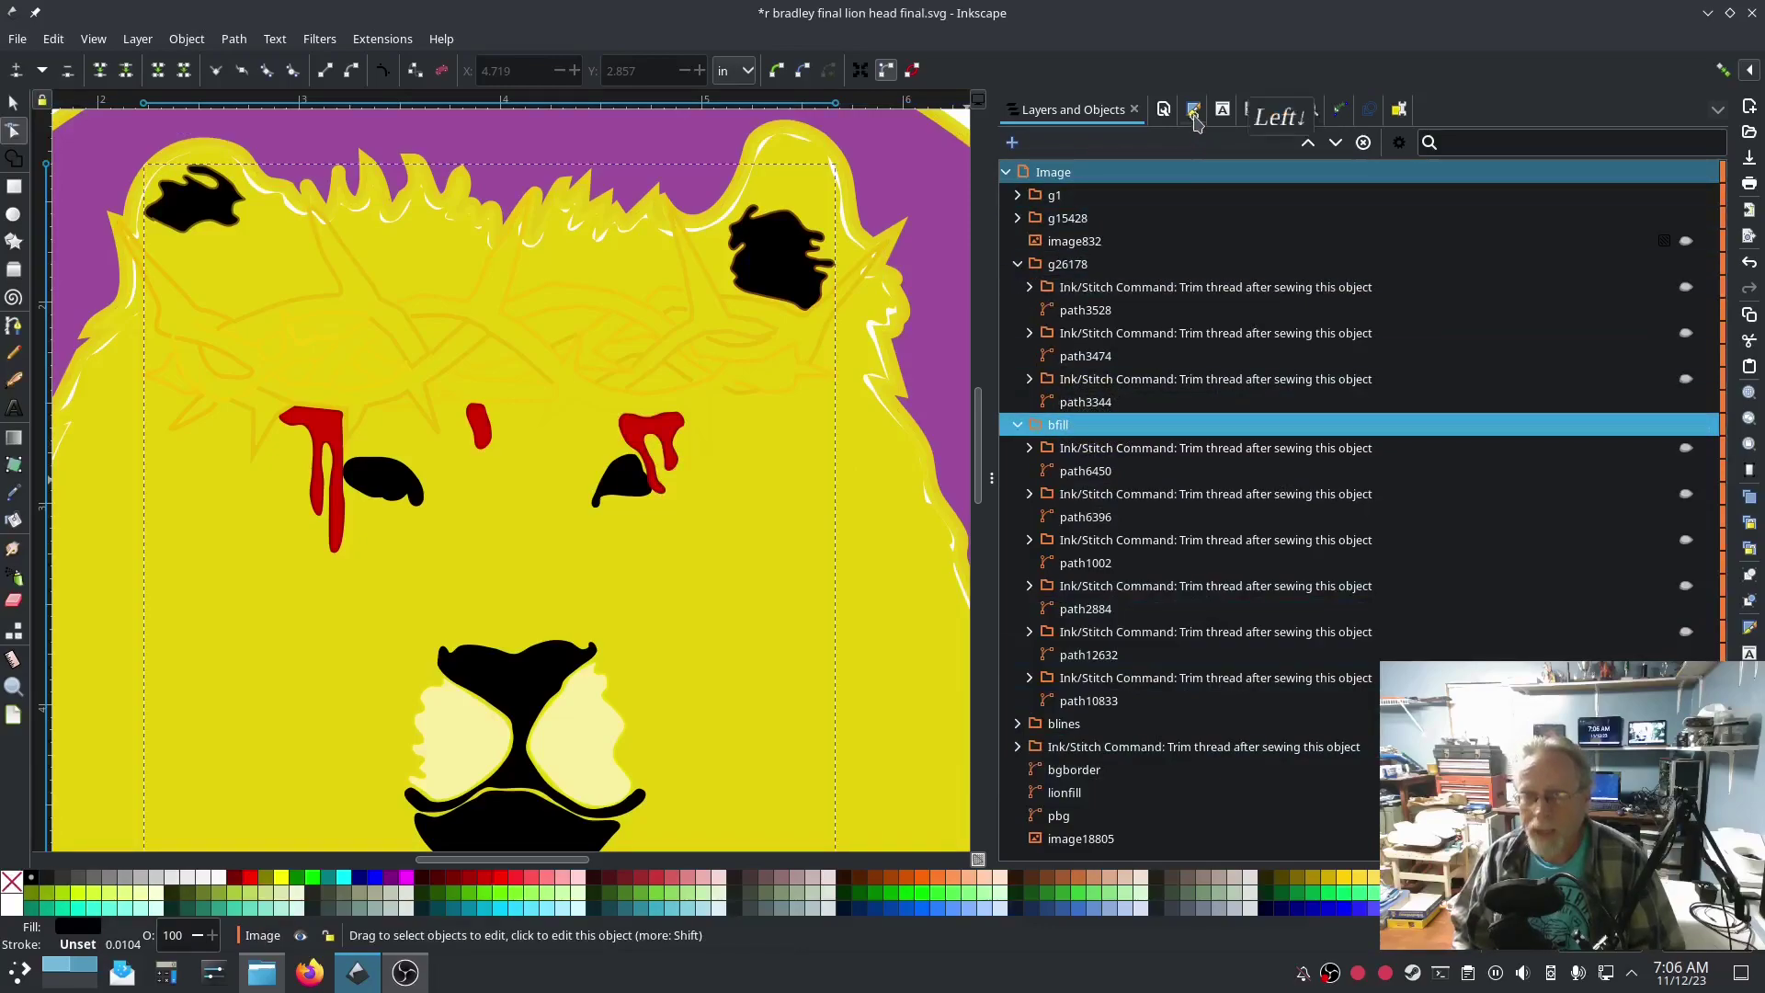
{"action": "left_click", "coordinate": [1093, 144]}
{"action": "left_click", "coordinate": [1015, 177]}
{"action": "left_click", "coordinate": [1044, 177]}
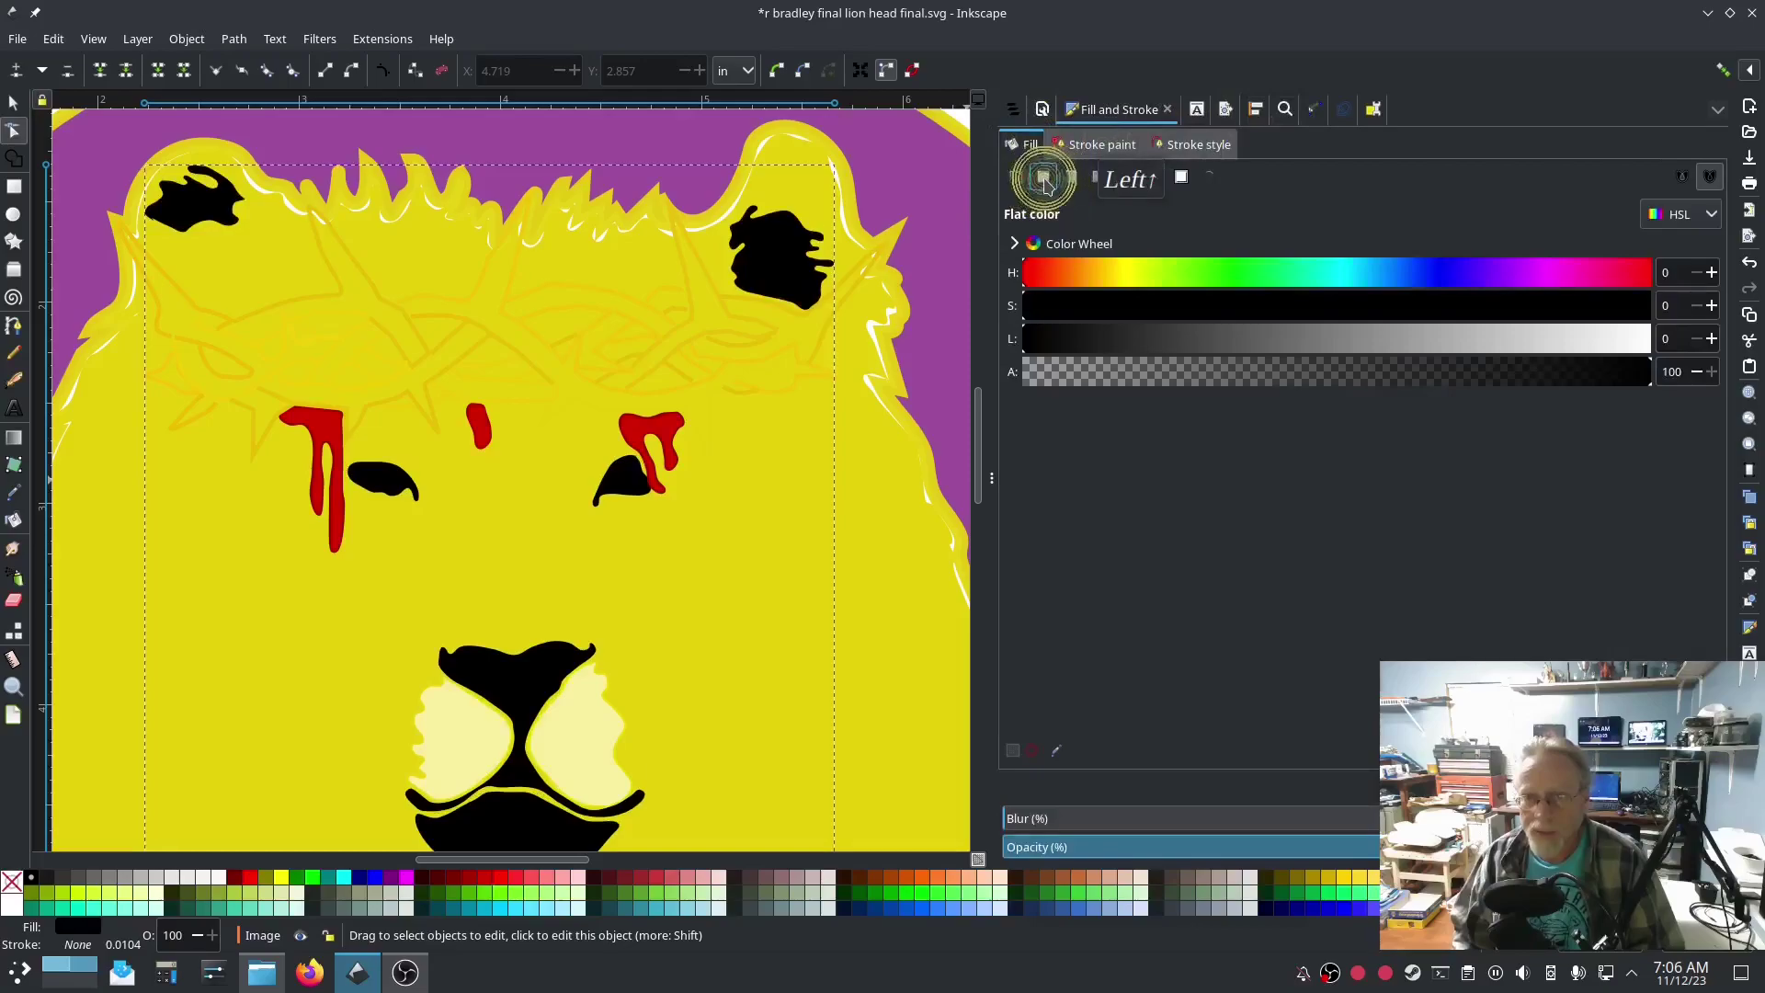
Step: Select the blines group of black fur lines and open its Ink/Stitch embroidery parameters
{"action": "scroll", "coordinate": [913, 604], "scroll_direction": "down", "scroll_amount": 2, "text": "ctrl"}
{"action": "left_click_drag", "start_coordinate": [926, 635], "coordinate": [837, 540]}
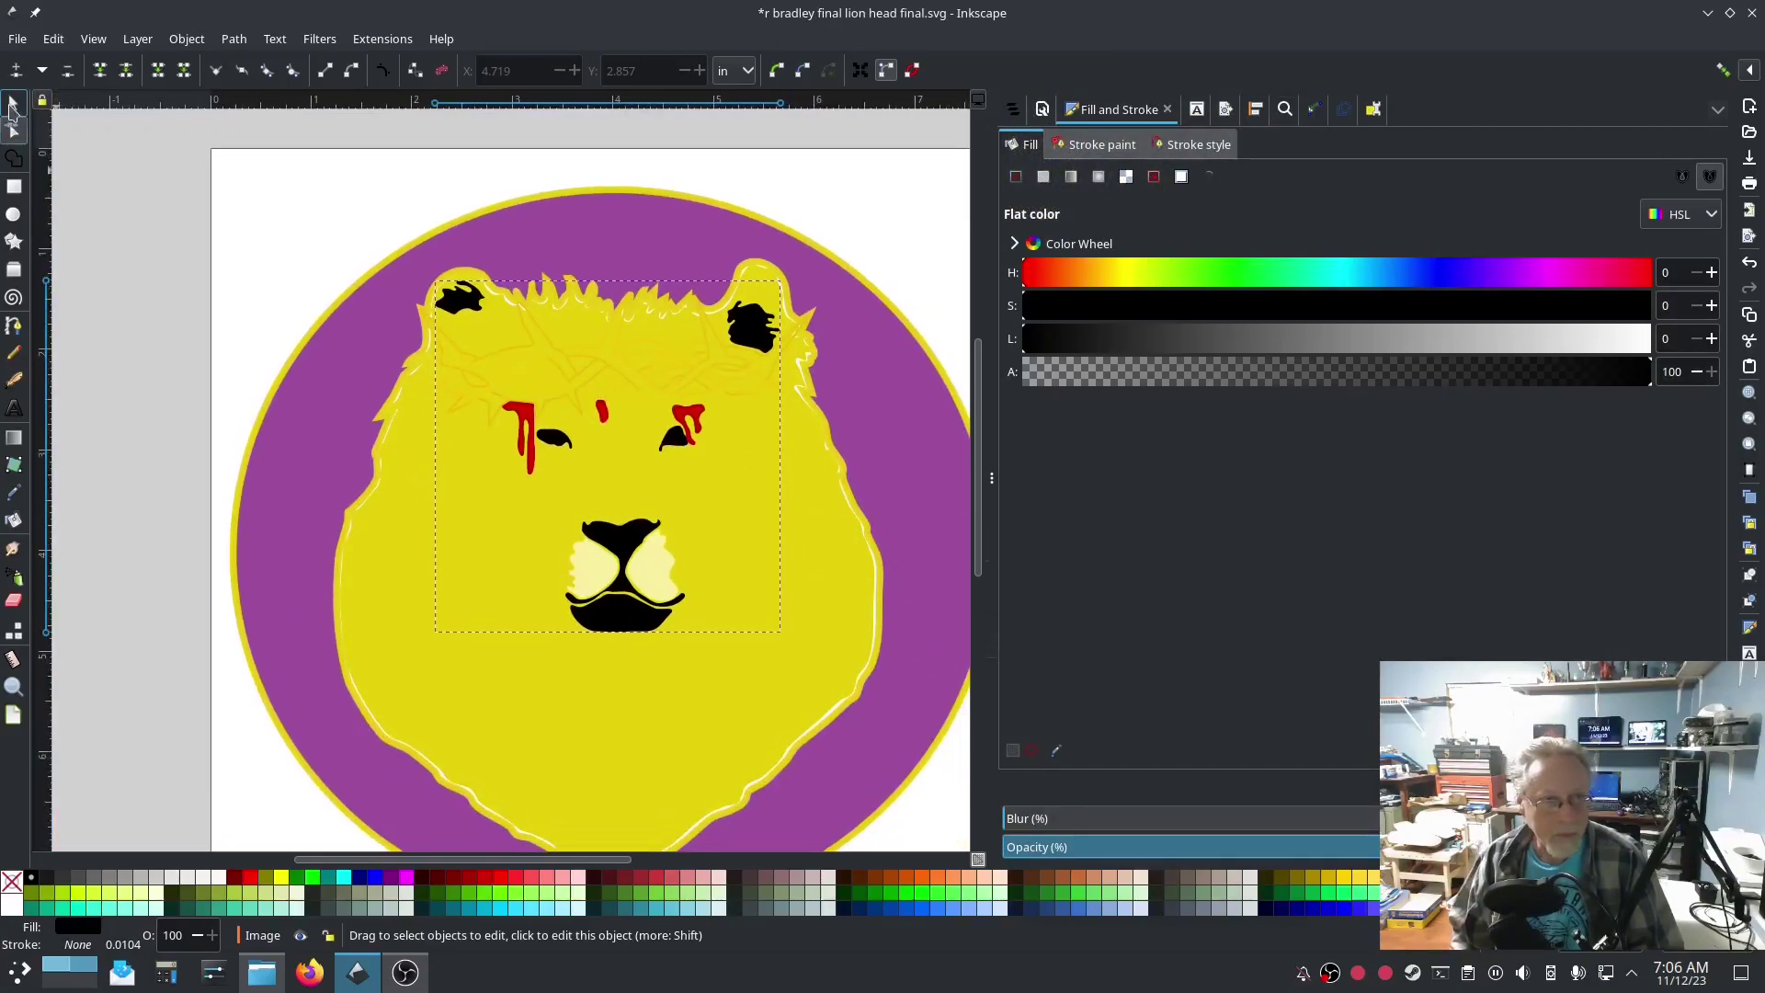
{"action": "left_click", "coordinate": [13, 104]}
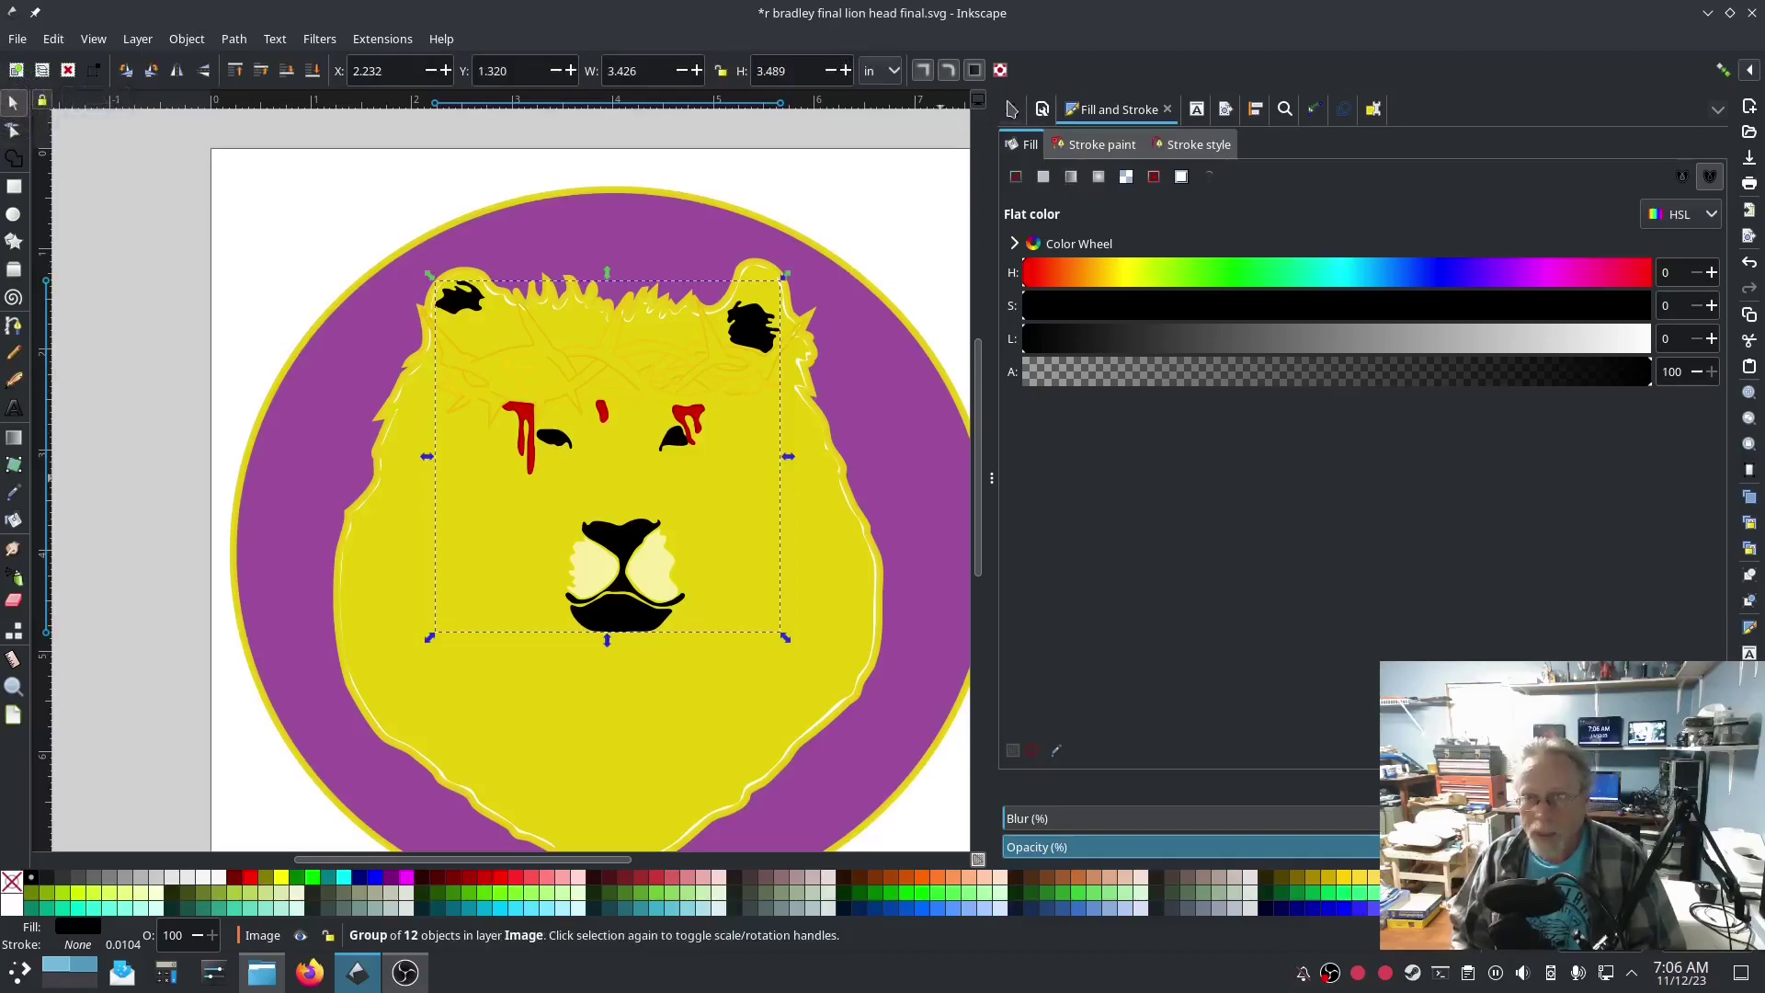
{"action": "key", "text": "ctrl+shift+l"}
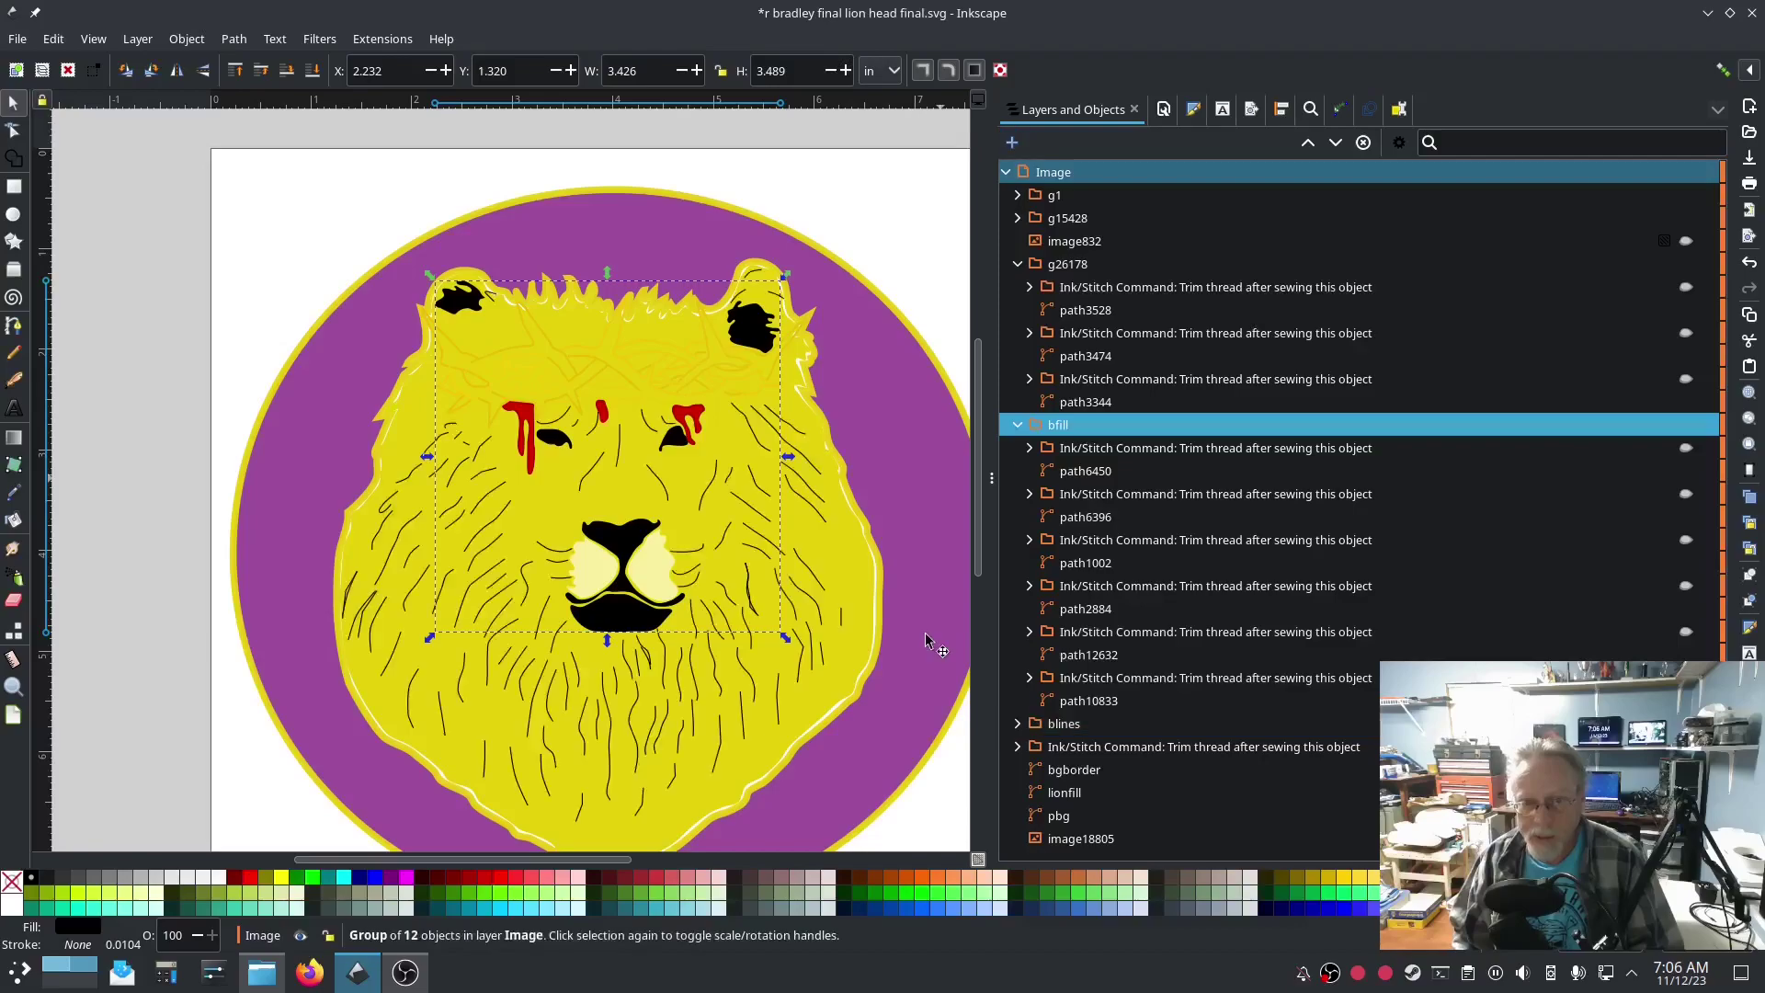
{"action": "left_click", "coordinate": [1074, 724]}
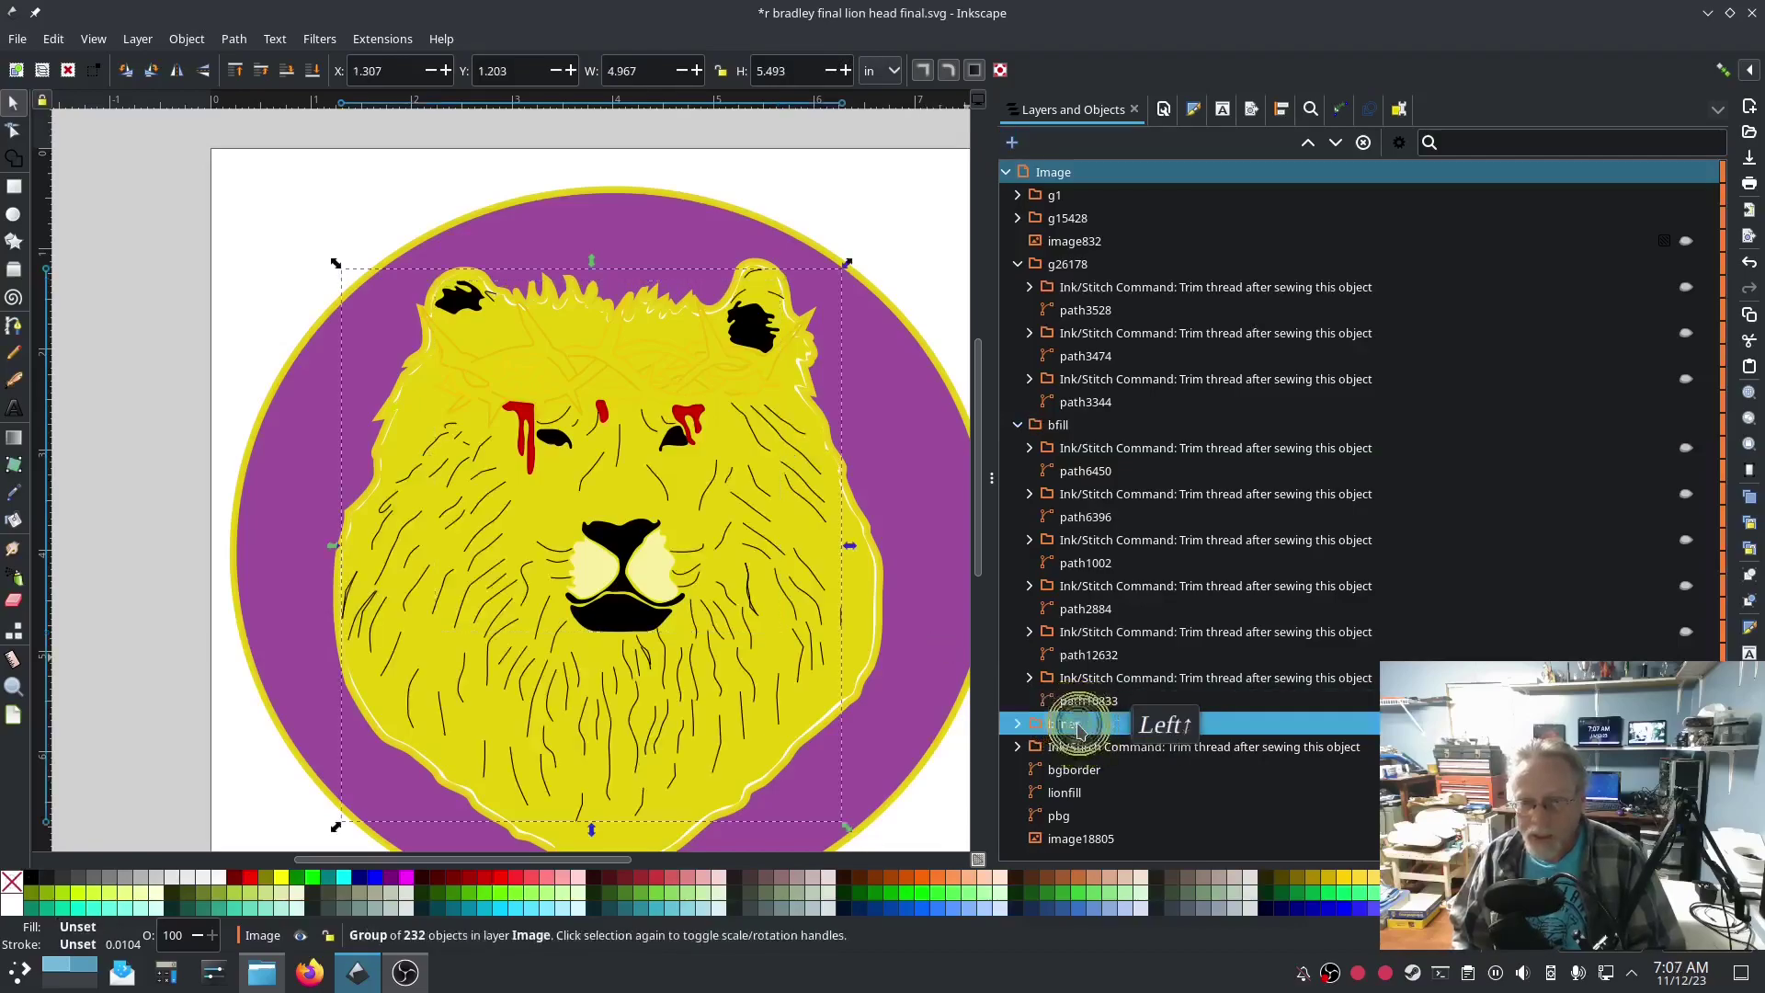
{"action": "left_click", "coordinate": [376, 38]}
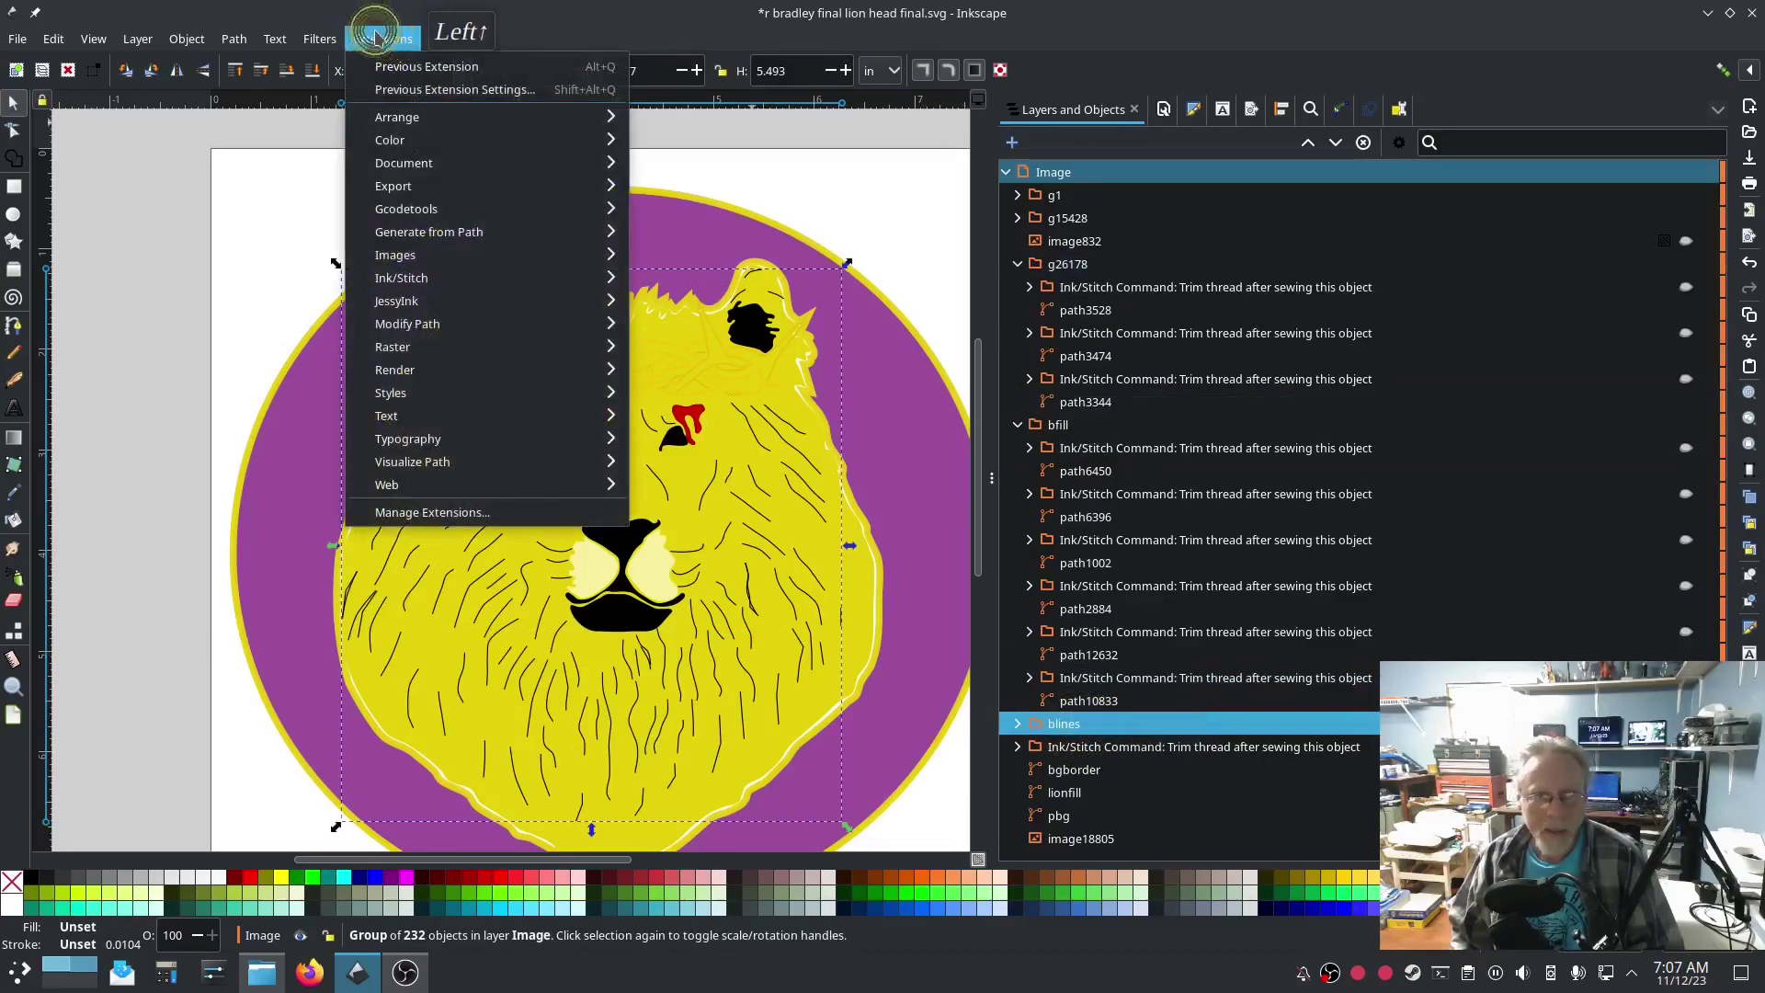
{"action": "mouse_move", "coordinate": [418, 279]}
{"action": "left_click", "coordinate": [722, 441]}
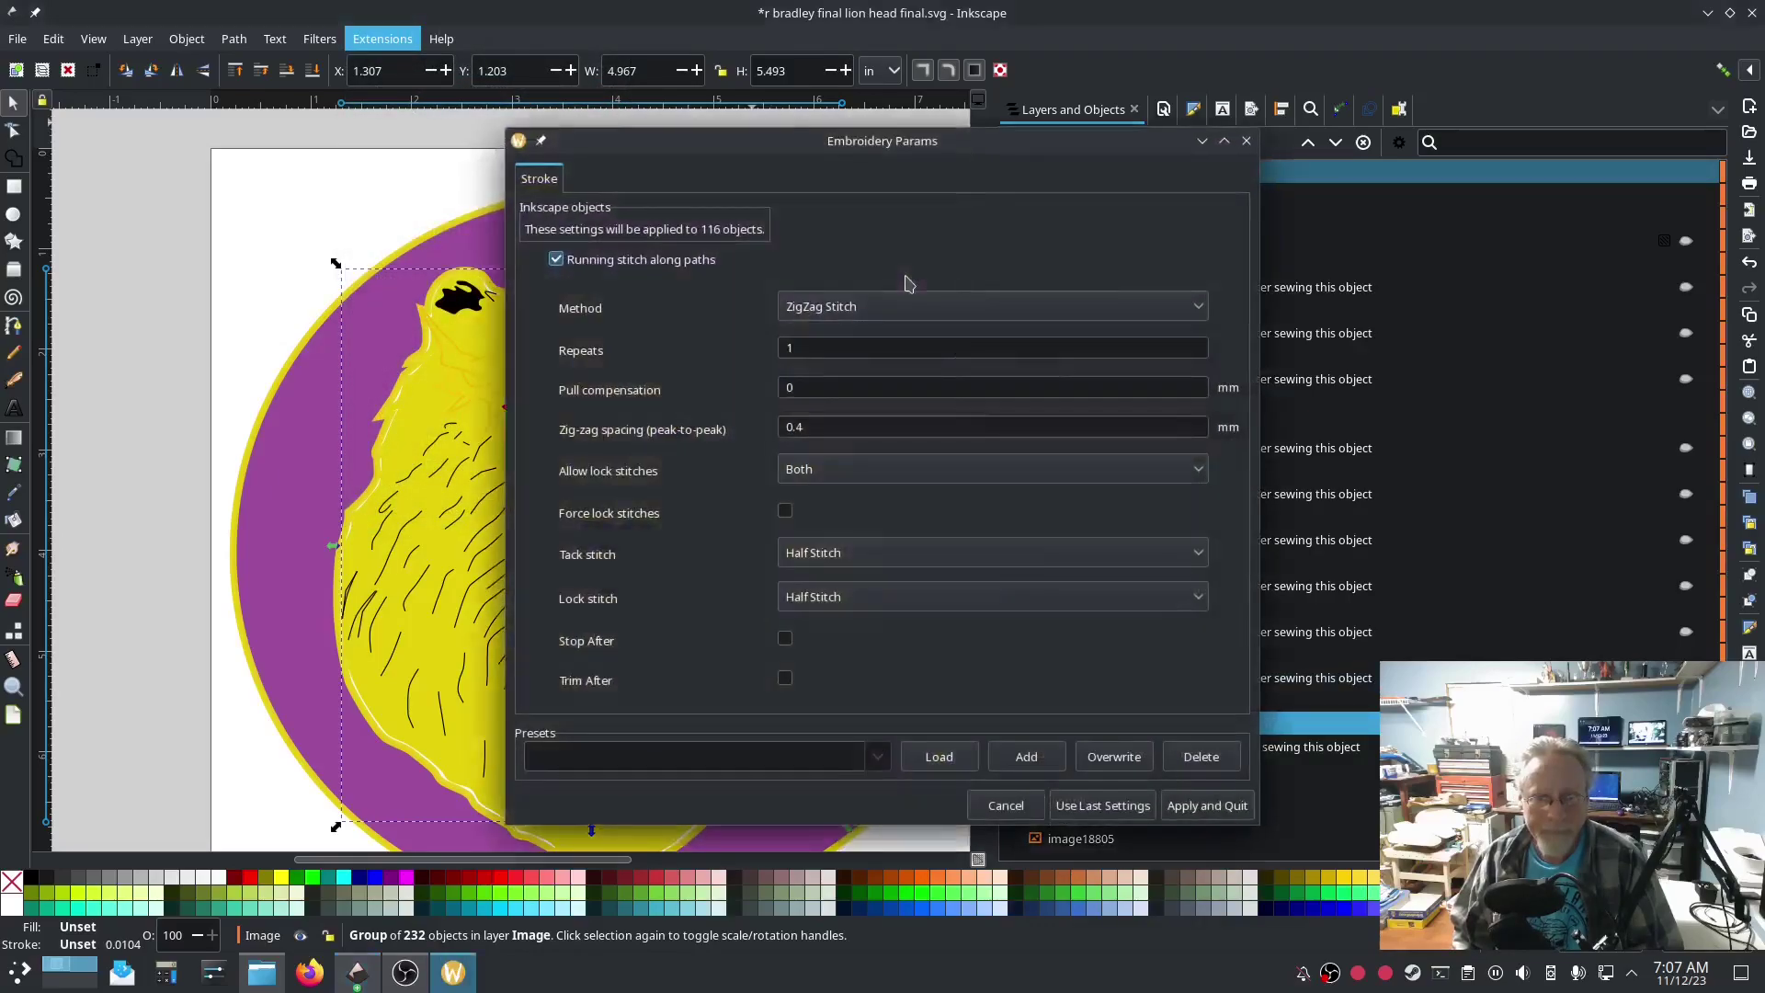
Step: Set the blines stitch method to Running Stitch / Bean Stitch with 1 bean stitch repeat, and apply the parameters
{"action": "left_click_drag", "start_coordinate": [847, 158], "coordinate": [425, 125]}
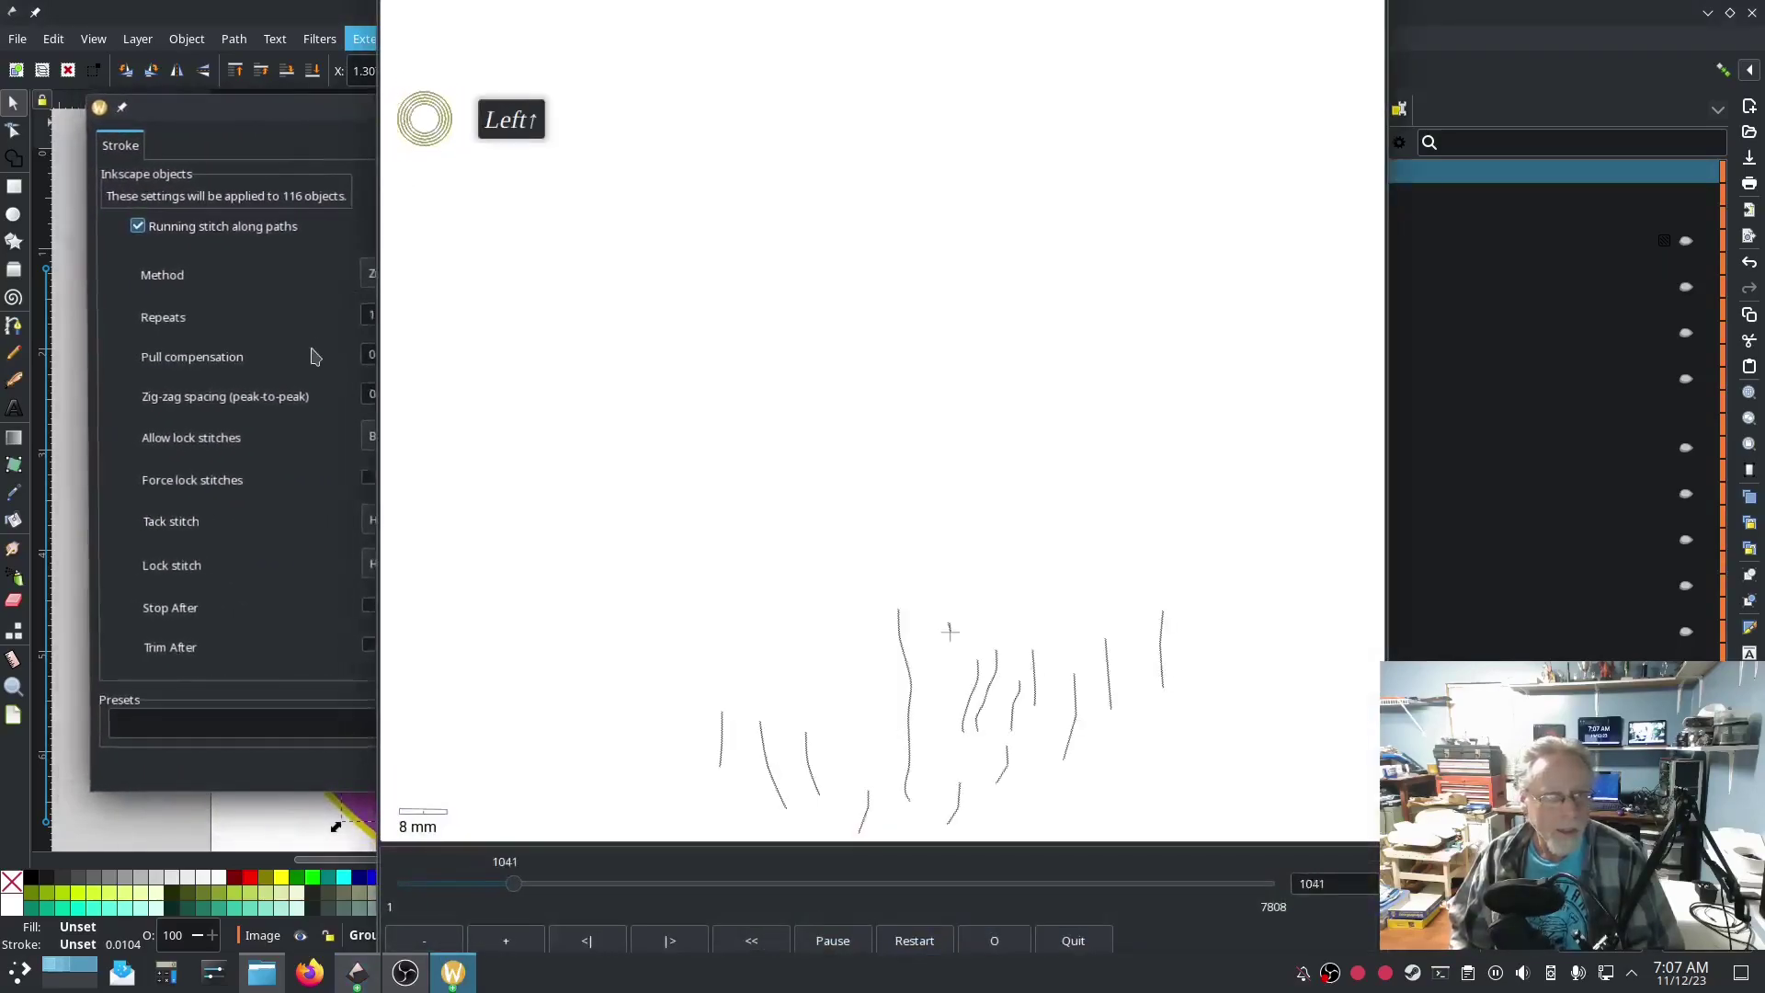
{"action": "left_click", "coordinate": [299, 296]}
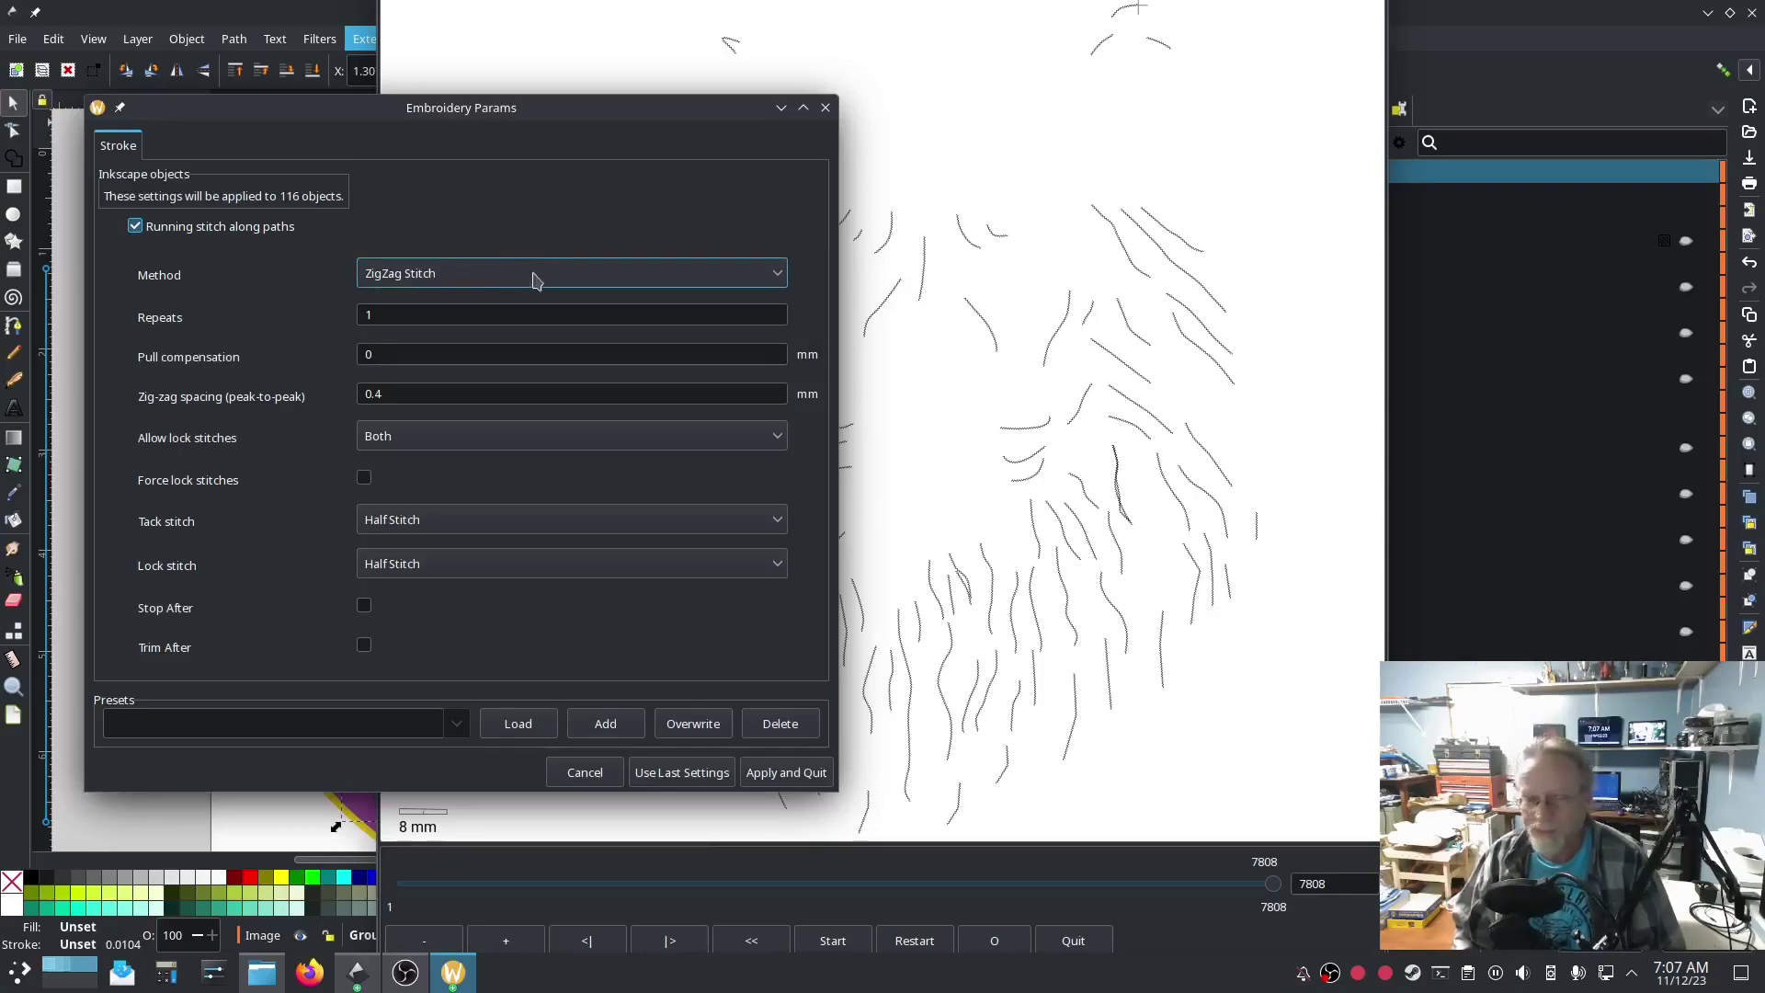
{"action": "left_click", "coordinate": [770, 276]}
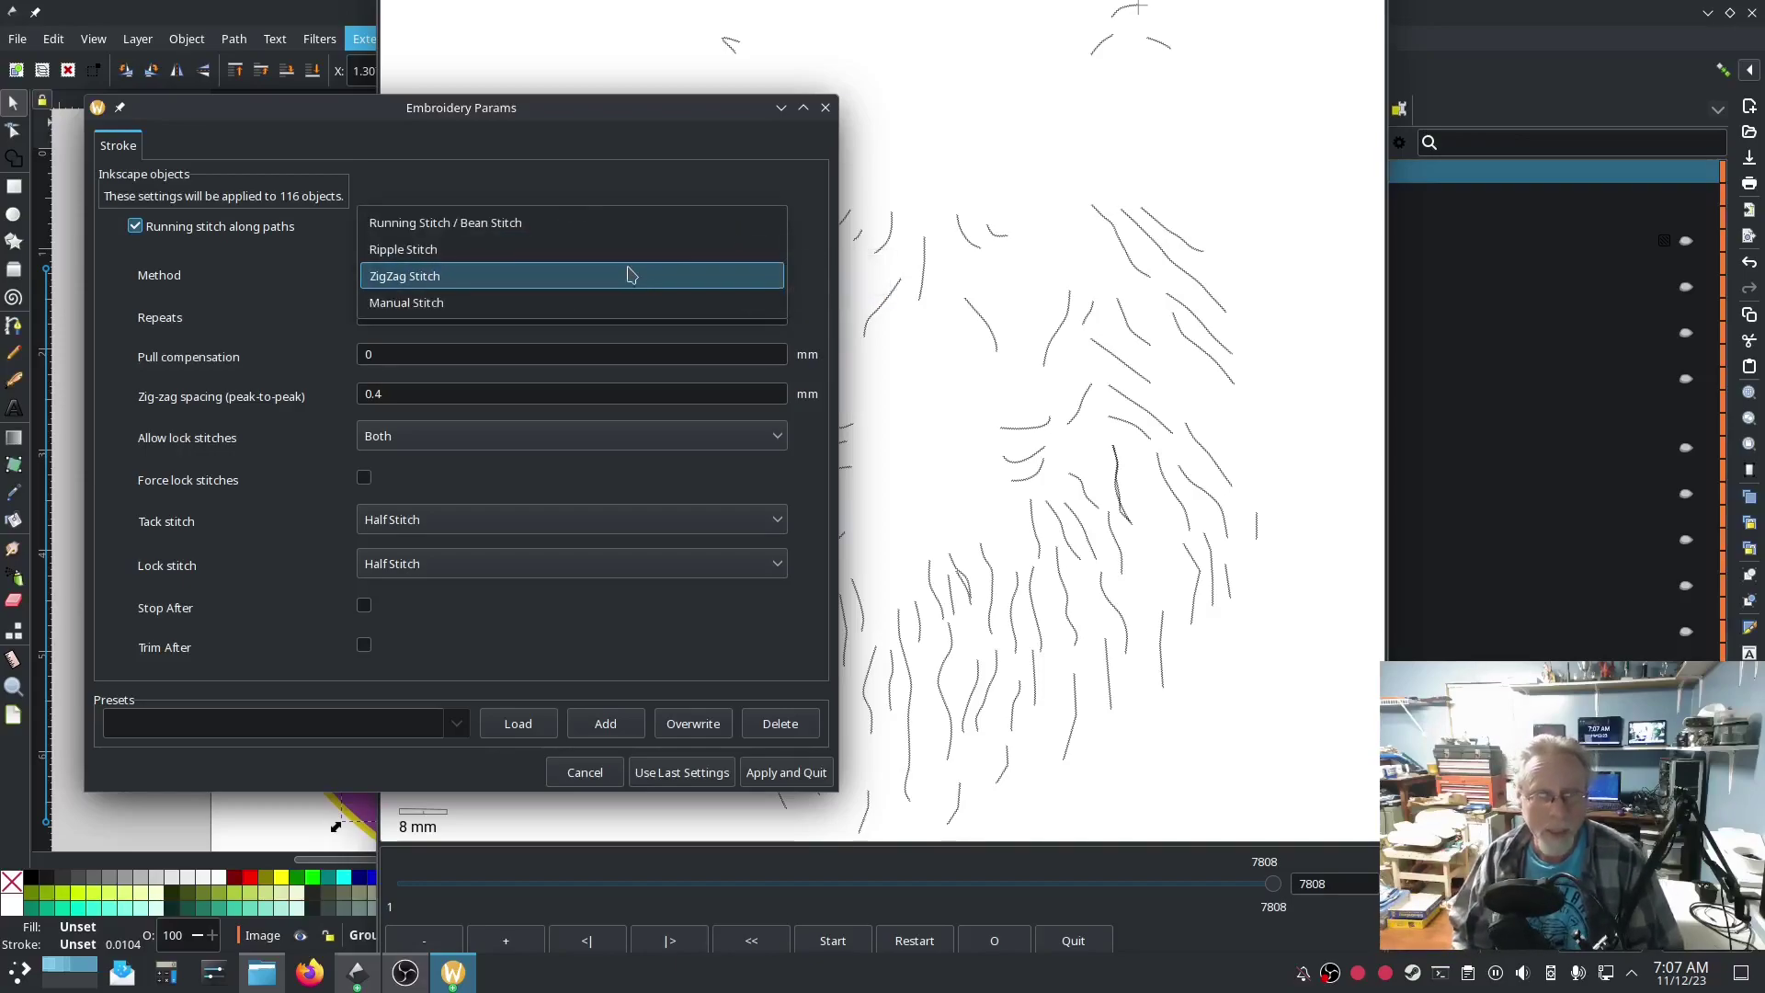
{"action": "left_click", "coordinate": [538, 222]}
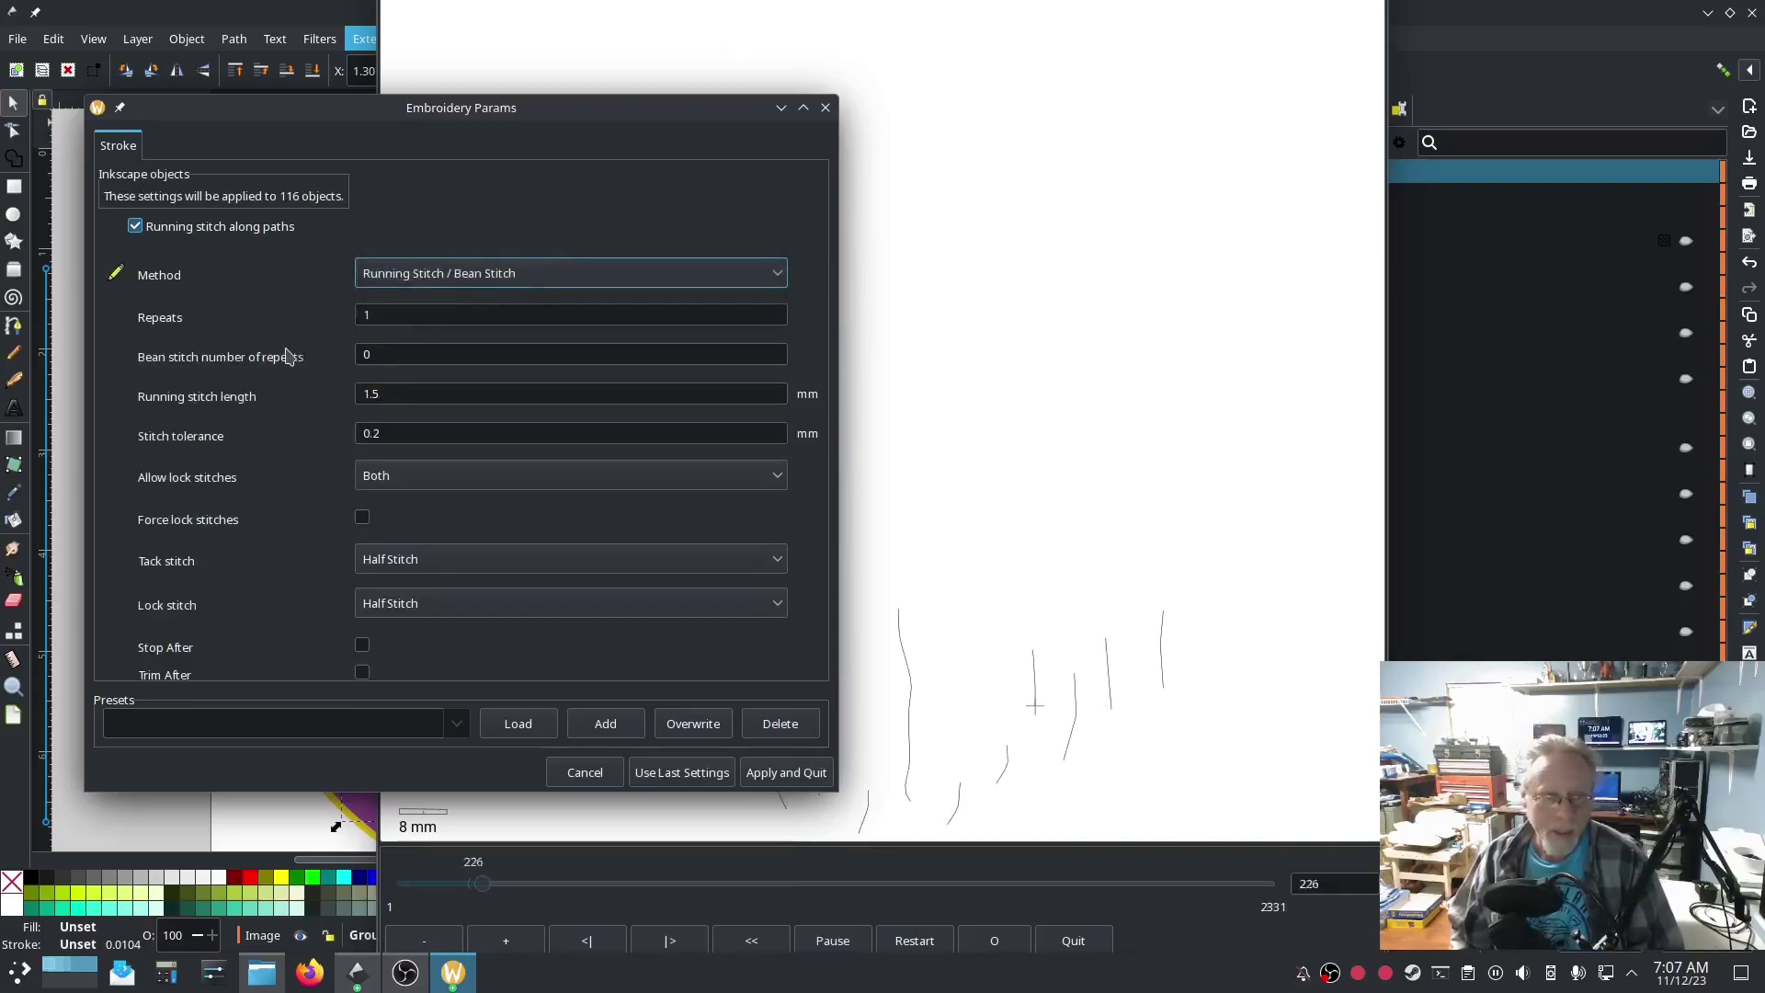
{"action": "double_click", "coordinate": [380, 357]}
{"action": "type", "text": "1"}
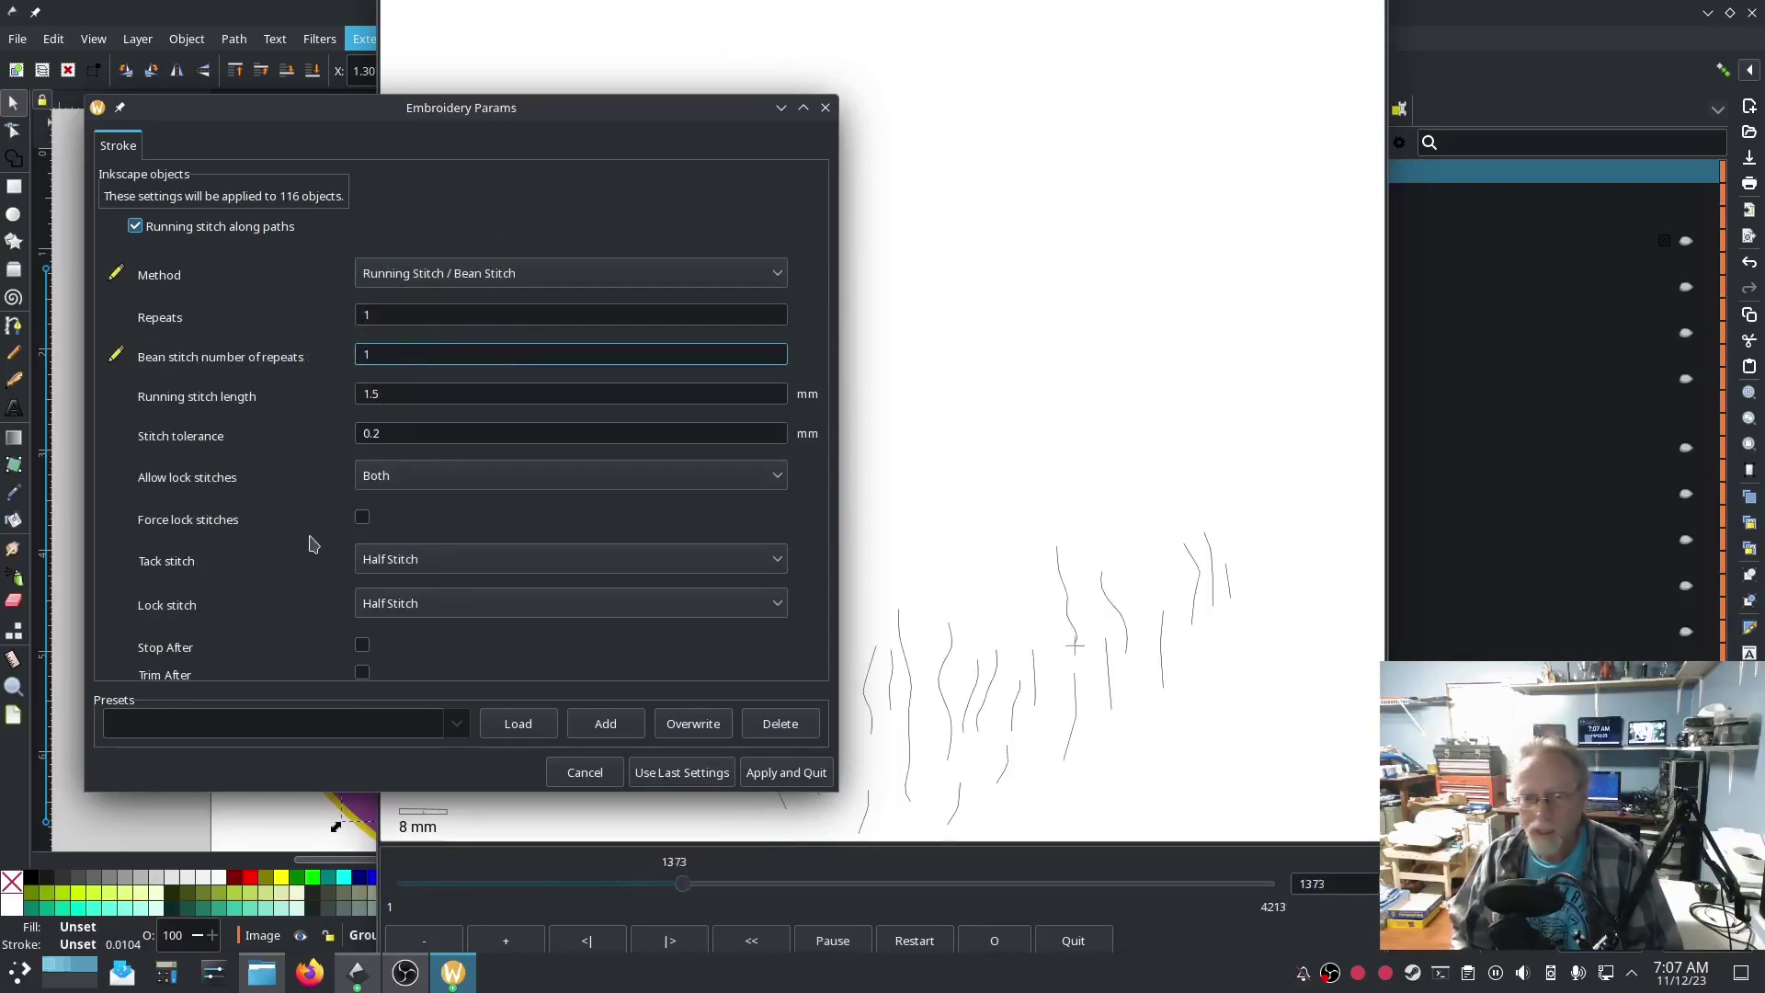
{"action": "left_click", "coordinate": [786, 772]}
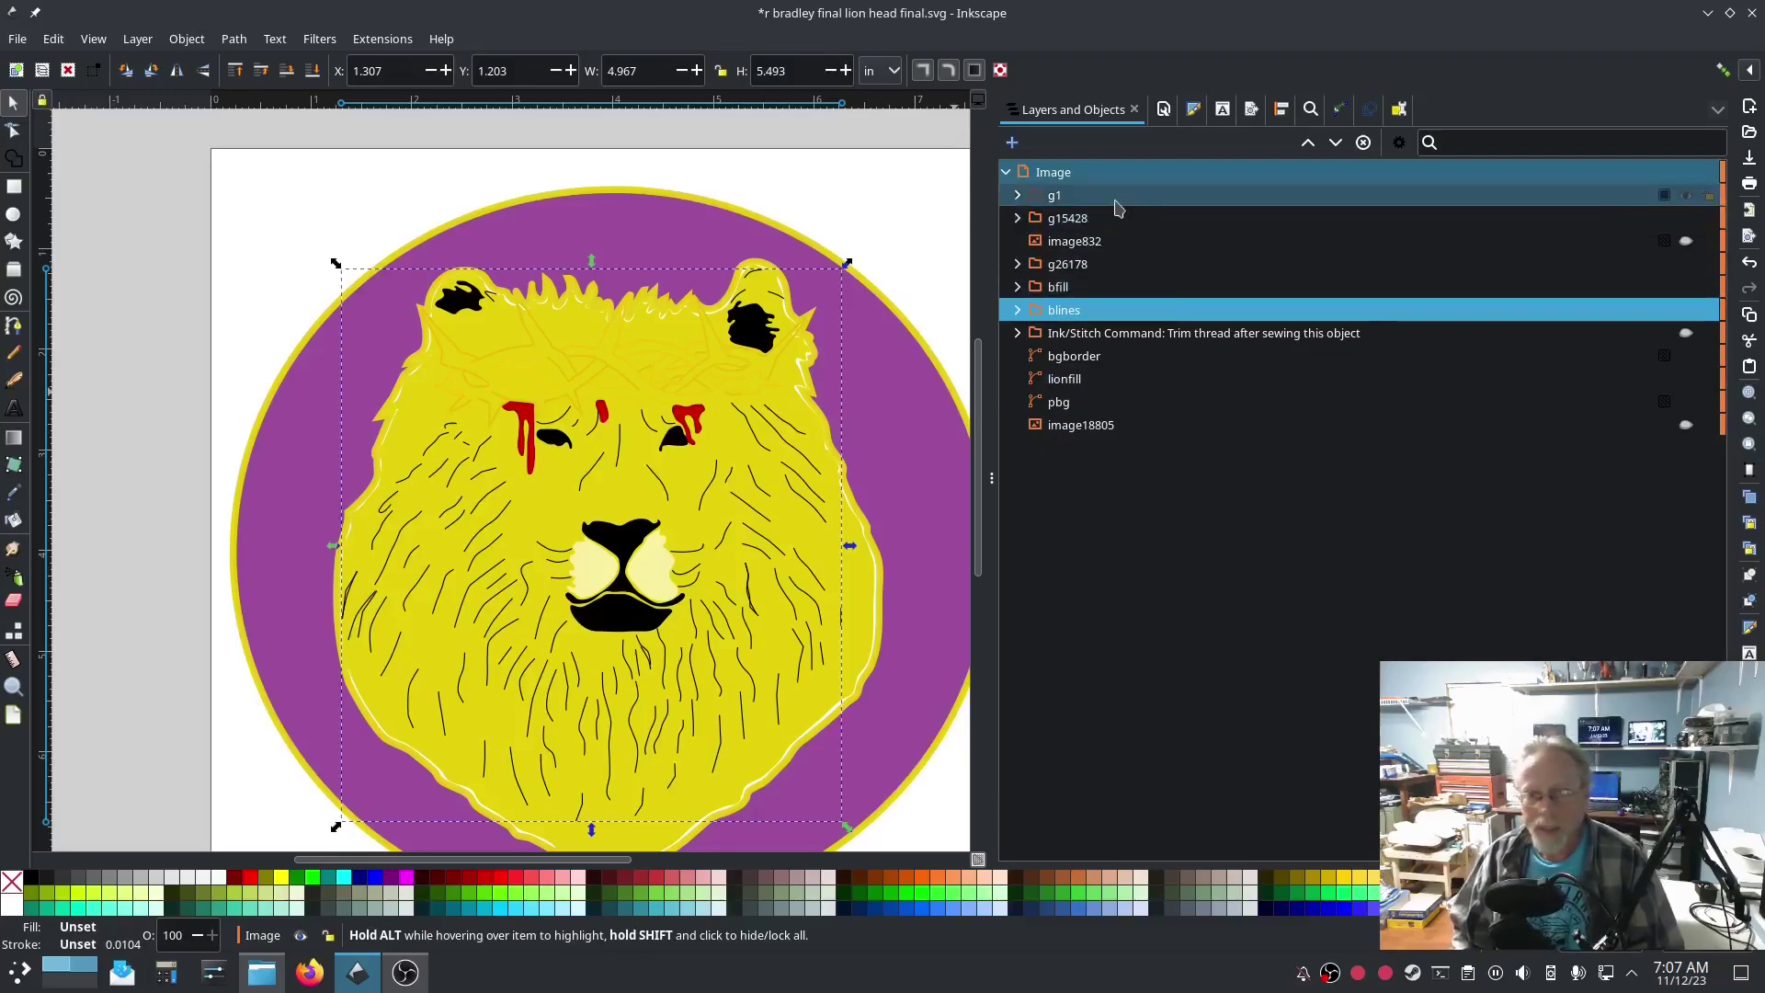
Step: Toggle the visibility of the blood drops group g26178 to check it, give it a flat colour fill and remove its stroke
{"action": "left_click", "coordinate": [1148, 265]}
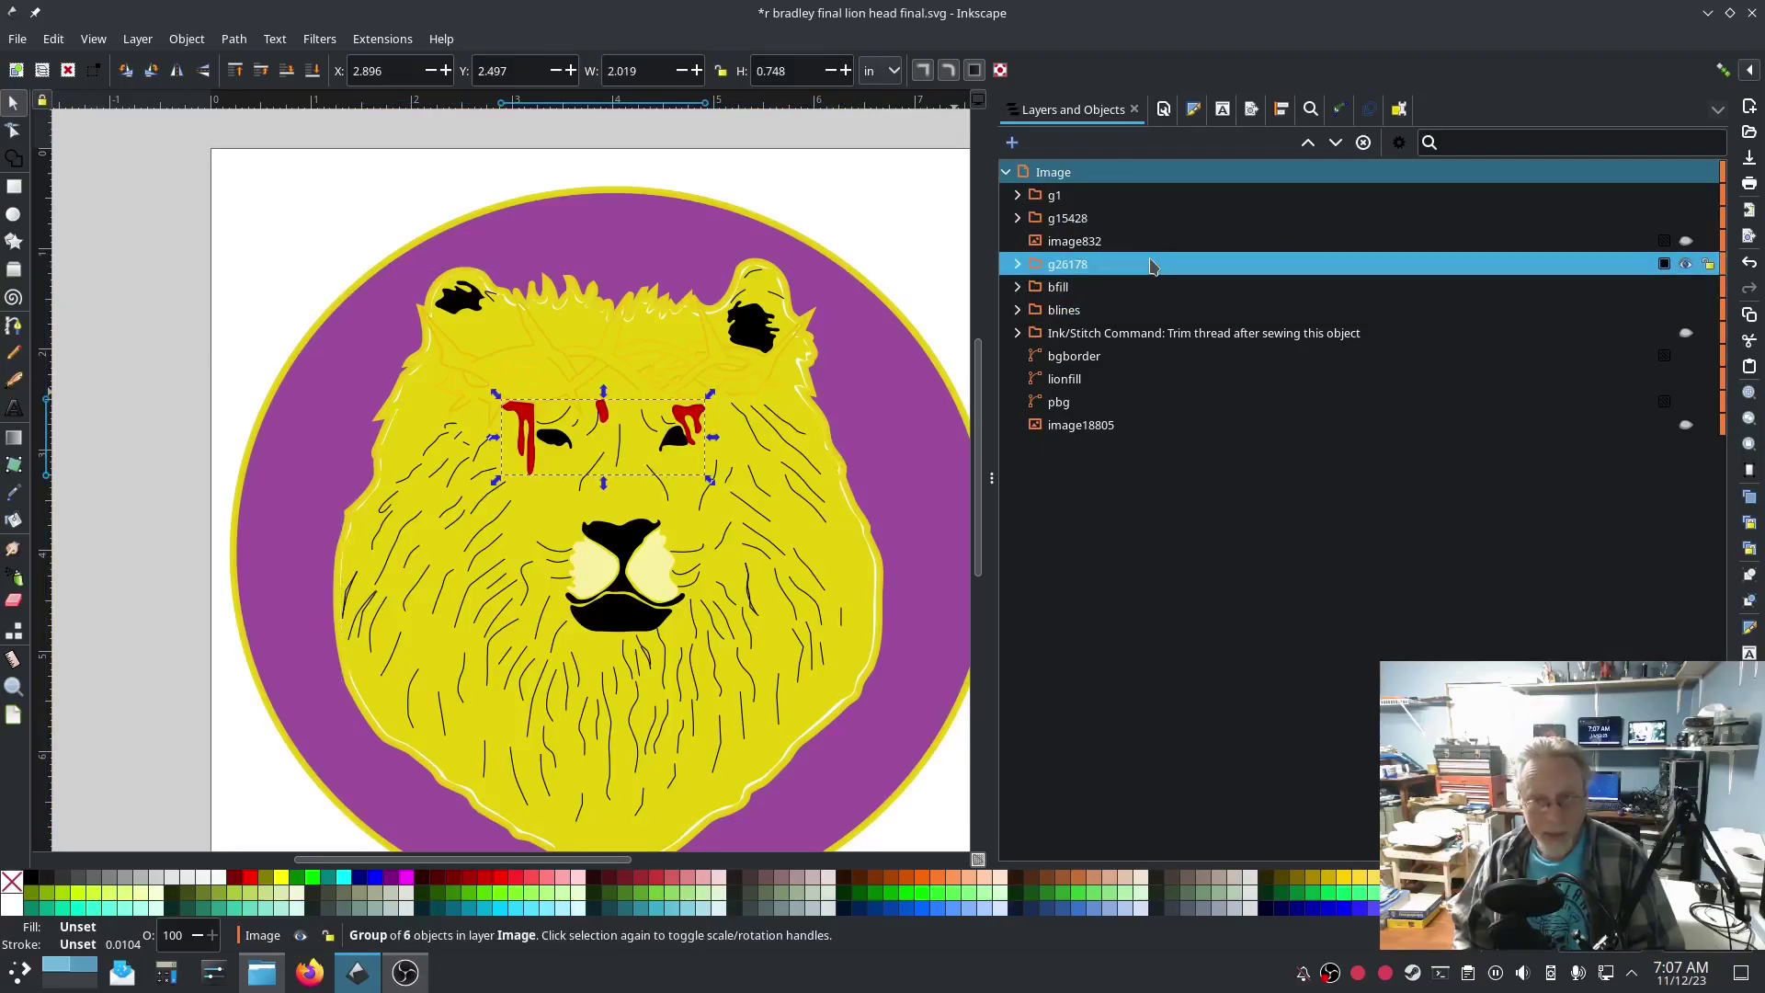
{"action": "left_click", "coordinate": [1686, 265]}
{"action": "left_click", "coordinate": [1685, 264]}
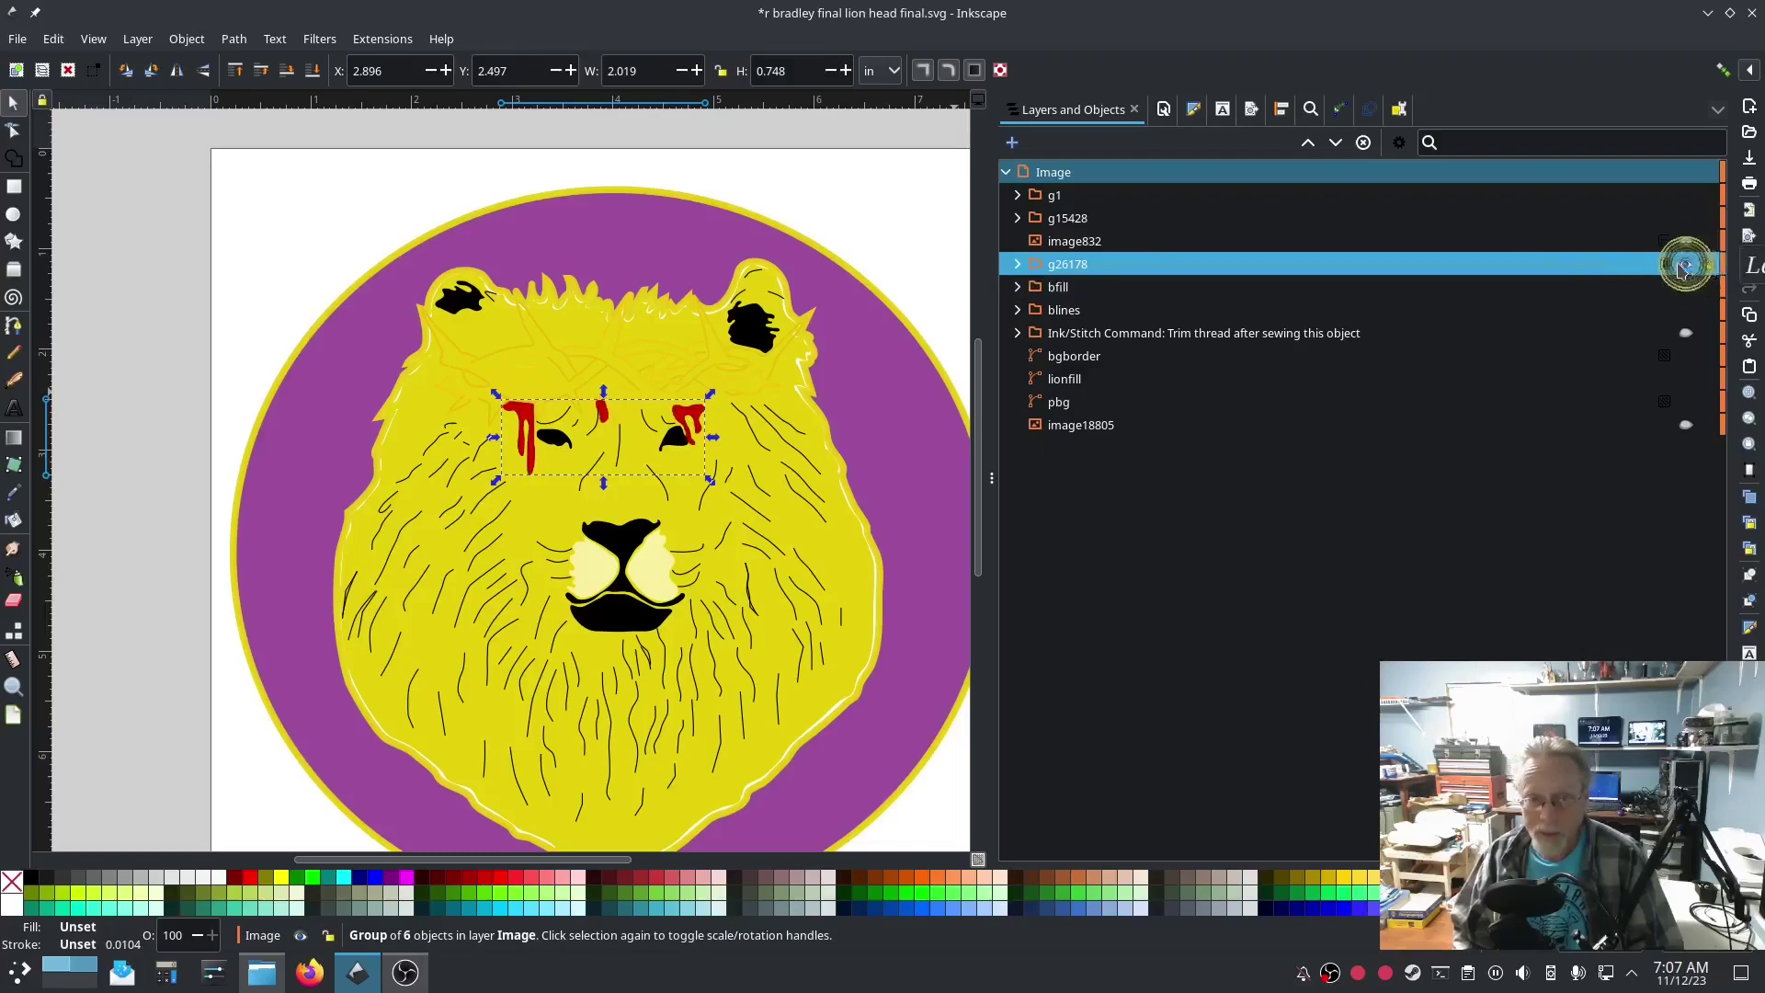
{"action": "left_click", "coordinate": [1193, 109]}
{"action": "left_click", "coordinate": [1022, 145]}
{"action": "left_click", "coordinate": [1015, 176]}
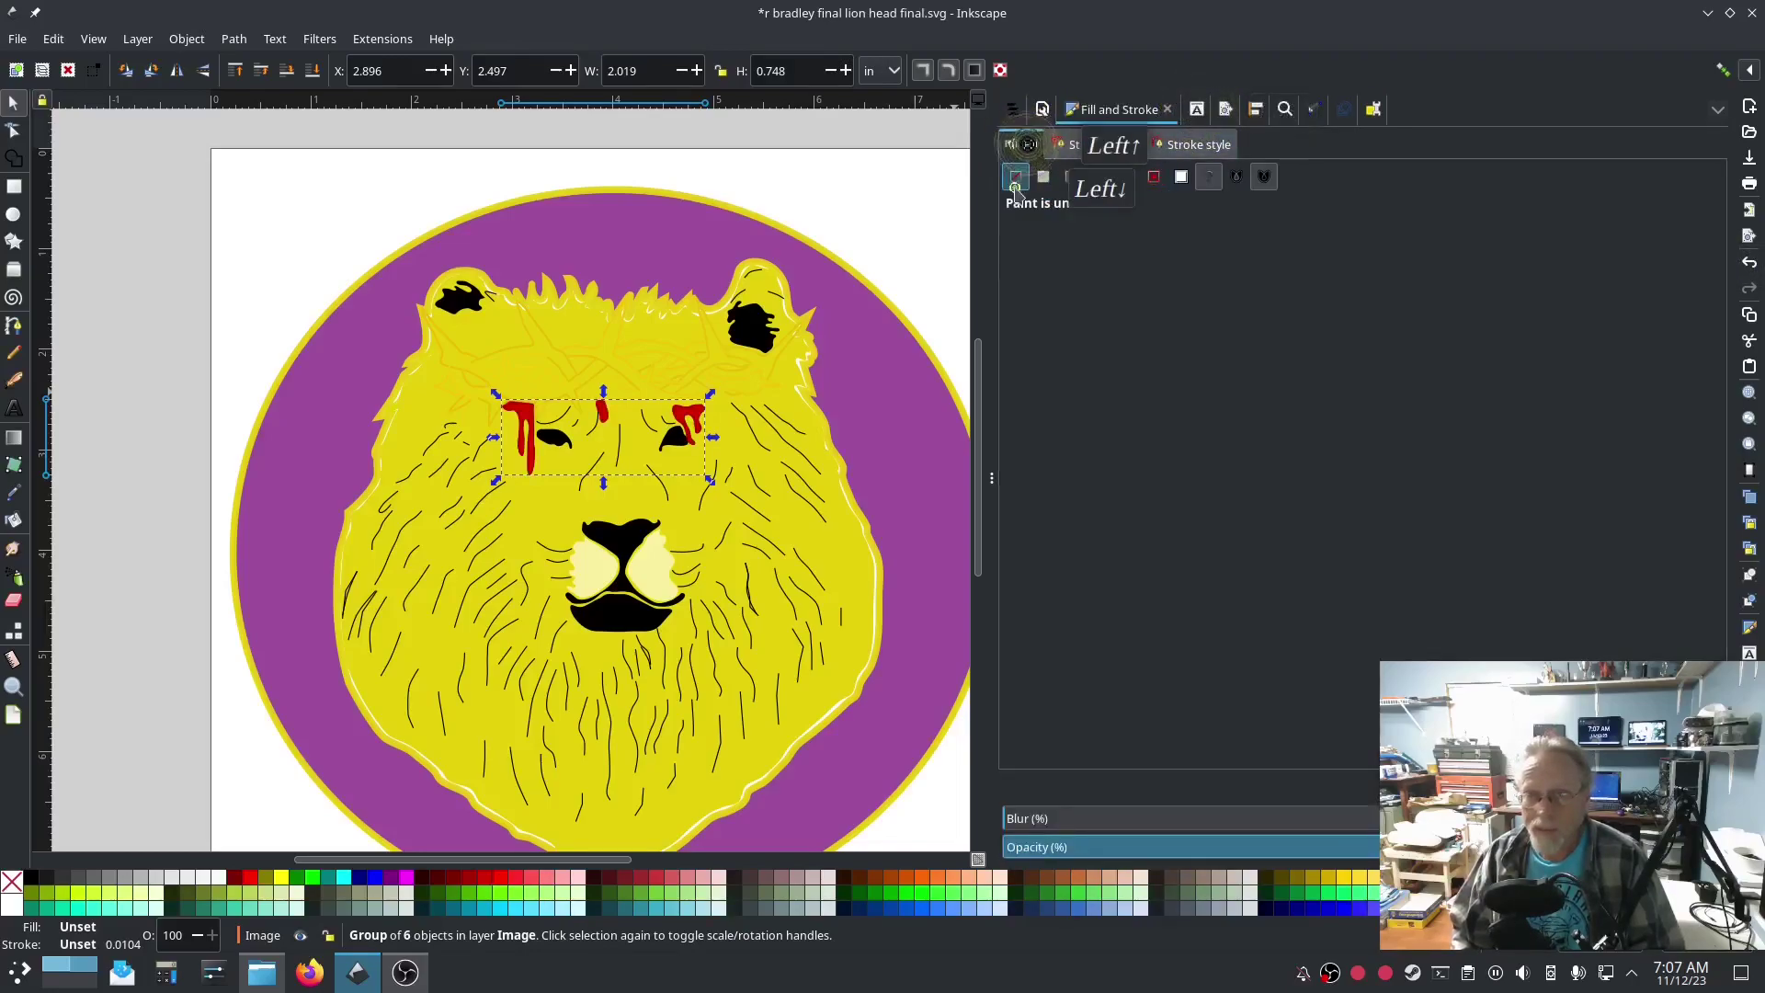
{"action": "left_click", "coordinate": [1042, 176]}
{"action": "left_click", "coordinate": [1095, 145]}
{"action": "left_click", "coordinate": [1015, 176]}
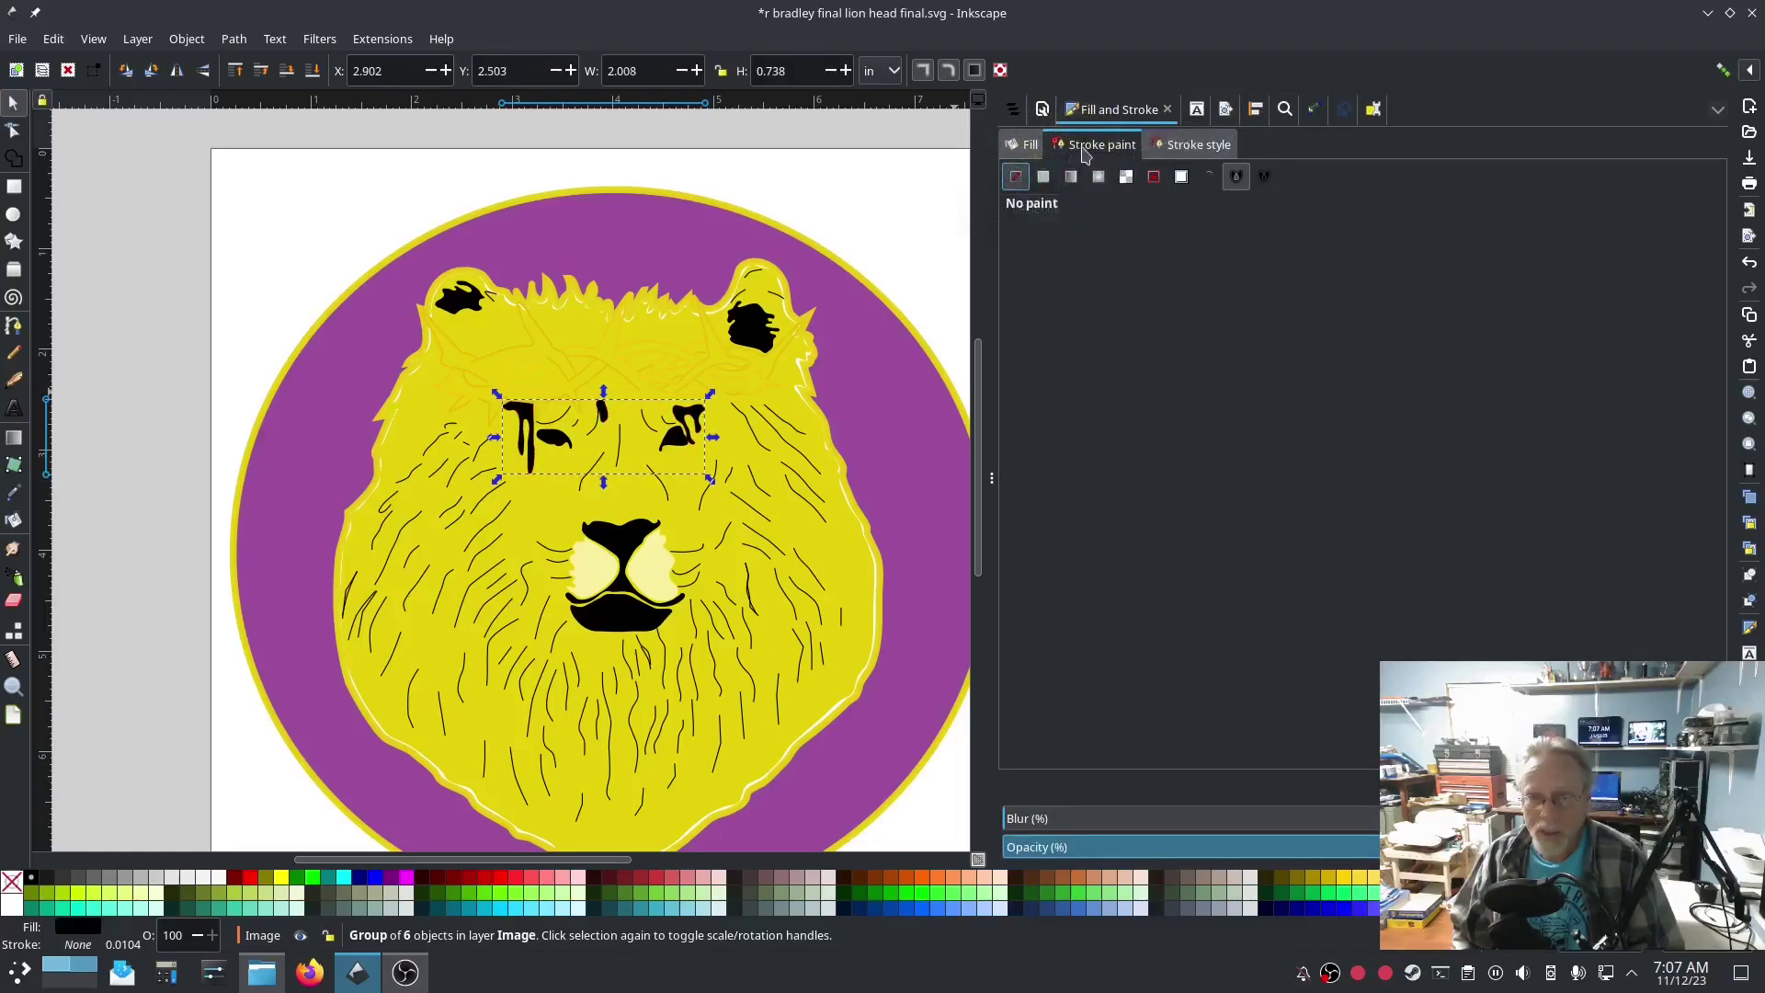
Step: Change the flat fill colour of the blood drops group g26178 to pure red
{"action": "left_click", "coordinate": [1022, 145]}
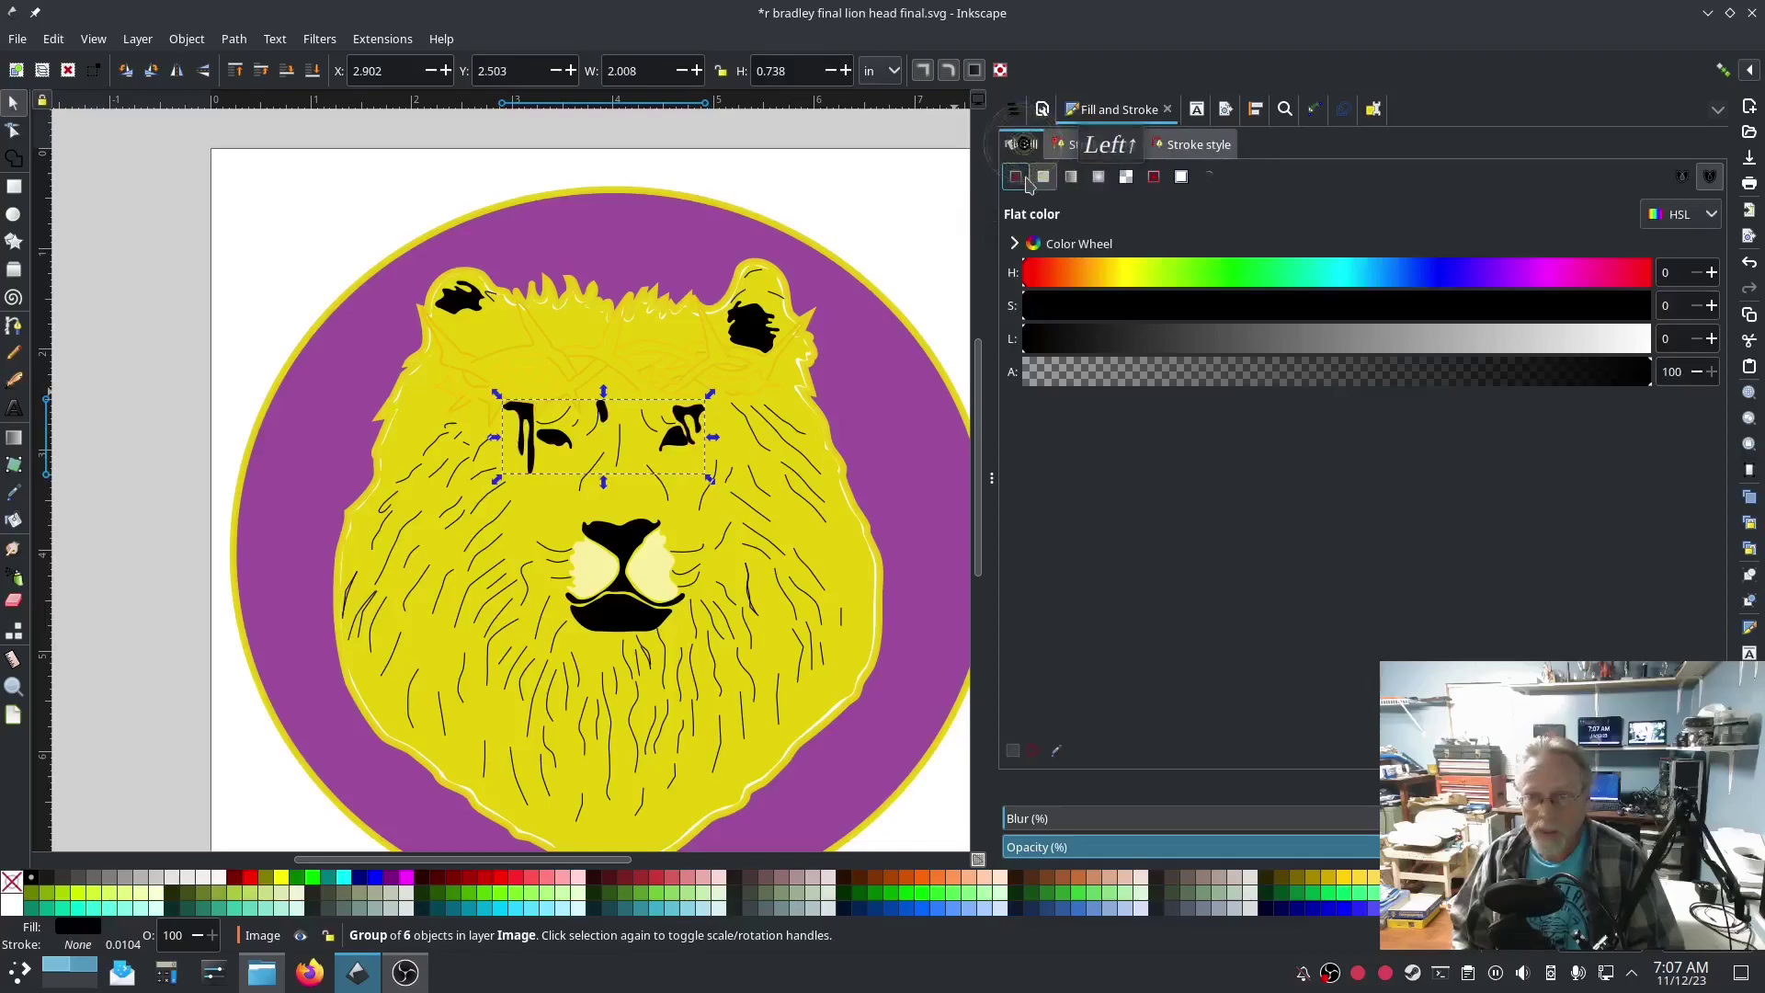
{"action": "left_click", "coordinate": [1043, 178]}
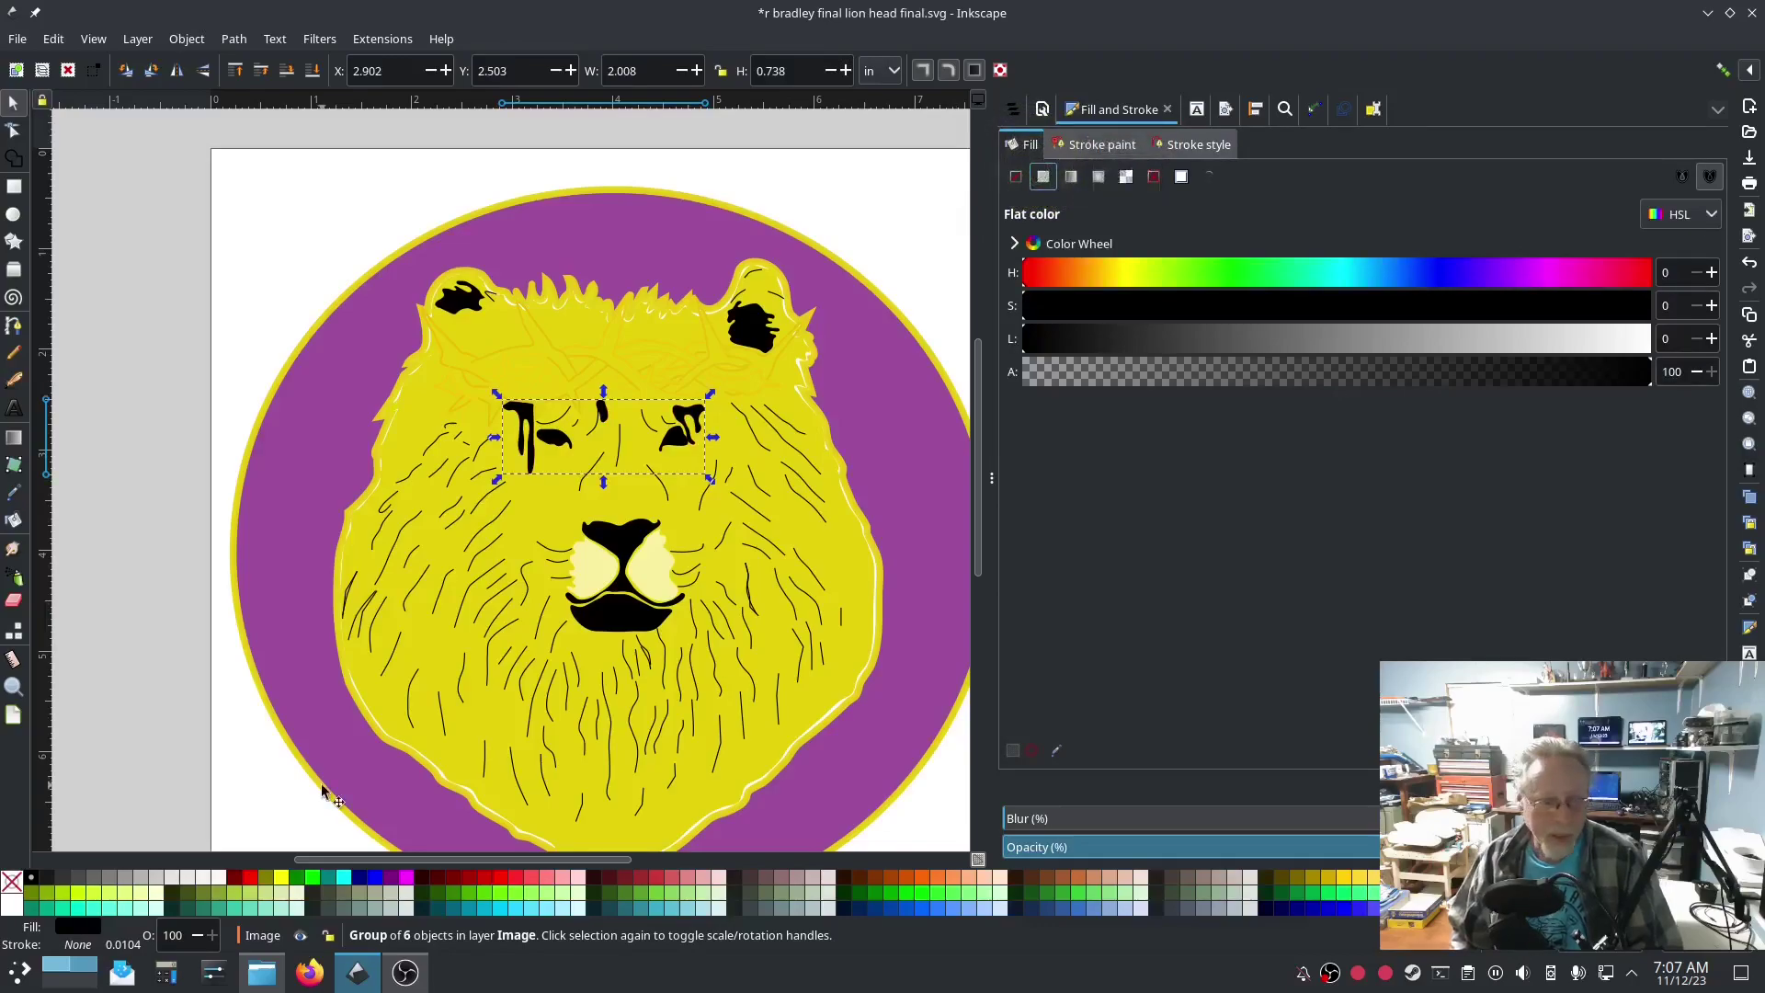
{"action": "left_click", "coordinate": [249, 877]}
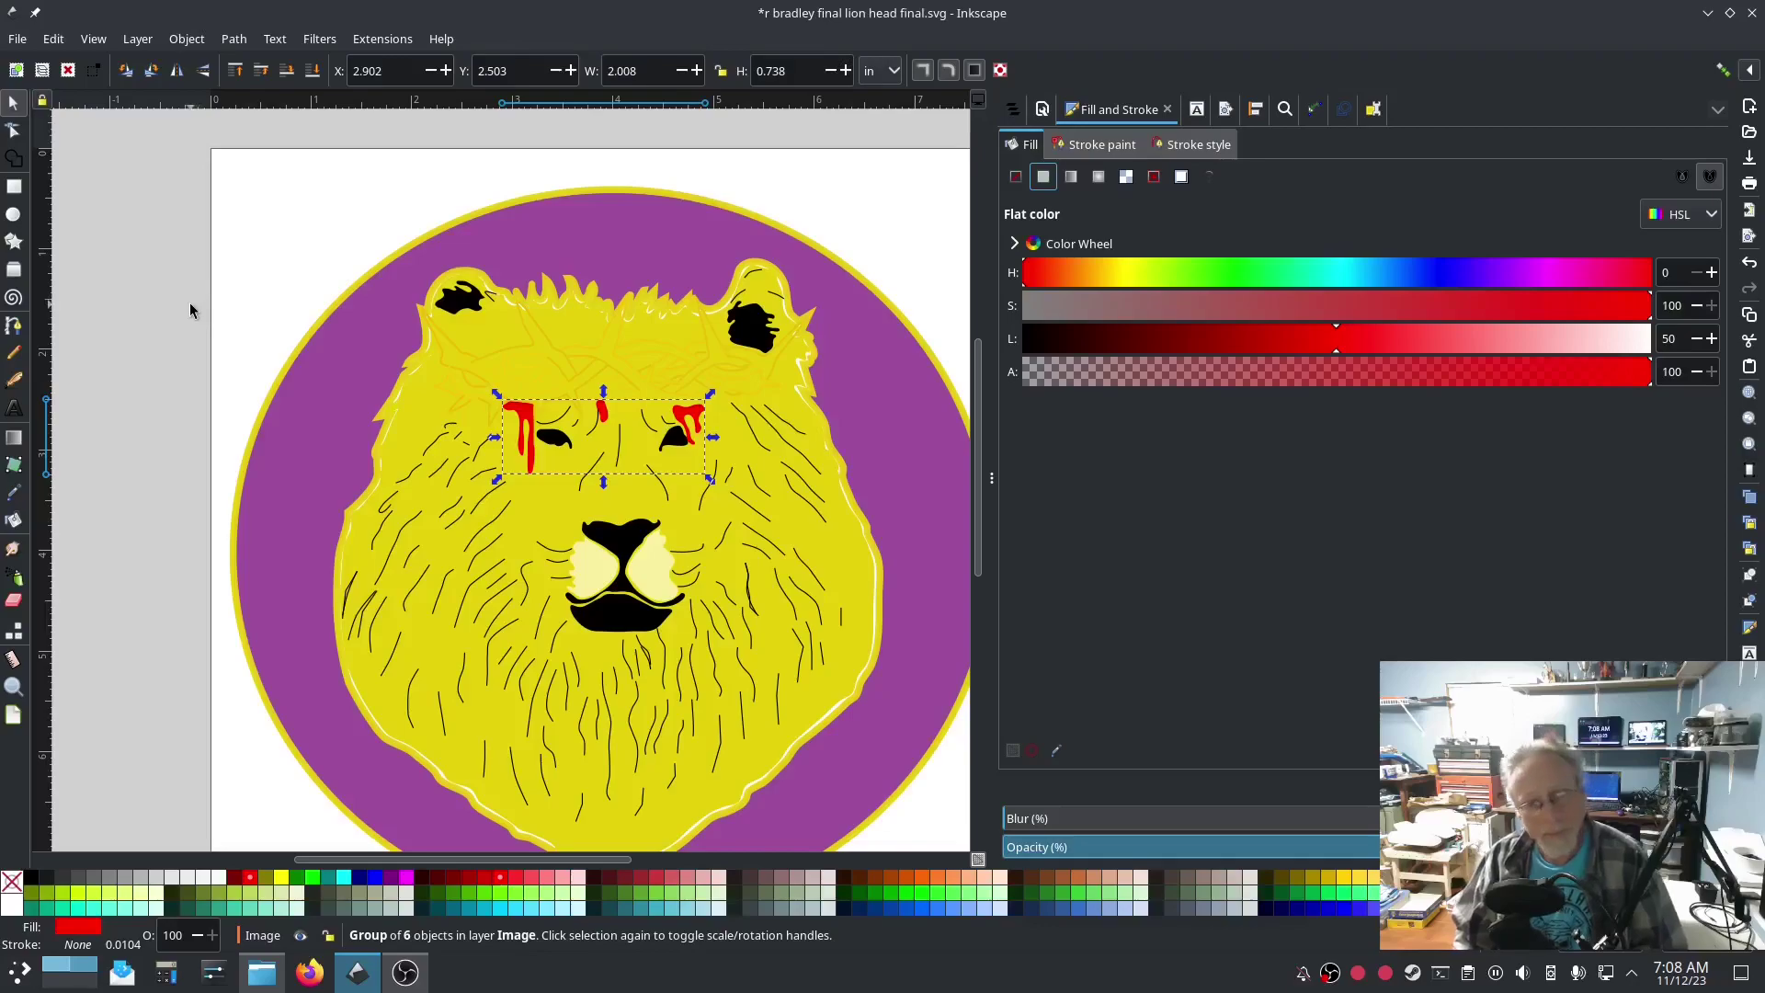
Step: Select the group g15428 and toggle its visibility to check which shapes it contains
{"action": "left_click", "coordinate": [1013, 105]}
{"action": "left_click", "coordinate": [1100, 241]}
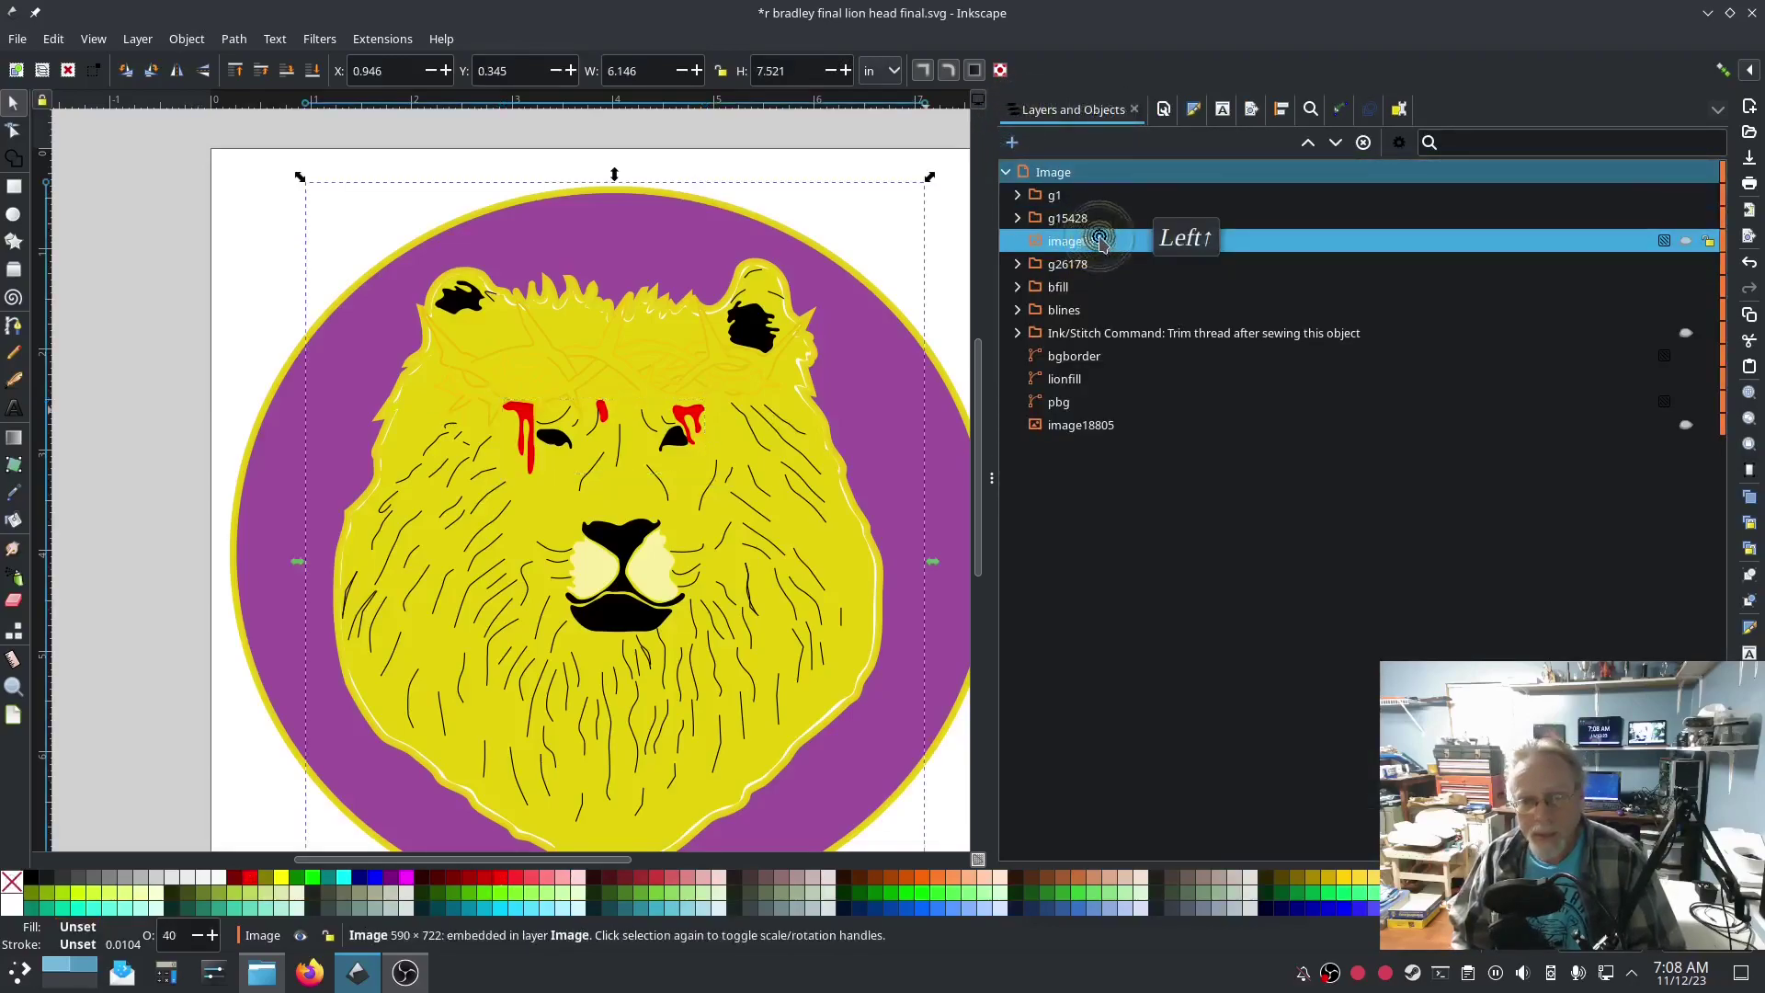
{"action": "left_click", "coordinate": [1102, 224]}
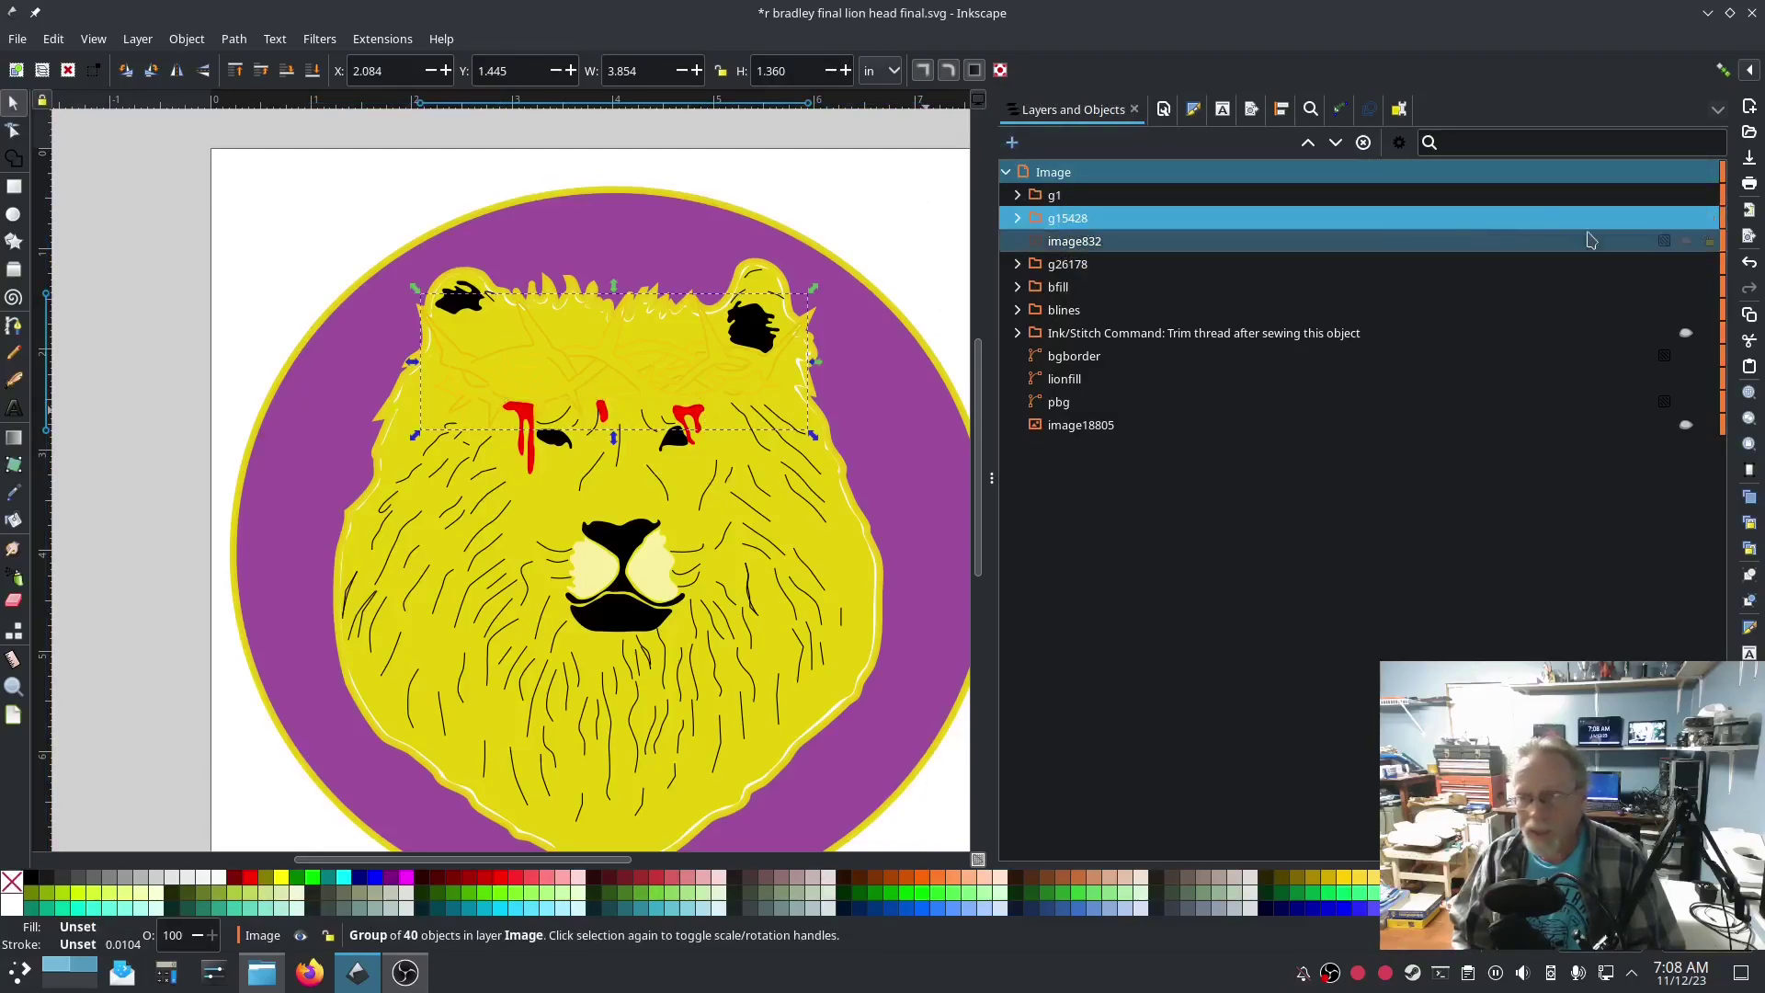
{"action": "left_click", "coordinate": [1686, 219]}
{"action": "left_click", "coordinate": [1687, 219]}
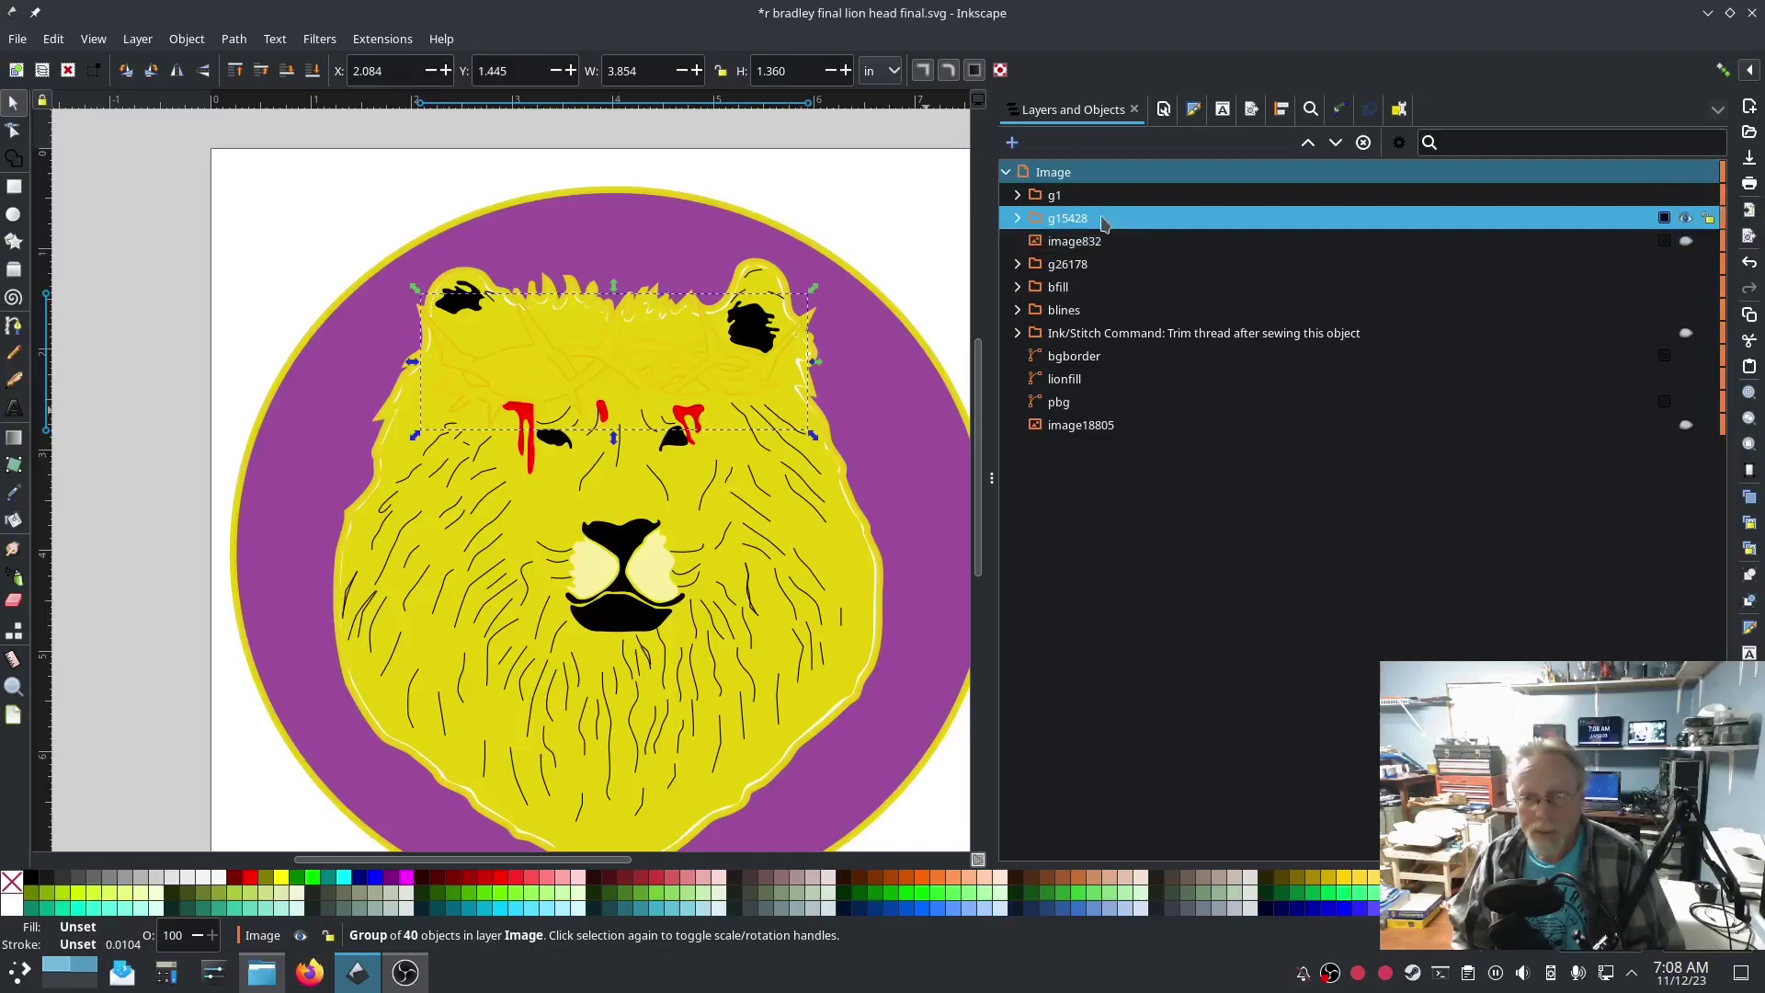
Step: Open the Ink/Stitch Simulator / Realistic Preview for the crown of thorns group g15428
{"action": "left_click", "coordinate": [372, 42]}
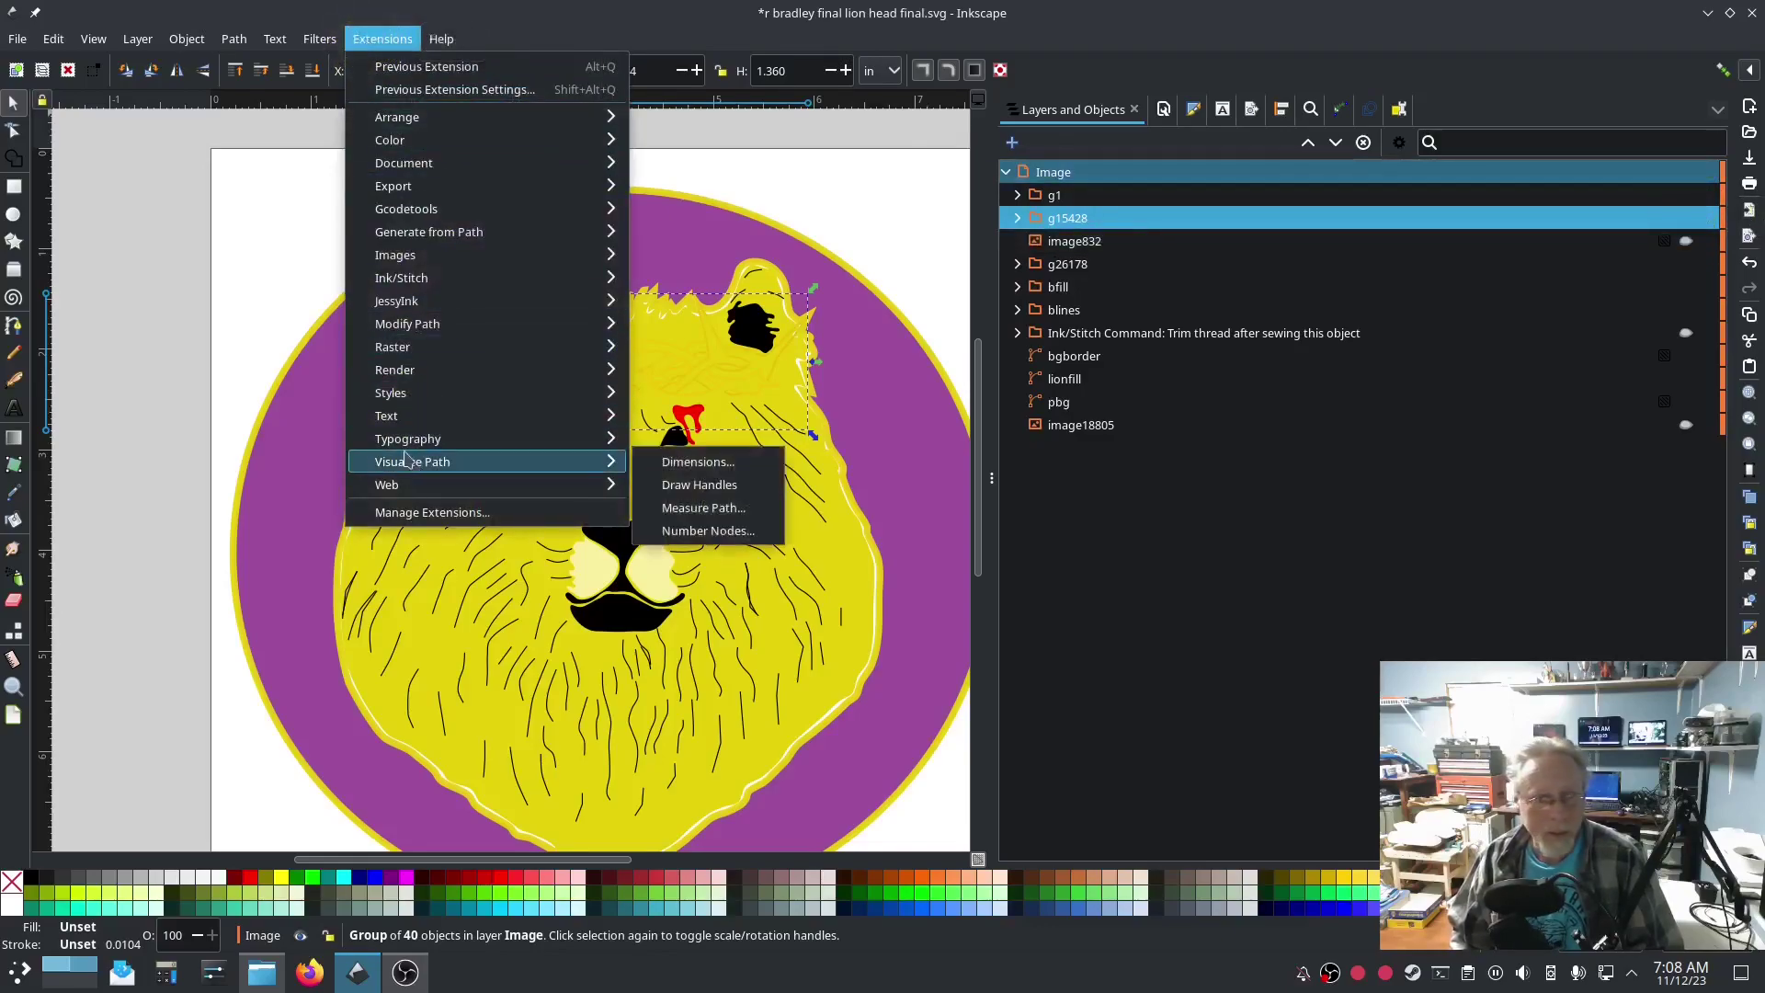
{"action": "mouse_move", "coordinate": [551, 277]}
{"action": "mouse_move", "coordinate": [762, 599]}
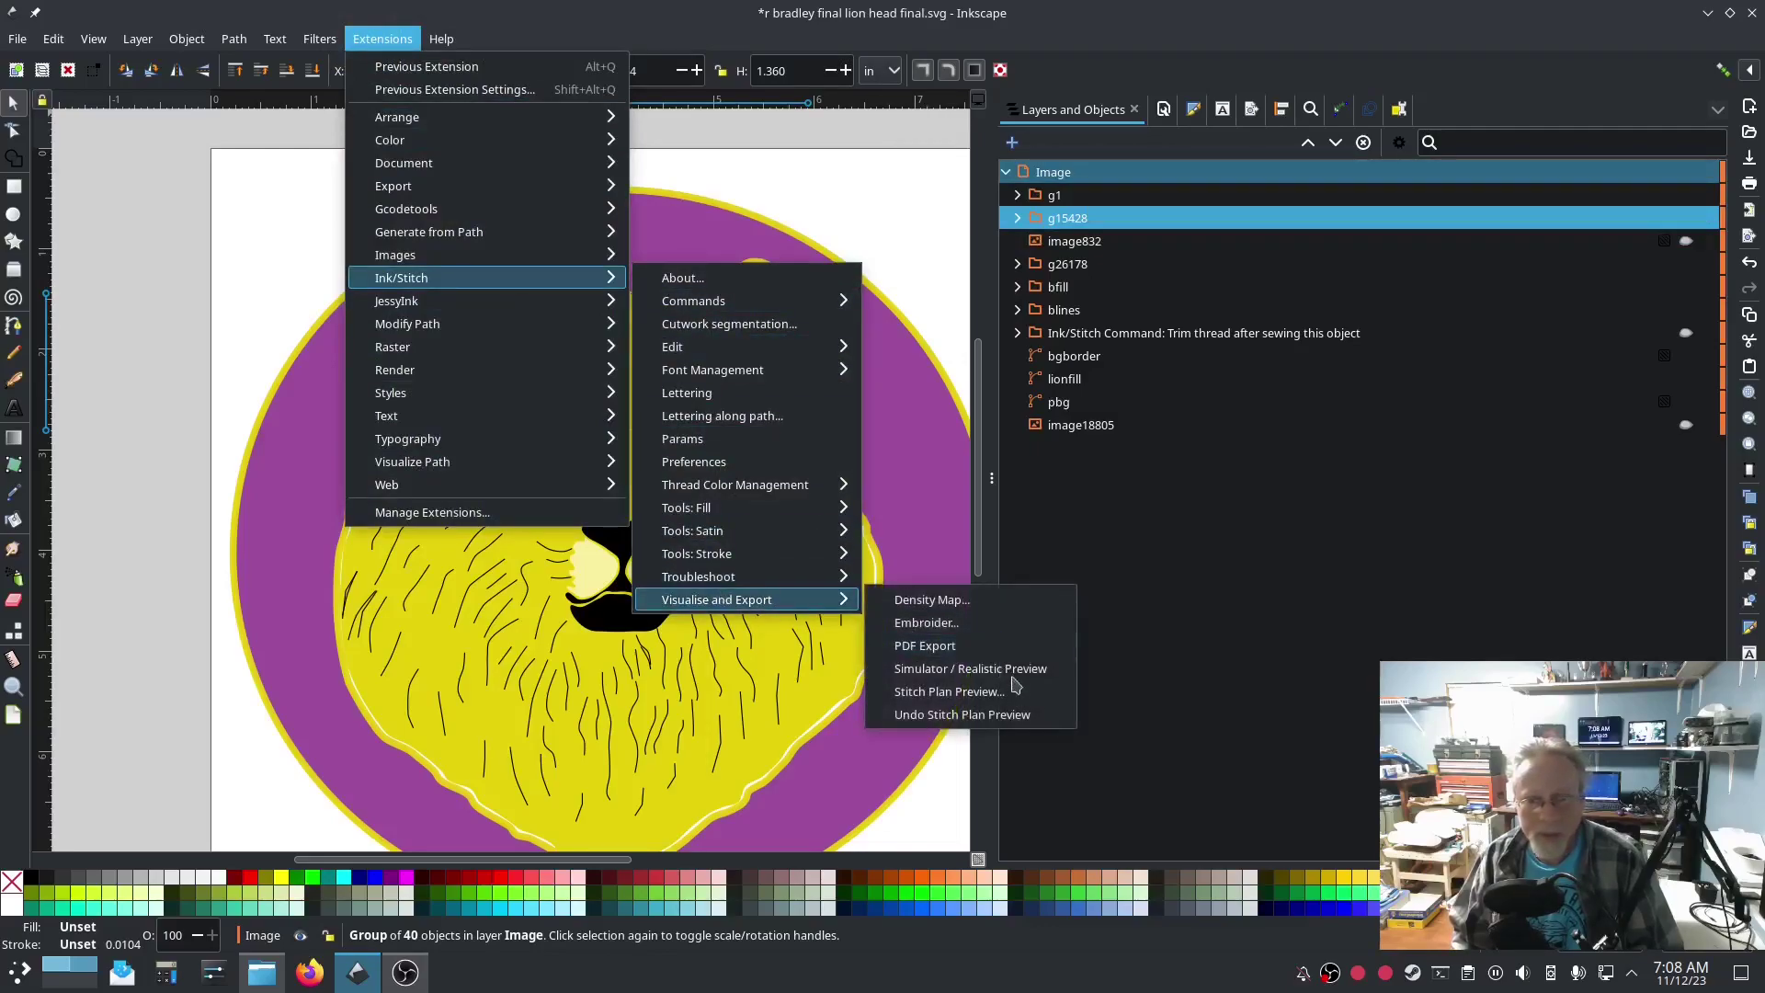
{"action": "left_click", "coordinate": [1009, 670]}
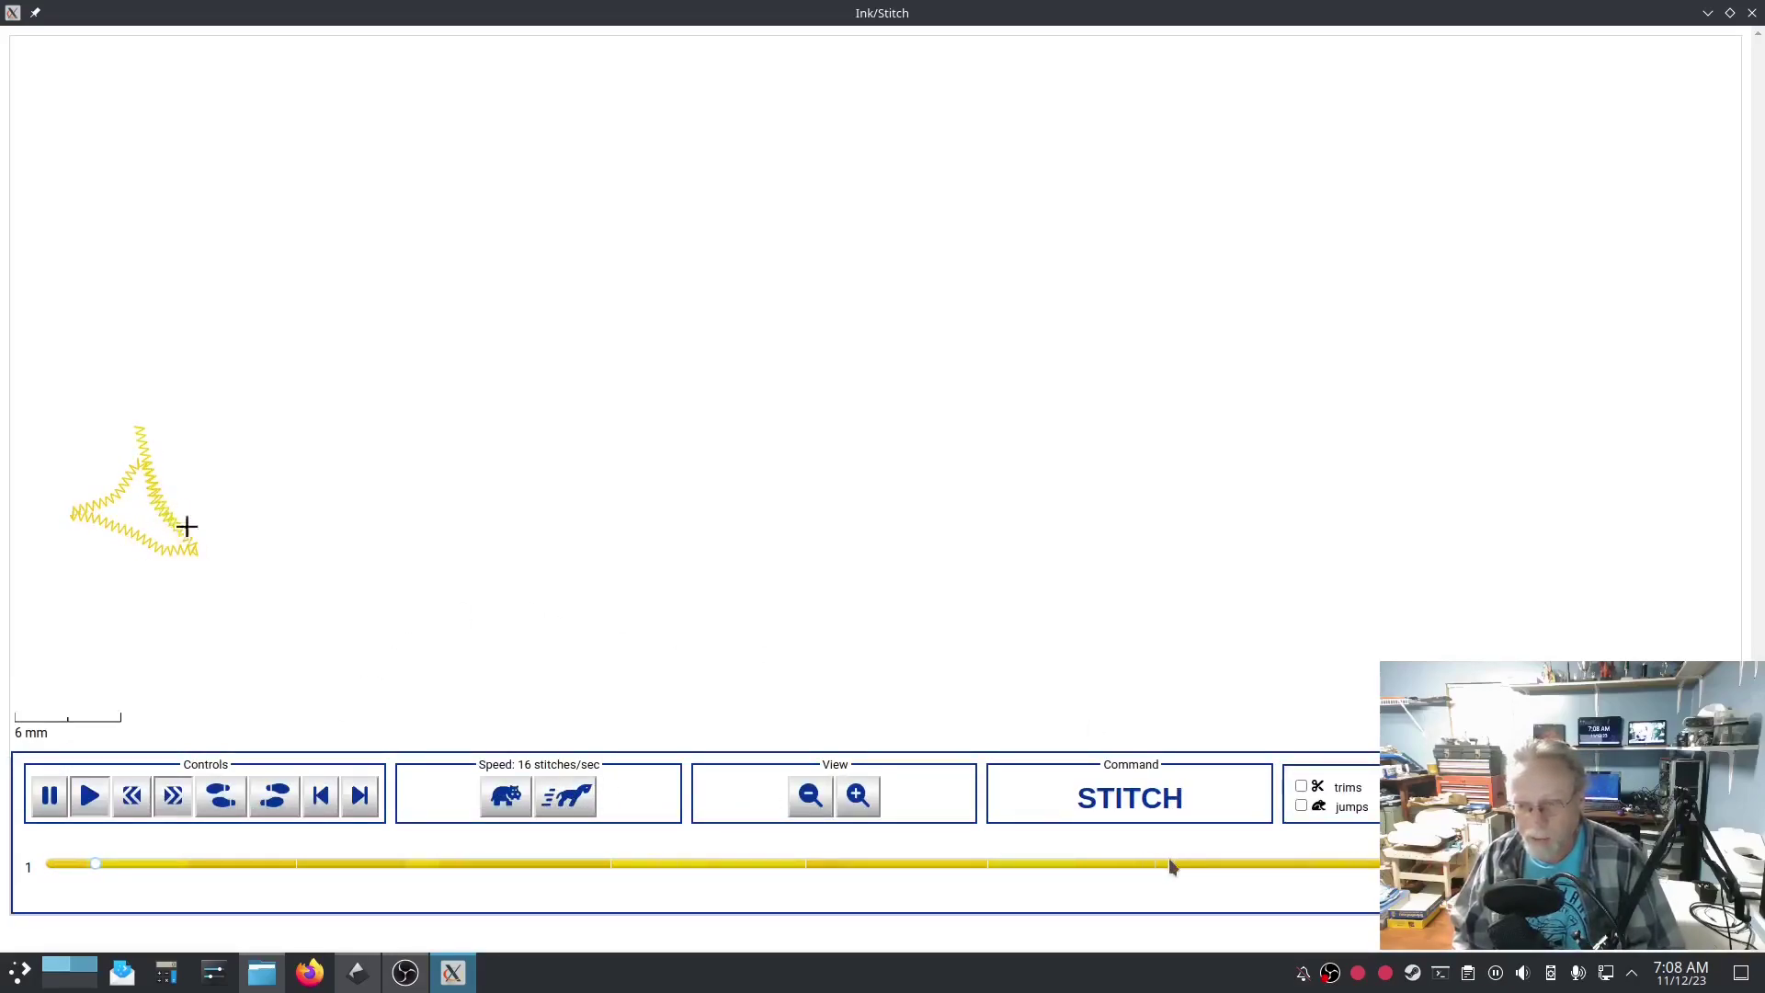
{"action": "key", "text": "ctrl+super"}
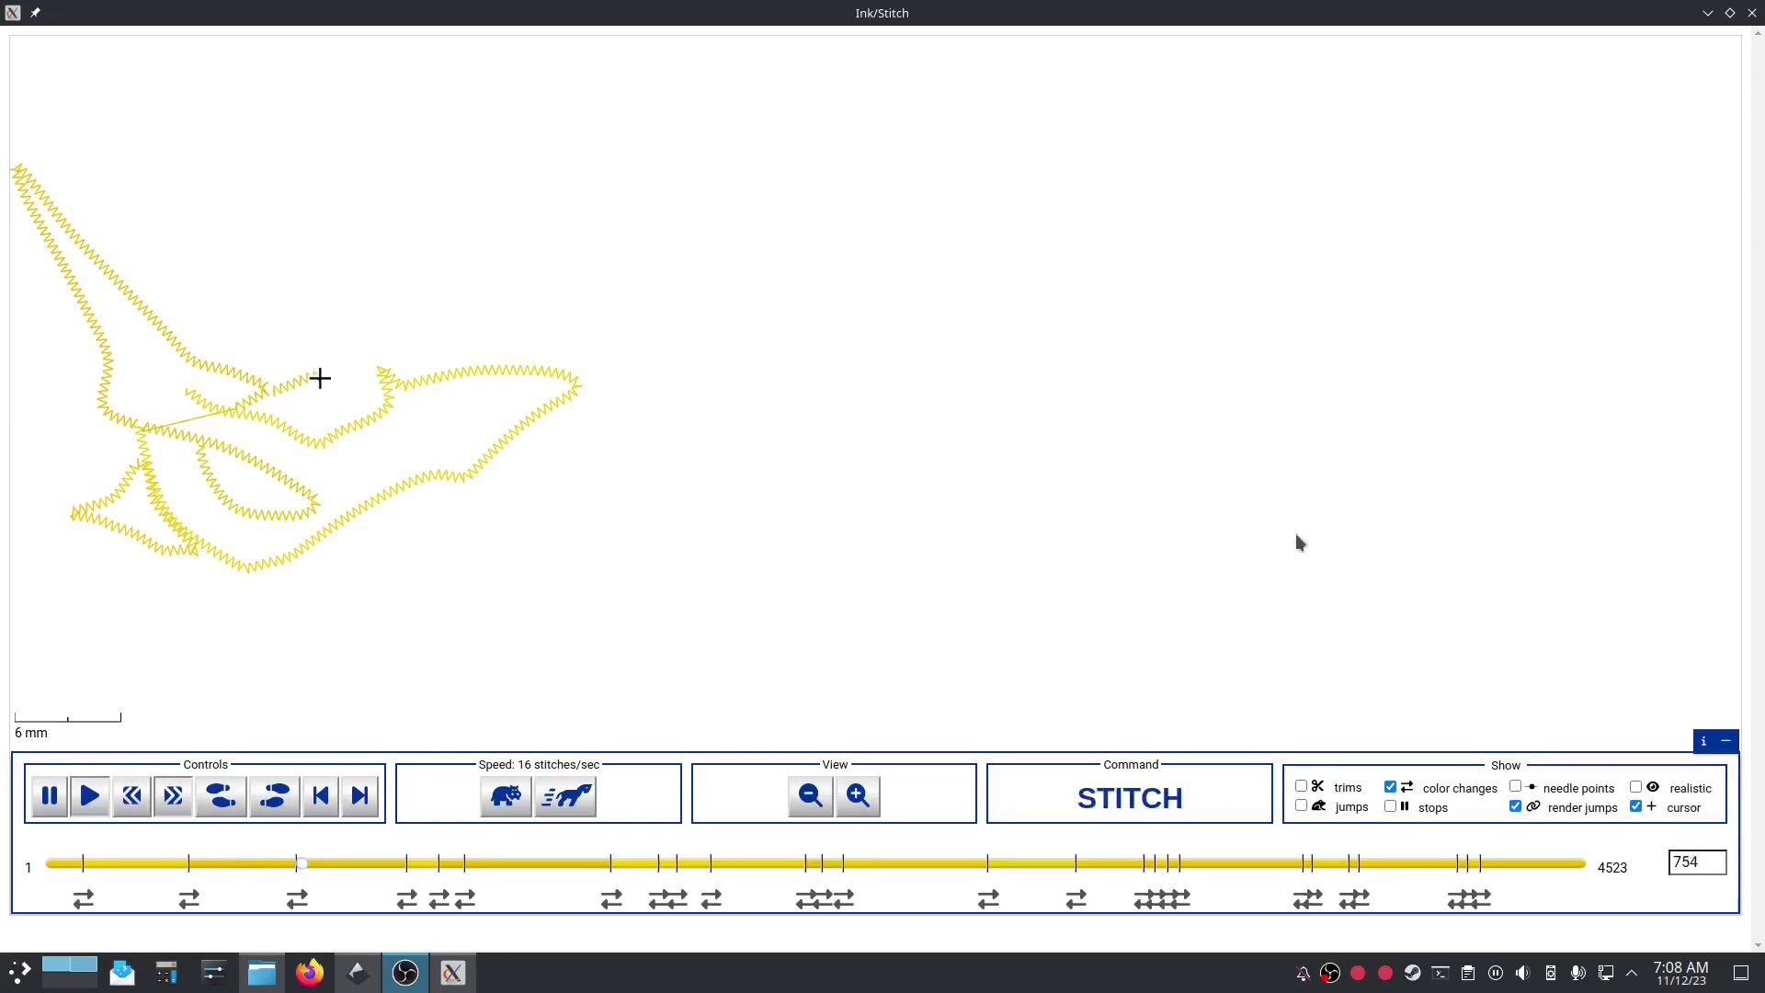
Step: Raise the simulation speed to 2048 stitches/sec to examine how the crown of thorns stitches out, and close the preview
{"action": "left_click", "coordinate": [567, 796]}
{"action": "left_click", "coordinate": [567, 796]}
{"action": "left_click", "coordinate": [567, 795]}
{"action": "left_click", "coordinate": [567, 796]}
{"action": "left_click", "coordinate": [567, 796]}
{"action": "left_click", "coordinate": [568, 796]}
{"action": "left_click", "coordinate": [567, 796]}
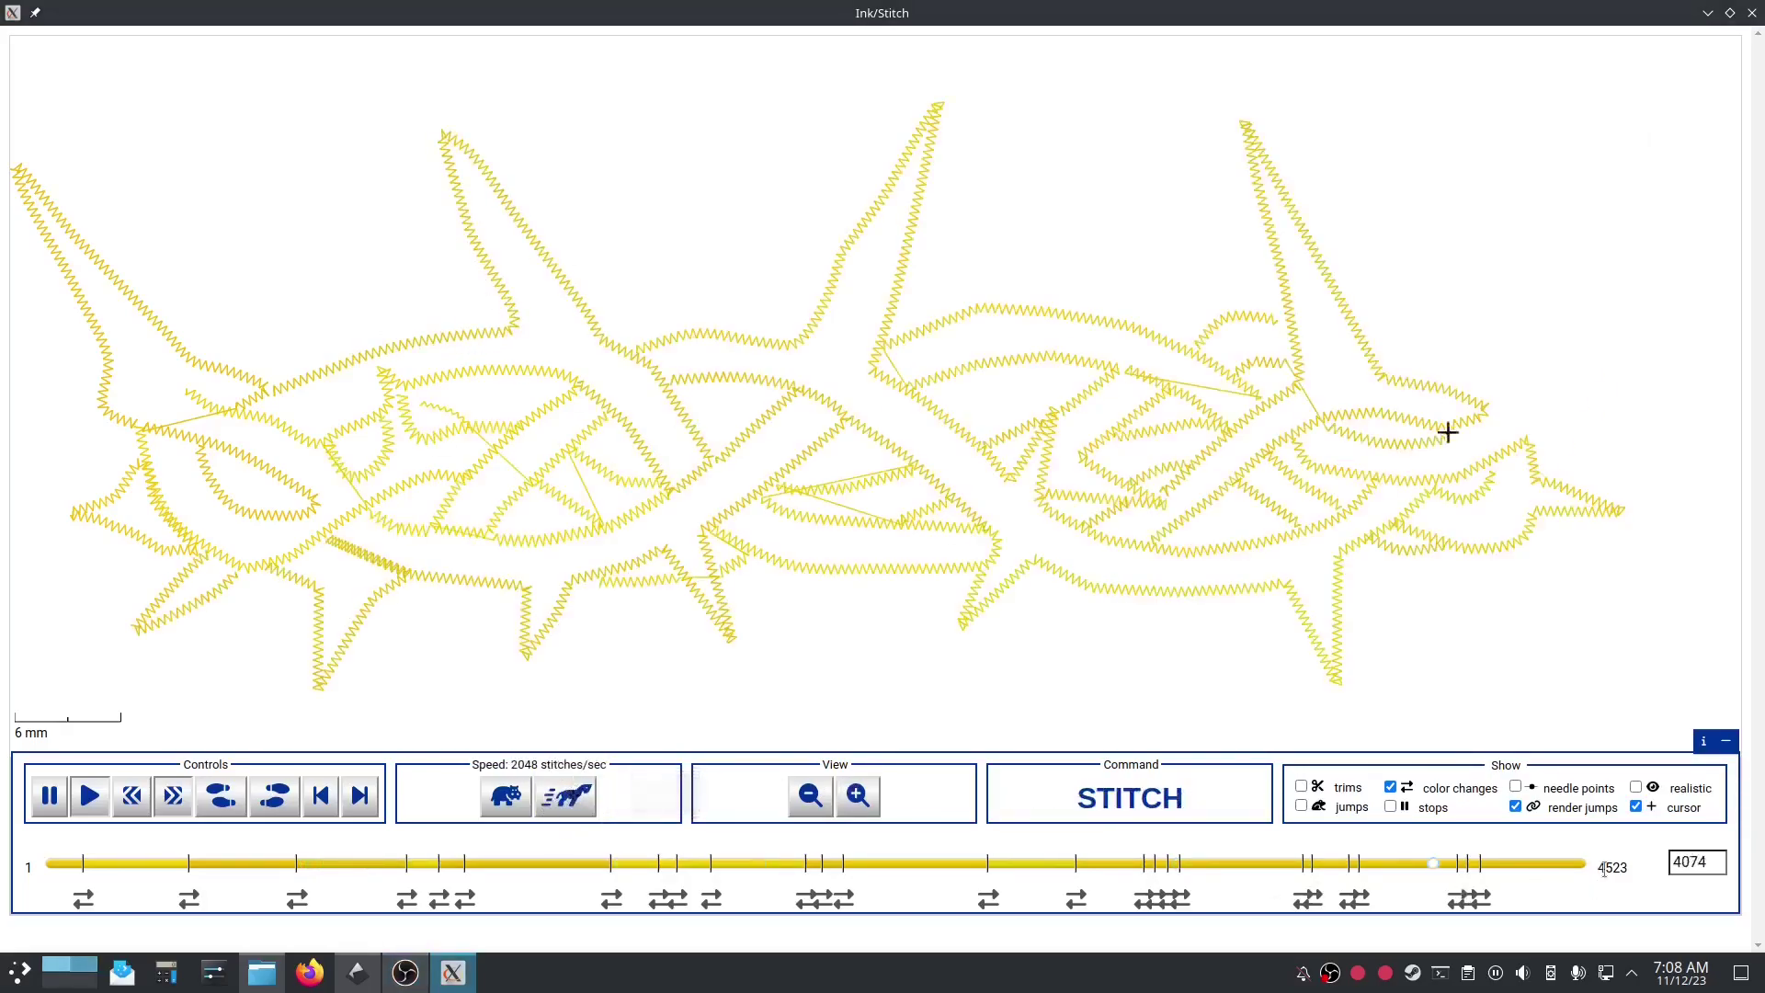
{"action": "left_click", "coordinate": [1752, 12]}
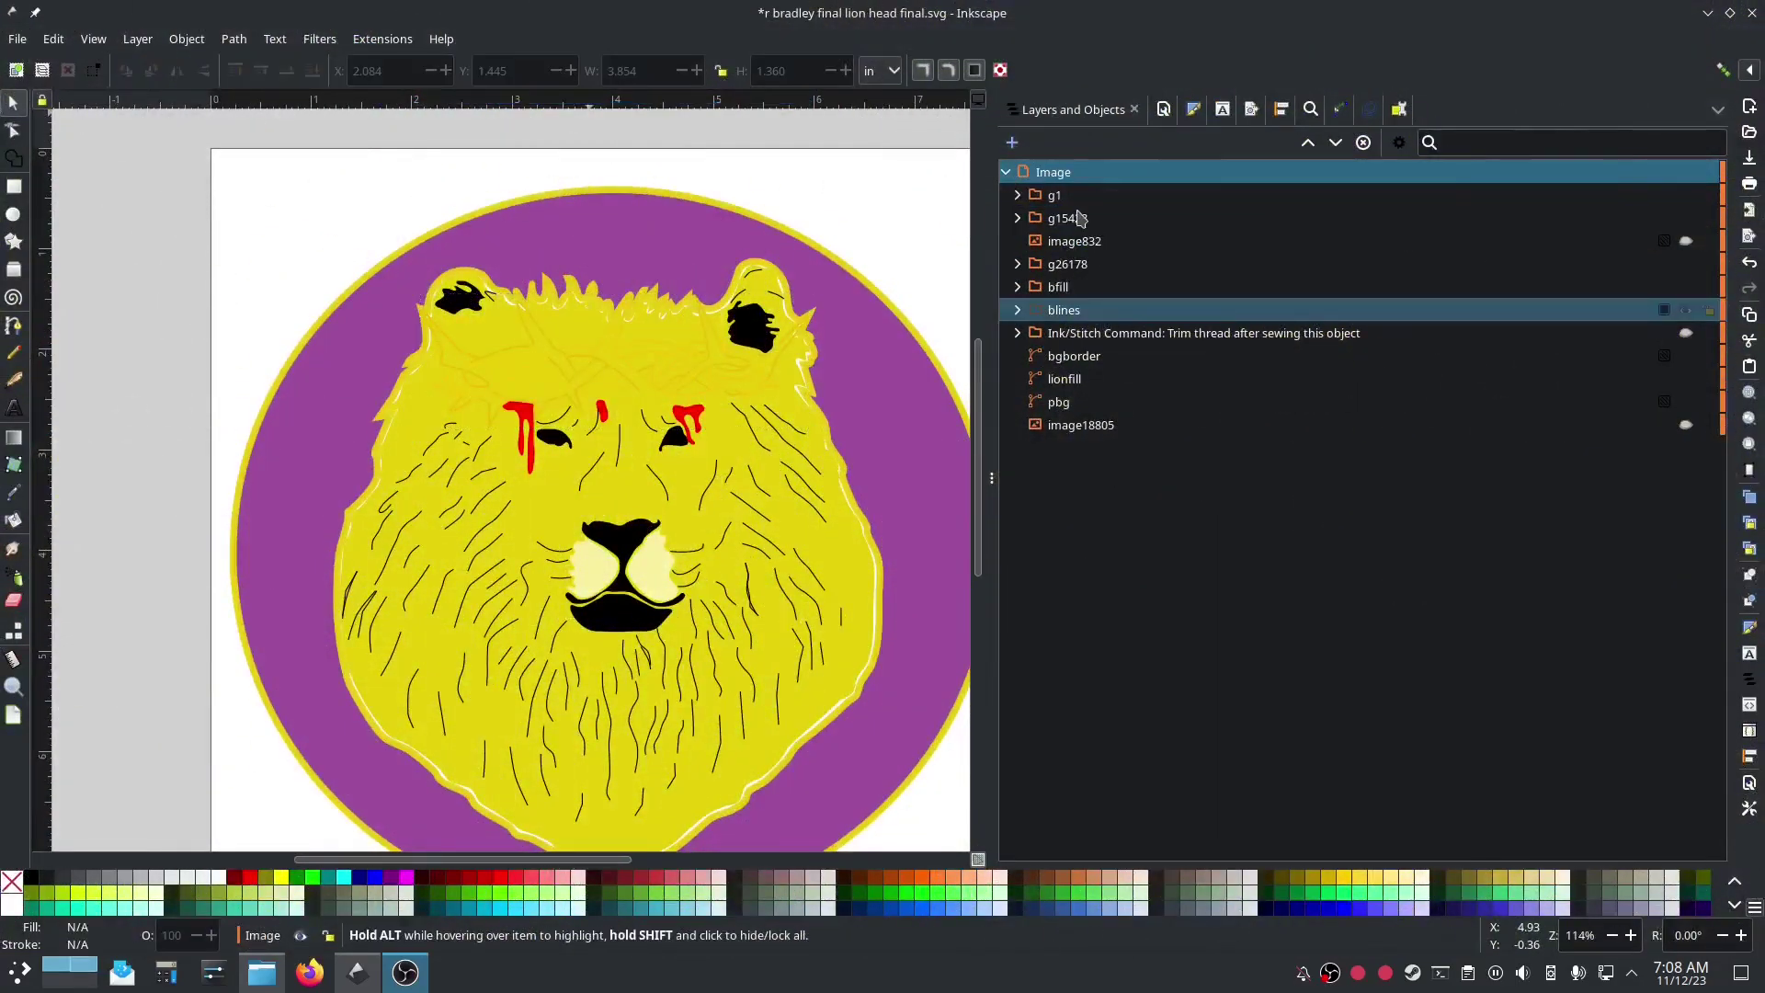
Step: Give the crown of thorns group g15428 a dark gold stroke and open its Ink/Stitch embroidery parameters
{"action": "left_click", "coordinate": [1076, 218]}
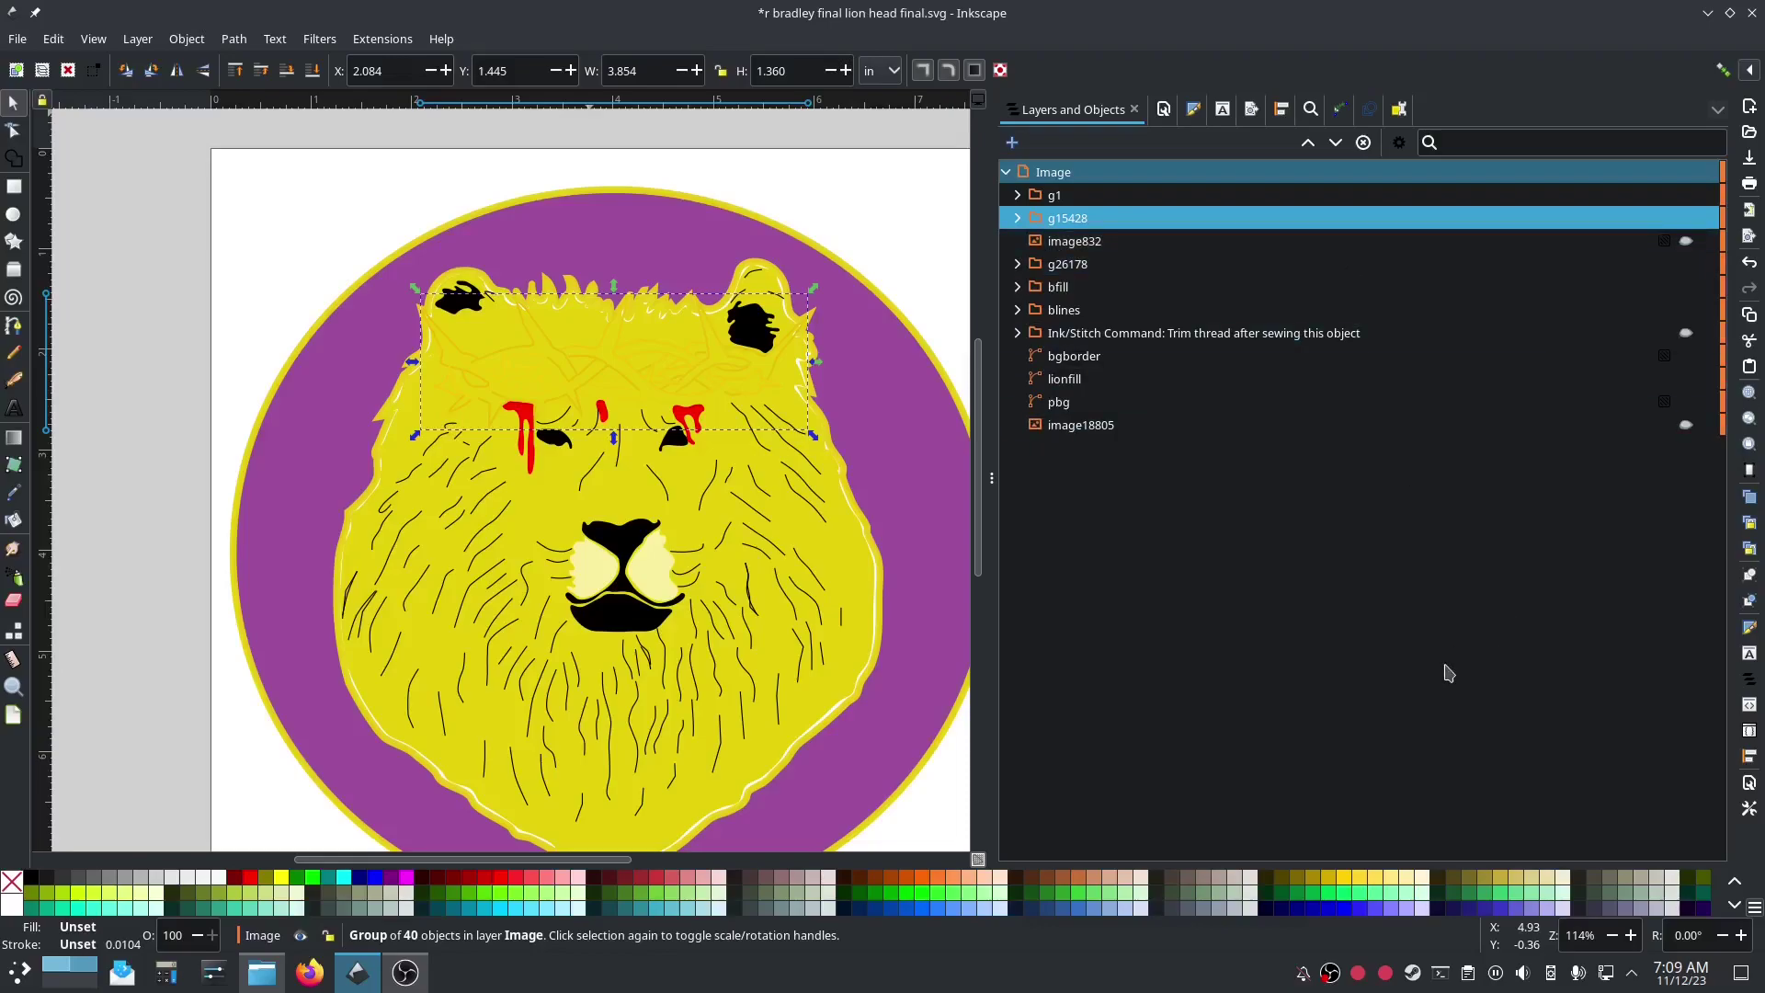
{"action": "left_click", "coordinate": [1314, 878], "text": "shift"}
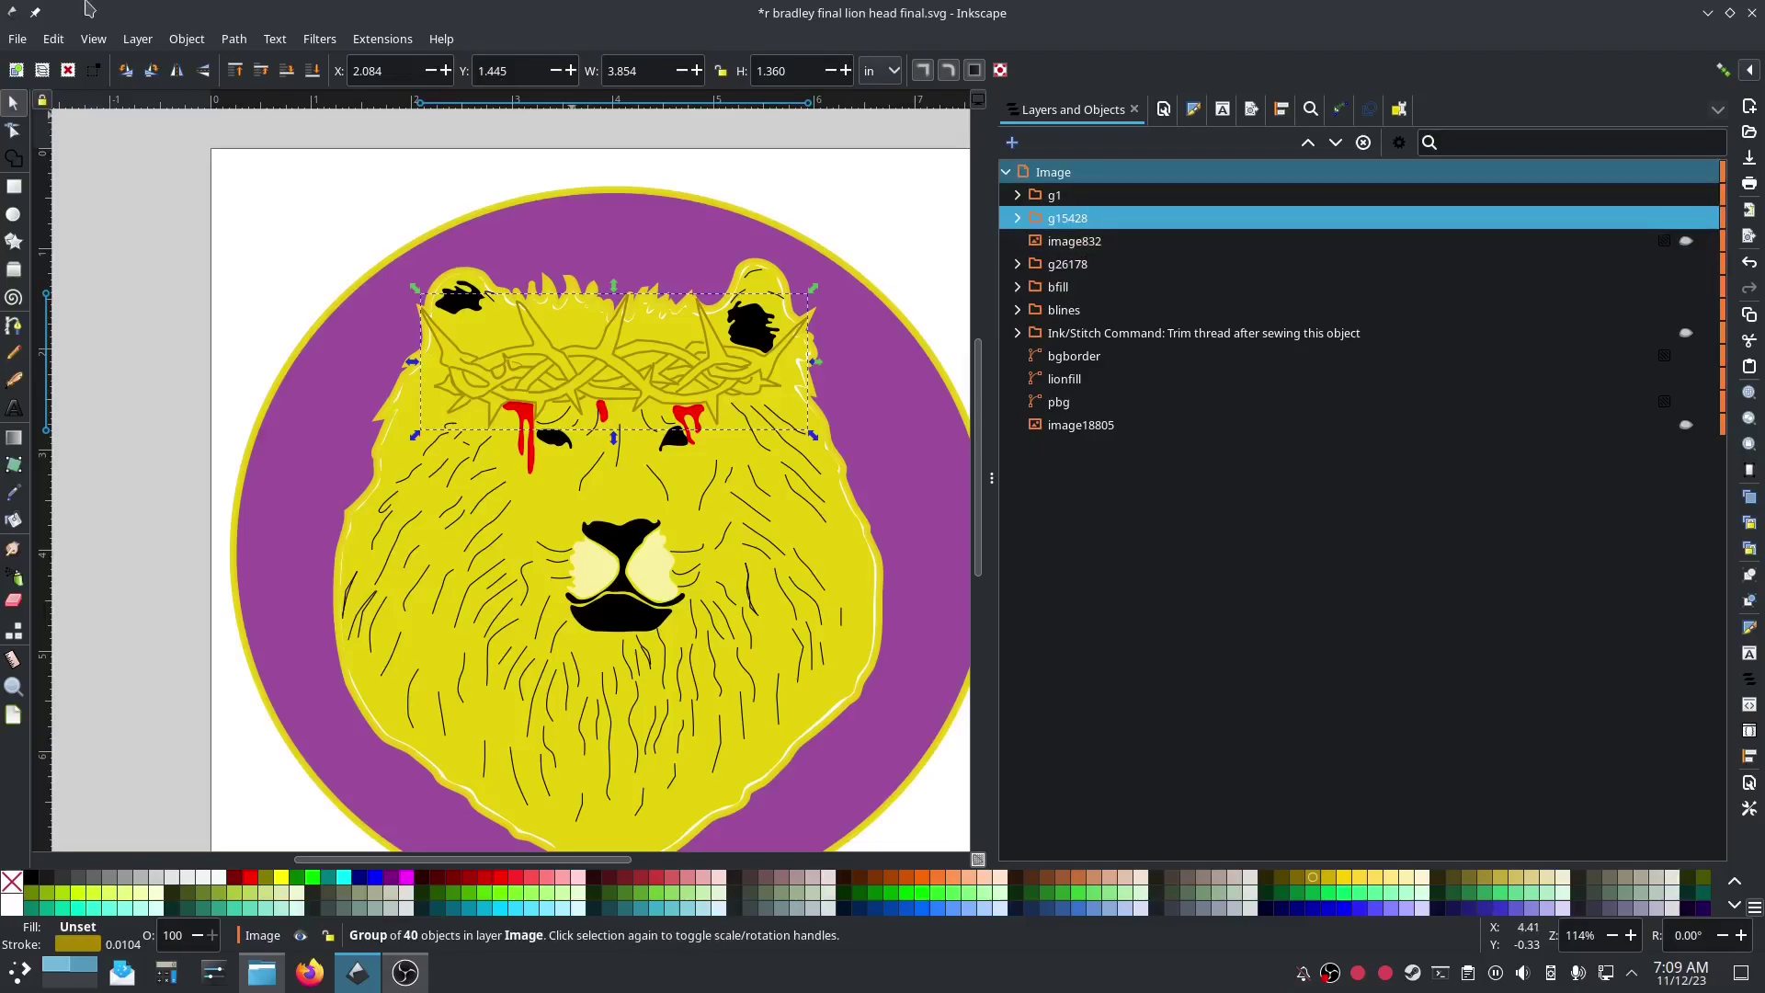
{"action": "left_click", "coordinate": [386, 40]}
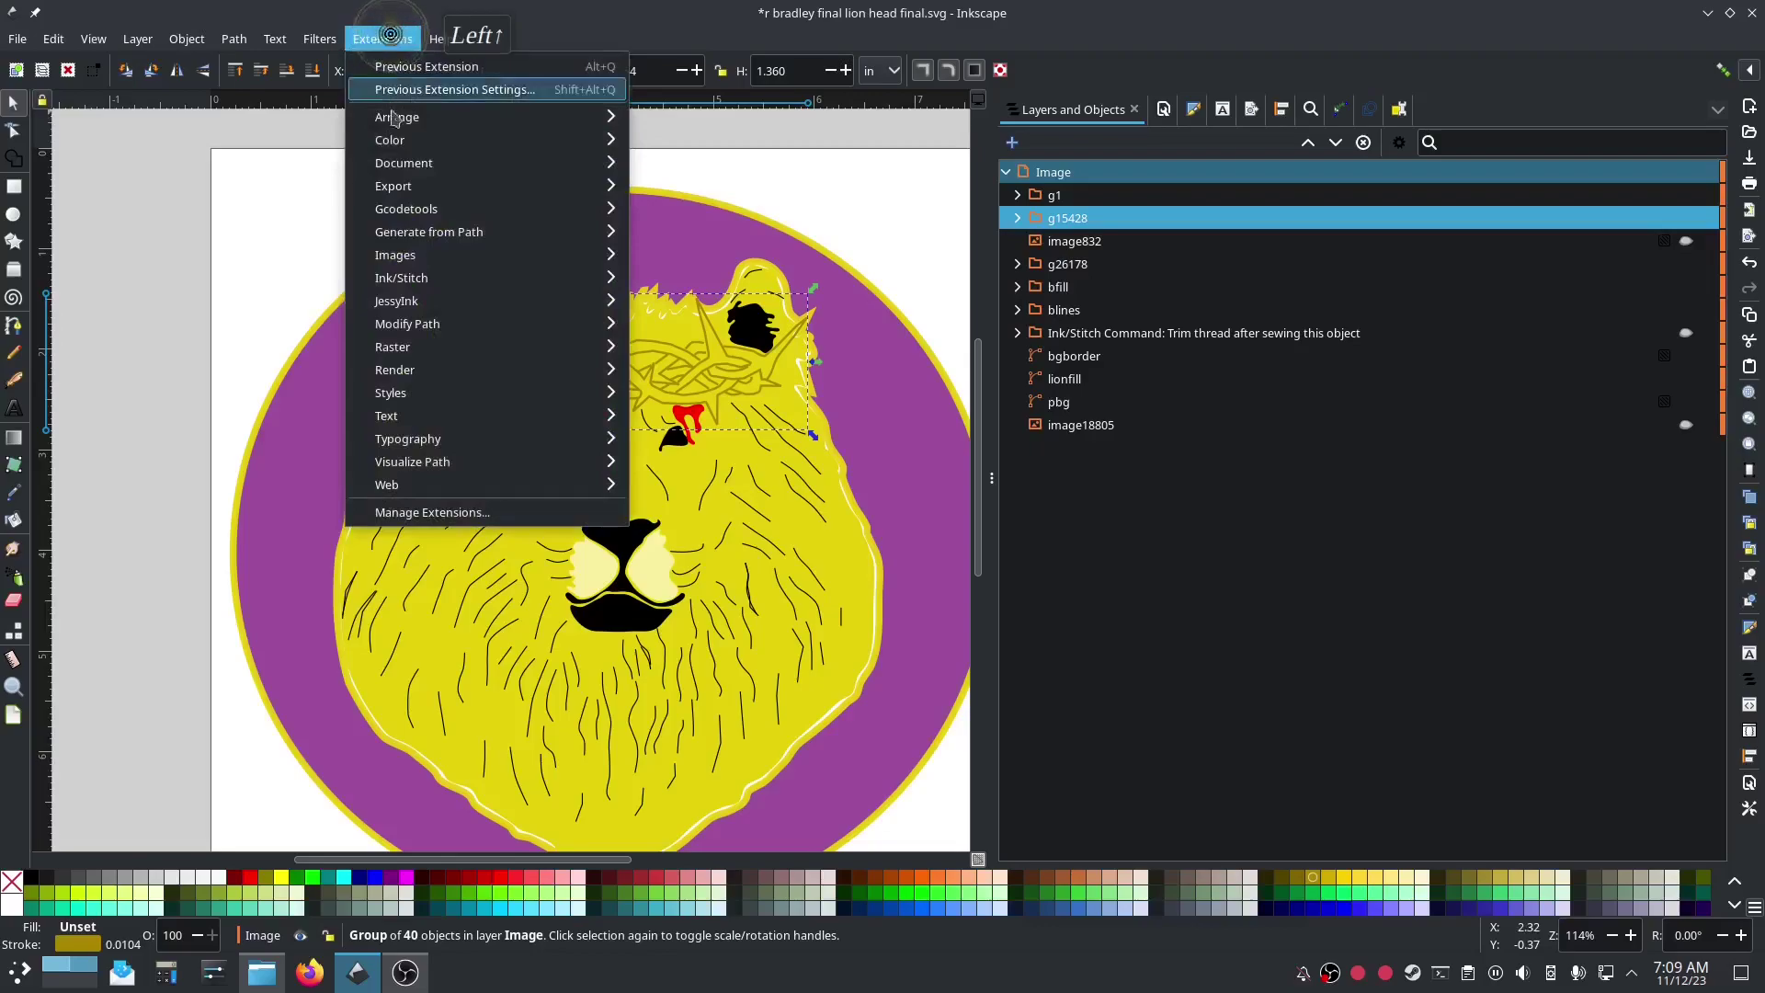
{"action": "mouse_move", "coordinate": [402, 277]}
{"action": "left_click", "coordinate": [695, 439]}
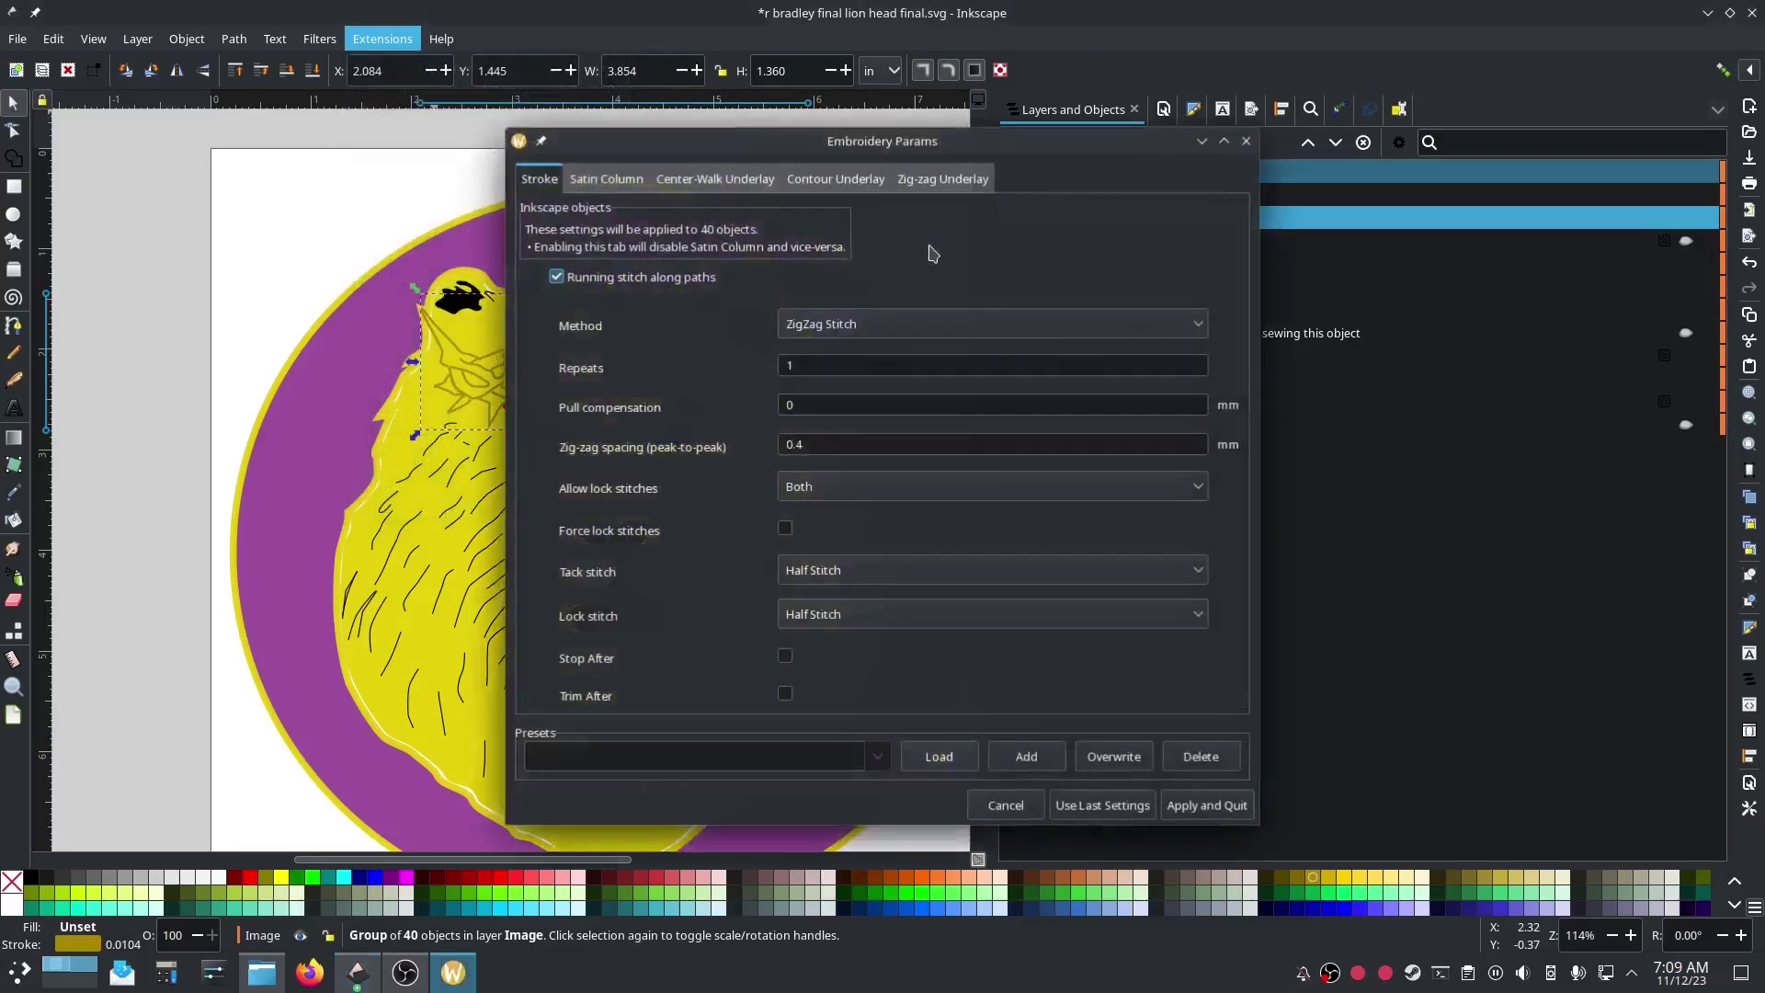
Step: Set the crown's stroke method to Running Stitch / Bean Stitch with 1 bean stitch repeat, and apply the parameters
{"action": "left_click", "coordinate": [577, 317]}
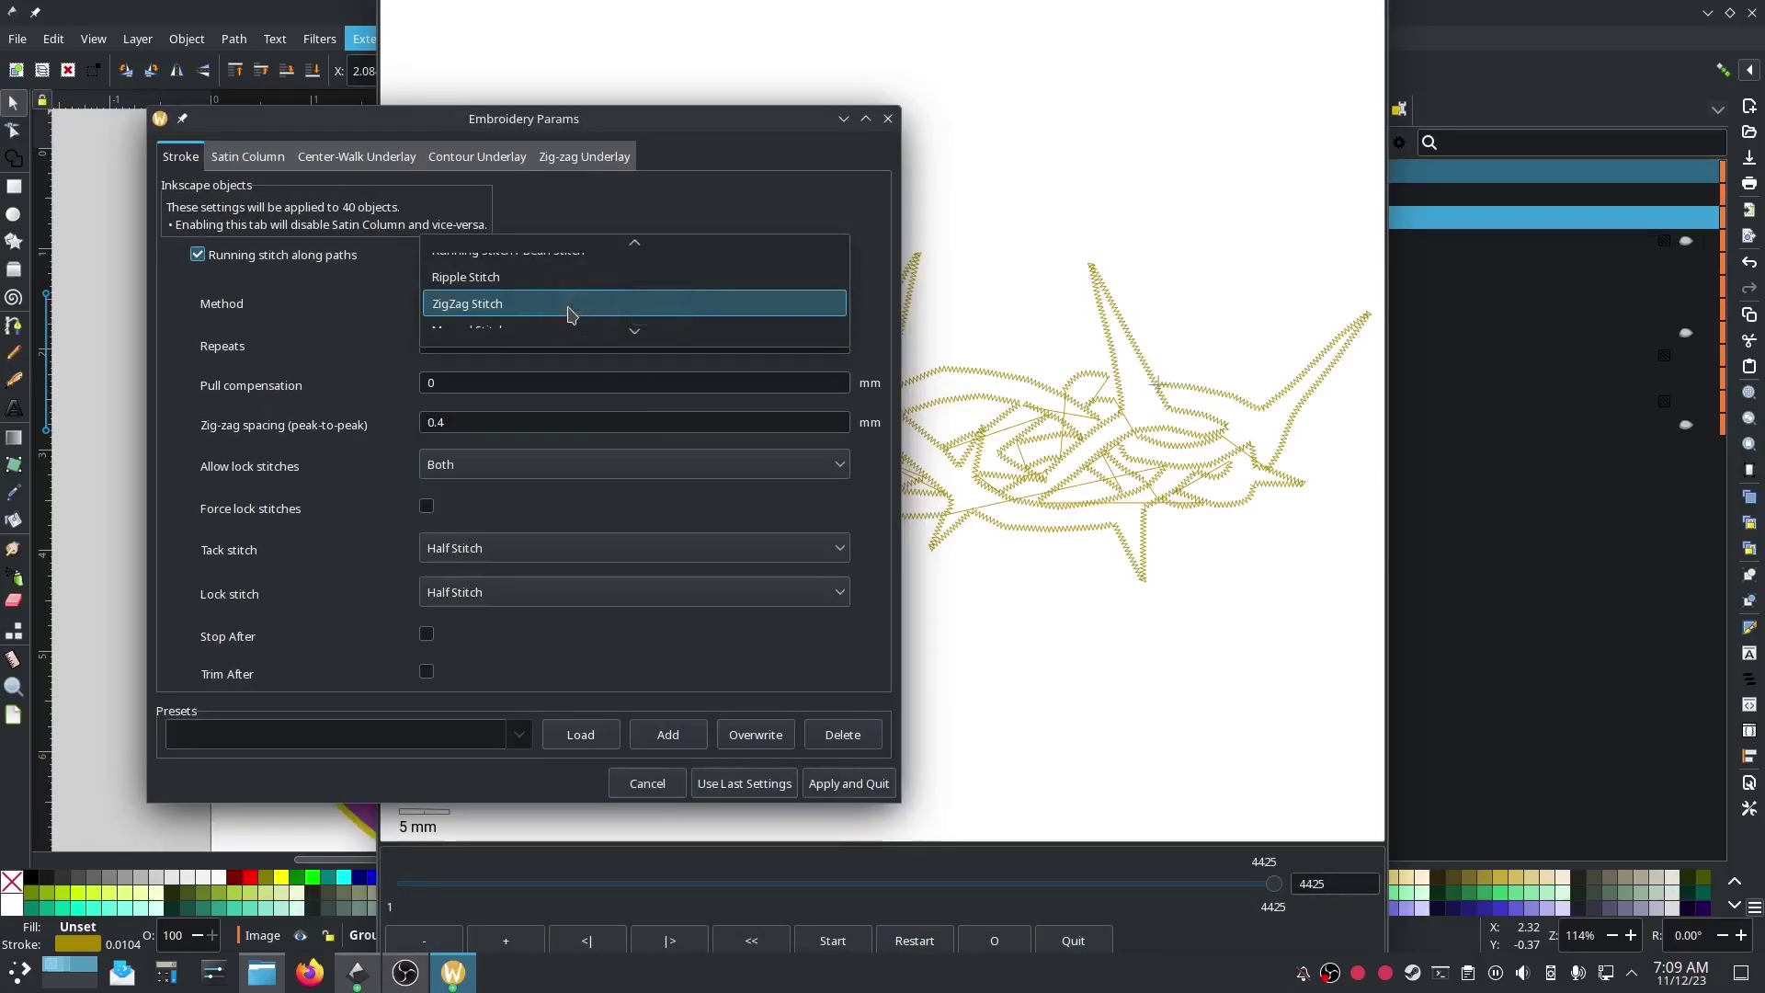
{"action": "left_click", "coordinate": [534, 255]}
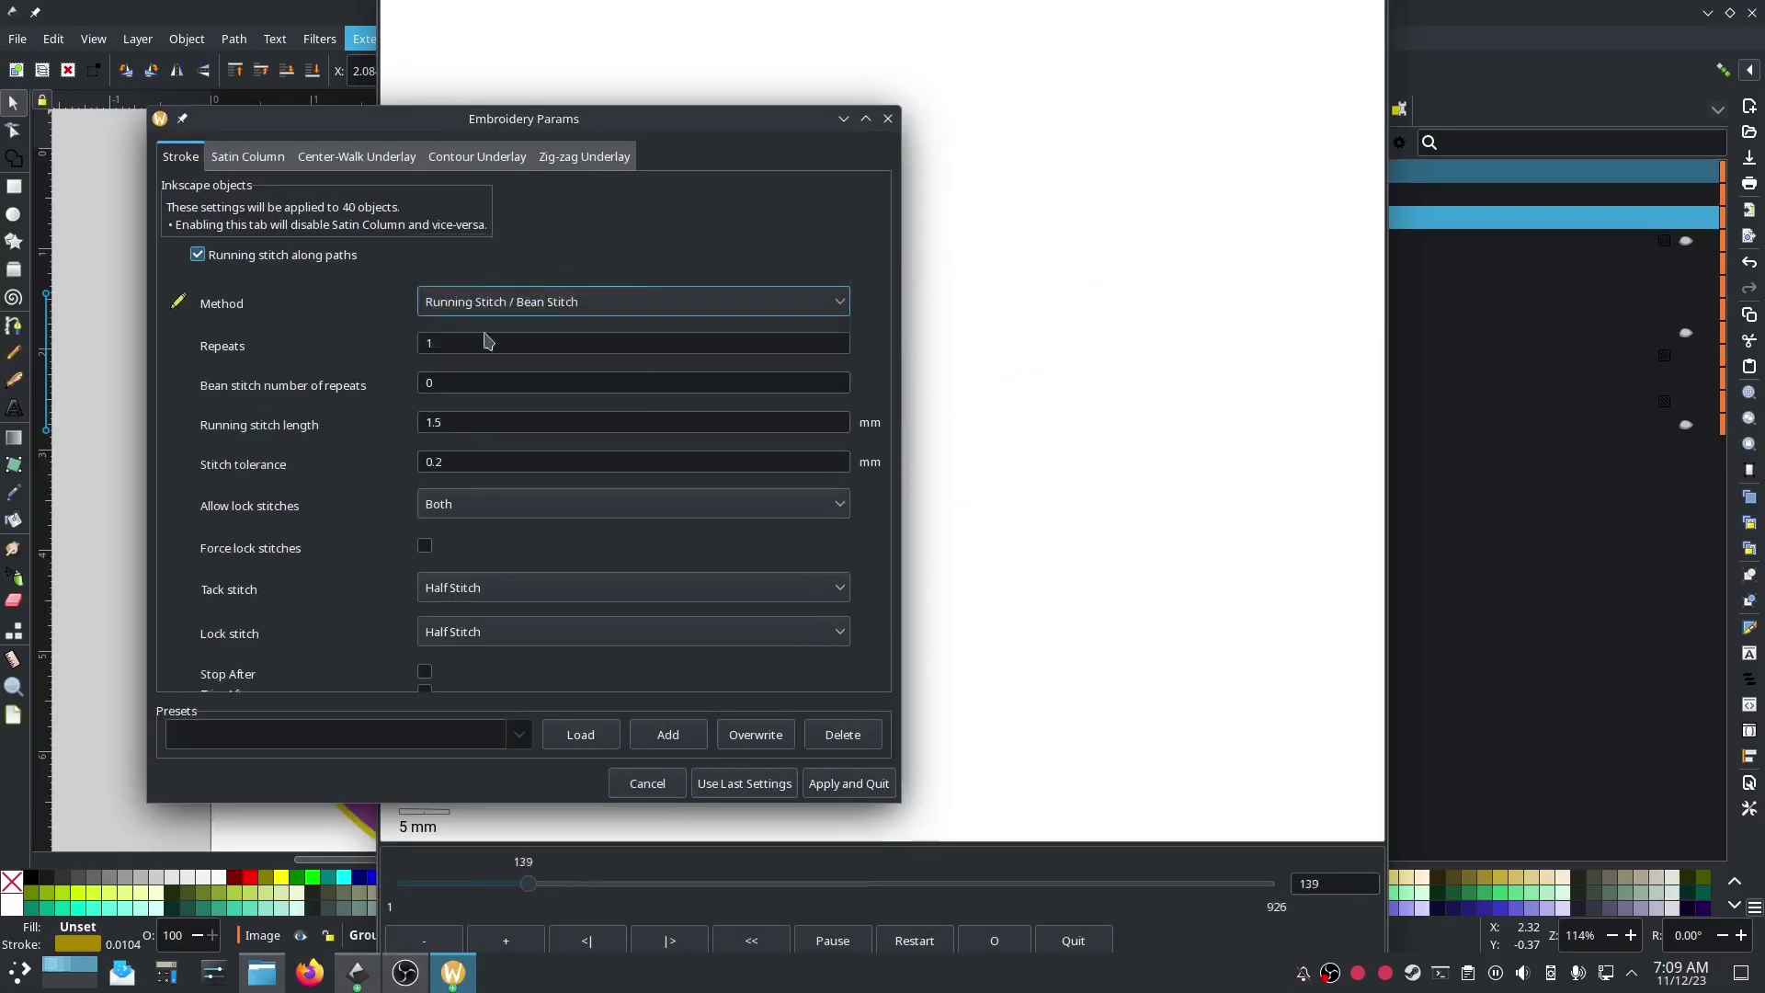
{"action": "left_click_drag", "start_coordinate": [468, 383], "coordinate": [392, 384]}
{"action": "type", "text": "1"}
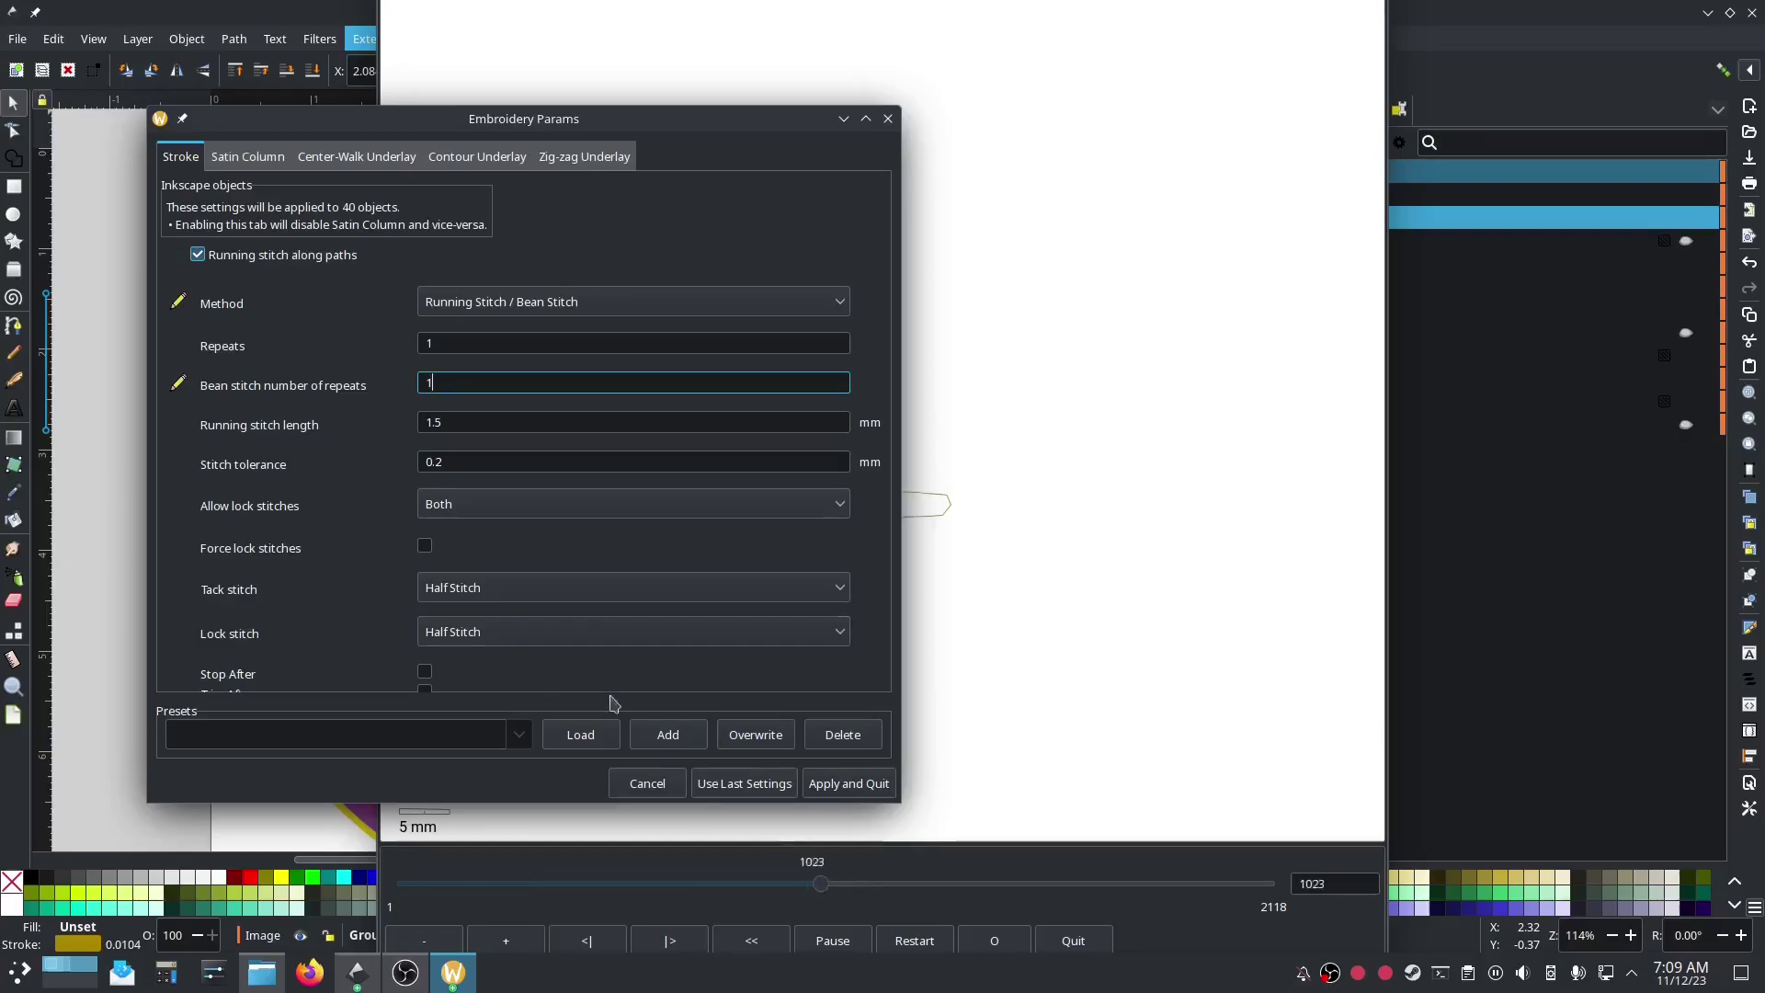
{"action": "left_click", "coordinate": [847, 783]}
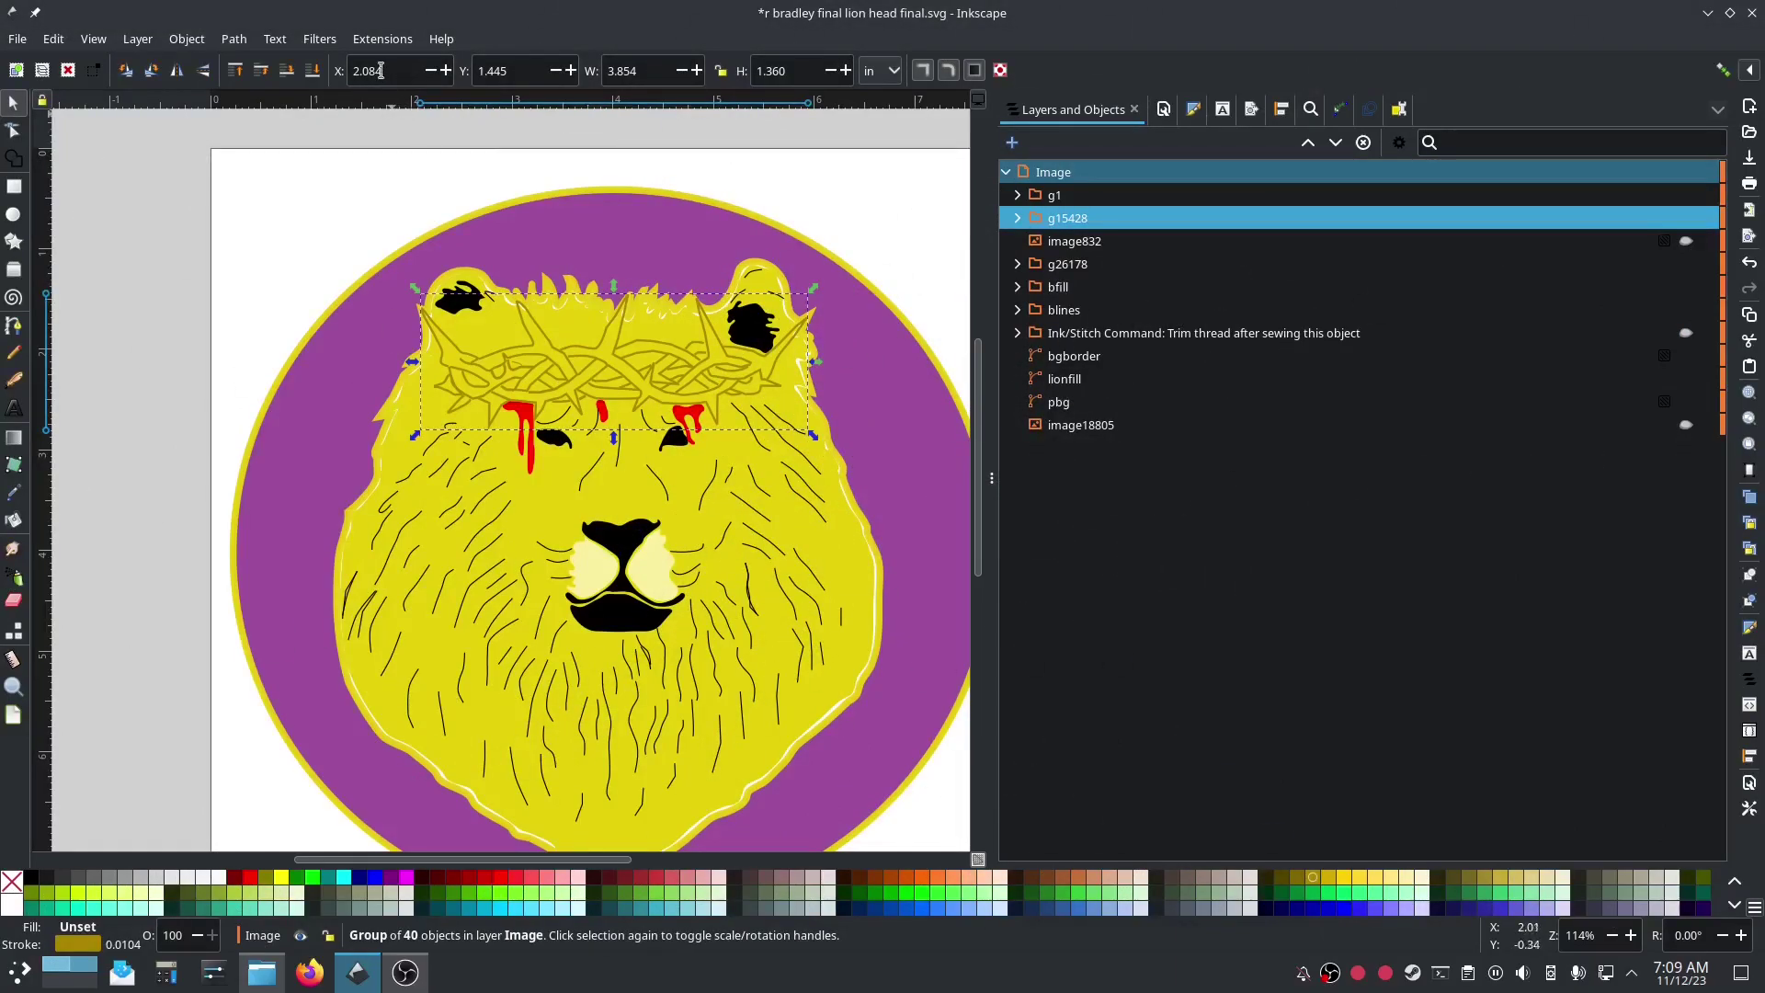
Step: Run Auto-Route Running Stitch on the crown of thorns group with nodes added at intersections, and close its options
{"action": "left_click", "coordinate": [382, 39]}
{"action": "mouse_move", "coordinate": [427, 288]}
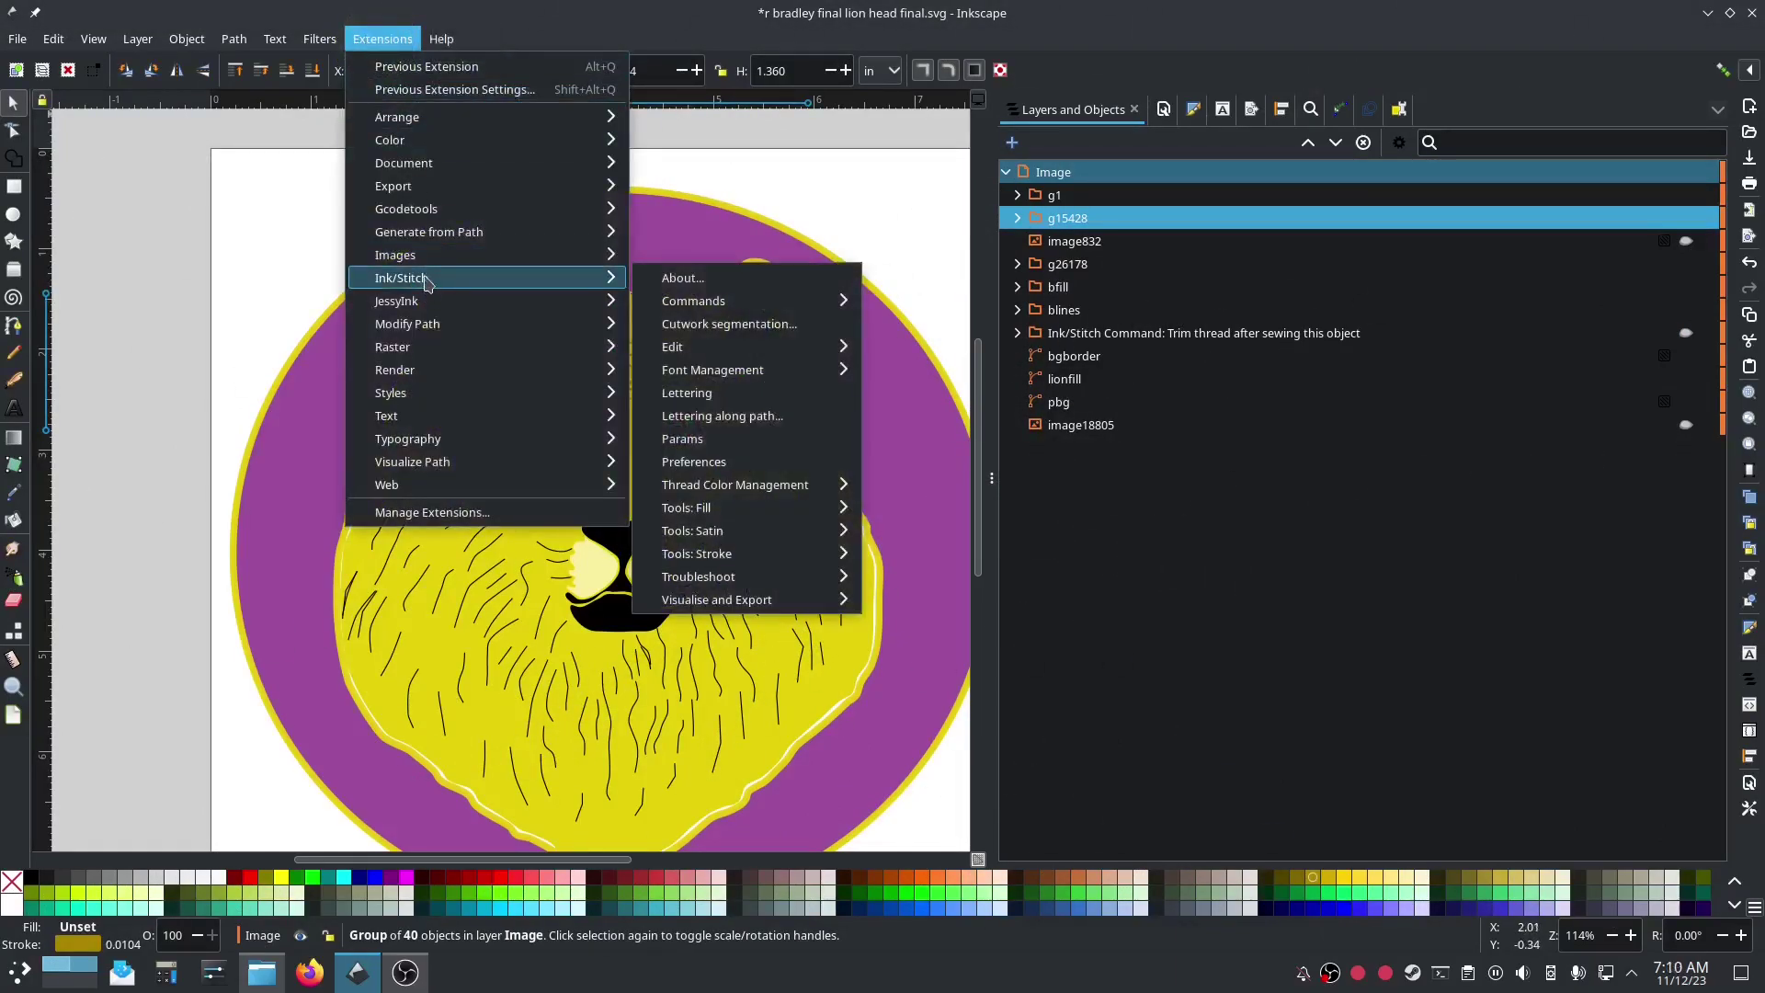
{"action": "mouse_move", "coordinate": [740, 556]}
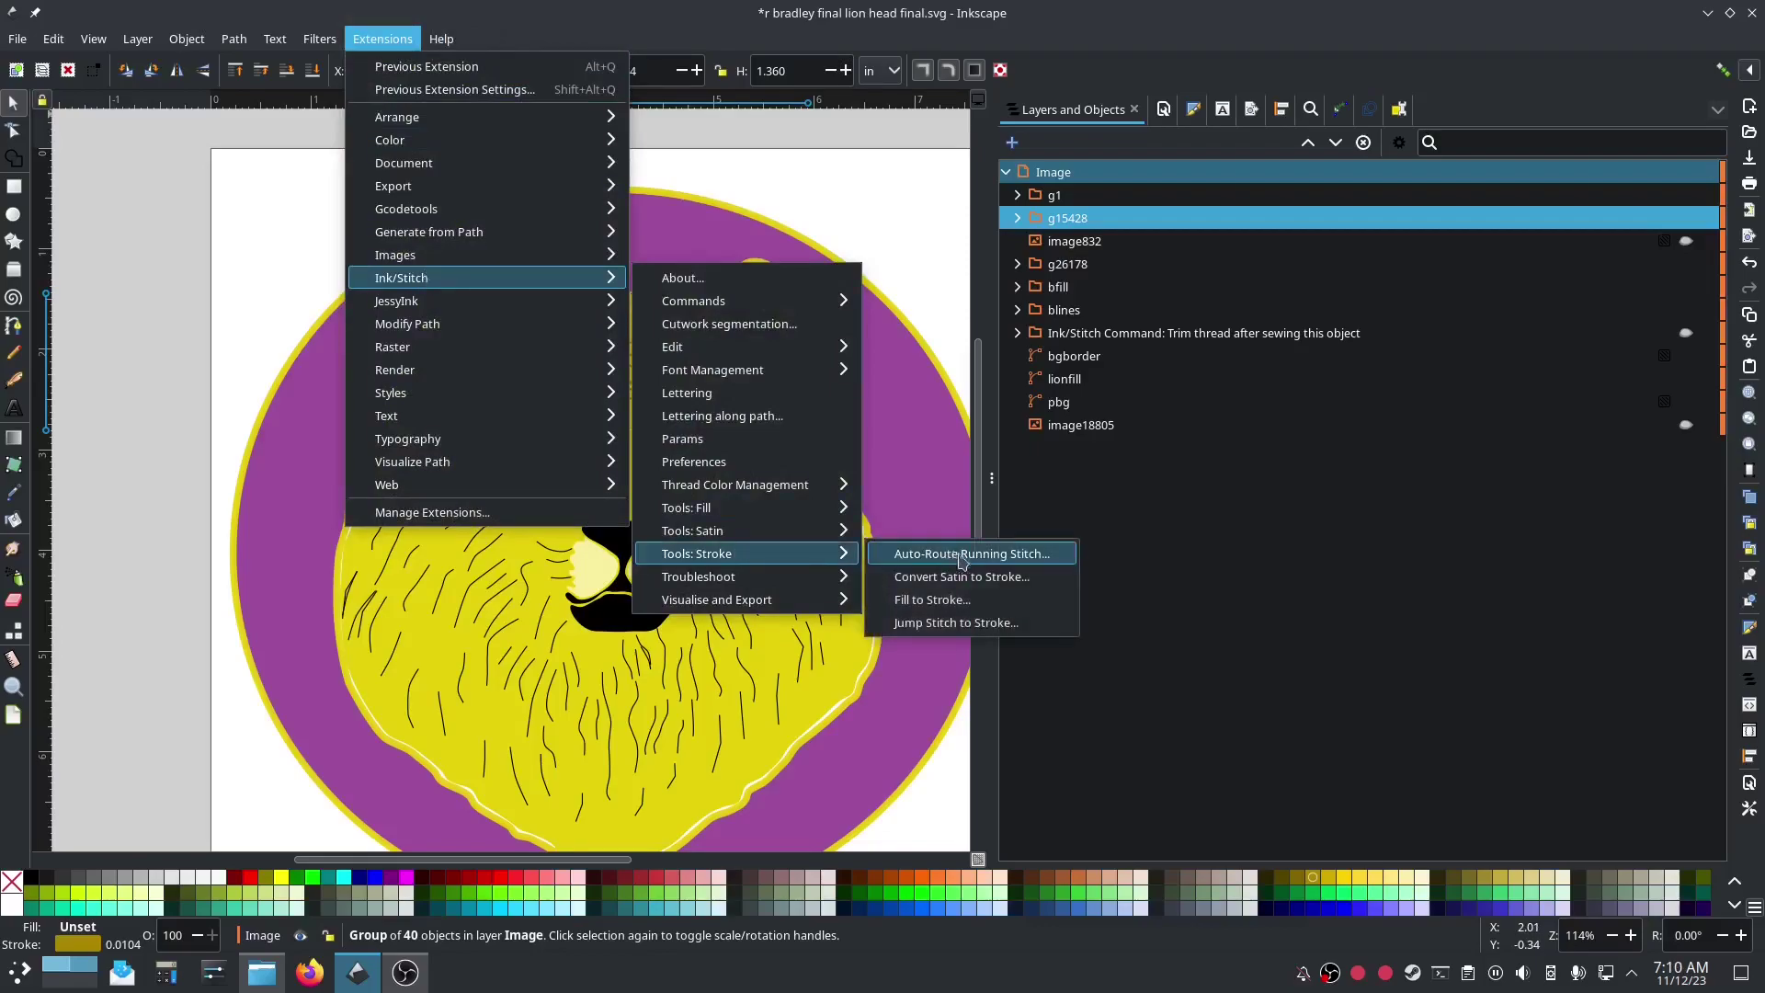
{"action": "left_click", "coordinate": [1025, 553]}
{"action": "key", "text": "Return"}
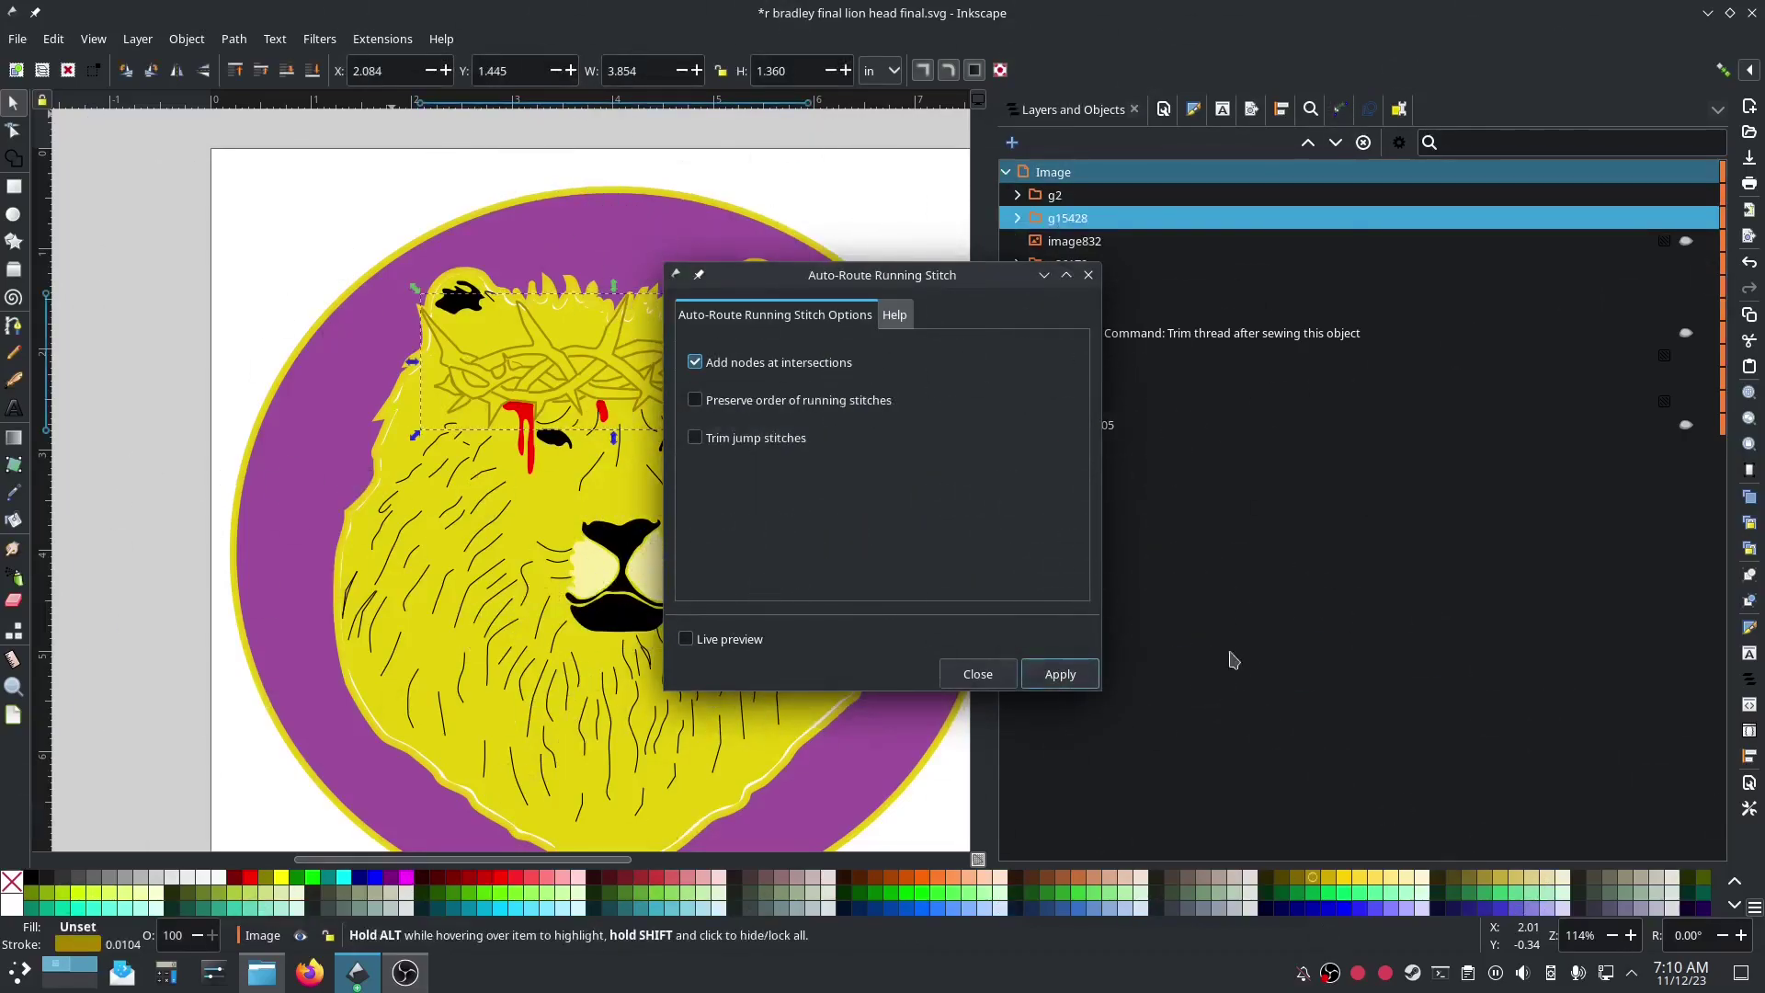
{"action": "left_click", "coordinate": [978, 673]}
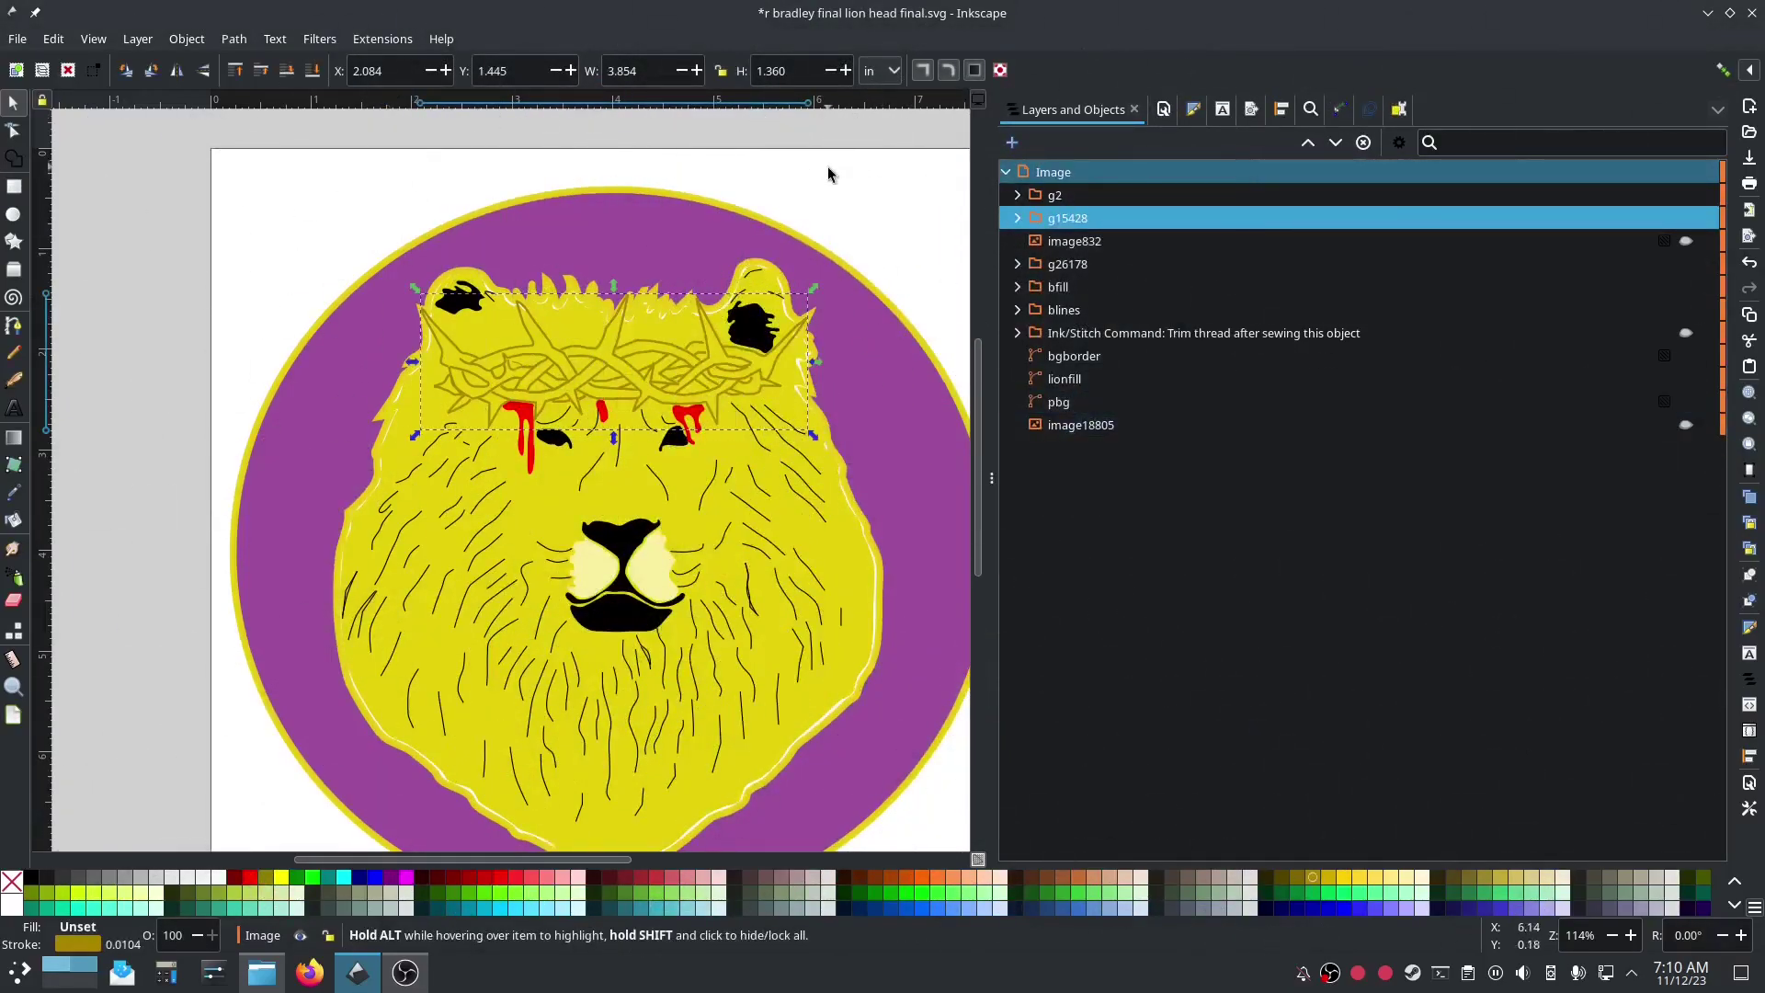
Step: Open the embroidery parameters for the auto-routed crown strokes, set the bean stitch number of repeats to 1 for all, and apply
{"action": "left_click", "coordinate": [404, 39]}
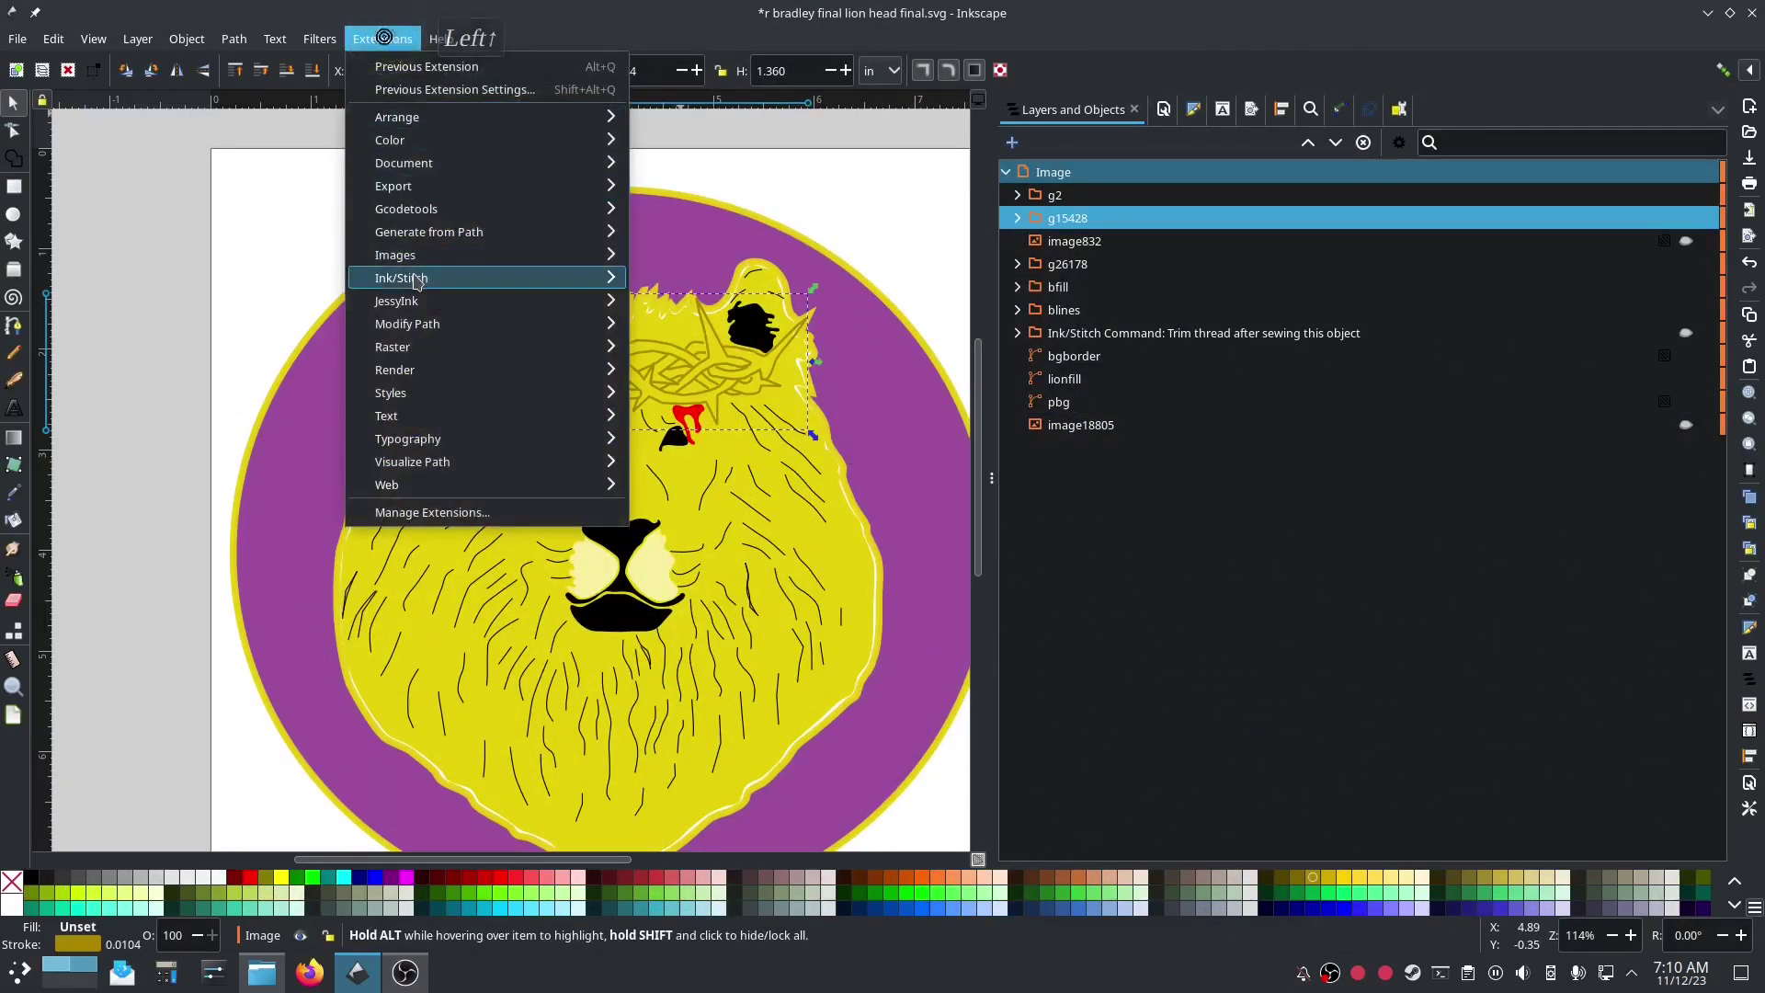
{"action": "mouse_move", "coordinate": [588, 278]}
{"action": "left_click", "coordinate": [784, 437]}
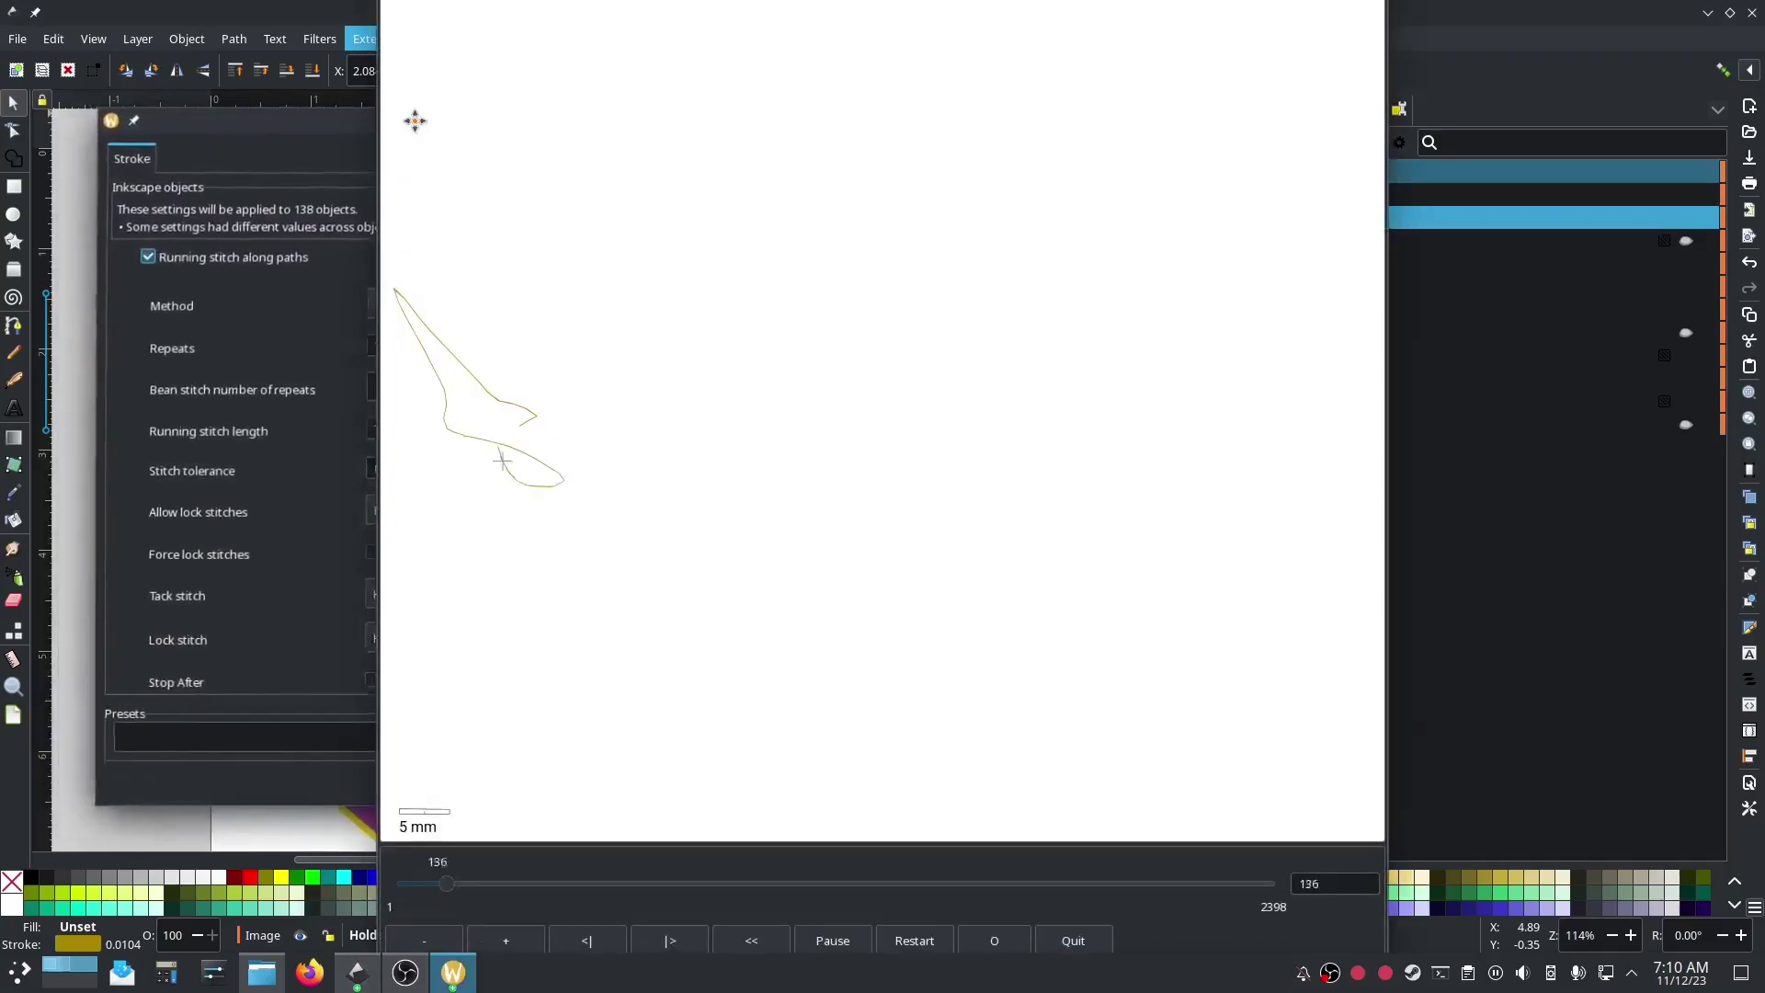
{"action": "left_click", "coordinate": [415, 121]}
{"action": "left_click", "coordinate": [223, 397]}
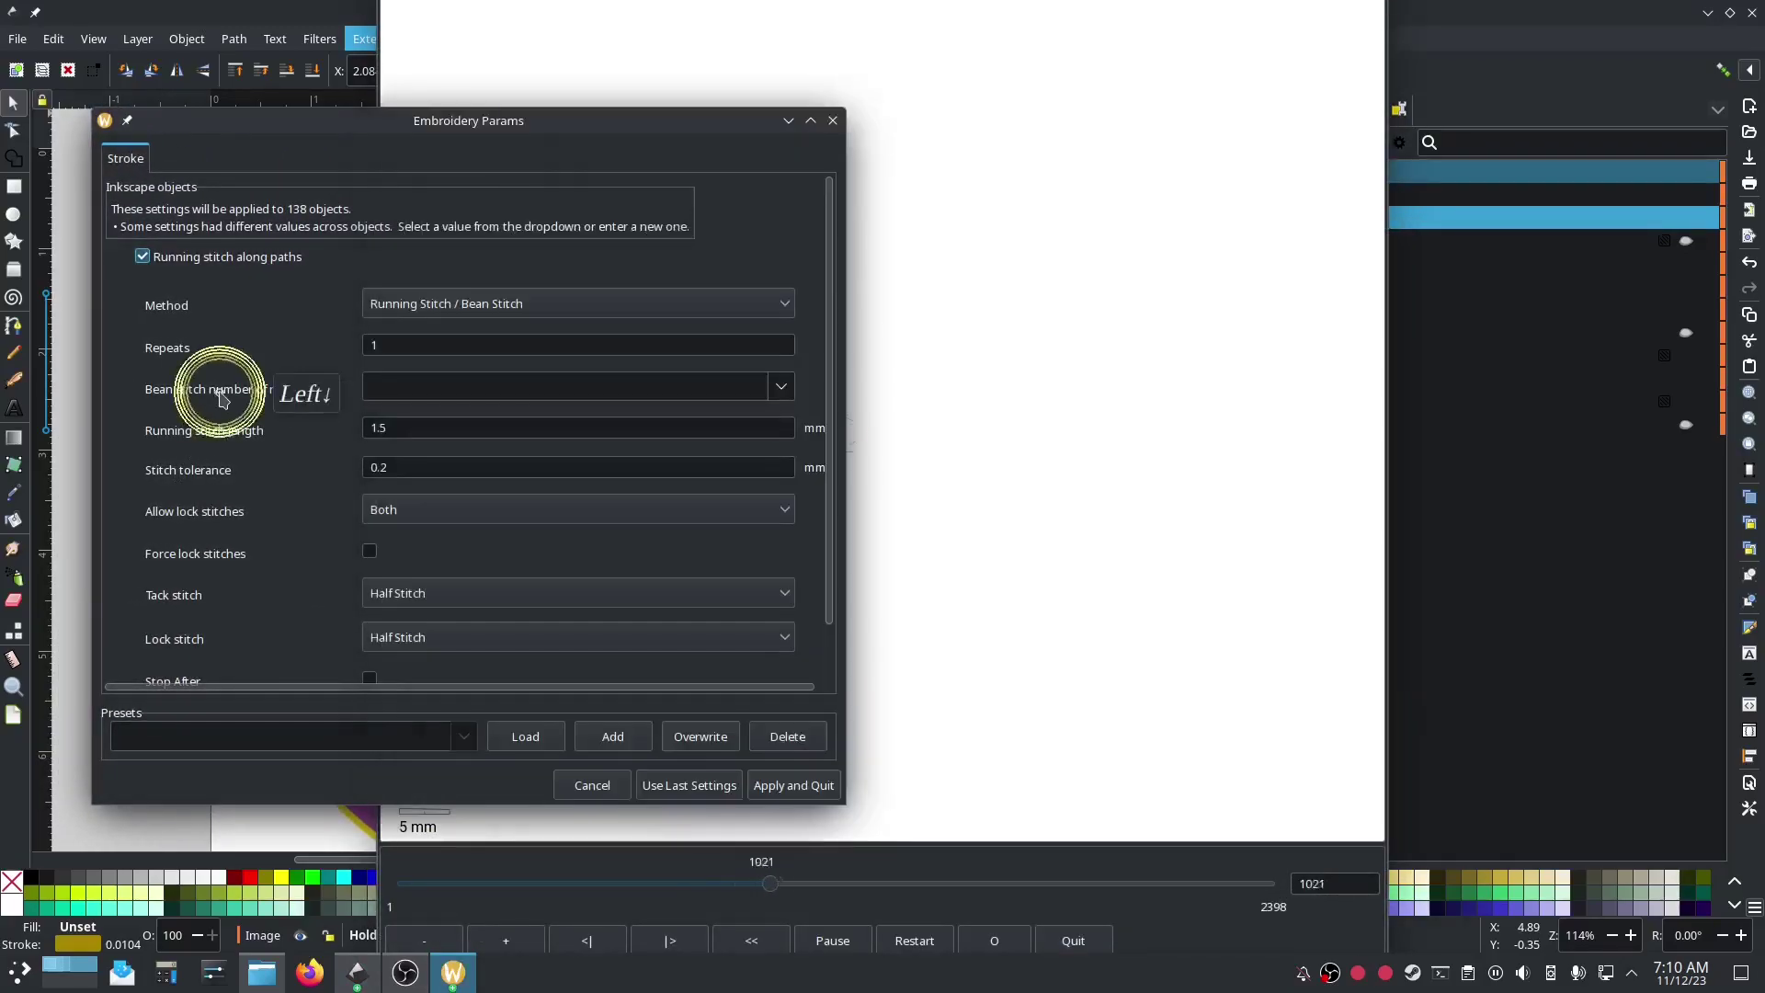
{"action": "left_click", "coordinate": [781, 386]}
{"action": "left_click", "coordinate": [711, 442]}
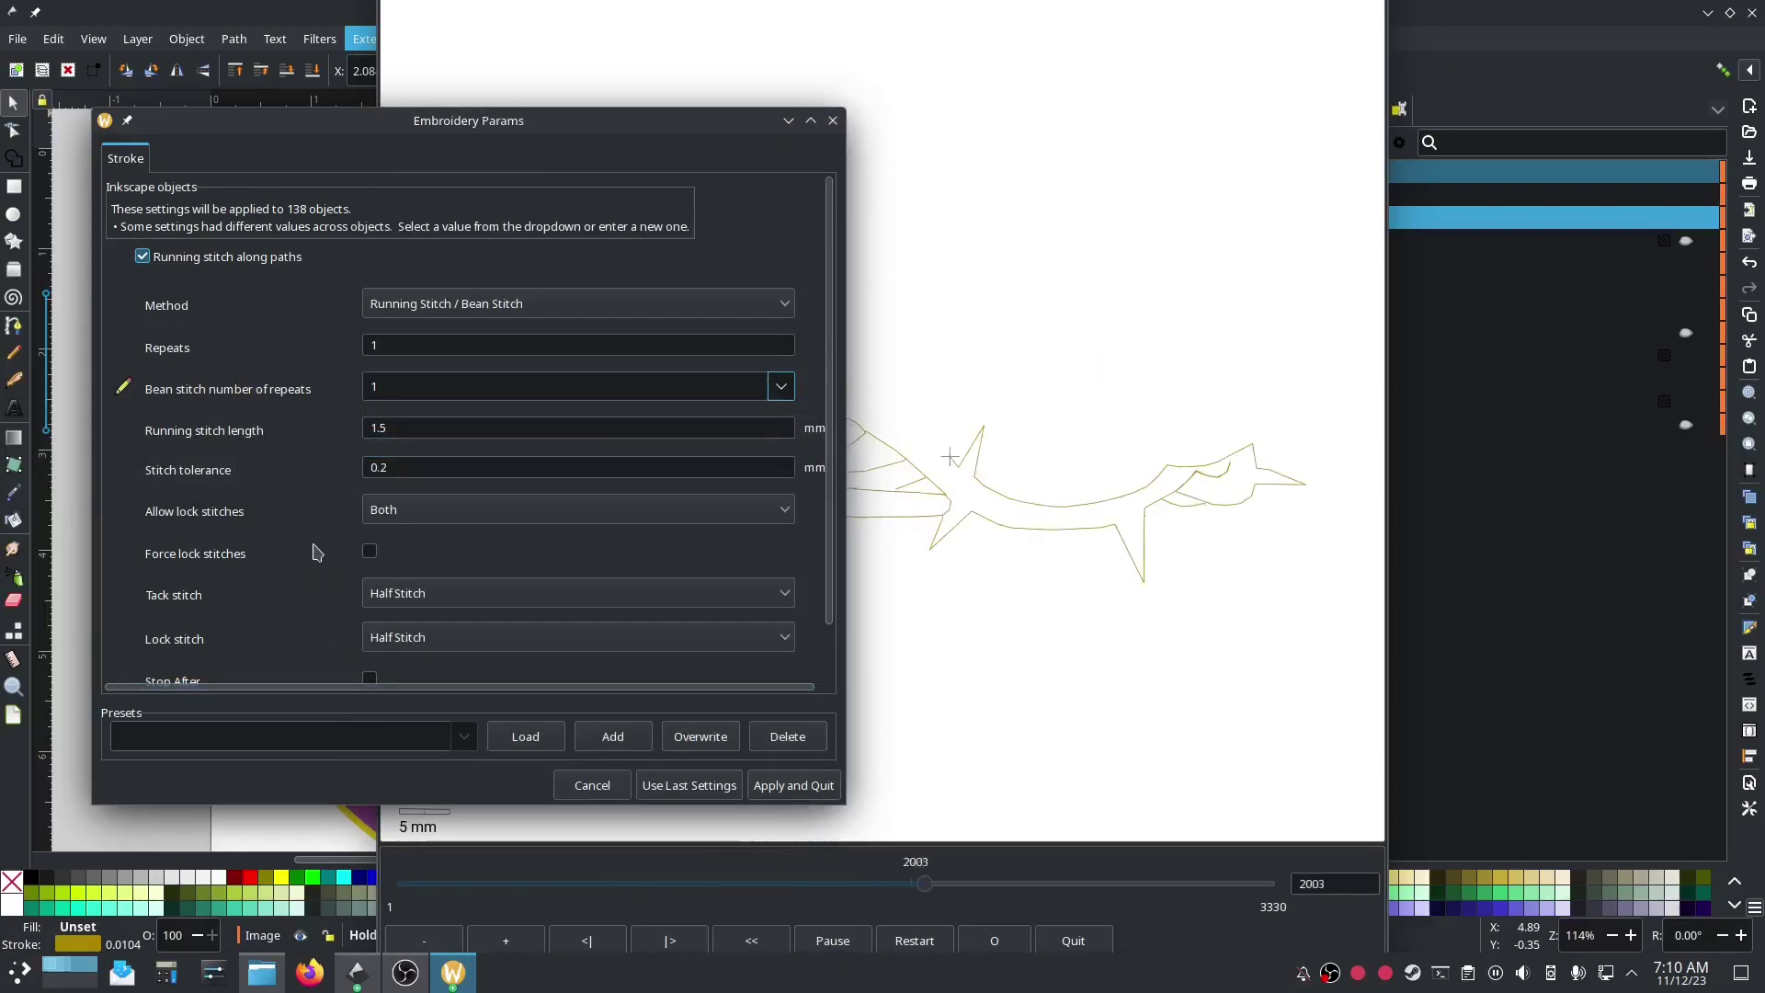
{"action": "left_click", "coordinate": [781, 788]}
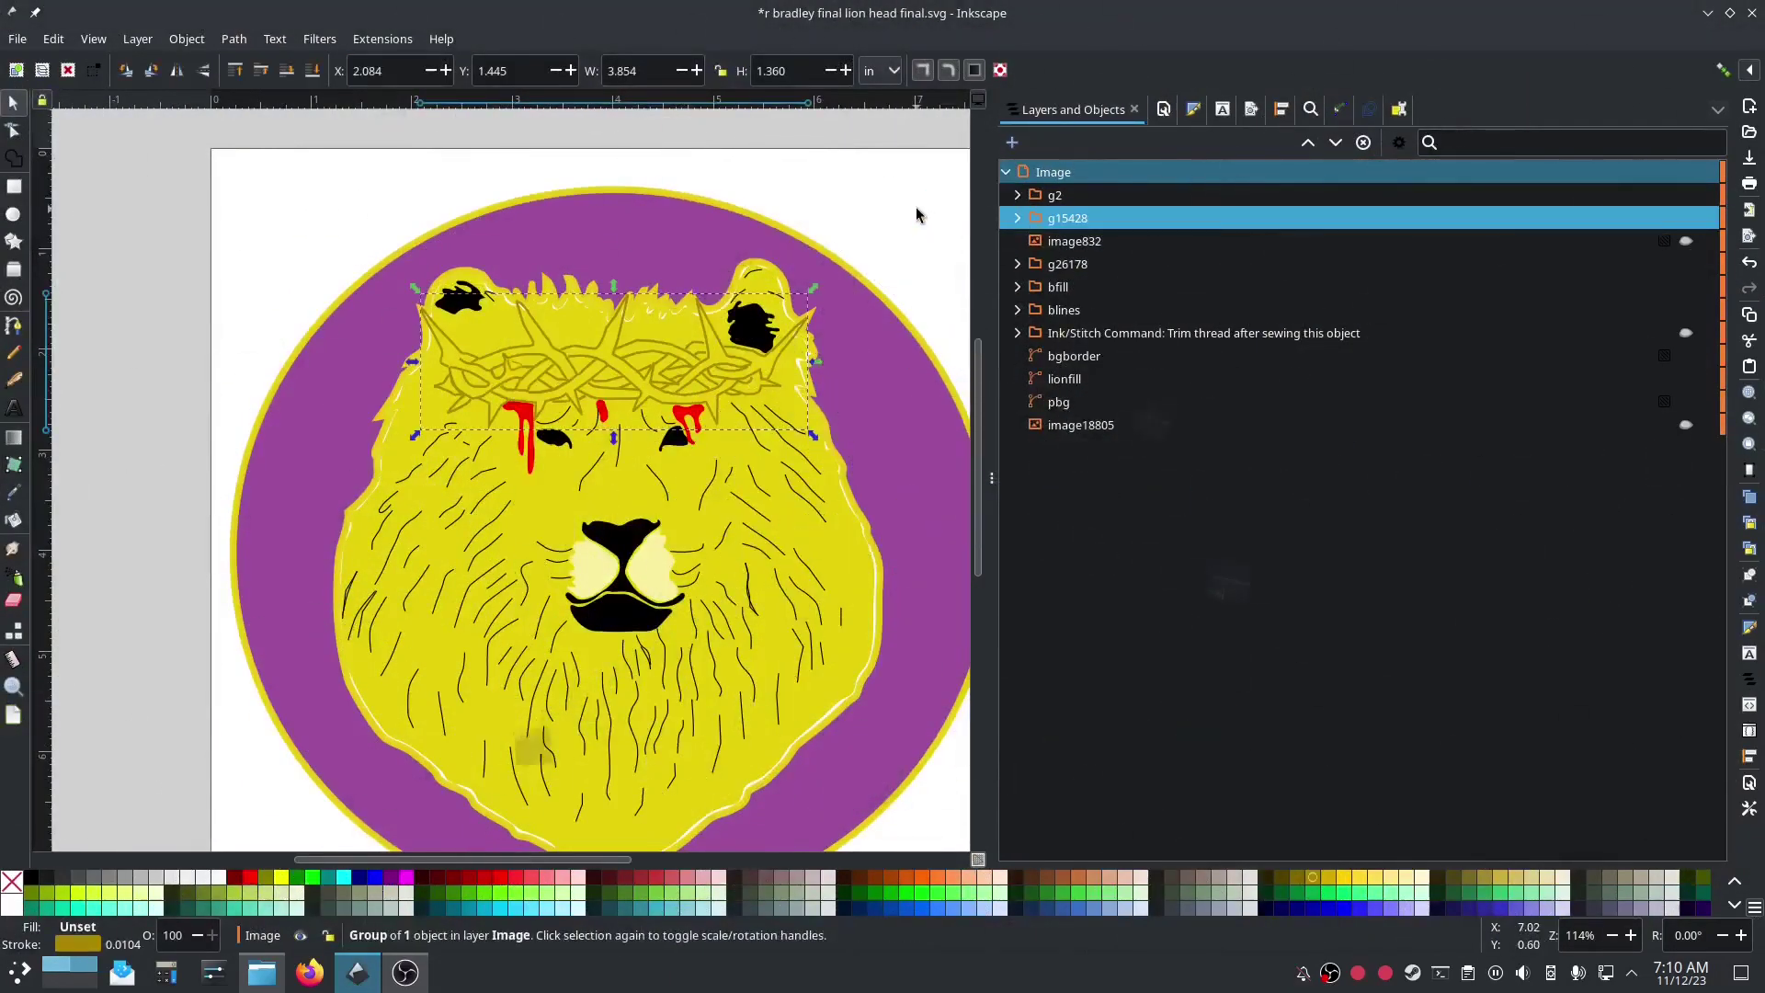
Step: Simulate the crown of thorns with color changes shown, speed it up to 512 stitches/sec, and close the preview
{"action": "left_click", "coordinate": [373, 41]}
{"action": "mouse_move", "coordinate": [456, 278]}
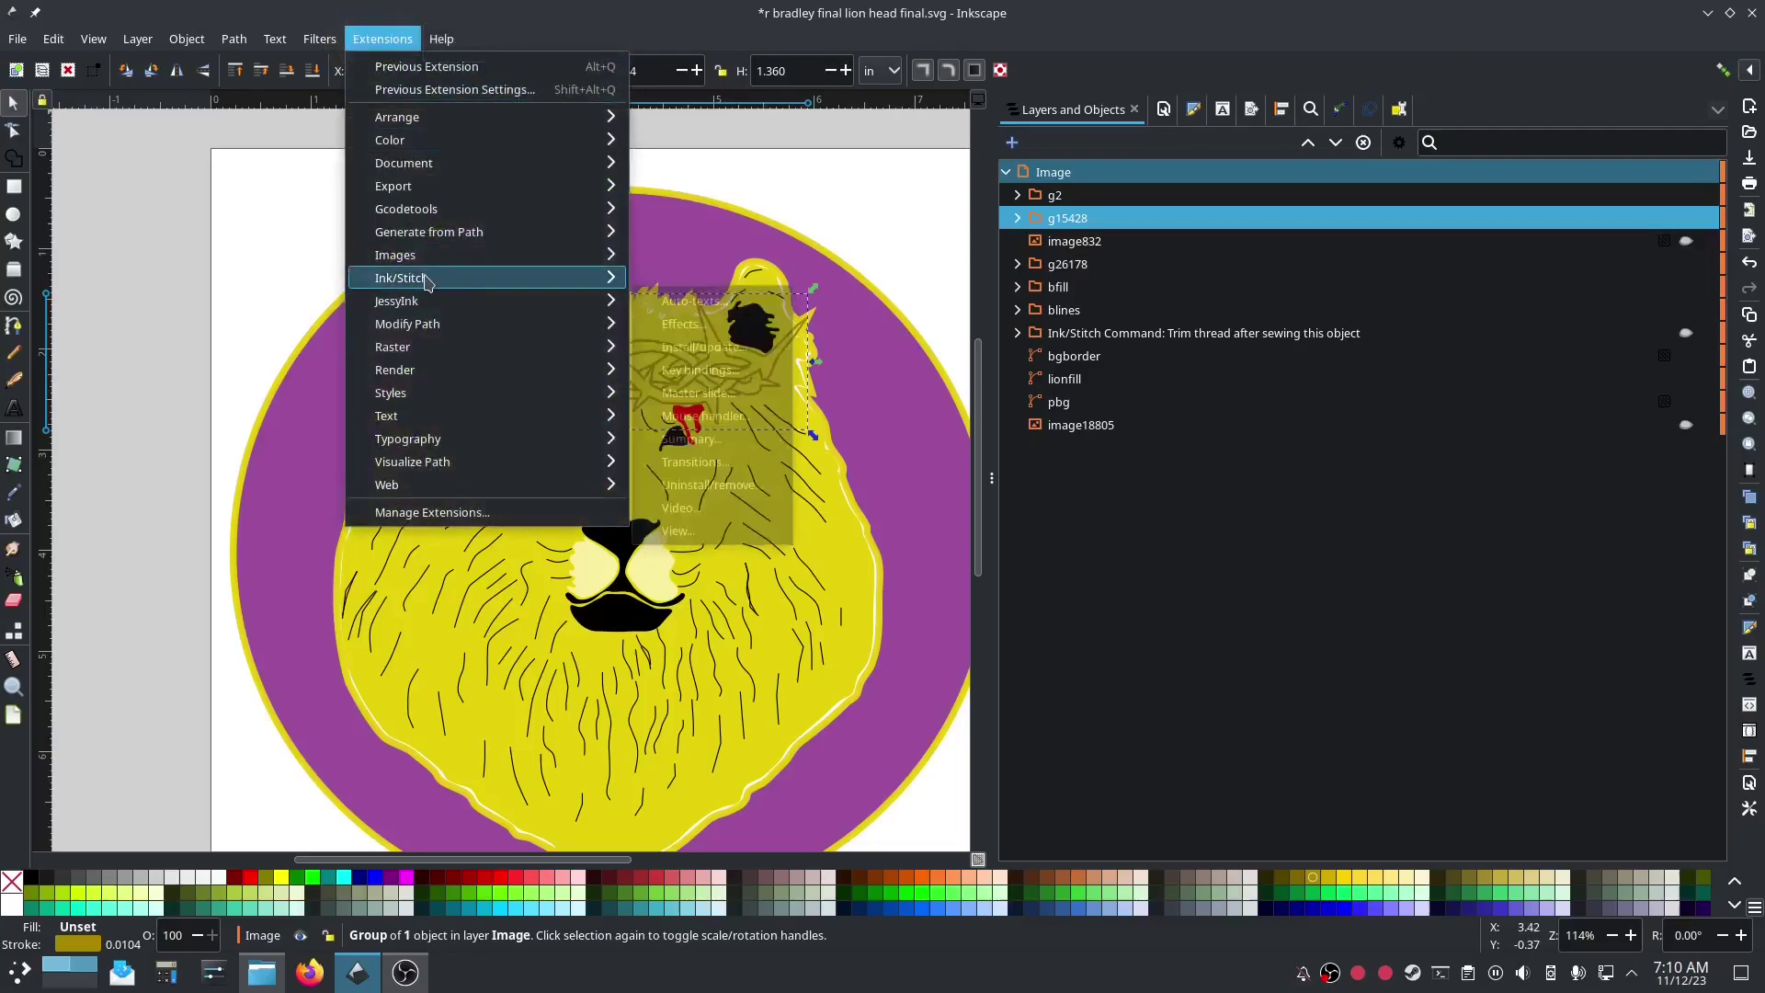
{"action": "mouse_move", "coordinate": [698, 599]}
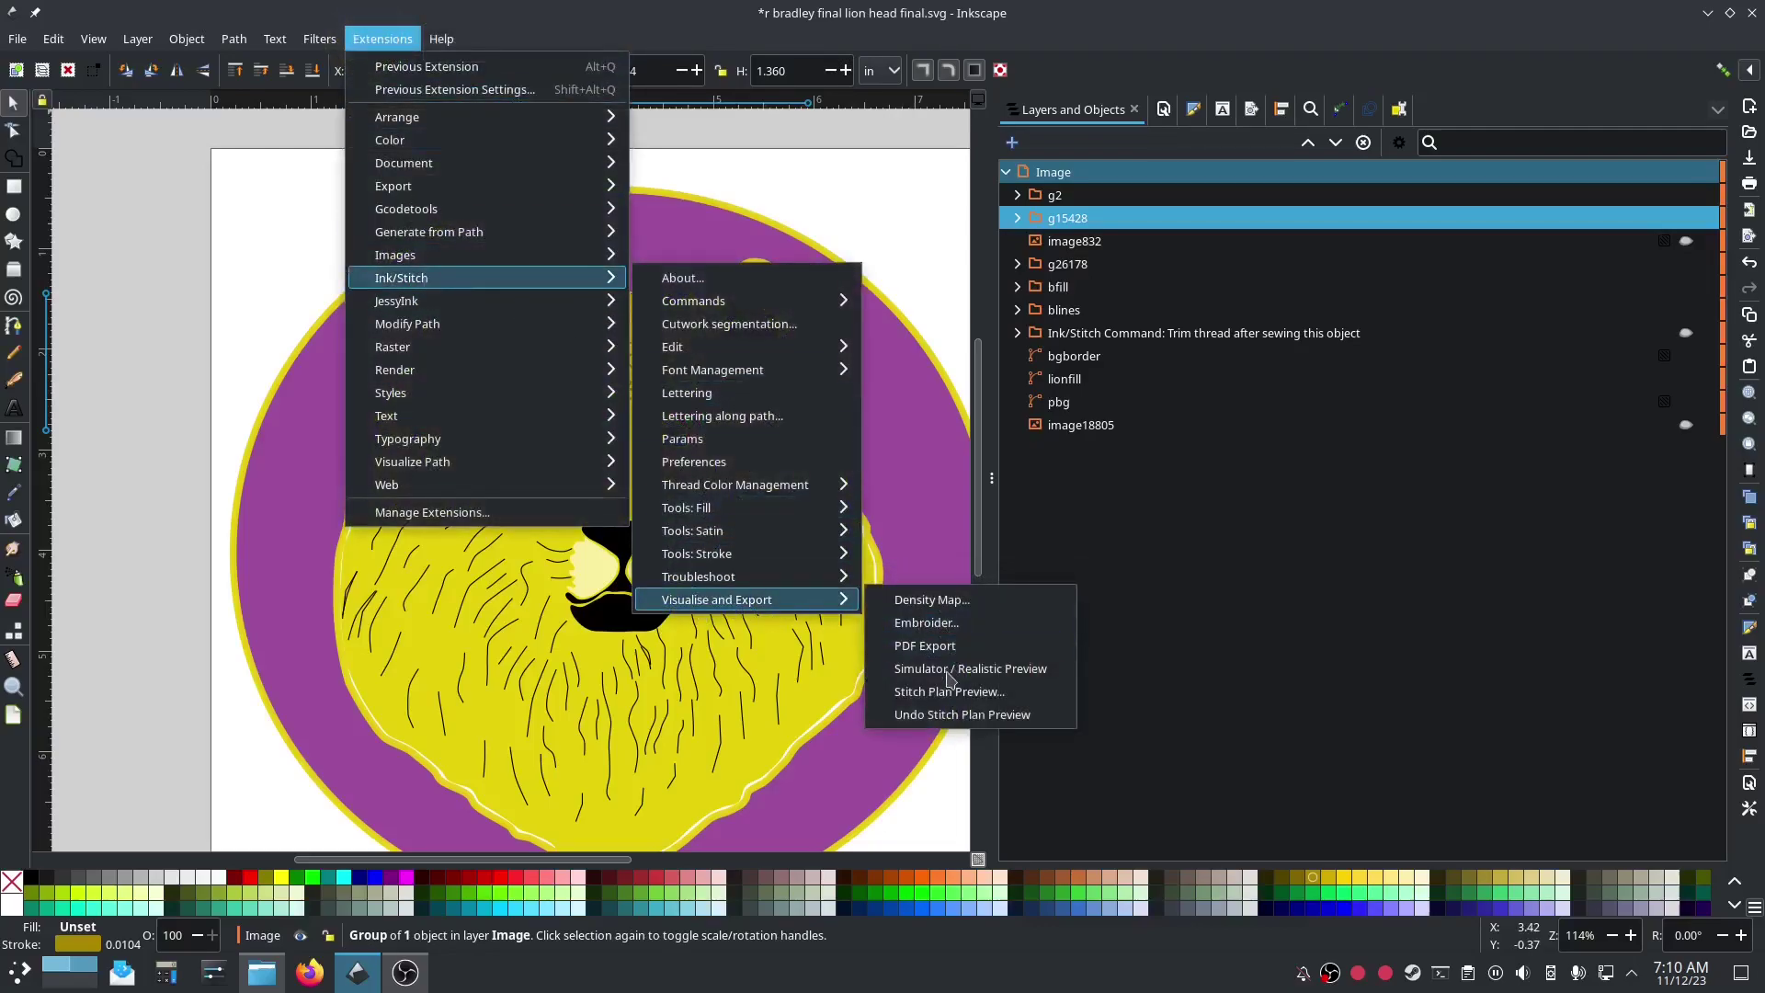
{"action": "left_click", "coordinate": [947, 674]}
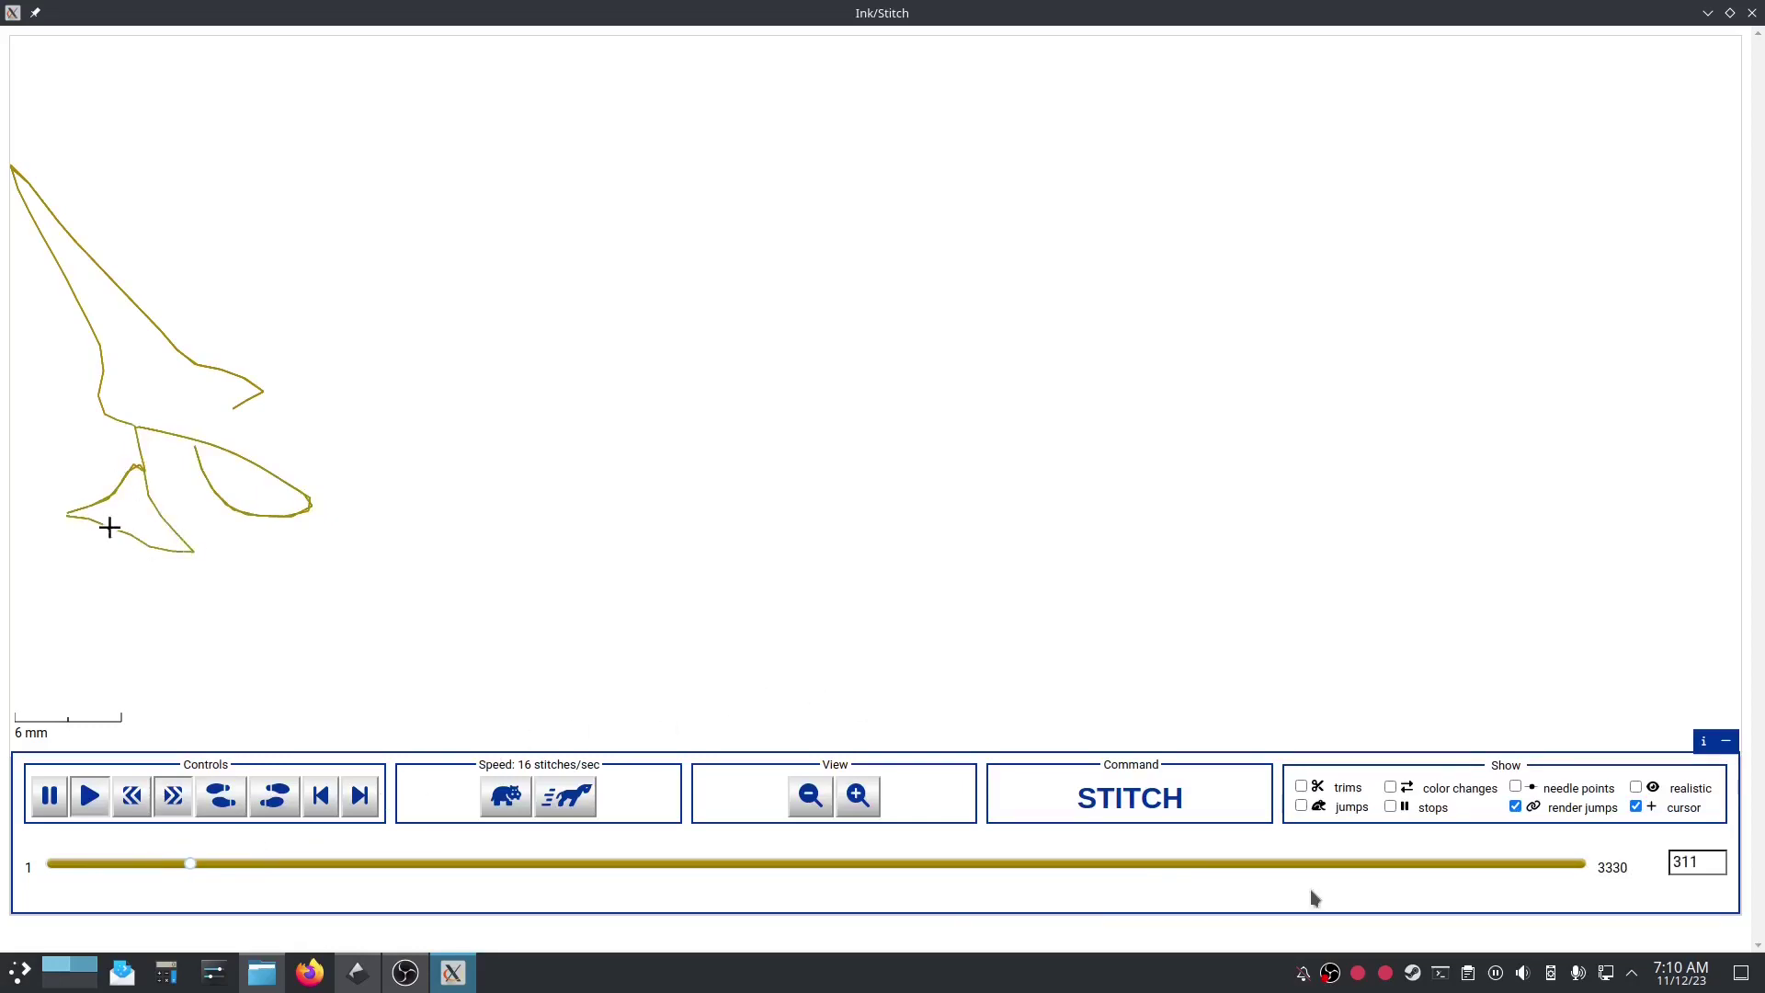
{"action": "left_click", "coordinate": [1388, 788]}
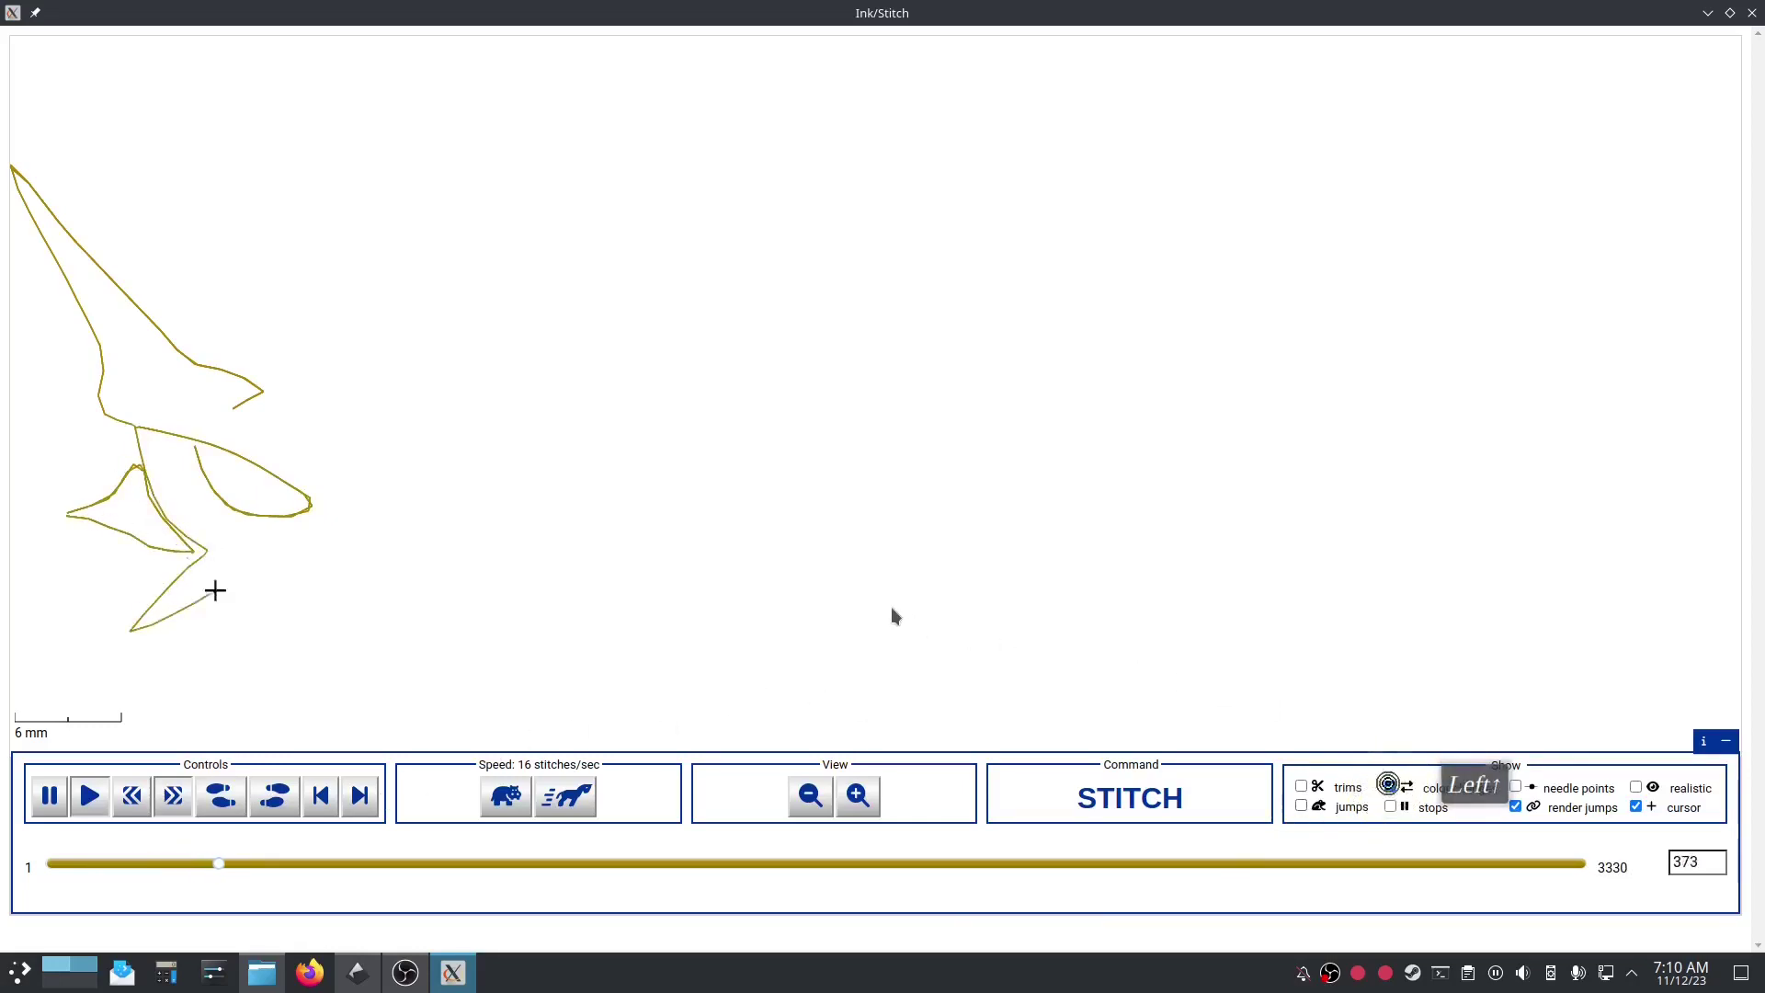
{"action": "left_click", "coordinate": [585, 788]}
{"action": "left_click", "coordinate": [585, 788]}
{"action": "left_click", "coordinate": [584, 788]}
{"action": "left_click", "coordinate": [584, 788]}
{"action": "left_click", "coordinate": [585, 788]}
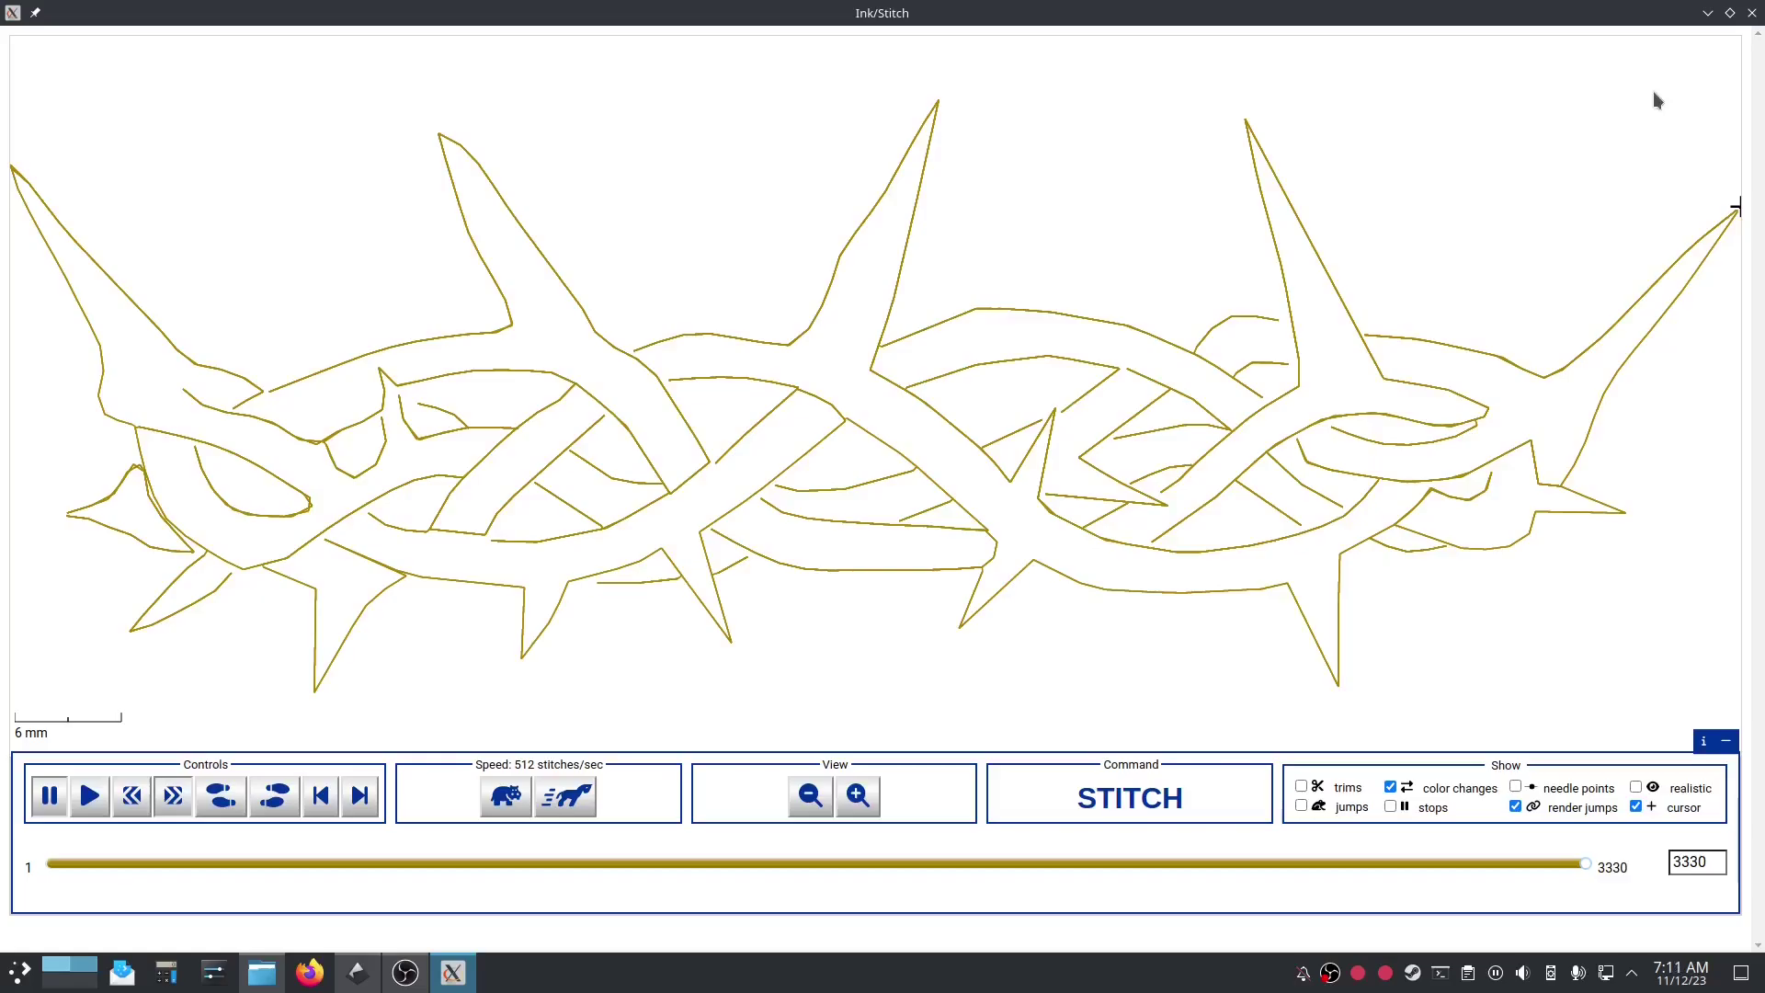
{"action": "left_click", "coordinate": [1751, 13]}
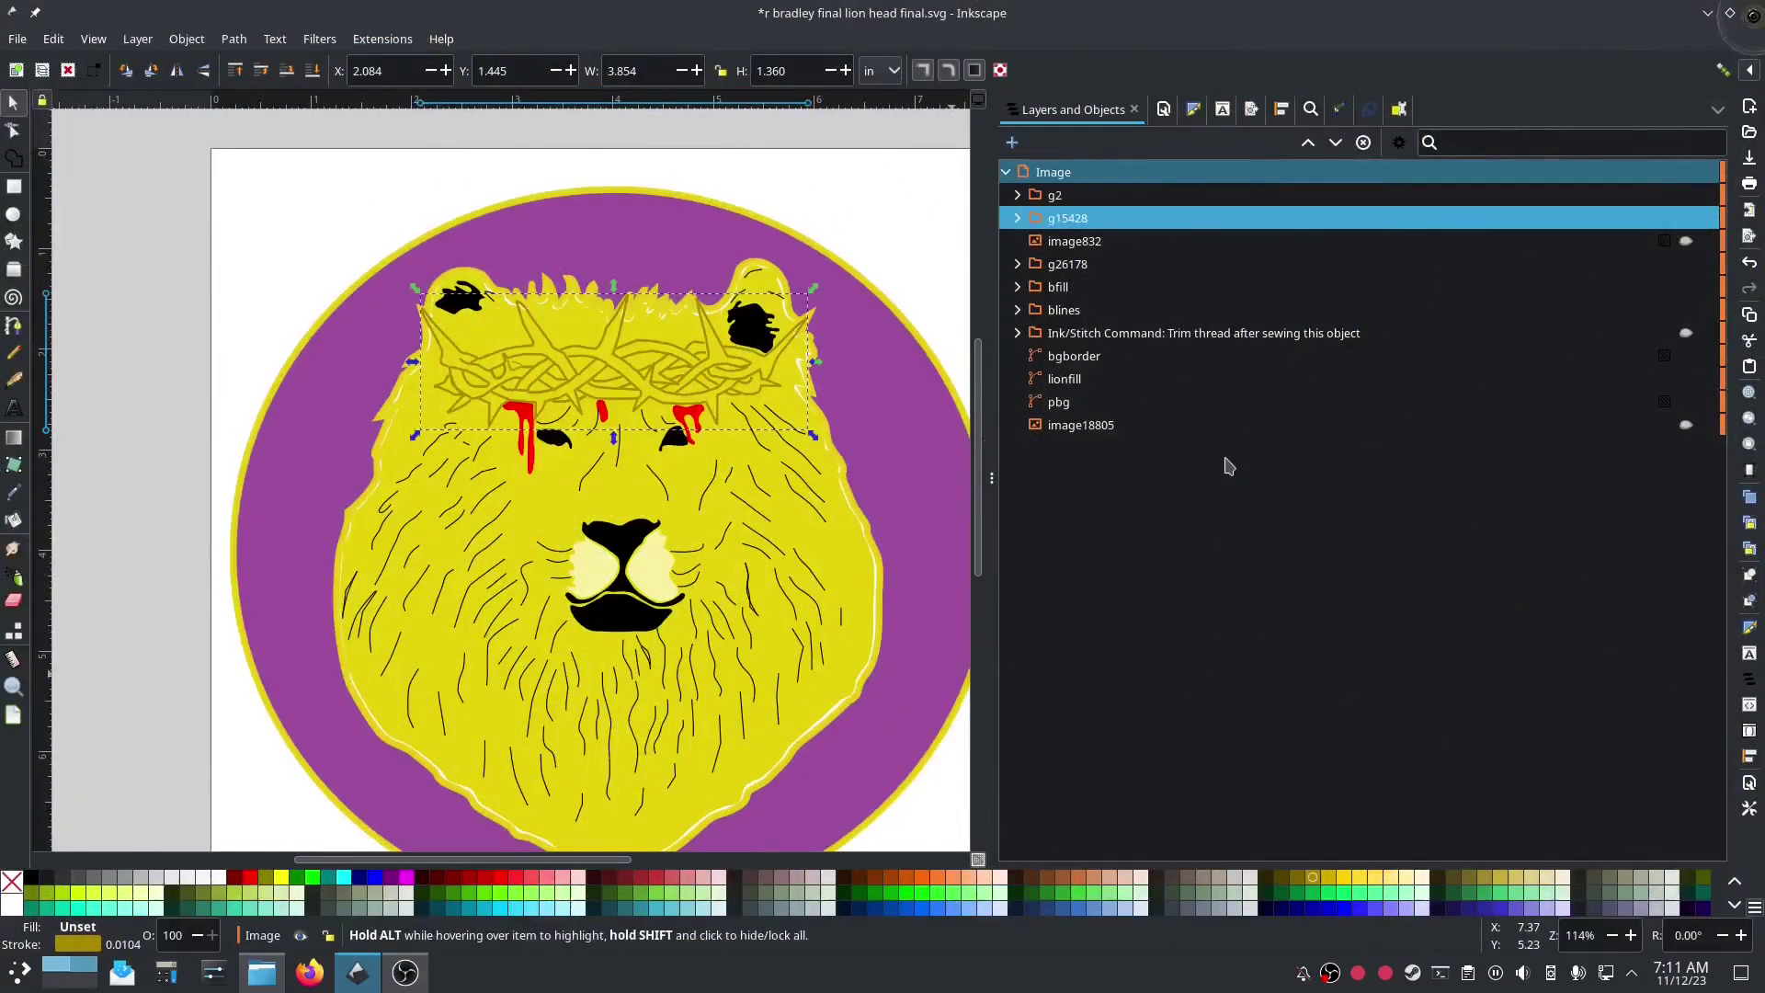
Step: Toggle the group g2 to check its shapes, and move it directly below the blines group in the object order
{"action": "left_click", "coordinate": [1106, 201]}
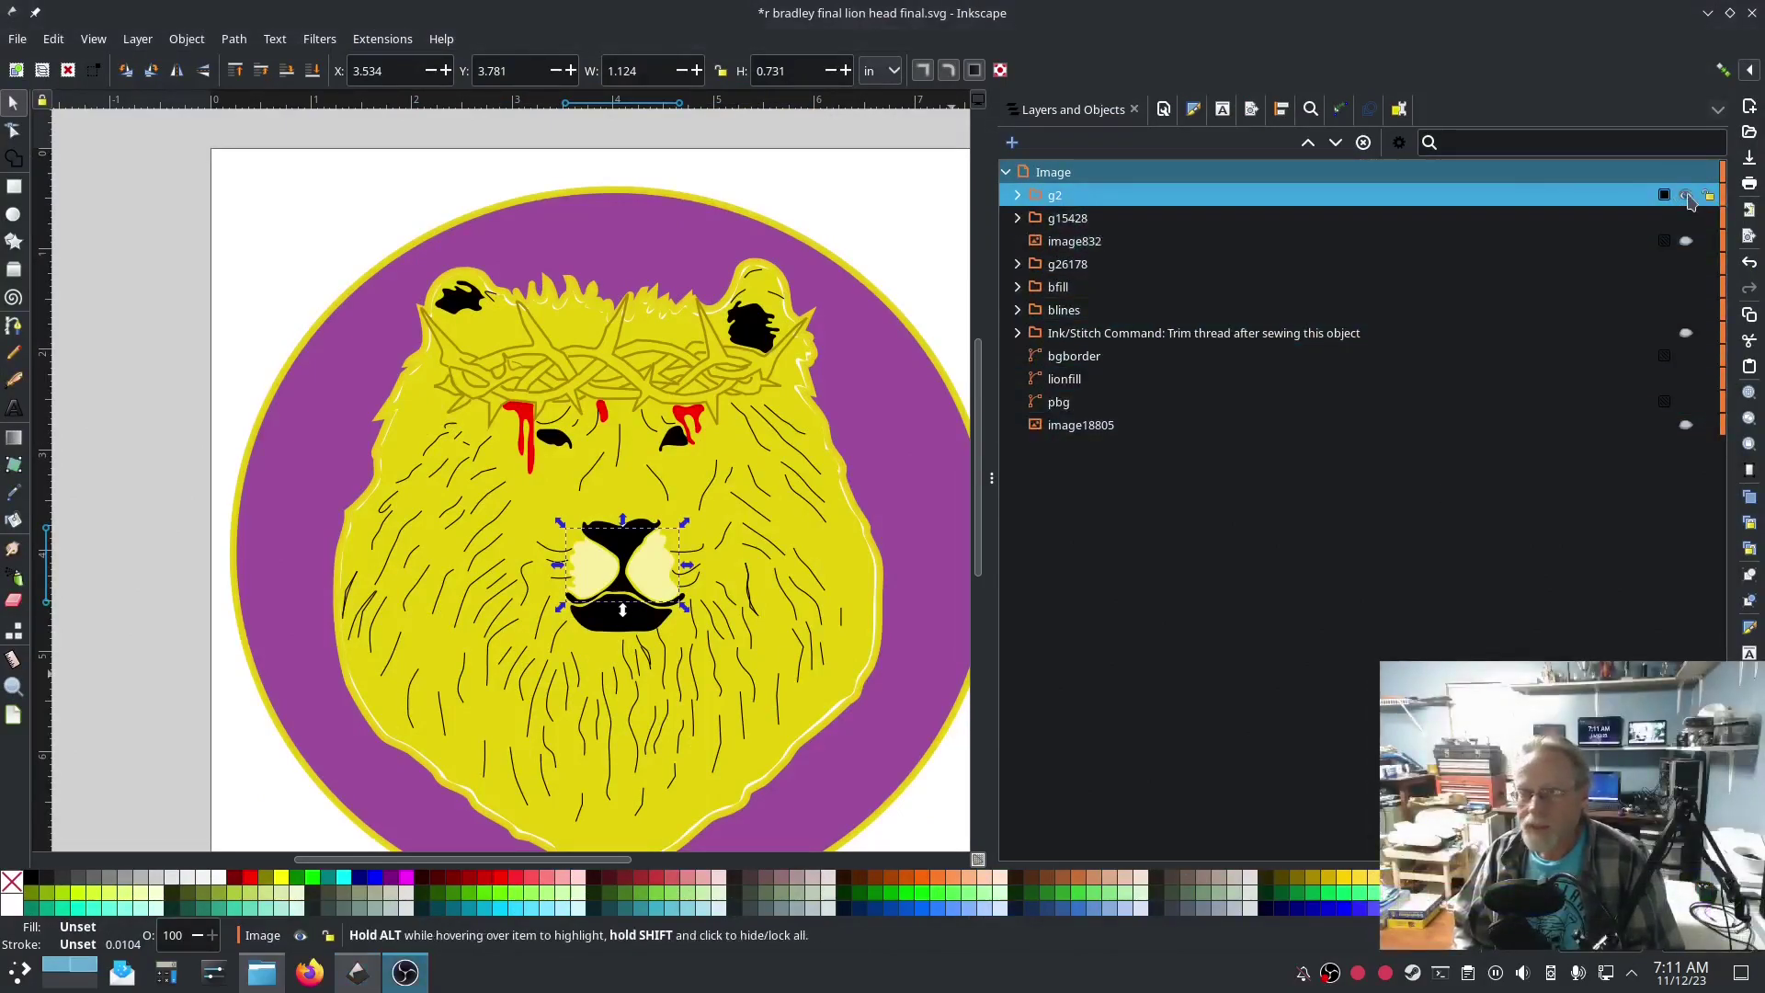
{"action": "left_click", "coordinate": [1686, 197]}
{"action": "left_click", "coordinate": [1686, 198]}
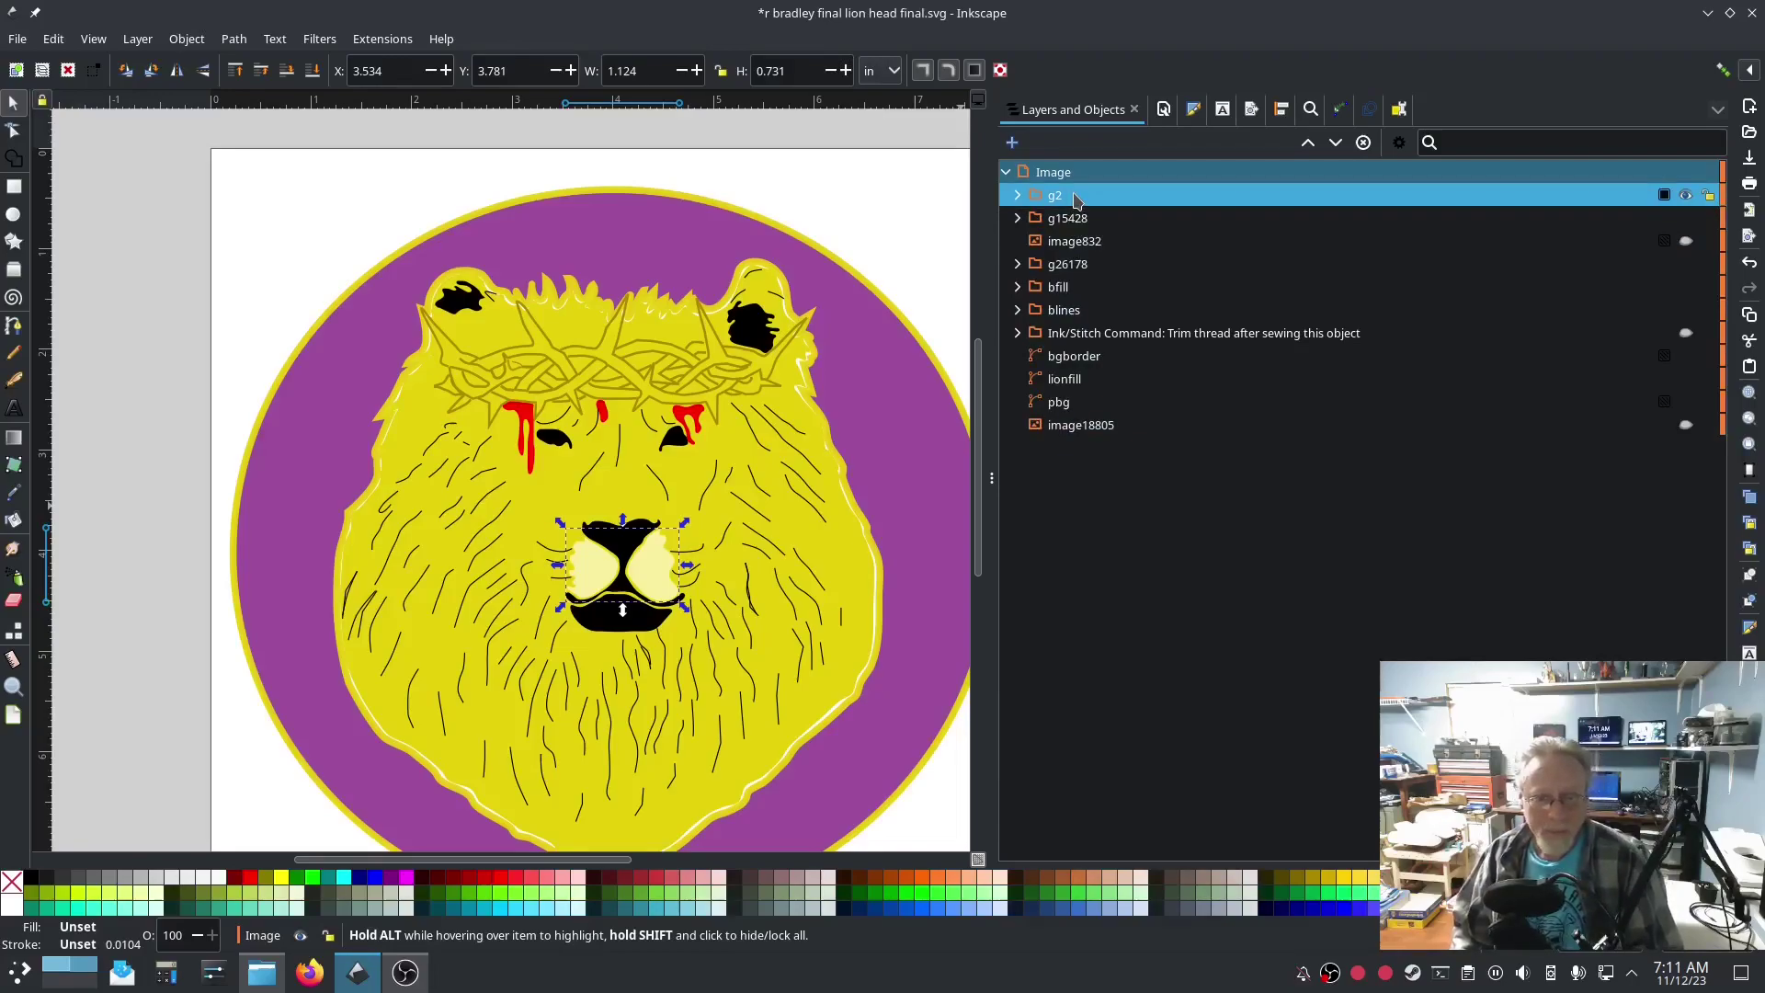
{"action": "mouse_move", "coordinate": [1078, 200]}
{"action": "left_mouse_down"}
{"action": "mouse_move", "coordinate": [1181, 191]}
{"action": "mouse_move", "coordinate": [1179, 352]}
{"action": "mouse_move", "coordinate": [1181, 331]}
{"action": "left_mouse_up"}
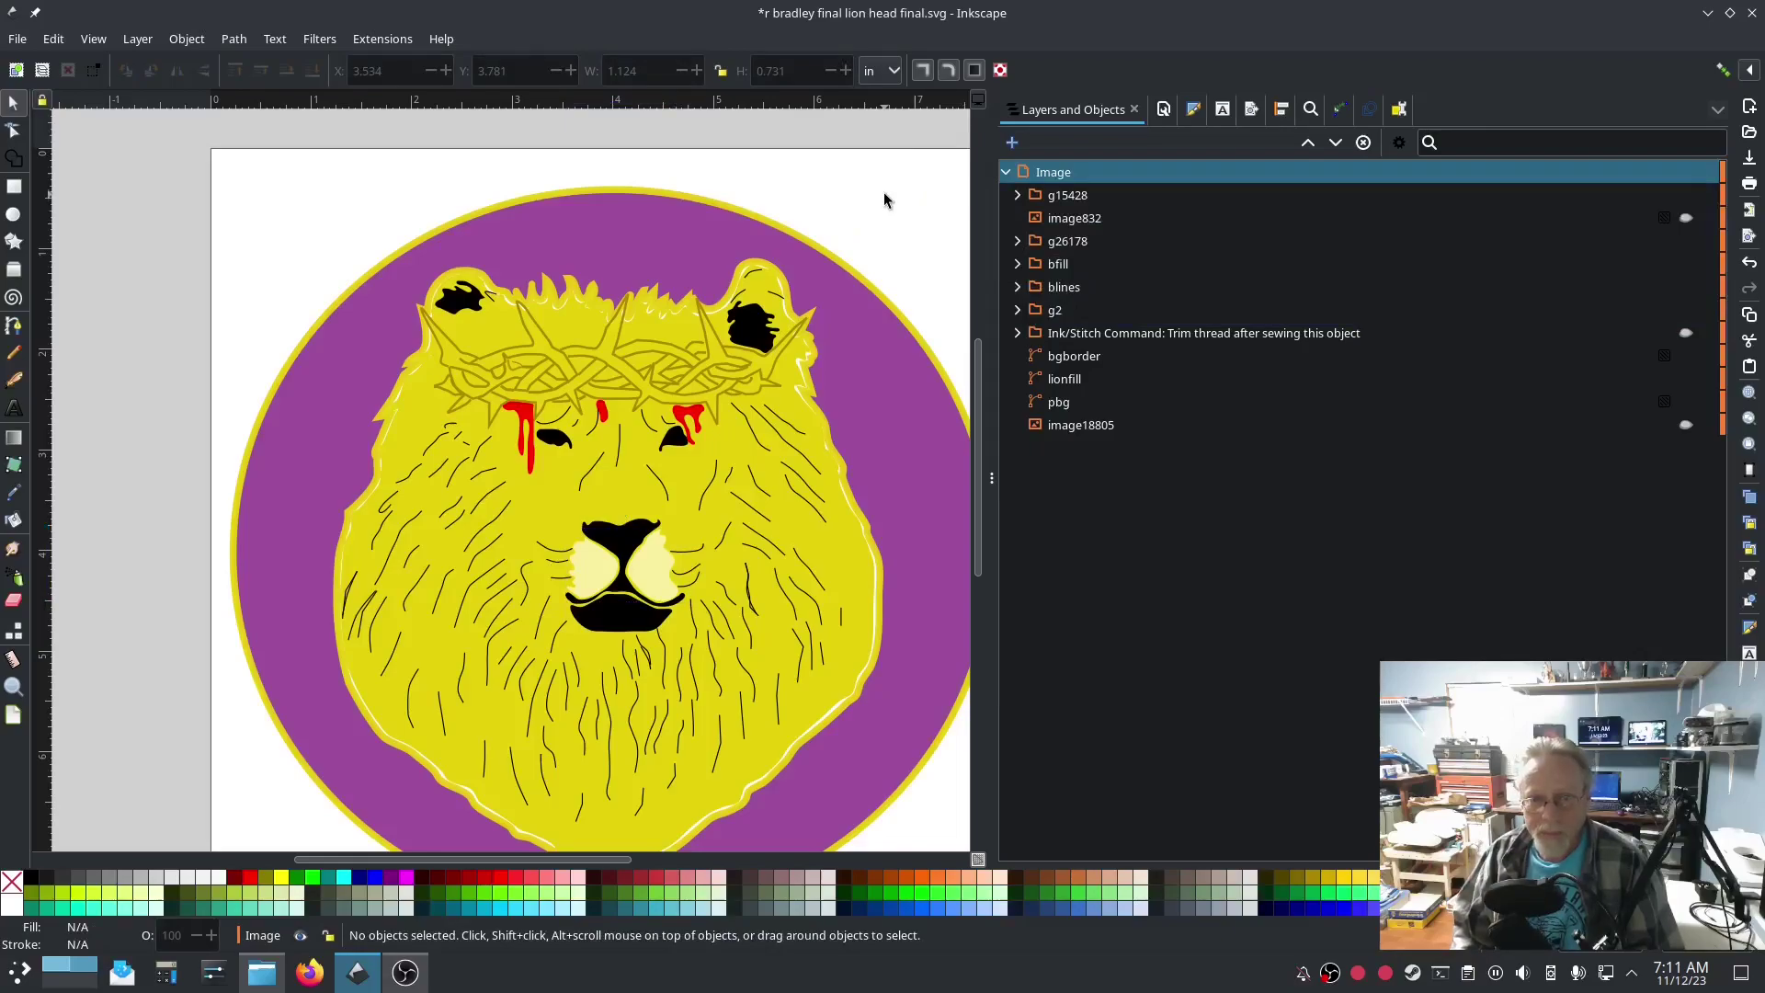
Step: Open the Ink/Stitch Simulator / Realistic Preview for the whole design and show the color changes on its timeline
{"action": "left_click", "coordinate": [394, 41]}
{"action": "mouse_move", "coordinate": [478, 278]}
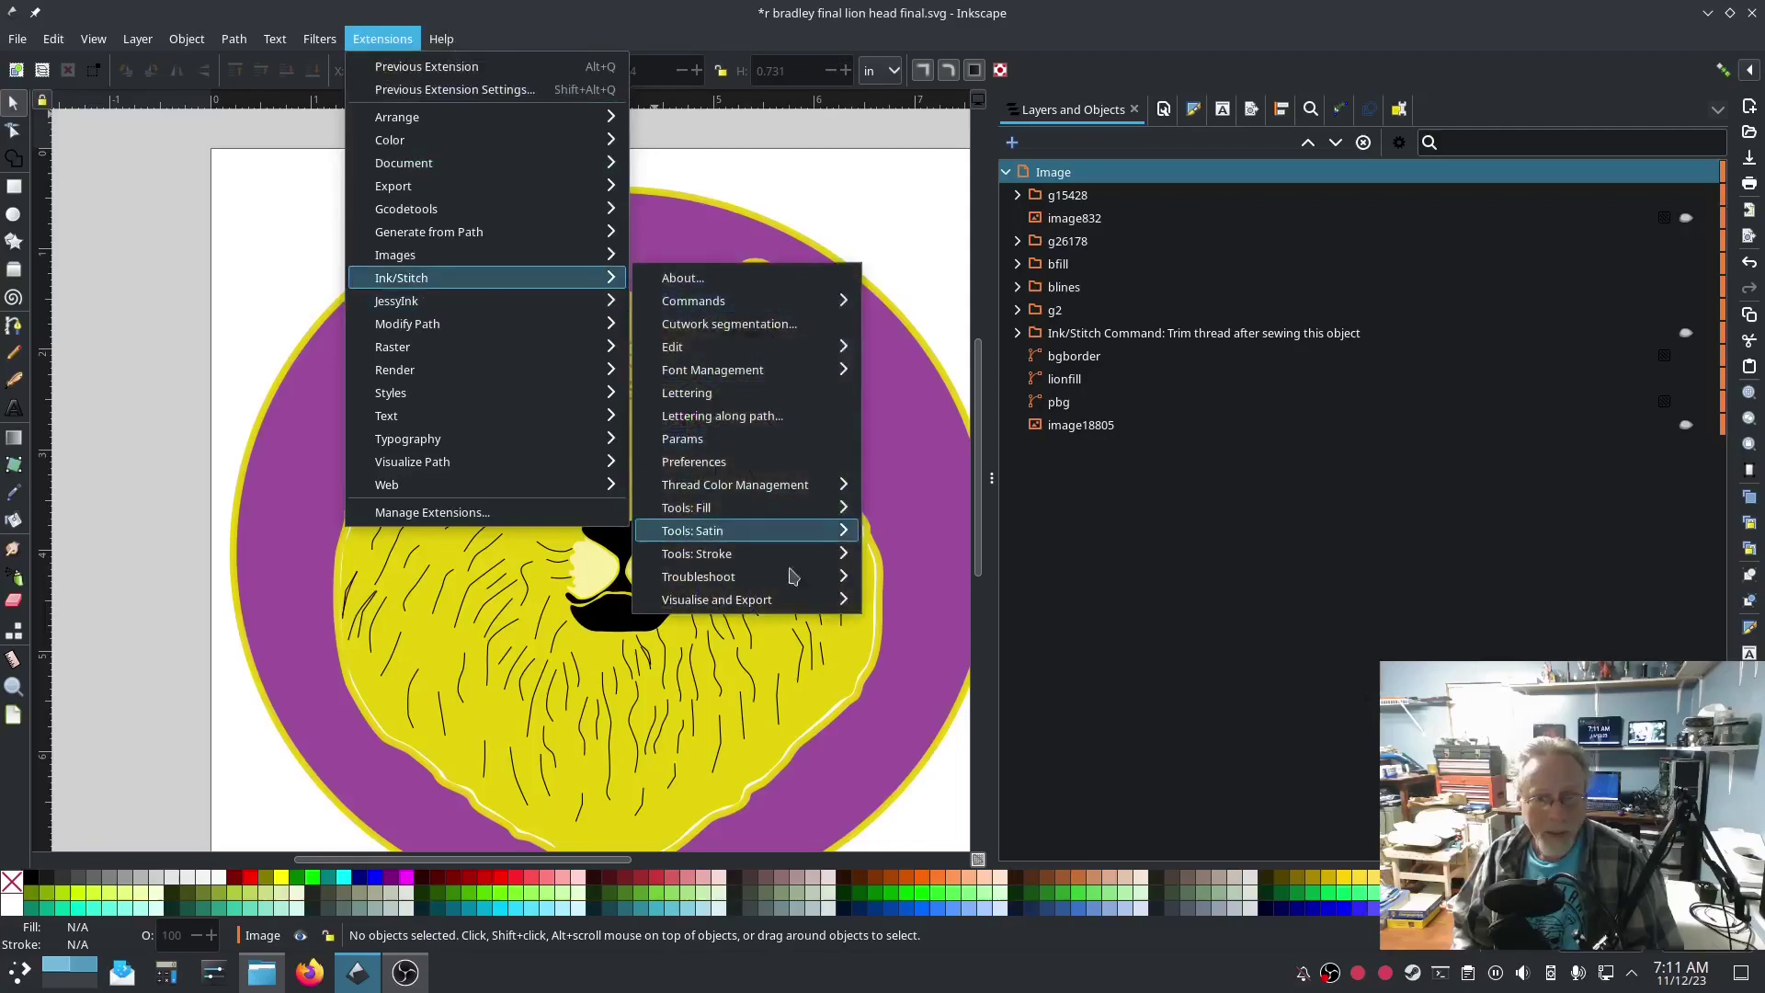
{"action": "mouse_move", "coordinate": [769, 614]}
{"action": "left_click", "coordinate": [974, 667]}
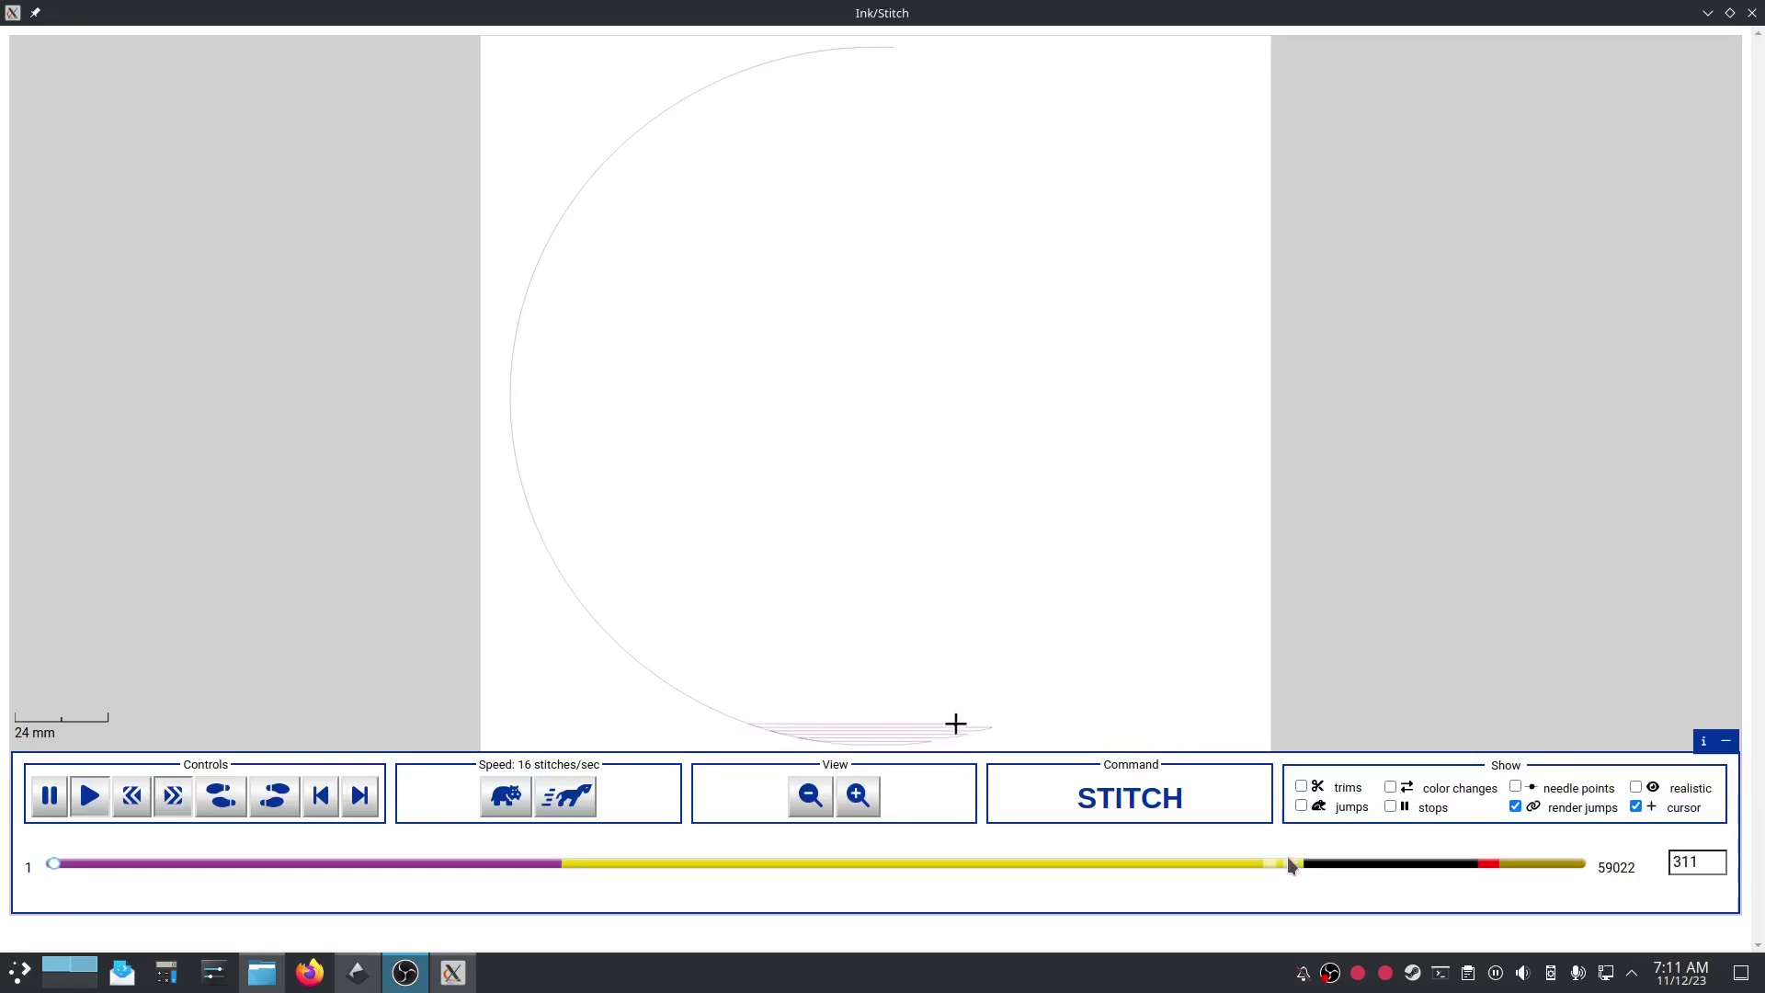
{"action": "left_click", "coordinate": [1391, 787]}
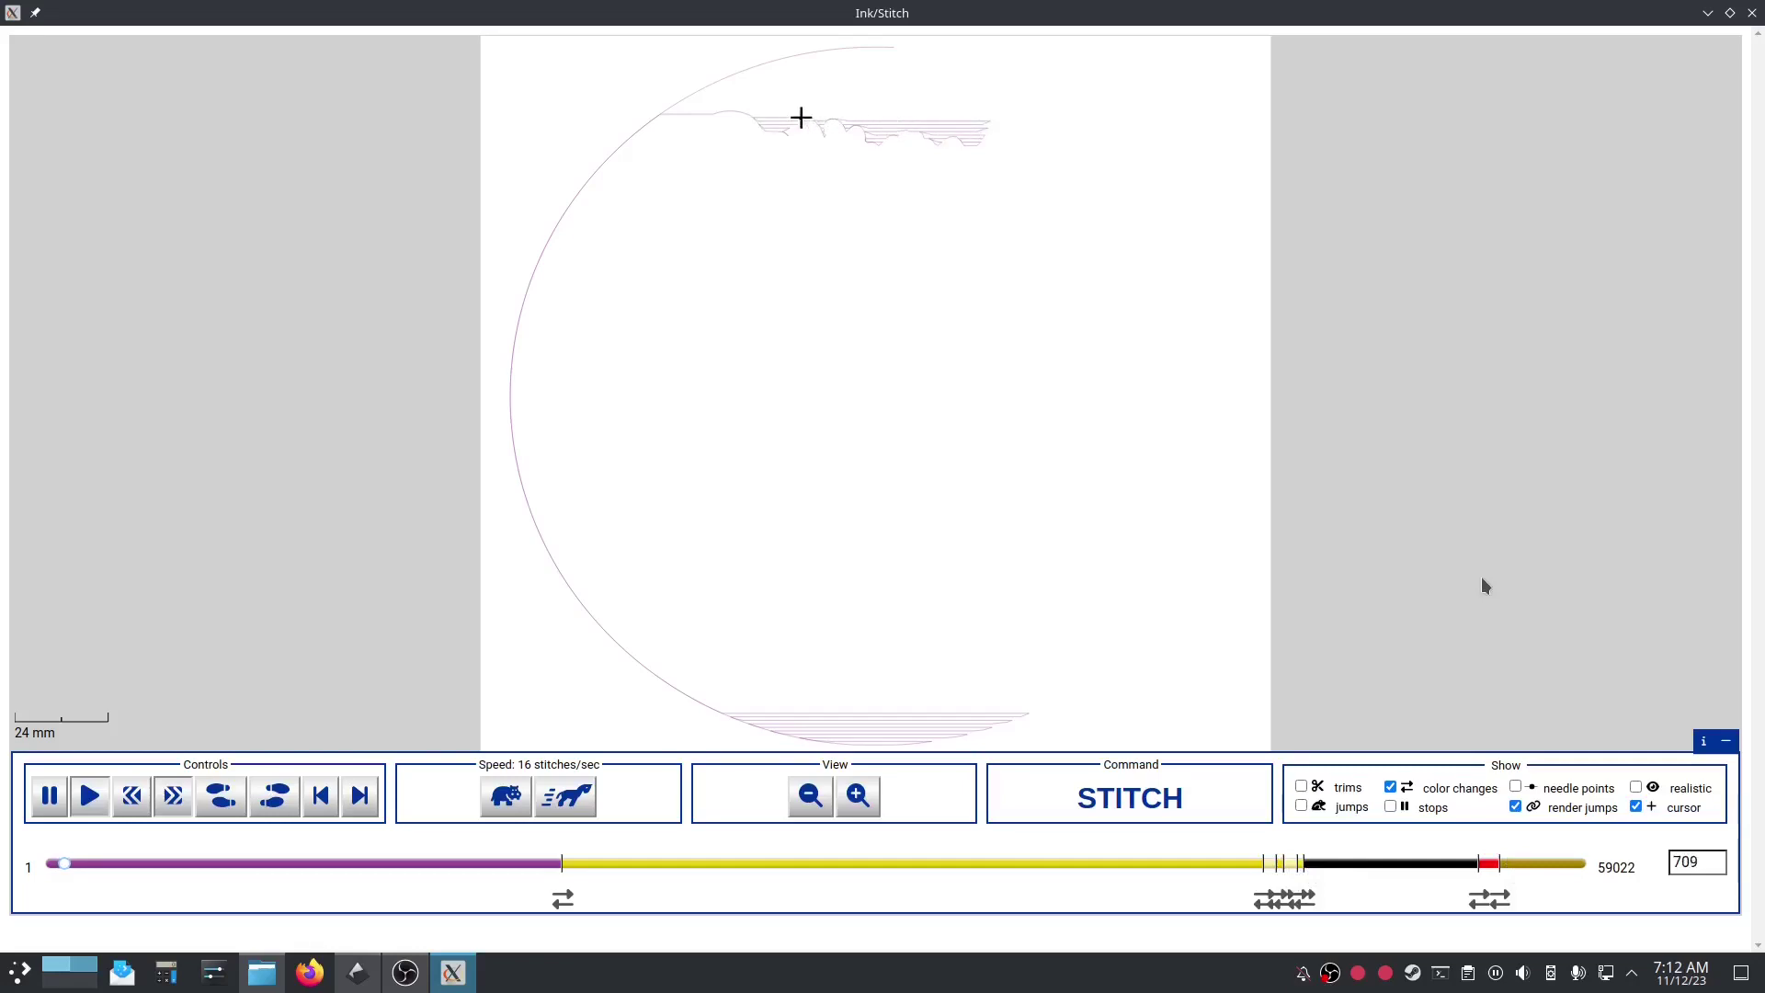
Step: Raise the full-design simulation speed to 8192 stitches/sec to examine the complete stitch-out, and close the preview
{"action": "left_click", "coordinate": [564, 794]}
{"action": "left_click", "coordinate": [564, 794]}
{"action": "left_click", "coordinate": [565, 794]}
{"action": "left_click", "coordinate": [564, 794]}
{"action": "left_click", "coordinate": [565, 794]}
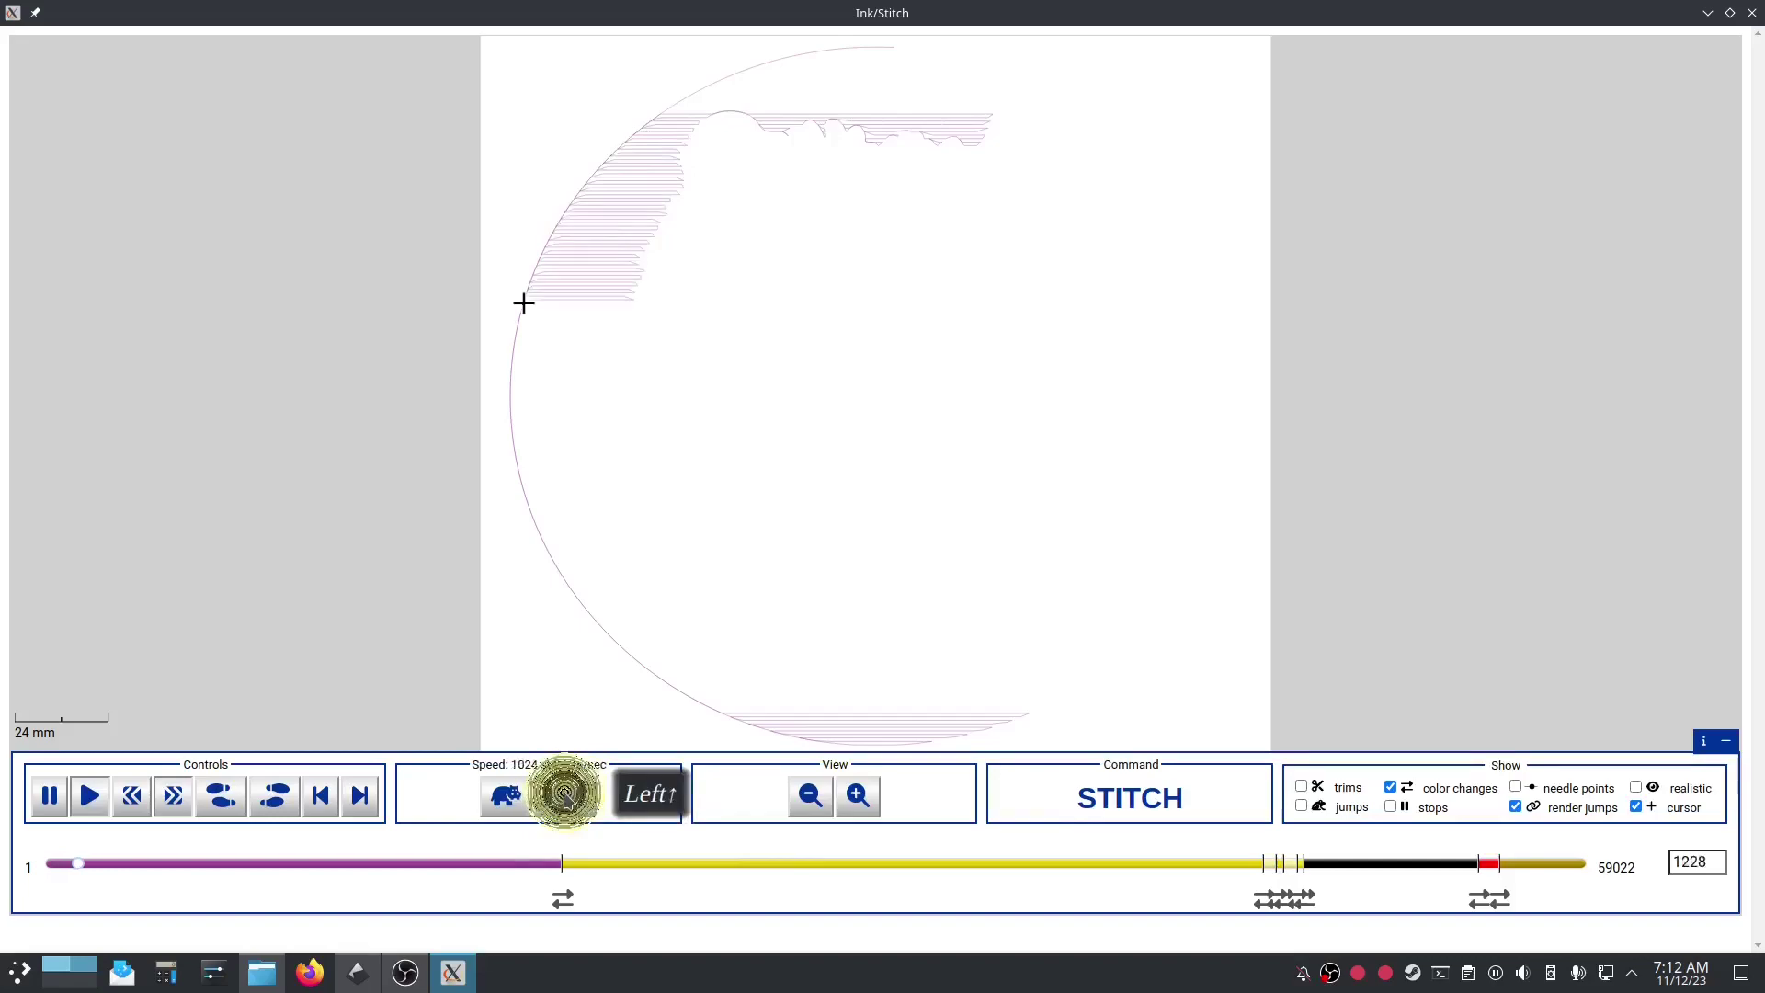
{"action": "left_click", "coordinate": [564, 794]}
{"action": "left_click", "coordinate": [564, 794]}
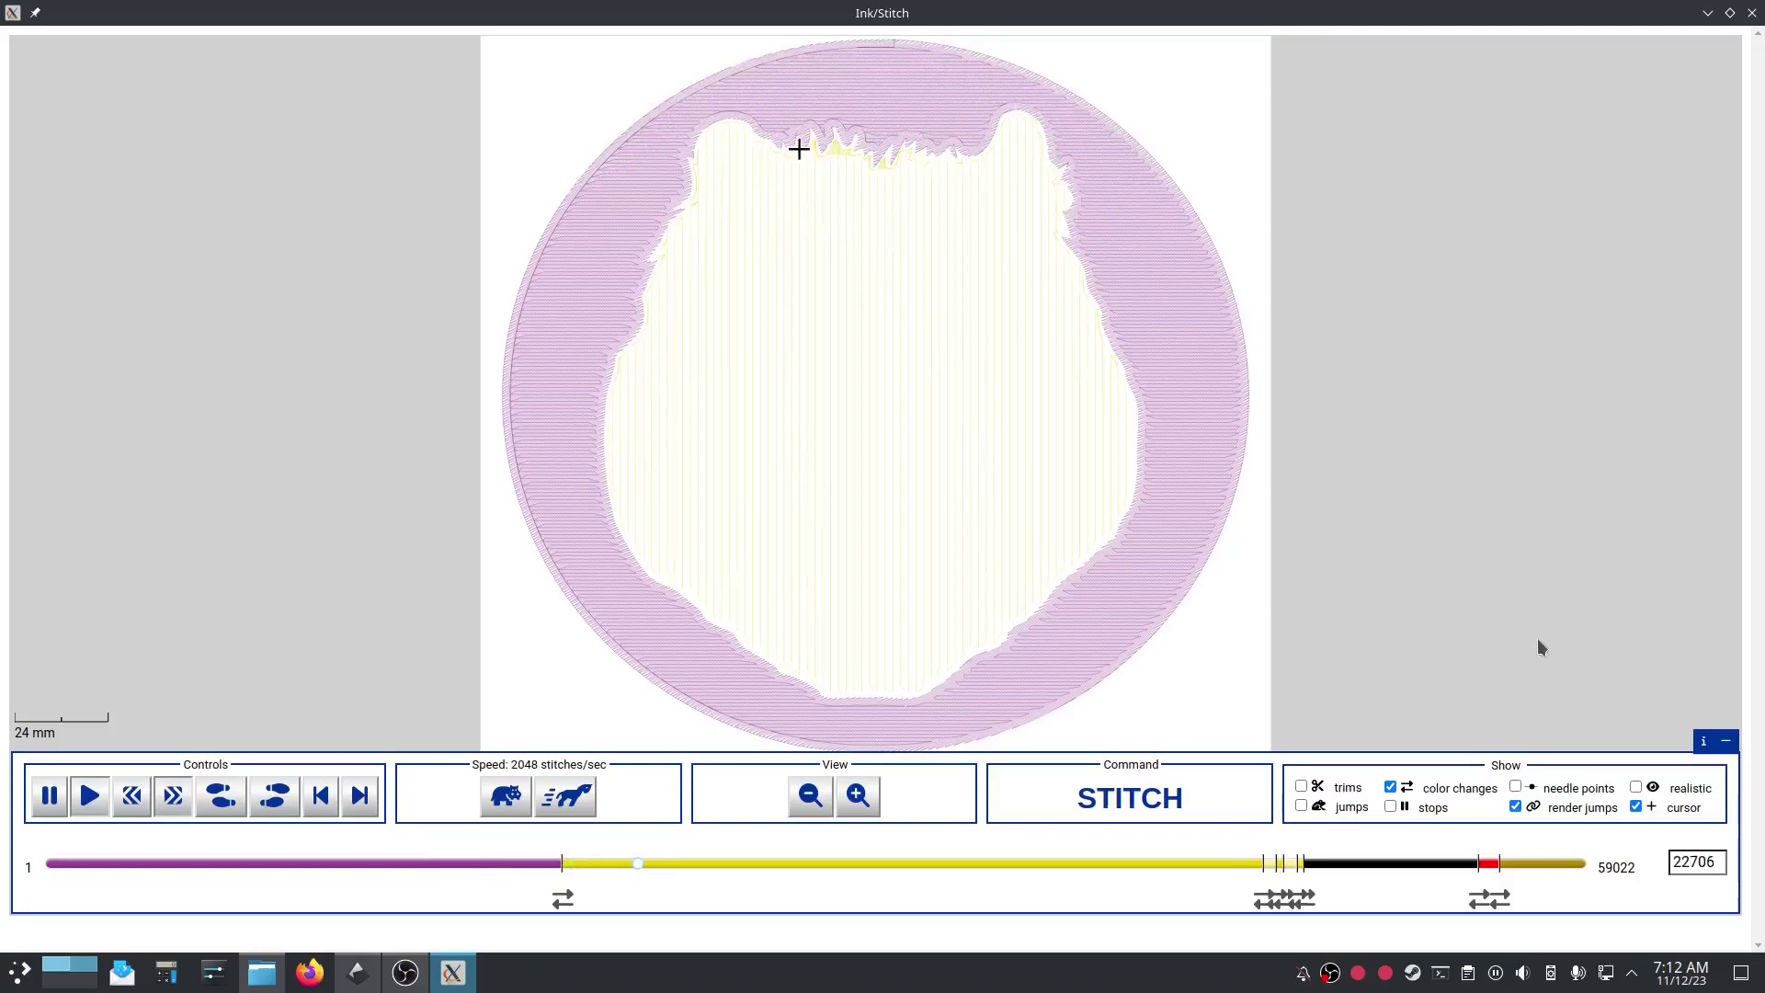
{"action": "left_click", "coordinate": [569, 797]}
{"action": "double_click", "coordinate": [570, 798]}
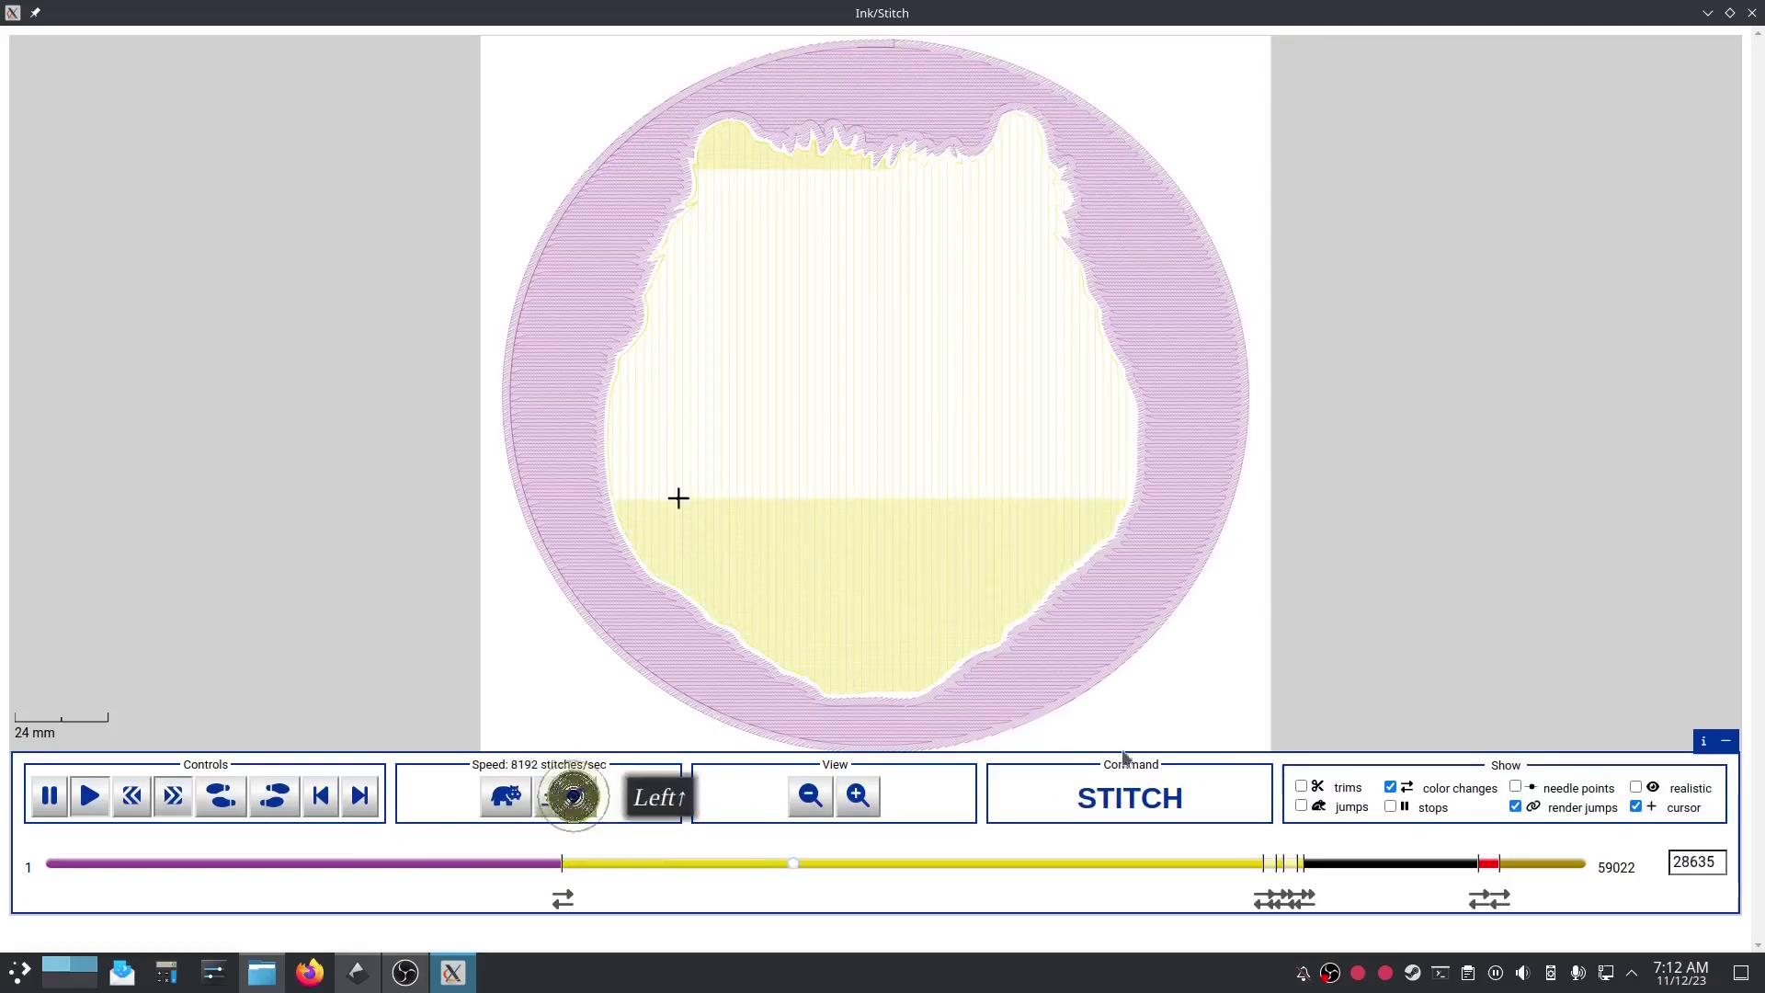
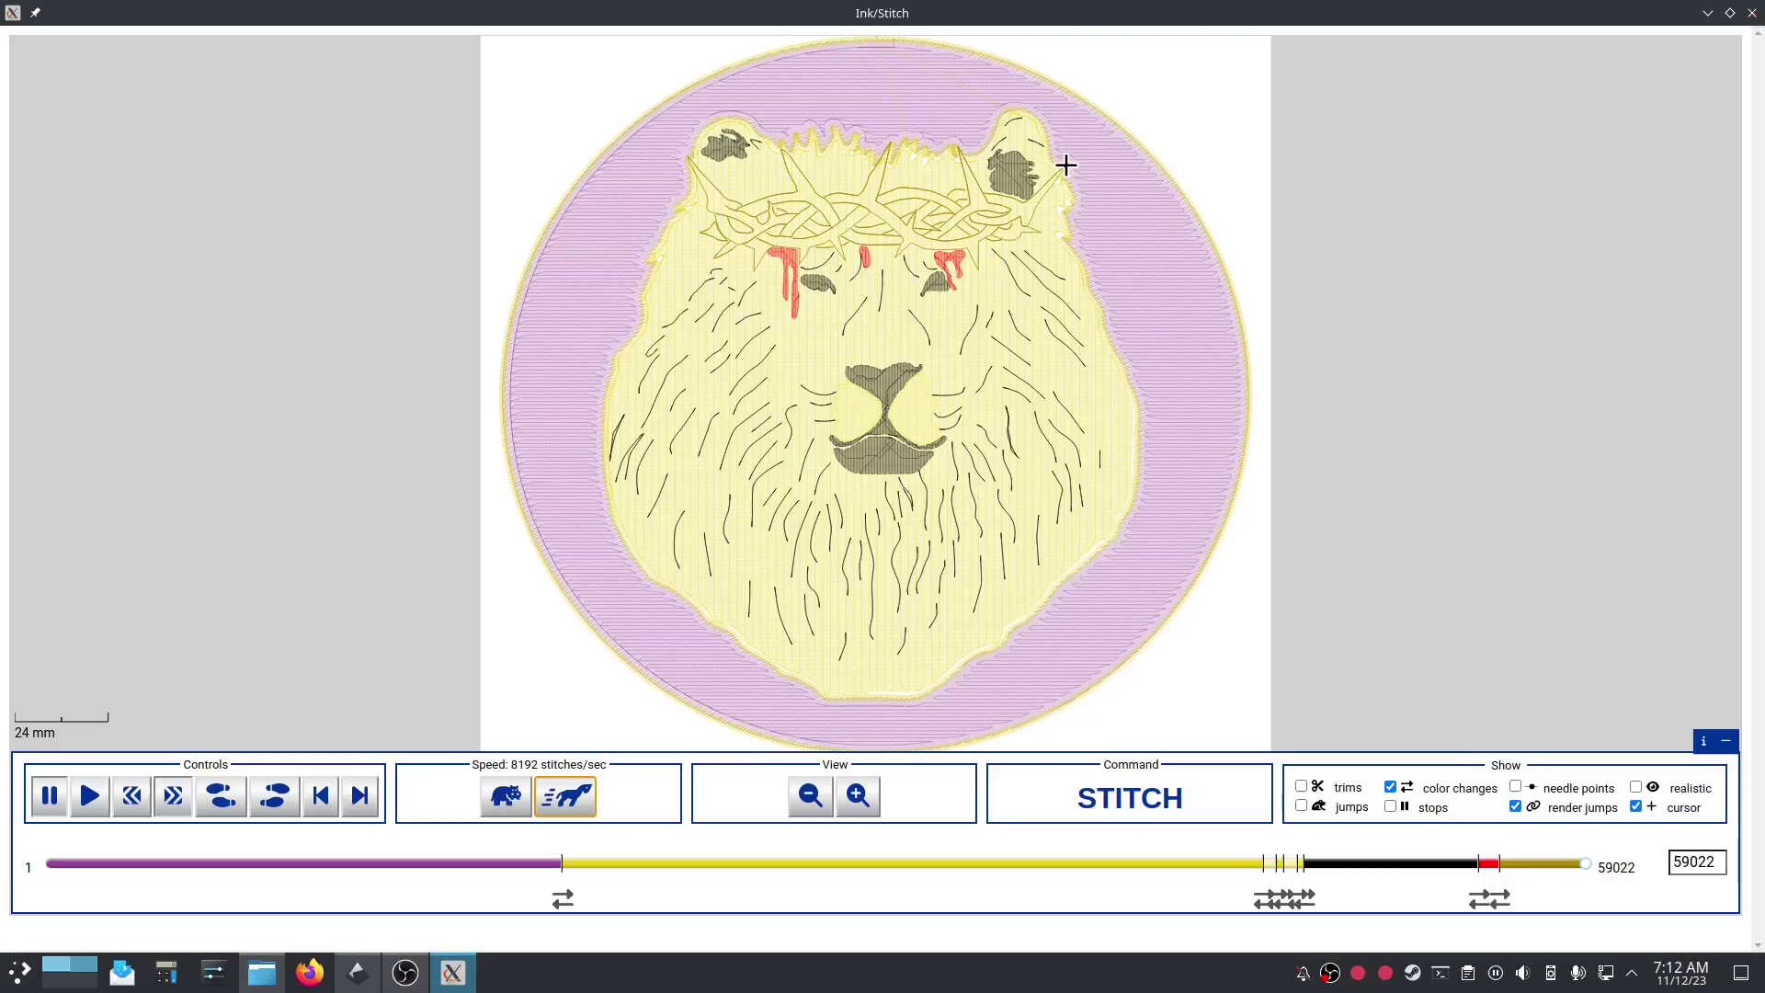
{"action": "left_click", "coordinate": [1751, 13]}
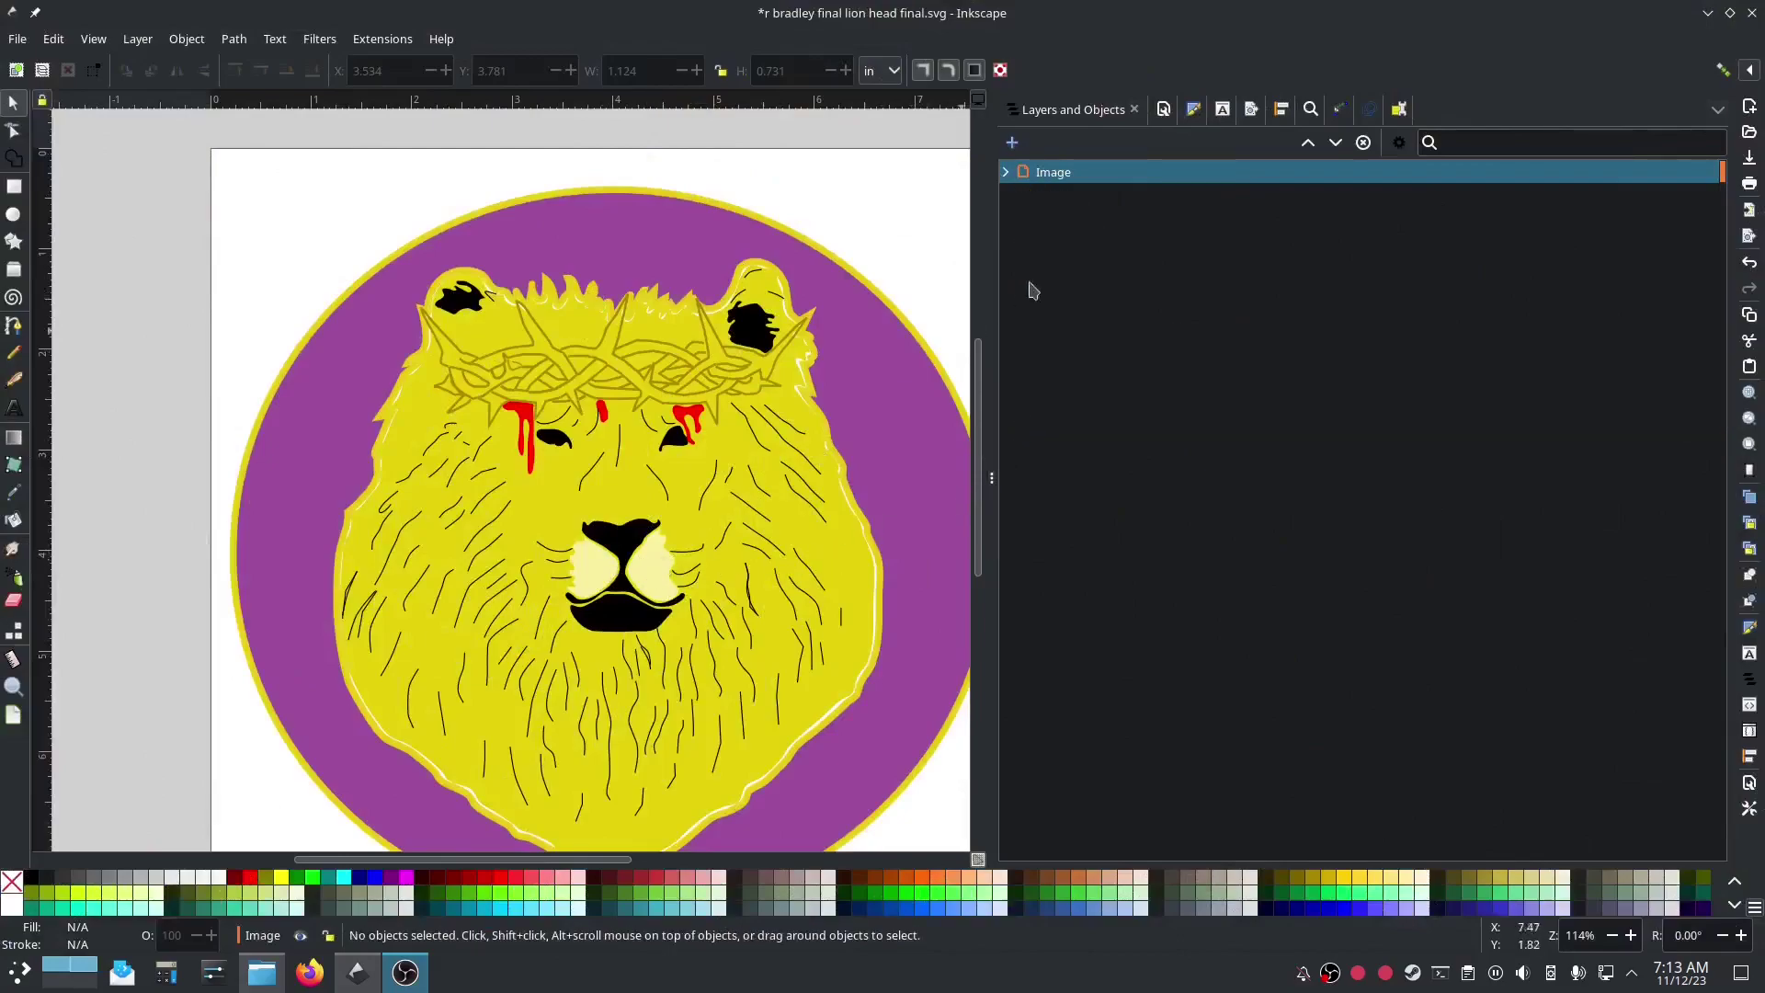
Step: Select the muzzle group g2 in the Image layer and give it a flat pale yellow fill
{"action": "left_click", "coordinate": [1004, 173]}
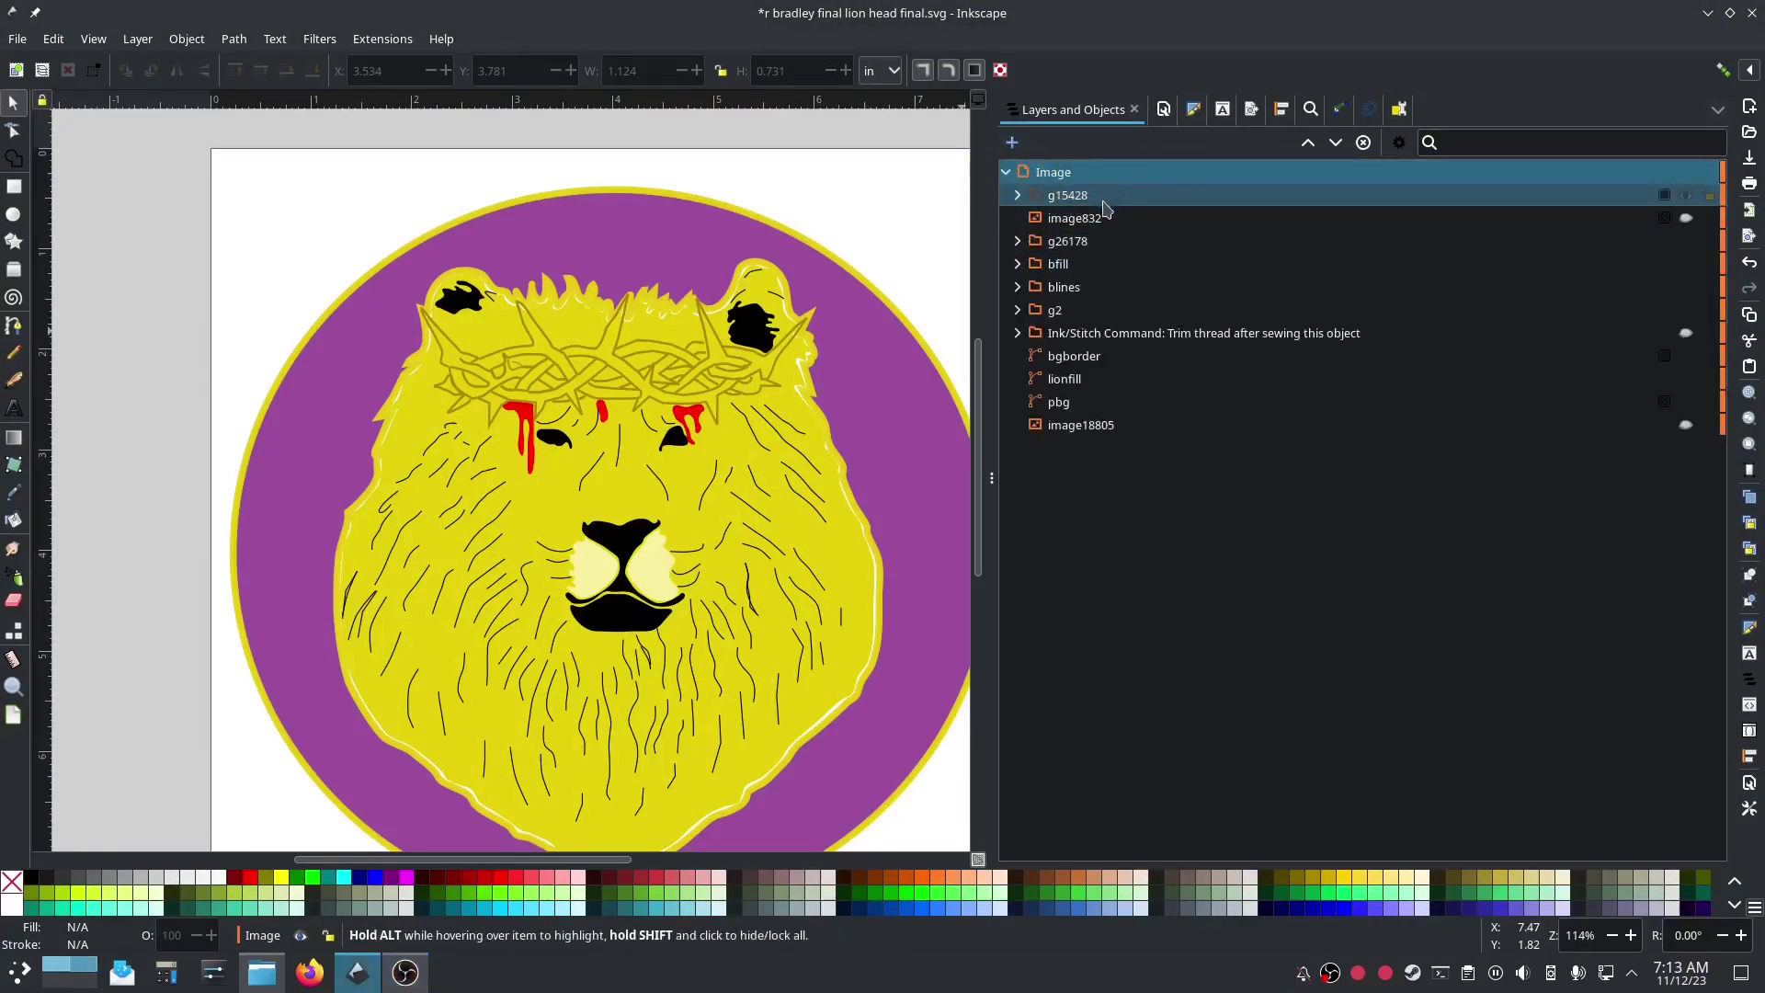
{"action": "left_click", "coordinate": [1100, 311]}
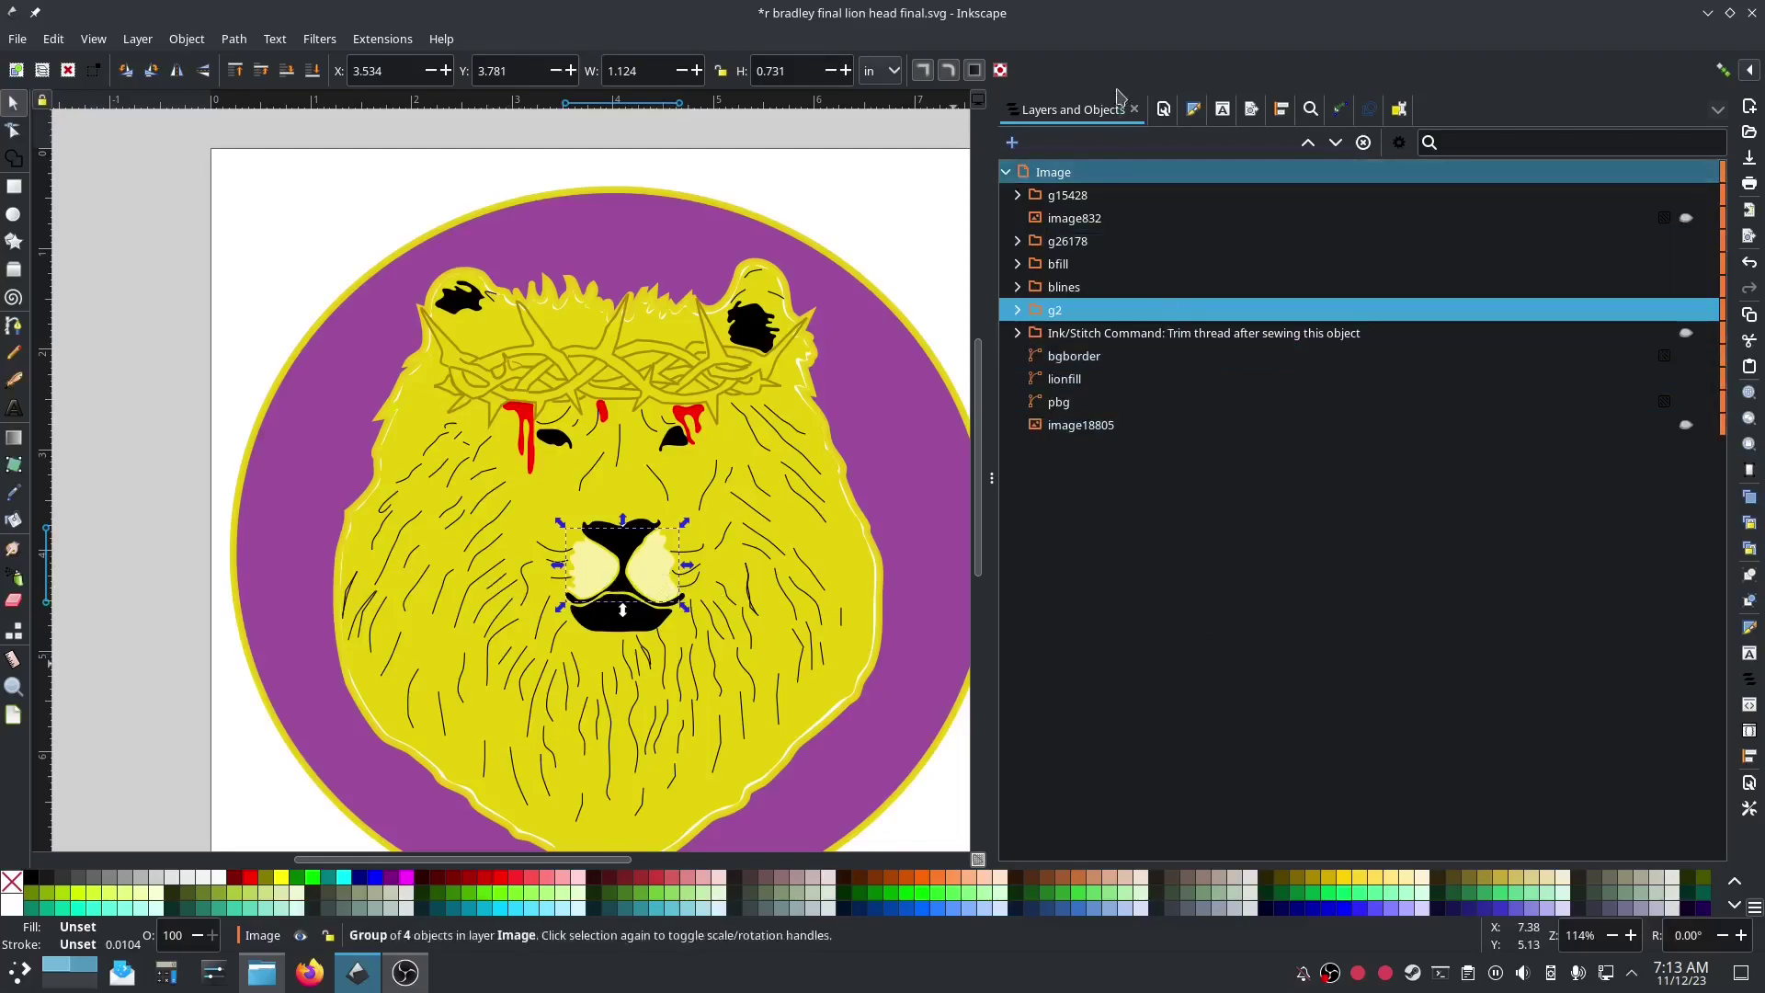
{"action": "left_click", "coordinate": [1192, 109]}
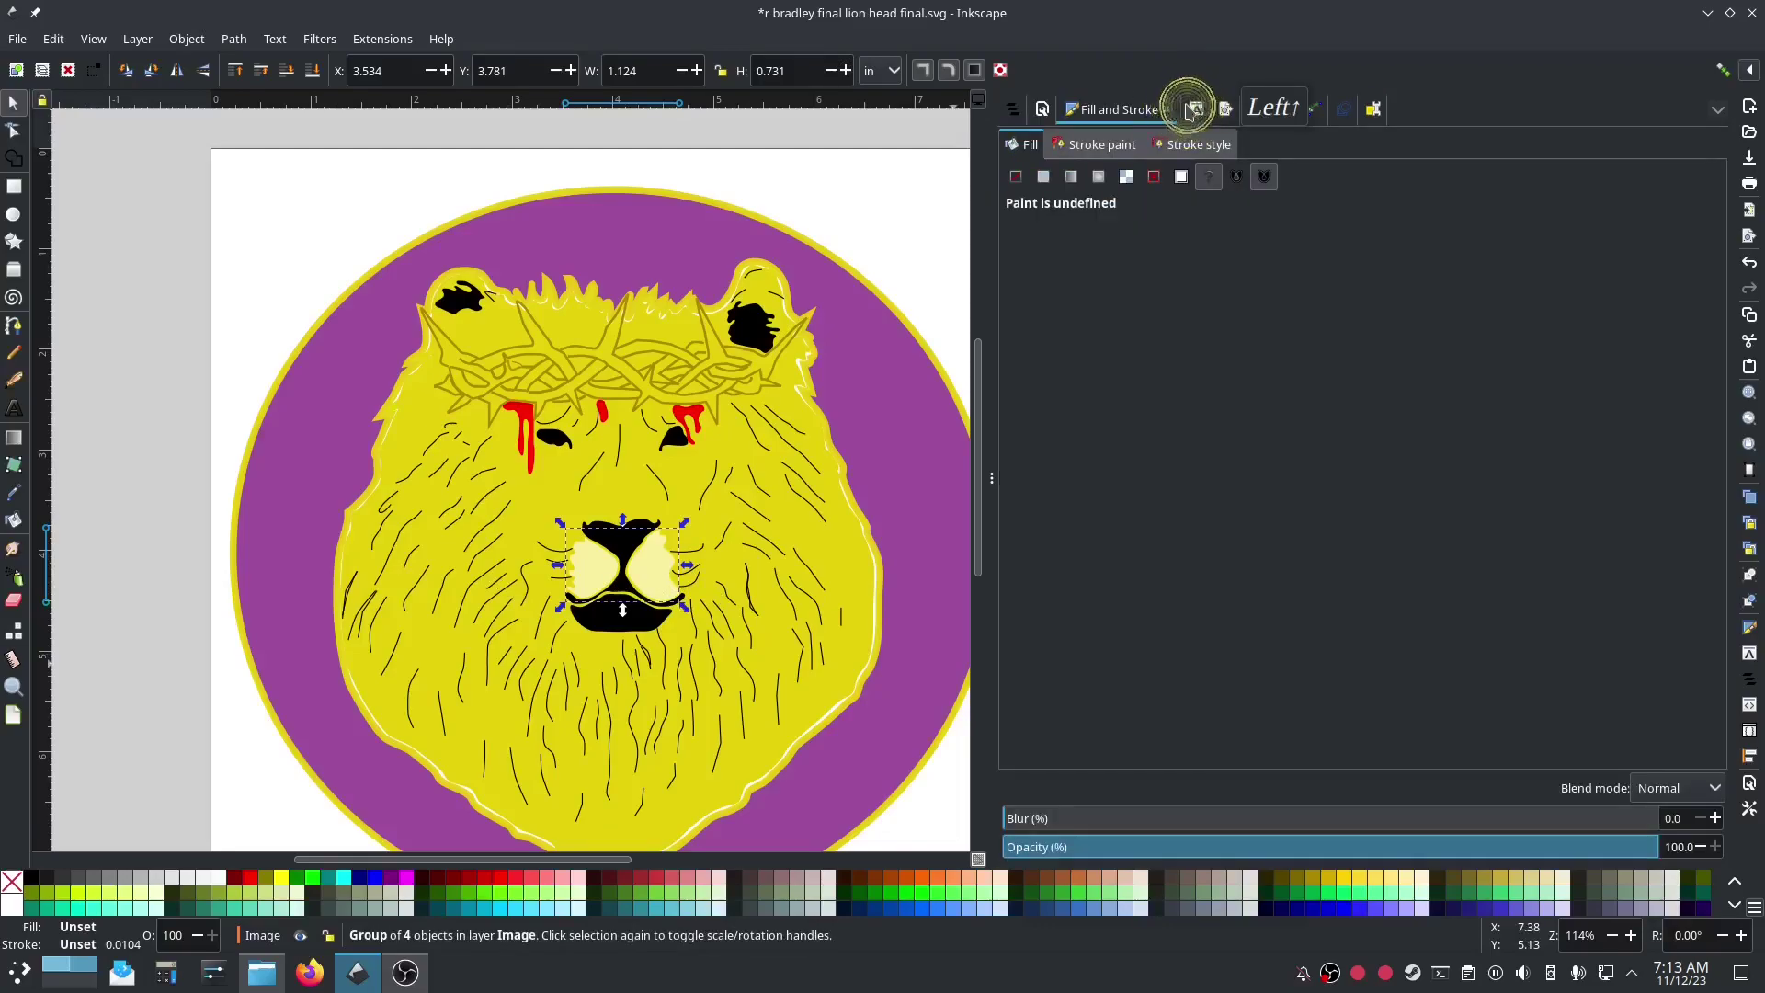
{"action": "left_click", "coordinate": [1041, 148]}
{"action": "left_click", "coordinate": [1046, 178]}
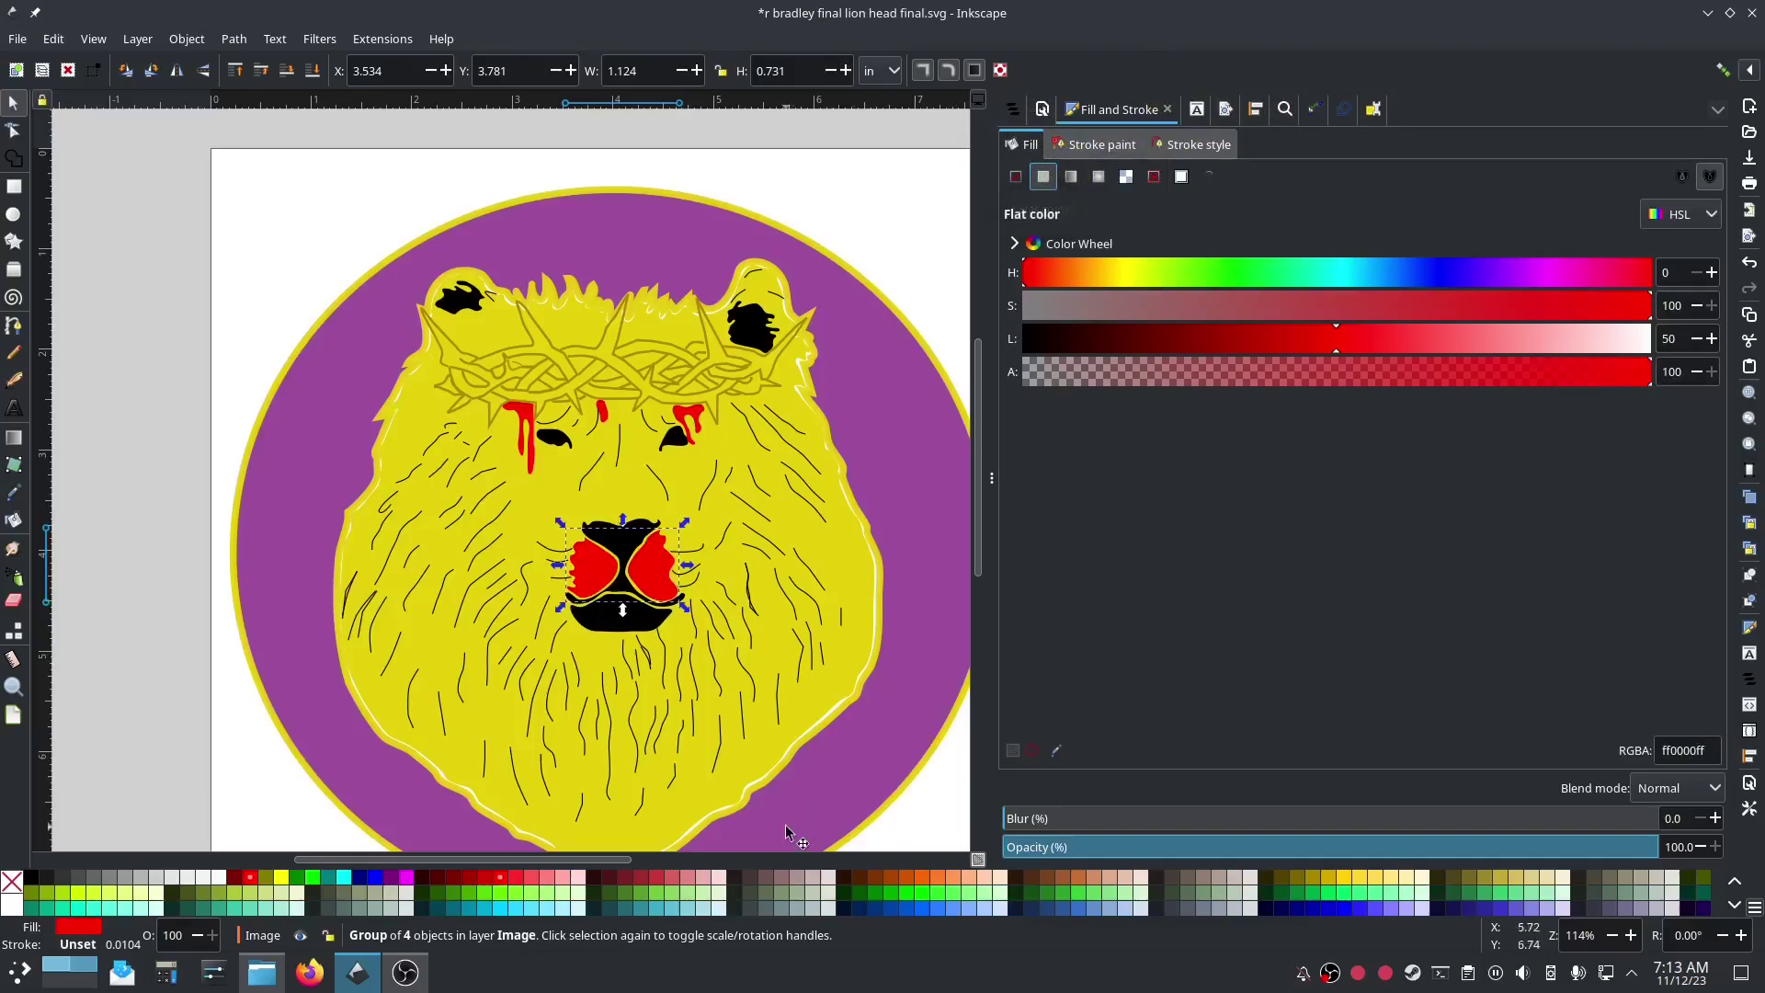
{"action": "left_click", "coordinate": [1388, 881]}
{"action": "left_click", "coordinate": [1406, 878]}
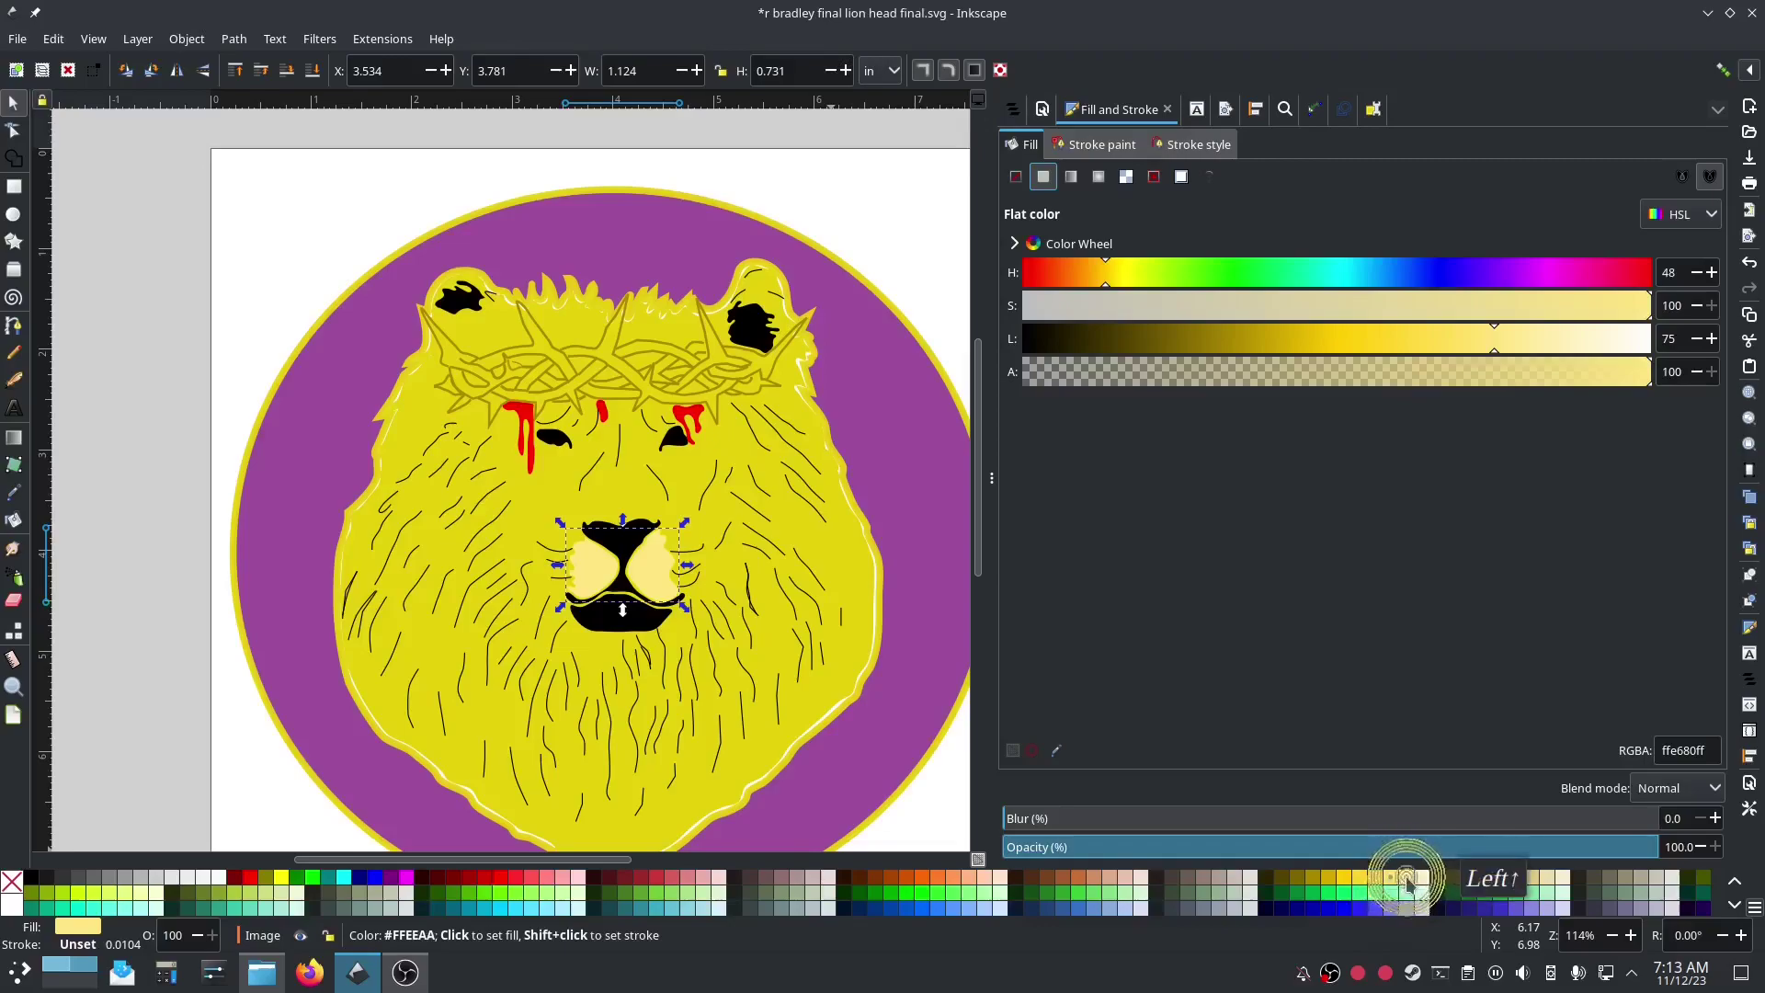
Step: Remove the stroke paint from the selected muzzle group so that only its pale yellow fill is used
{"action": "left_click", "coordinate": [1100, 143]}
{"action": "left_click", "coordinate": [1016, 177]}
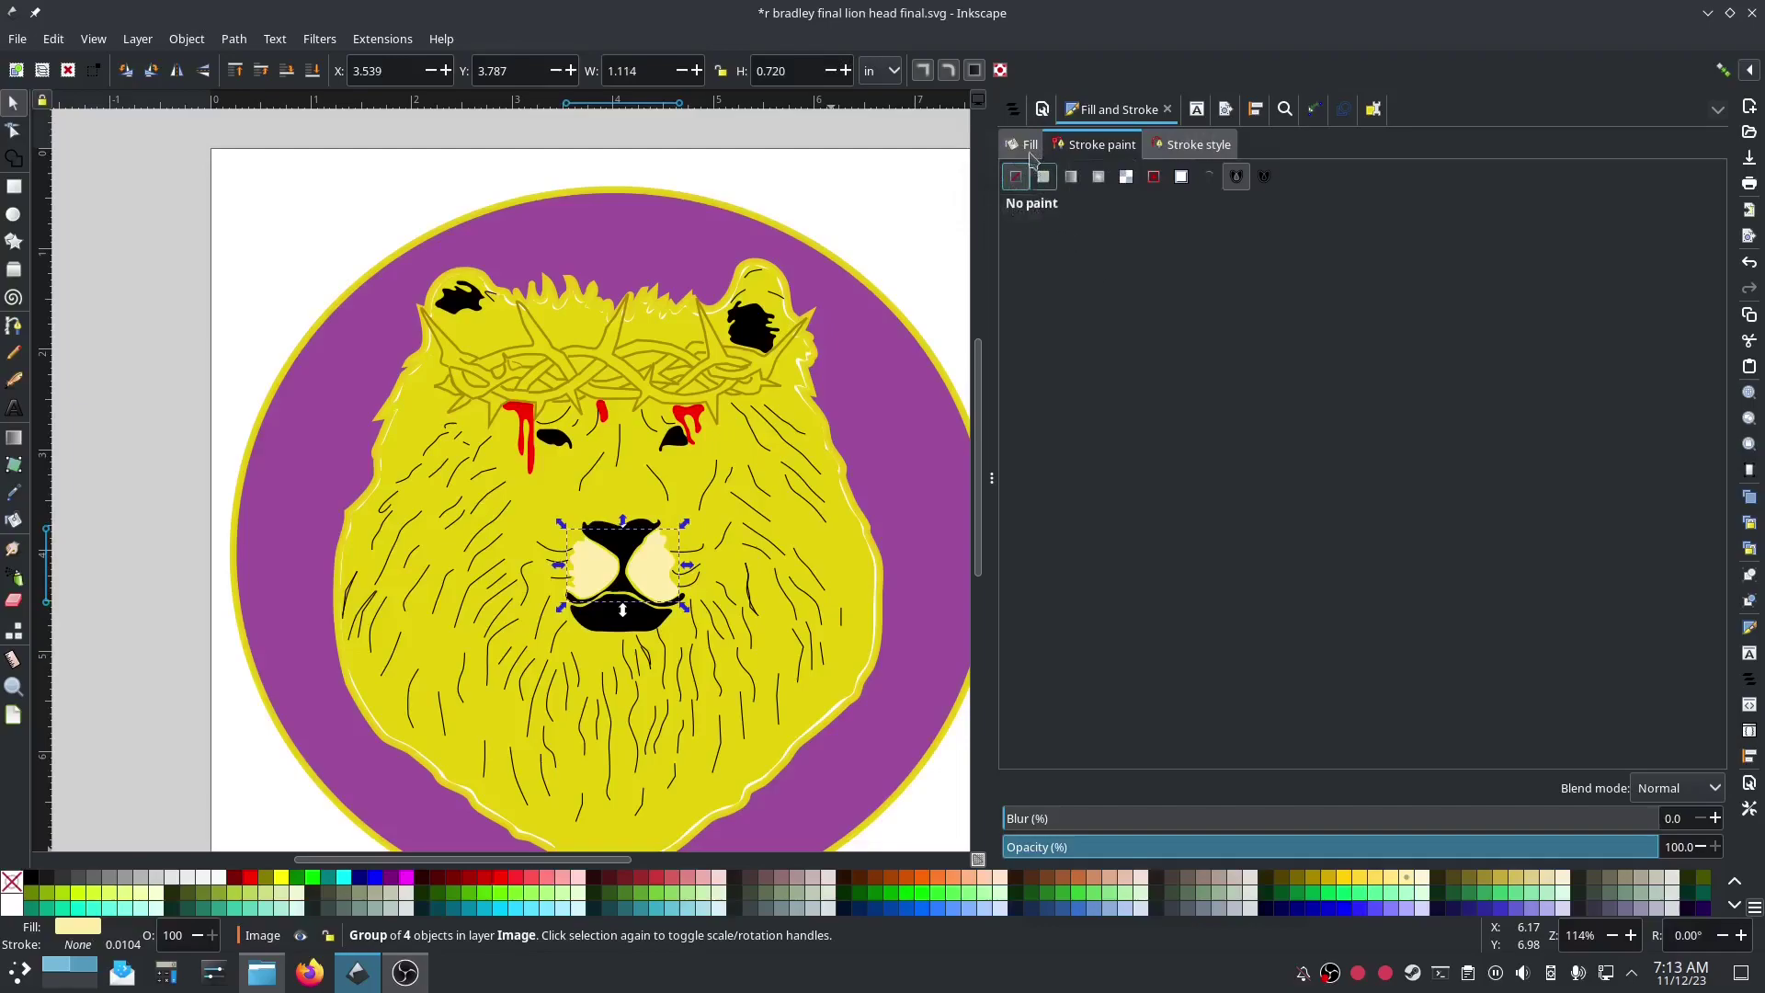
{"action": "left_click", "coordinate": [1024, 145]}
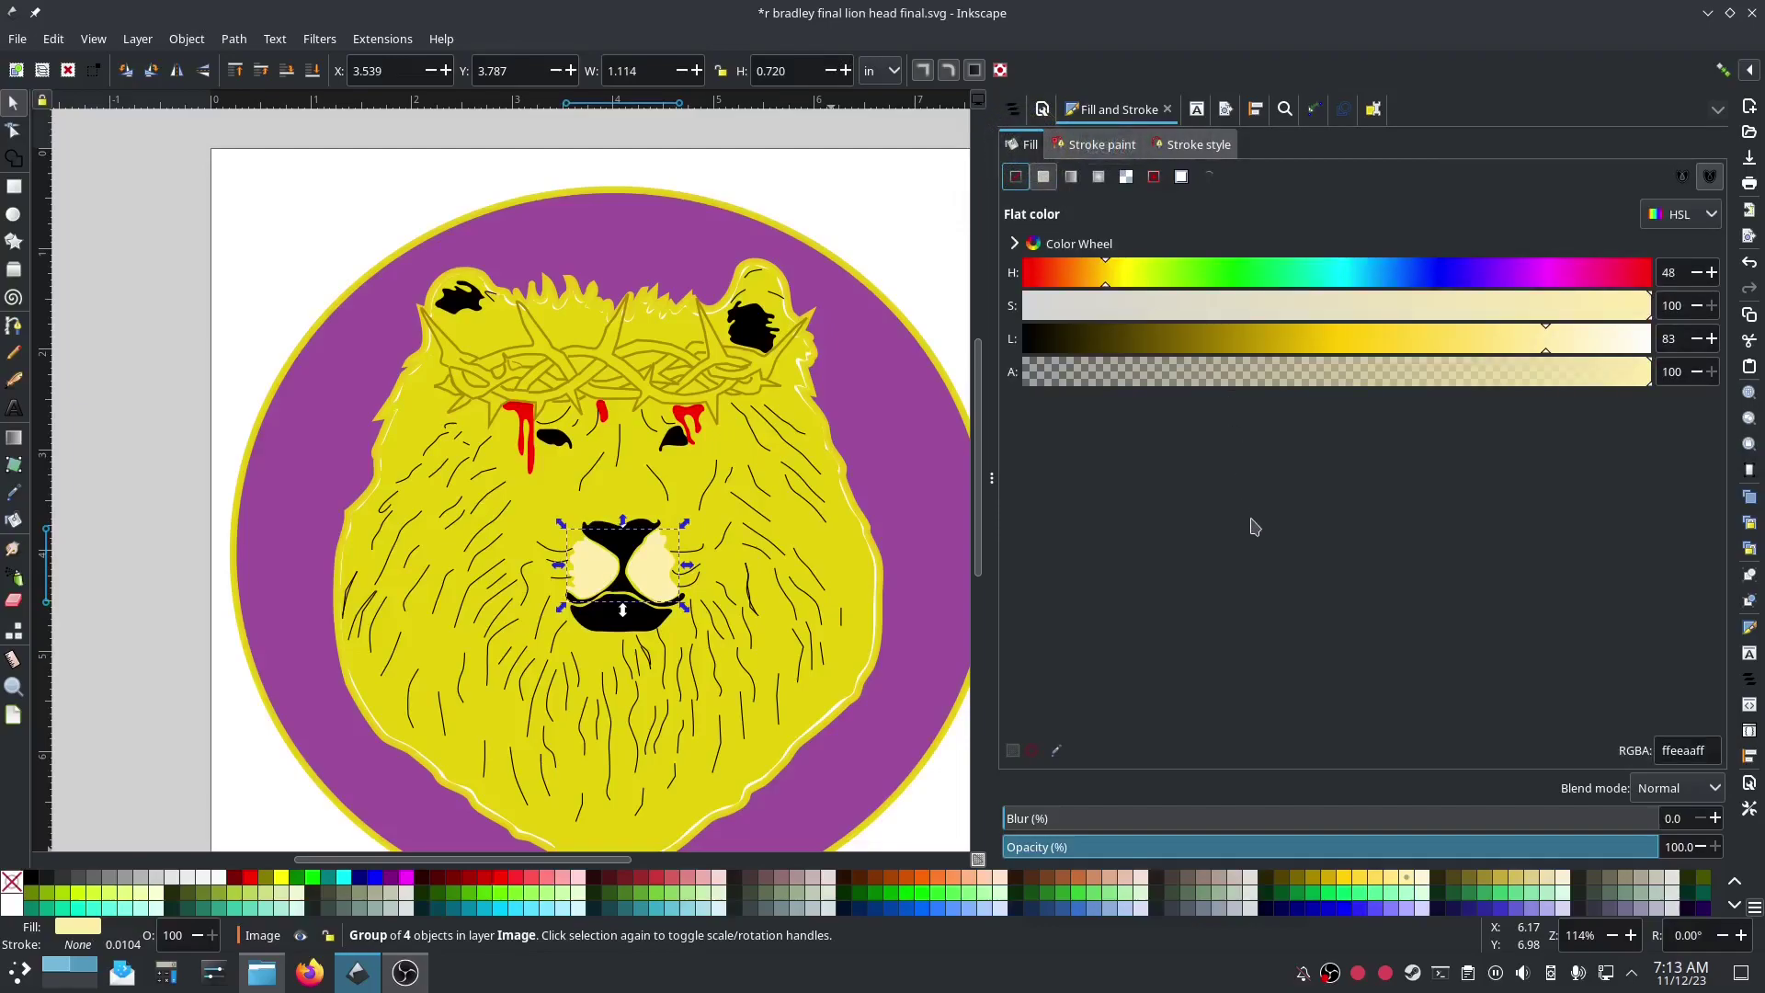
Step: Select the lionfill path and set its Ink/Stitch fill Expand parameter to 1 mm, applying the settings
{"action": "left_click", "coordinate": [820, 562]}
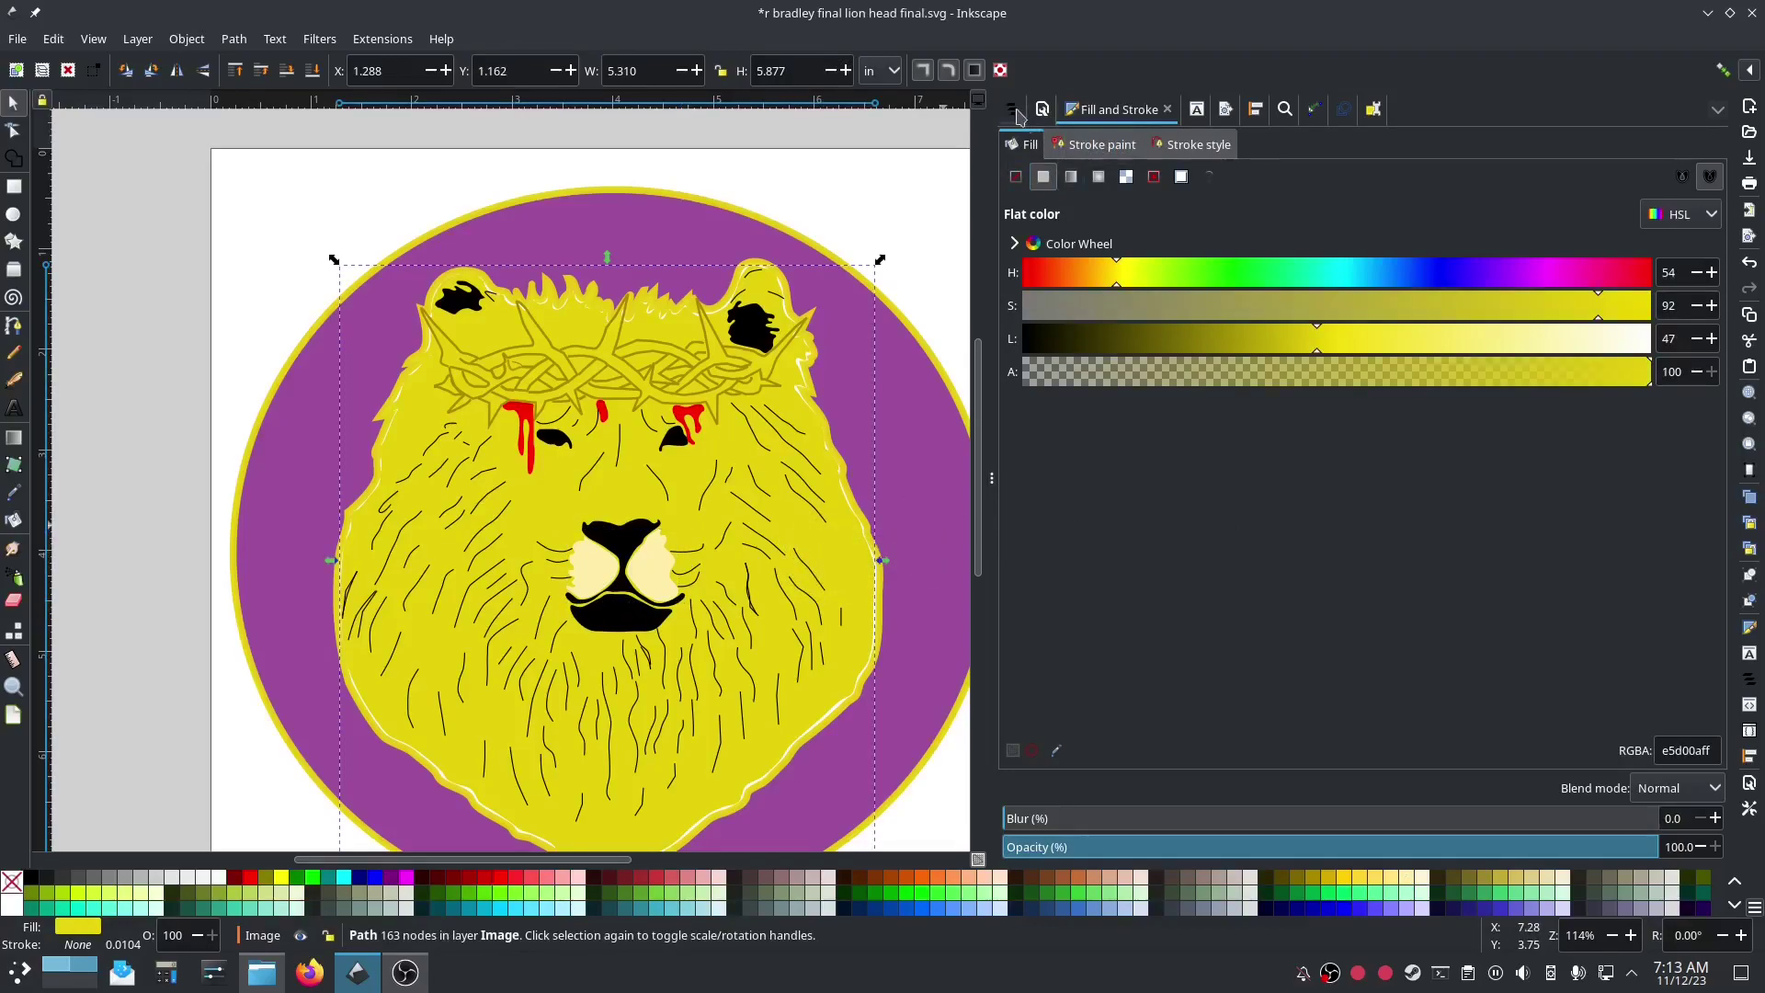
{"action": "key", "text": "ctrl+shift+l"}
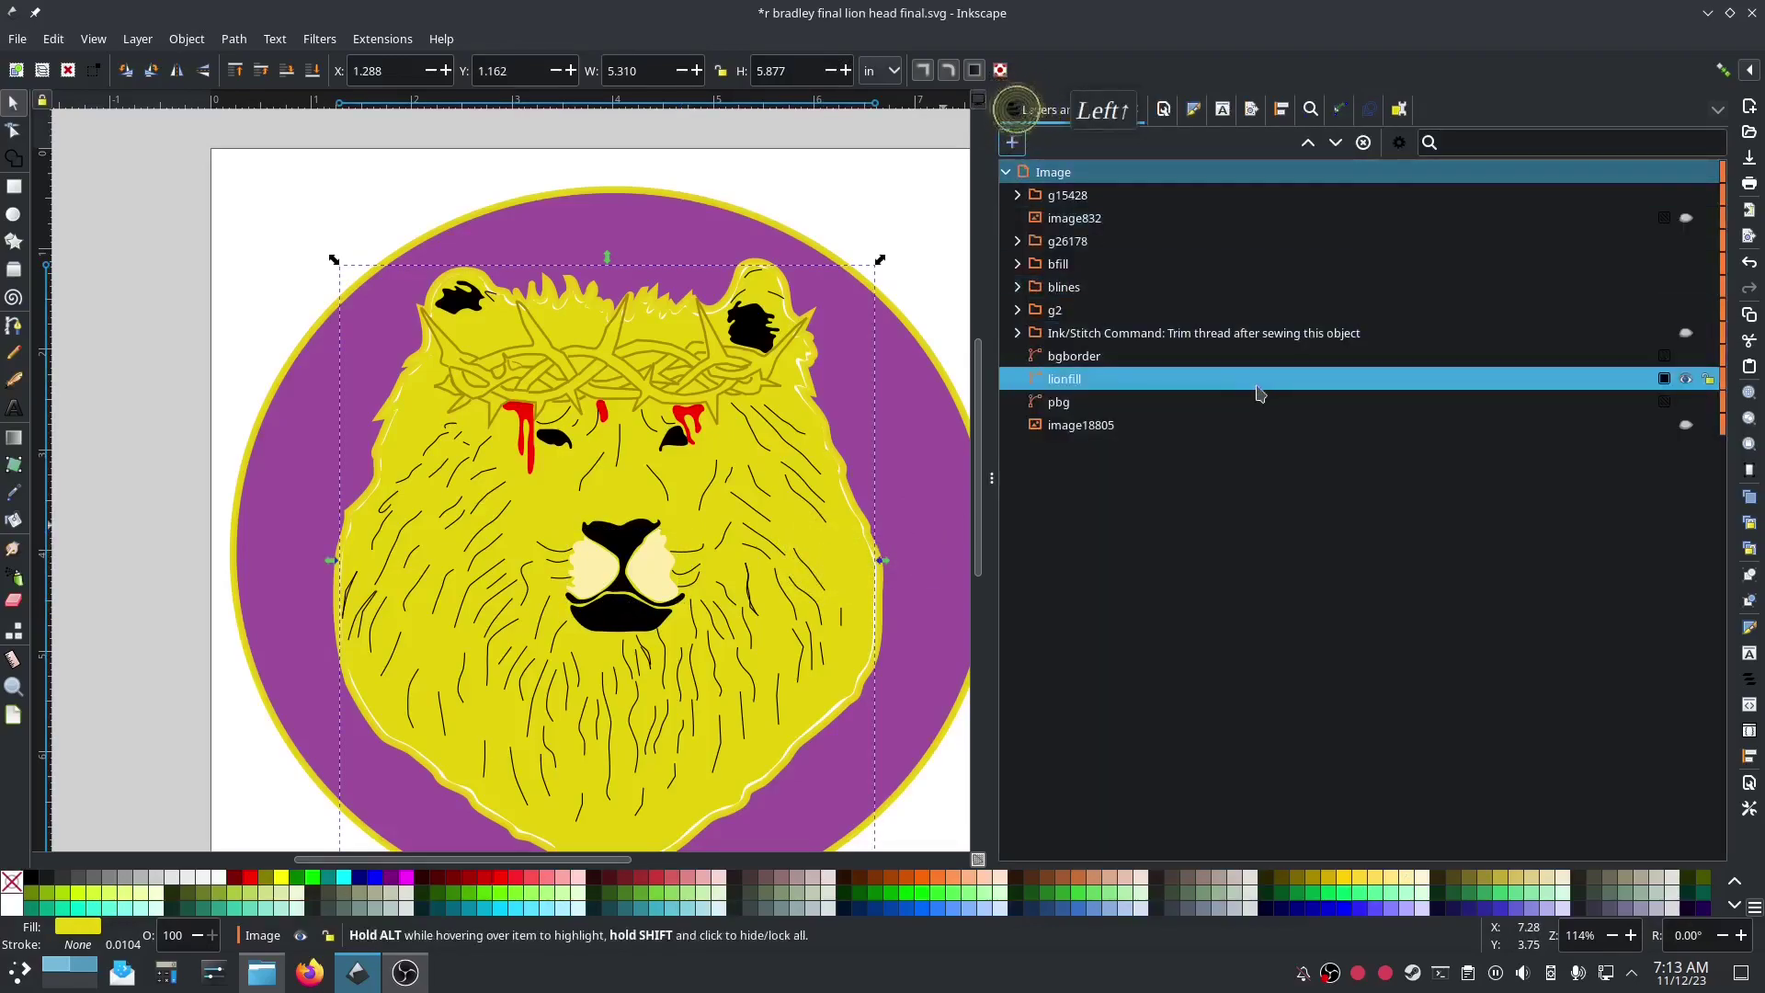
{"action": "left_click", "coordinate": [383, 38]}
{"action": "mouse_move", "coordinate": [450, 280]}
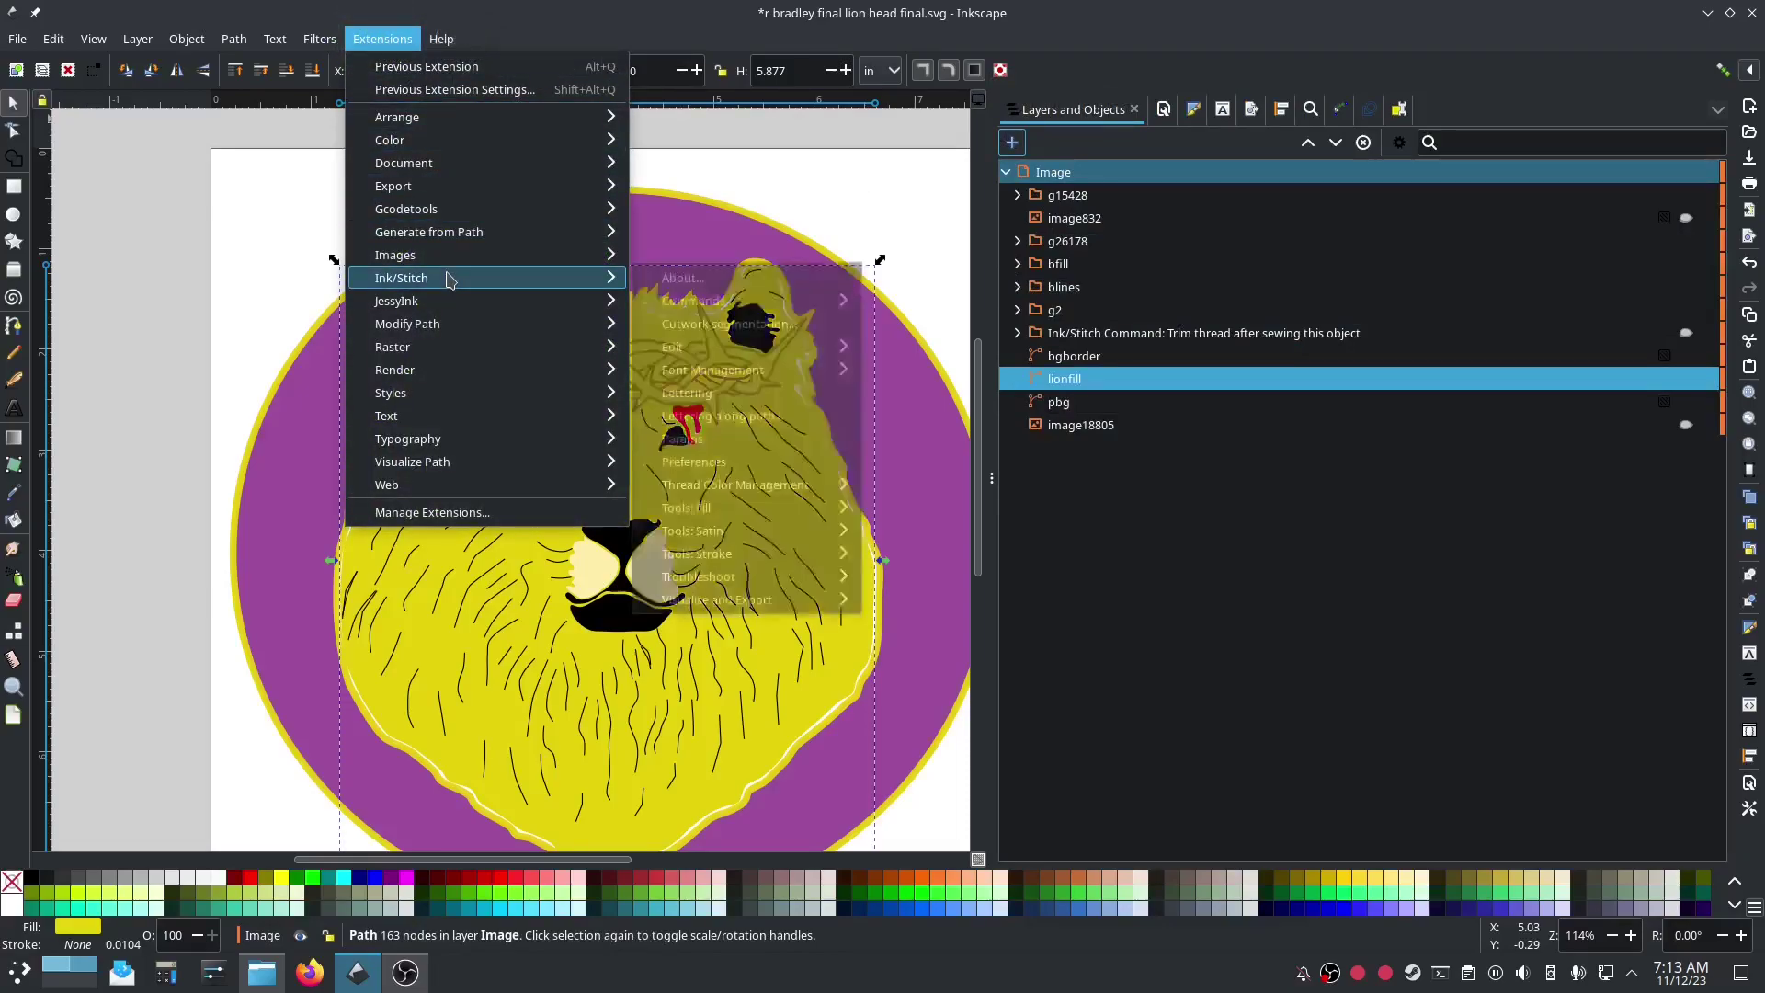
{"action": "left_click", "coordinate": [756, 440]}
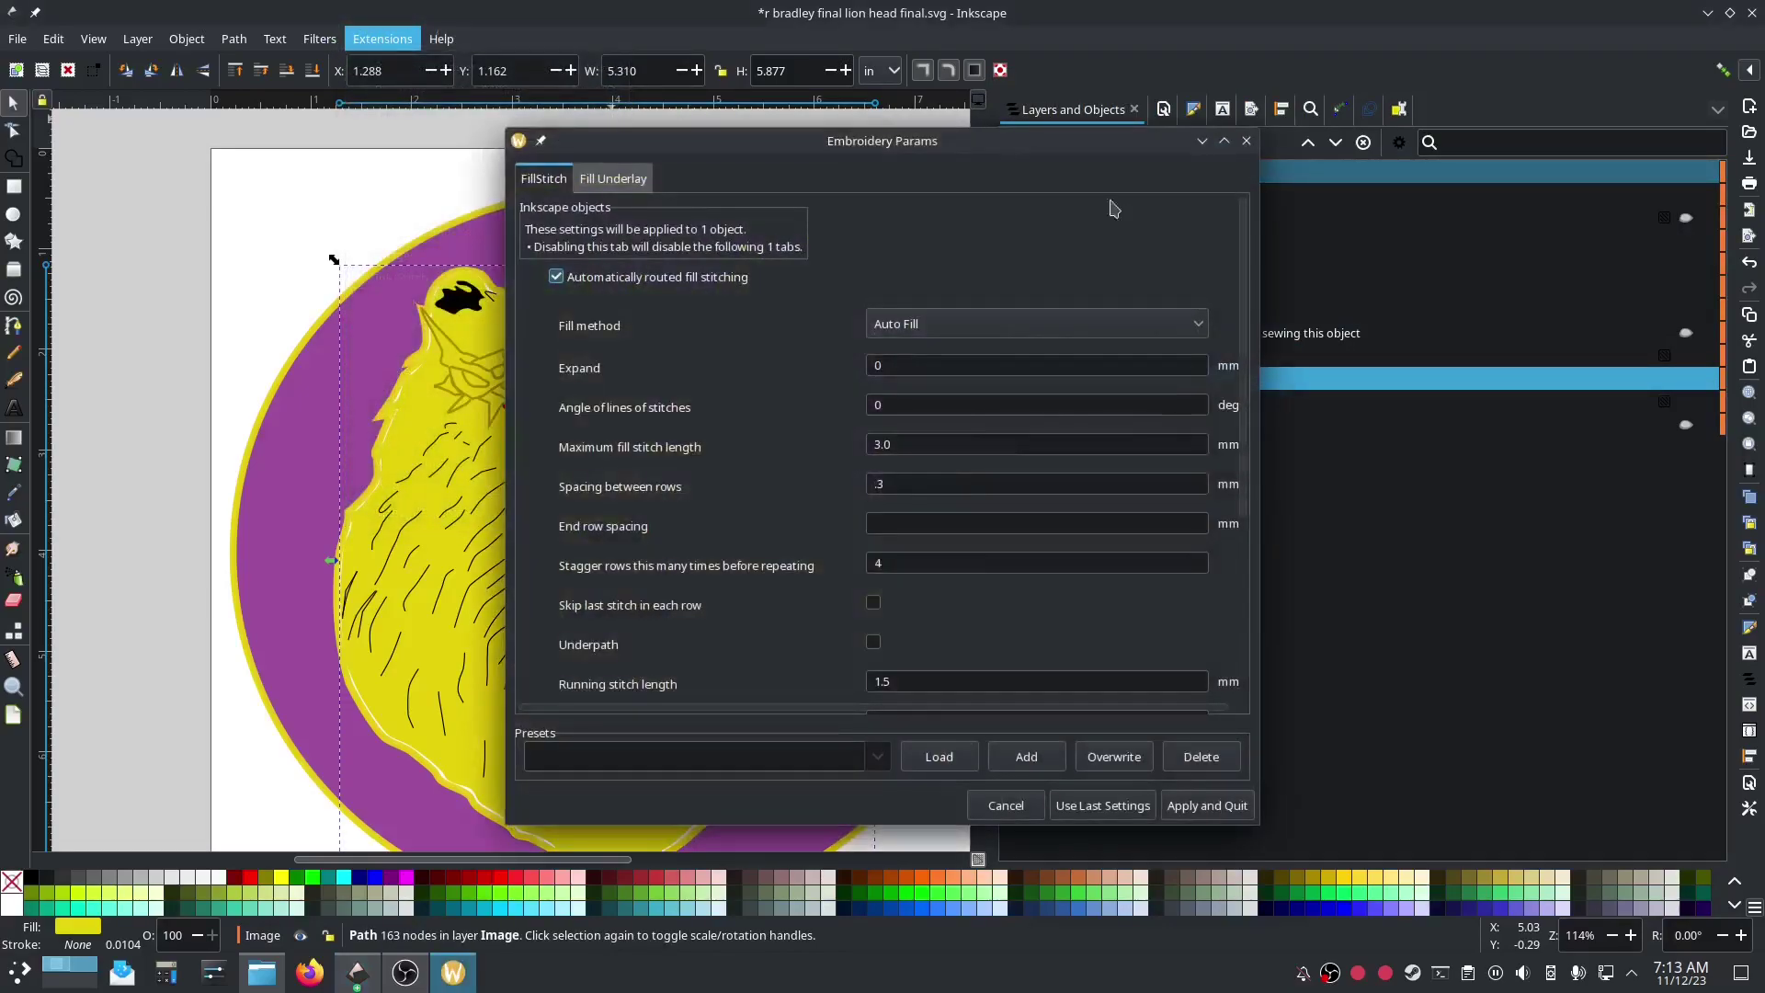
{"action": "left_click_drag", "start_coordinate": [1039, 146], "coordinate": [641, 134]}
{"action": "left_click", "coordinate": [180, 362]}
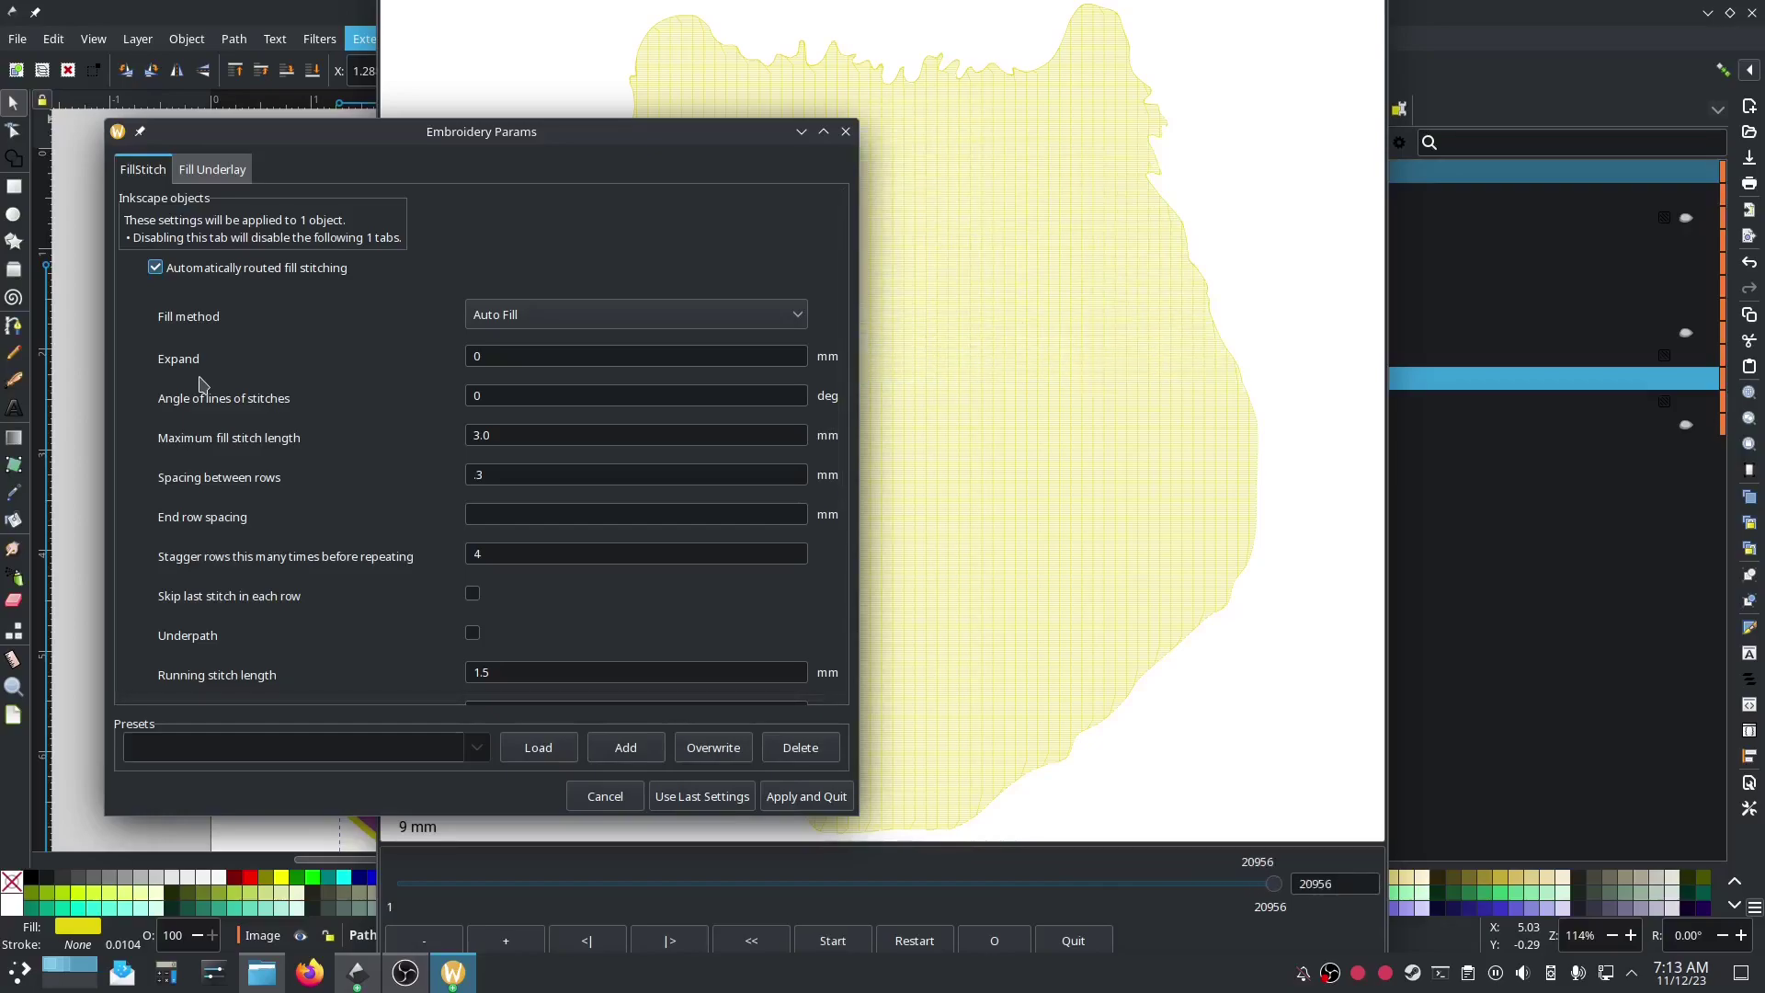
{"action": "left_click", "coordinate": [494, 358]}
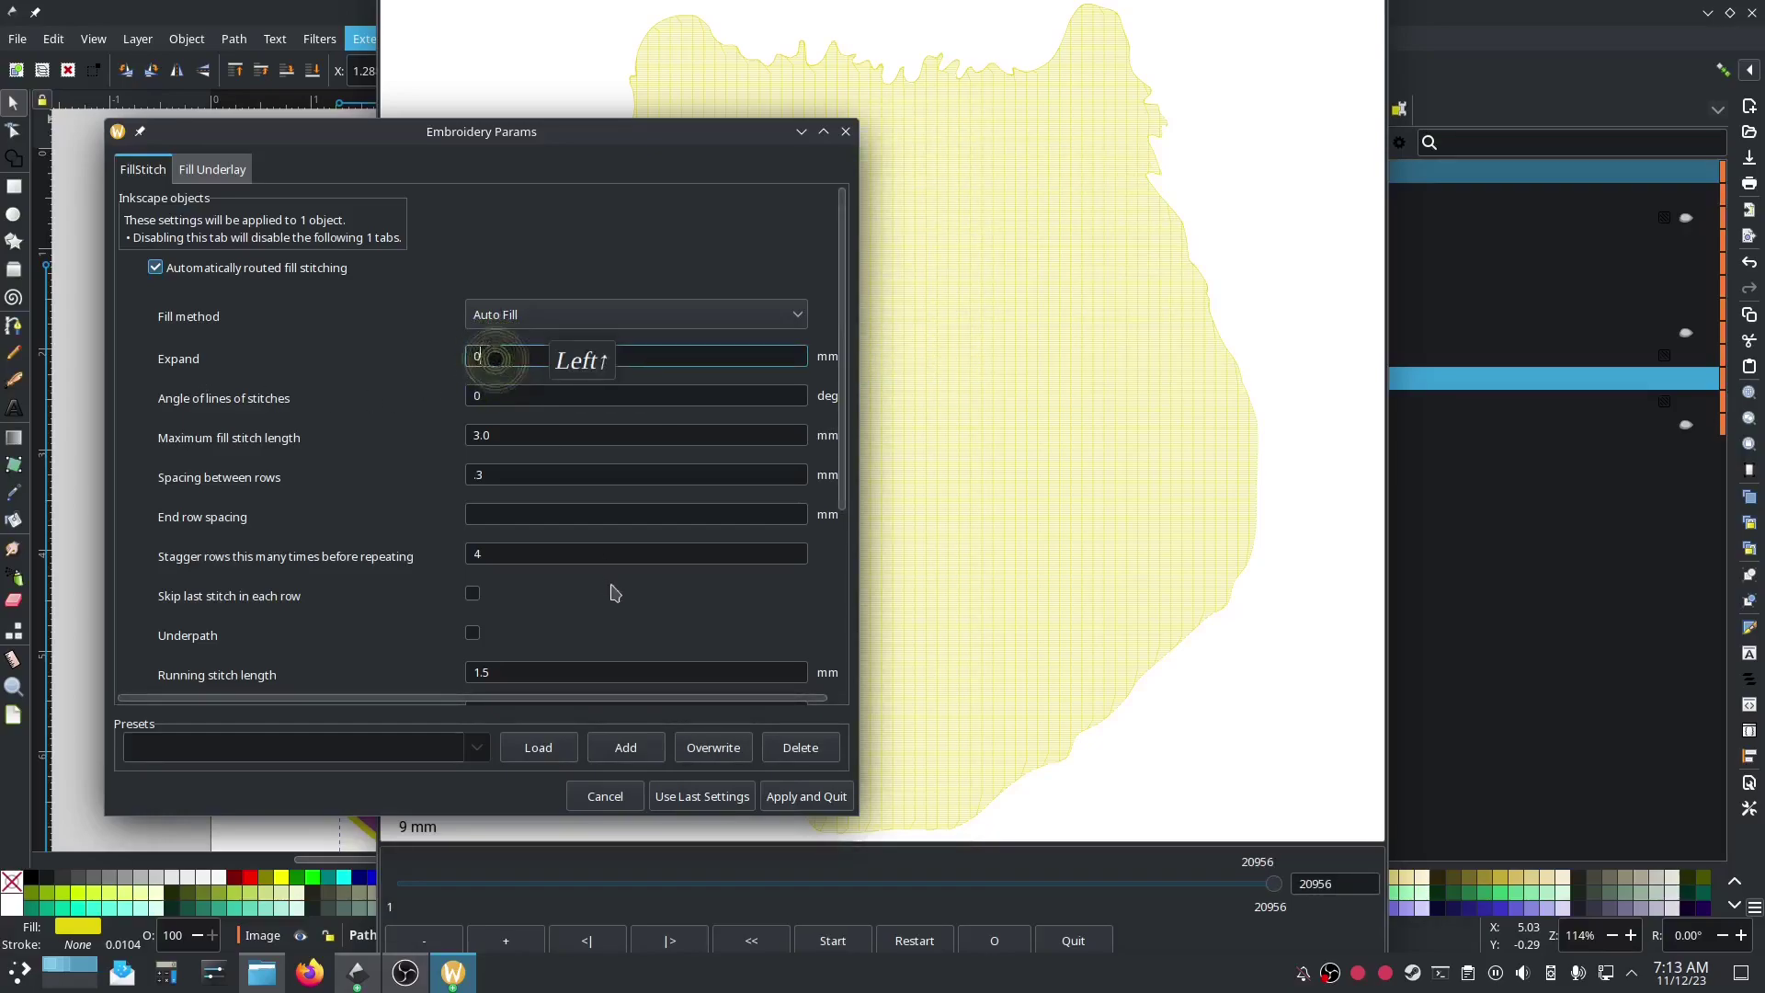
{"action": "type", "text": "1"}
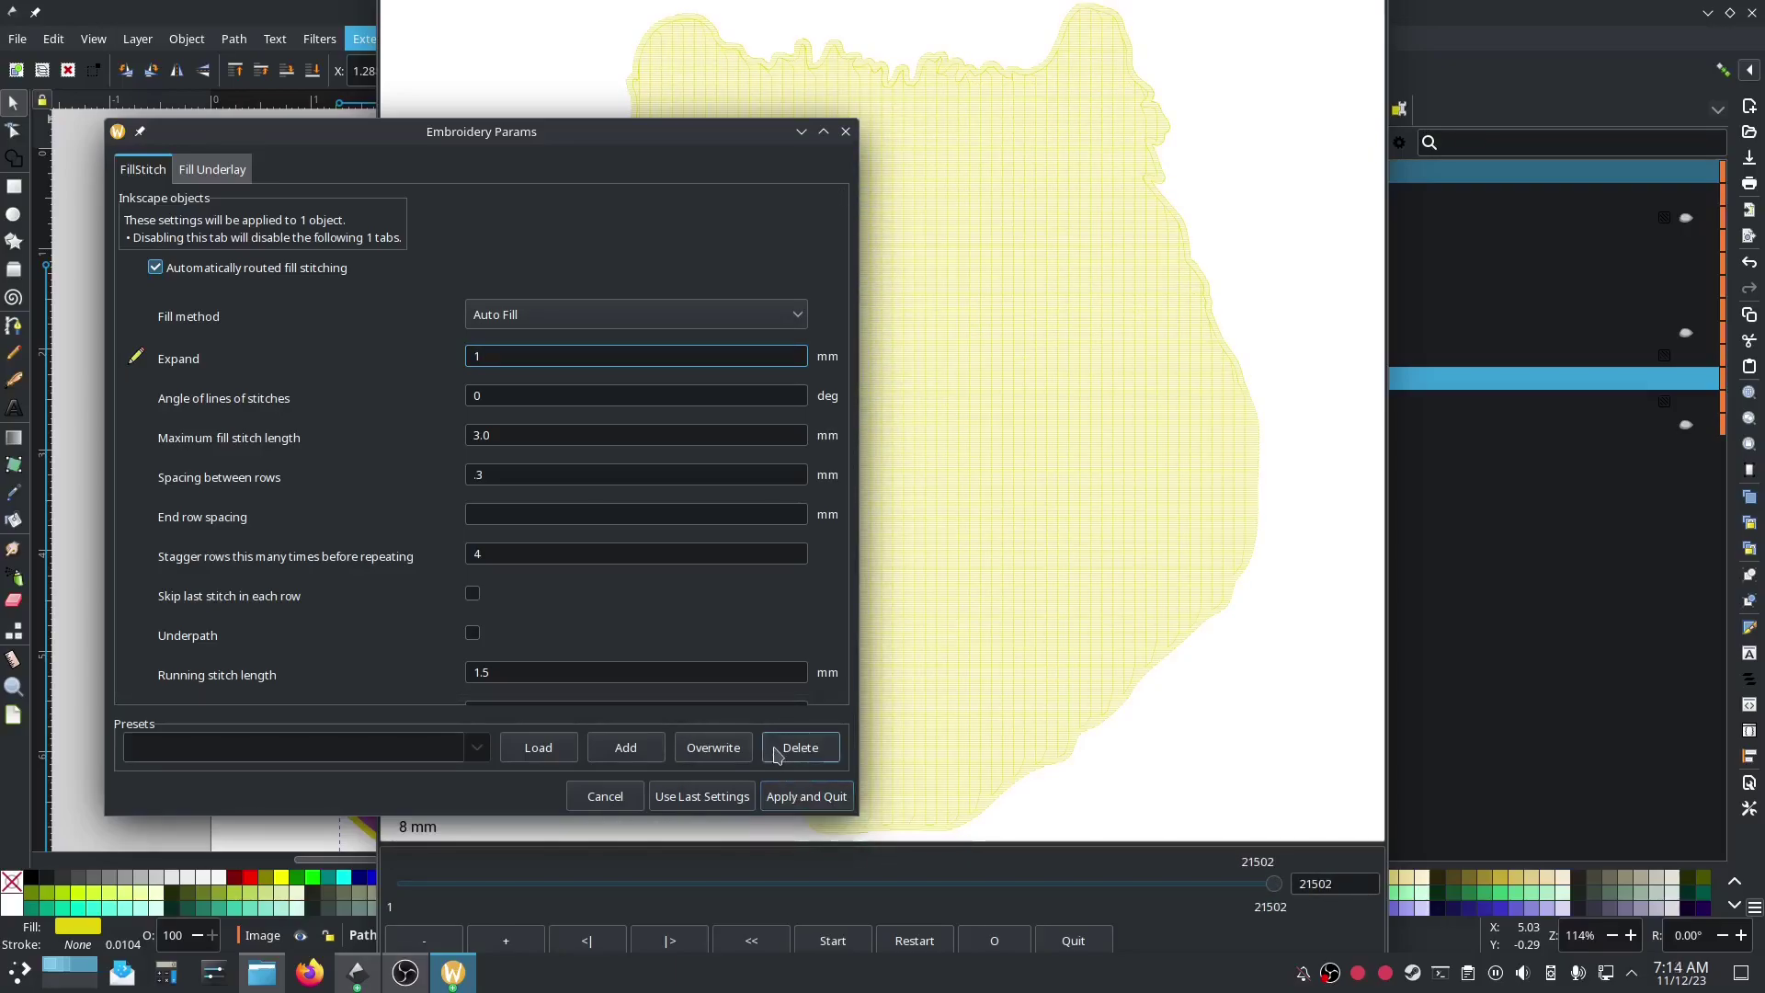
{"action": "left_click", "coordinate": [789, 795]}
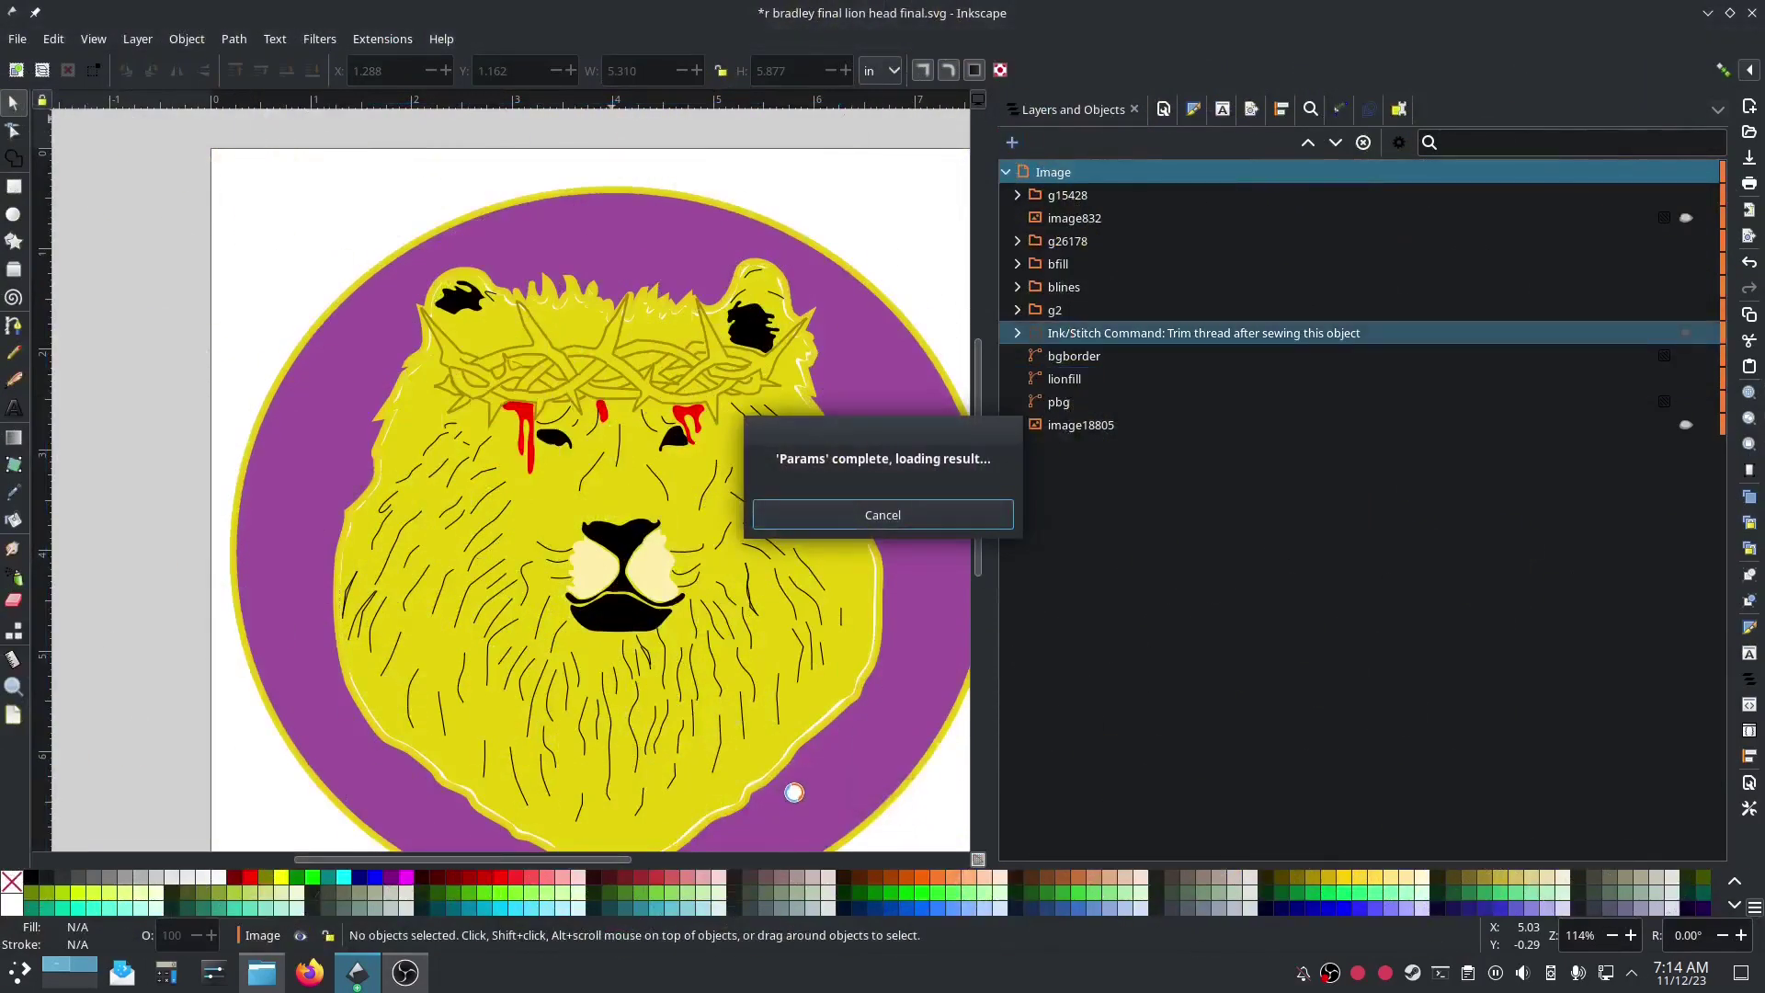
Step: Open the Ink/Stitch Simulator / Realistic Preview for the entire Image layer with color changes marked on the timeline
{"action": "left_click", "coordinate": [1053, 172]}
{"action": "left_click", "coordinate": [383, 39]}
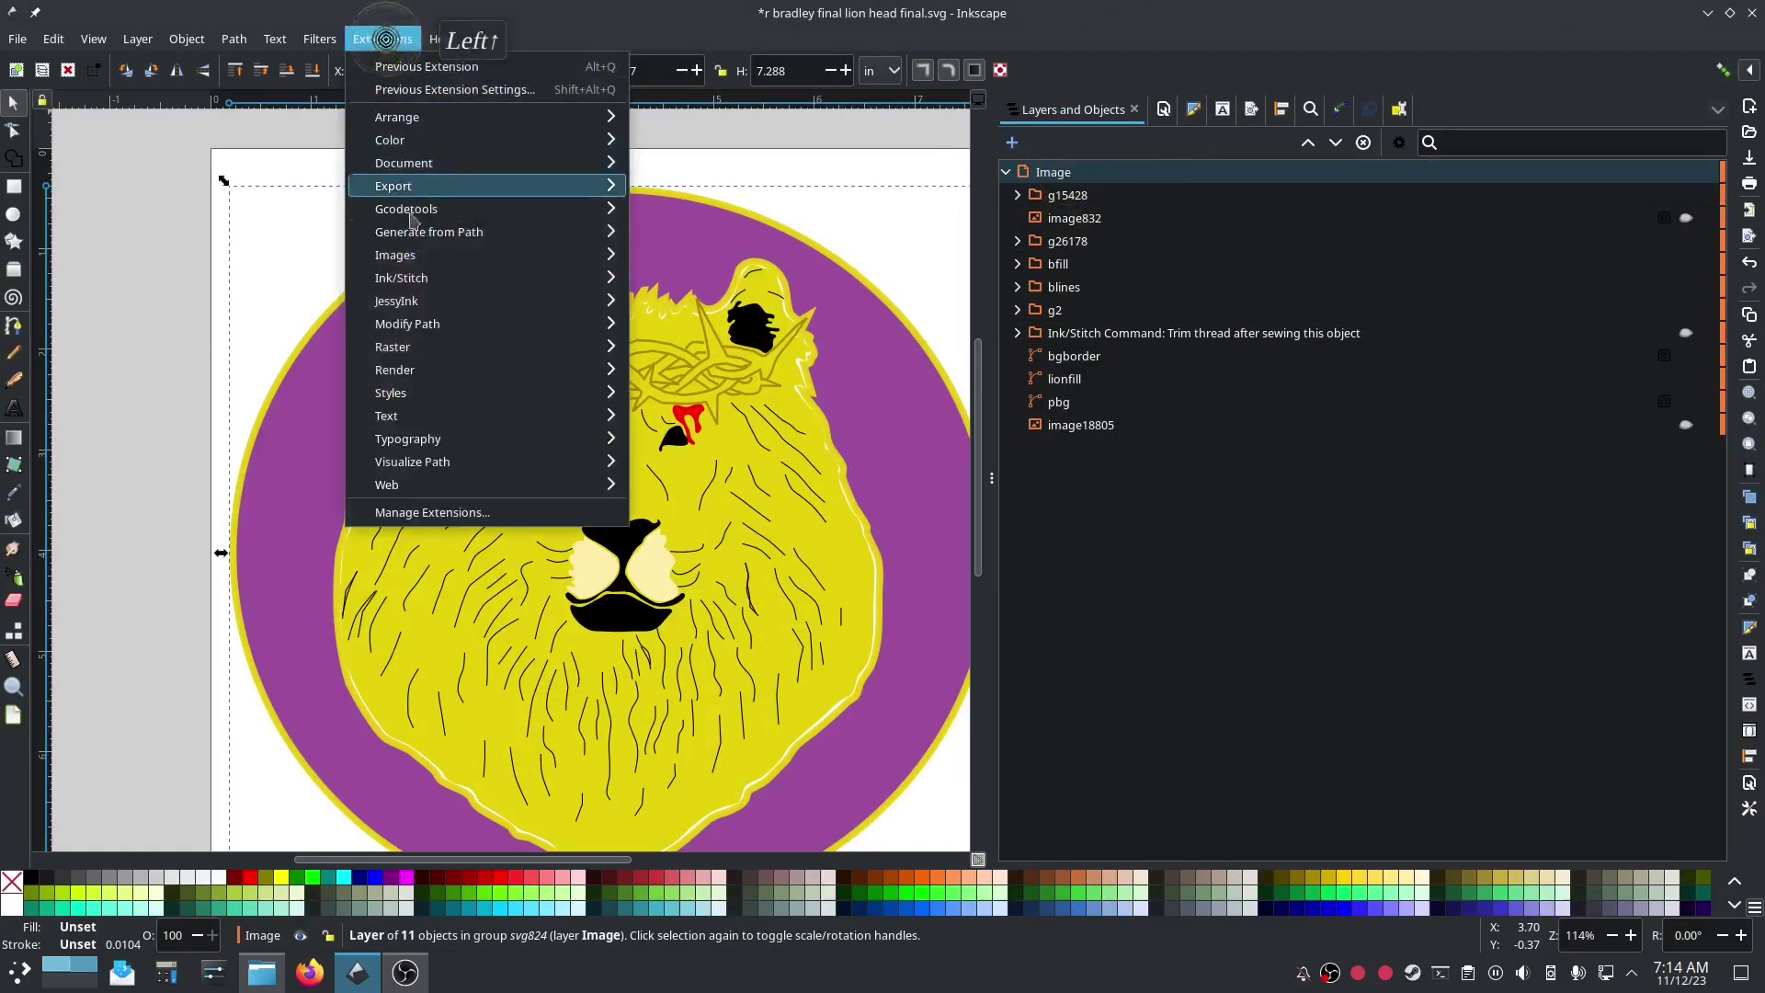
{"action": "mouse_move", "coordinate": [413, 278]}
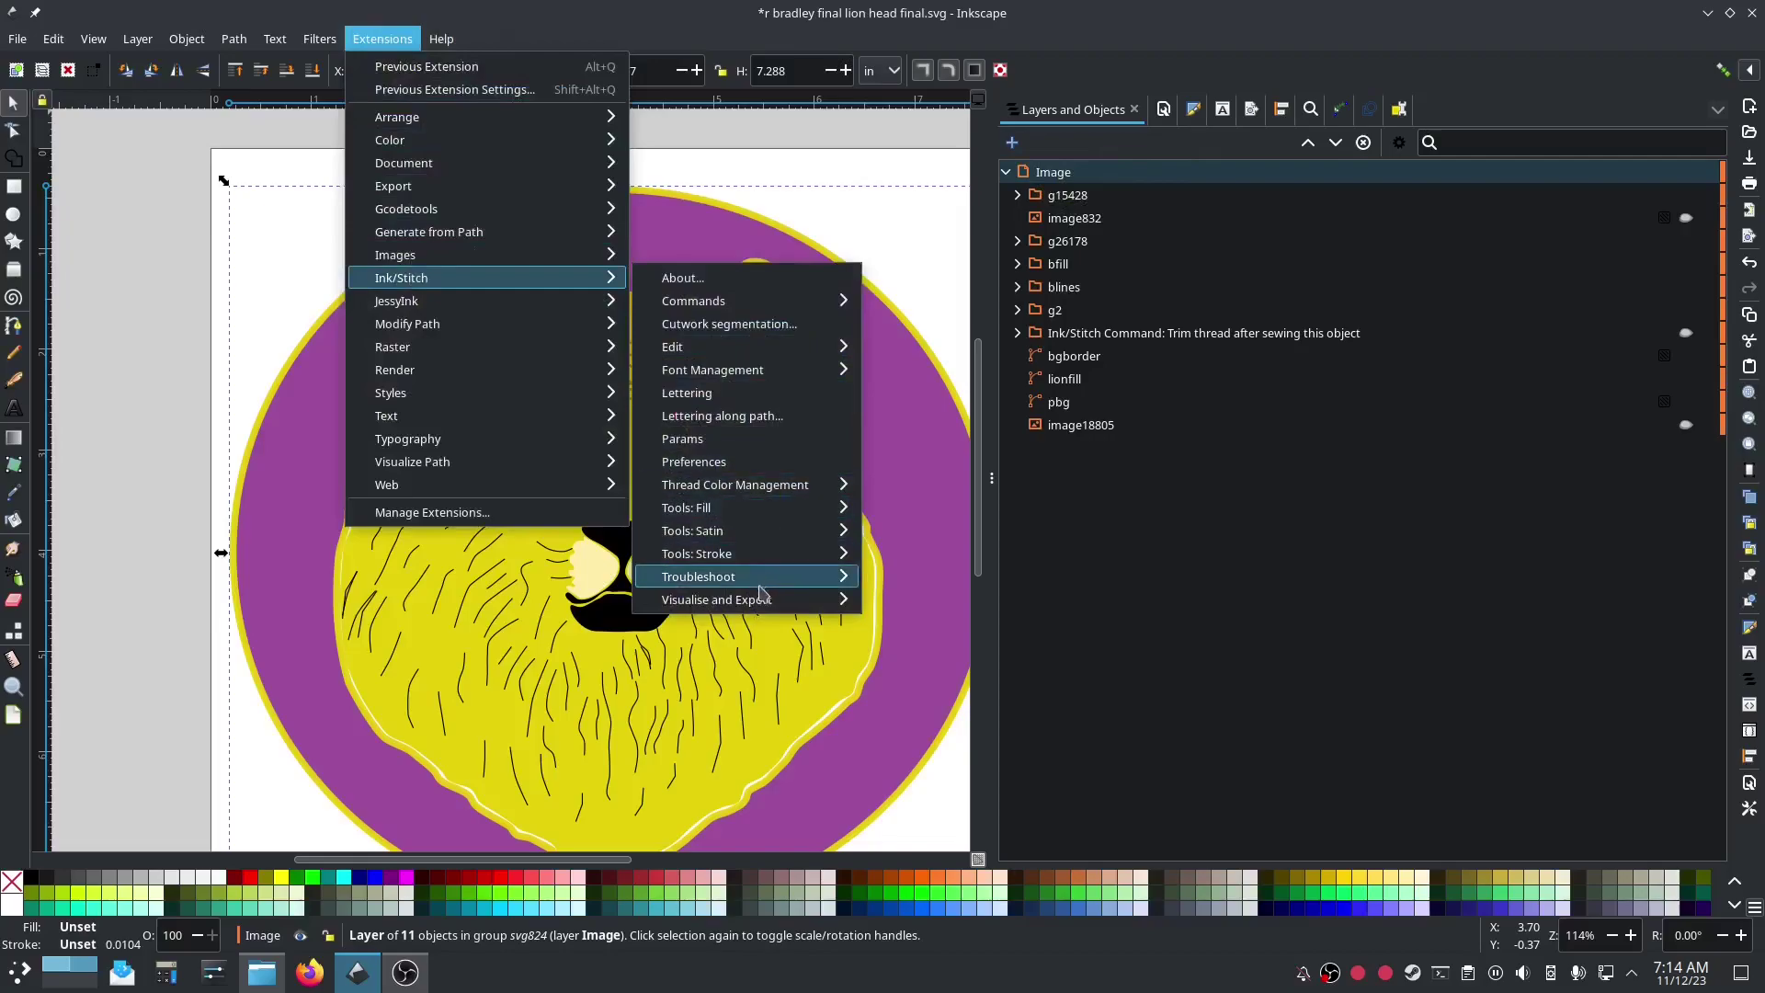
{"action": "mouse_move", "coordinate": [759, 599]}
{"action": "left_click", "coordinate": [949, 671]}
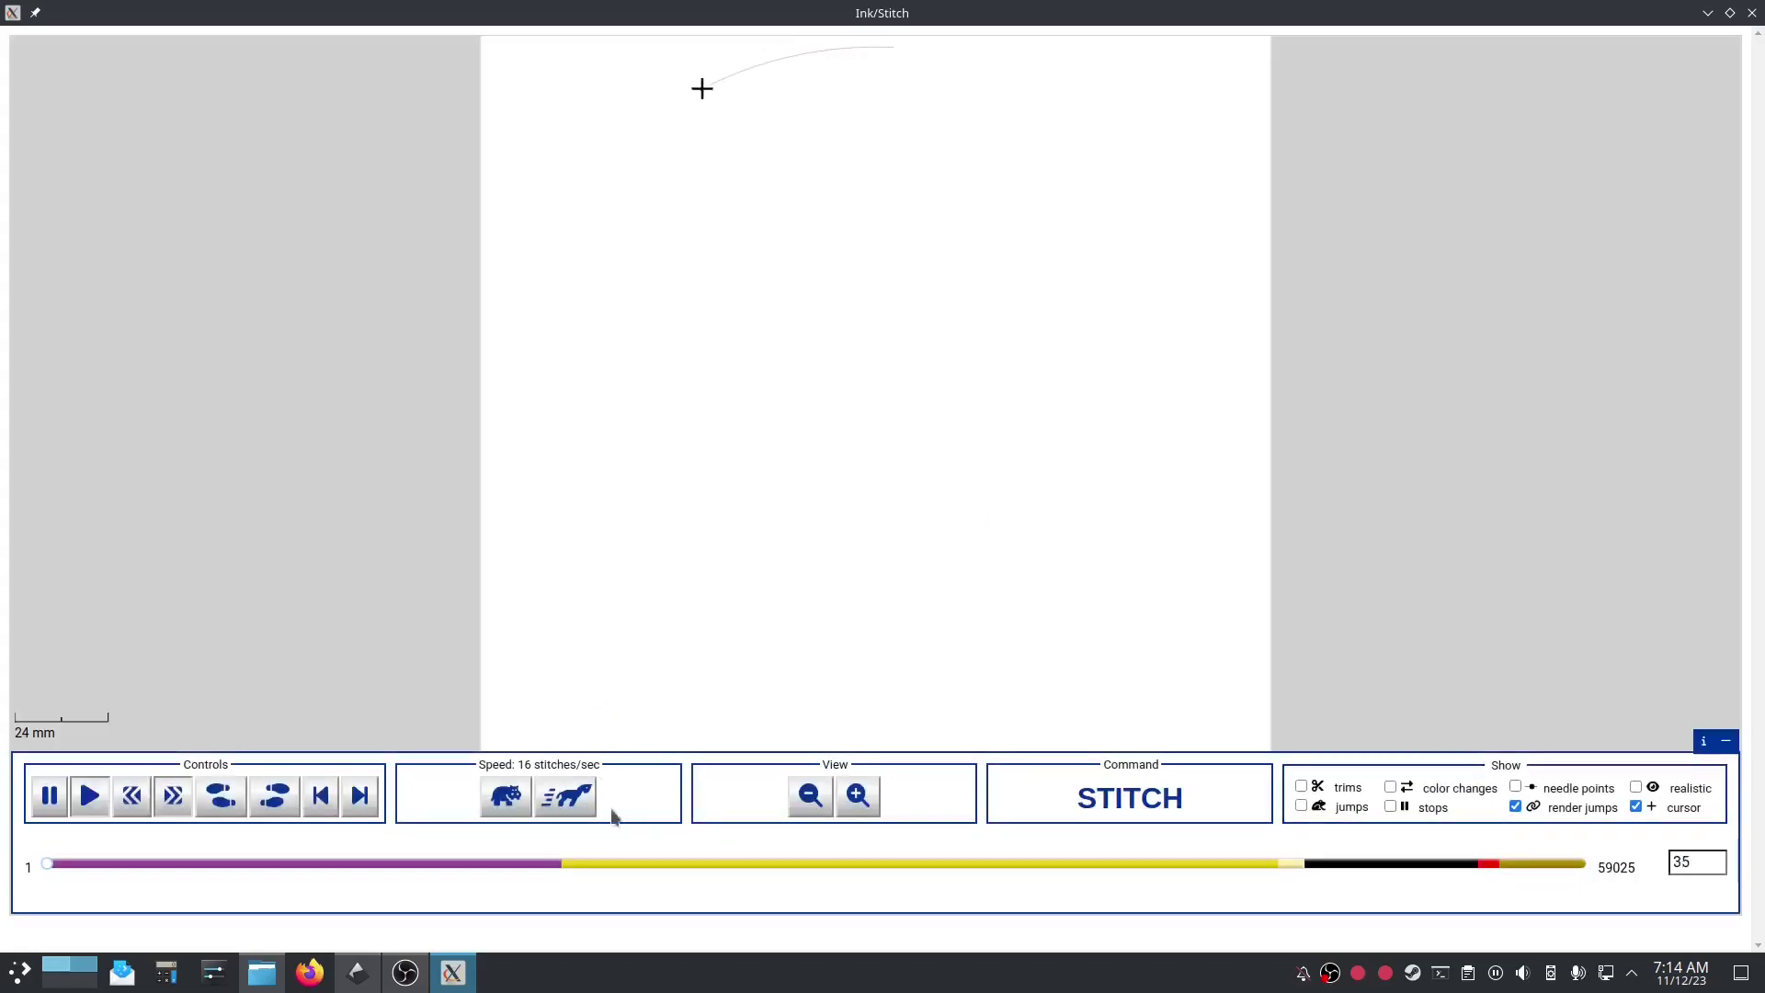
{"action": "left_click", "coordinate": [1515, 788]}
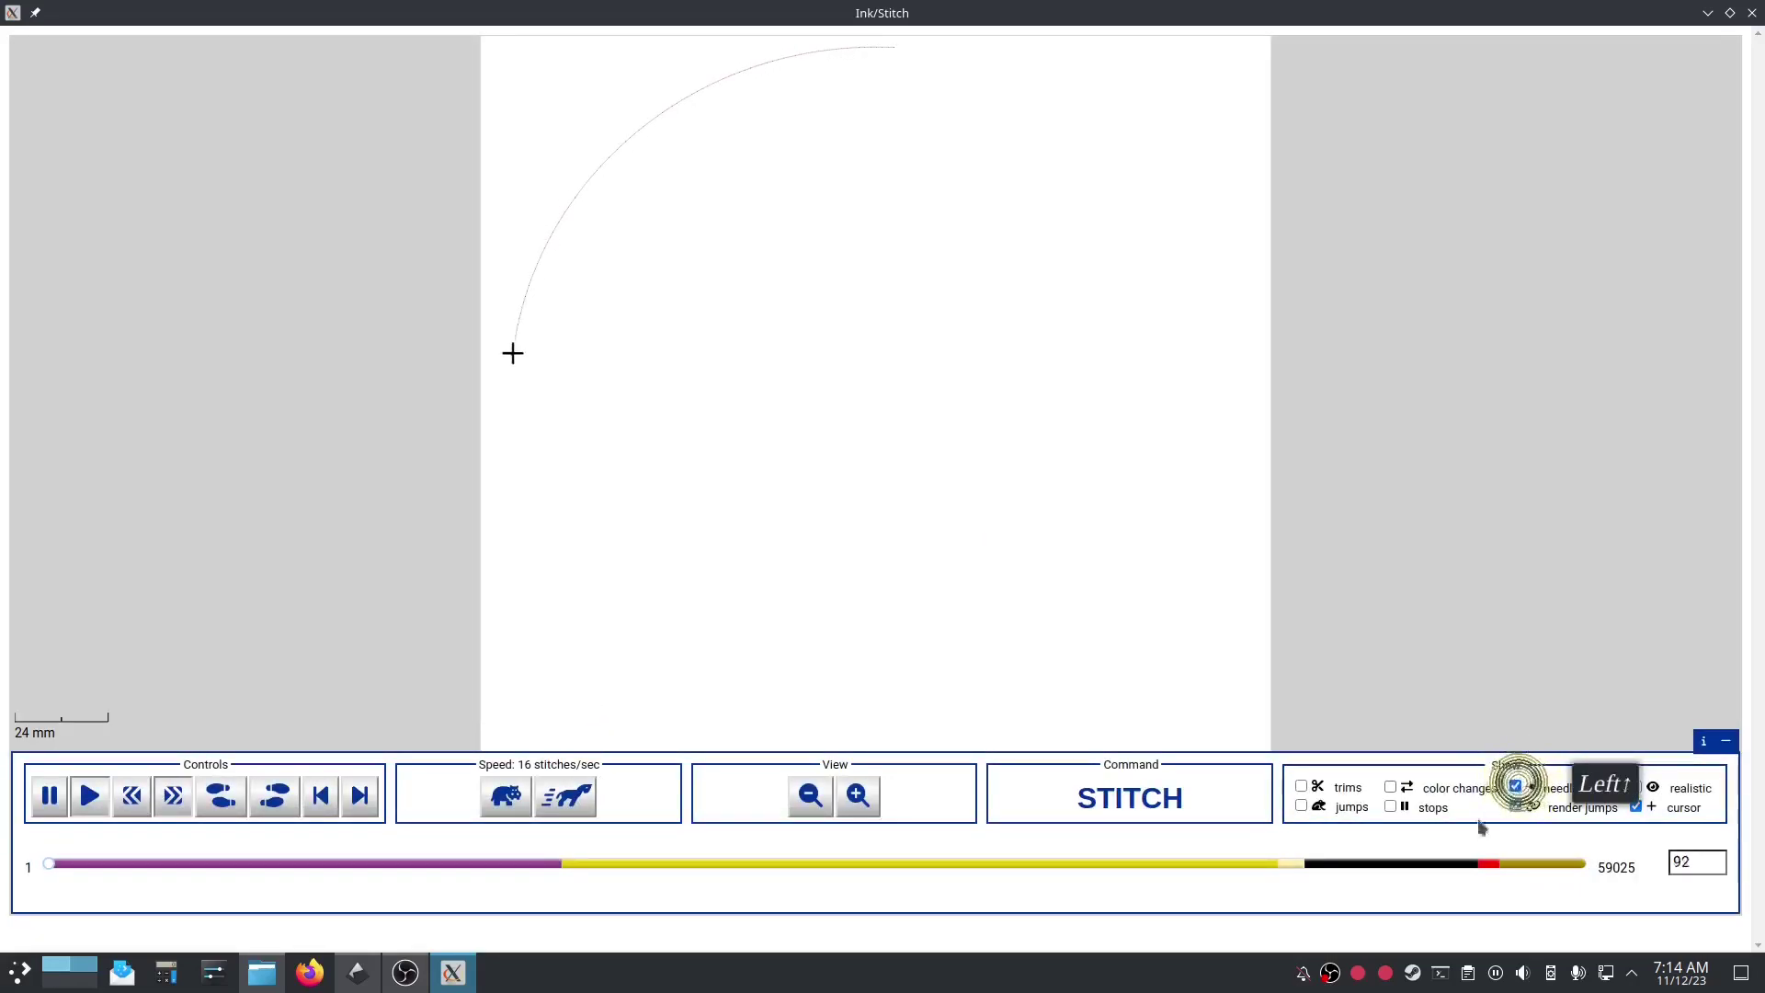
{"action": "left_click", "coordinate": [1389, 787]}
{"action": "left_click", "coordinate": [1516, 788]}
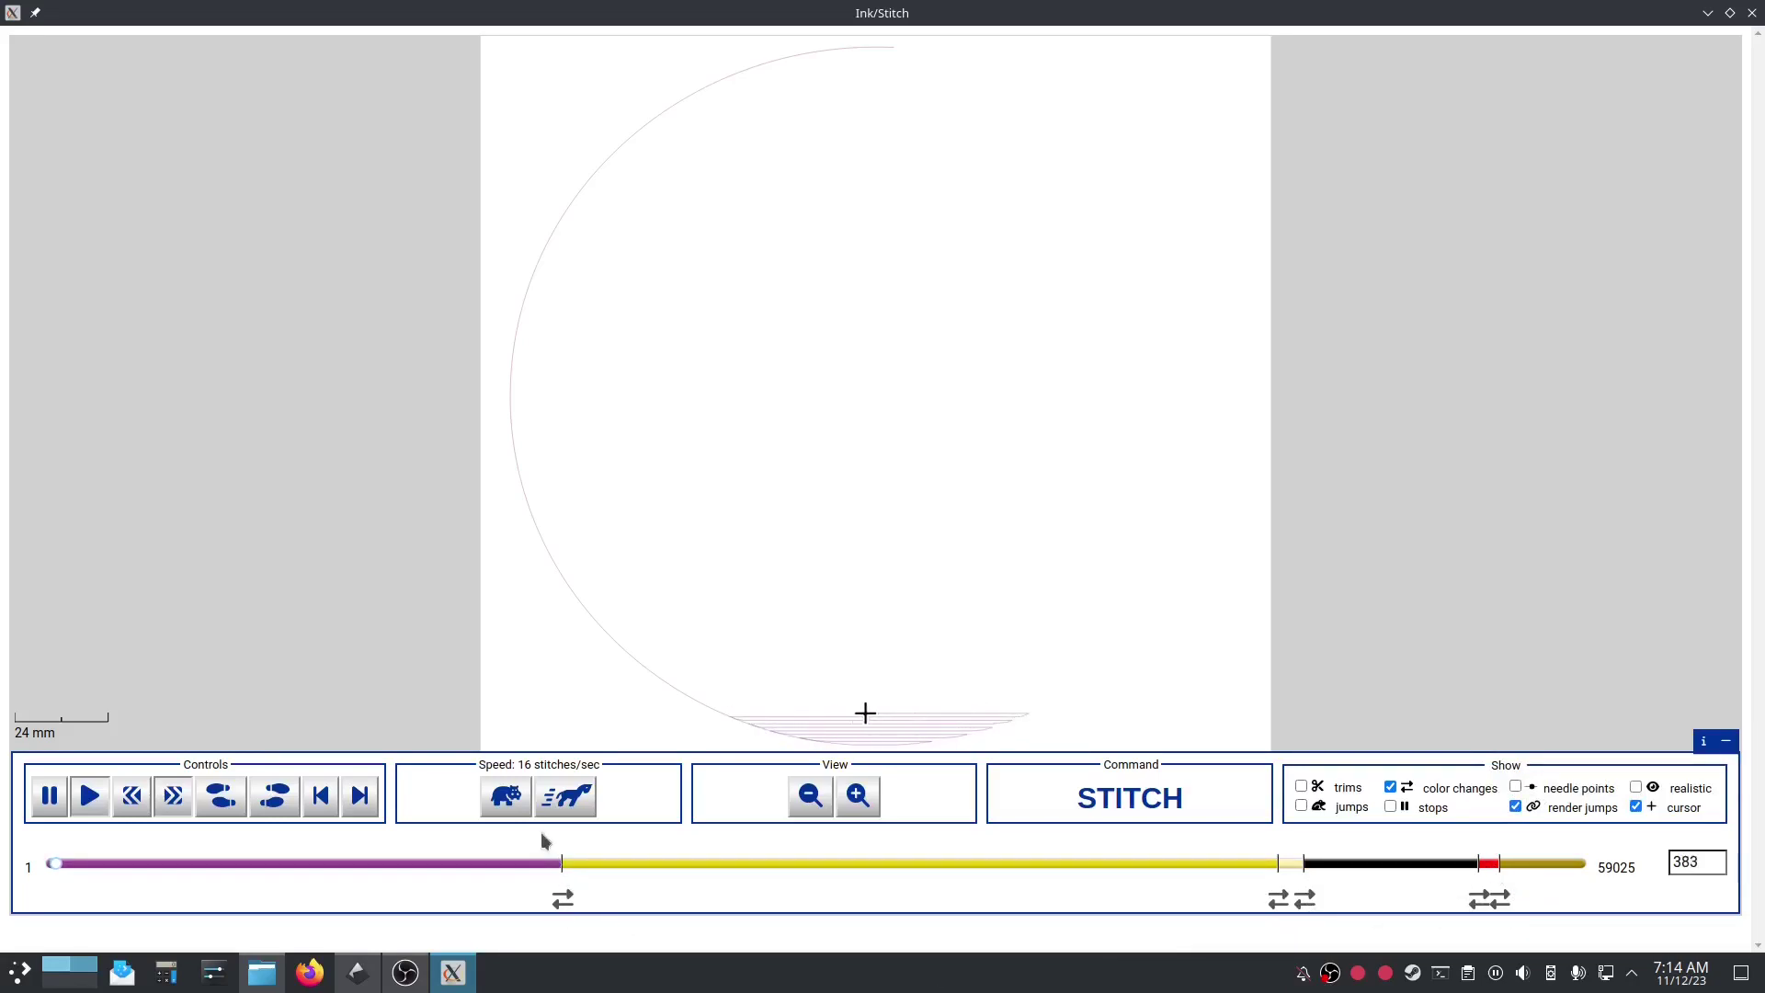
Step: Speed the simulation up to 8192 stitches/sec to check the lion fill's coverage under its border, and close the preview
{"action": "left_click", "coordinate": [564, 796]}
{"action": "left_click", "coordinate": [564, 796]}
{"action": "left_click", "coordinate": [564, 796]}
{"action": "left_click", "coordinate": [564, 795]}
{"action": "left_click", "coordinate": [565, 796]}
{"action": "left_click", "coordinate": [564, 796]}
{"action": "left_click", "coordinate": [565, 796]}
{"action": "left_click", "coordinate": [564, 796]}
{"action": "left_click", "coordinate": [565, 796]}
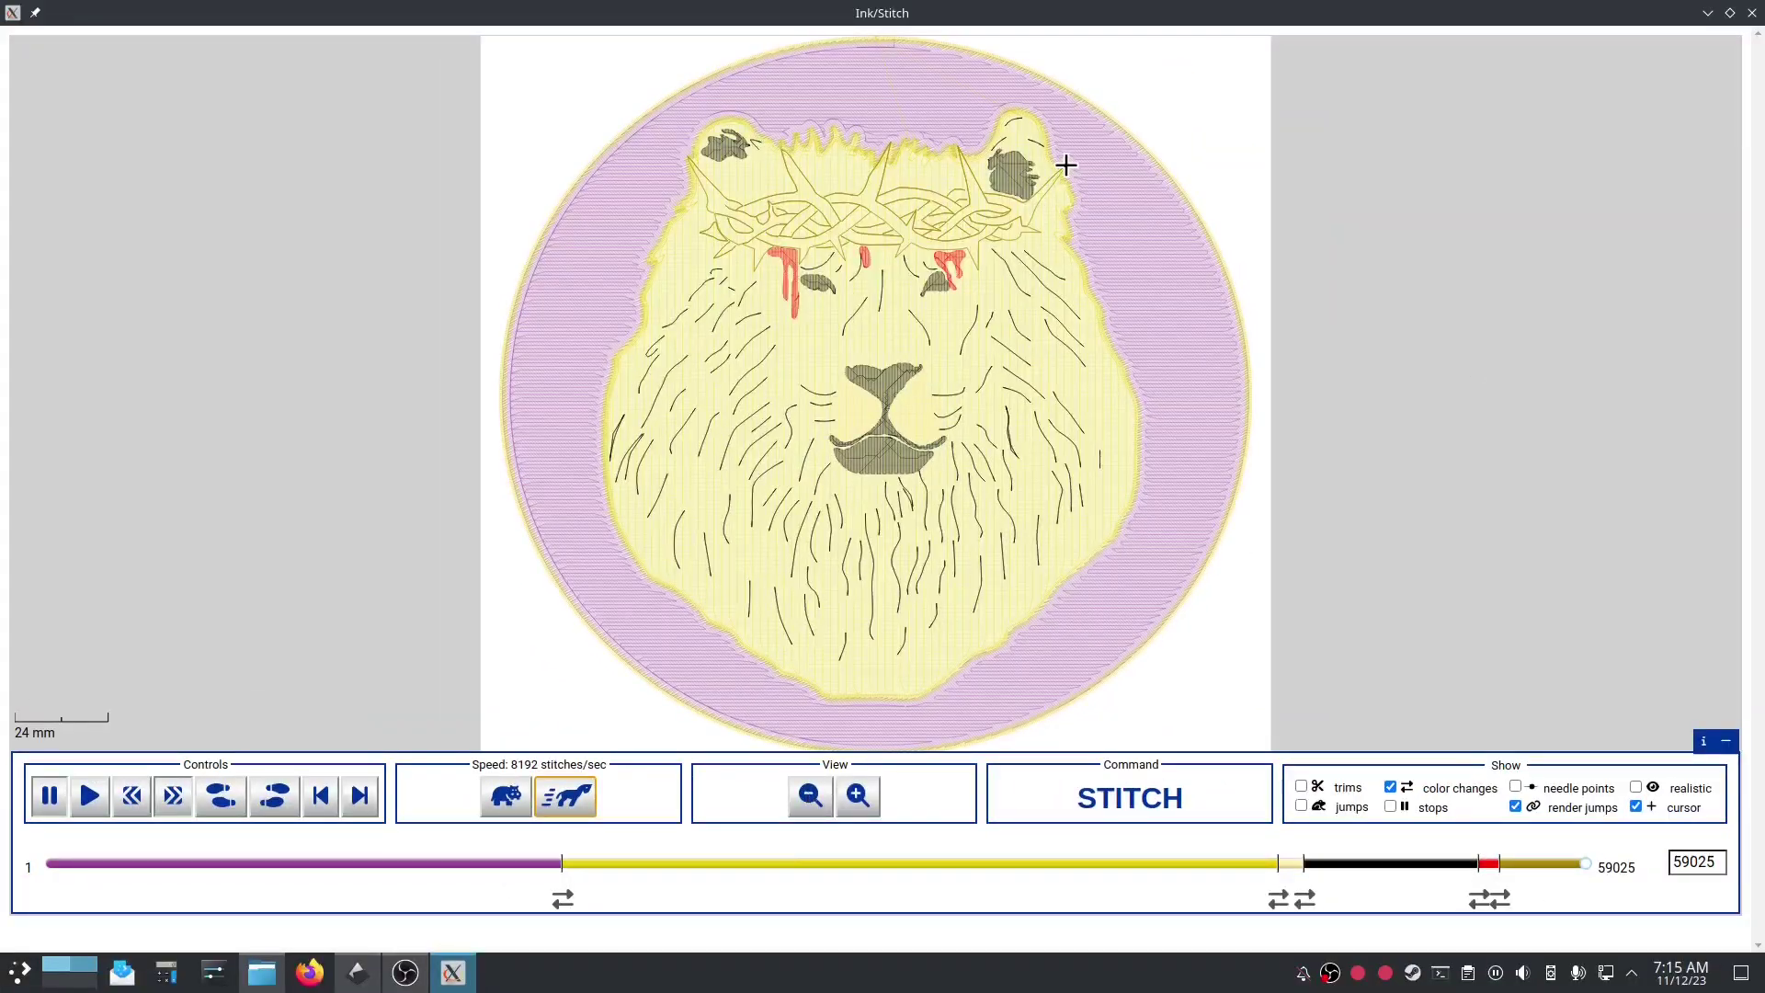
{"action": "left_click", "coordinate": [1751, 14]}
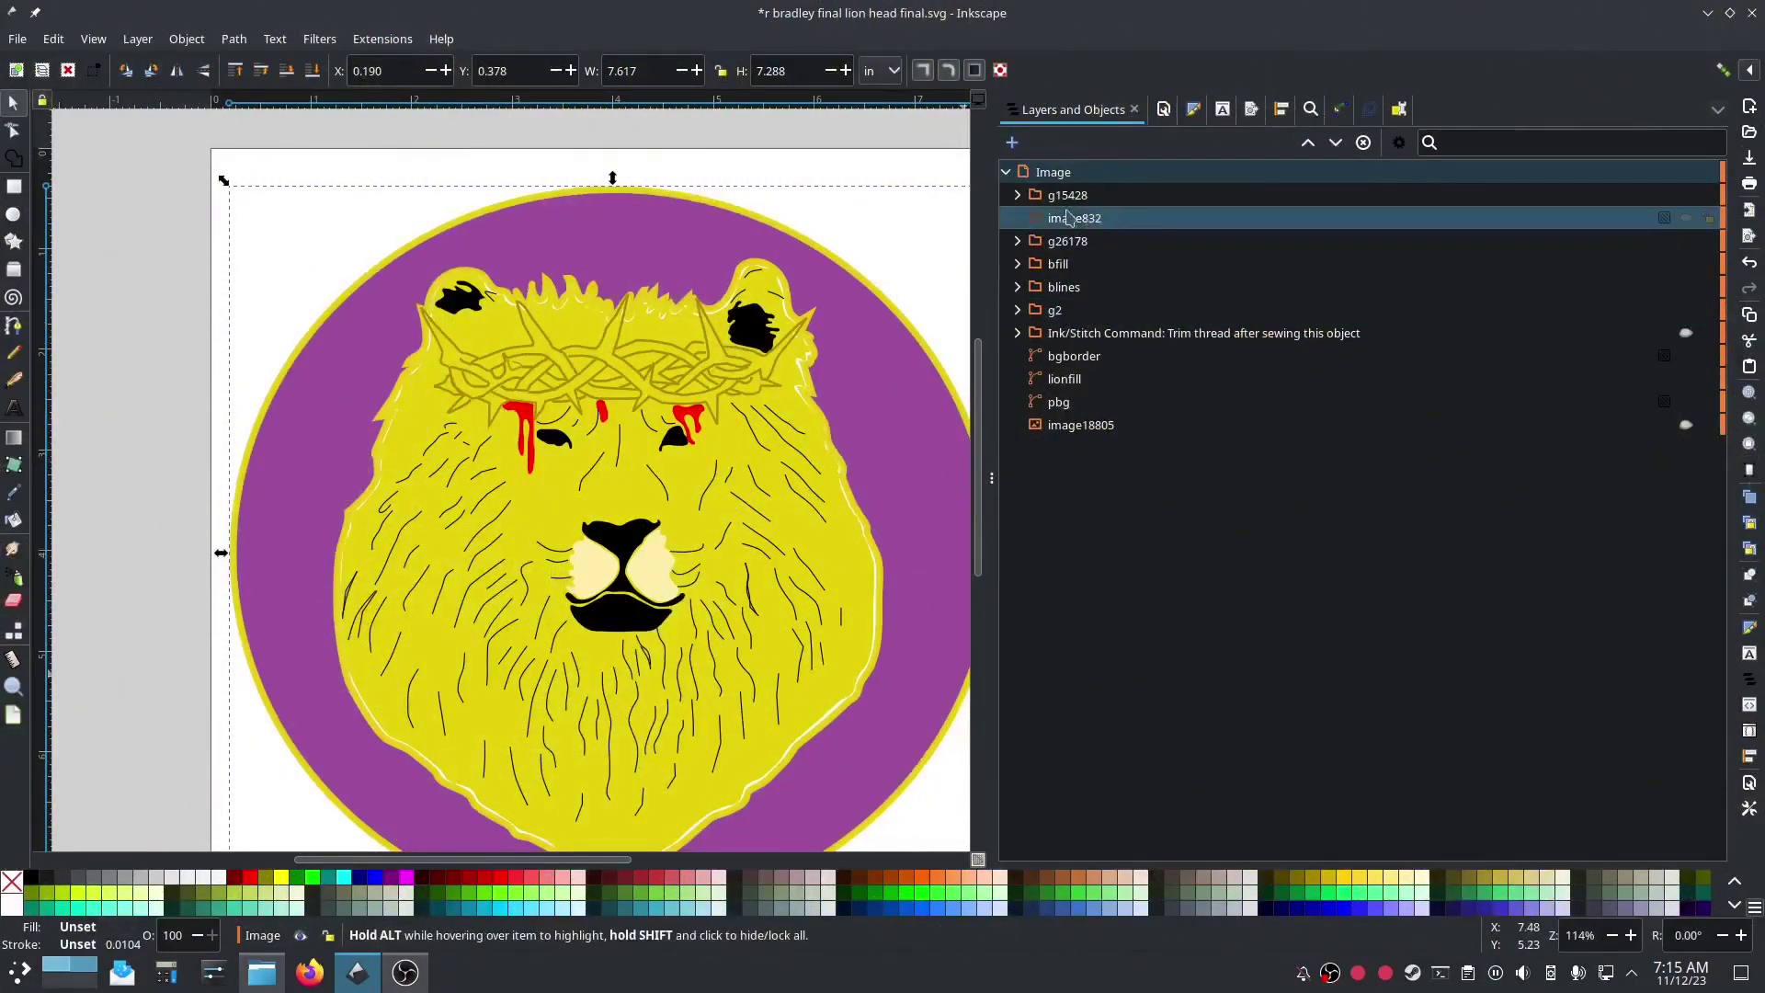
Step: Convert the bgborder stroke into satin columns with Ink/Stitch's Convert Line to Satin
{"action": "left_click", "coordinate": [1090, 364]}
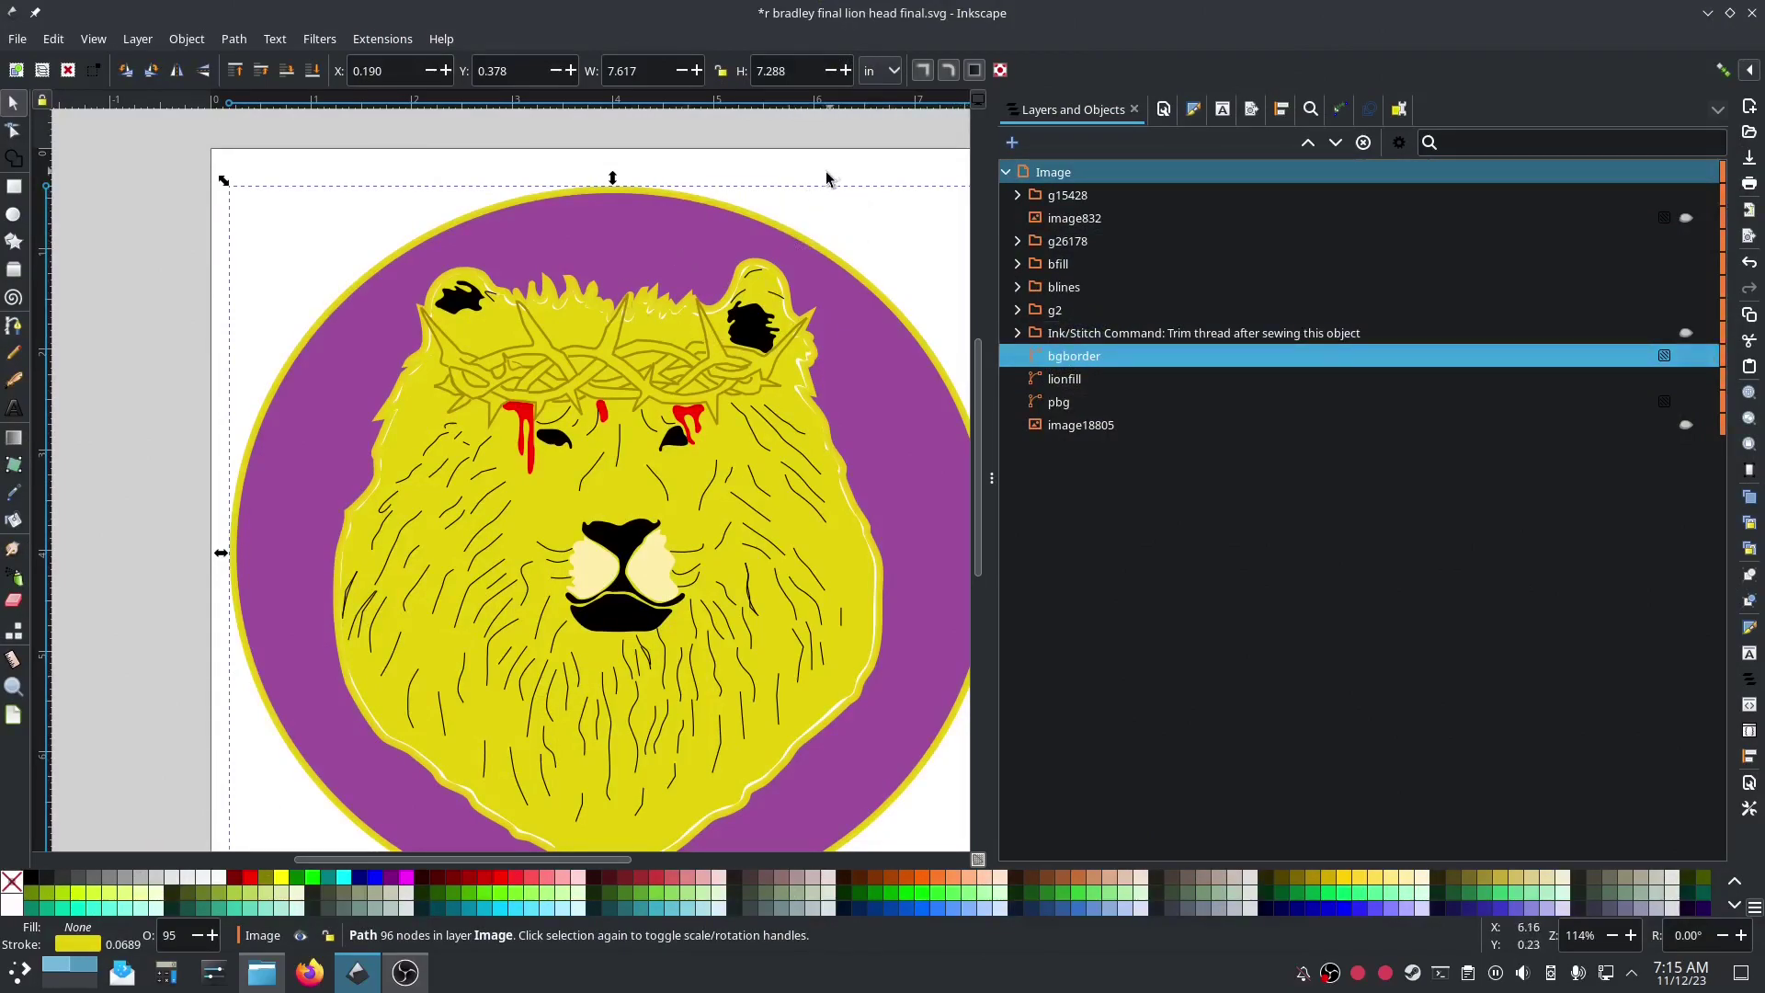
{"action": "left_click", "coordinate": [382, 39]}
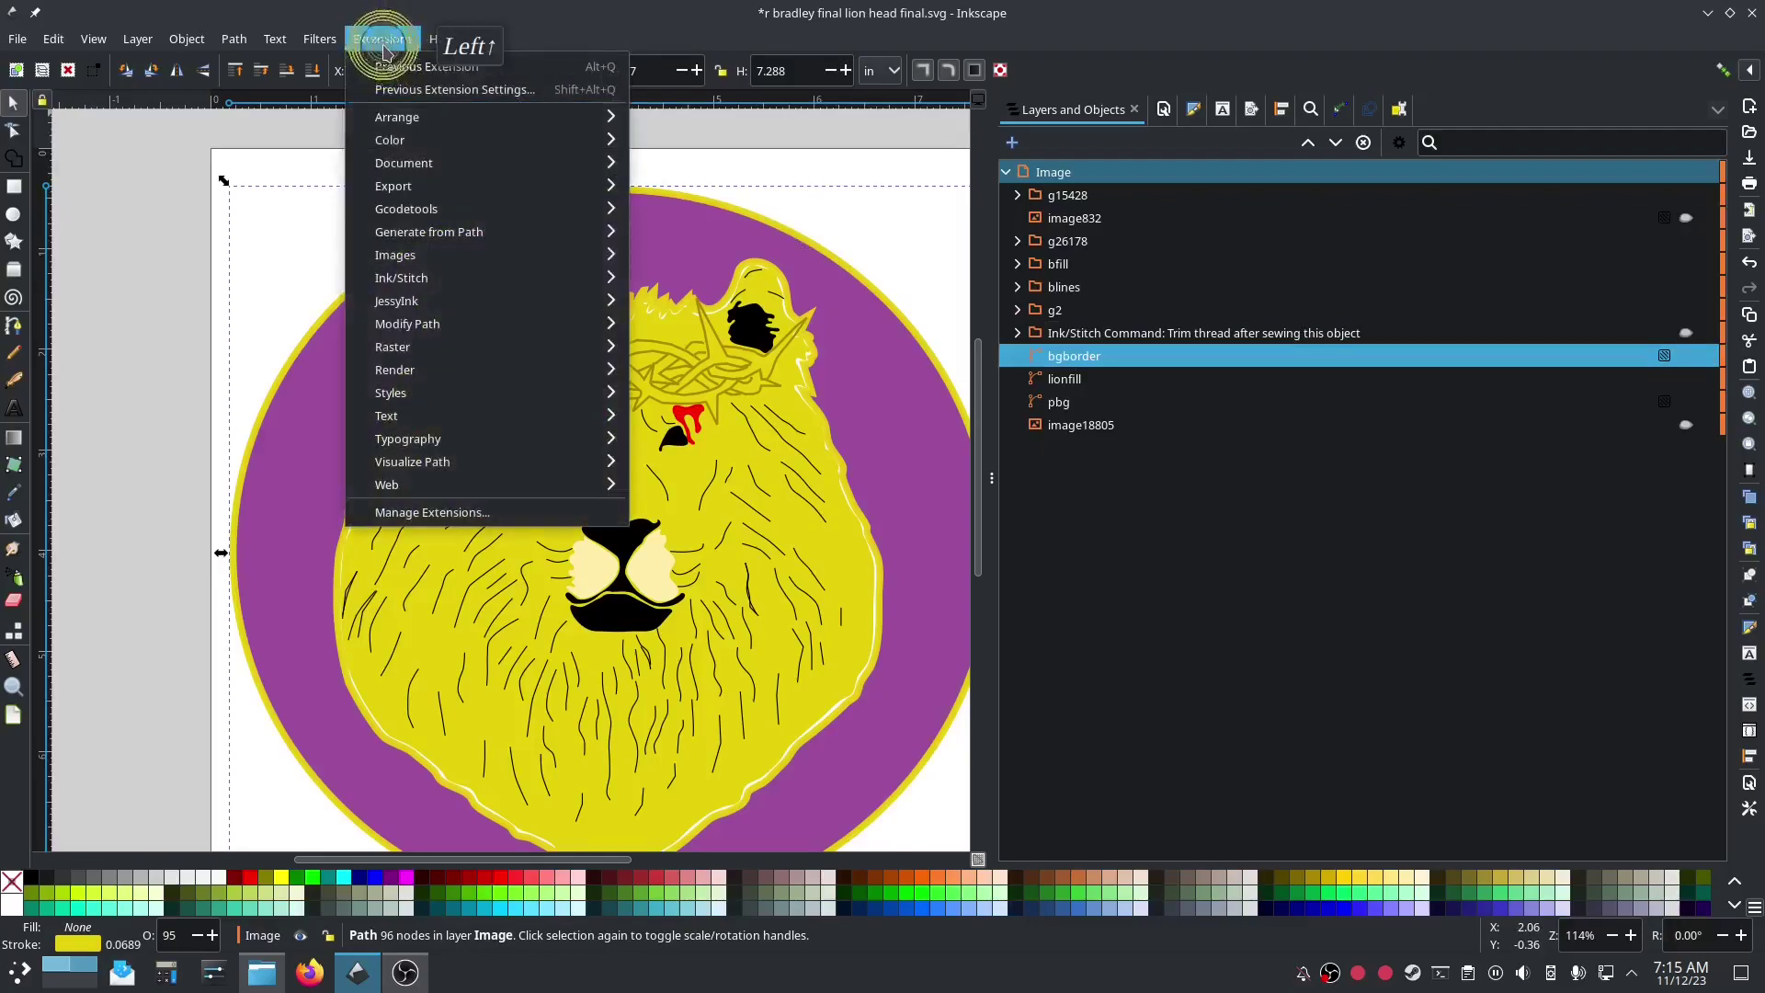
{"action": "mouse_move", "coordinate": [404, 277]}
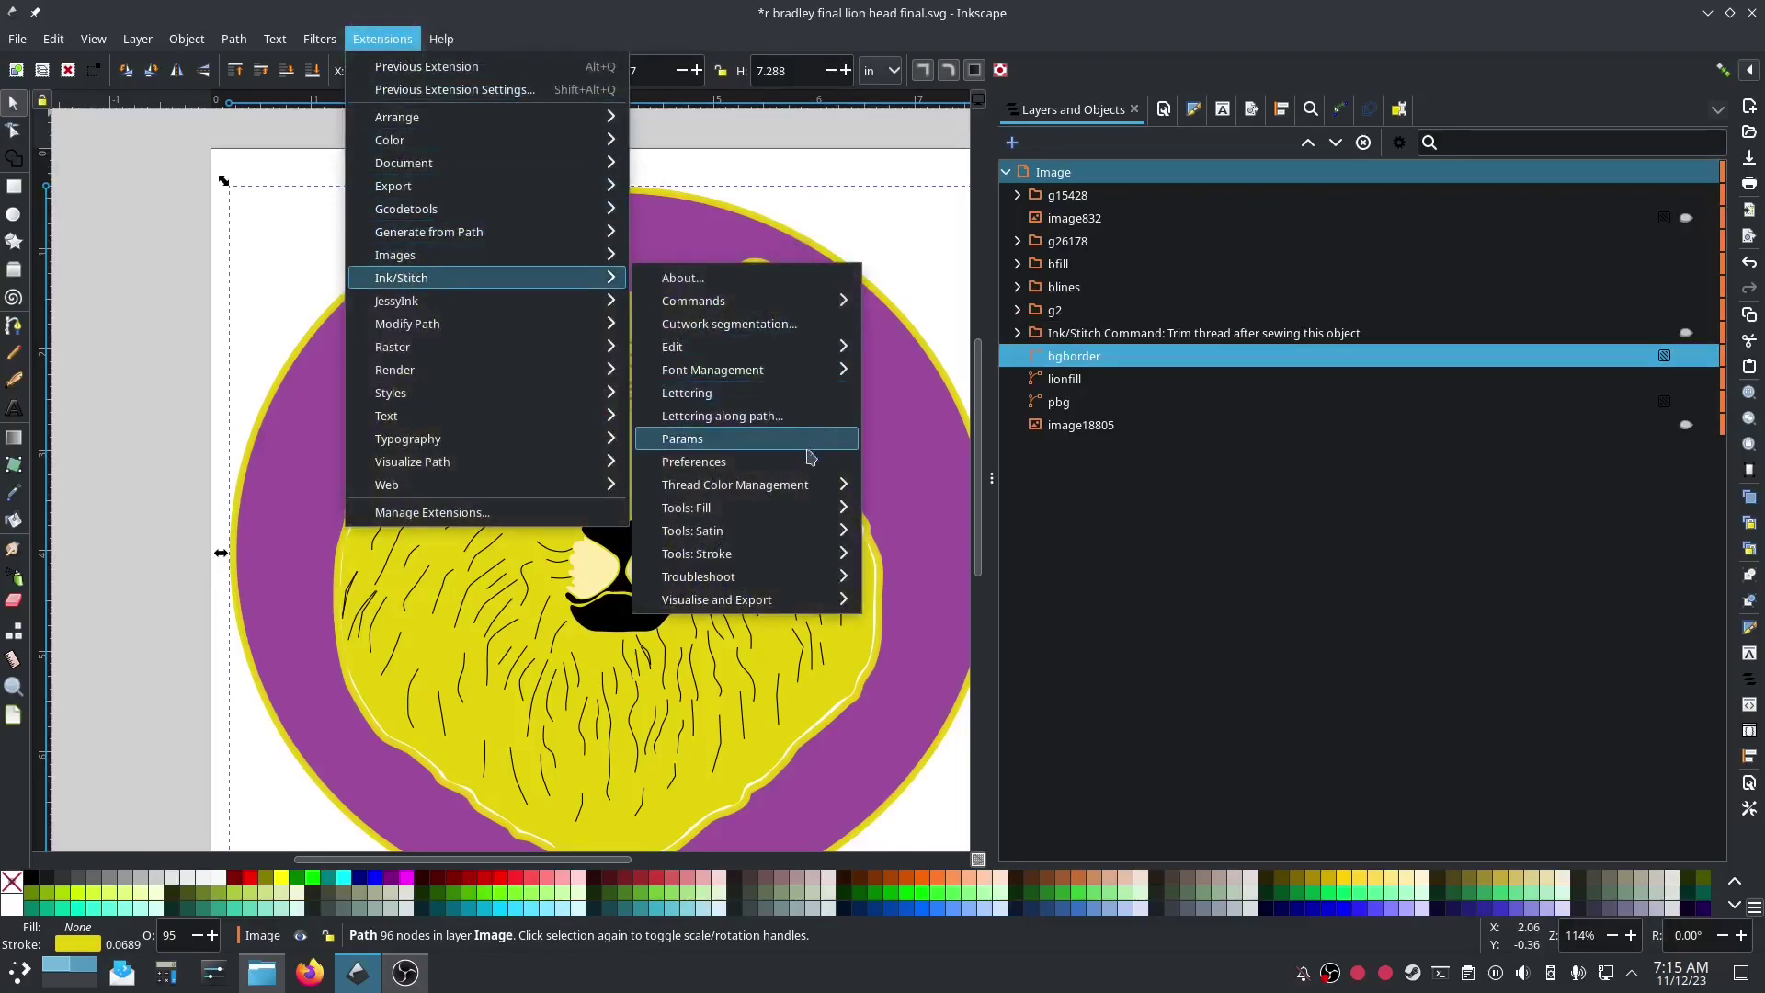
{"action": "mouse_move", "coordinate": [786, 533]}
{"action": "left_click", "coordinate": [1000, 554]}
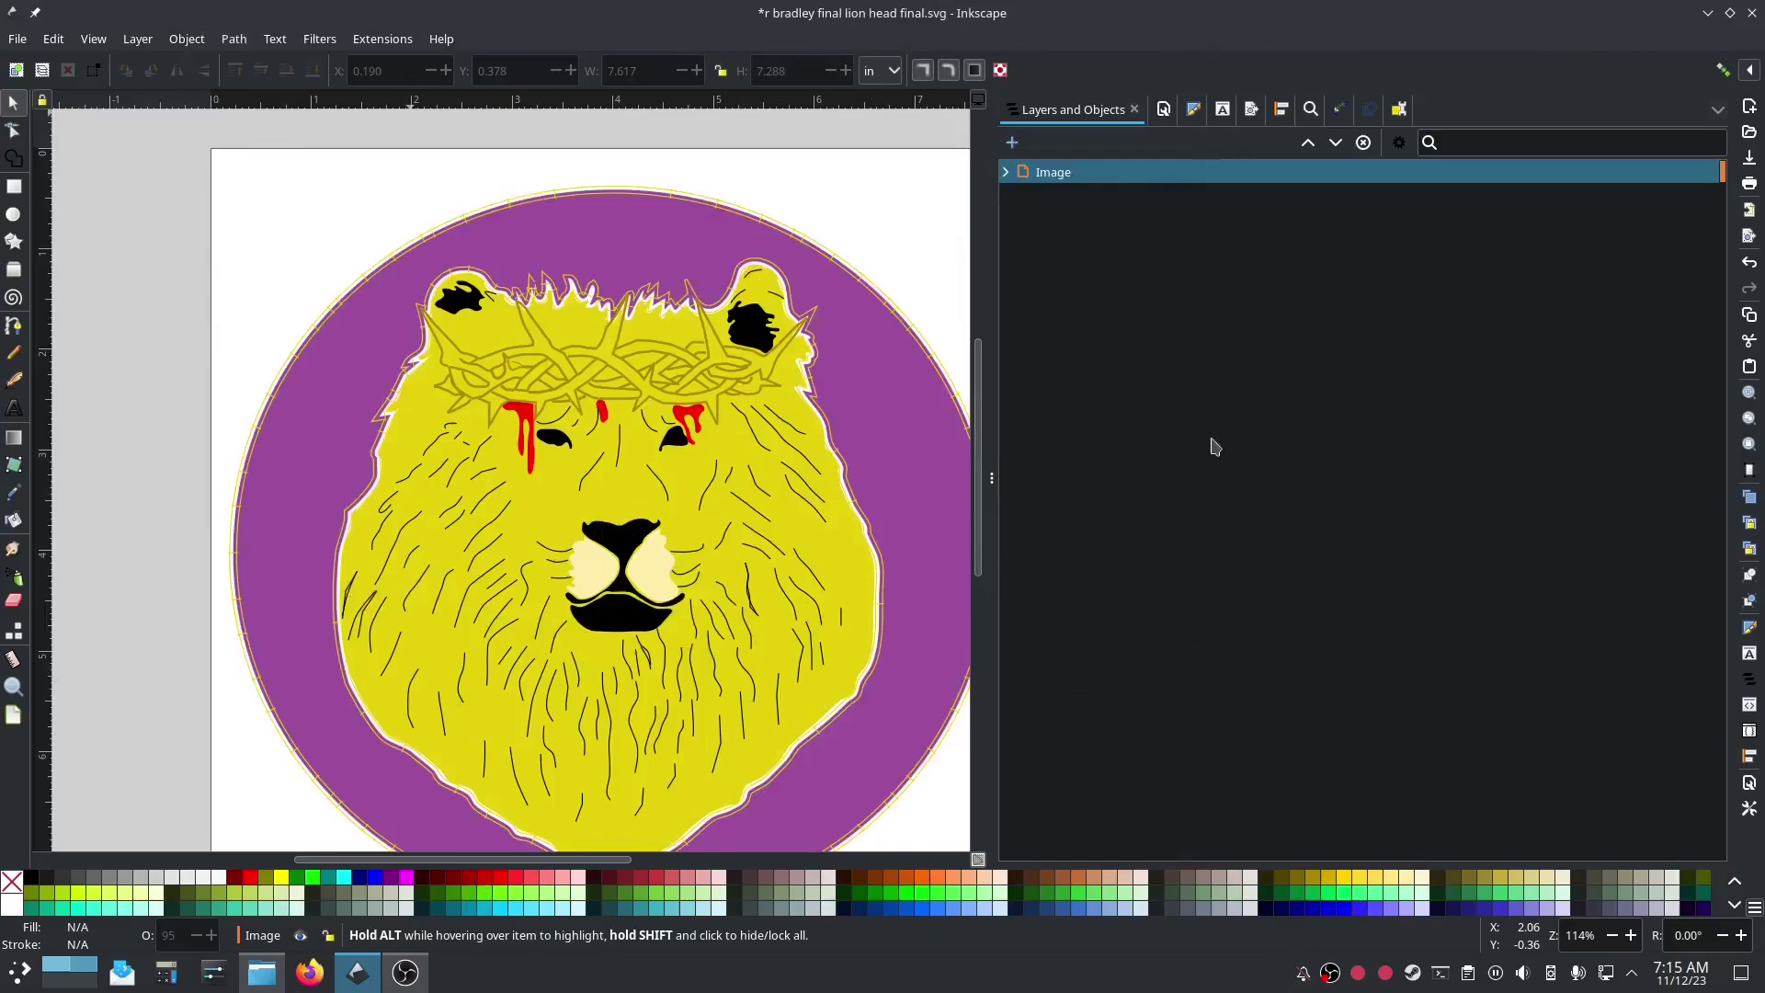
Step: Group the satin paths path1 through path7 in the Image layer
{"action": "left_click", "coordinate": [1004, 172]}
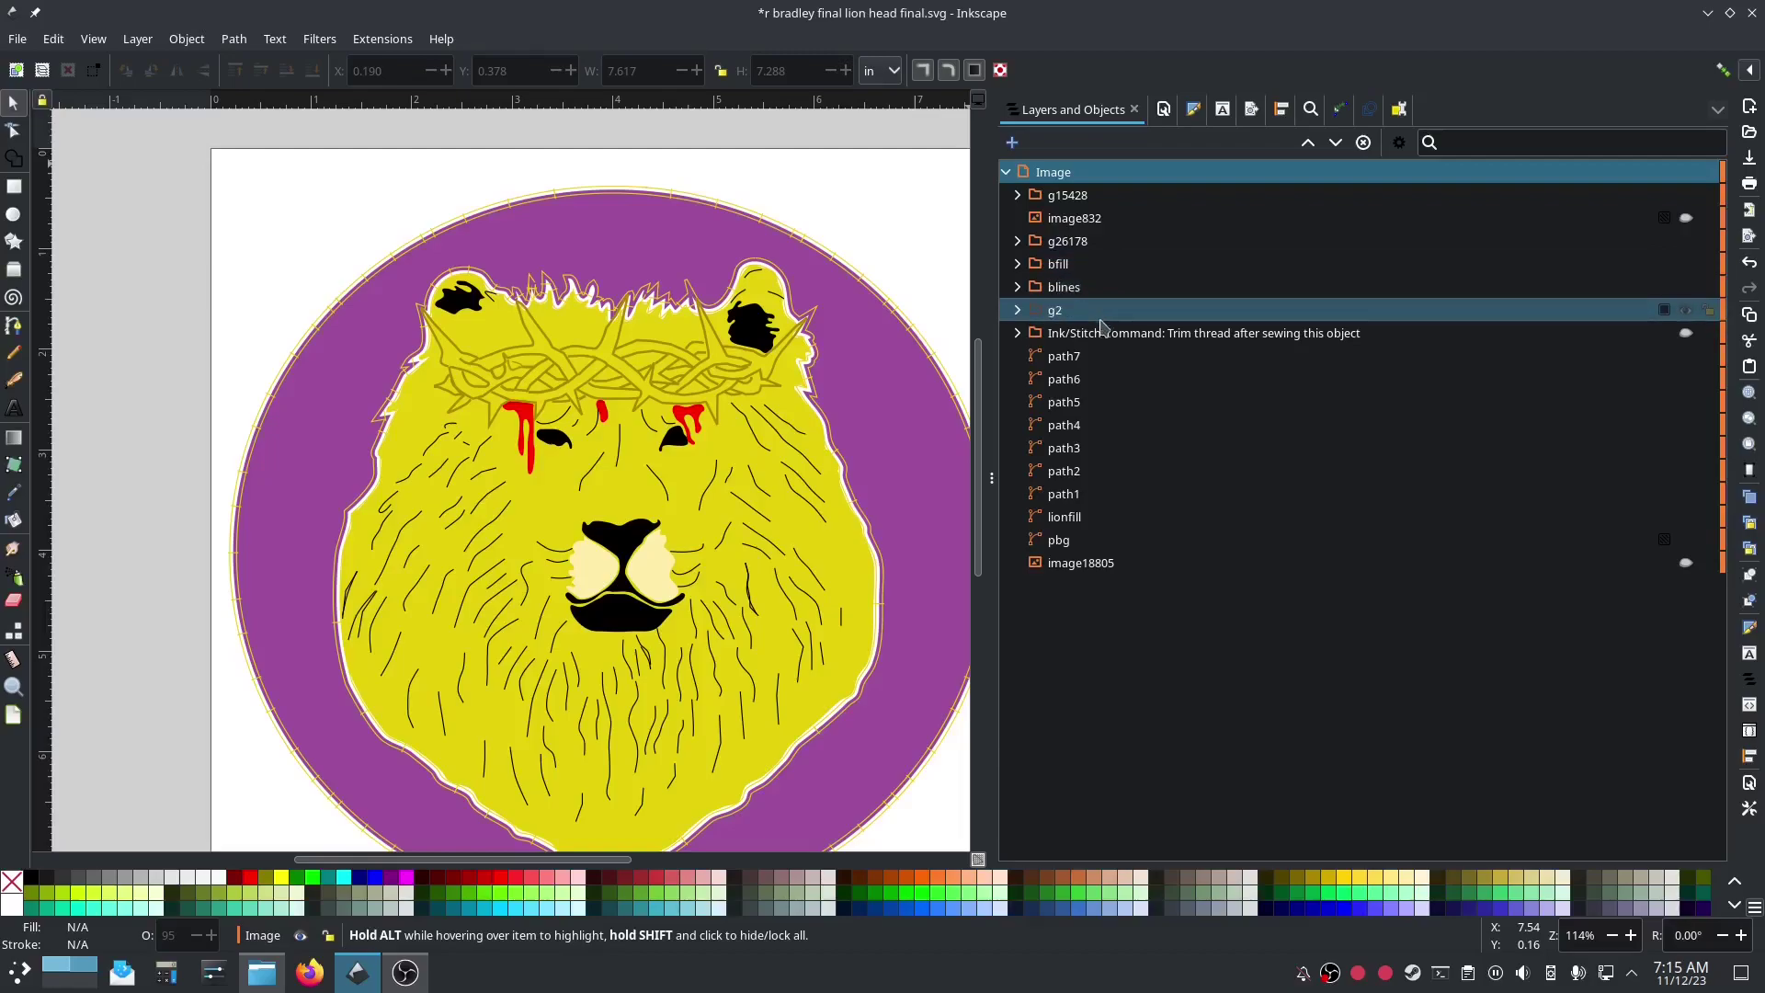
{"action": "left_click", "coordinate": [1071, 357]}
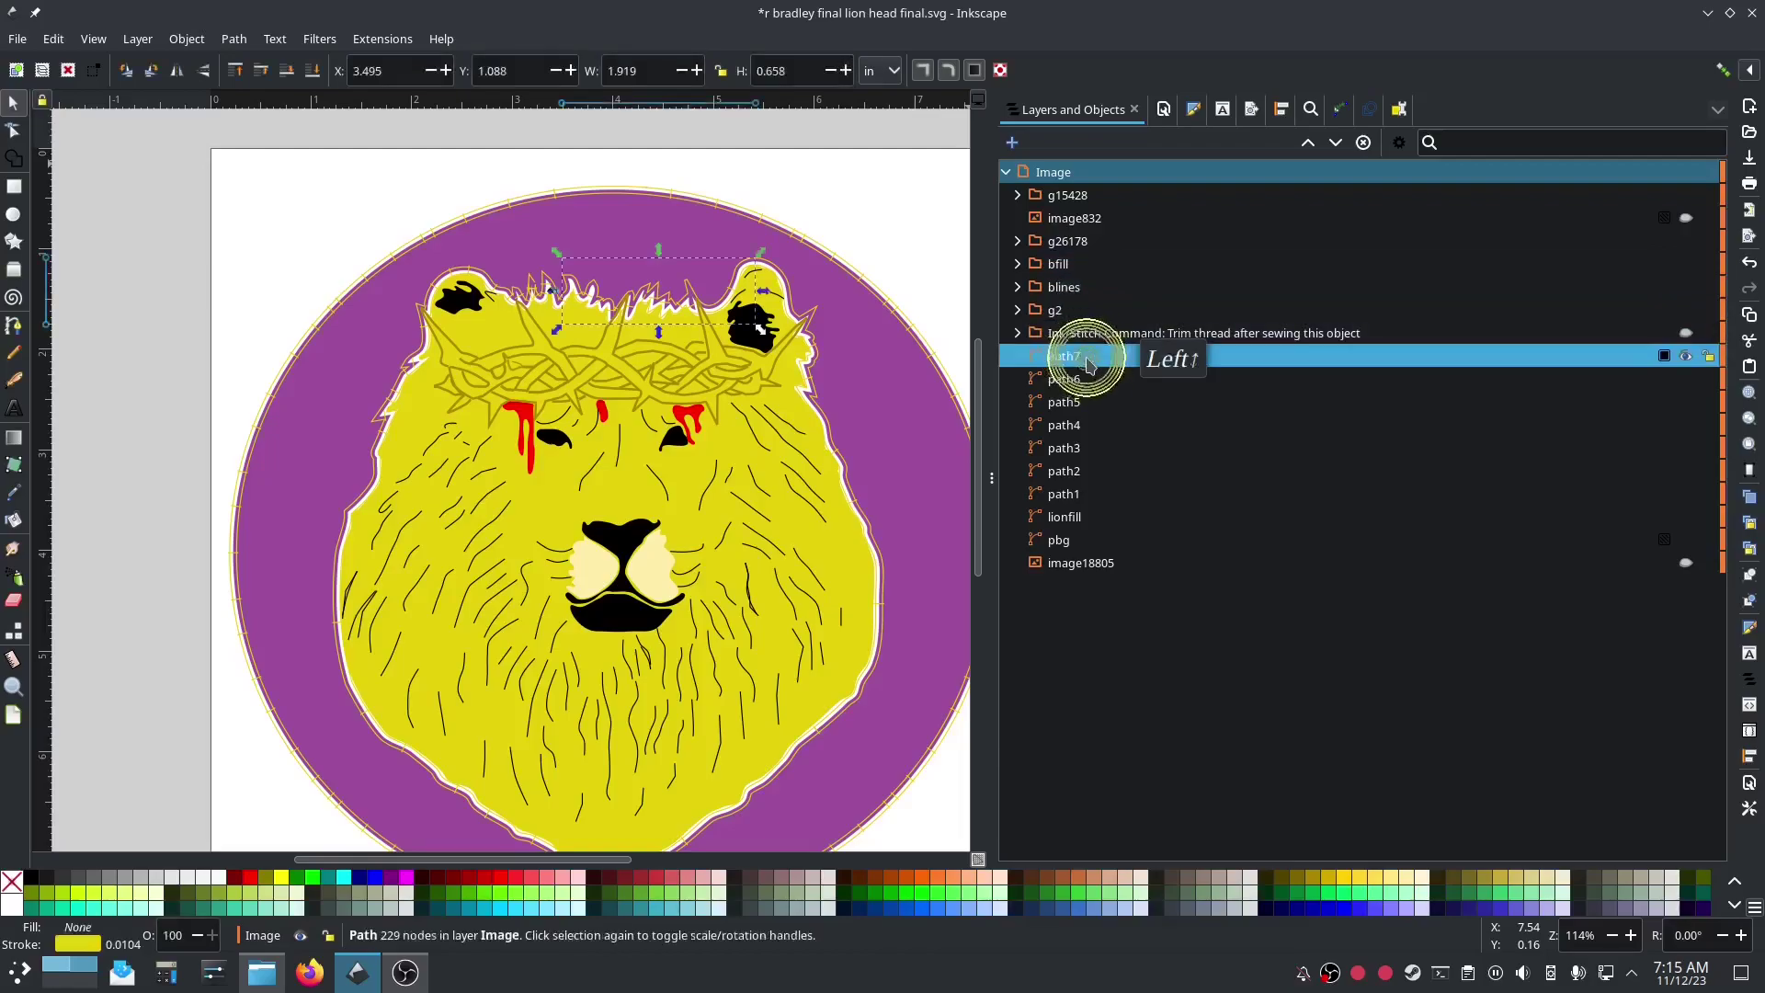
{"action": "left_click", "coordinate": [1079, 494]}
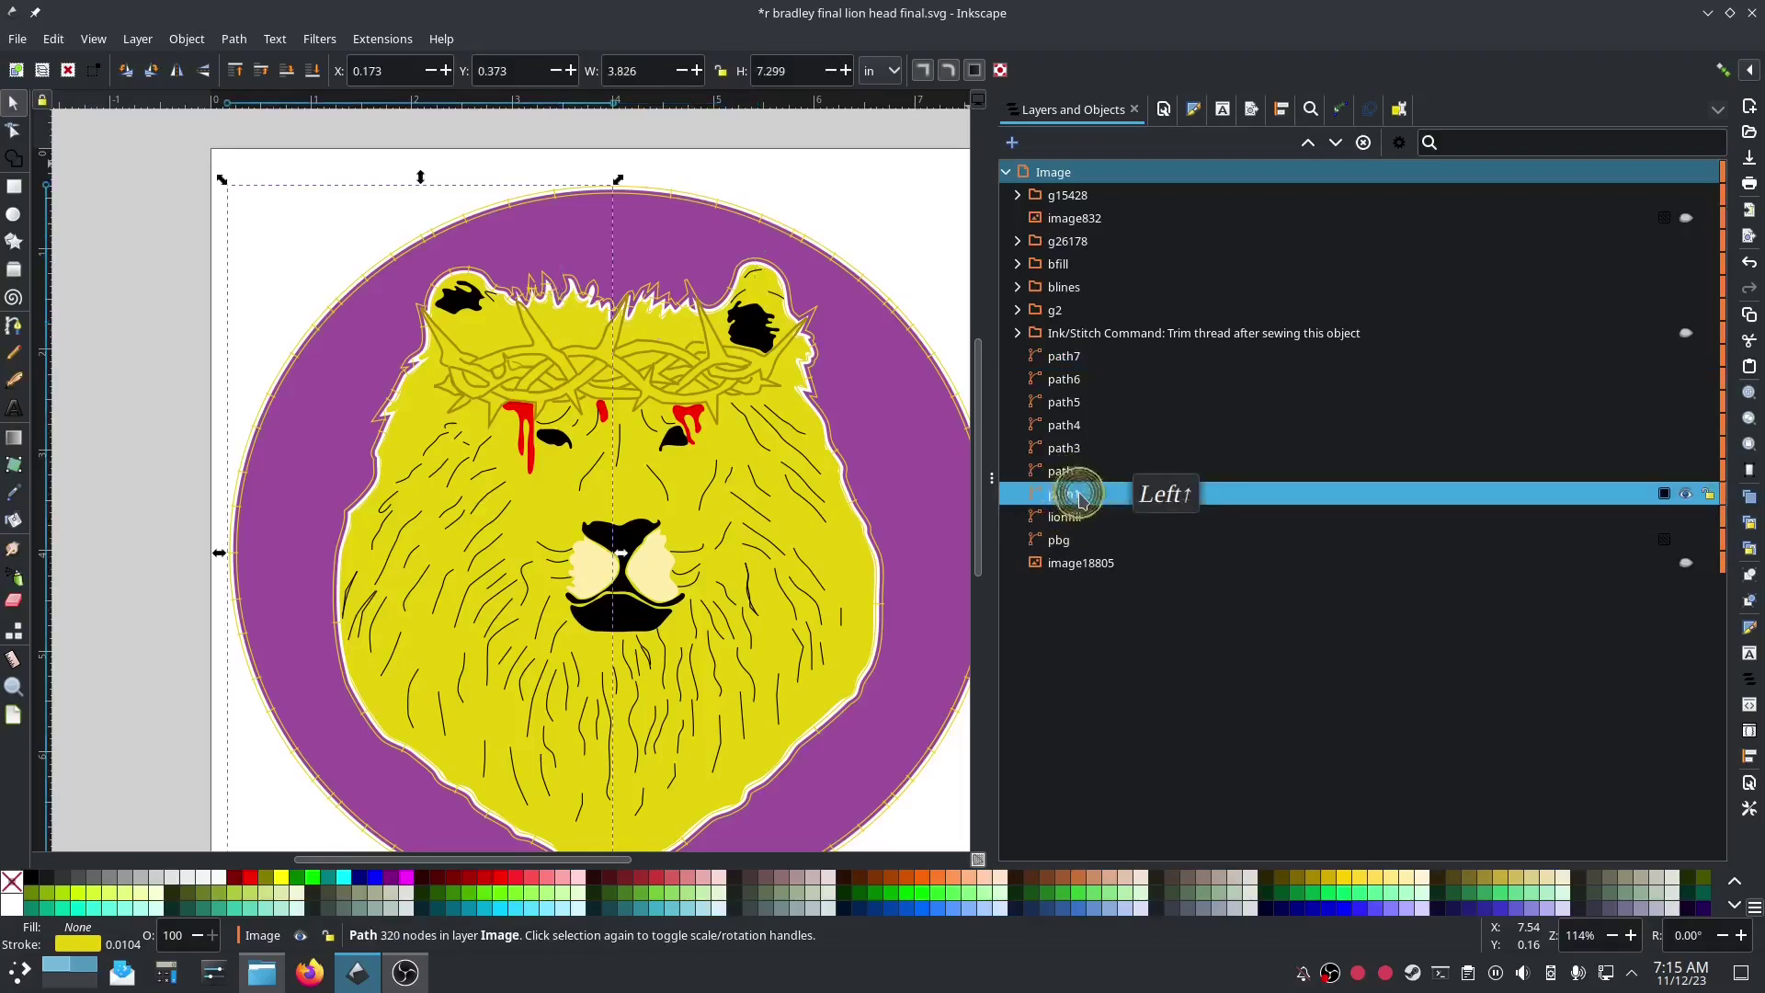
{"action": "left_click", "coordinate": [1081, 359], "text": "shift"}
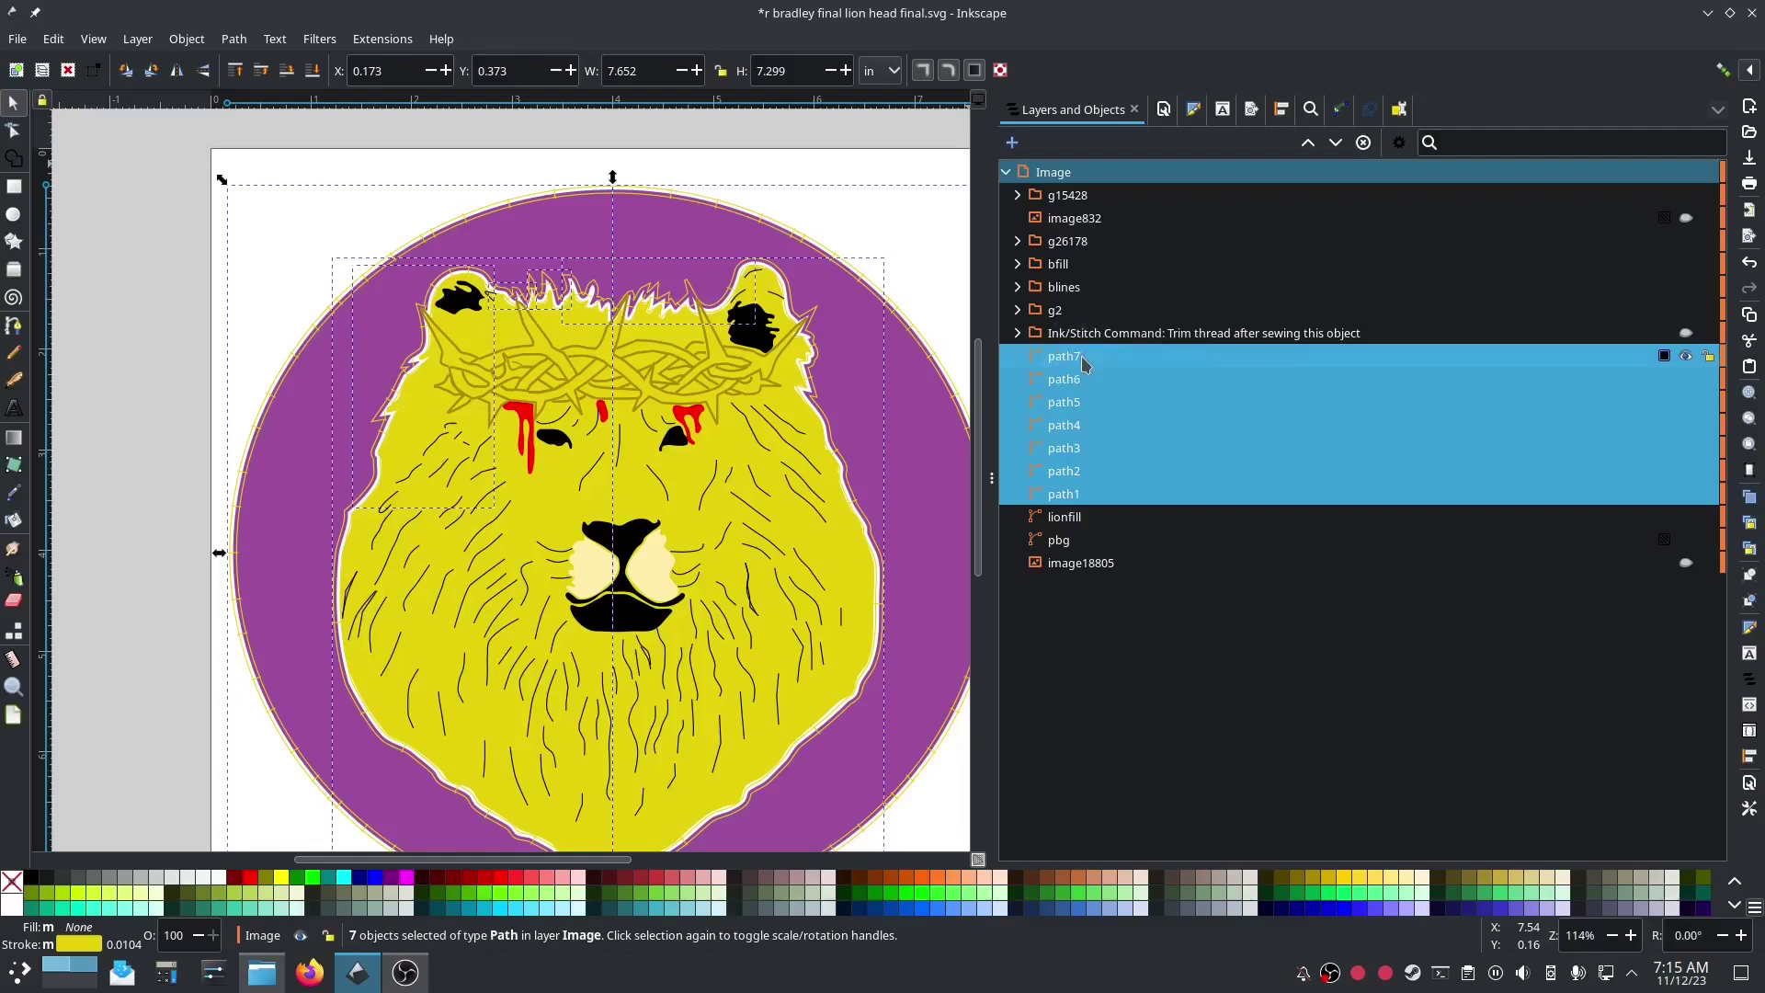
{"action": "right_click", "coordinate": [1085, 361]}
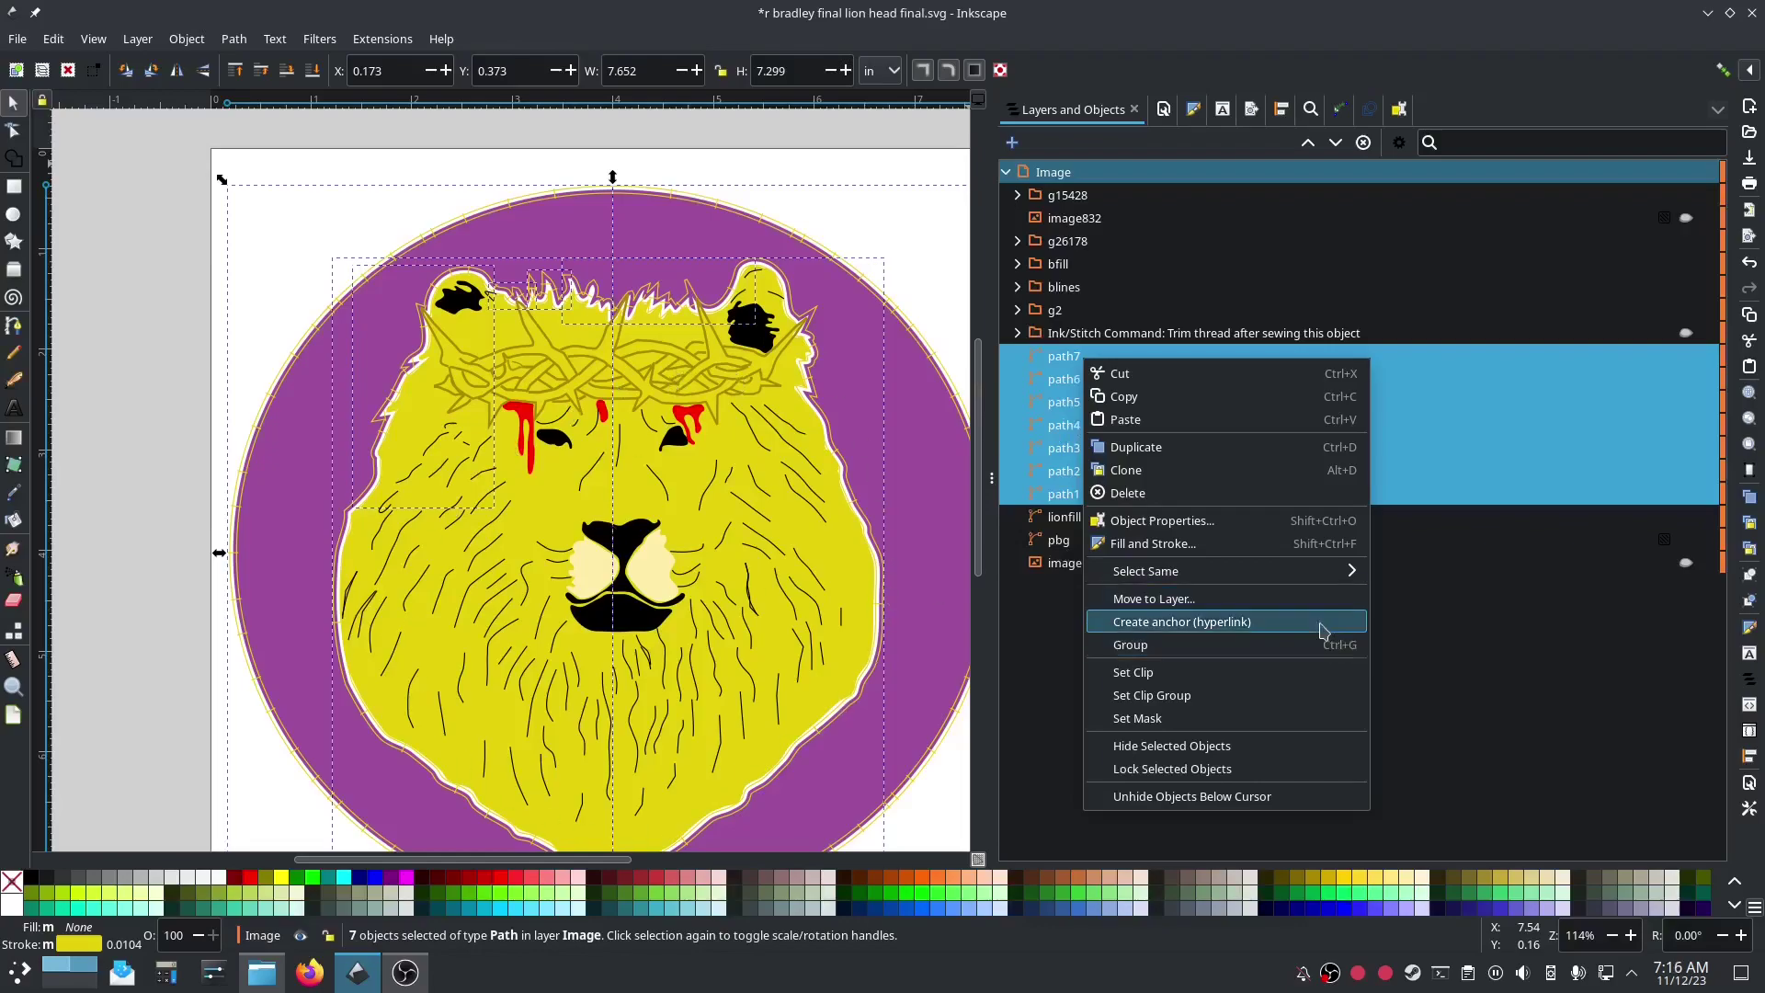
{"action": "mouse_move", "coordinate": [1220, 582]}
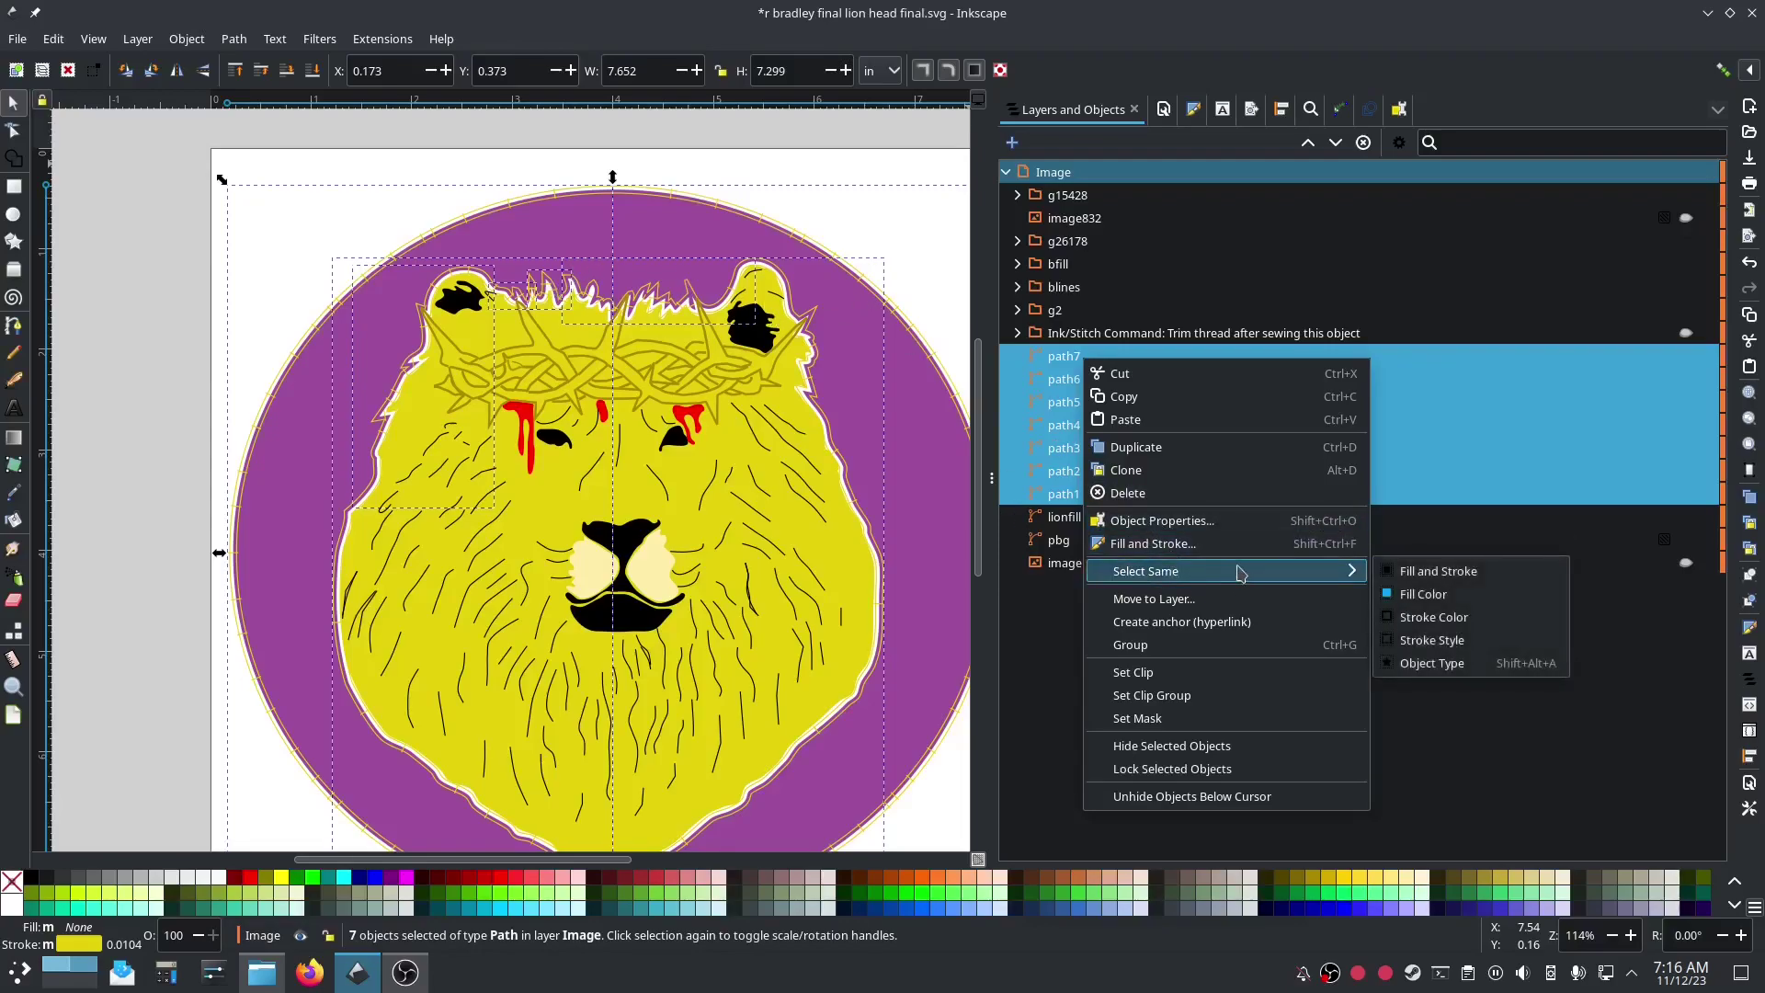
{"action": "left_click", "coordinate": [1193, 649]}
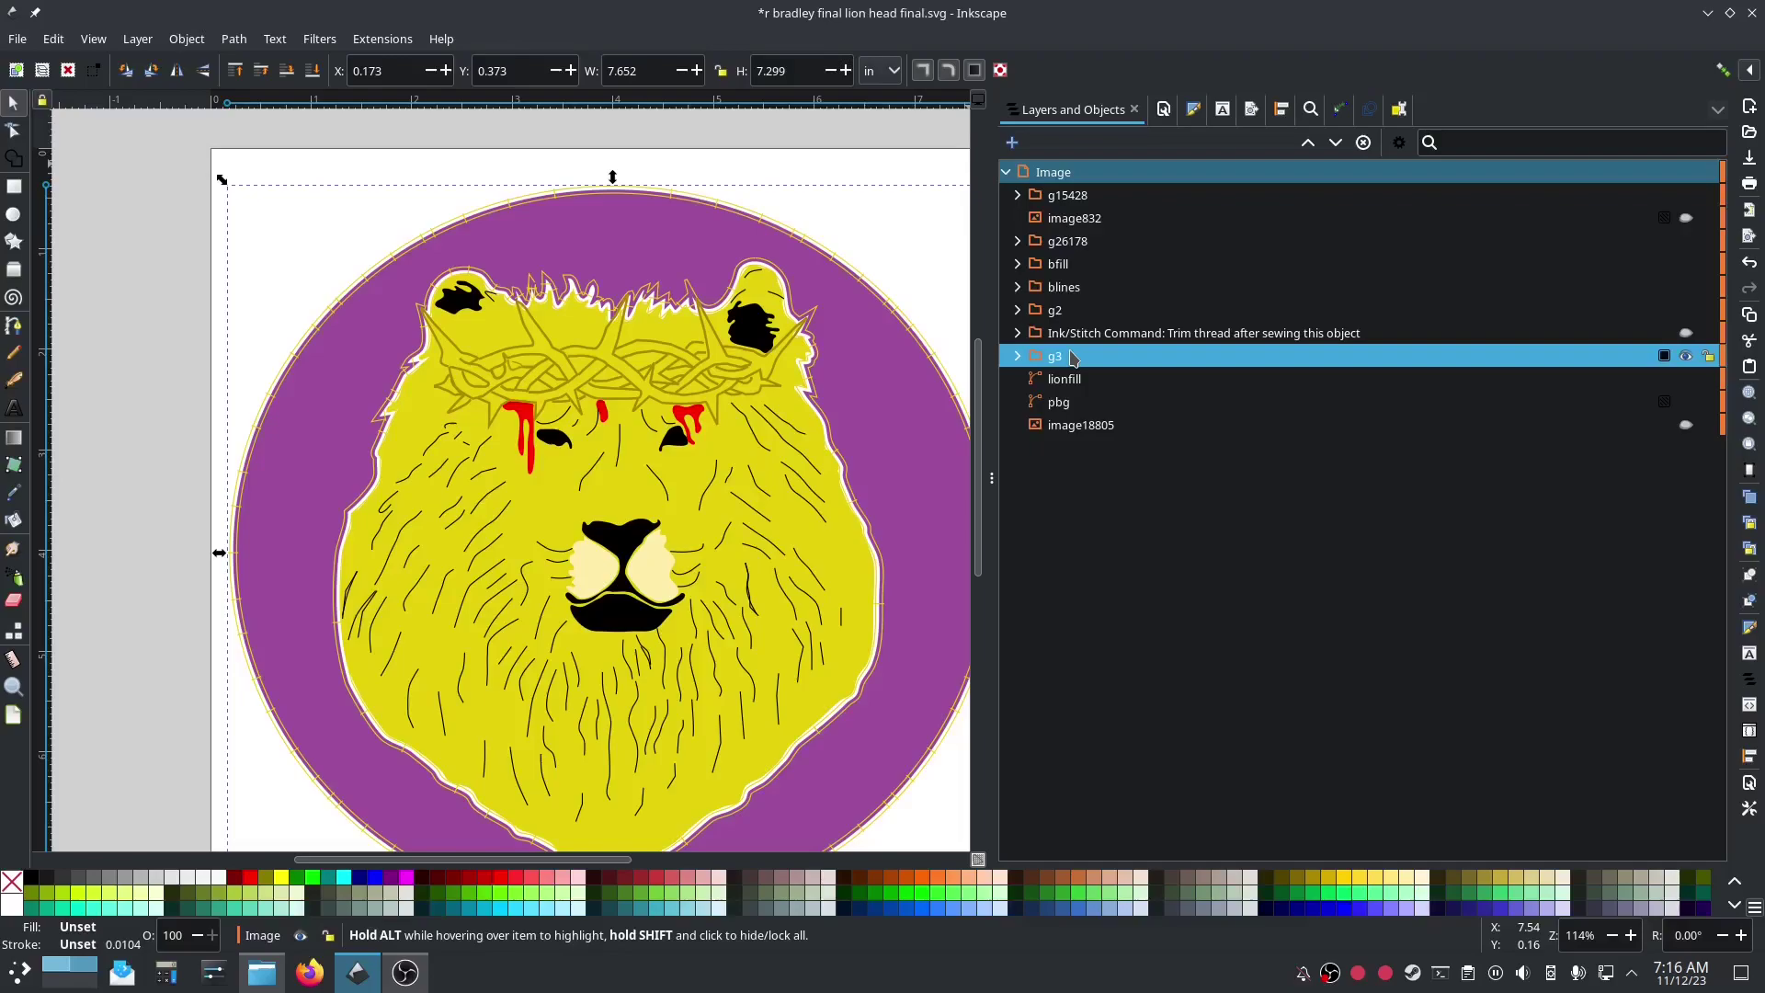
Step: Open the Ink/Stitch Params for the grouped border satin columns and arrange the dialog so all its settings are readable
{"action": "left_click", "coordinate": [393, 39]}
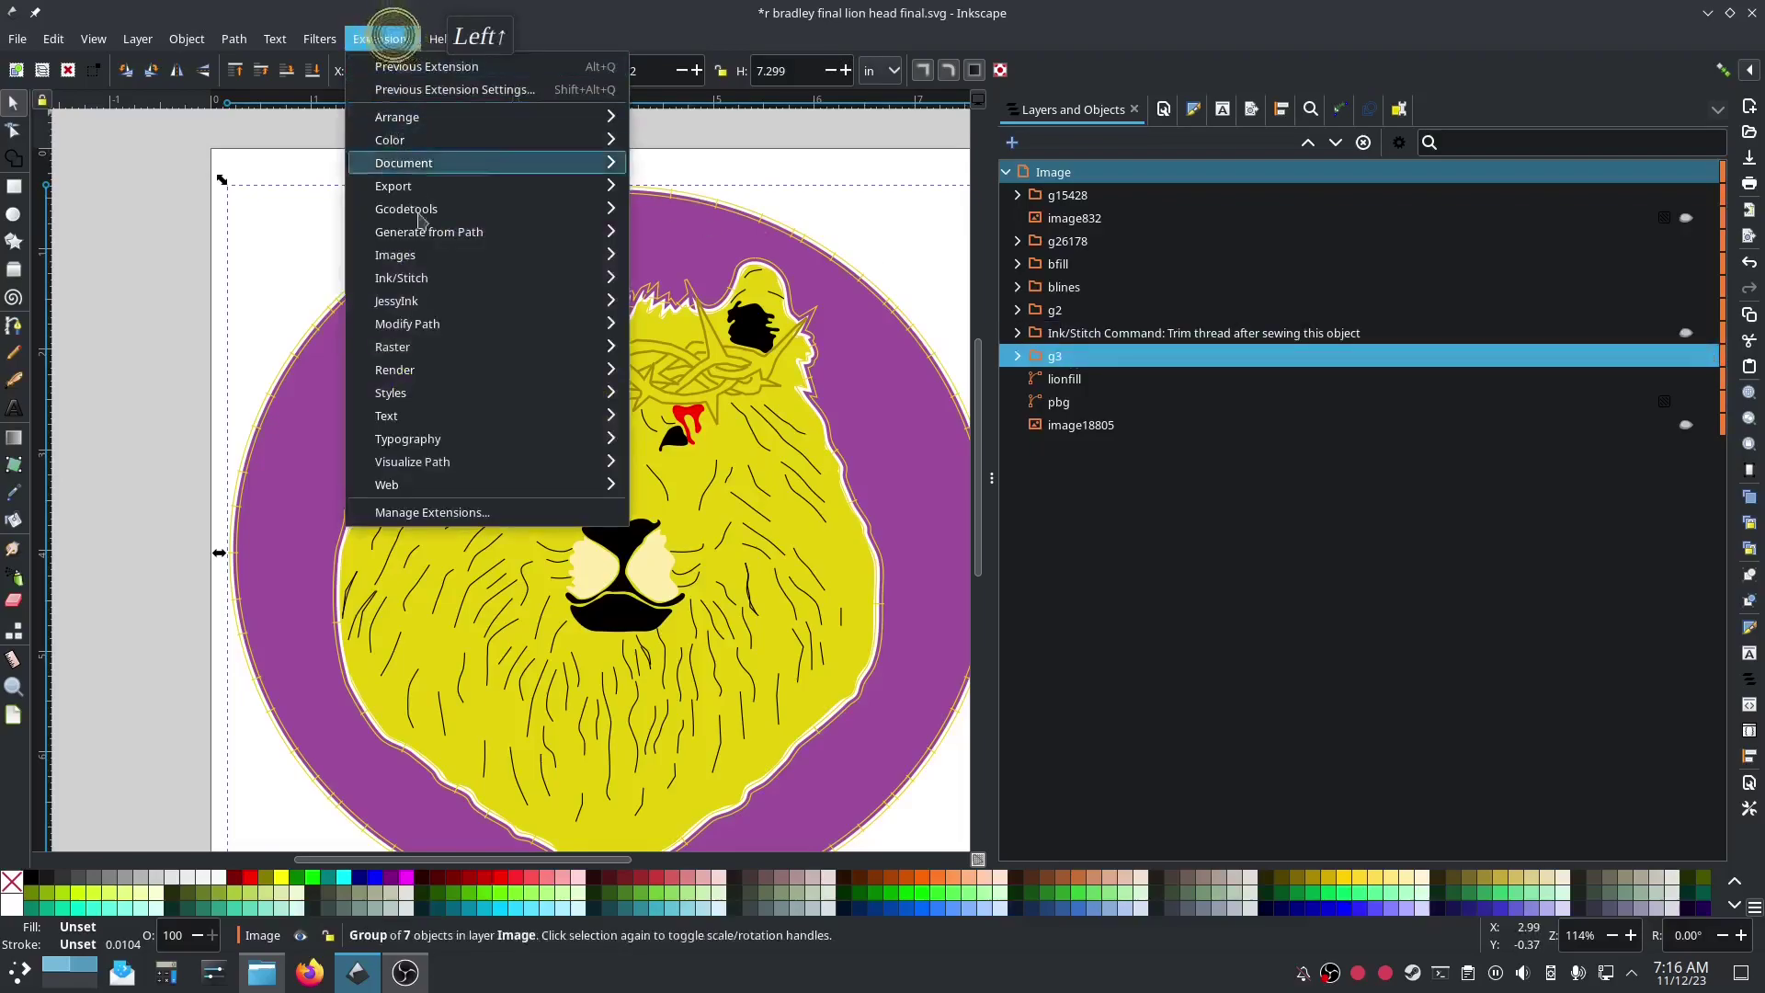
{"action": "mouse_move", "coordinate": [432, 295]}
{"action": "left_click", "coordinate": [716, 434]}
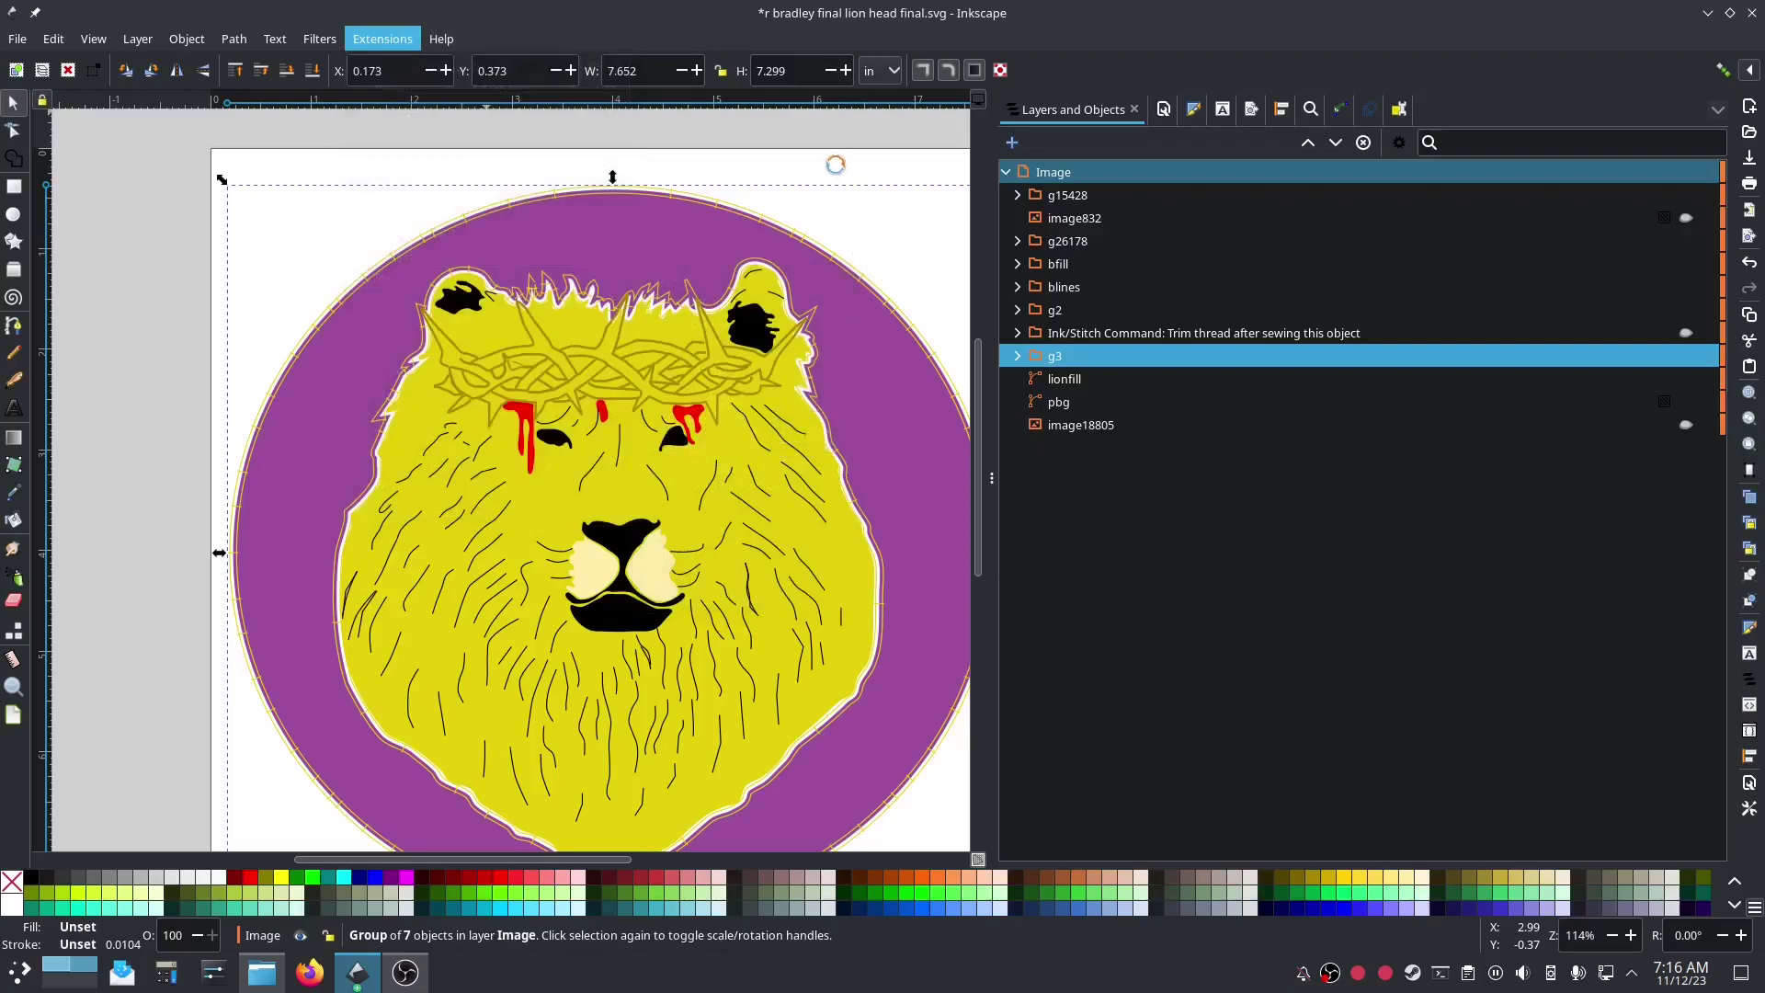
{"action": "left_click_drag", "start_coordinate": [848, 145], "coordinate": [437, 75]}
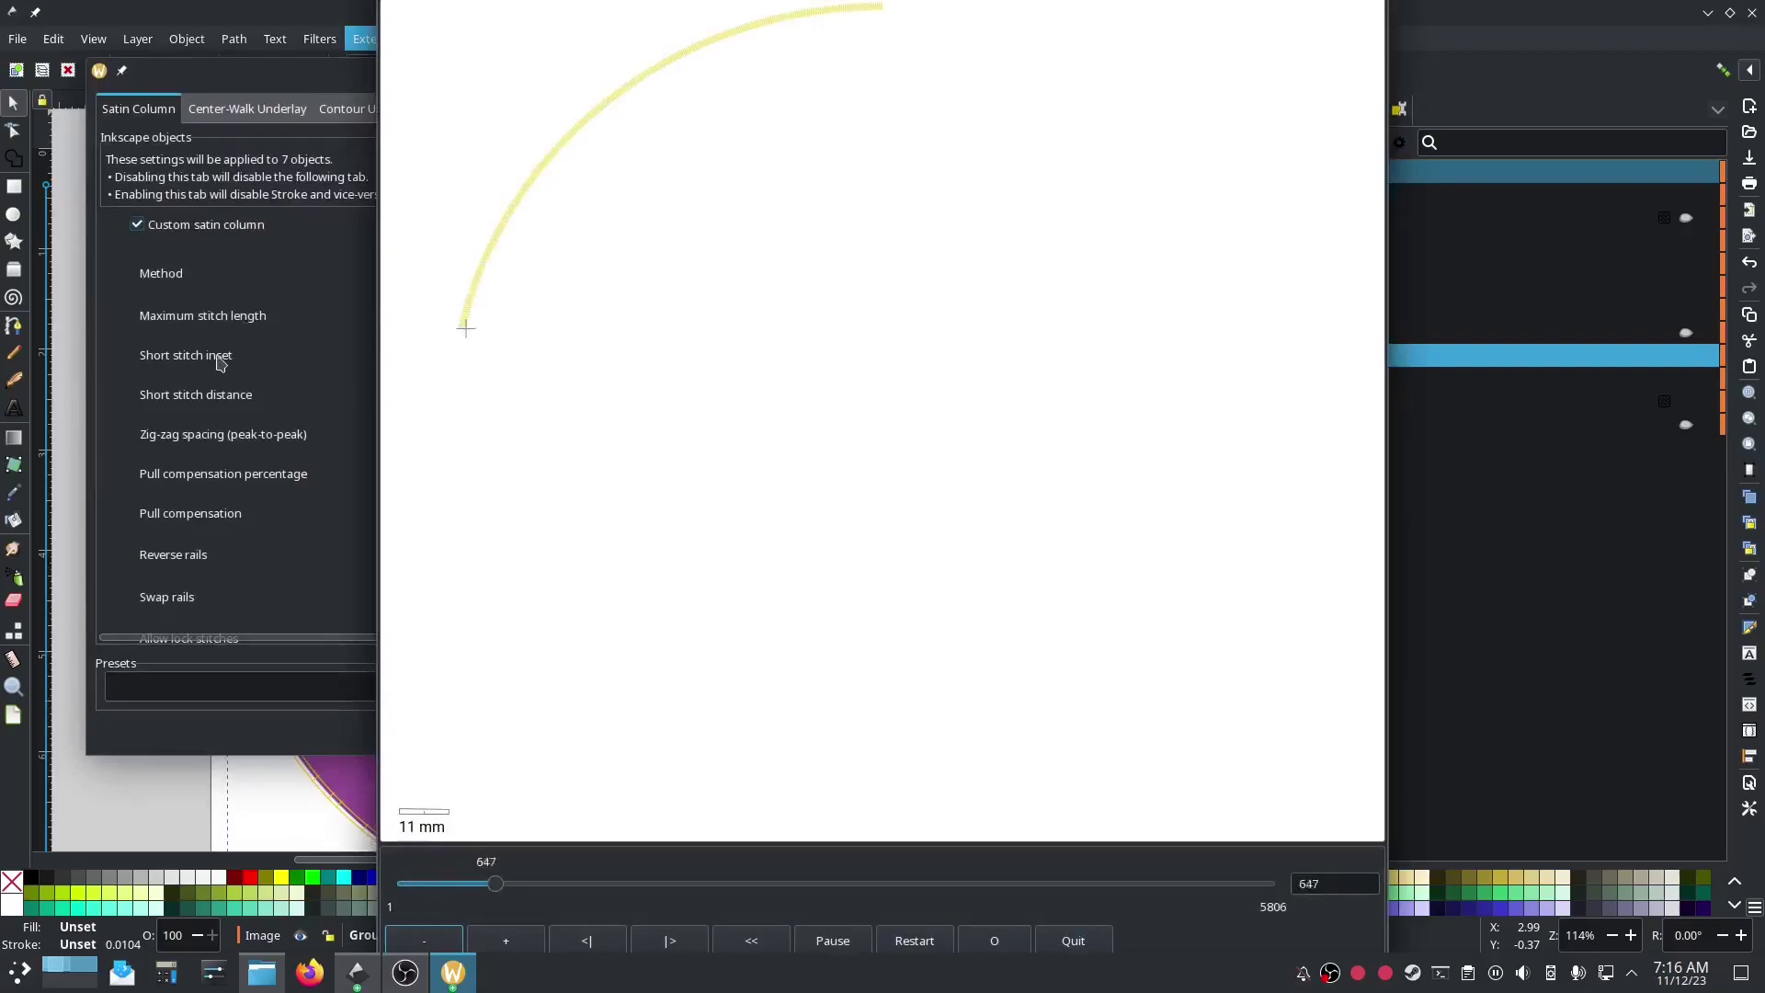
{"action": "left_click", "coordinate": [217, 357]}
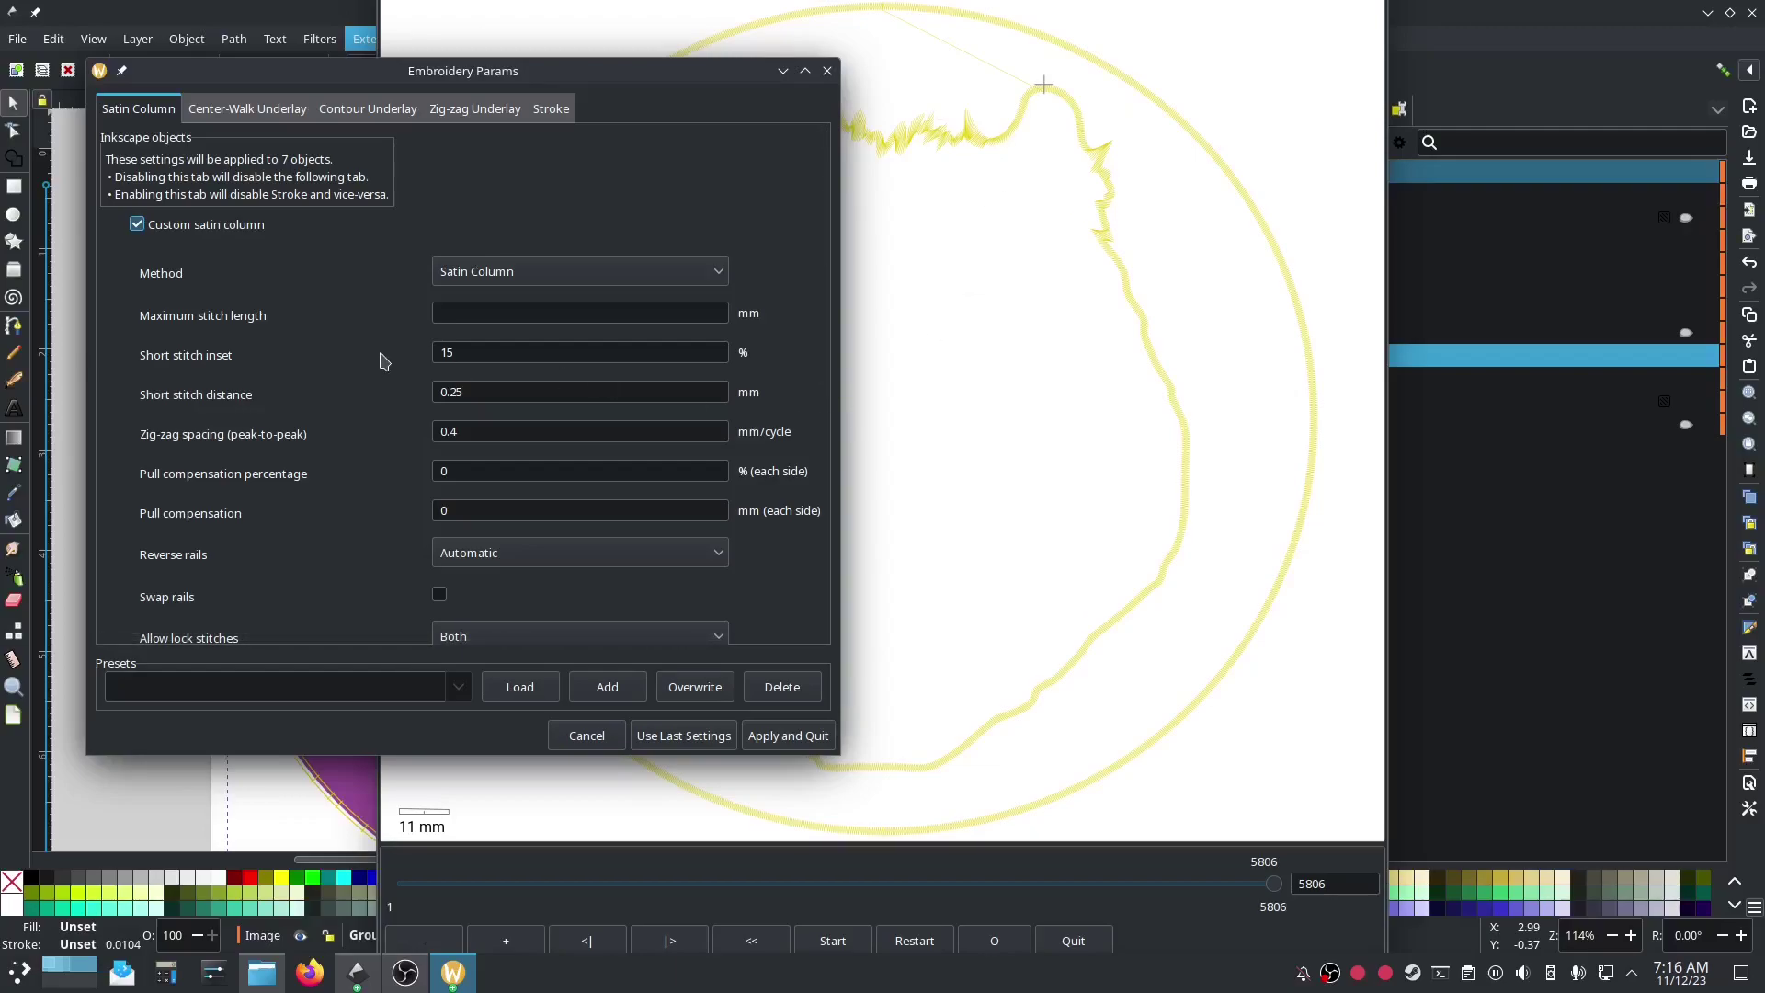
{"action": "mouse_move", "coordinate": [493, 79]}
{"action": "left_mouse_down"}
{"action": "mouse_move", "coordinate": [460, 333]}
{"action": "mouse_move", "coordinate": [343, 409]}
{"action": "mouse_move", "coordinate": [363, 432]}
{"action": "mouse_move", "coordinate": [129, 166]}
{"action": "mouse_move", "coordinate": [140, 216]}
{"action": "mouse_move", "coordinate": [147, 195]}
{"action": "mouse_move", "coordinate": [603, 51]}
{"action": "mouse_move", "coordinate": [482, 79]}
{"action": "left_mouse_up"}
Step: Set the border satin columns' pull compensation to 0.2 mm on each side and apply the parameters
{"action": "left_click", "coordinate": [240, 477]}
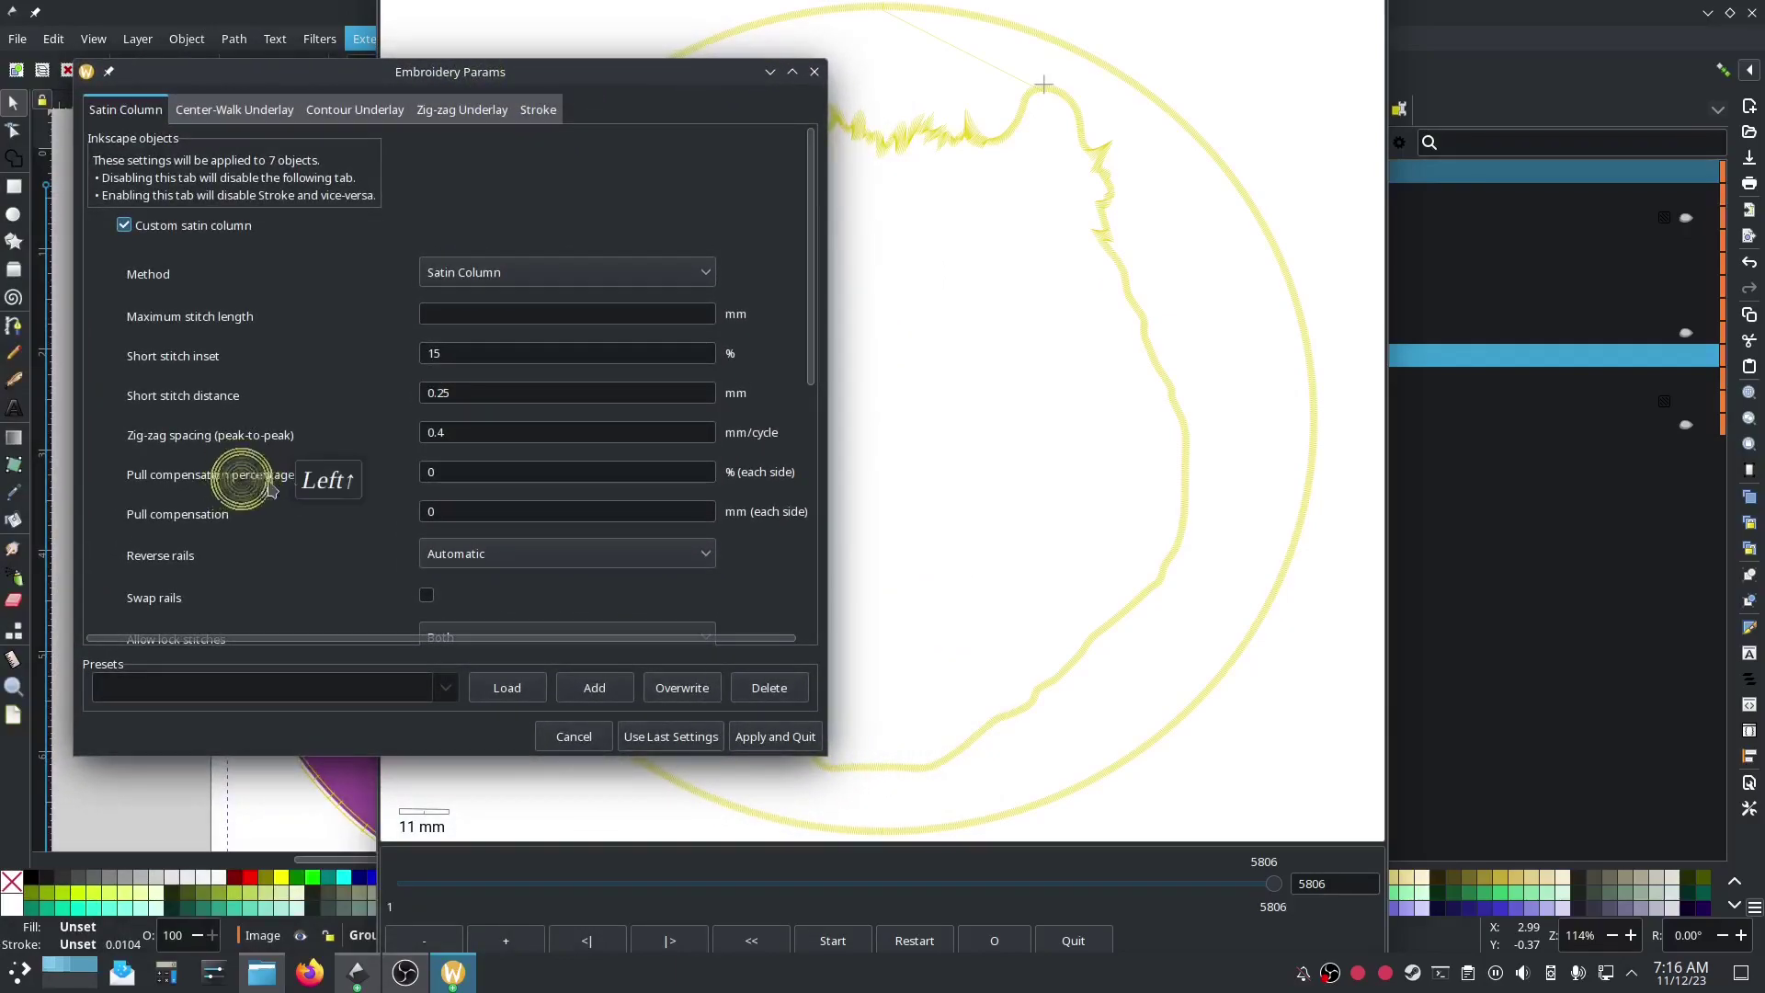
{"action": "left_click", "coordinate": [459, 471]}
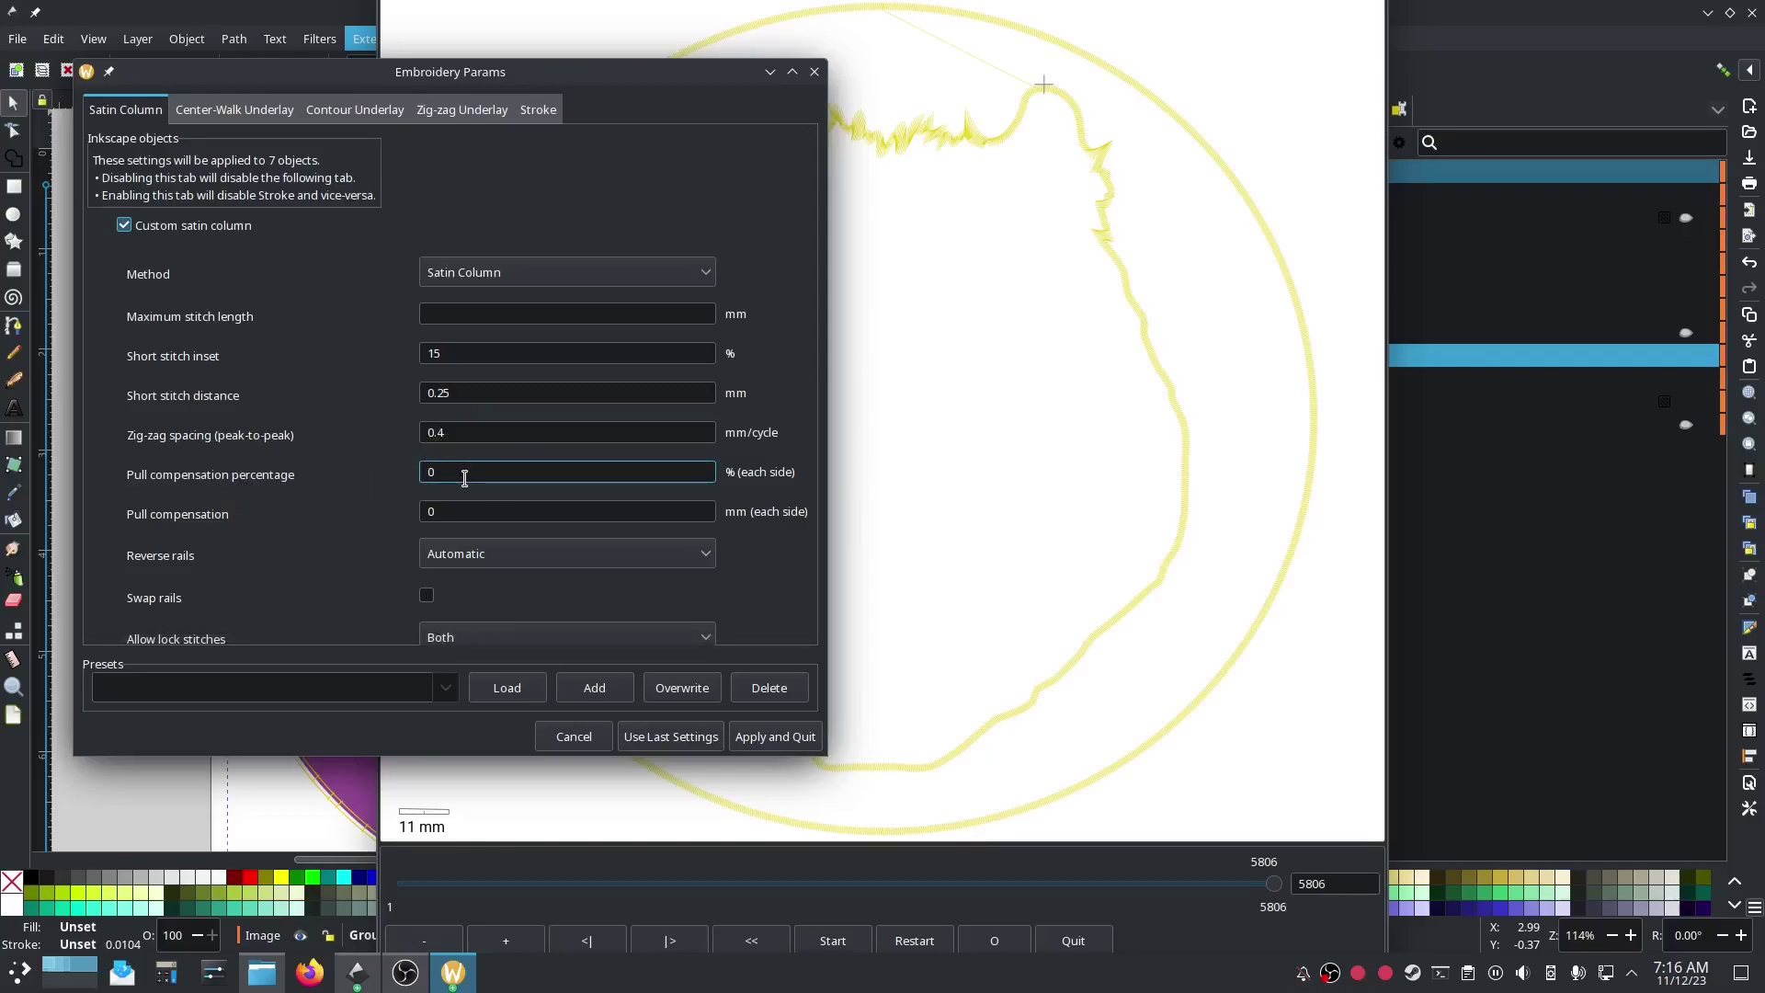
{"action": "left_click", "coordinate": [217, 512]}
{"action": "left_click", "coordinate": [450, 512]}
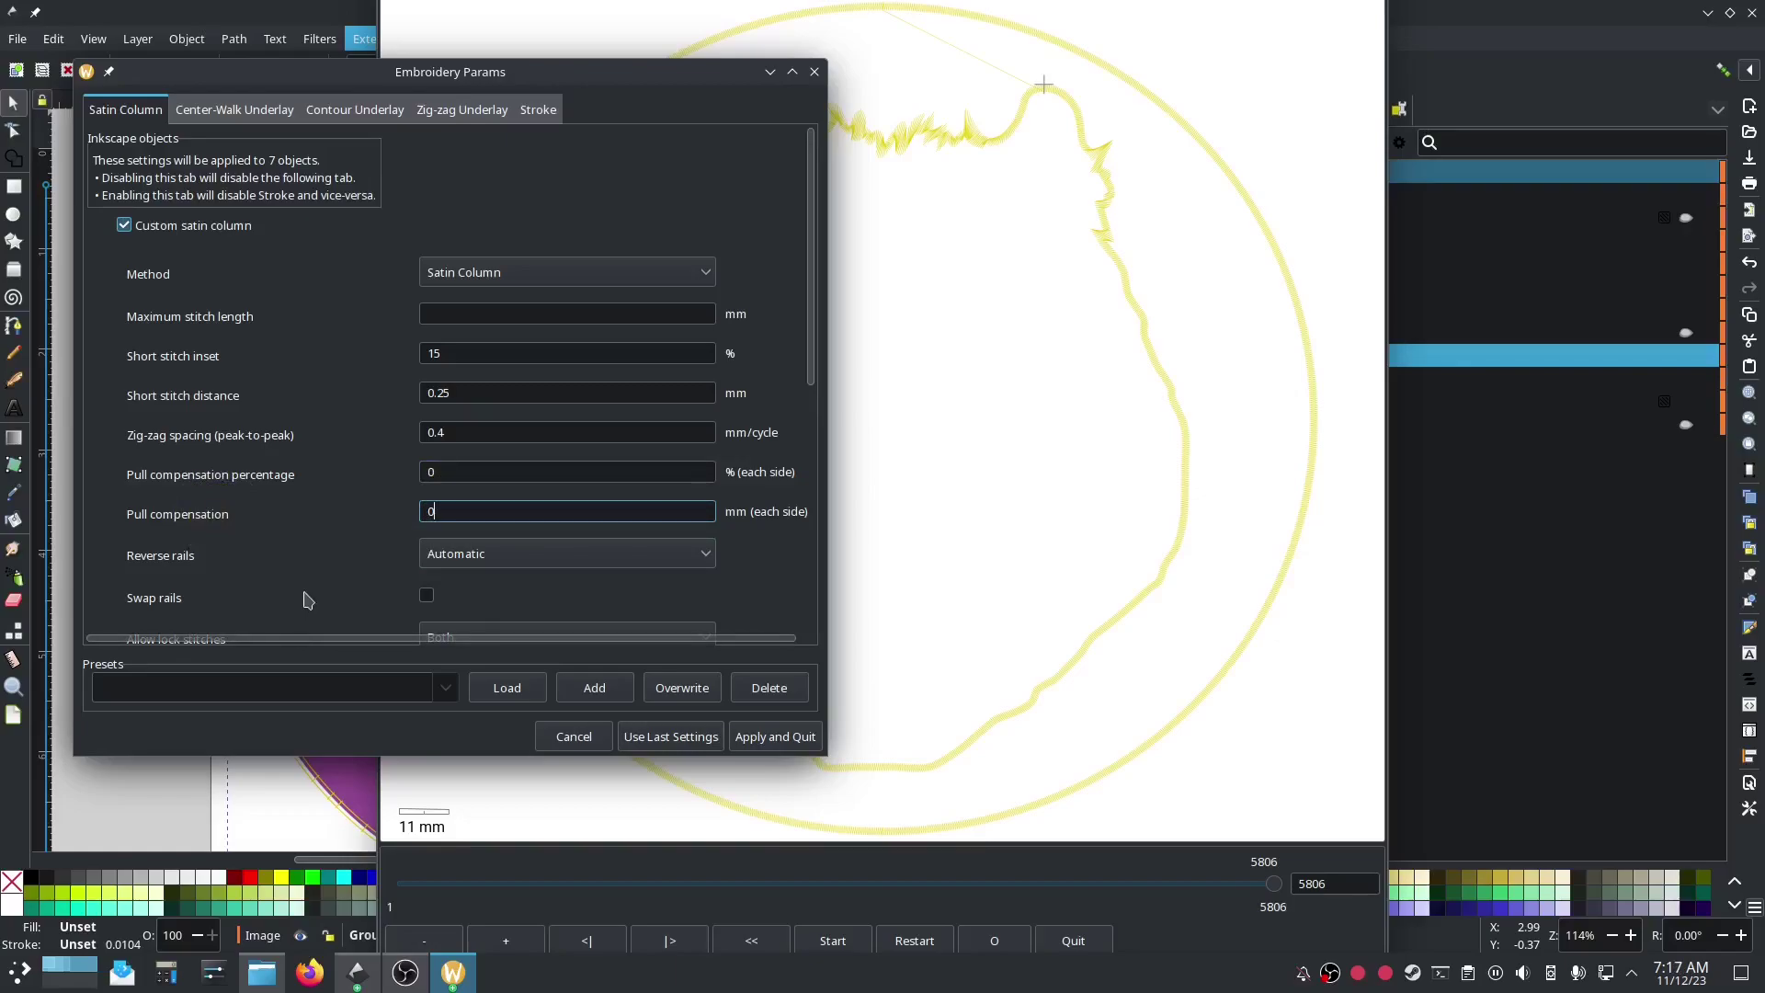
{"action": "key", "text": "BackSpace"}
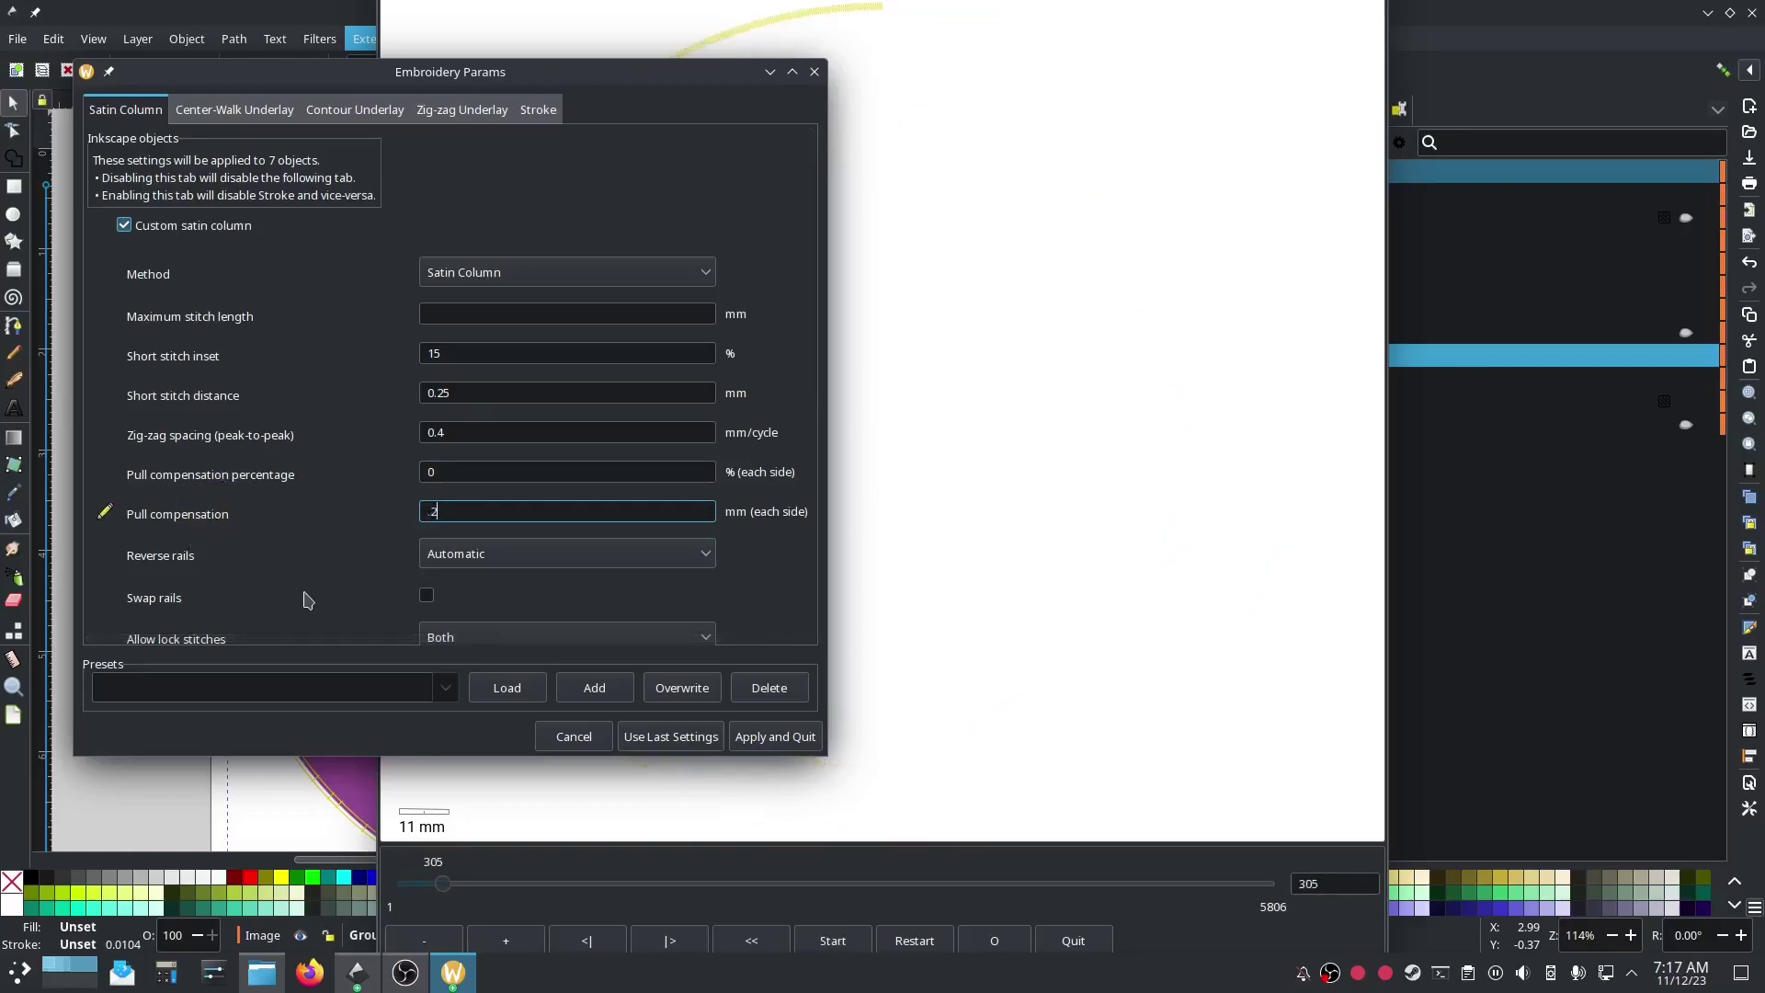
{"action": "type", "text": ".2"}
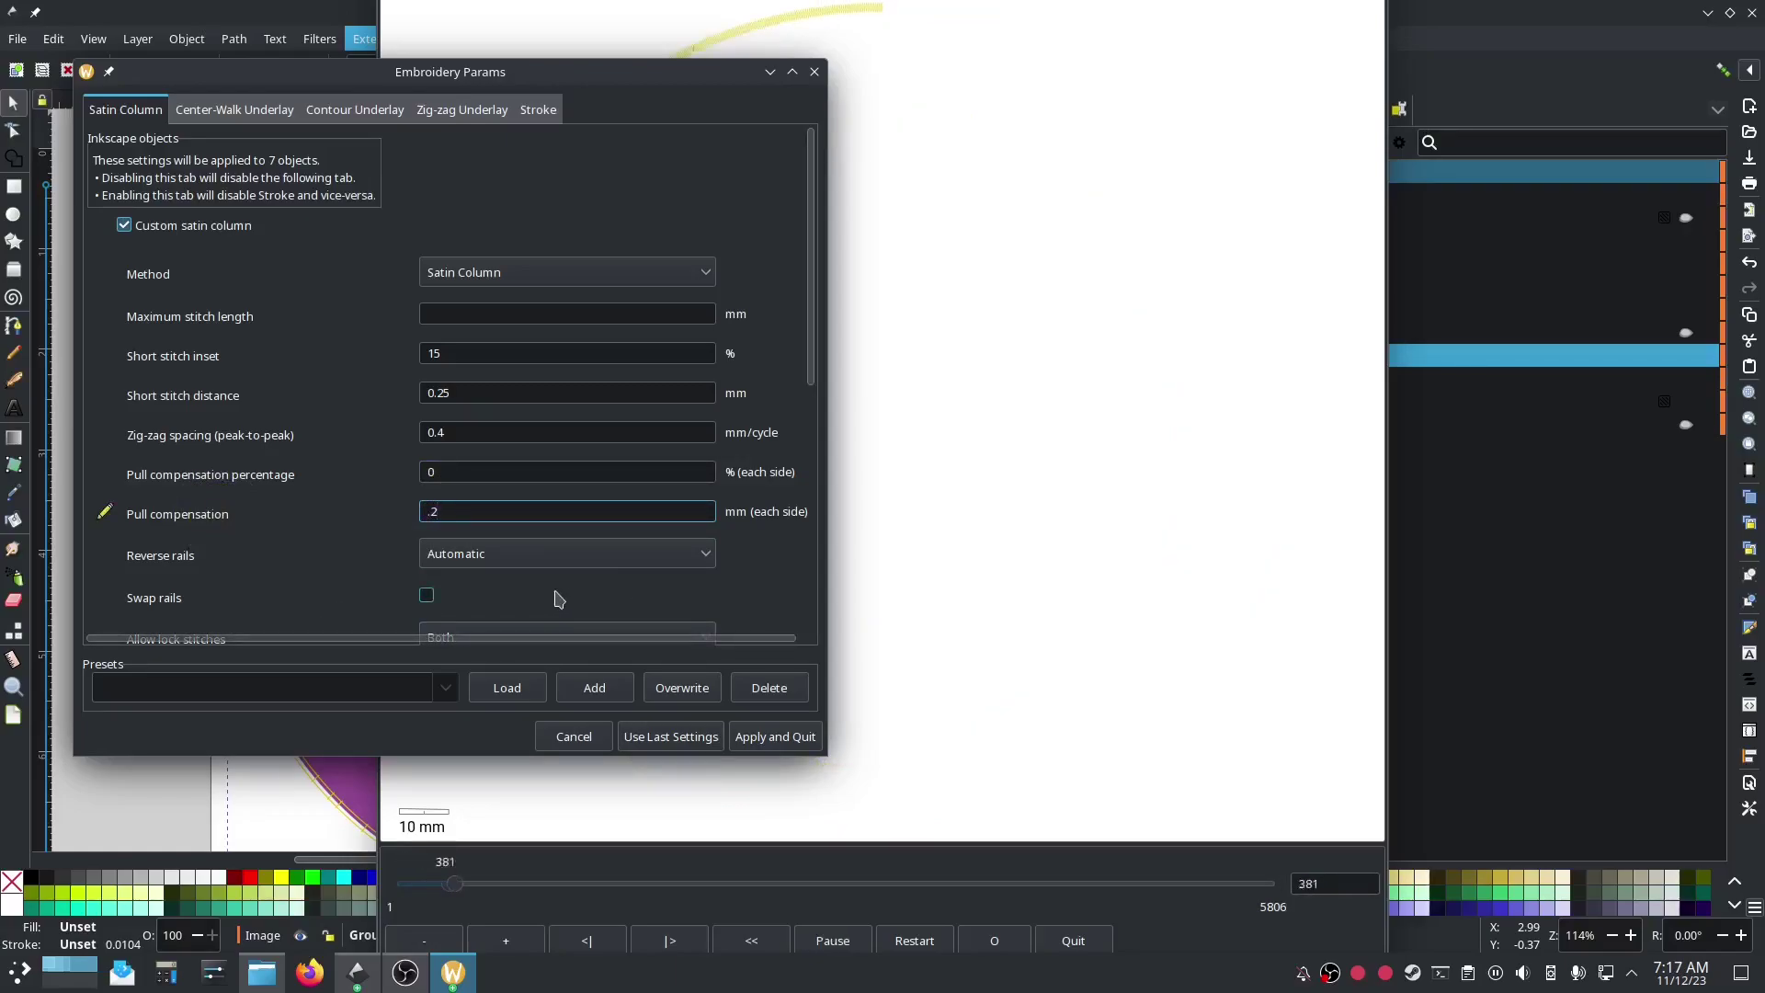
{"action": "scroll", "coordinate": [796, 554], "scroll_direction": "down", "scroll_amount": 2}
{"action": "scroll", "coordinate": [796, 554], "scroll_direction": "down", "scroll_amount": 5}
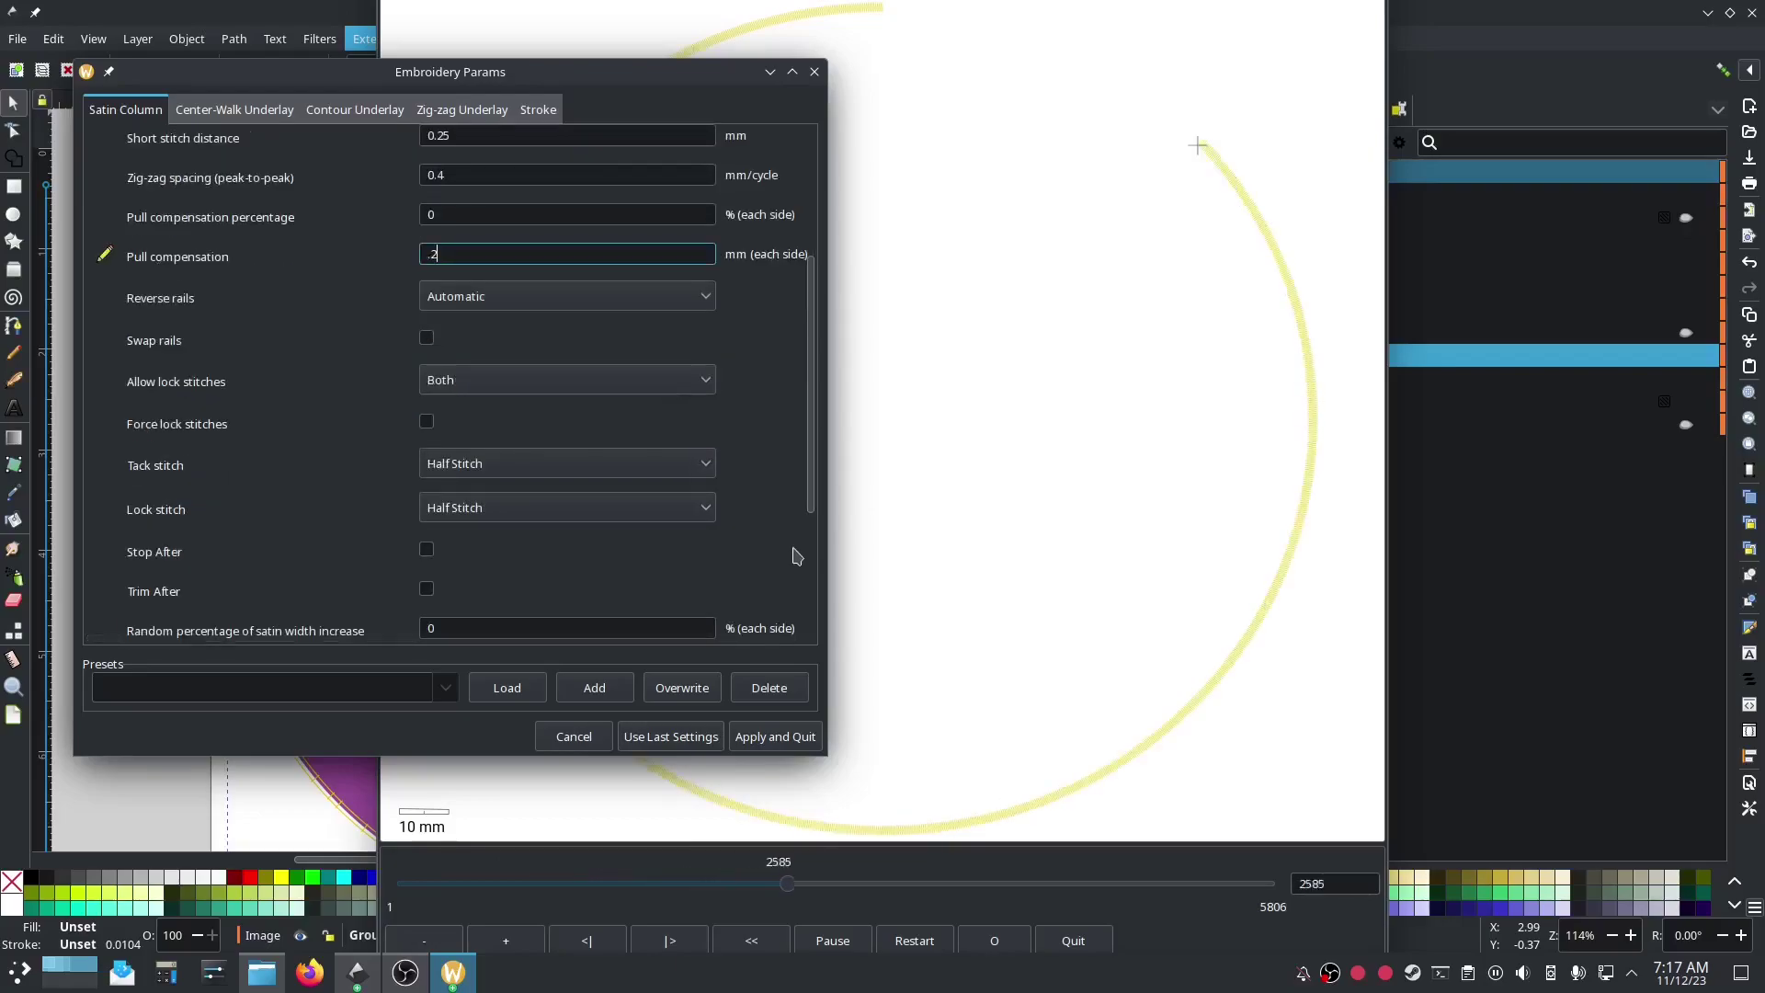
{"action": "scroll", "coordinate": [796, 555], "scroll_direction": "down", "scroll_amount": 4}
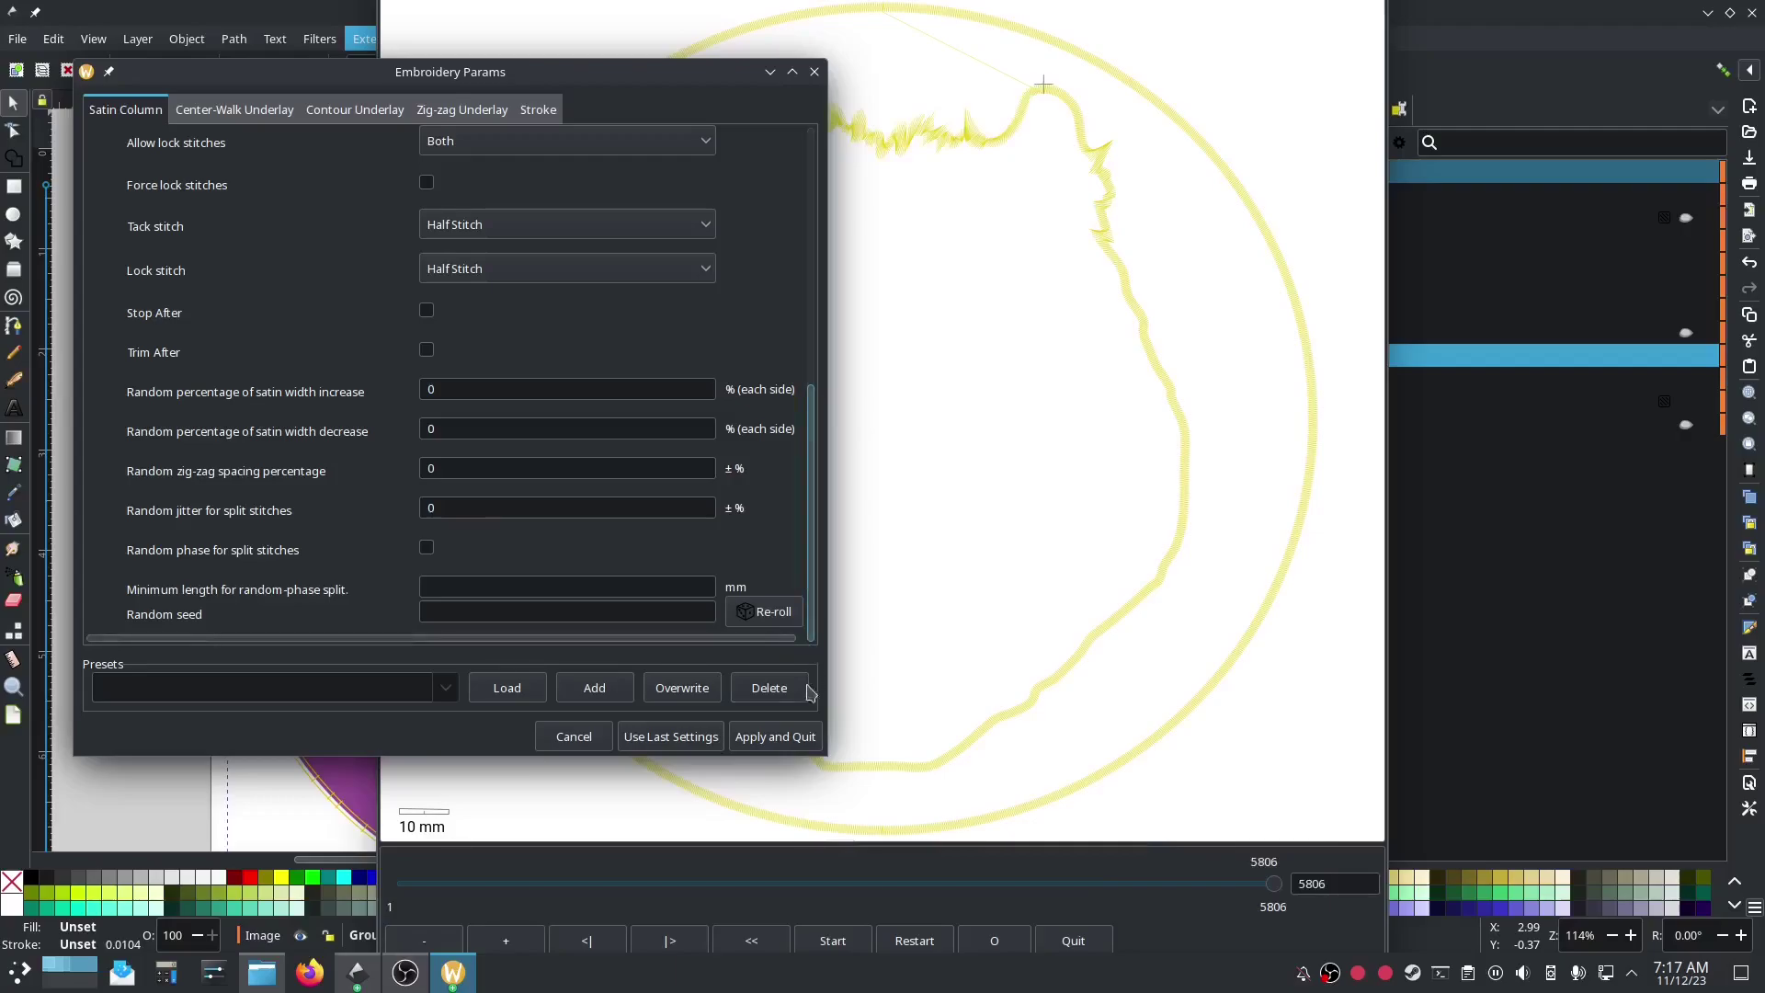
{"action": "left_click", "coordinate": [772, 736]}
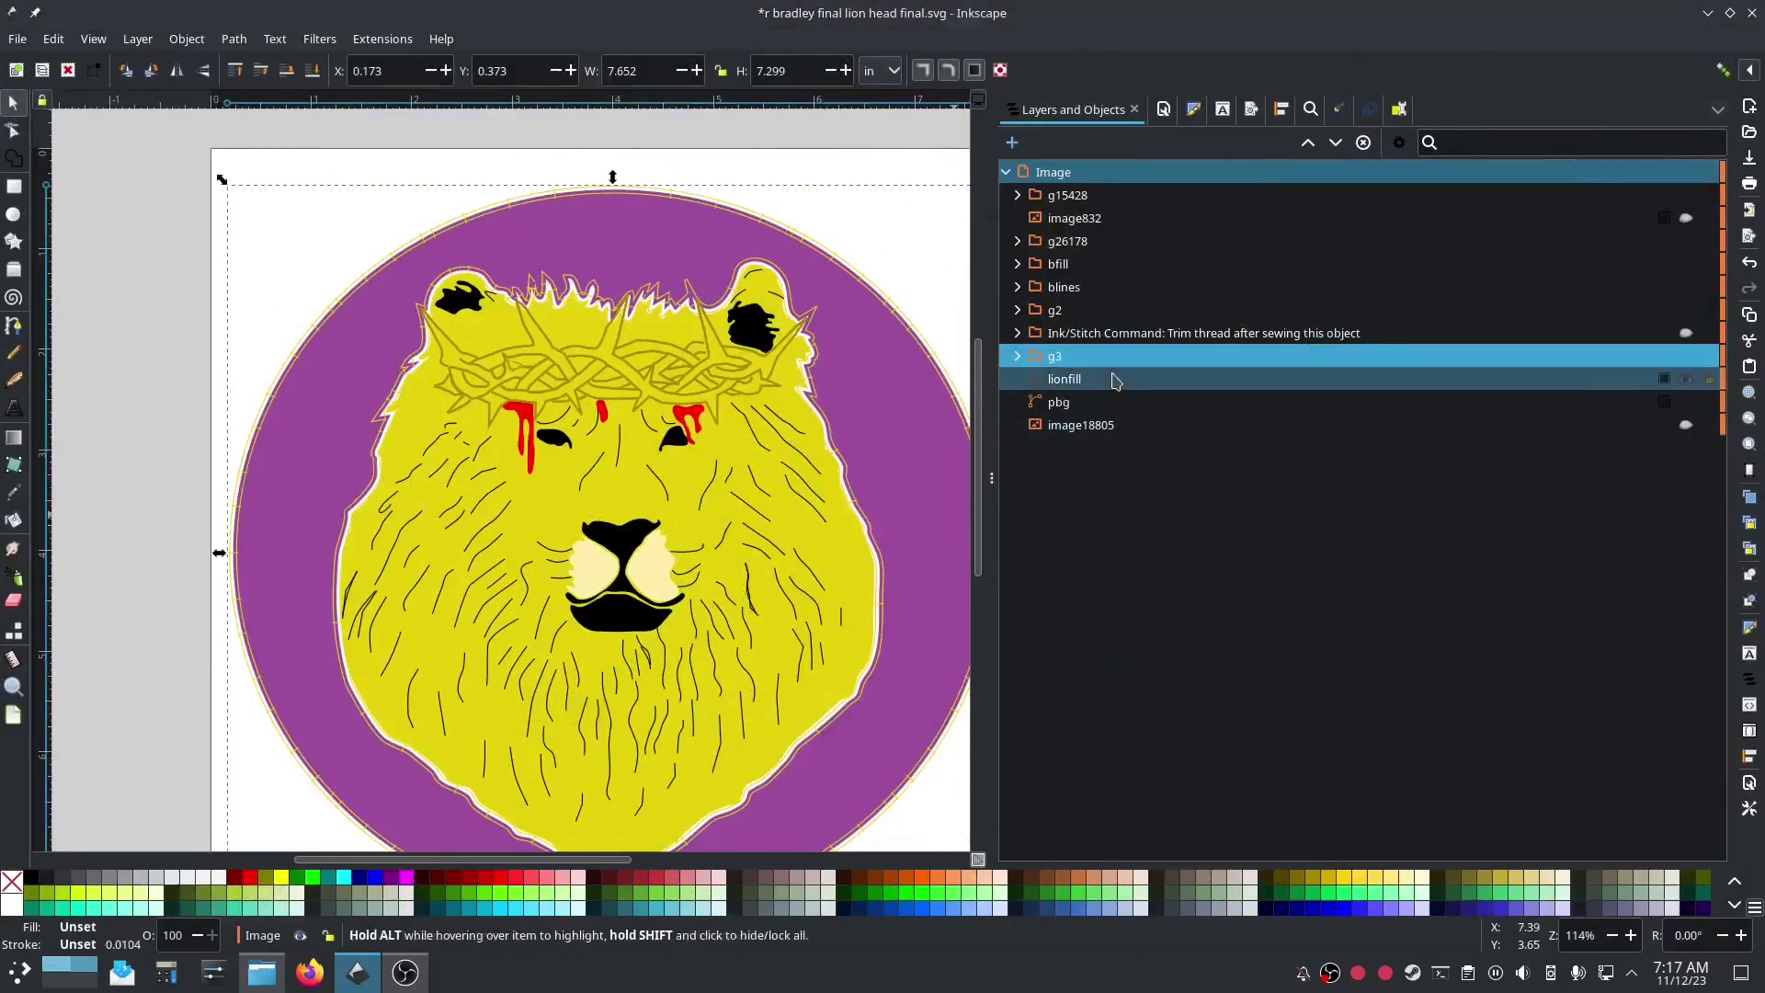
Step: Expand the satin border group g3, check which outline path1, path2 and path3 belong to, and select path2
{"action": "left_click", "coordinate": [1019, 356]}
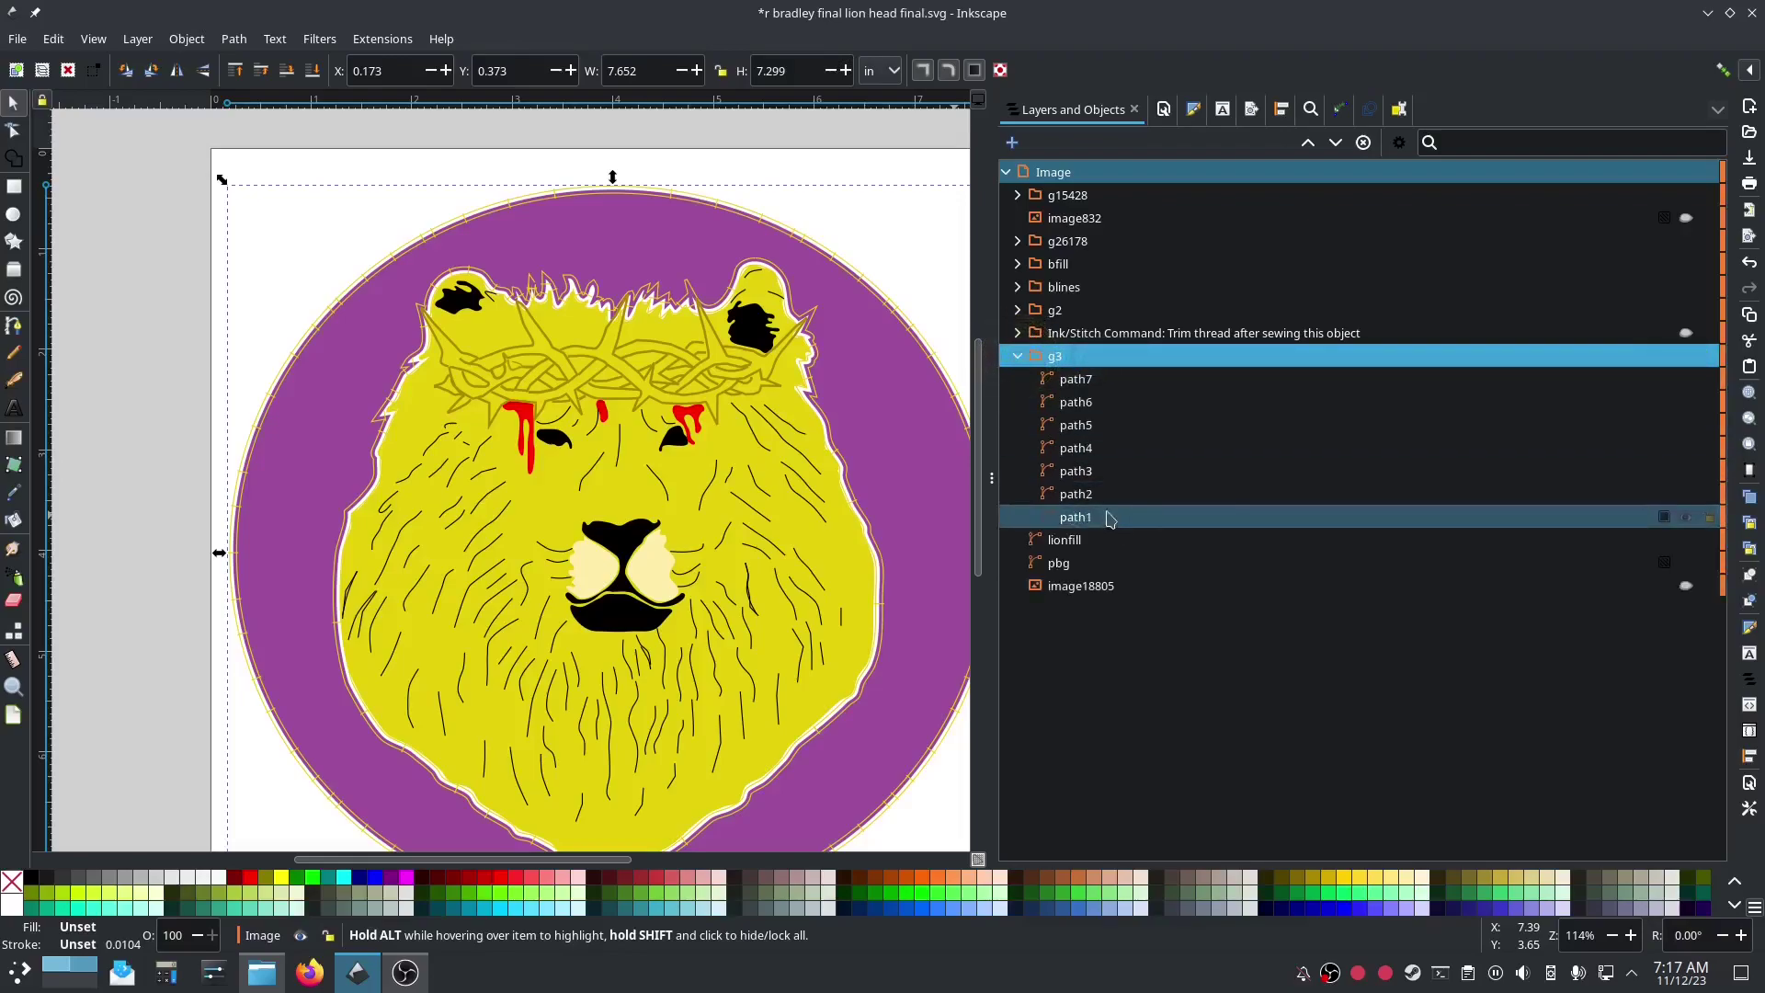
{"action": "left_click", "coordinate": [1108, 516]}
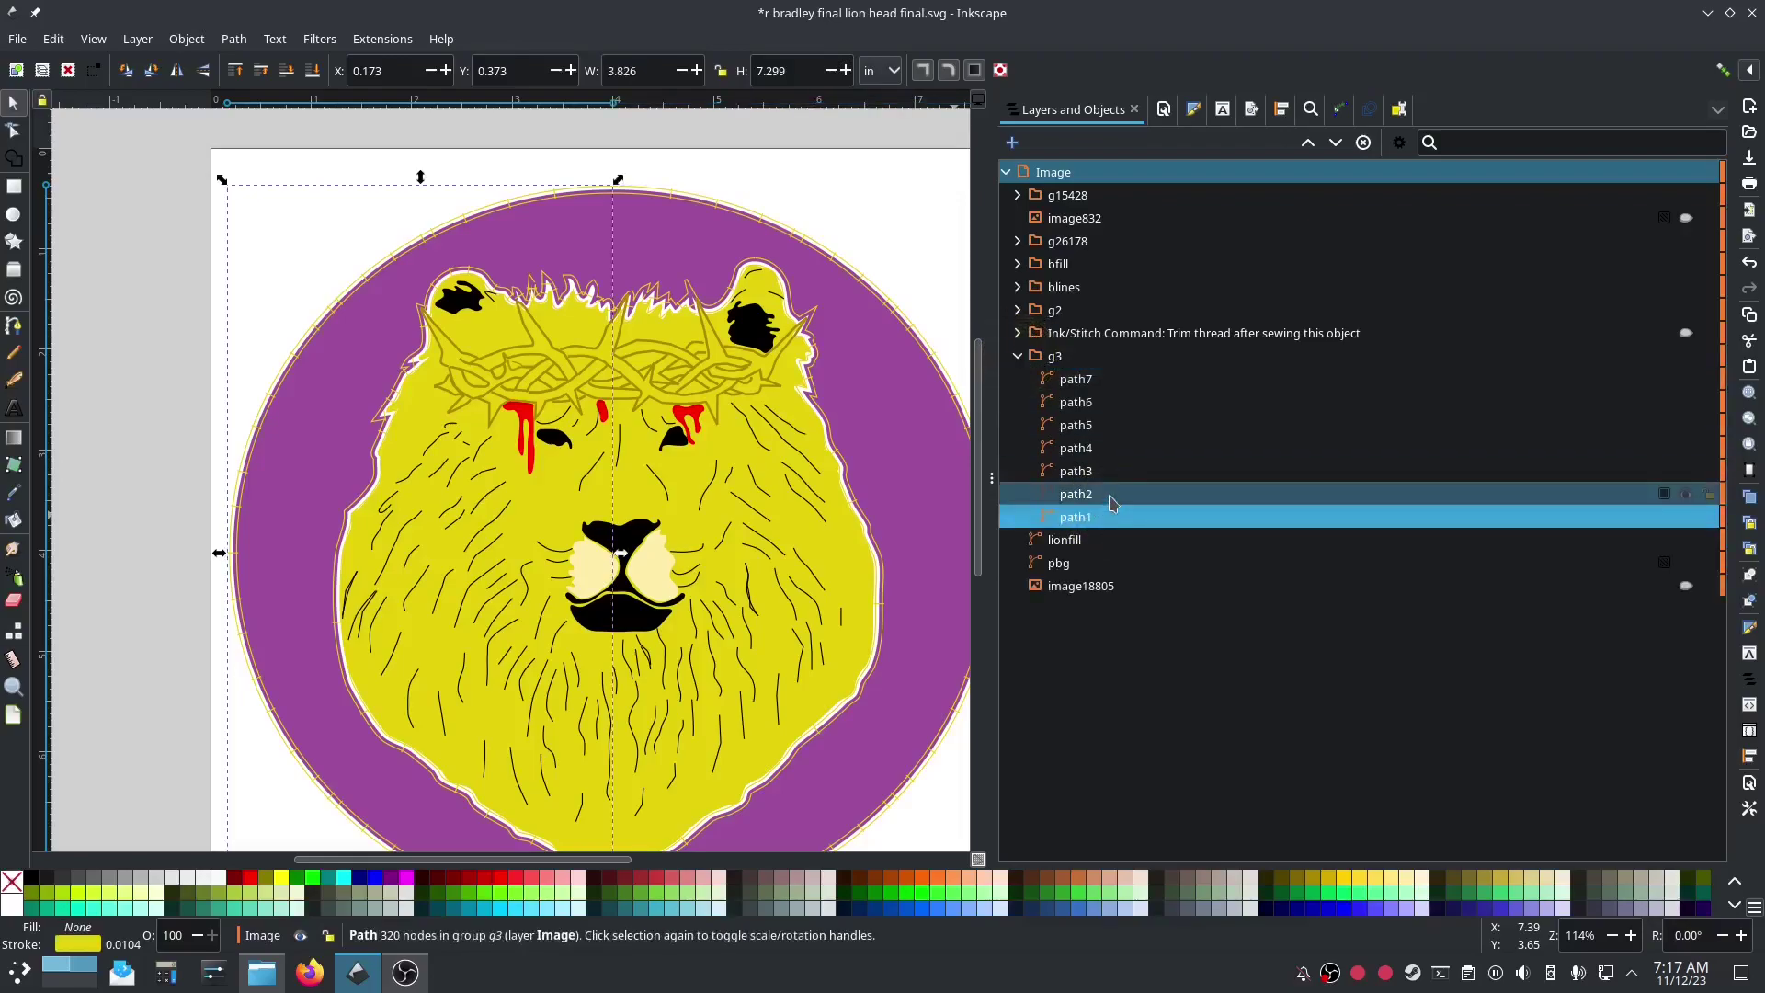
{"action": "left_click", "coordinate": [1111, 496]}
{"action": "left_click", "coordinate": [1105, 472]}
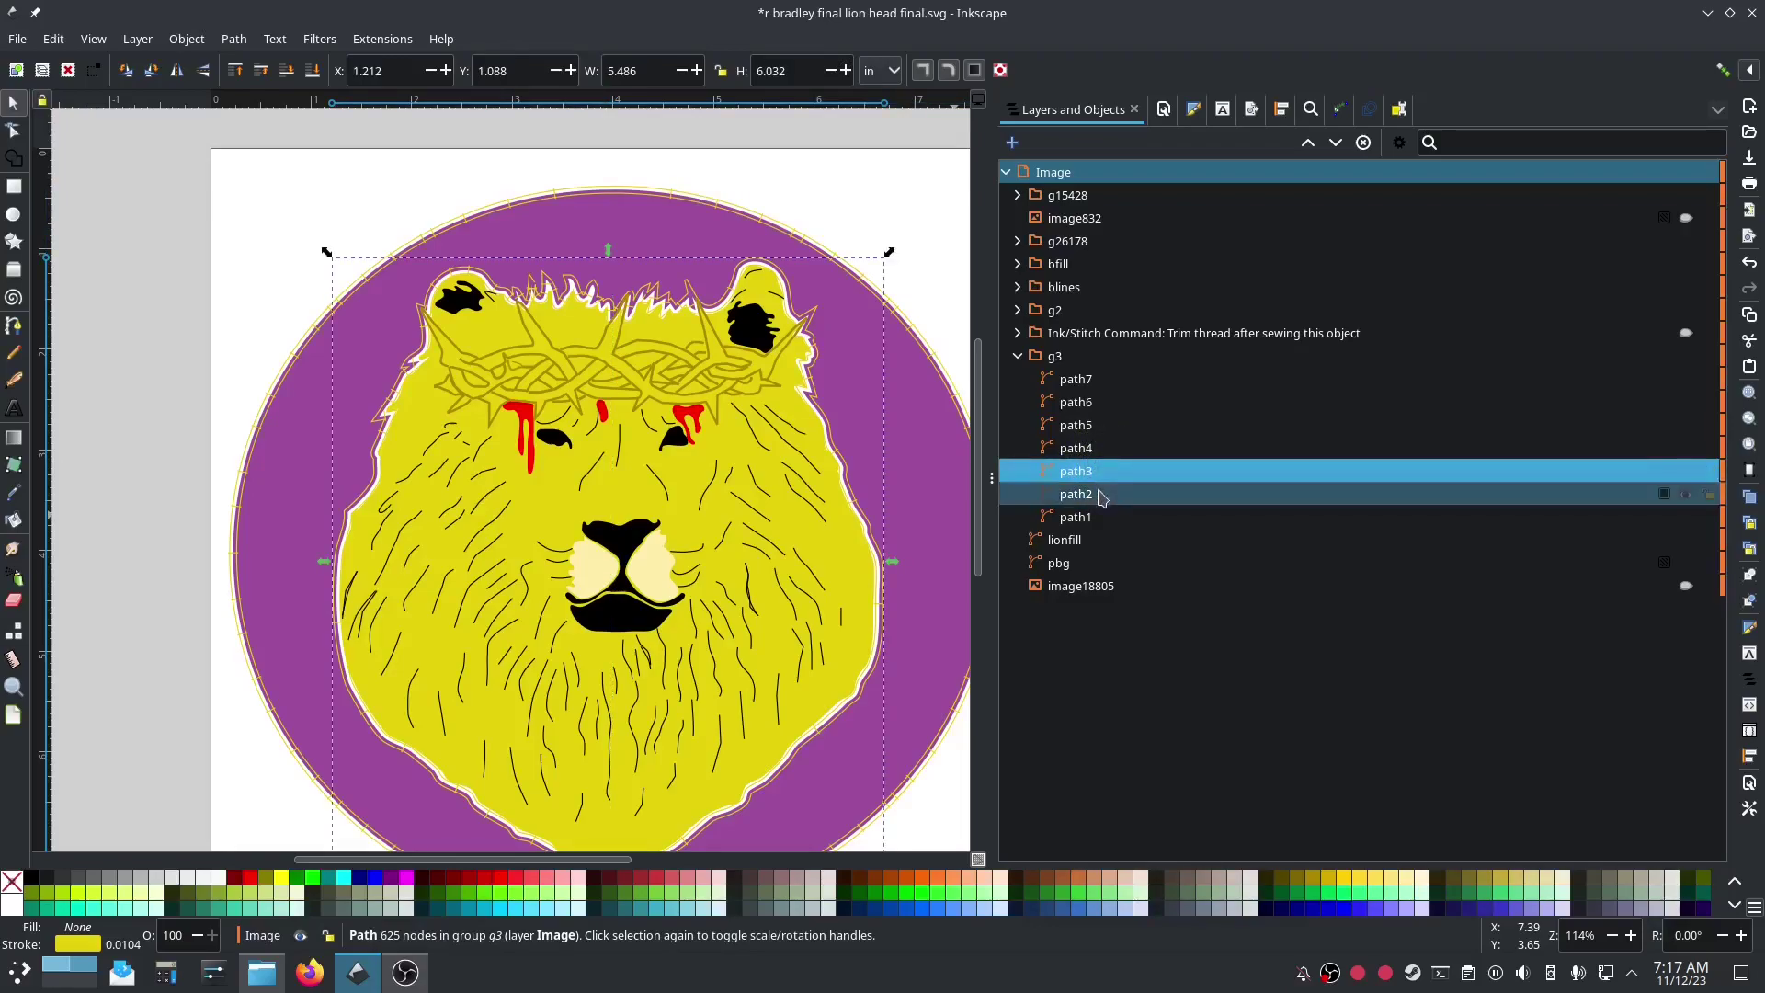
{"action": "left_click", "coordinate": [1102, 496]}
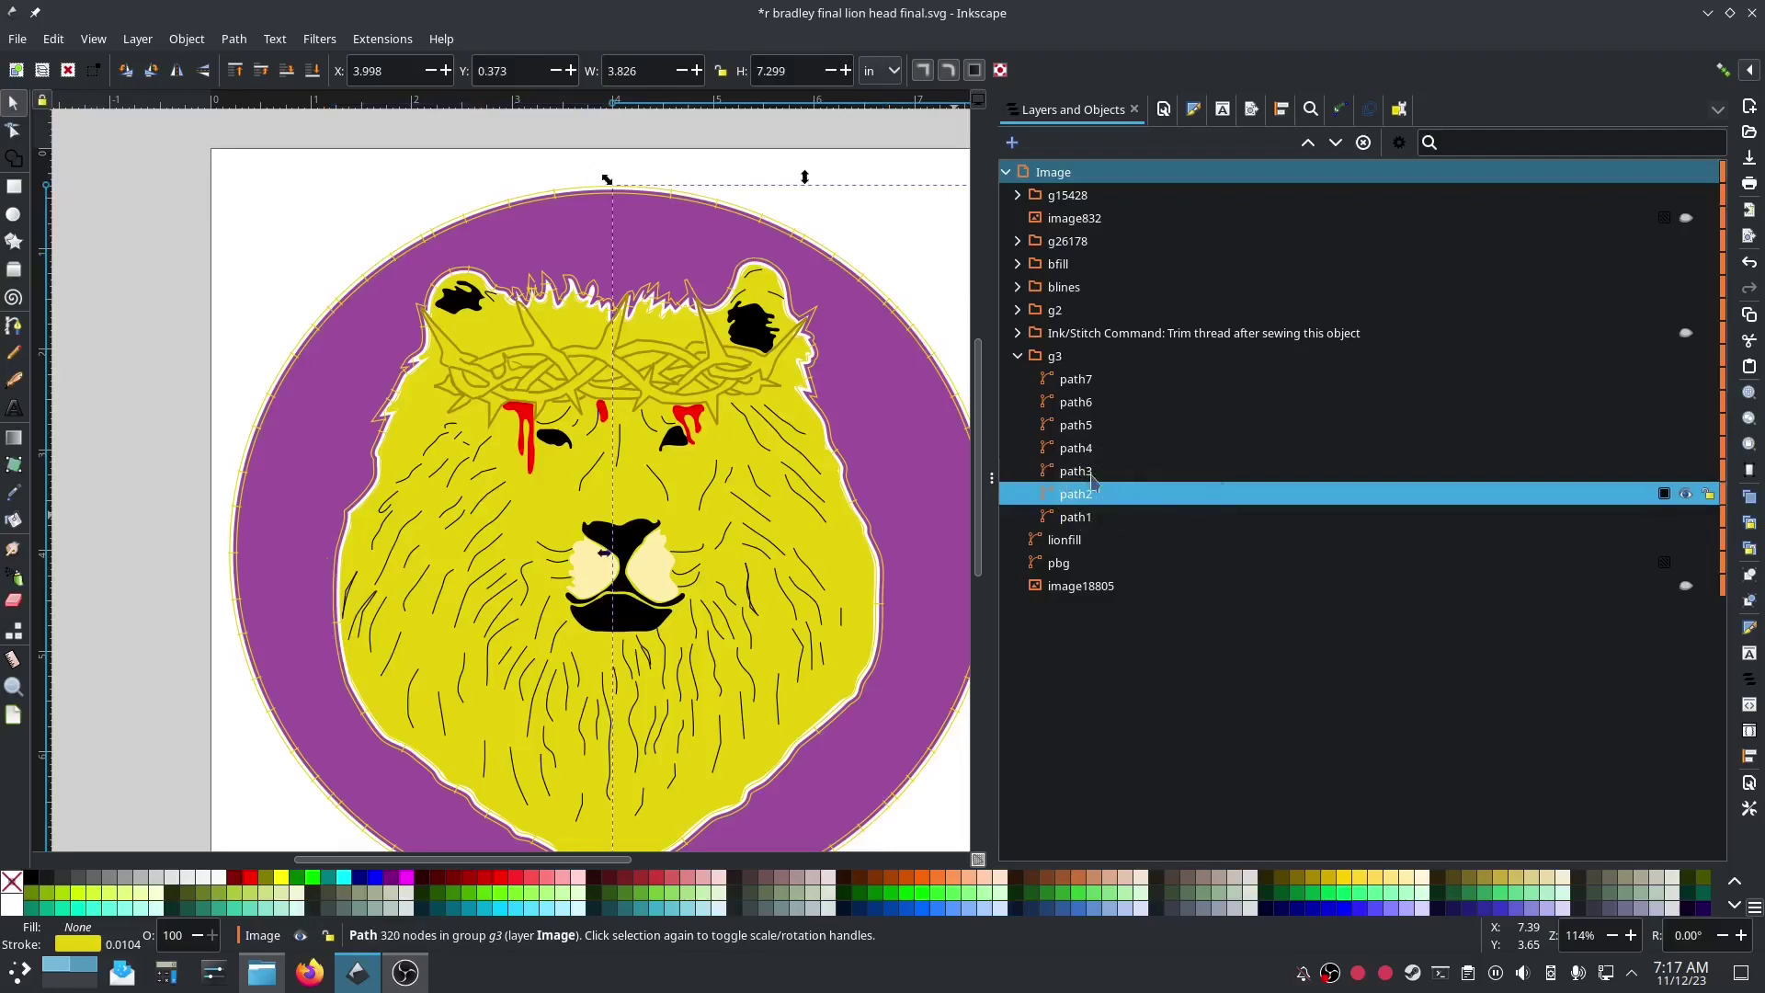
Step: Attach only Ink/Stitch's "Trim thread after sewing this object" command to path2, without the stop command
{"action": "left_click", "coordinate": [377, 41]}
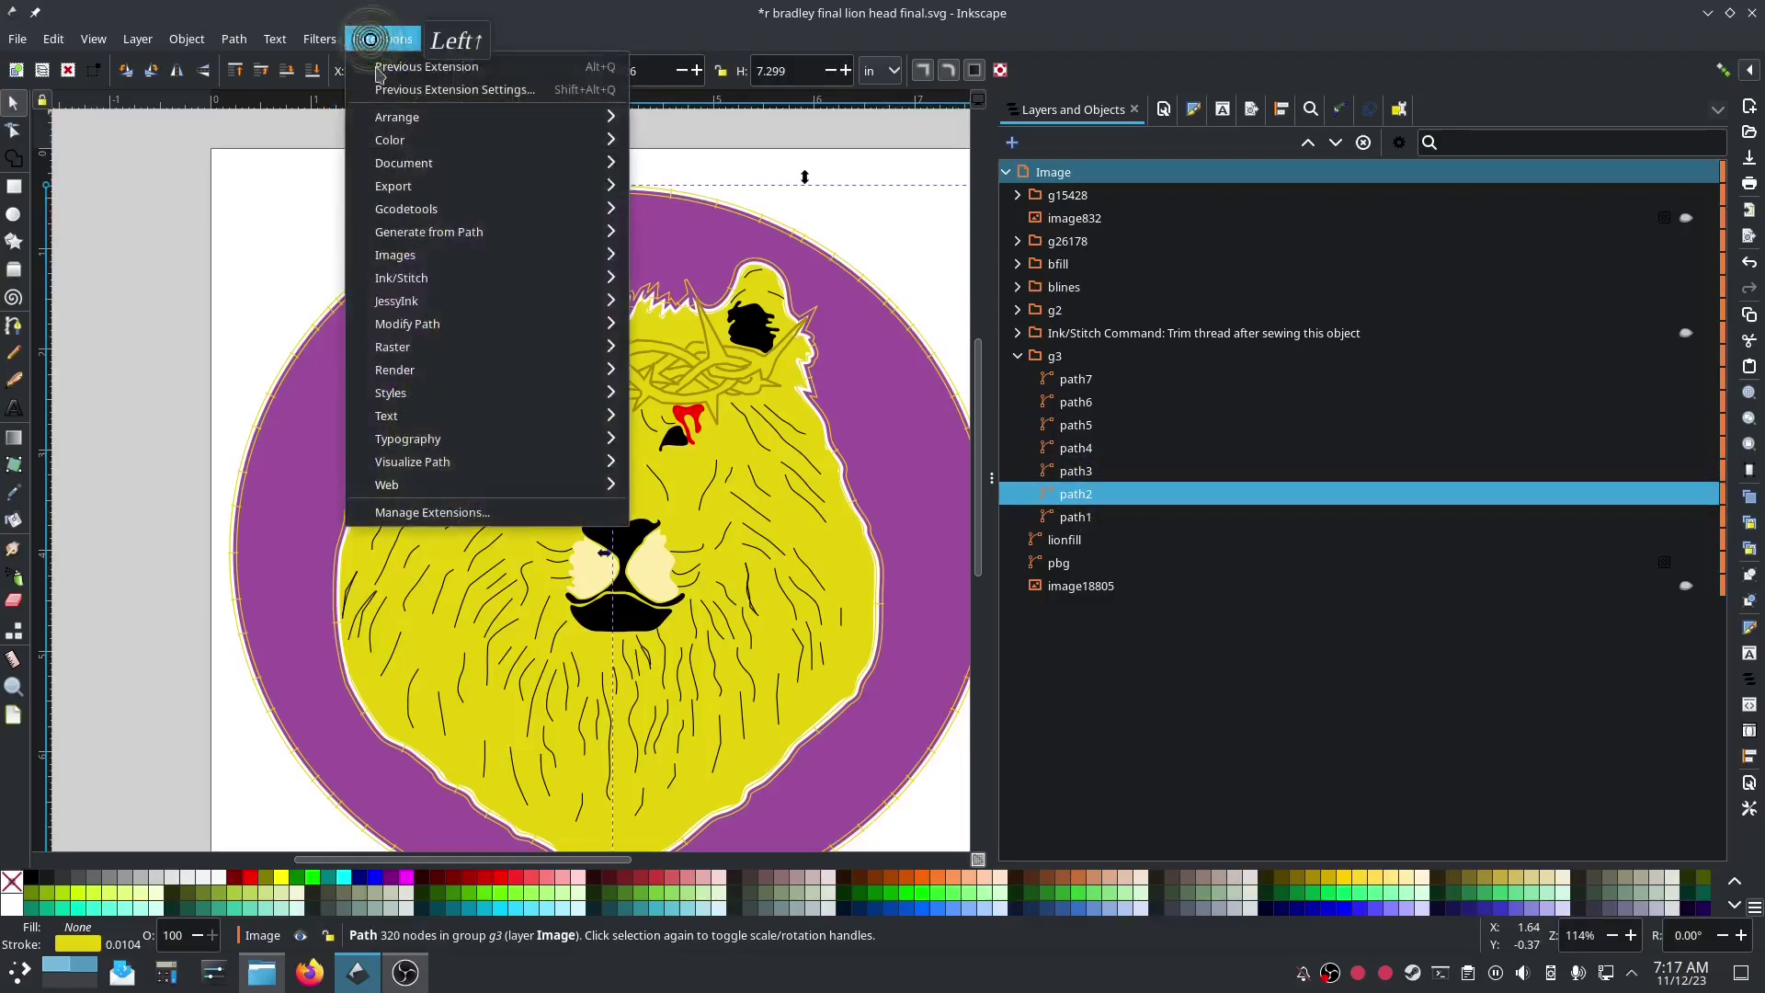
{"action": "mouse_move", "coordinate": [588, 277]}
{"action": "mouse_move", "coordinate": [720, 304]}
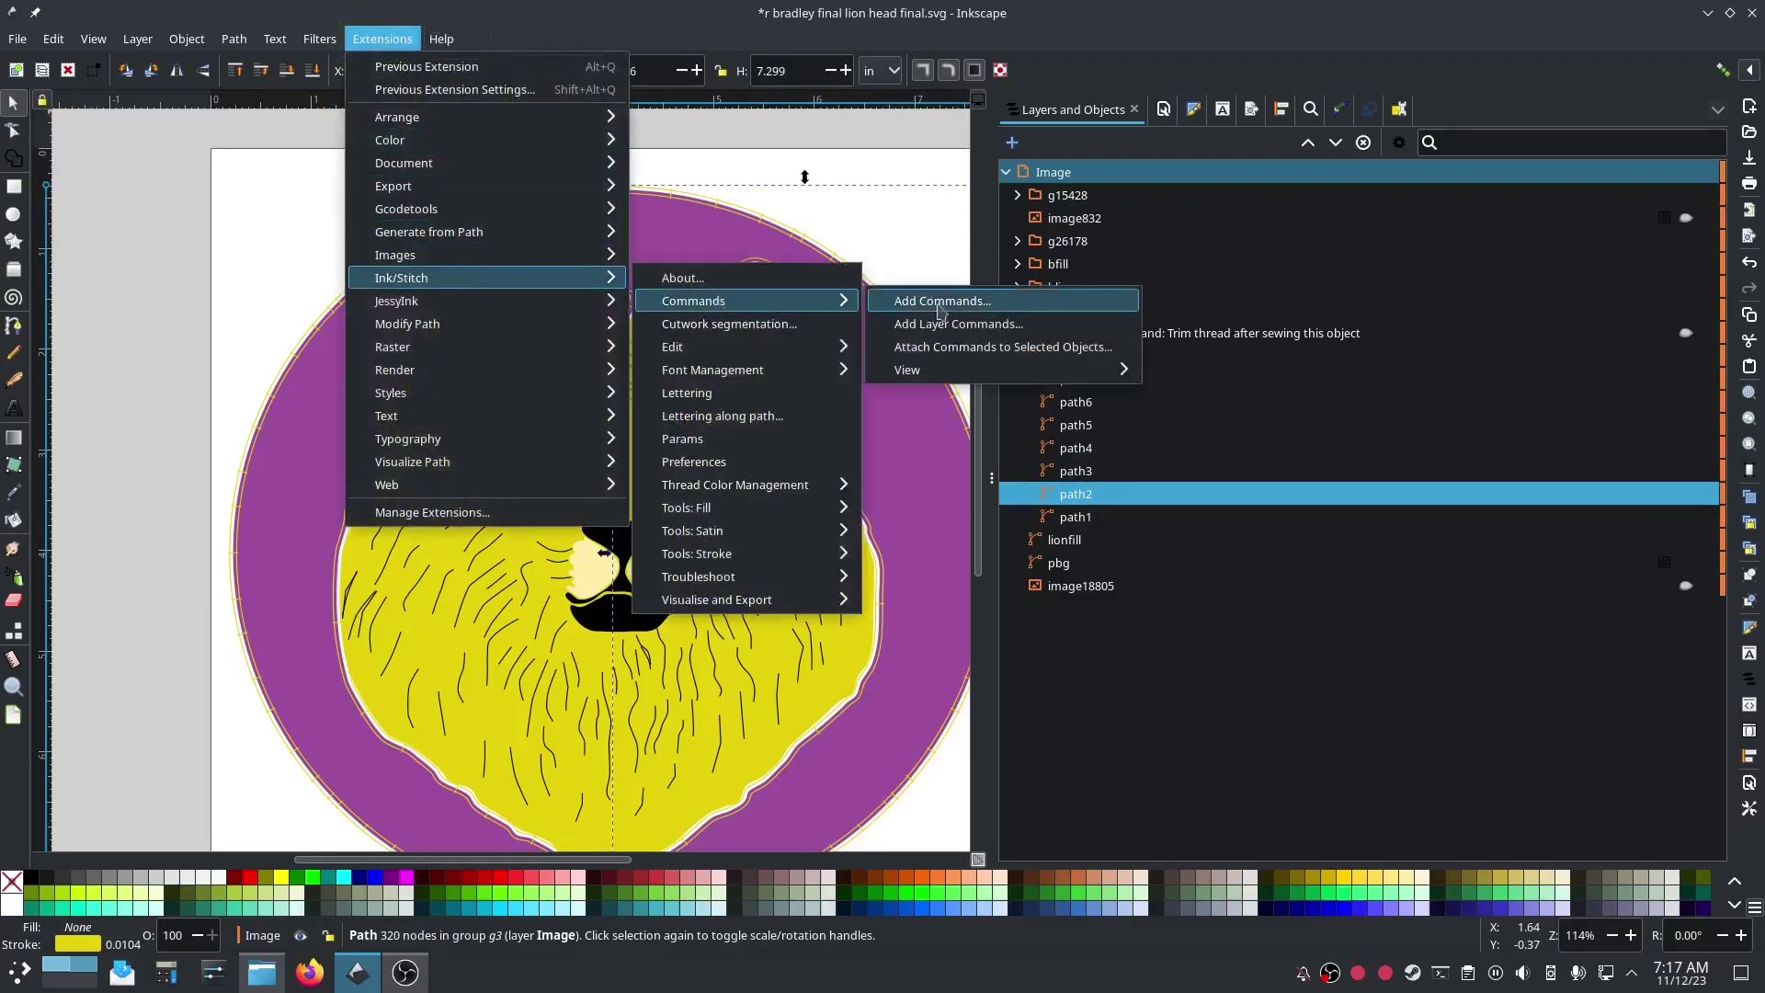
{"action": "left_click", "coordinate": [980, 349]}
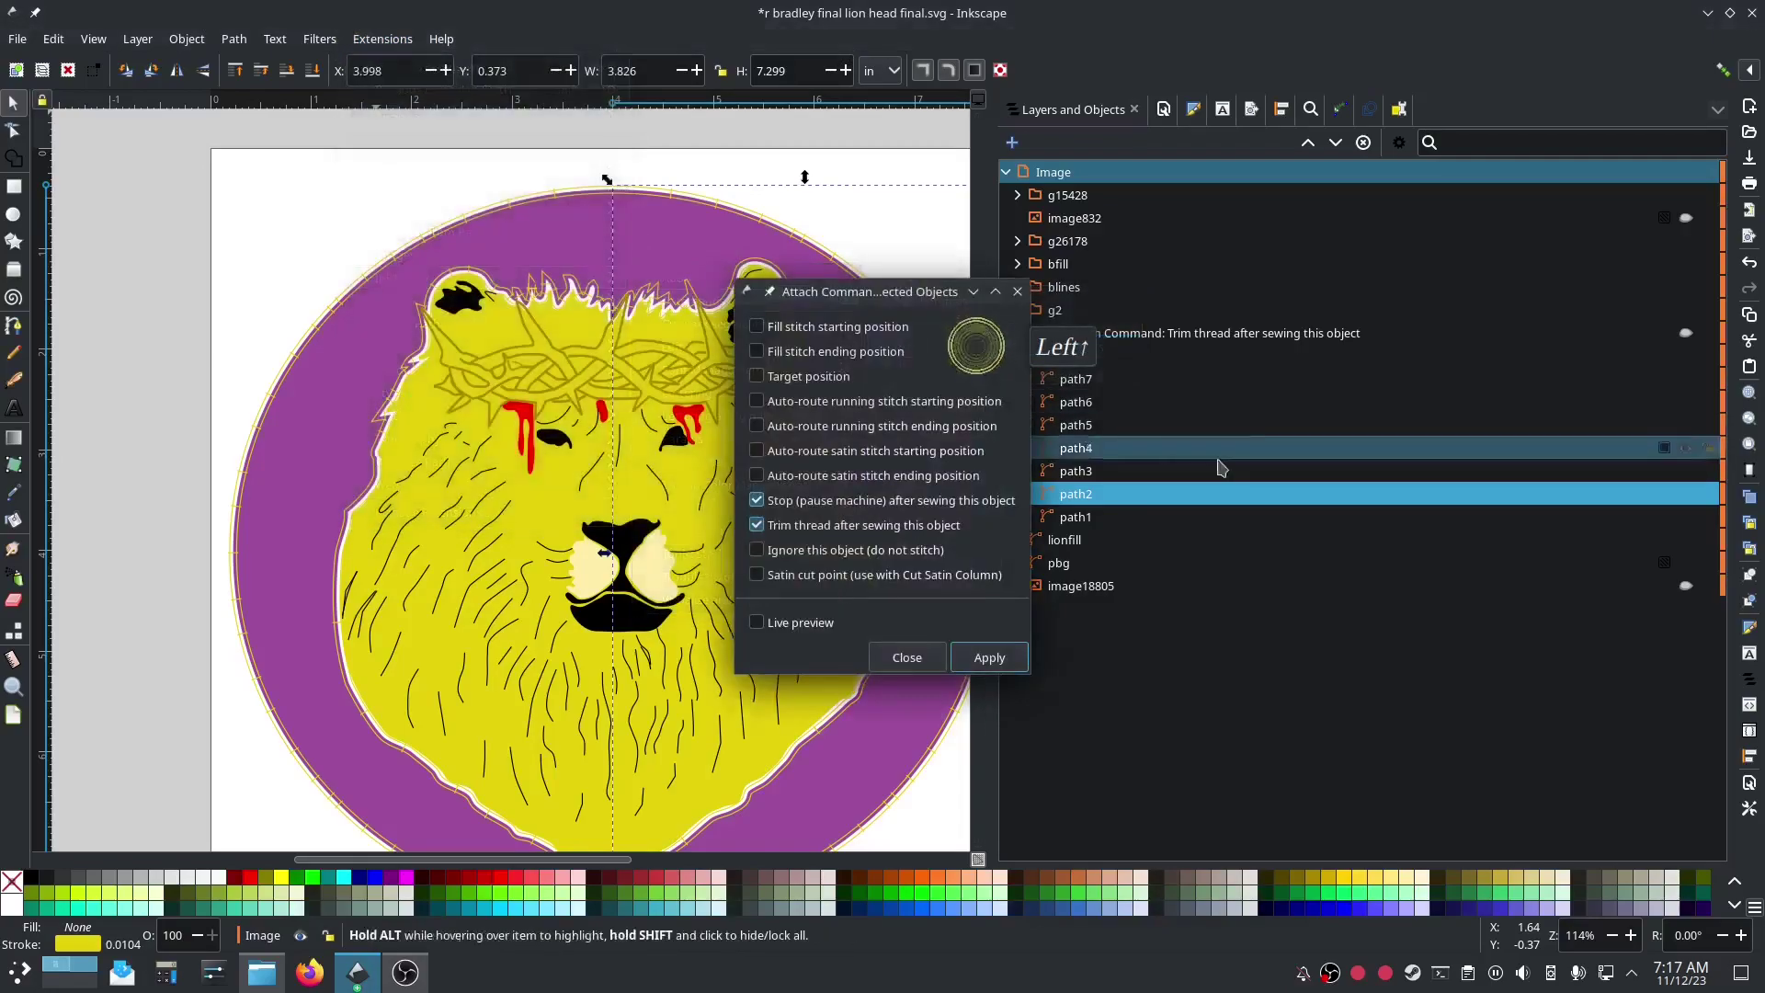
{"action": "left_click", "coordinate": [766, 527]}
{"action": "left_click", "coordinate": [761, 502]}
{"action": "left_click", "coordinate": [763, 527]}
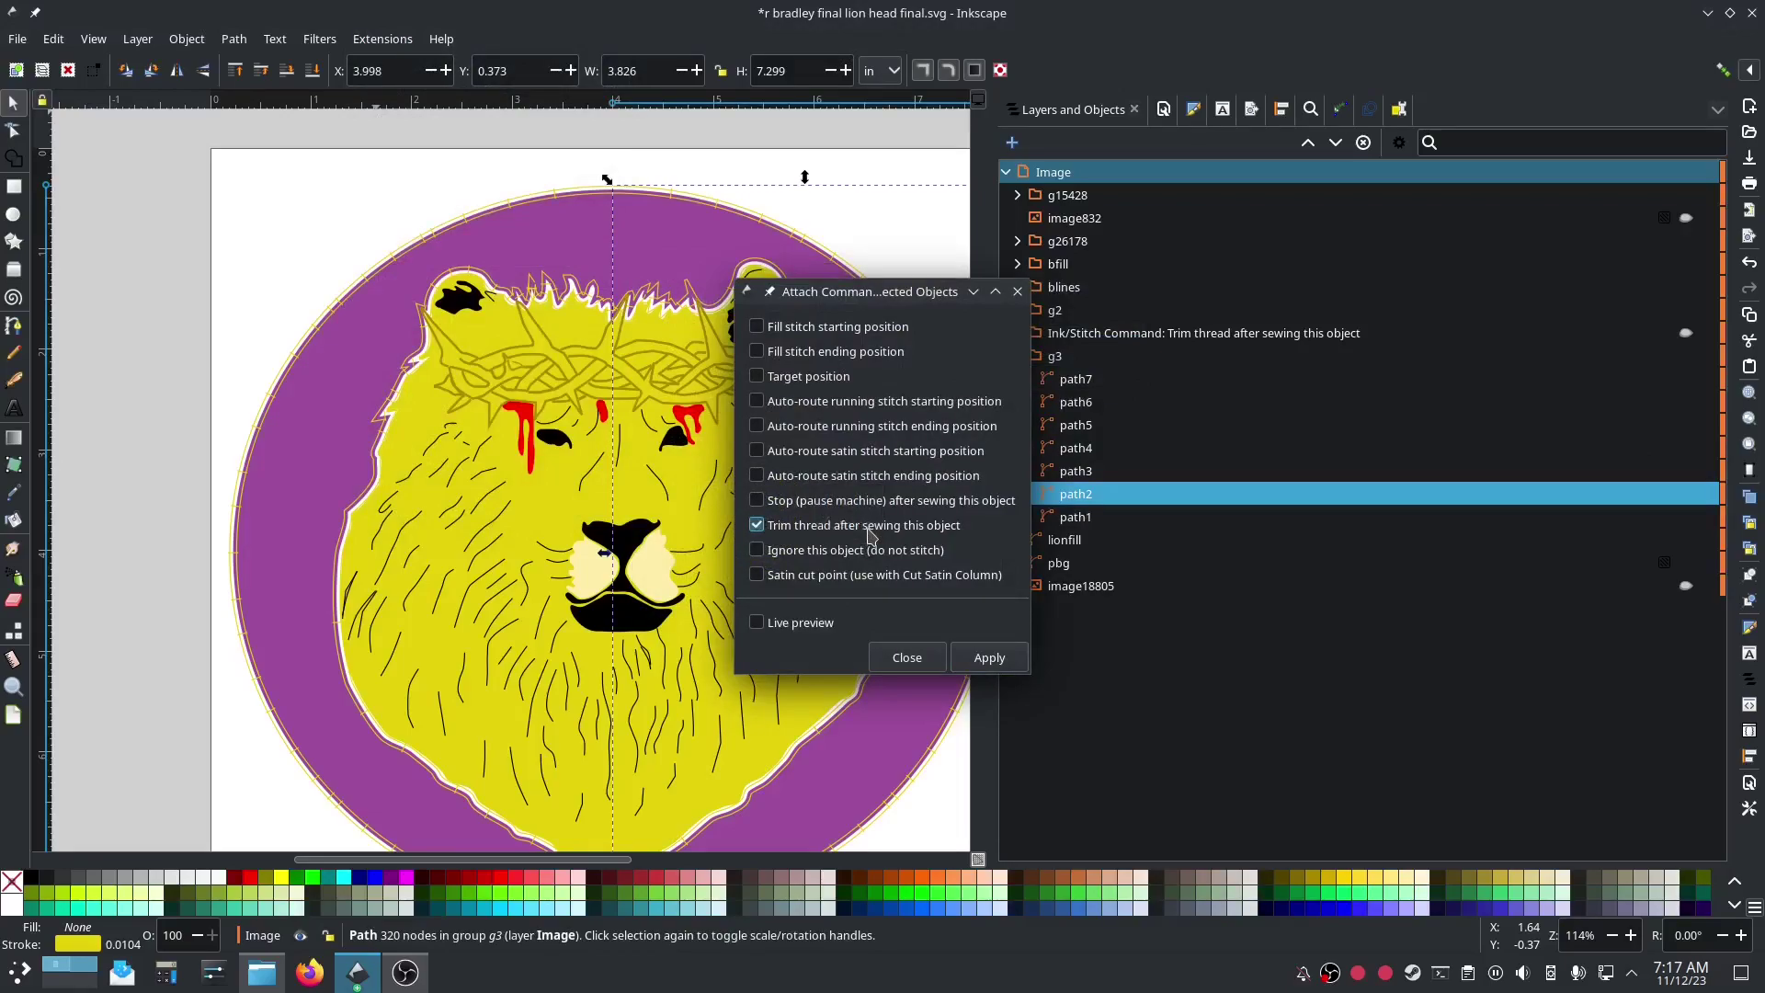
{"action": "left_click", "coordinate": [1002, 656]}
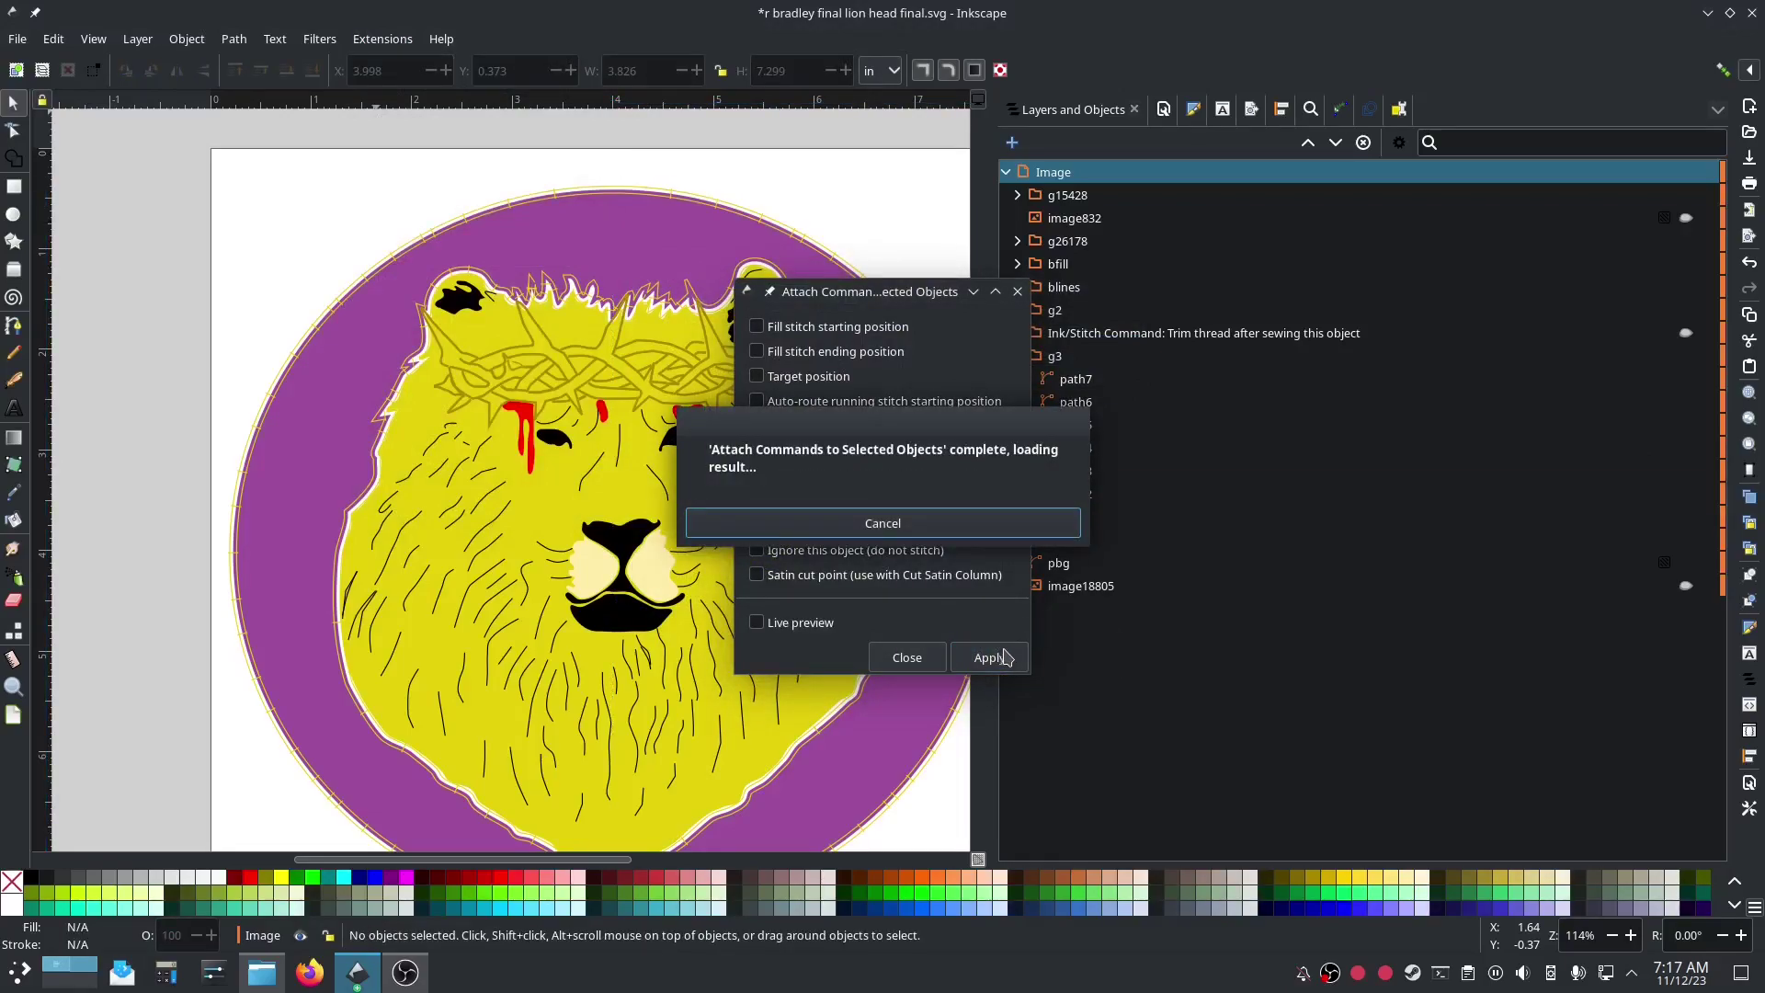
{"action": "left_click", "coordinate": [907, 657]}
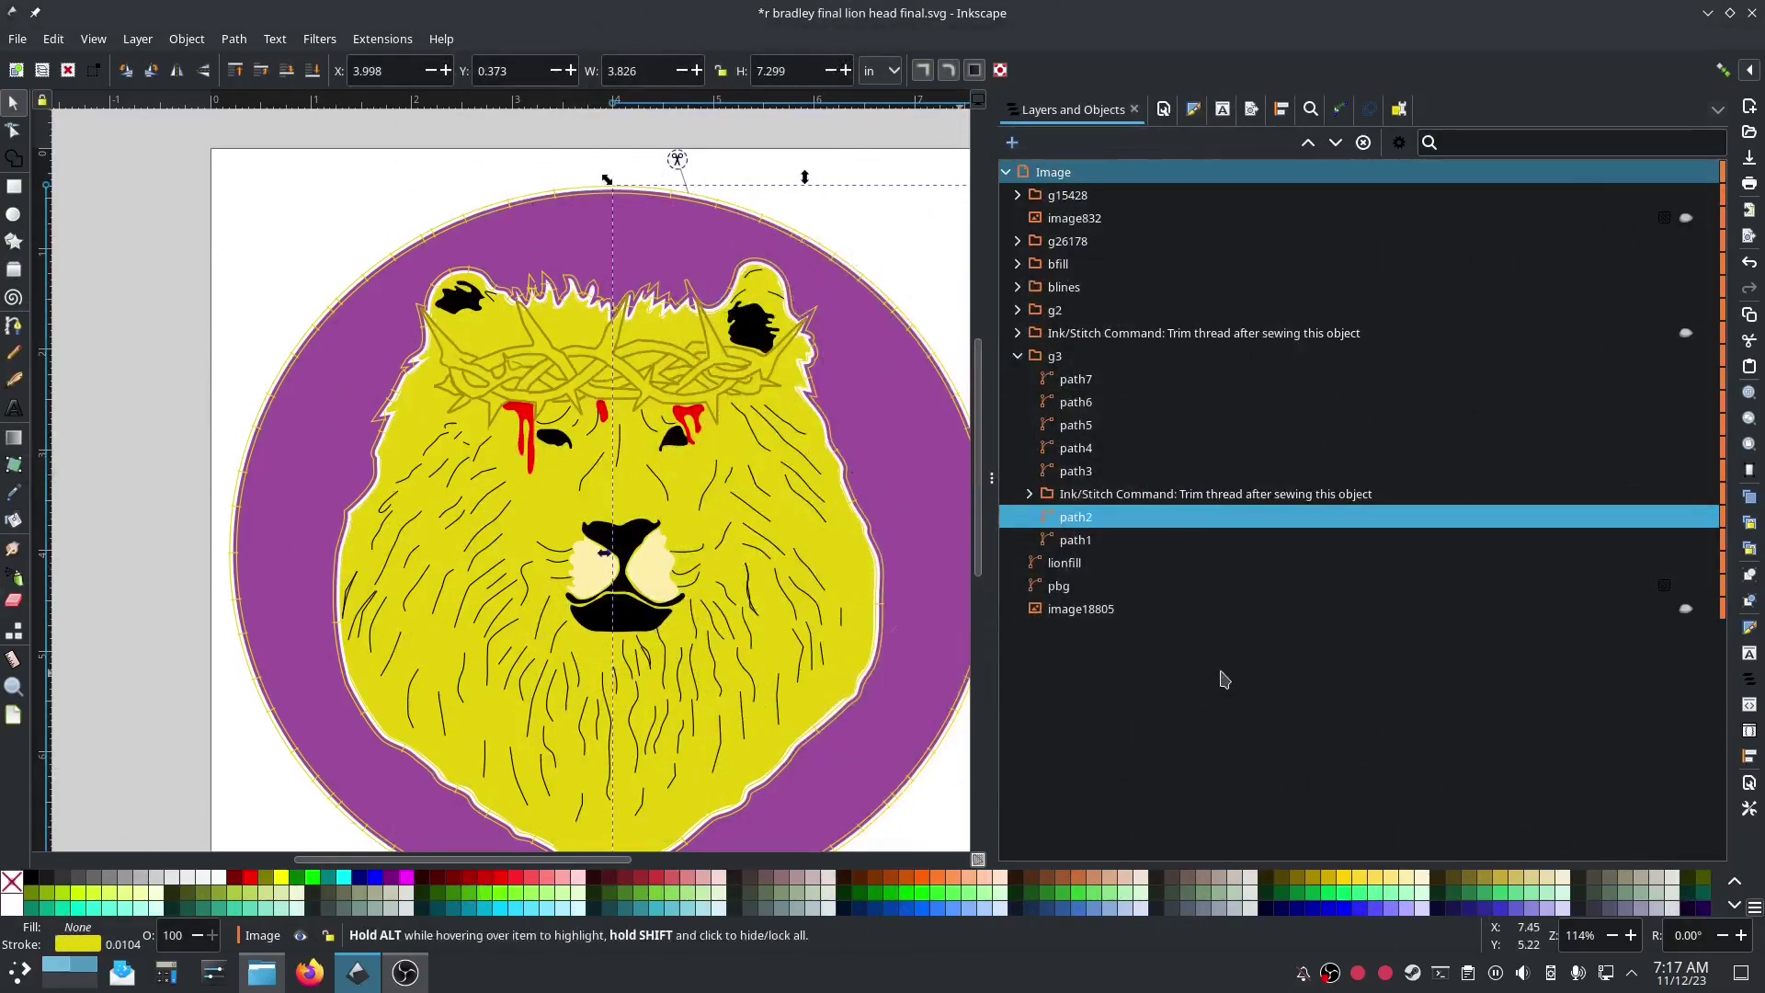
Step: Select the whole Image layer and open the Ink/Stitch stitch simulator for the complete design
{"action": "left_click", "coordinate": [876, 150]}
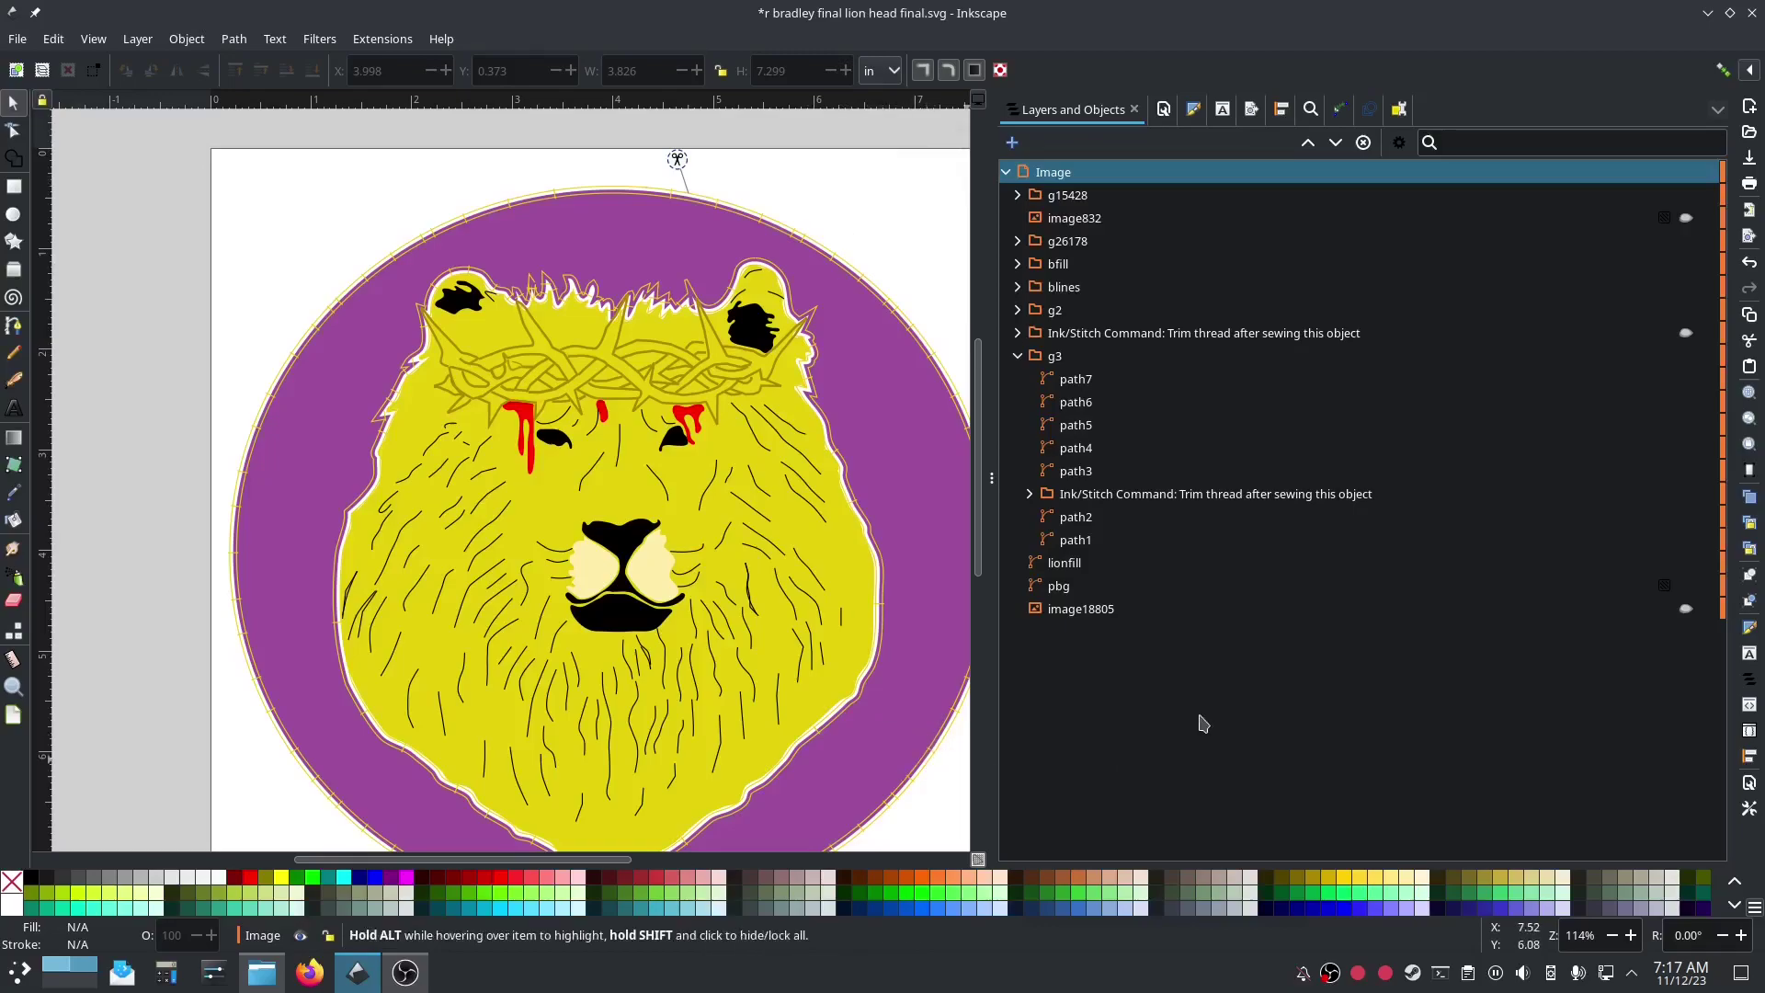
{"action": "left_click_drag", "start_coordinate": [921, 566], "coordinate": [798, 470]}
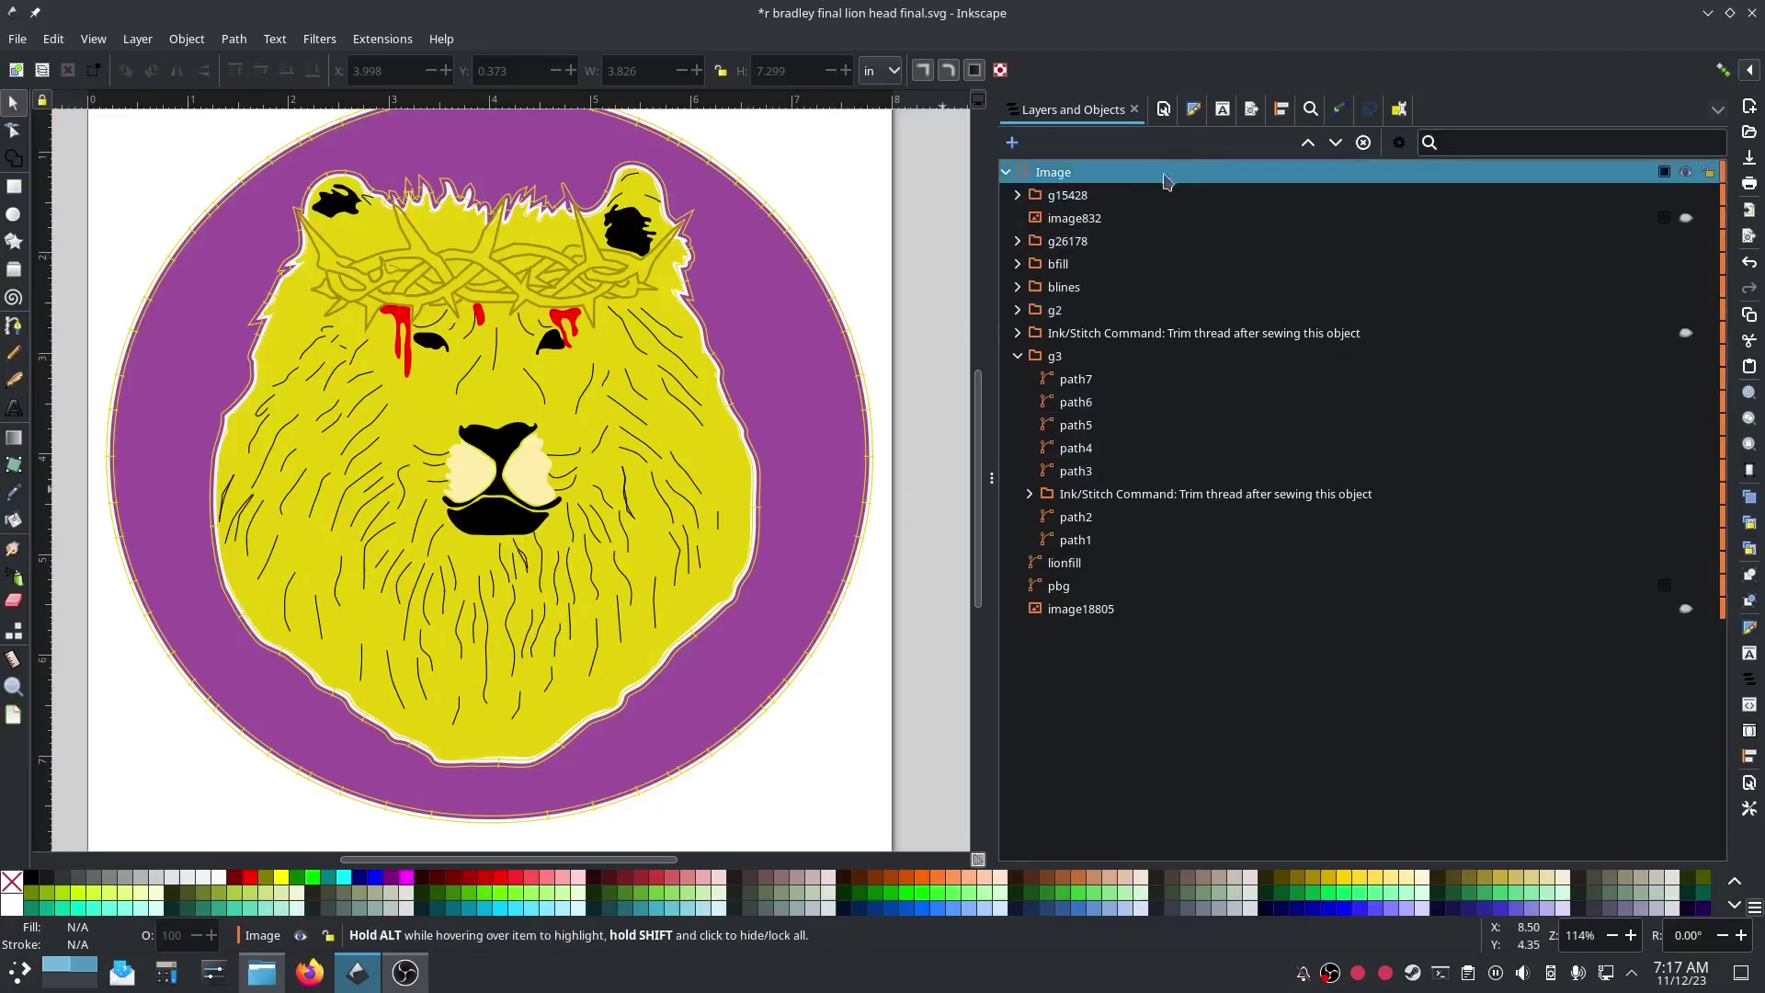
{"action": "left_click", "coordinate": [1123, 173]}
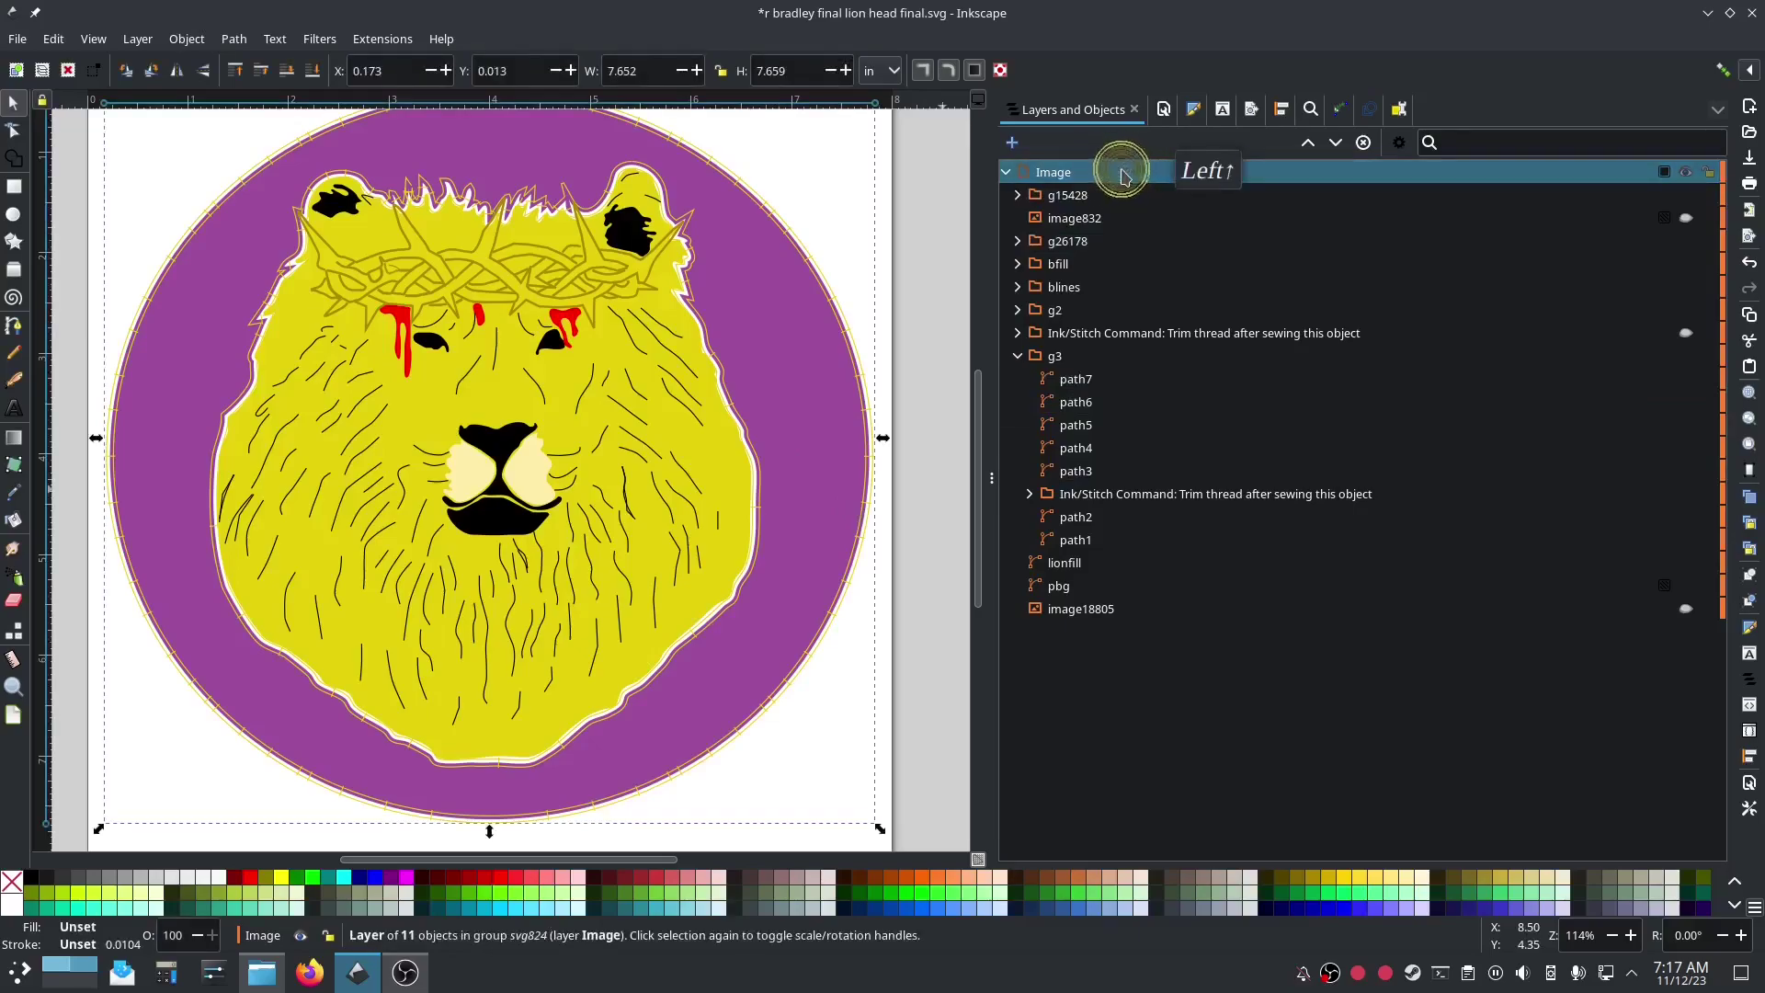
{"action": "left_click", "coordinate": [397, 42]}
{"action": "mouse_move", "coordinate": [469, 280]}
{"action": "mouse_move", "coordinate": [744, 303]}
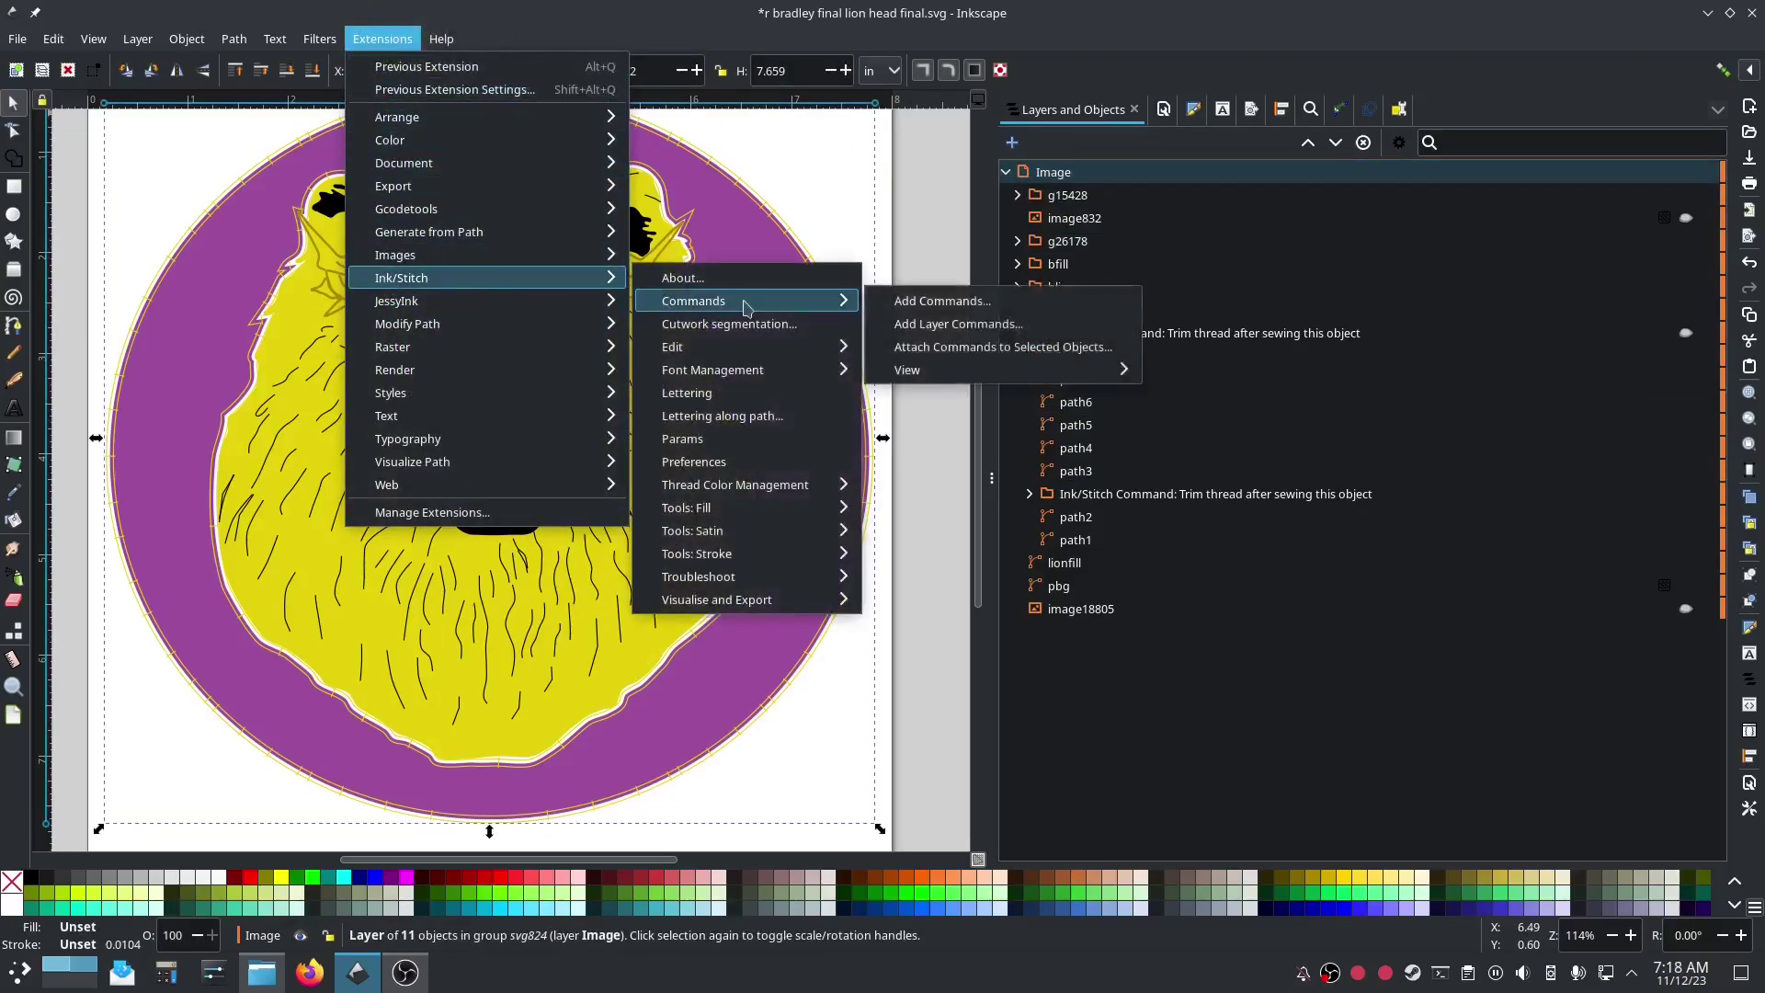
{"action": "mouse_move", "coordinate": [749, 600]}
{"action": "left_click", "coordinate": [965, 668]}
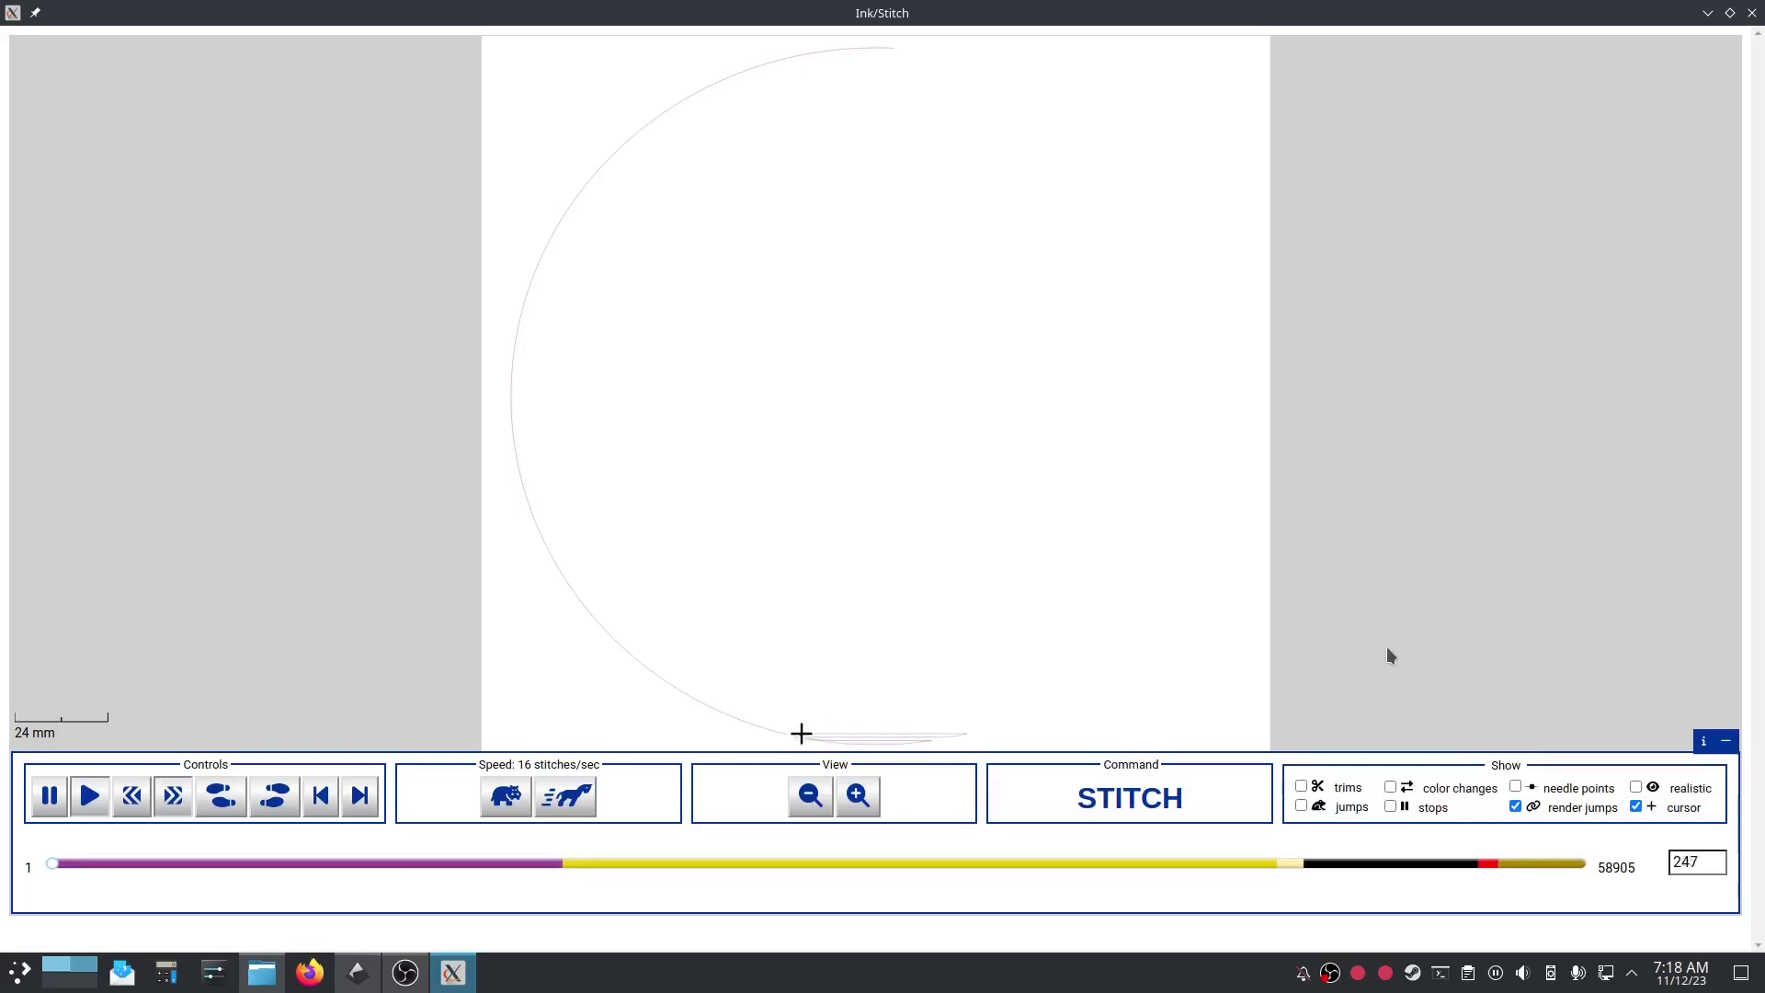
Step: Speed the simulation up to 4096 stitches/sec to watch the full lion design stitch out
{"action": "left_click", "coordinate": [567, 796]}
{"action": "left_click", "coordinate": [567, 796]}
{"action": "left_click", "coordinate": [567, 796]}
{"action": "left_click", "coordinate": [567, 796]}
{"action": "left_click", "coordinate": [567, 796]}
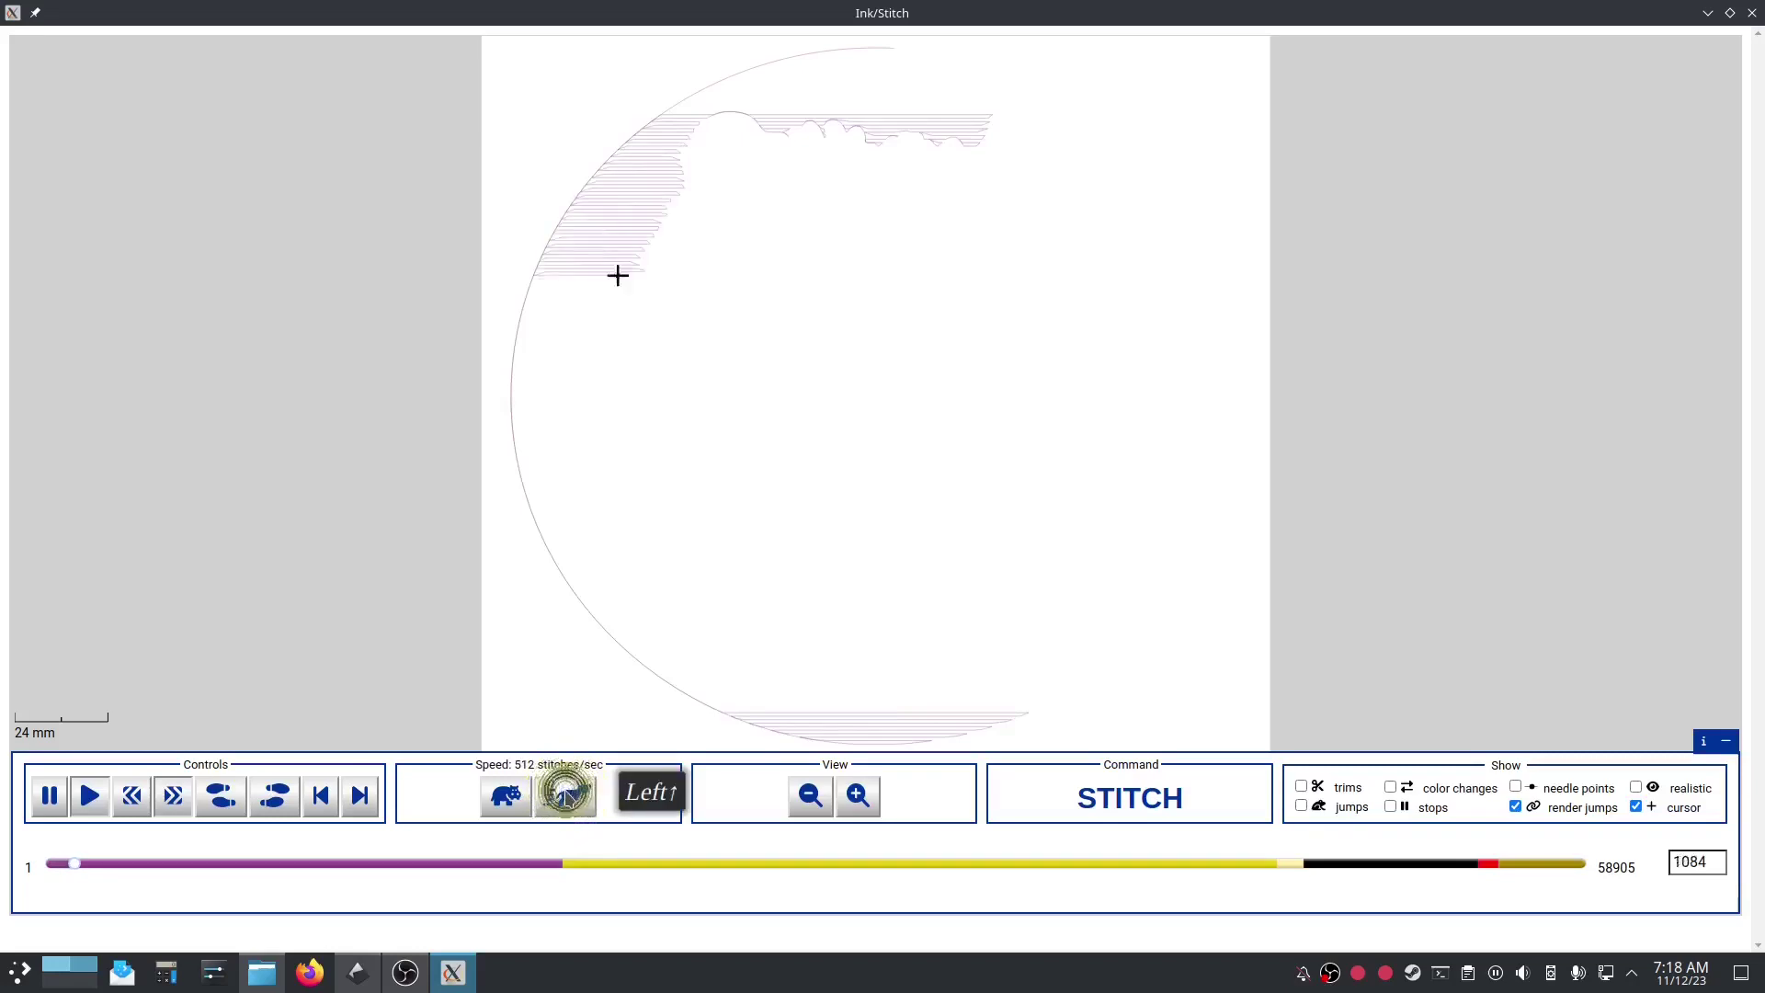
{"action": "left_click", "coordinate": [567, 796]}
{"action": "left_click", "coordinate": [567, 796]}
{"action": "left_click", "coordinate": [568, 800]}
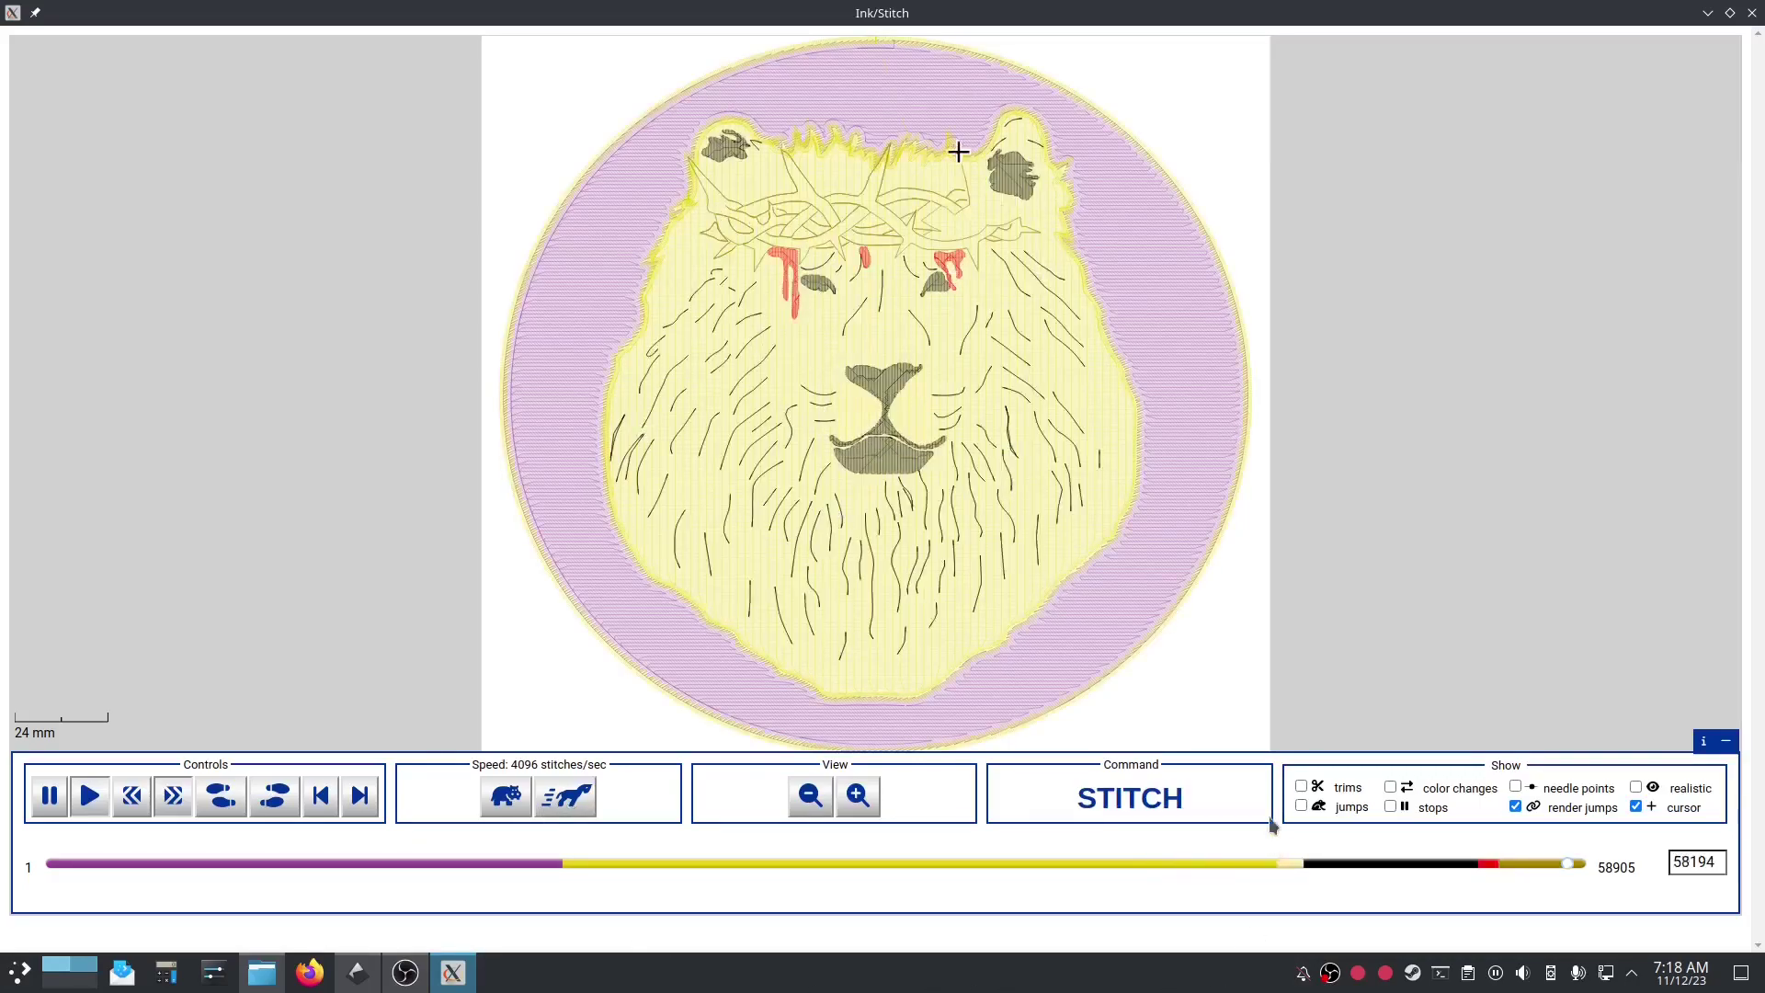
Step: Show the color change markers in the simulator and switch on the realistic thread rendering
{"action": "left_click", "coordinate": [1390, 788]}
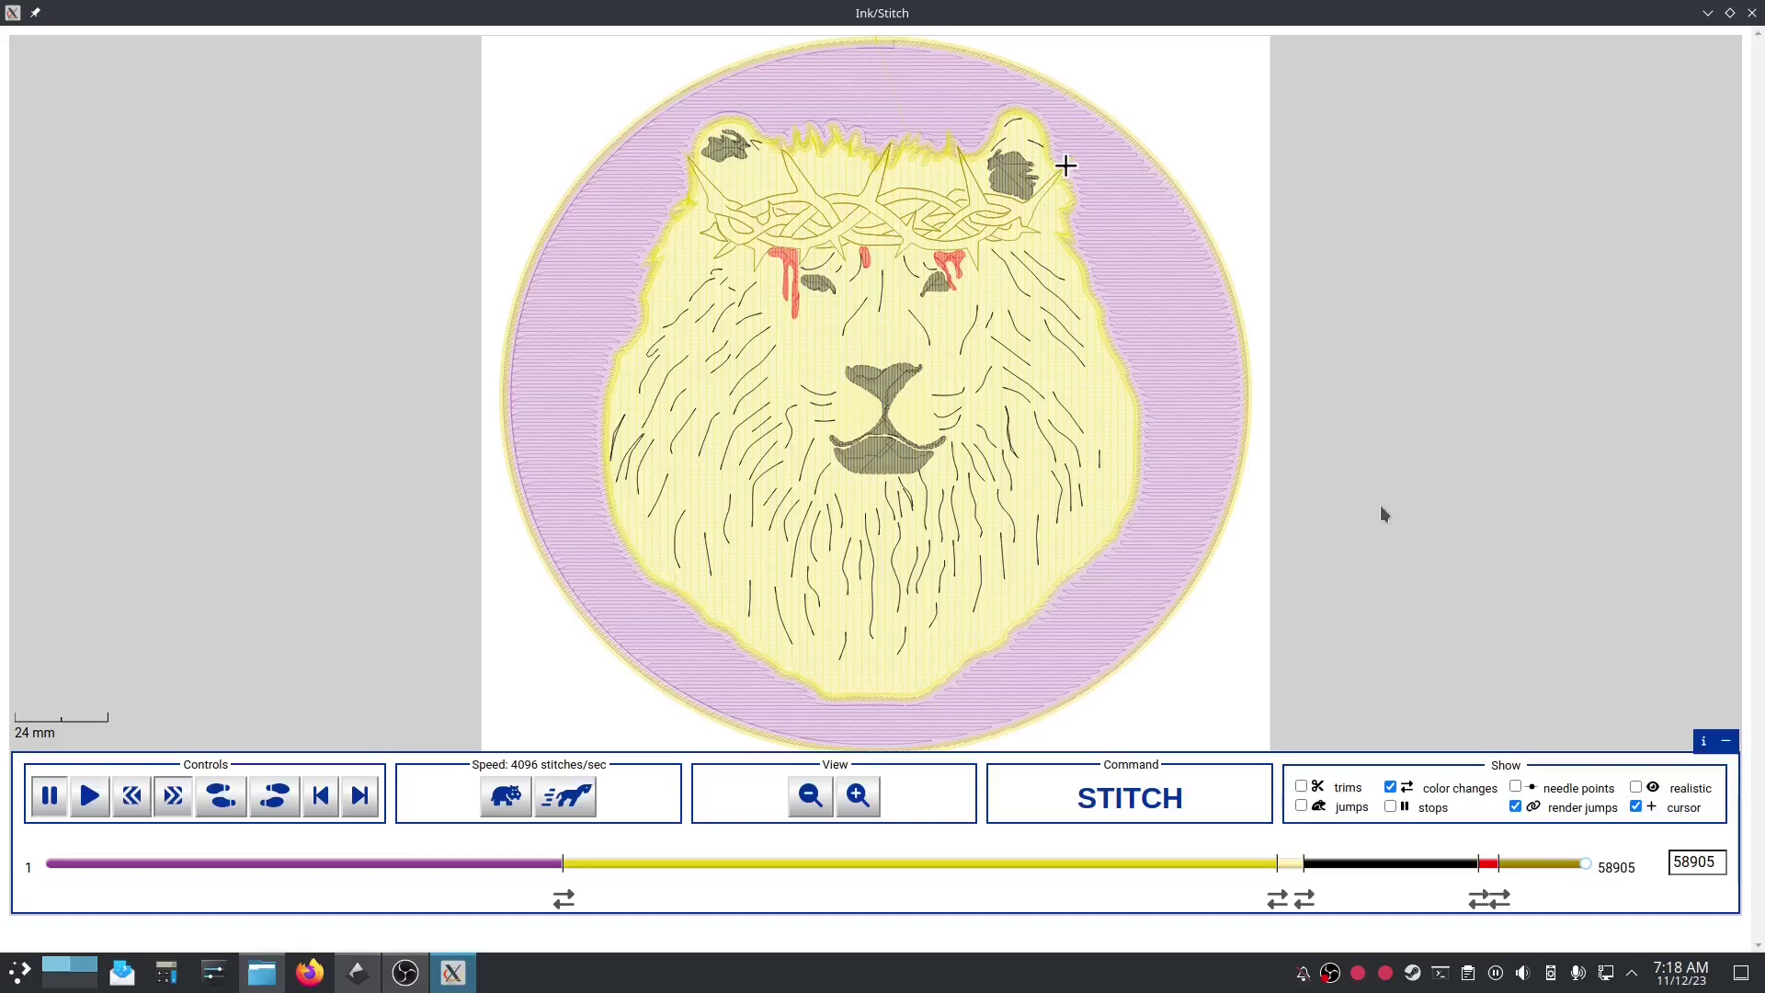
{"action": "left_click", "coordinate": [1635, 788]}
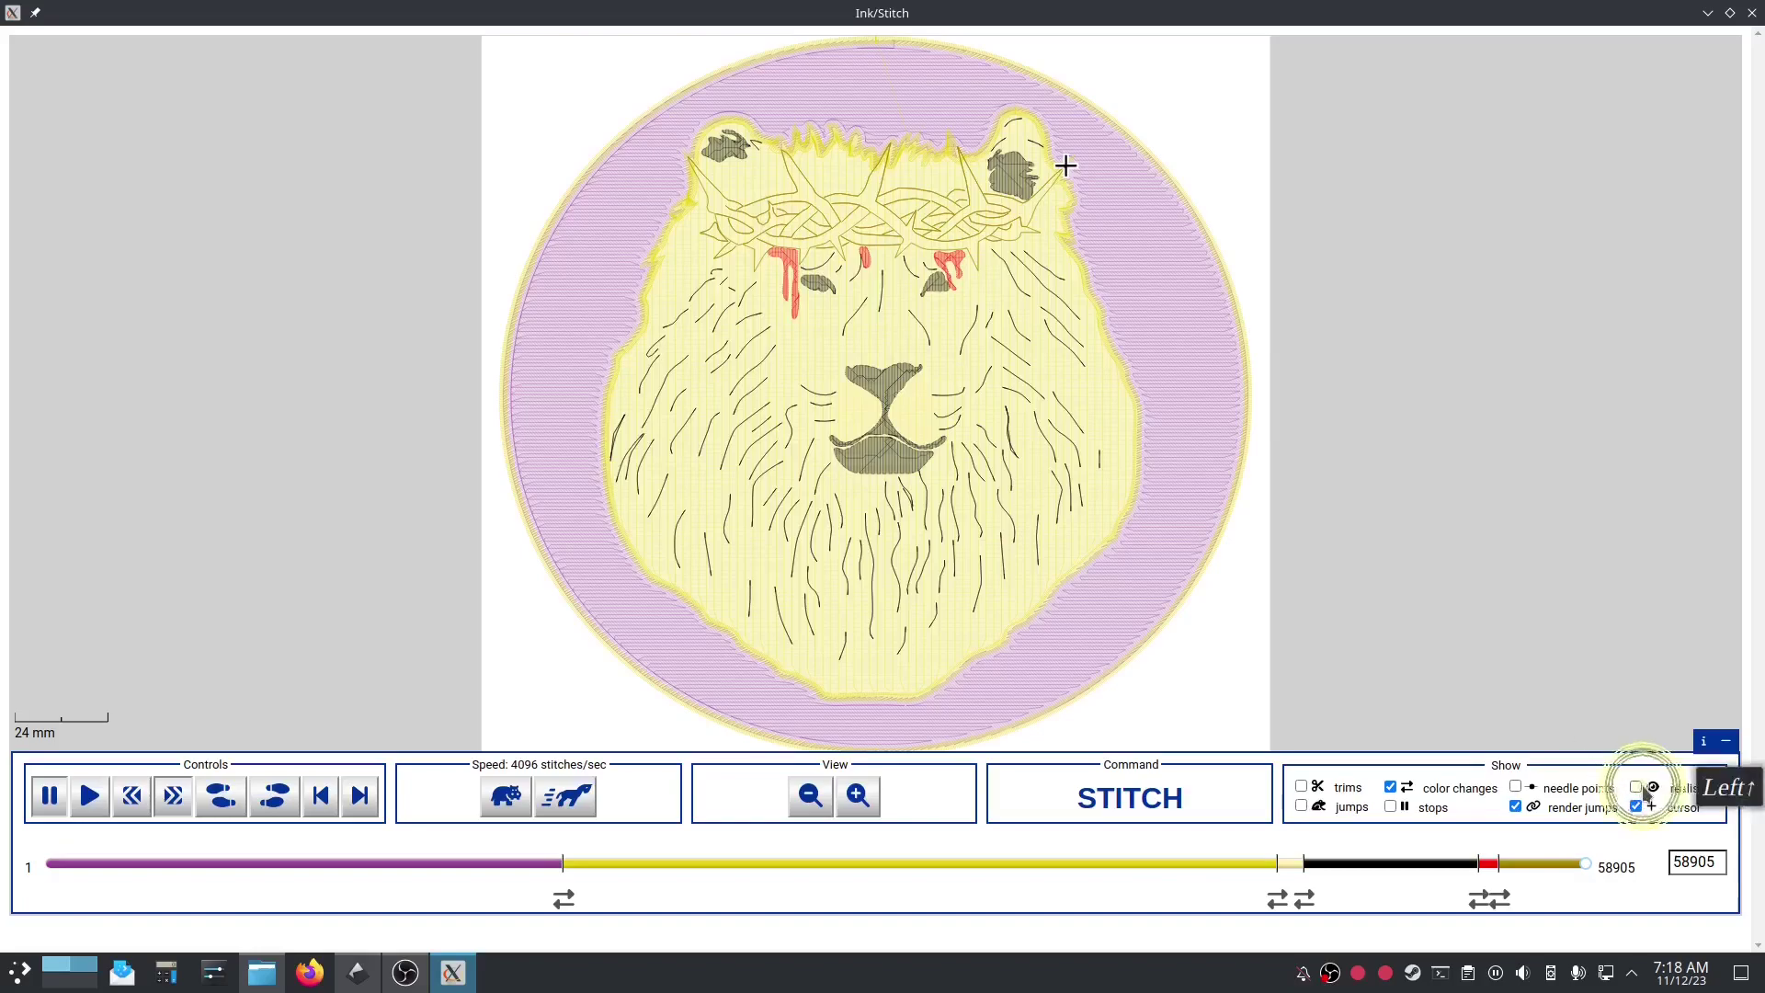